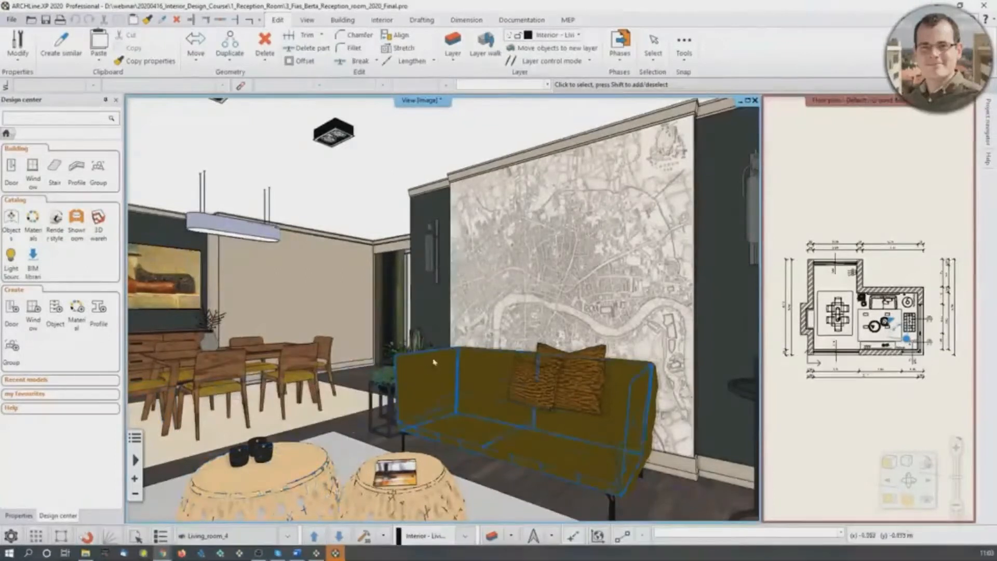
- Close the current reception room project without saving it and start a new empty project
middle_drag(464, 322, 535, 274)
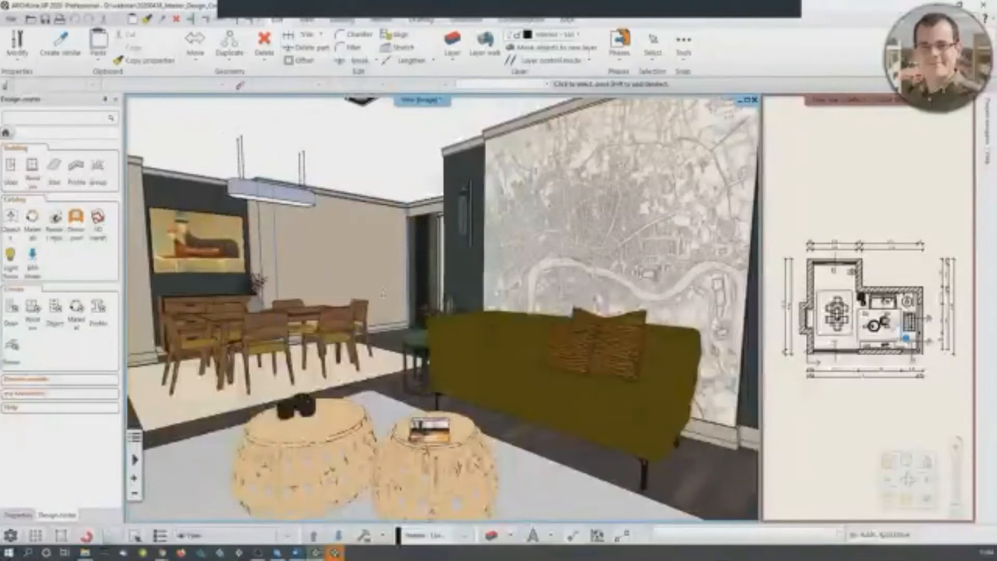
click(13, 20)
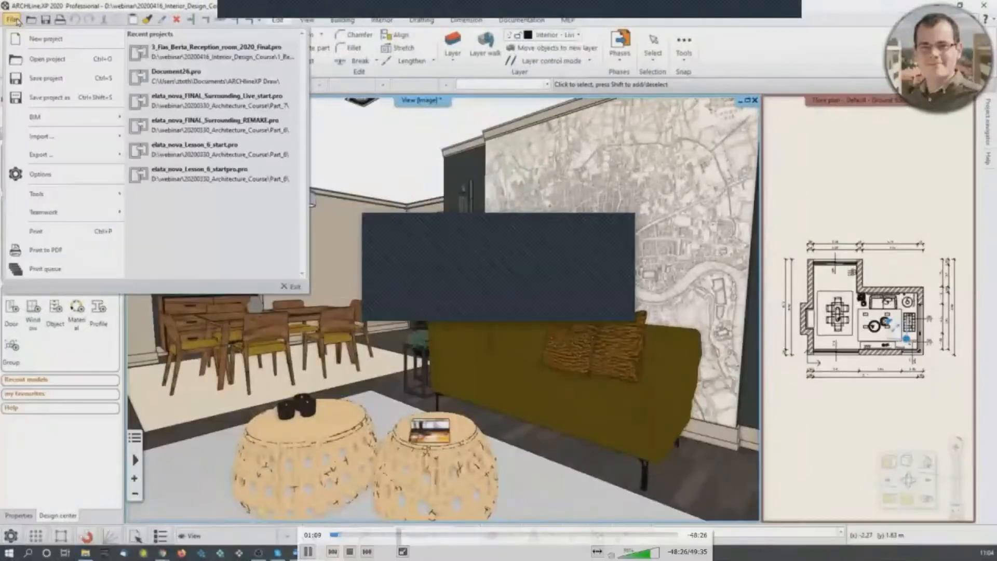
click(46, 38)
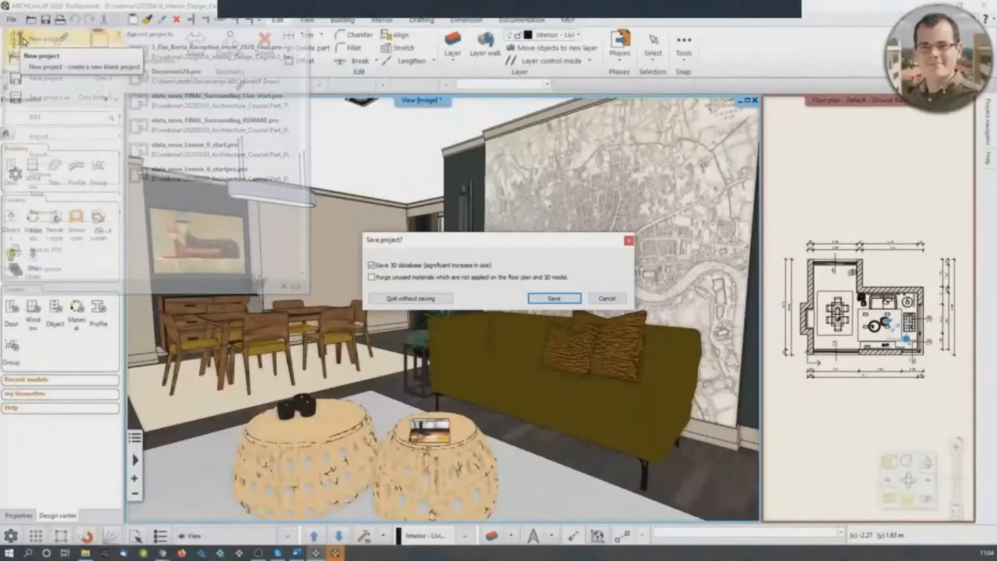
click(444, 299)
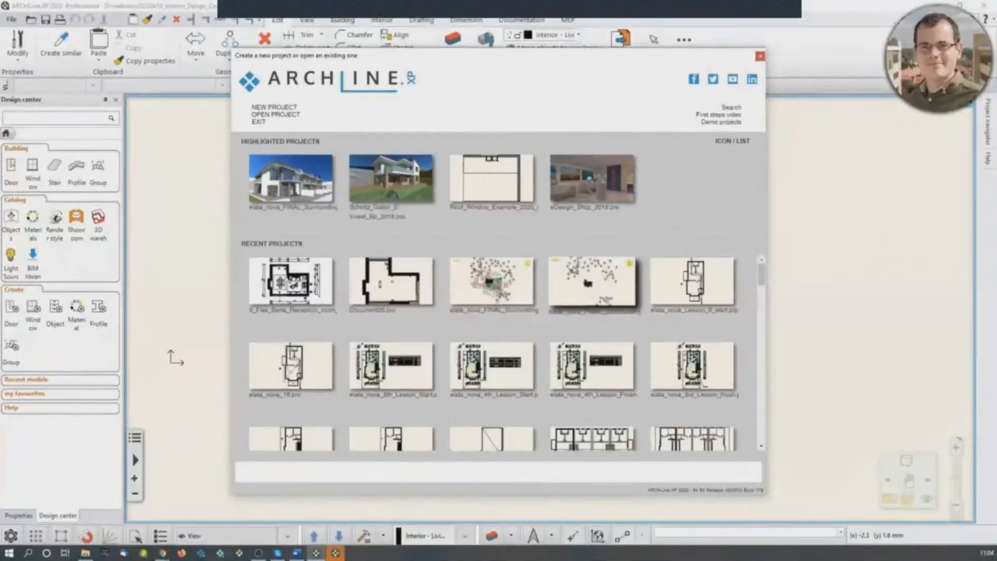
click(288, 107)
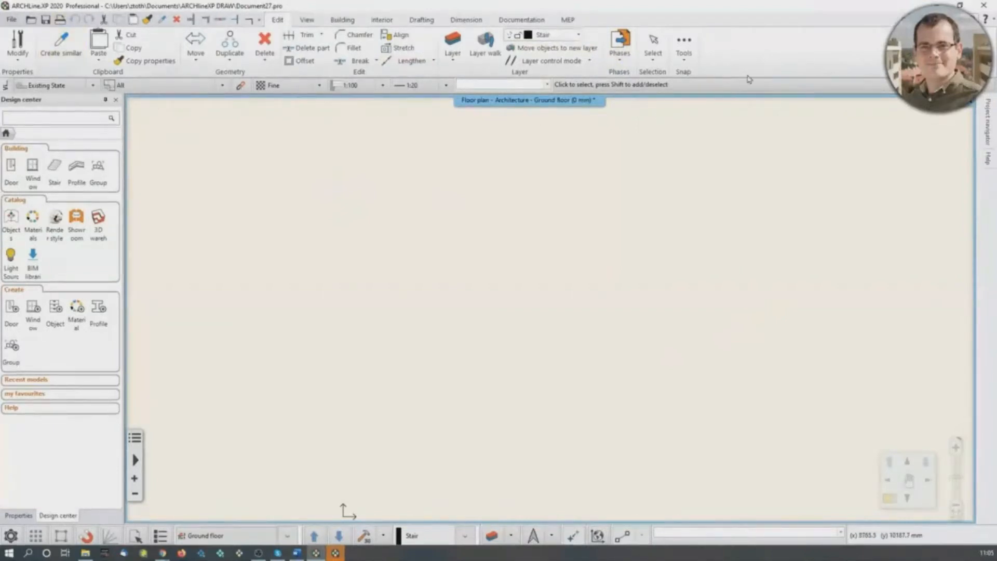
click(338, 22)
click(382, 21)
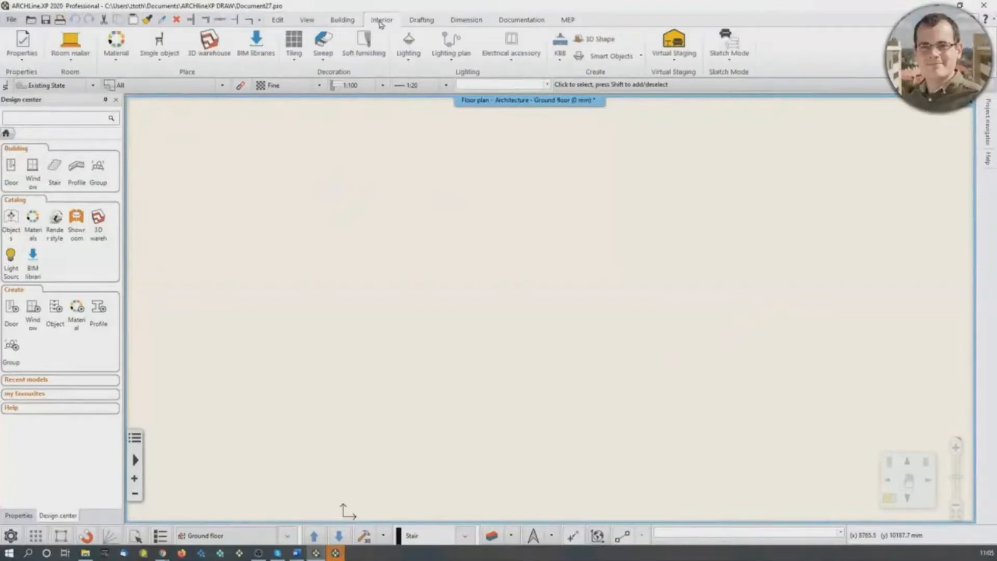
click(421, 20)
click(486, 21)
click(519, 21)
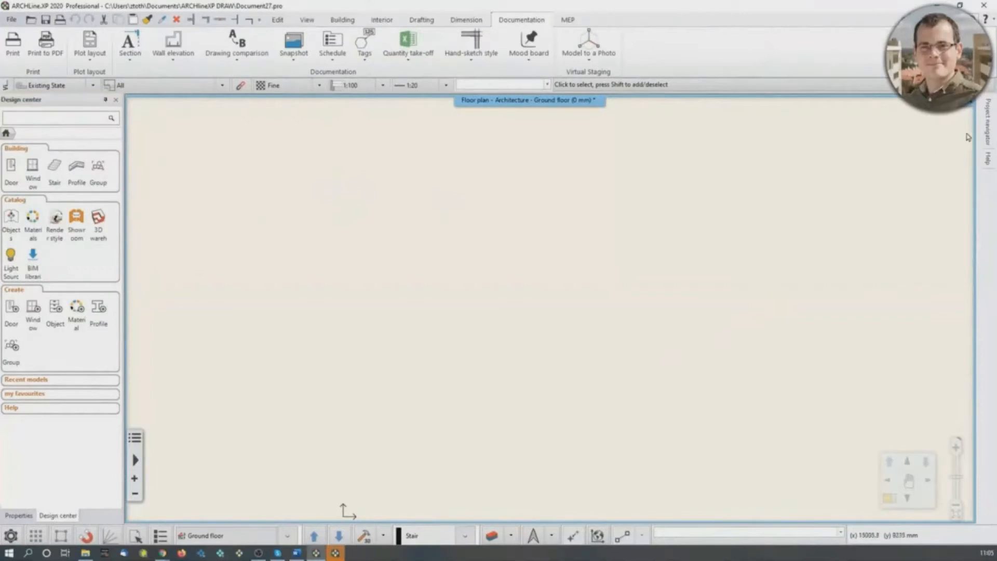
mouse_move(985, 124)
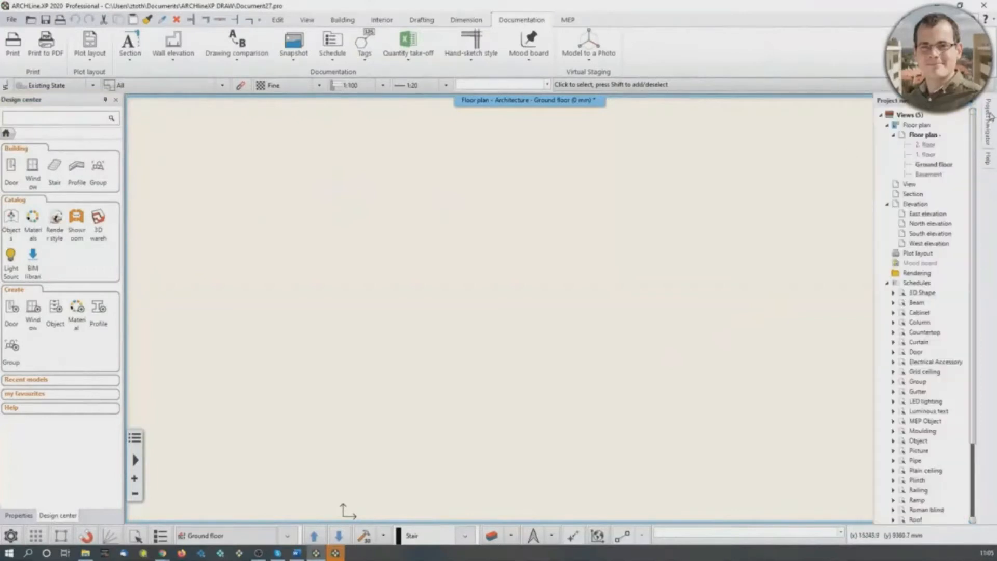
mouse_move(991, 166)
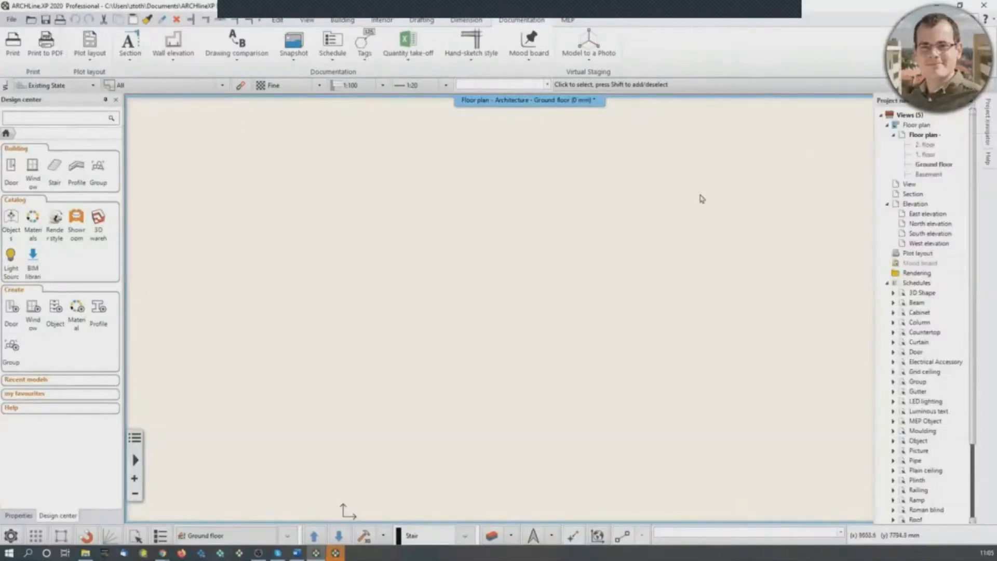
- Reset the user interface to its factory default layout
click(307, 21)
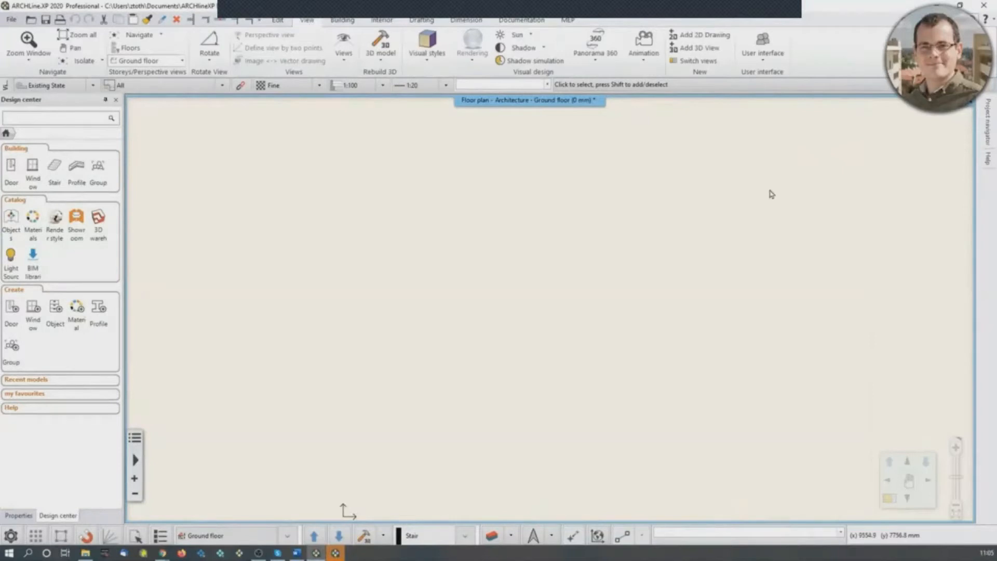
click(762, 47)
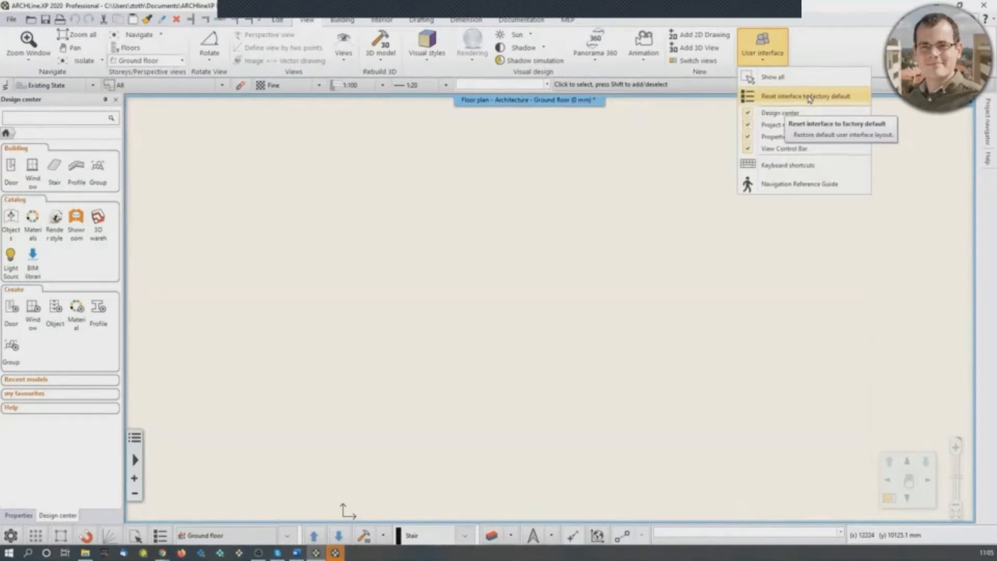
click(809, 97)
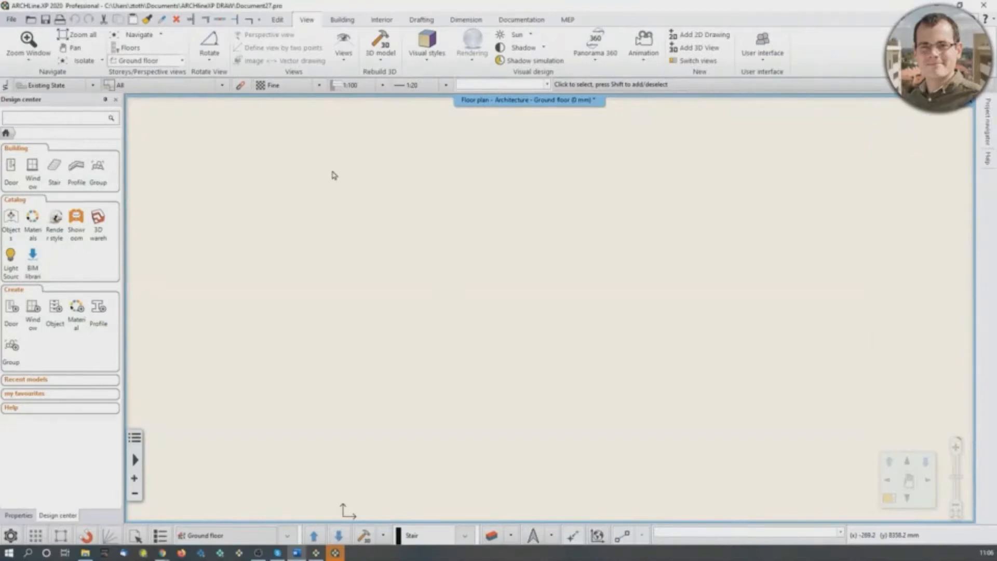
- Inspect the unconnected height in the default wall properties and leave without changing anything
click(342, 20)
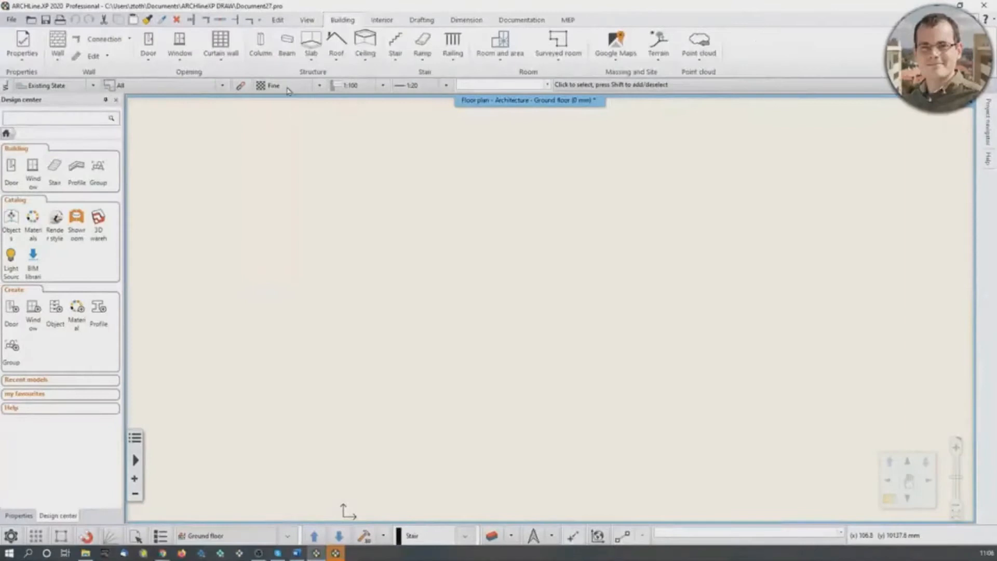
right_click(58, 53)
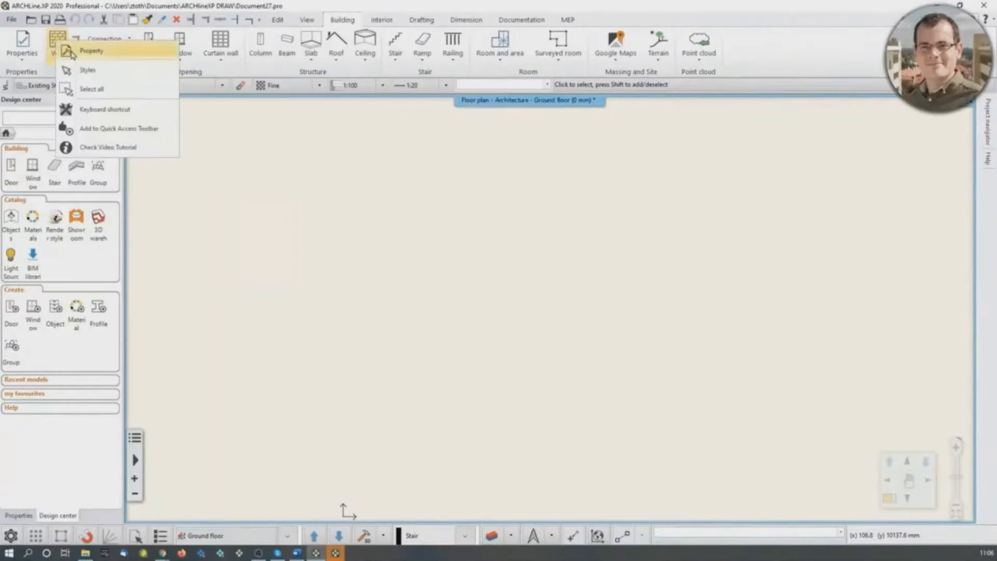
click(66, 52)
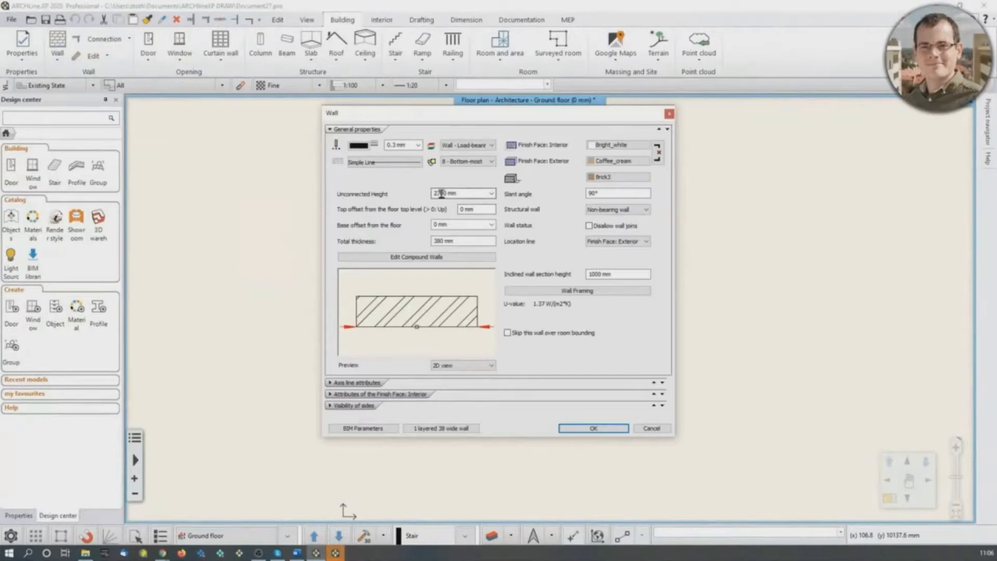
double_click(462, 193)
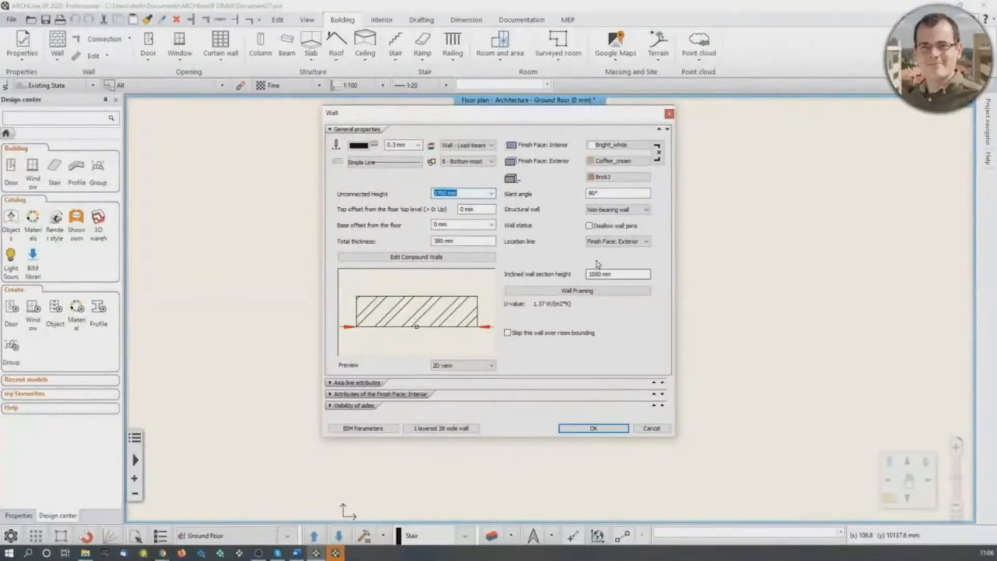
click(669, 114)
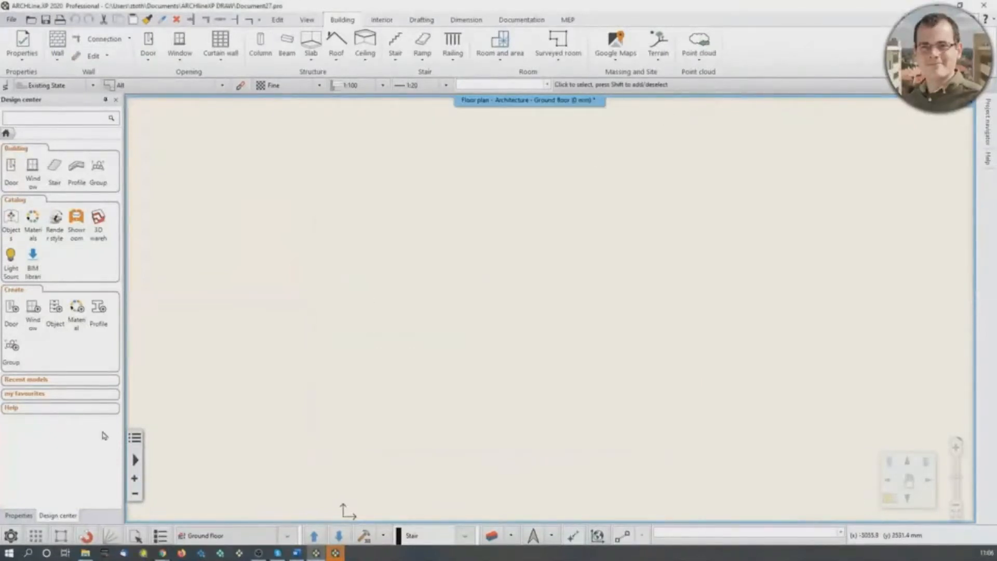
- Check the project's units and angles options and close the settings
click(14, 536)
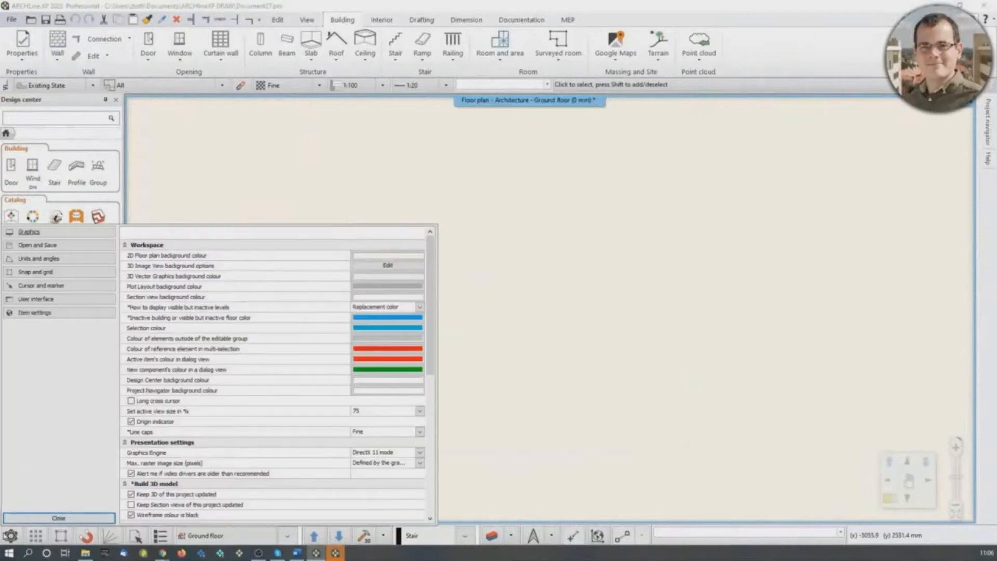
click(37, 258)
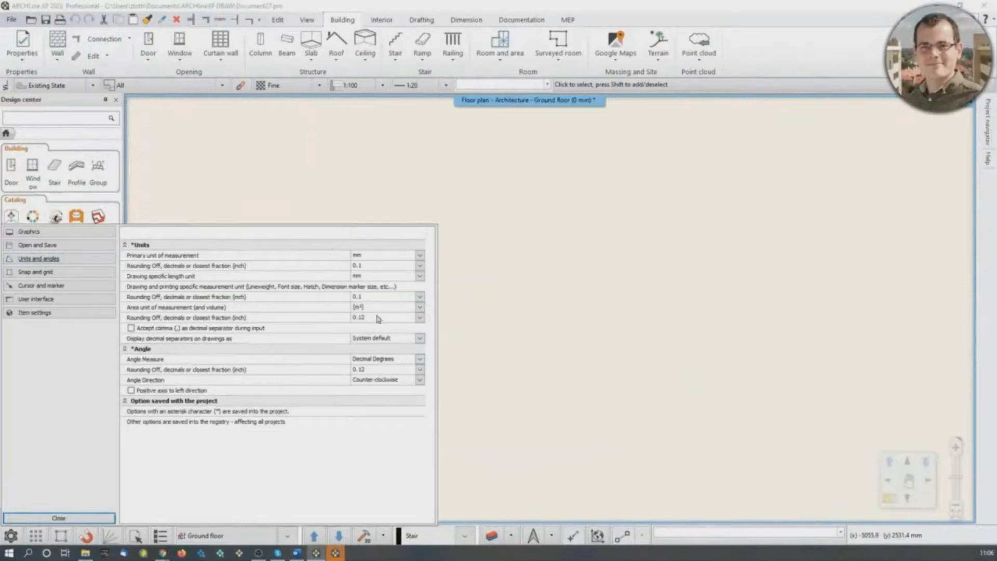
click(58, 518)
- Review the default wall's general properties again and accept them as they are
right_click(62, 39)
click(84, 45)
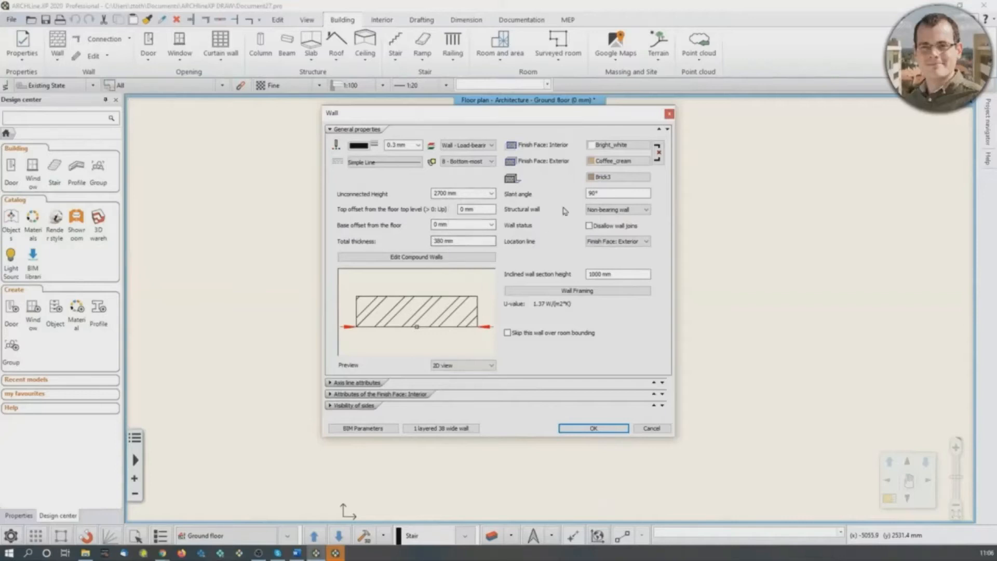
click(592, 427)
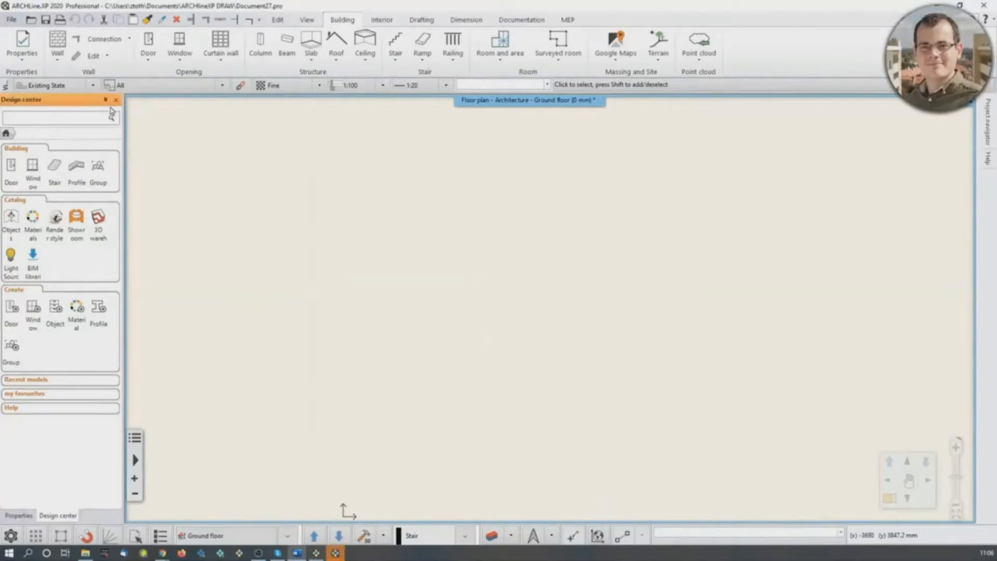
- Start creating a pre-defined room with the Rectangle layout
click(381, 20)
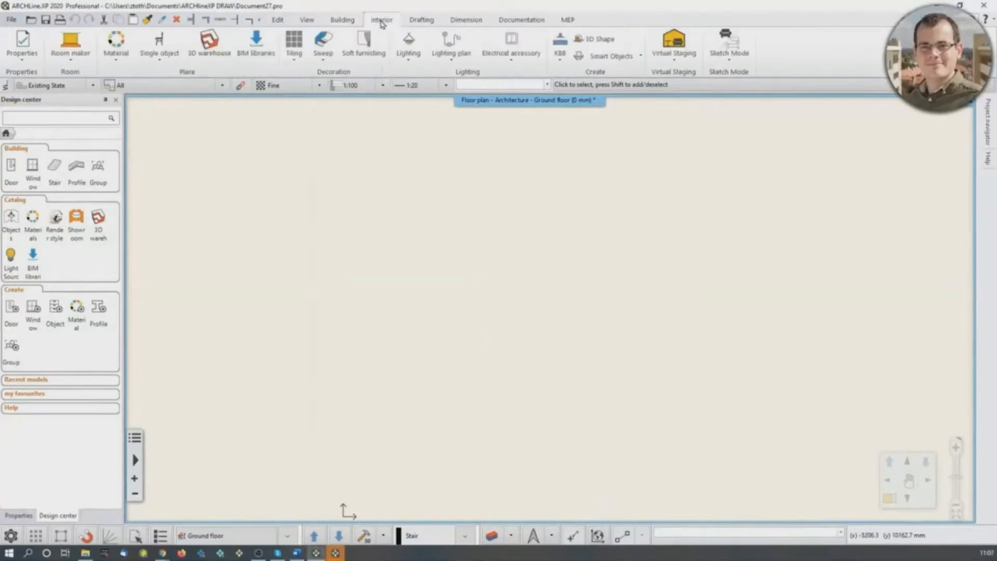
click(70, 55)
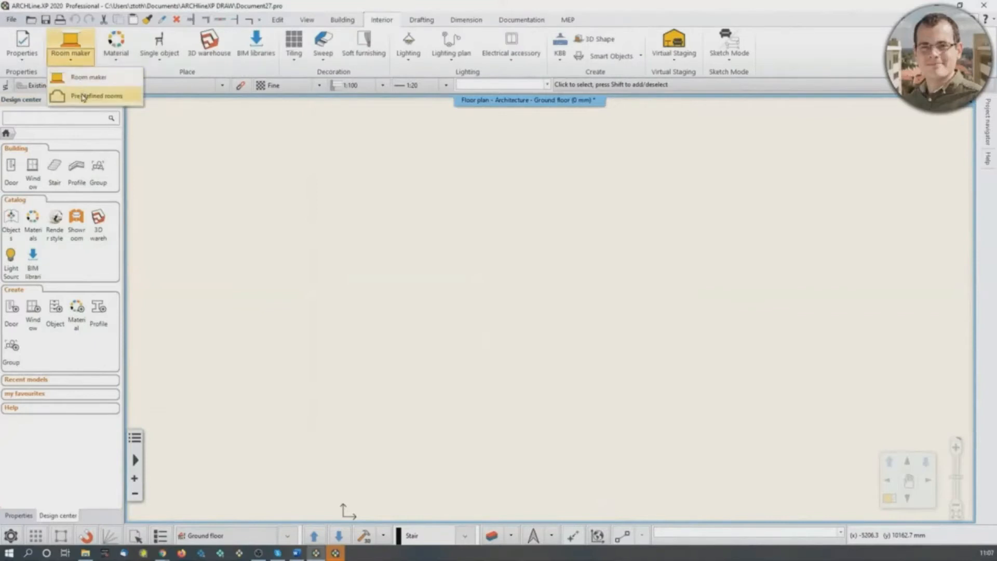
click(83, 96)
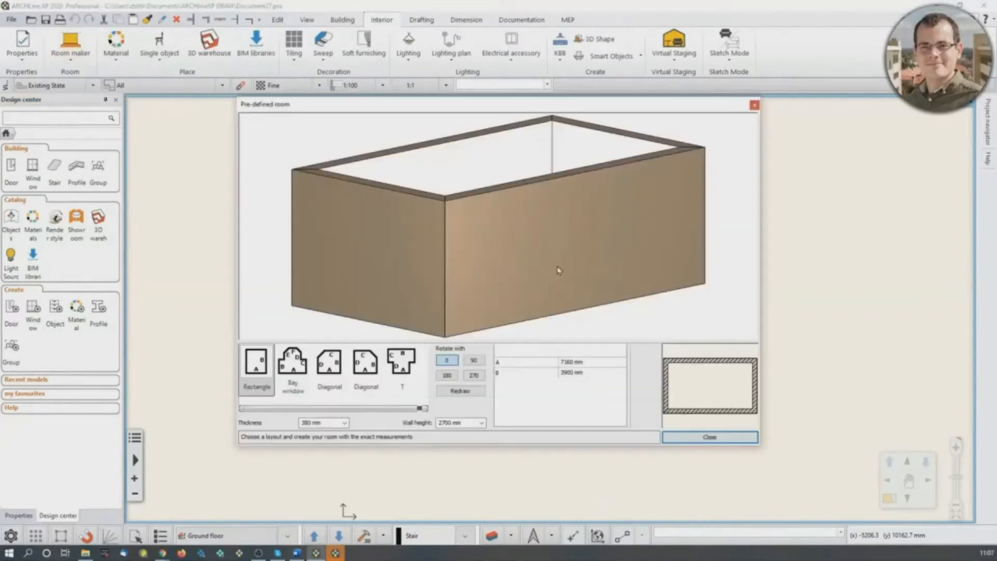
- Try a length of 5000 mm for side A of the rectangular room and inspect the preview
click(571, 362)
text(5000)
click(595, 373)
drag(631, 239, 603, 298)
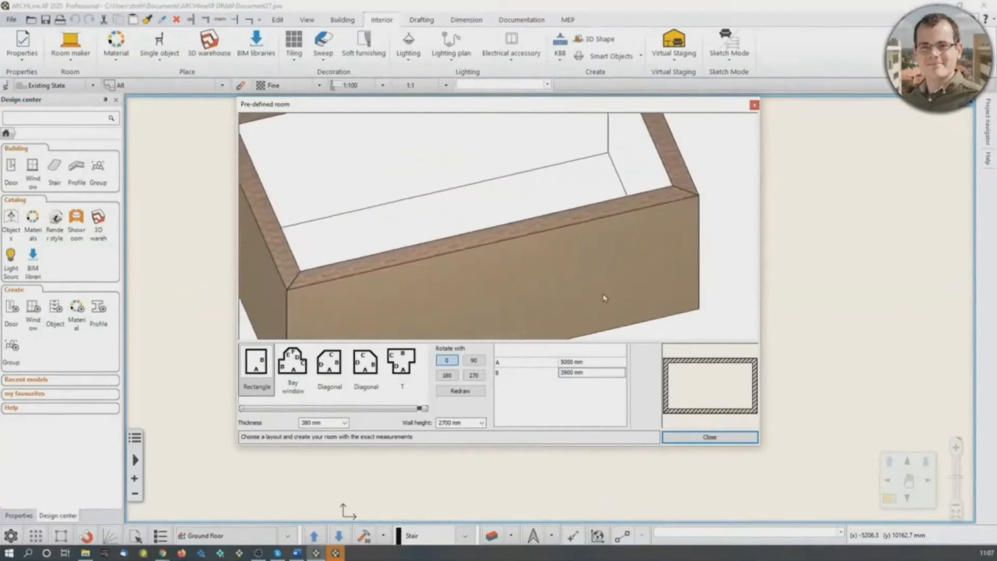
scroll(454, 229, down, 3)
- Set side A of the rectangular room to 7160 mm and place the room on the ground floor plan
click(572, 362)
text(716)
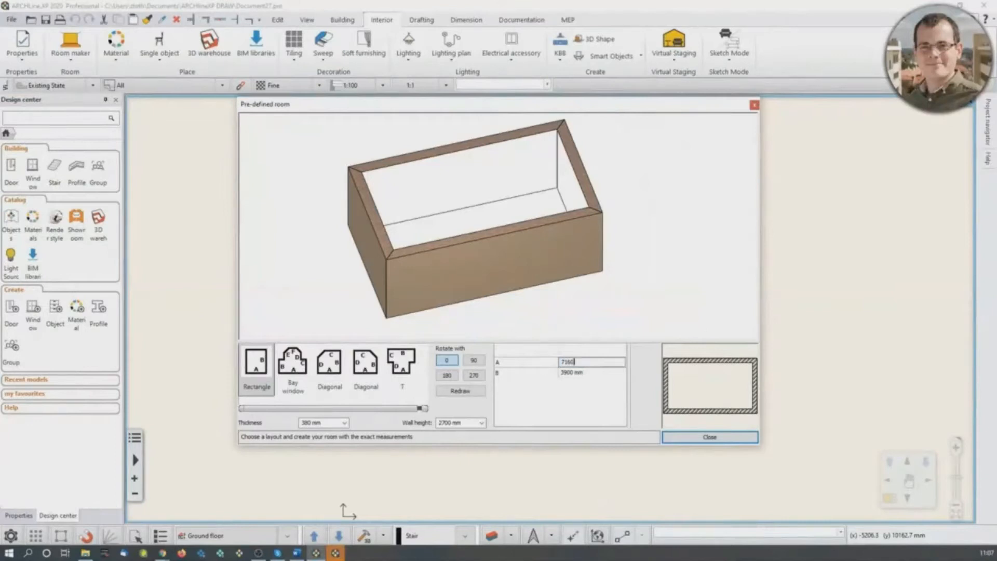
click(574, 362)
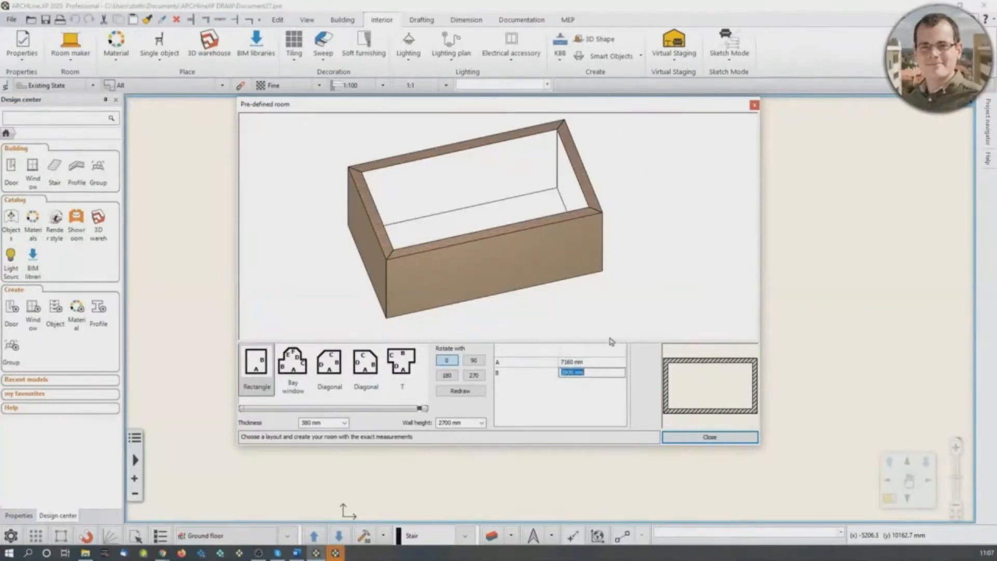
click(711, 438)
click(338, 391)
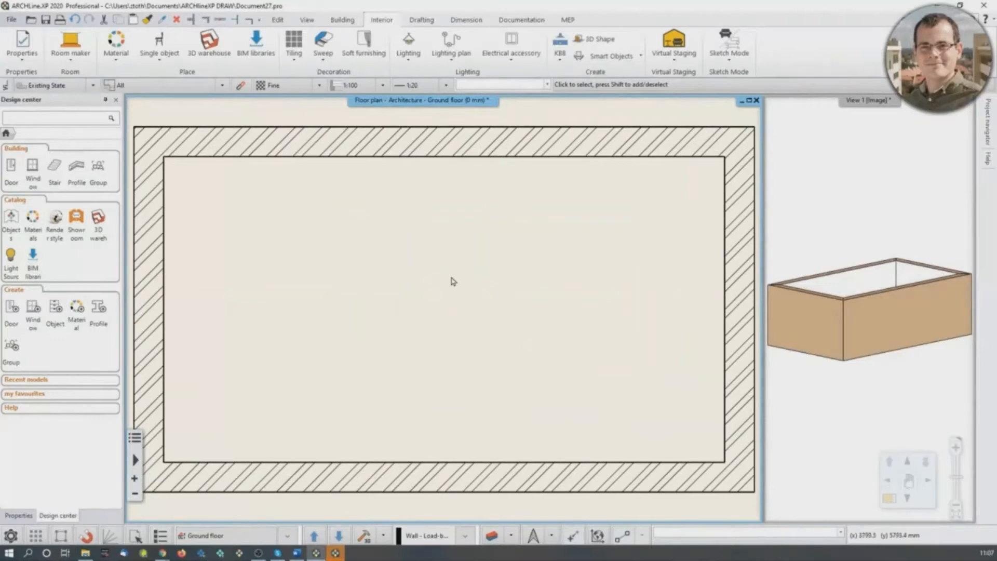
scroll(454, 300, up, 2)
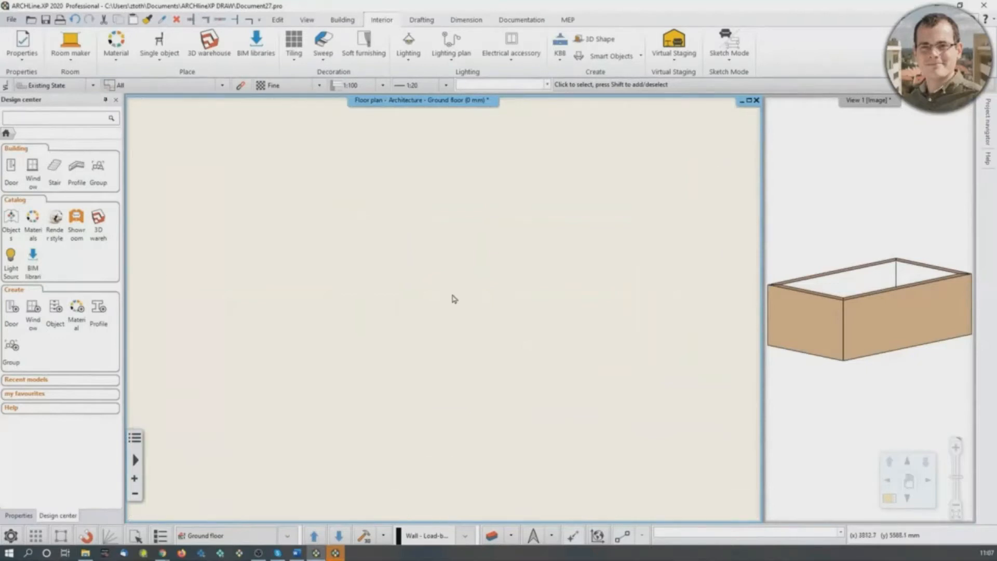
scroll(455, 299, down, 2)
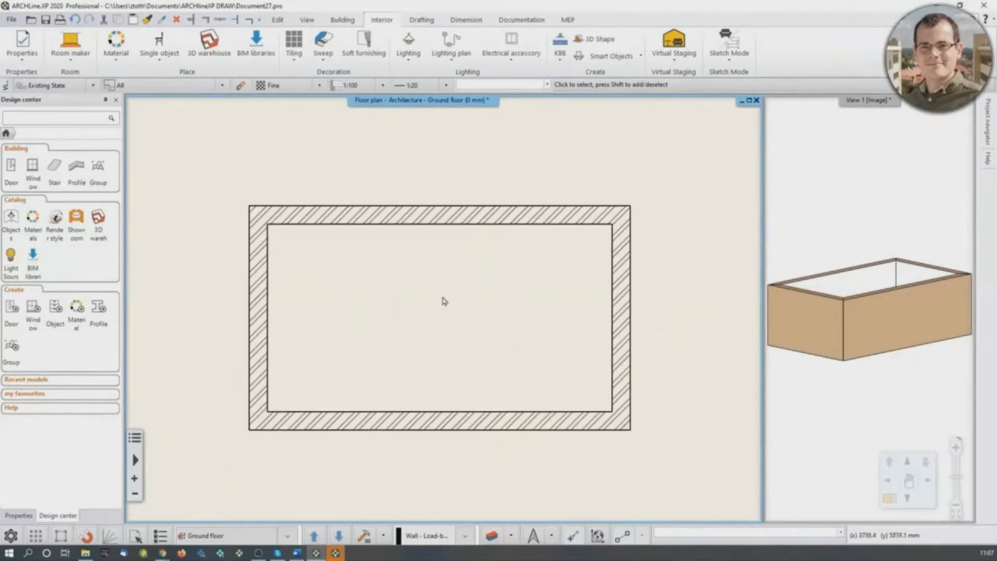
mouse_move(444, 301)
middle_down()
mouse_move(428, 266)
mouse_move(393, 355)
mouse_move(501, 266)
mouse_move(354, 320)
mouse_move(477, 320)
mouse_move(454, 288)
middle_up()
scroll(452, 283, down, 1)
scroll(453, 283, down, 6)
middle_drag(638, 394, 466, 262)
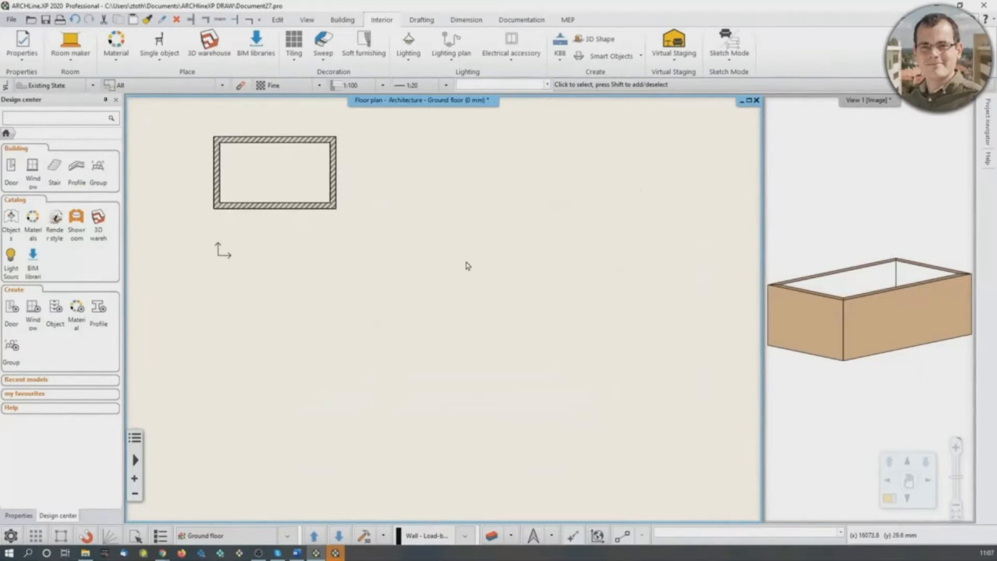
middle_click(451, 284)
middle_click(450, 284)
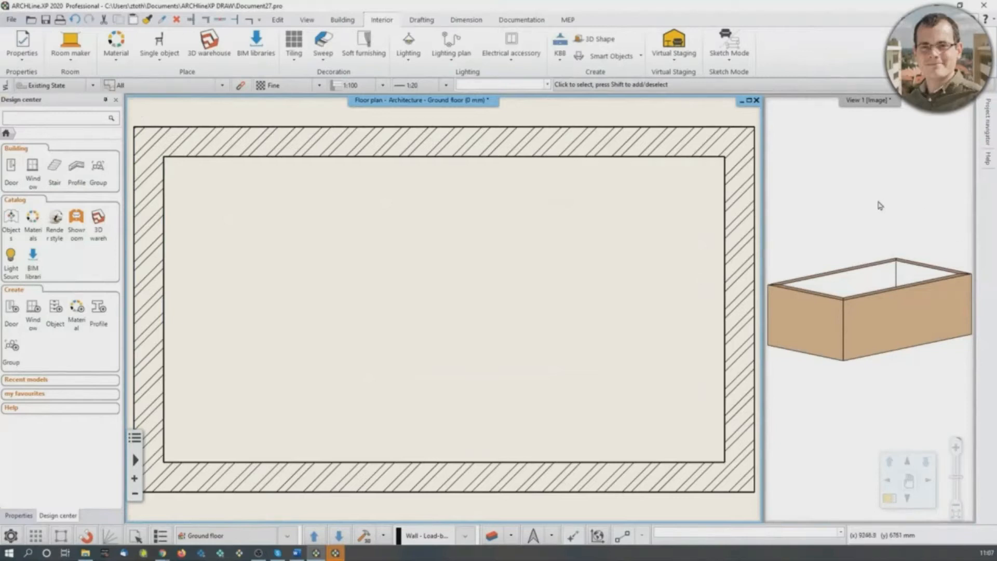
- Activate the room's 3D view and make it the large main view in place of the floor plan
click(864, 217)
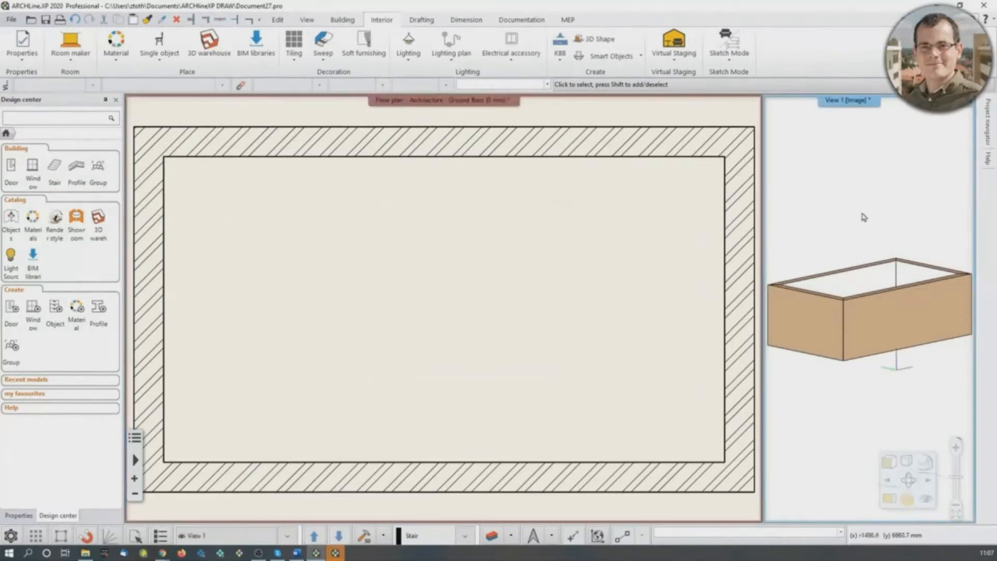
click(897, 501)
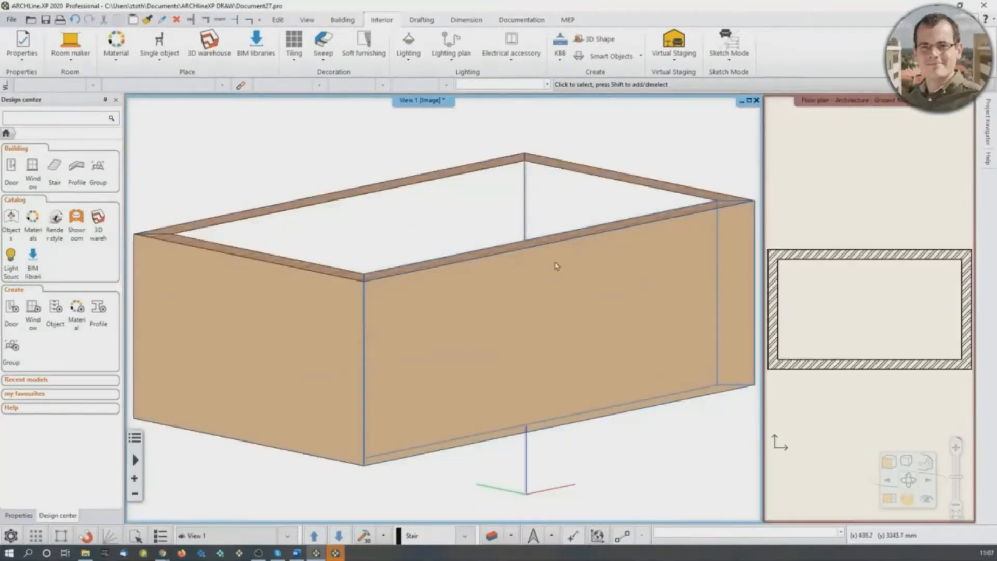
scroll(445, 297, up, 5)
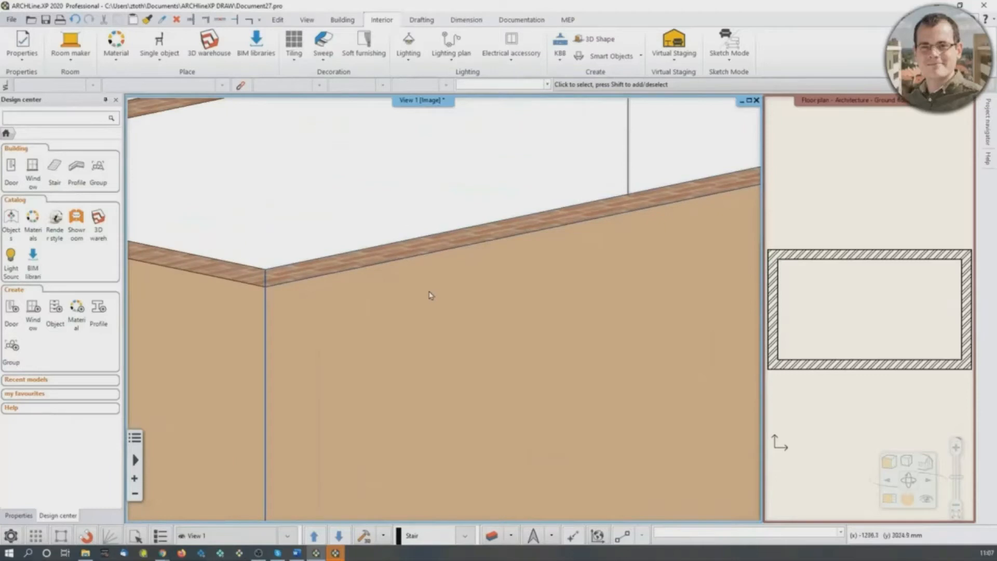
scroll(430, 295, down, 7)
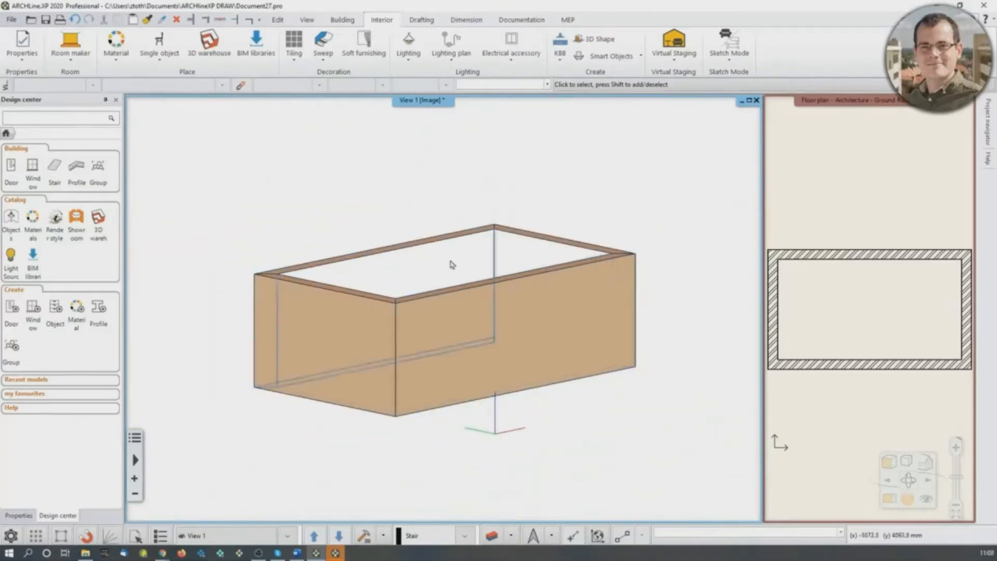
- Inspect the rectangular room from several angles in 3D, and make the ground floor plan the large main view again
middle_drag(458, 267, 456, 291)
scroll(454, 301, up, 2)
scroll(453, 301, down, 3)
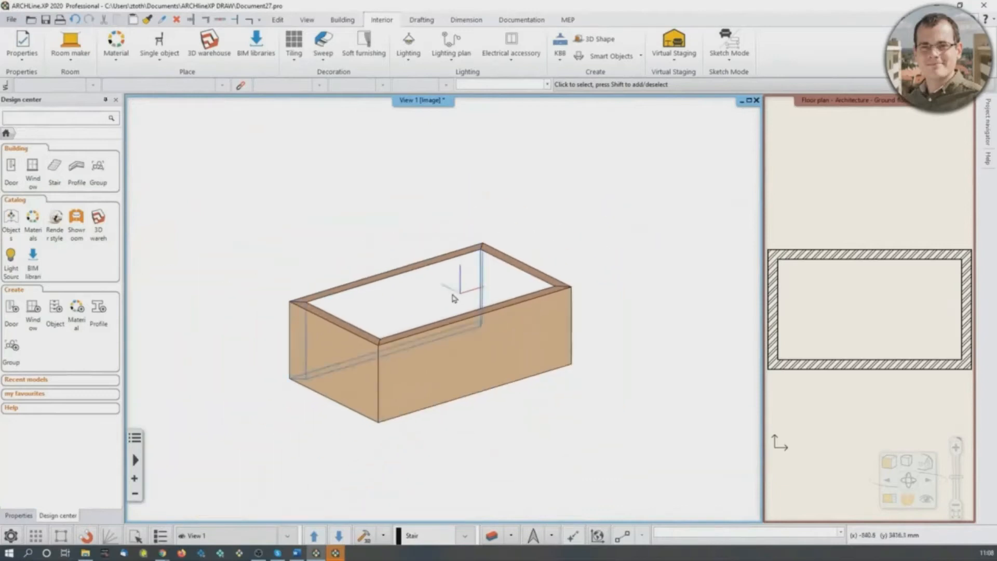
mouse_move(458, 308)
middle_down()
mouse_move(424, 275)
mouse_move(433, 248)
mouse_move(447, 300)
middle_up()
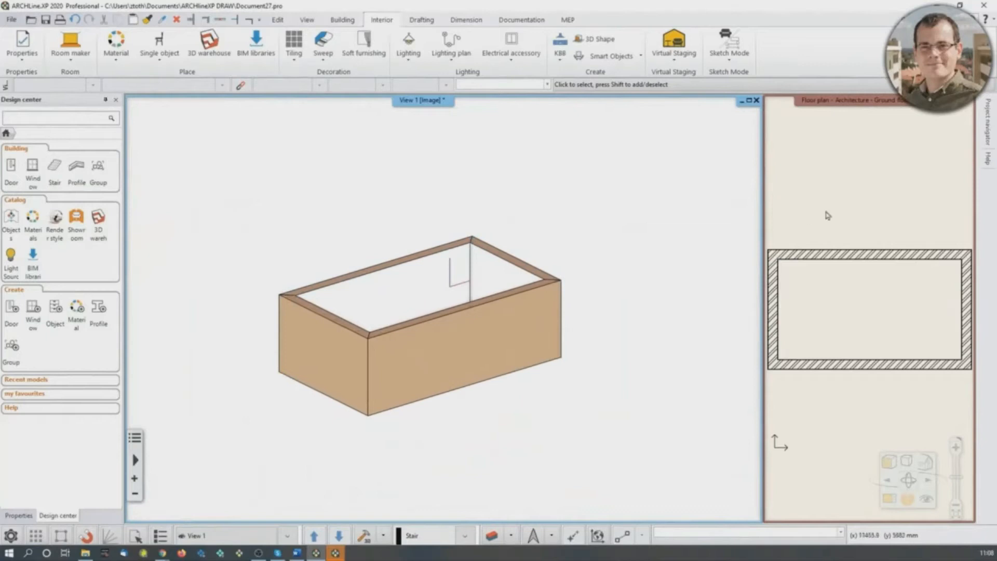
click(847, 229)
click(890, 500)
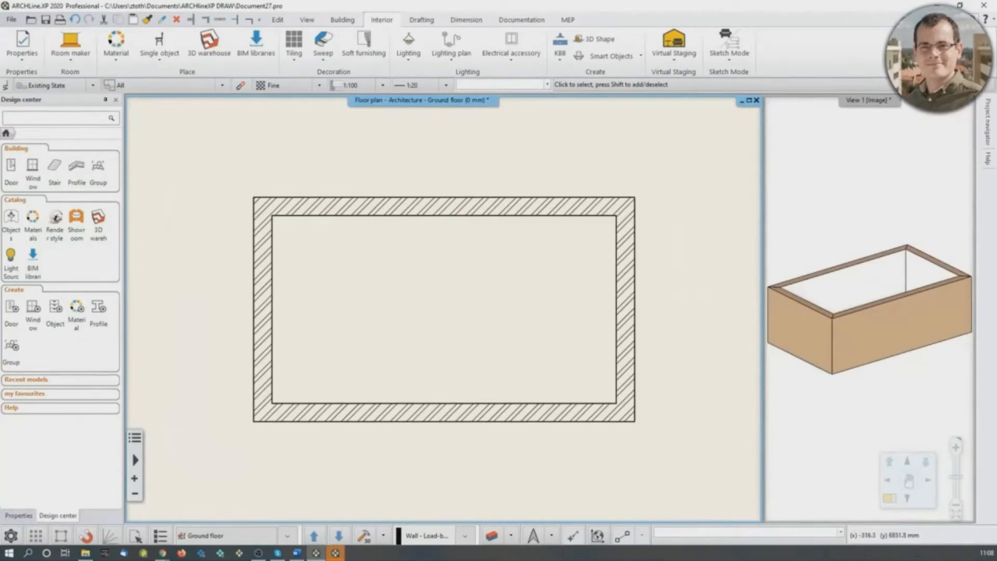
middle_drag(290, 197, 253, 259)
scroll(252, 259, down, 3)
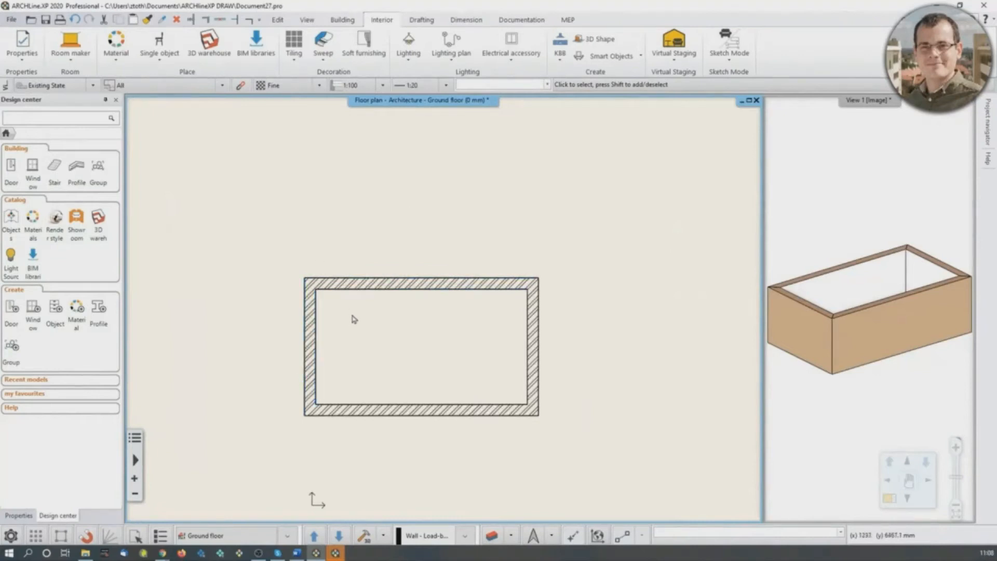
- Insert a rectangular wall add-on with A 3000 mm and B 2240 mm, extending the upper wall outward from the room's upper-left inner corner
click(342, 19)
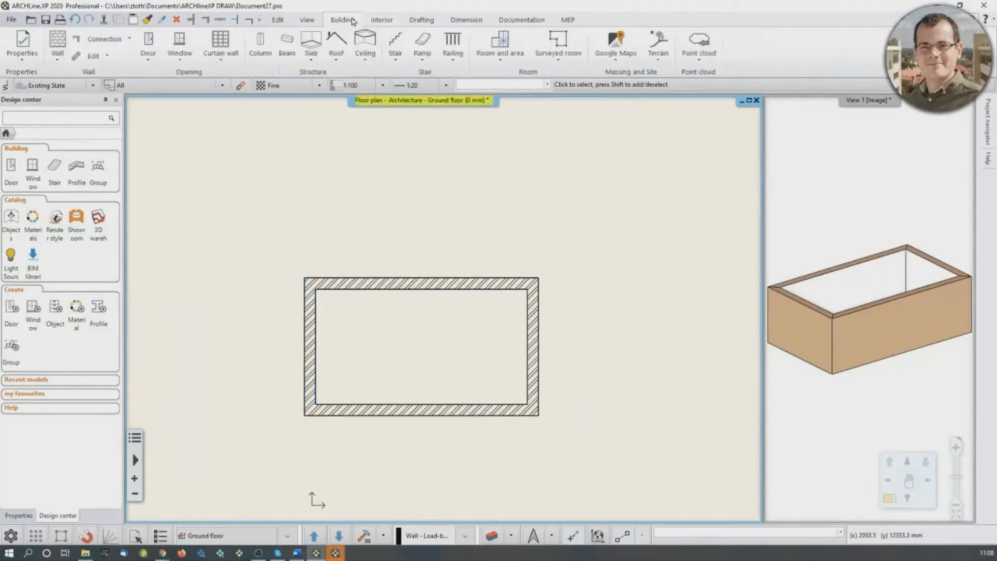
click(105, 55)
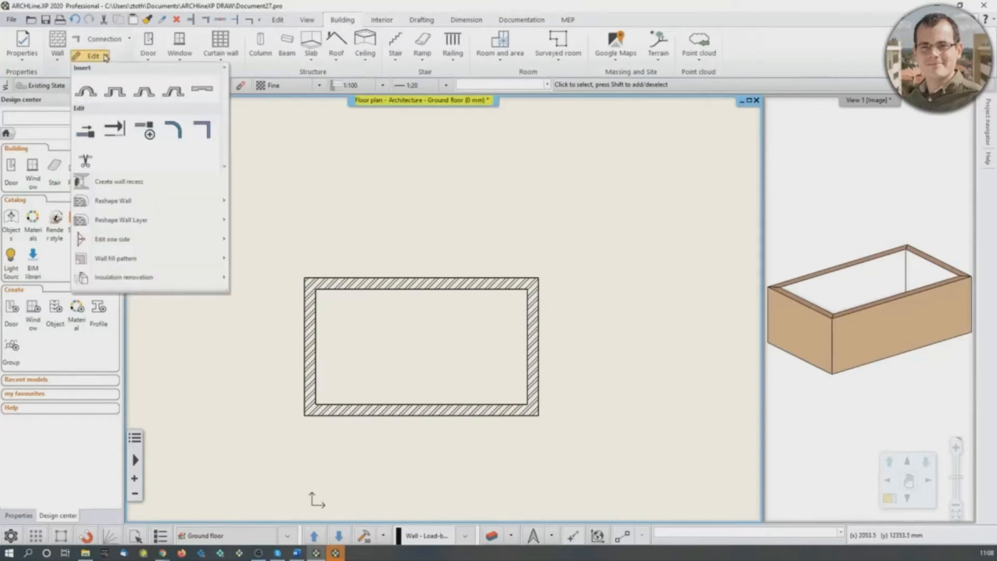
click(115, 93)
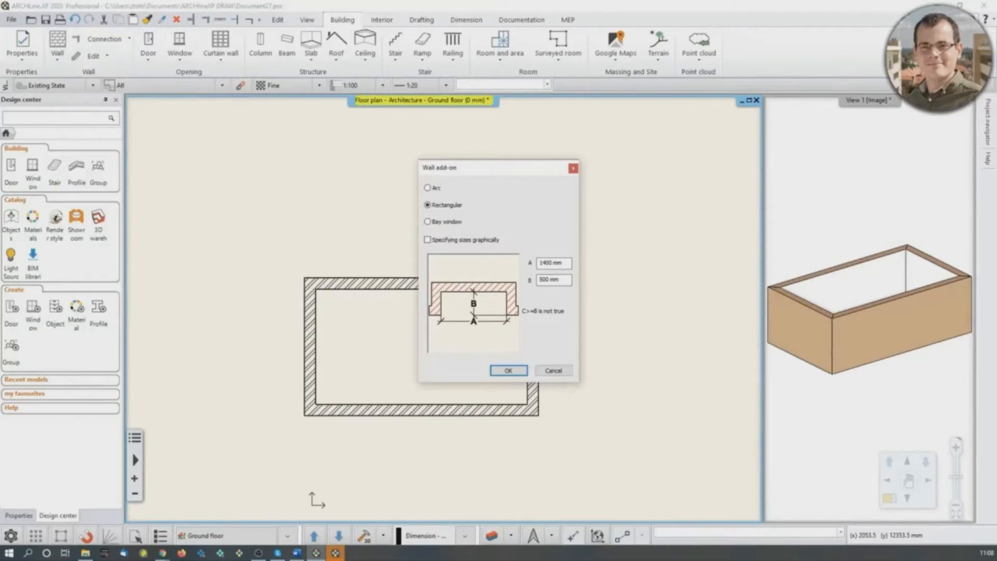
double_click(546, 263)
text(30)
key(Tab)
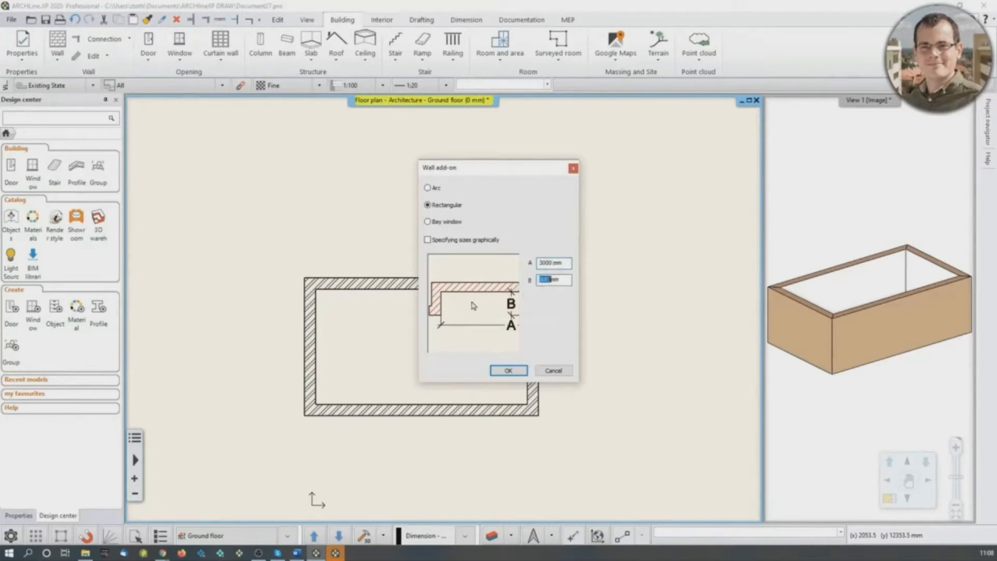
text(12)
click(508, 371)
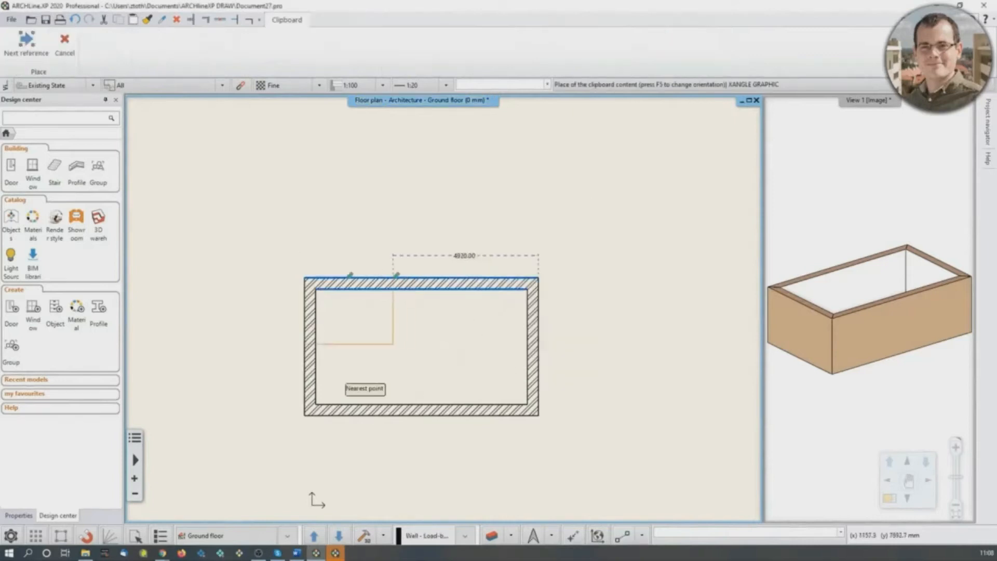
scroll(251, 288, up, 1)
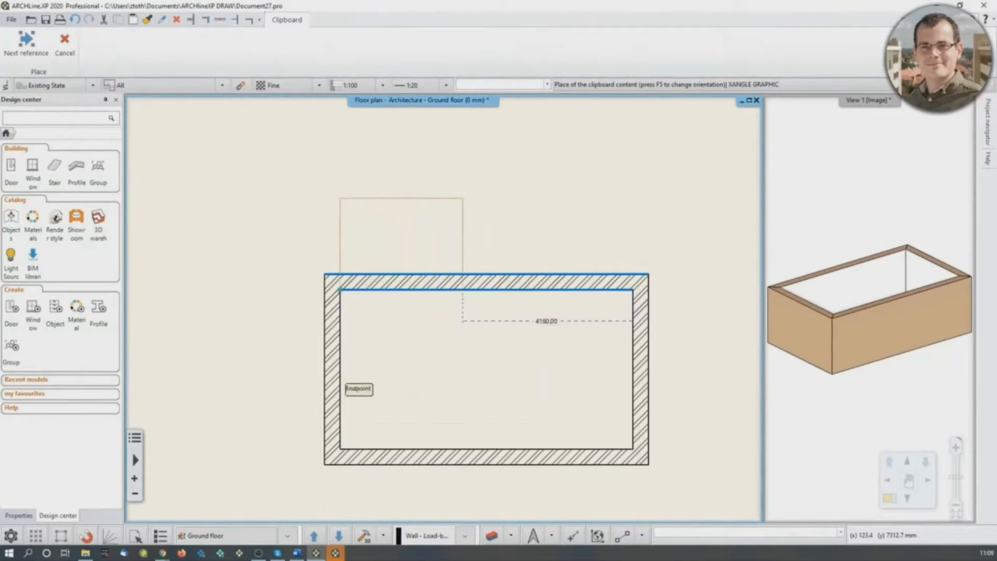
click(340, 290)
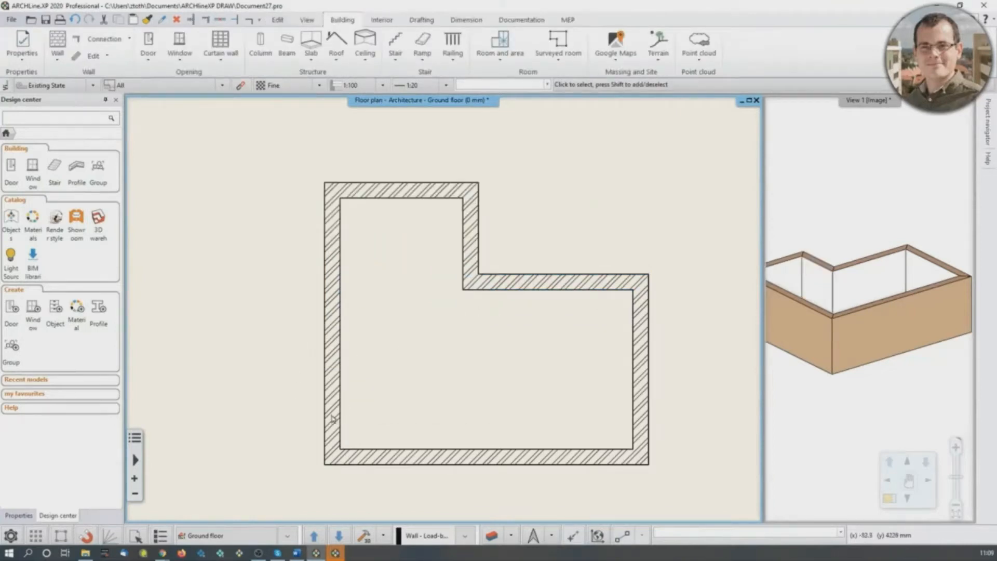
- Repeat the square add-on command and define a rectangular add-on with A 1400 mm and B 500 mm
click(103, 57)
click(292, 243)
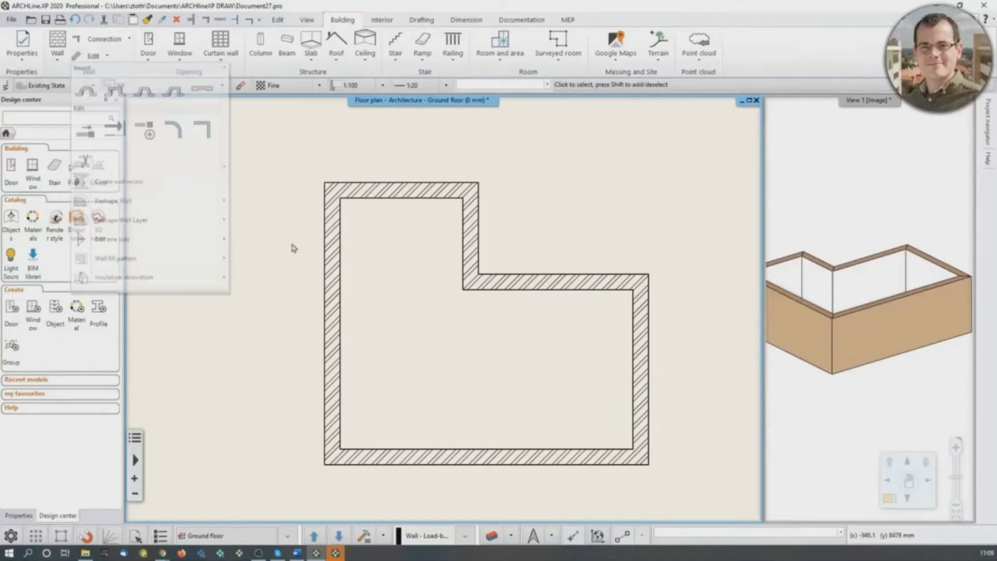
right_click(258, 228)
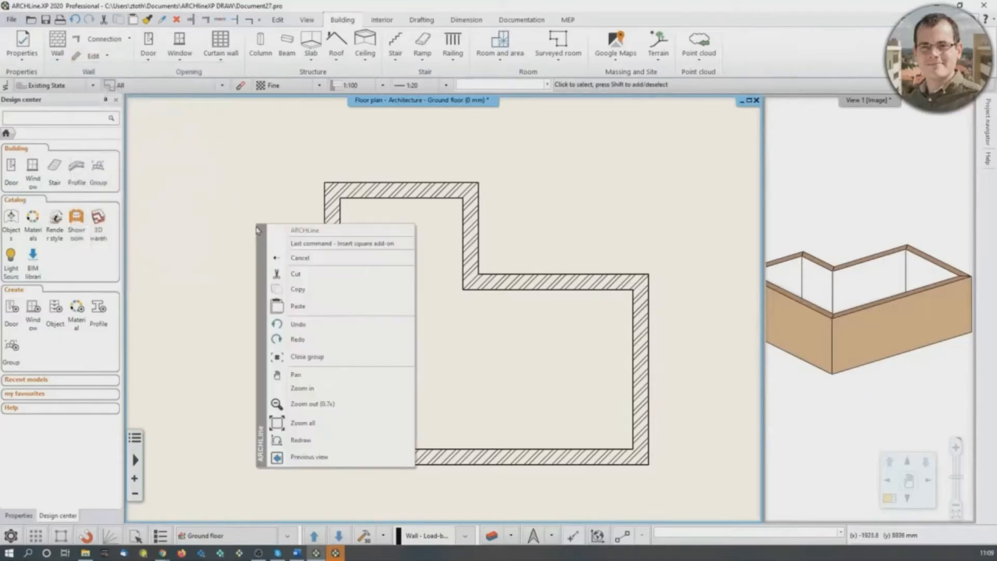
click(359, 247)
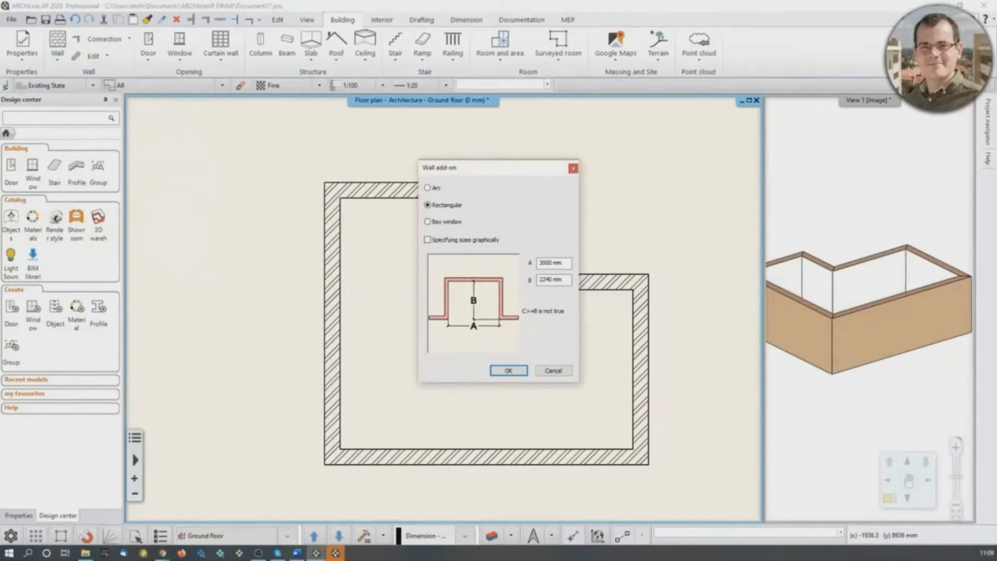
double_click(550, 263)
text(140)
click(550, 280)
double_click(548, 280)
text(500)
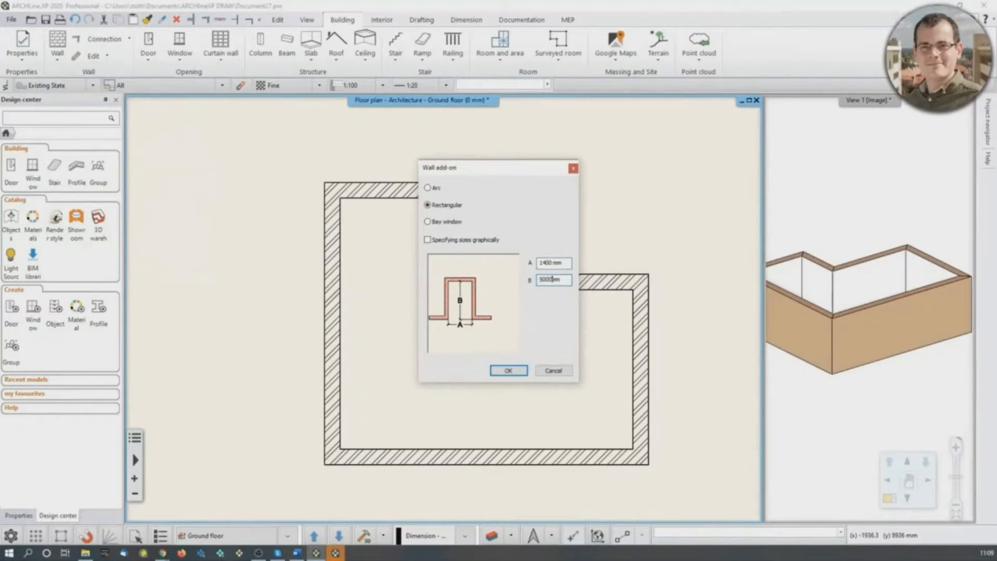
click(508, 370)
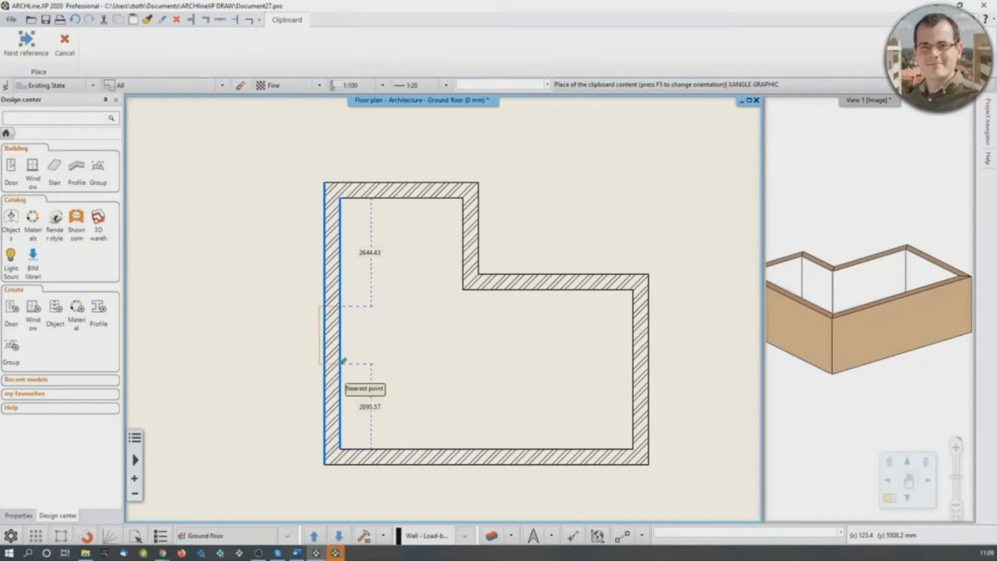
- Place the add-on outward on the left wall, 1400 mm from the lower inner corner, and end the command
text(1400)
key(Return)
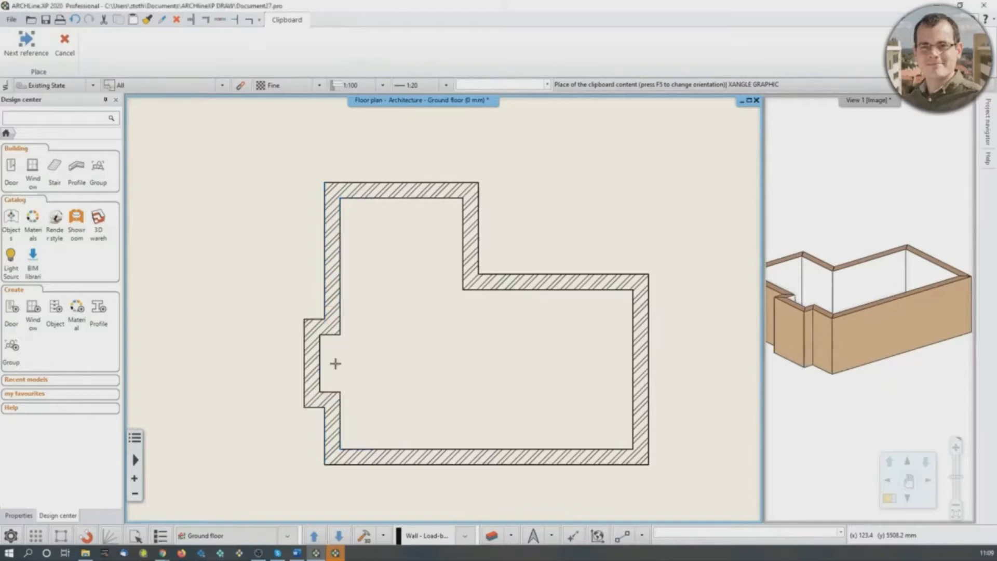
key(Escape)
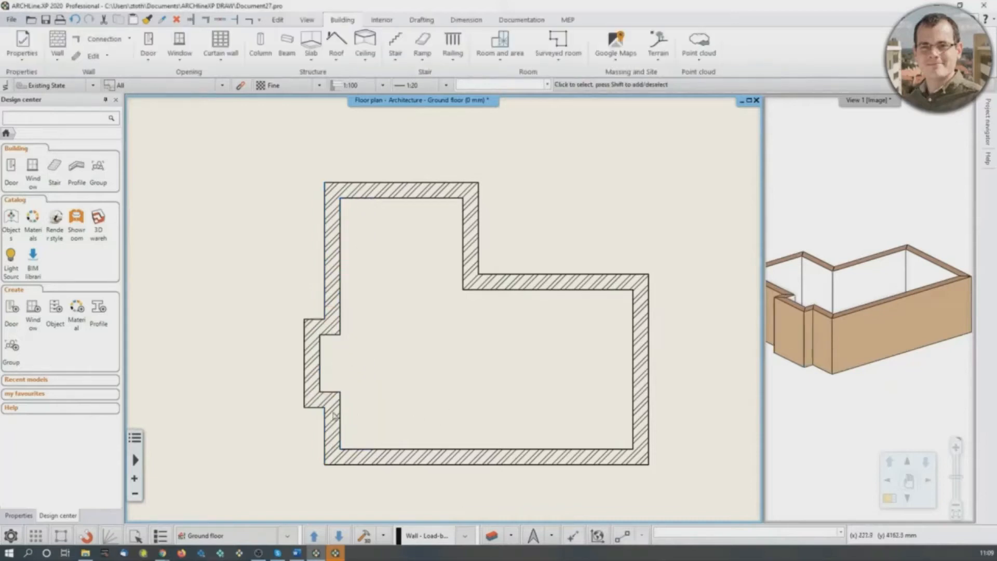
- Examine the new left wall recess up close on the floor plan and check the extended room in 3D
scroll(342, 410, up, 3)
middle_drag(464, 256, 441, 329)
scroll(441, 328, down, 2)
scroll(908, 317, down, 3)
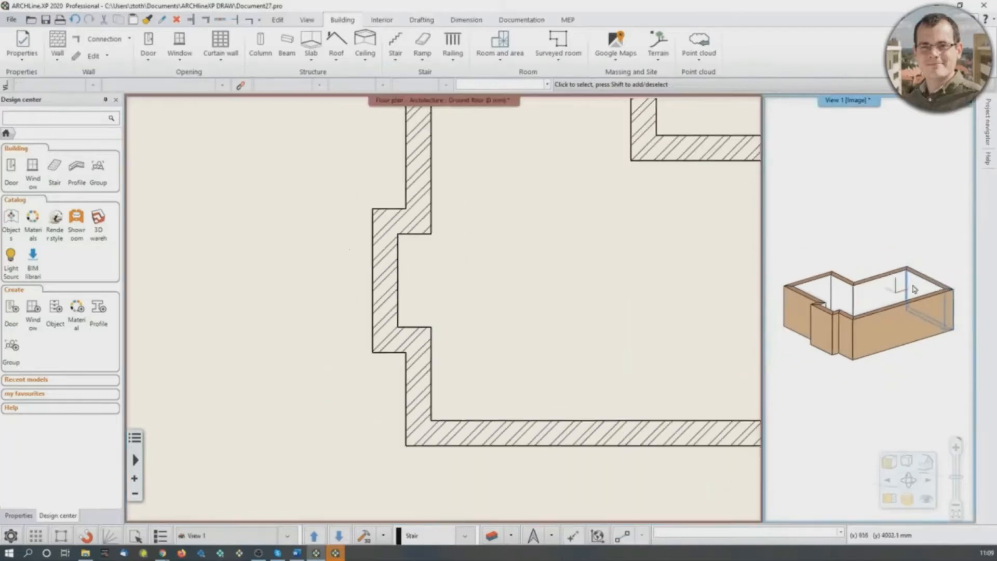
click(277, 557)
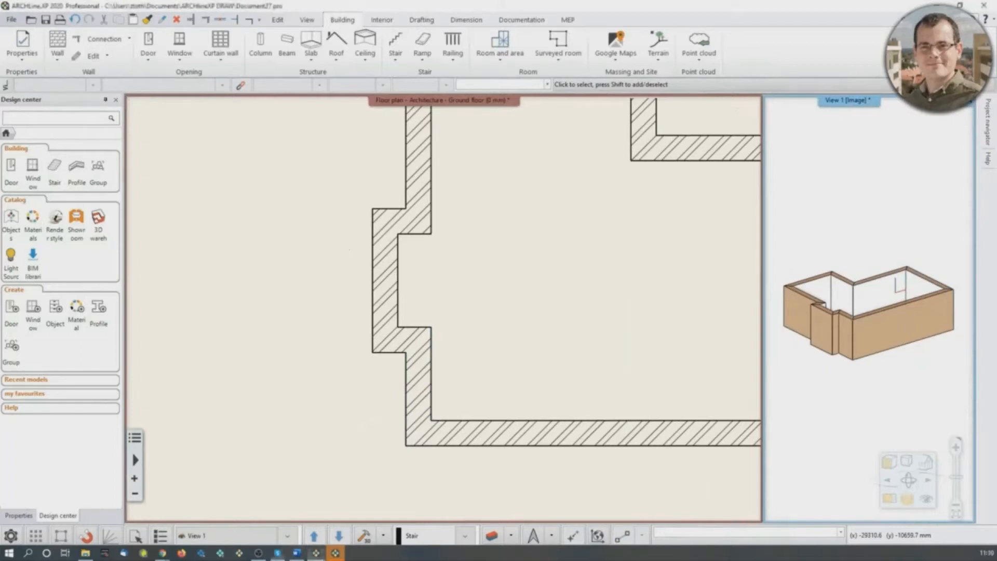
middle_drag(857, 305, 766, 336)
scroll(459, 388, down, 6)
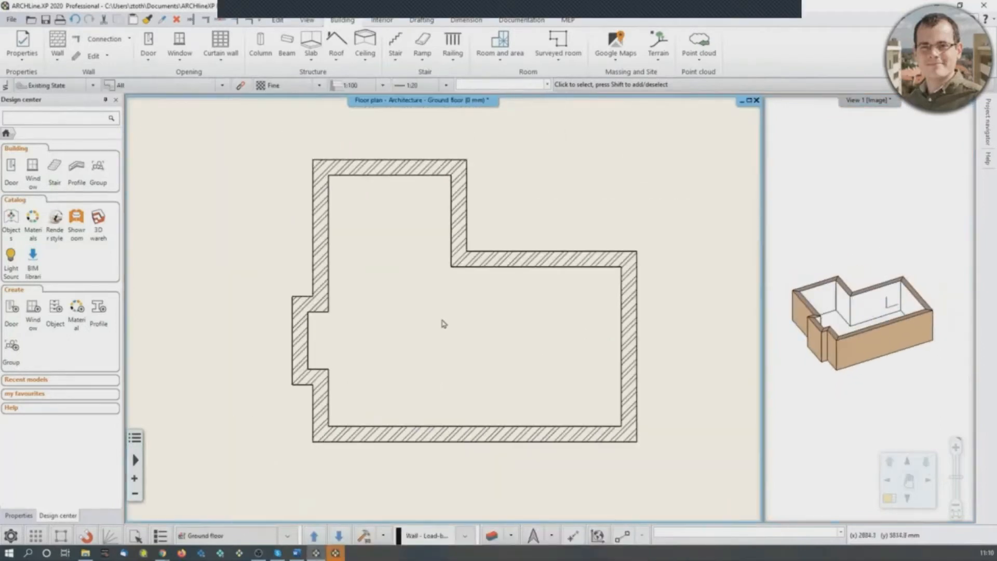
- Accept the existing slab properties, create a slab by walls enclosing all the room's walls, and check it in 3D
click(311, 47)
click(333, 56)
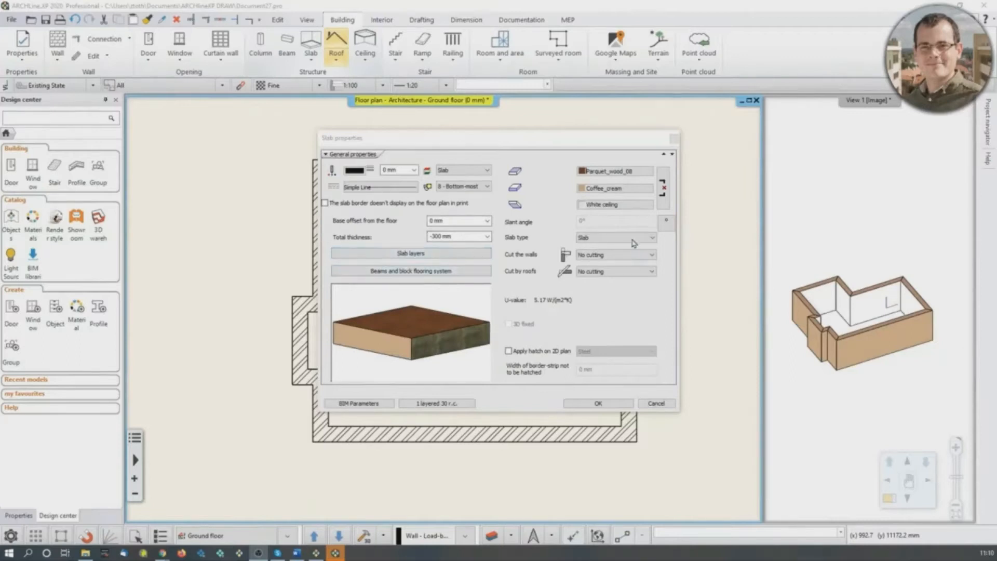
click(598, 403)
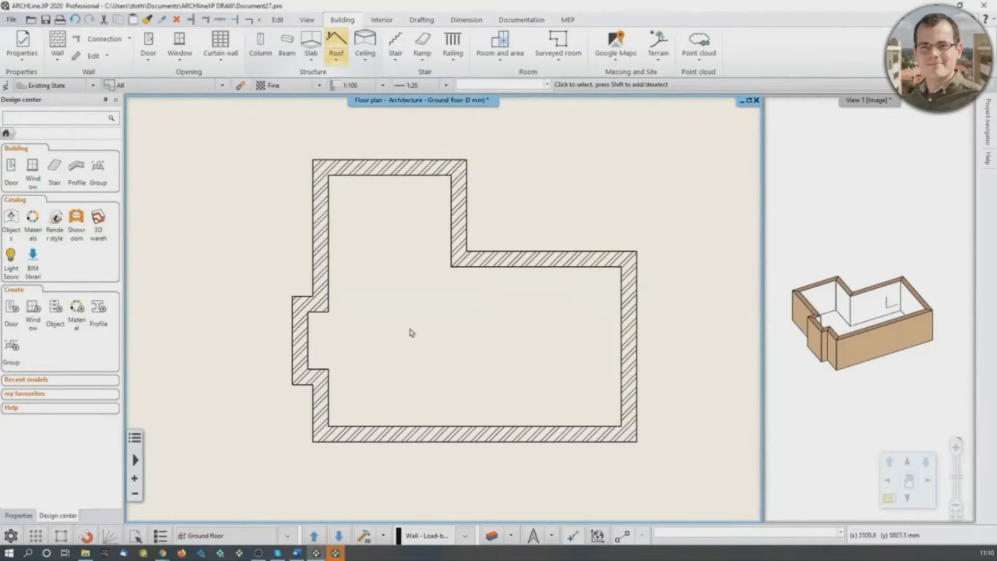
click(311, 61)
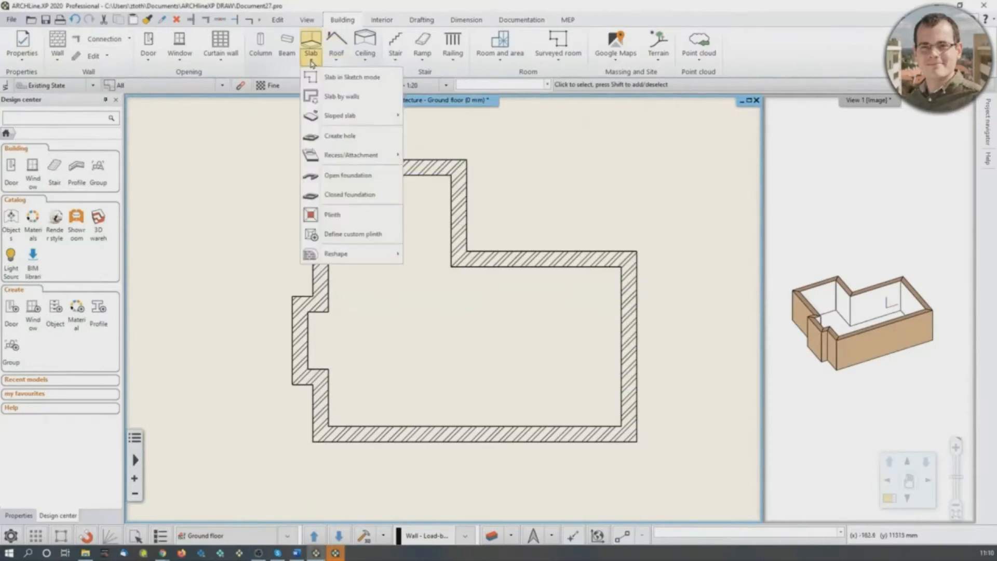
click(328, 101)
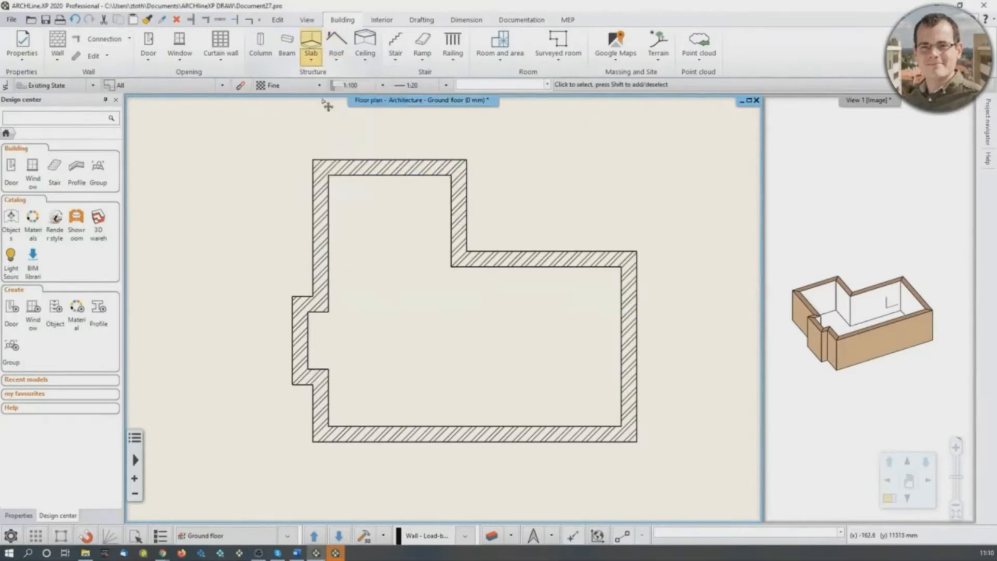
click(241, 131)
click(685, 471)
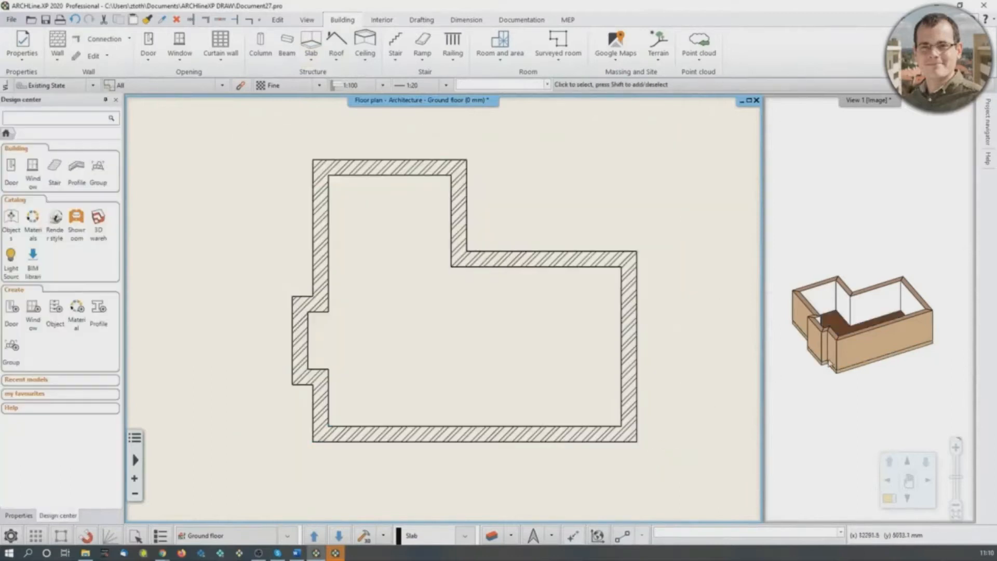
click(831, 363)
scroll(833, 361, up, 4)
scroll(887, 317, down, 3)
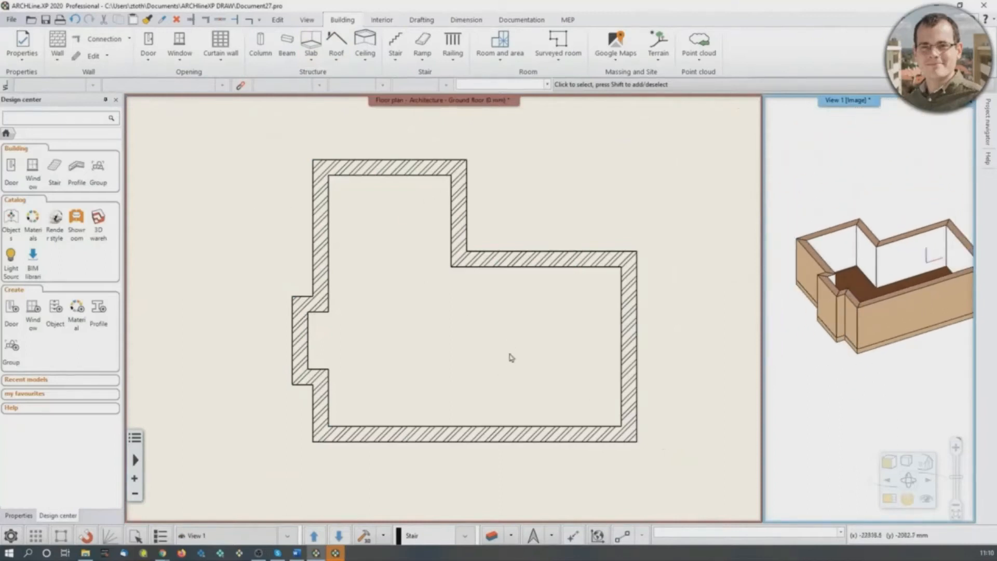
- Set the plain ceiling's relative elevation to 2680 mm and its 2D representation to Top View
click(490, 335)
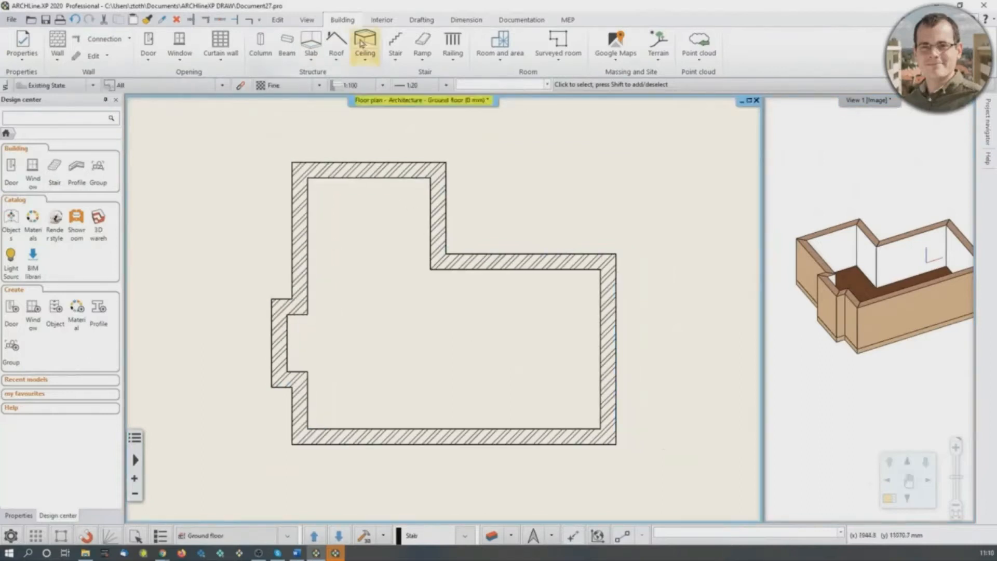
click(367, 62)
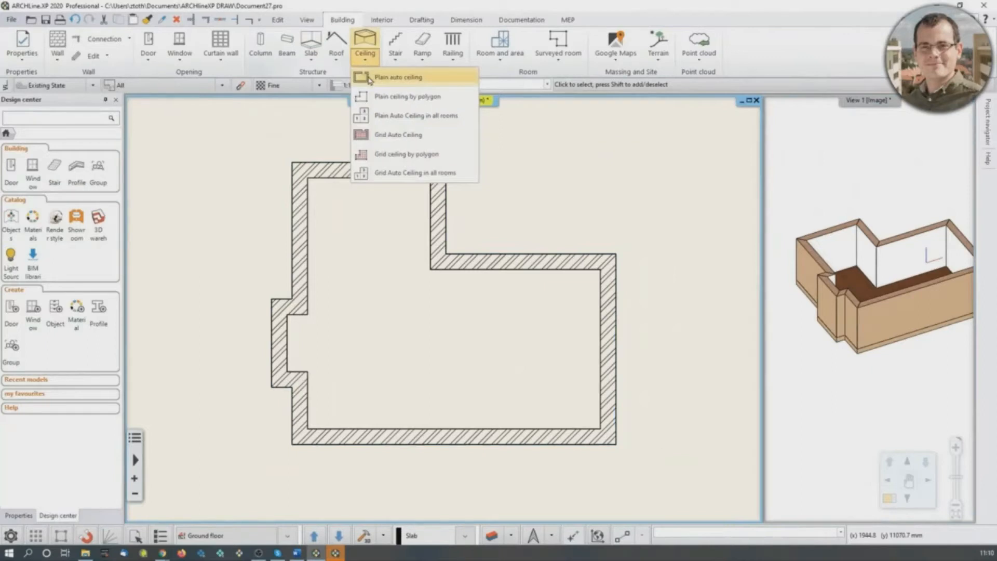
click(370, 79)
click(377, 88)
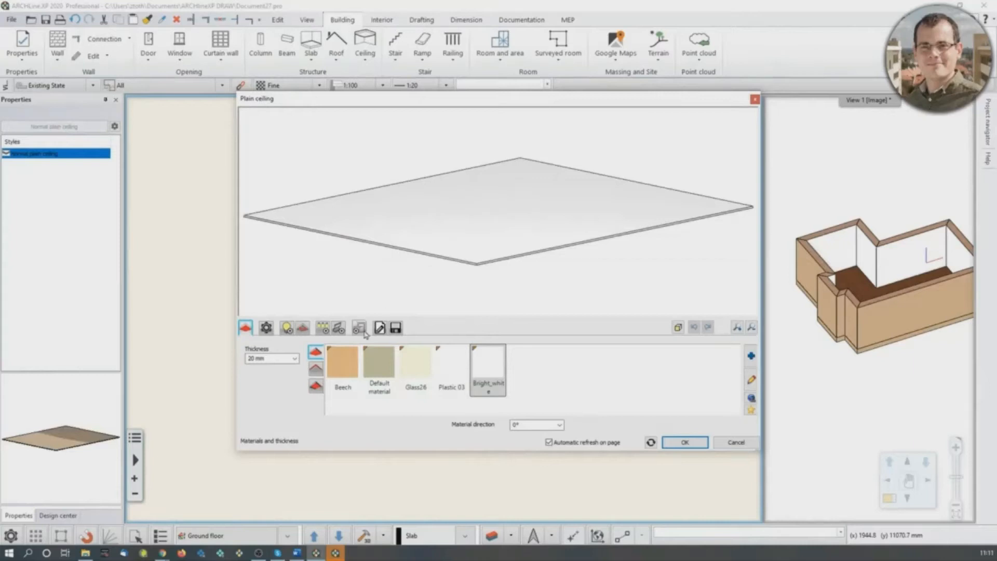
click(379, 328)
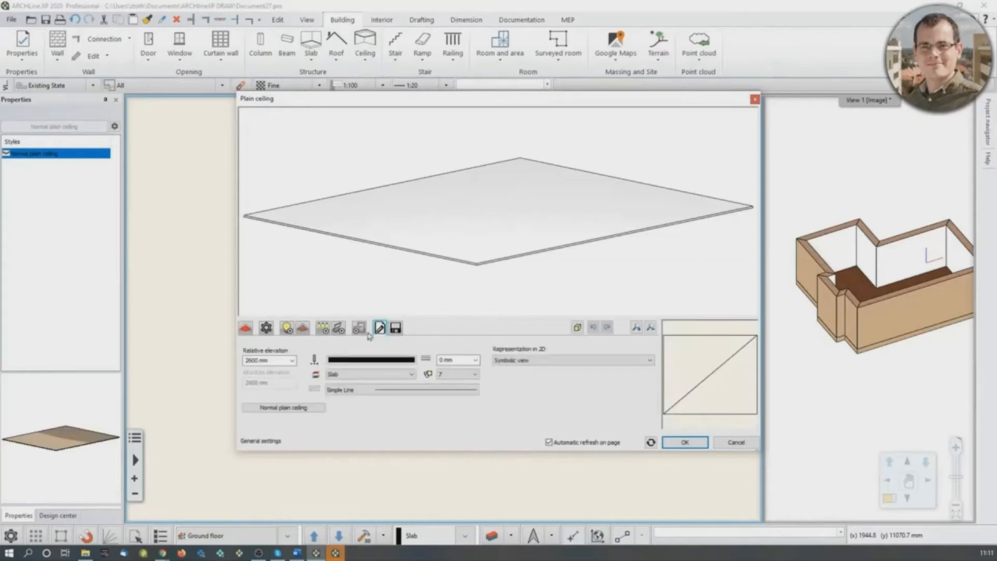
click(252, 362)
text(2680)
click(540, 361)
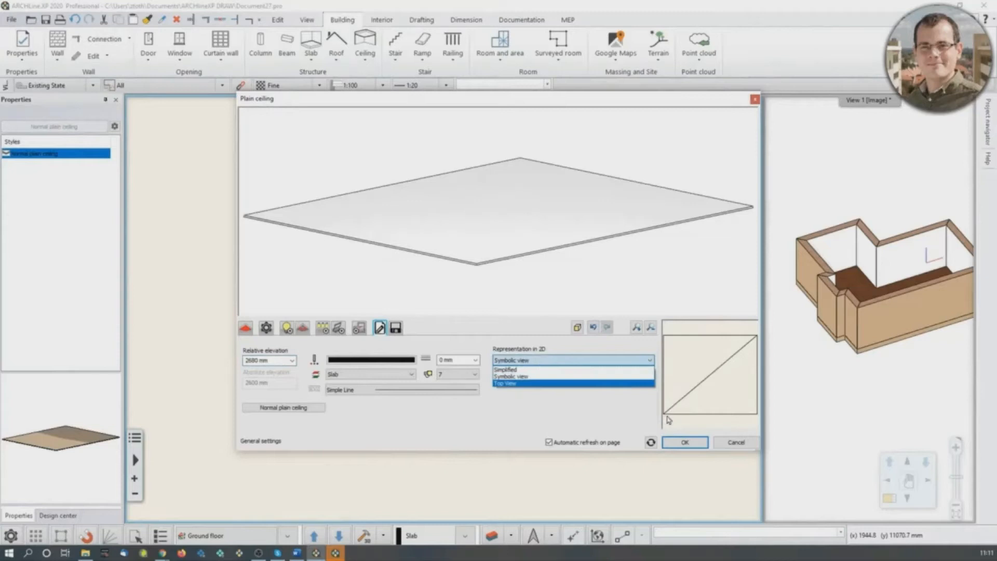
click(501, 387)
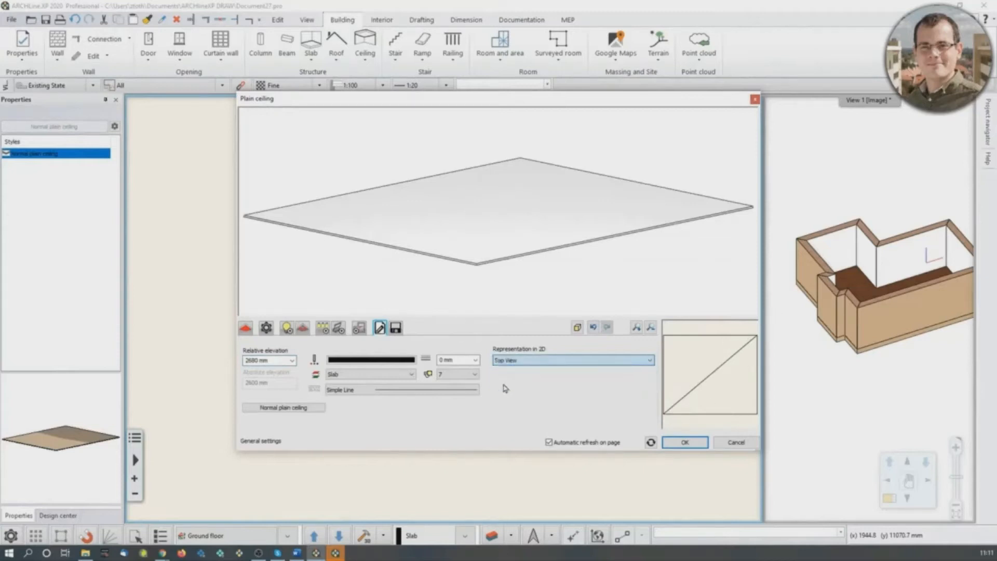
click(686, 444)
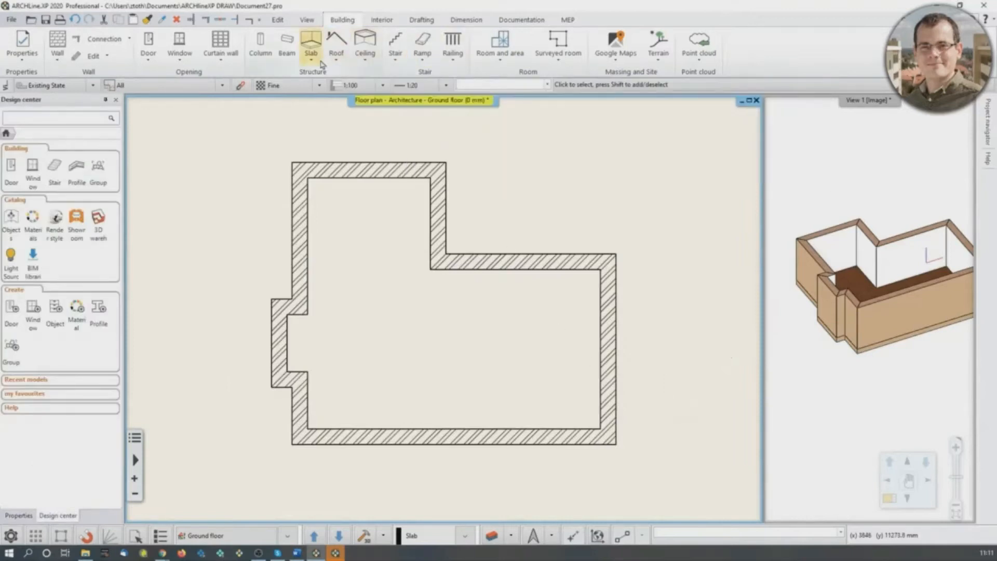
- Create a plain auto ceiling inside the room's walls, end the command, and check it in the 3D view
click(365, 58)
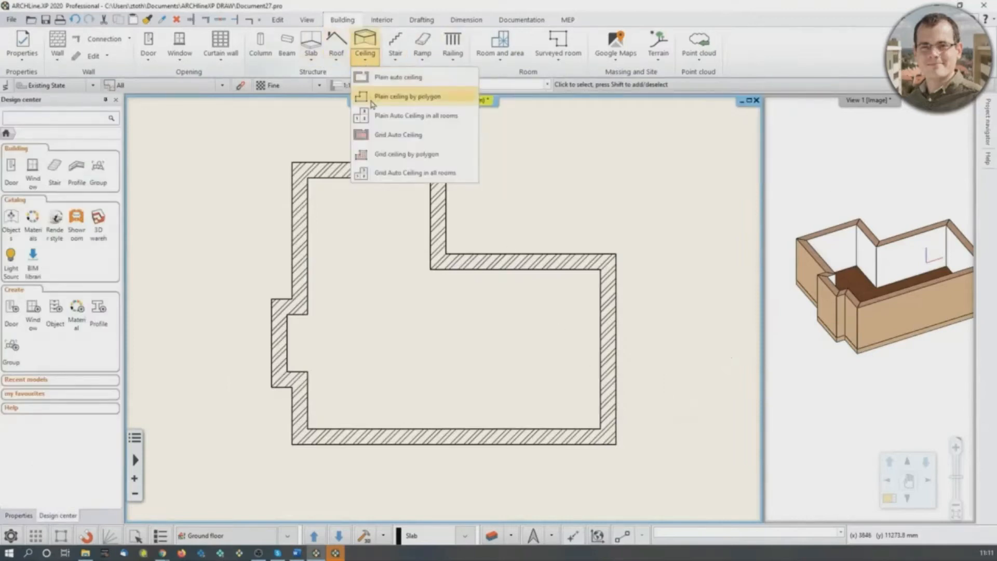
click(375, 78)
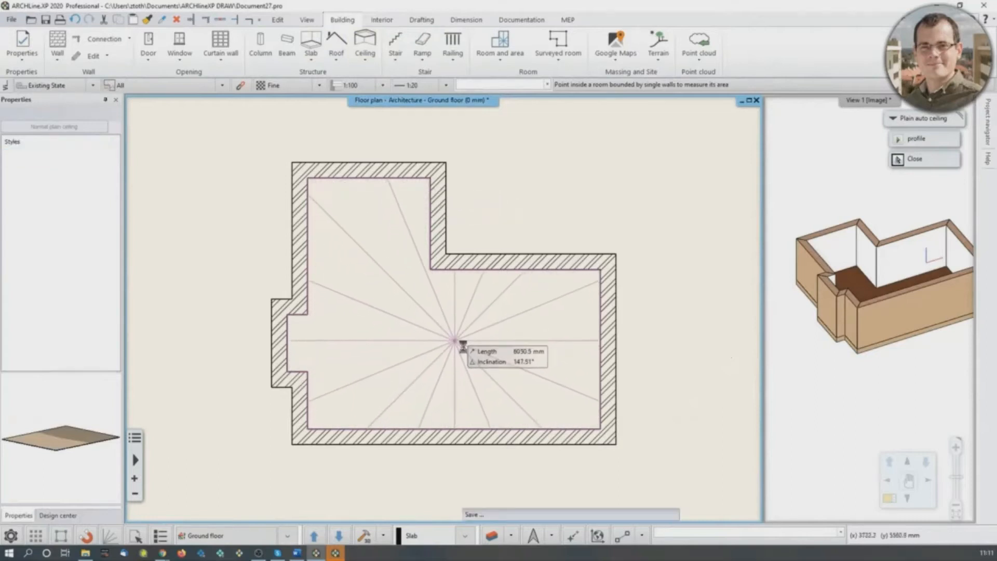
click(458, 345)
key(Escape)
middle_drag(884, 319, 864, 342)
scroll(897, 280, down, 1)
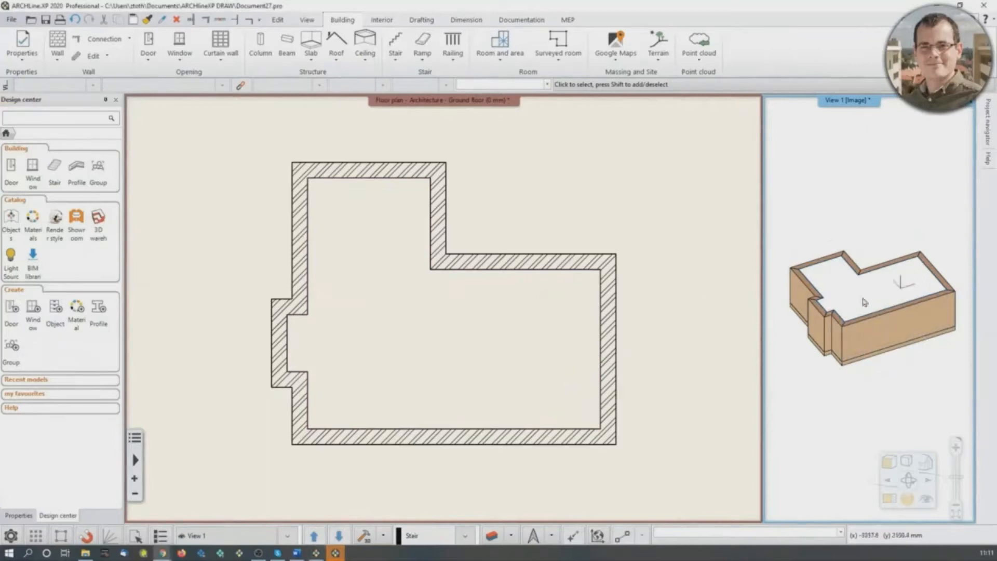
scroll(850, 318, up, 5)
scroll(850, 319, down, 5)
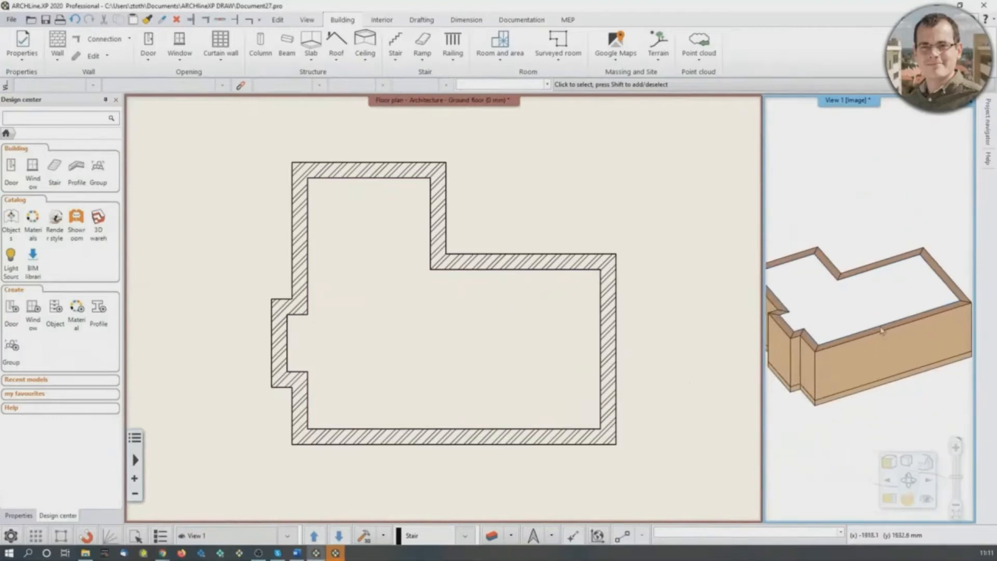
- Open the room in Room maker and switch to its second wall, the long lower wall on the plan
middle_drag(503, 309, 445, 295)
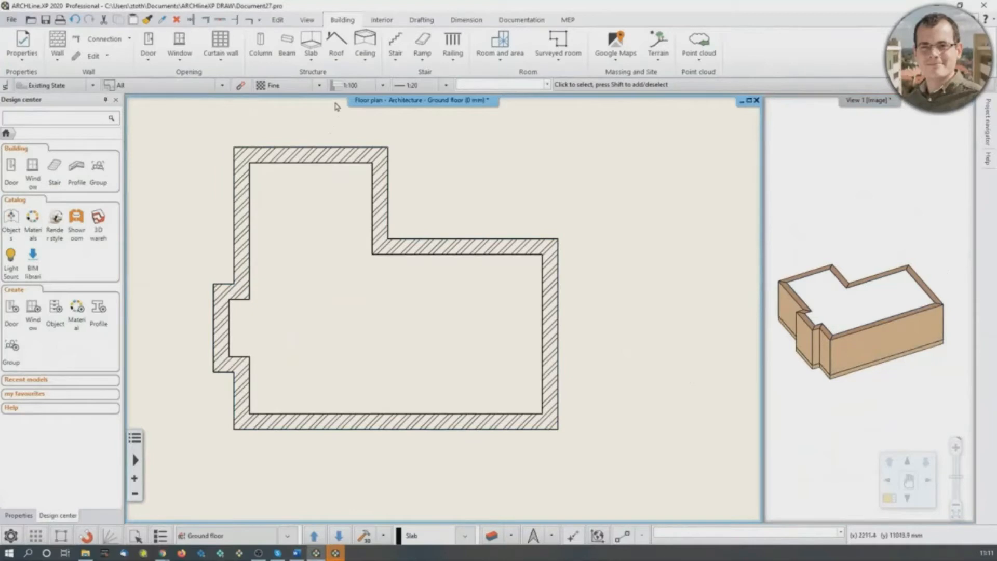
click(383, 23)
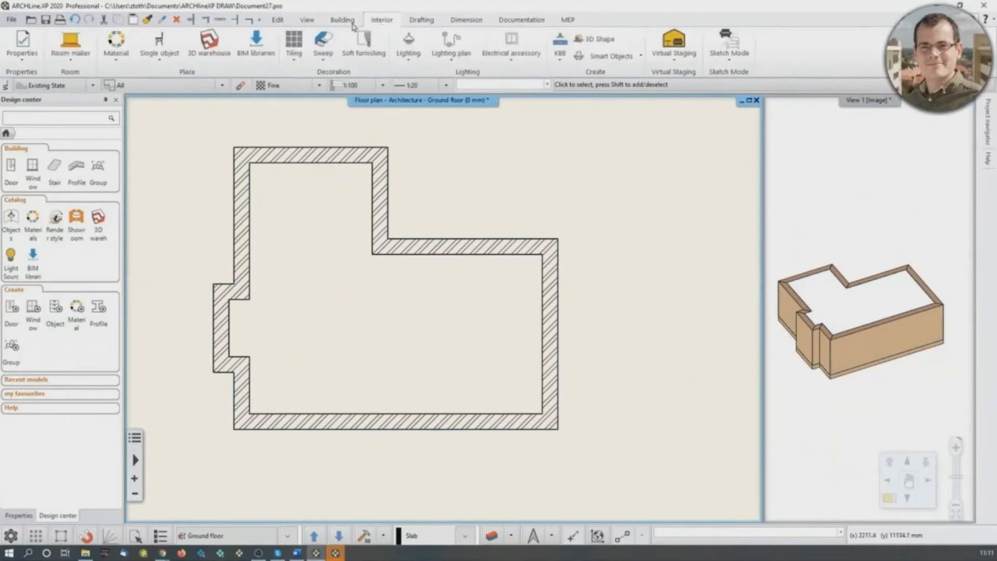
click(73, 47)
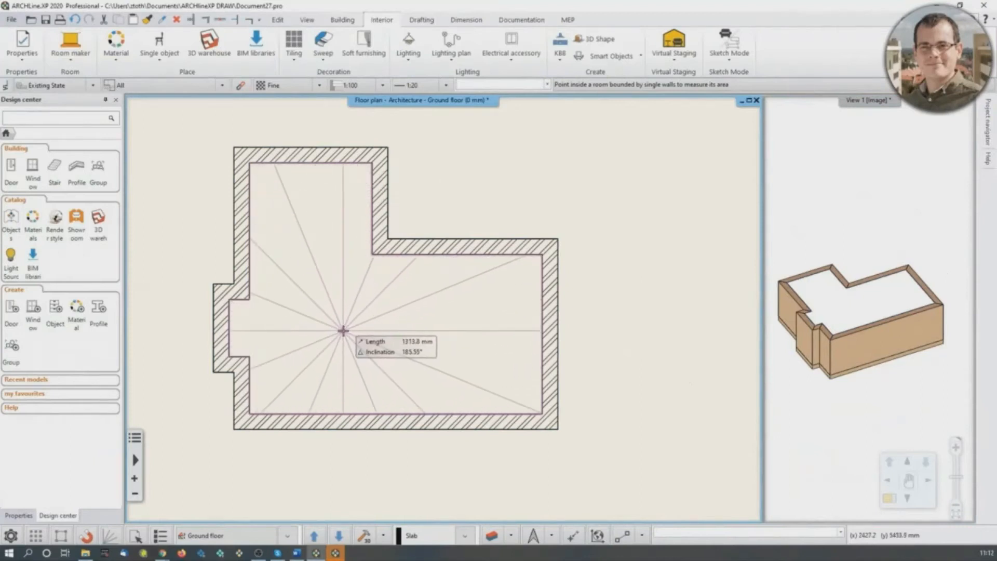
click(343, 330)
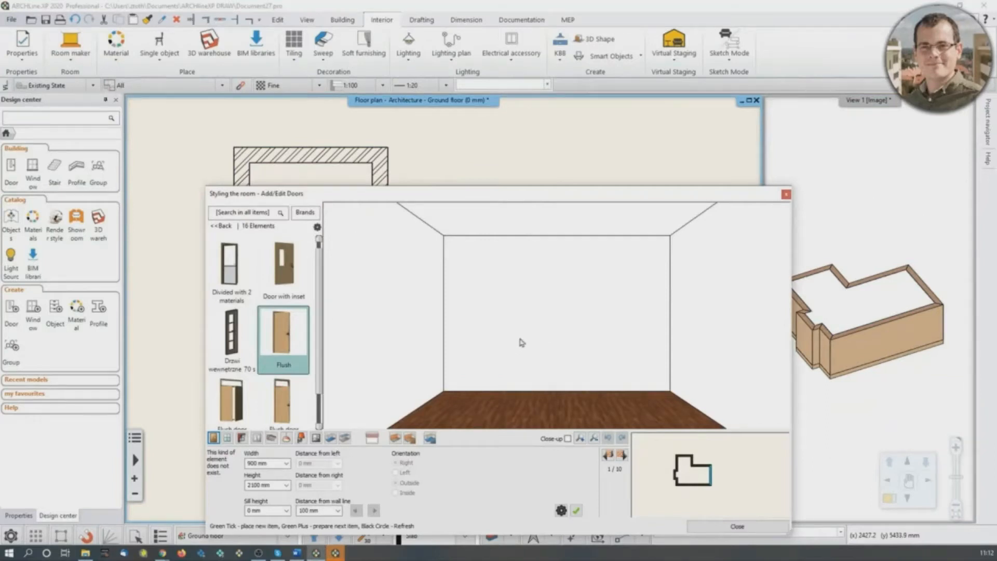
mouse_move(526, 338)
mouse_down()
mouse_move(656, 322)
mouse_move(630, 352)
mouse_move(434, 316)
mouse_move(542, 330)
mouse_move(543, 348)
mouse_move(519, 340)
mouse_up()
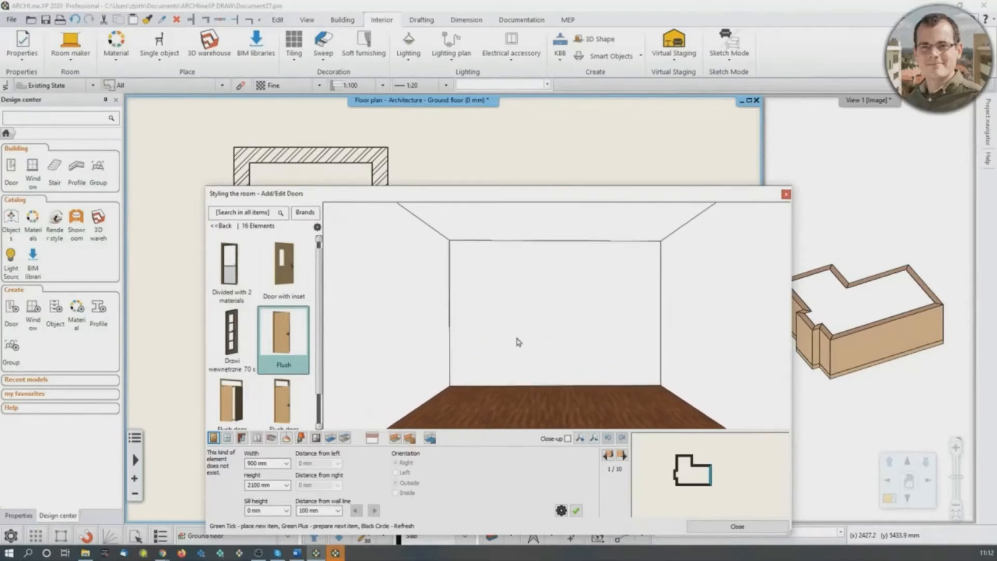
drag(650, 193, 640, 78)
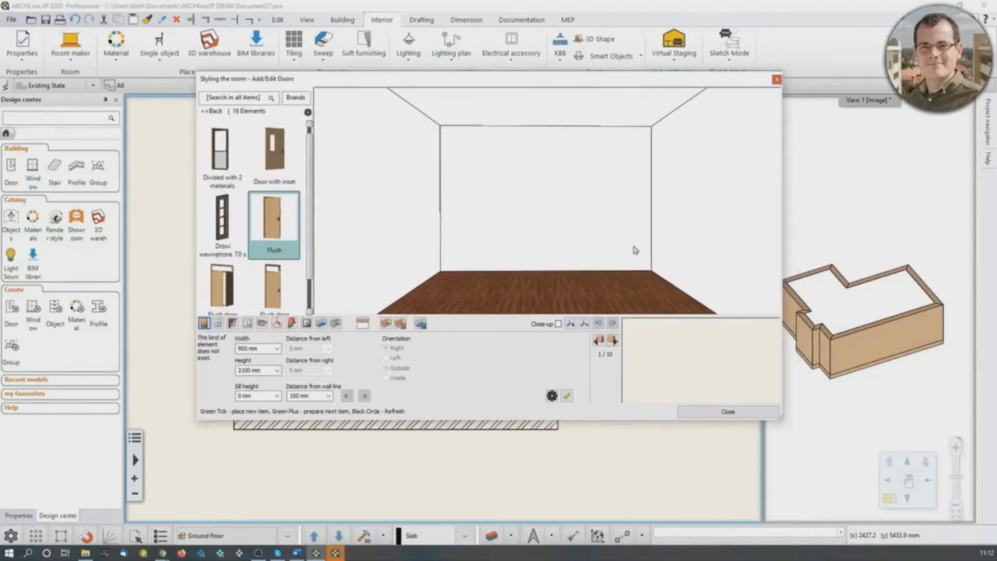
click(614, 343)
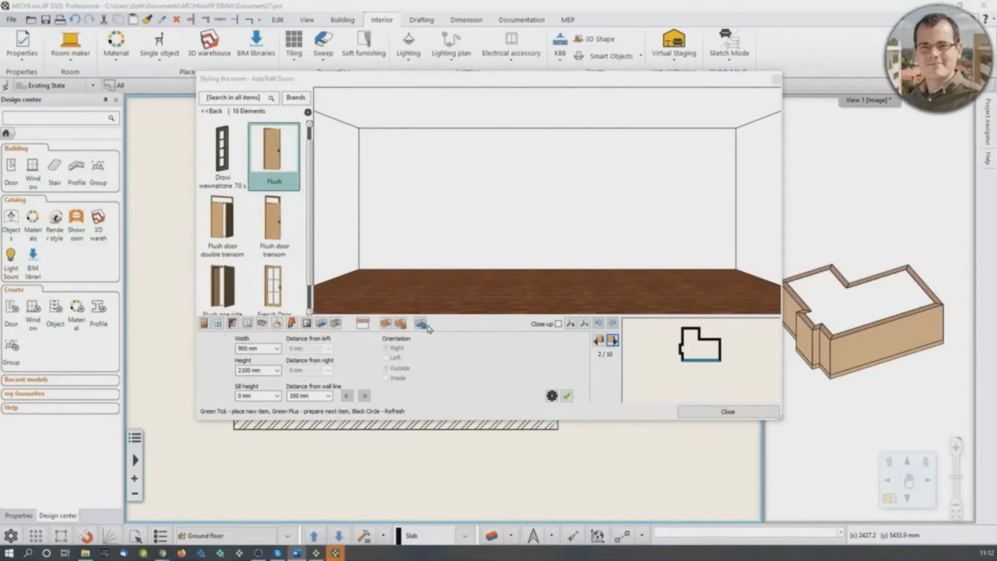
- Browse the door catalog, looking through the single doors, the indoor categories and the sliding doors
click(205, 325)
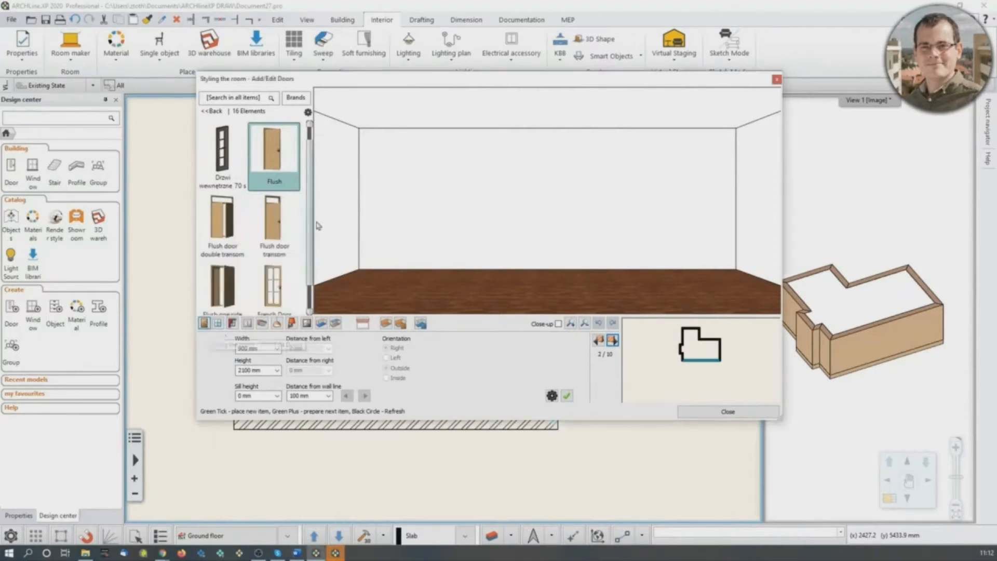
scroll(259, 234, down, 3)
mouse_move(274, 252)
scroll(275, 251, up, 2)
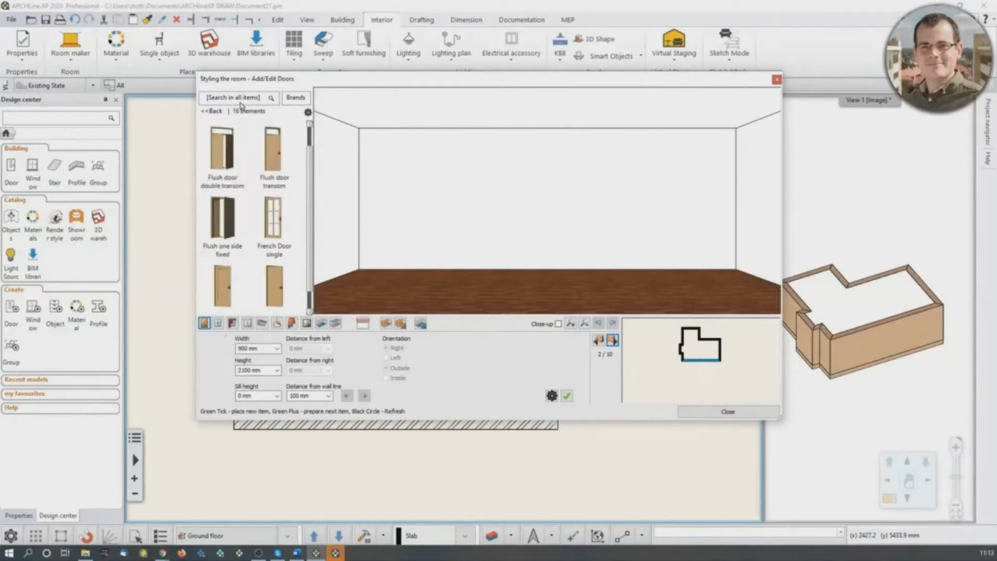
click(214, 111)
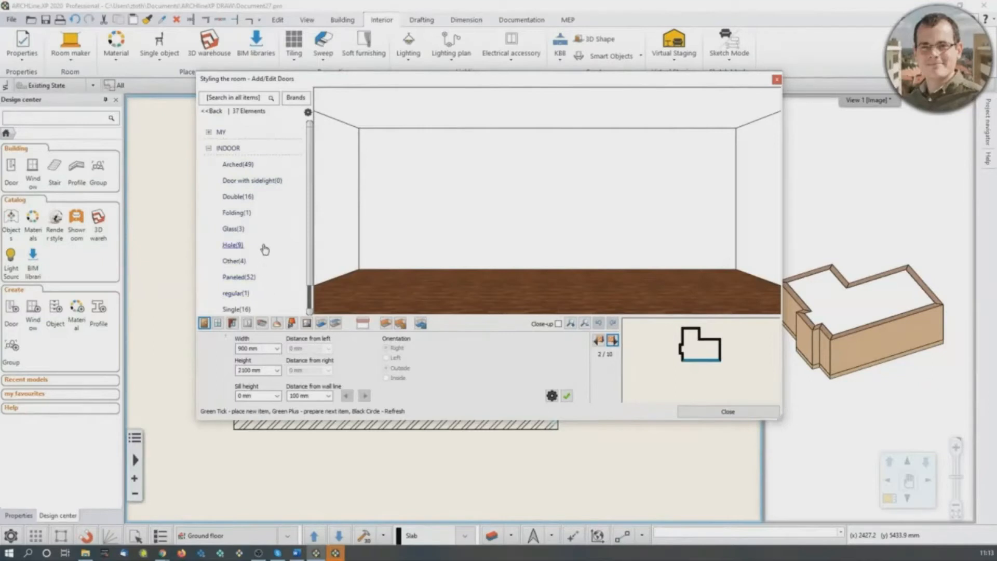
scroll(267, 243, down, 1)
scroll(264, 208, up, 1)
scroll(262, 231, down, 1)
click(238, 277)
scroll(292, 220, down, 2)
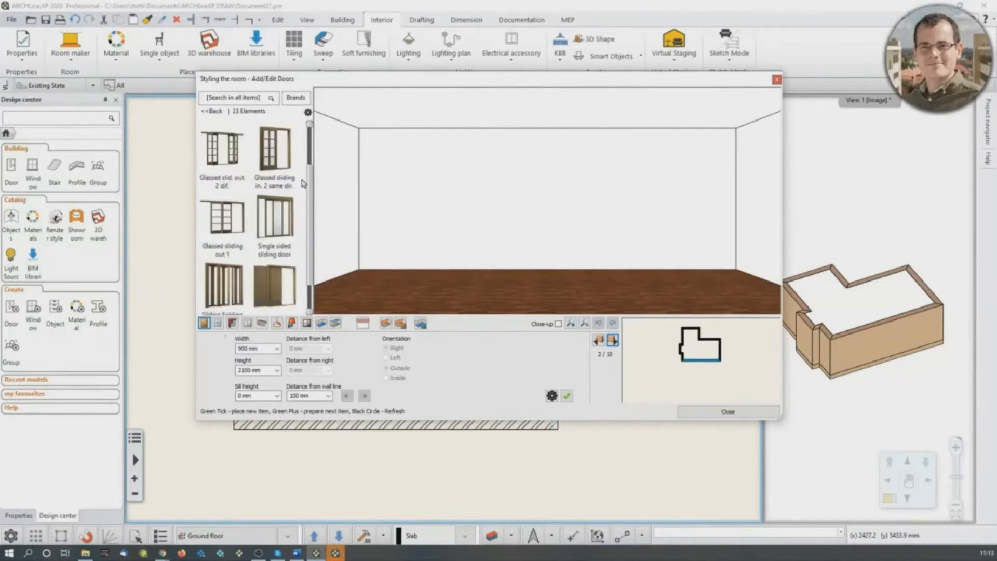
scroll(303, 183, down, 1)
scroll(280, 254, down, 1)
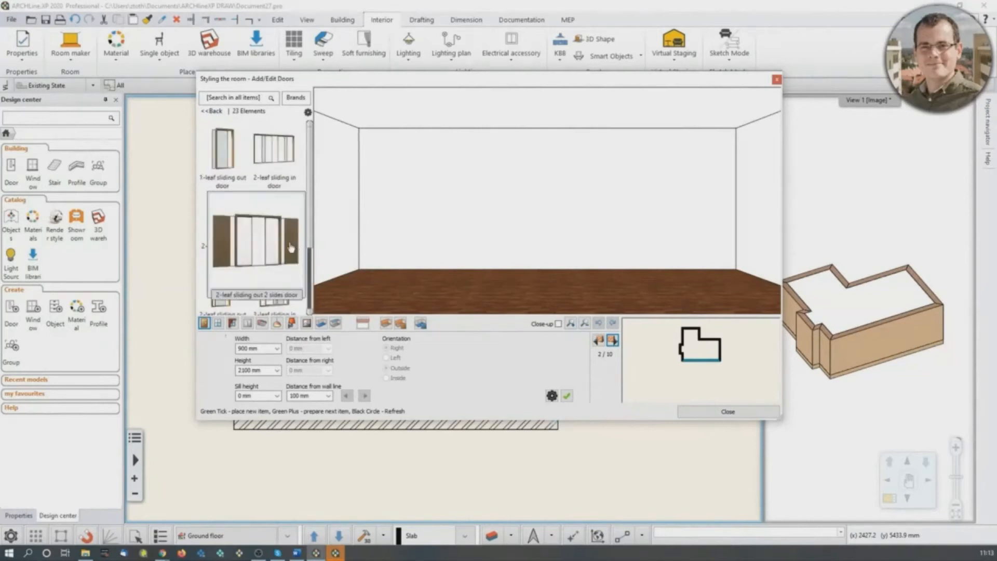
- Search the door catalog for "single sided" and choose the Single sided sliding door
click(240, 98)
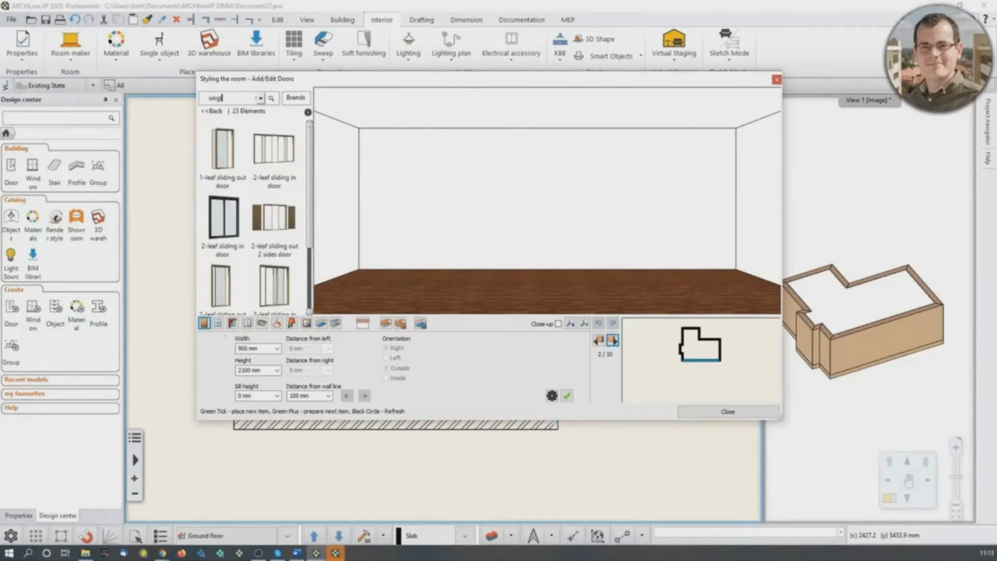
text(single sided)
key(Return)
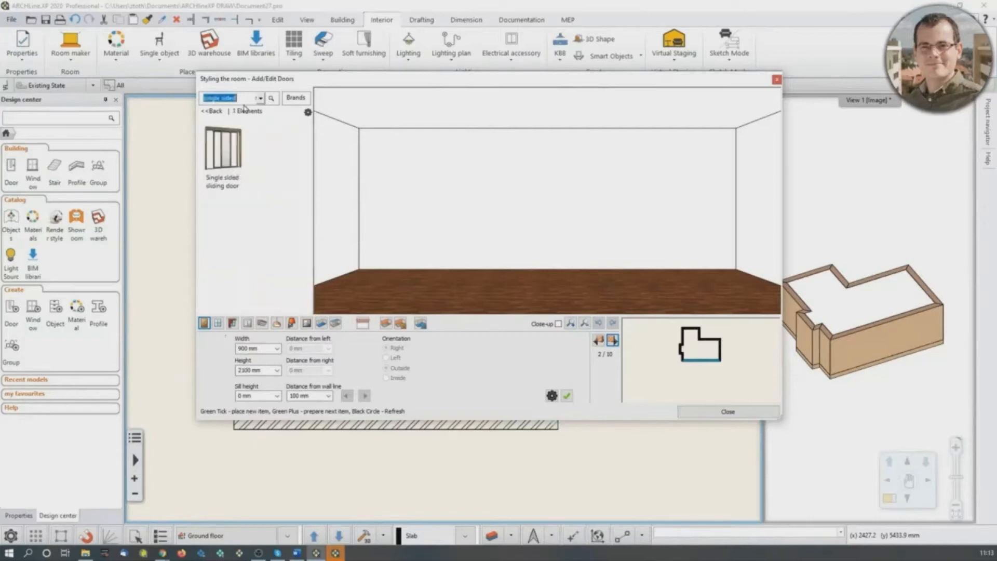
click(231, 171)
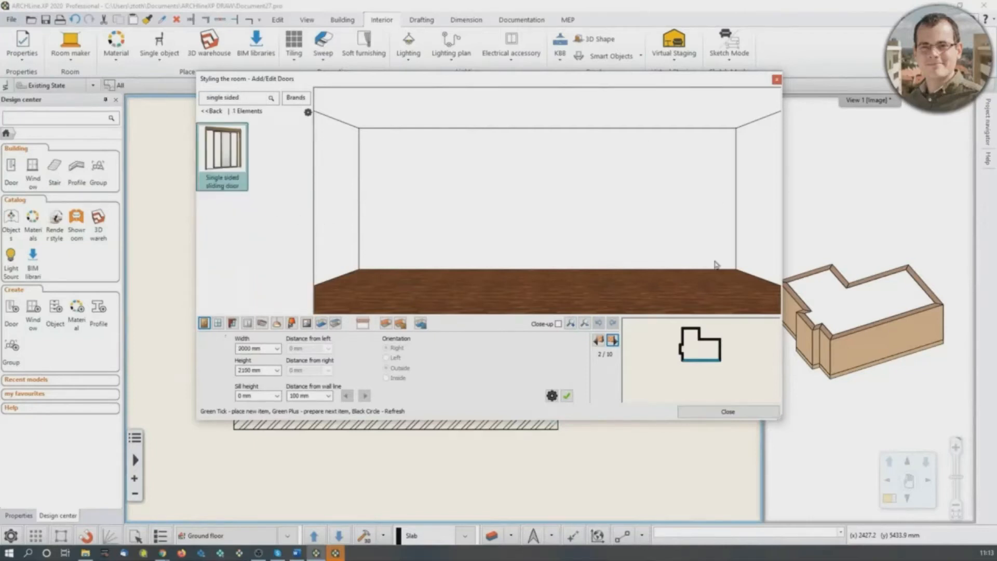
- Set the sliding door's width to 3140 mm and height to 2400 mm, and place it on the long lower wall
drag(238, 348, 272, 352)
text(140)
drag(239, 370, 274, 371)
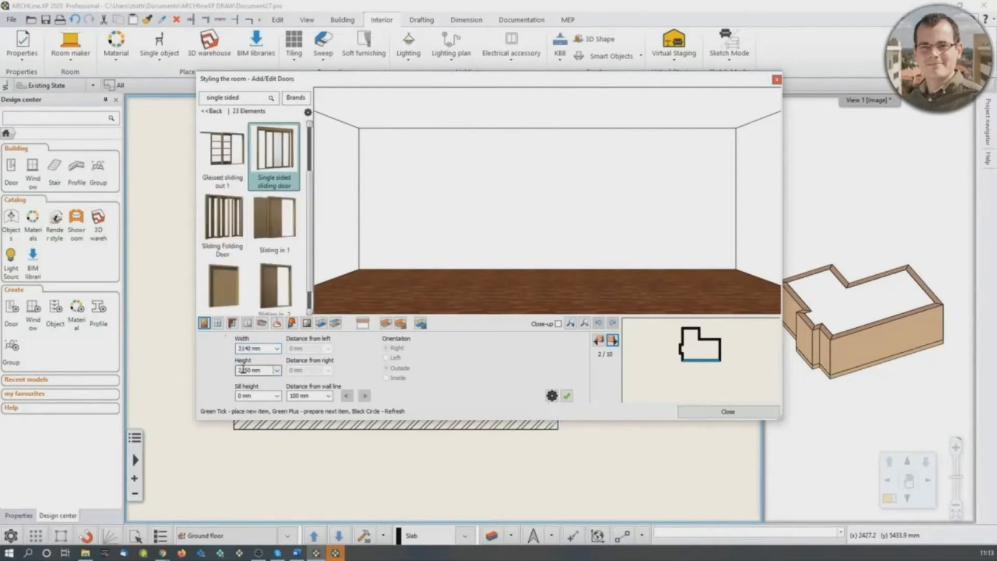
text(34)
click(567, 397)
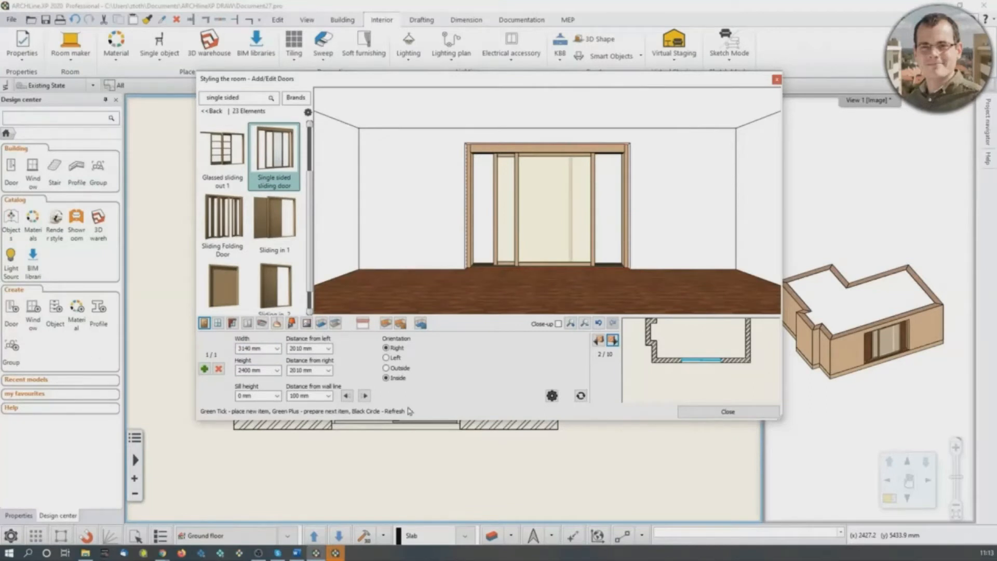
- Set the sliding door's distance from right to 0 mm, update it, and check its position on the floor plan
click(303, 372)
text(0)
click(581, 395)
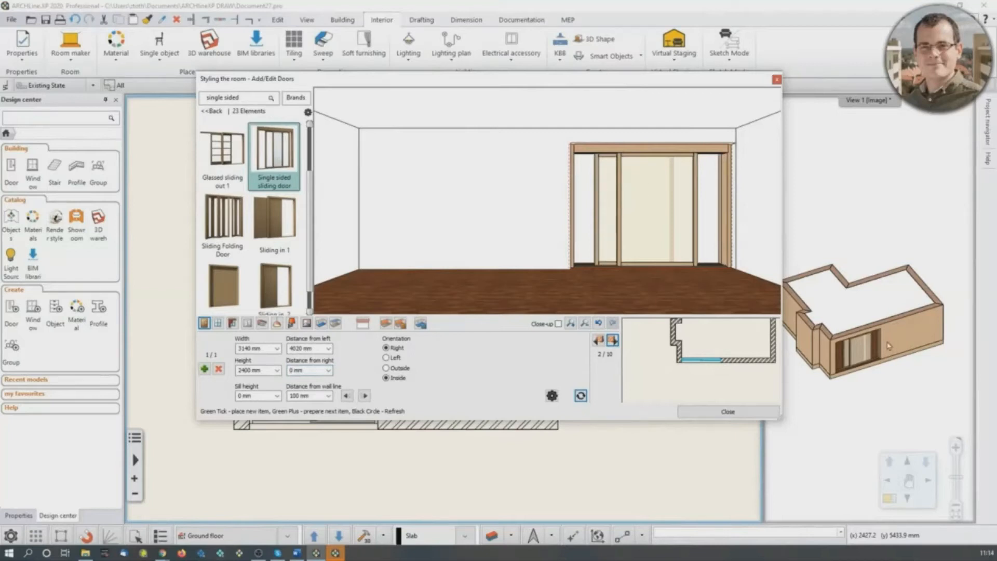
drag(598, 83, 539, 44)
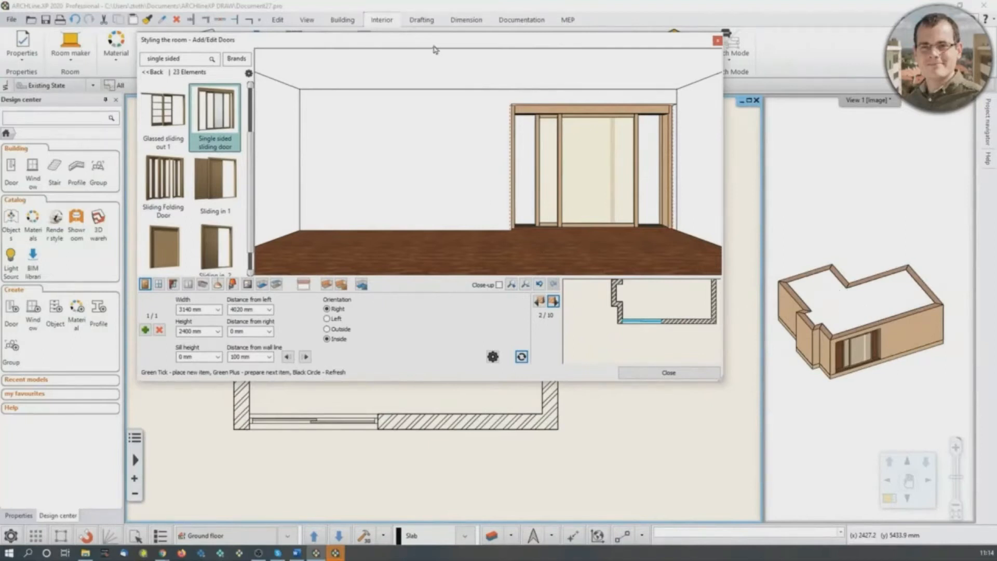
drag(434, 46, 432, 104)
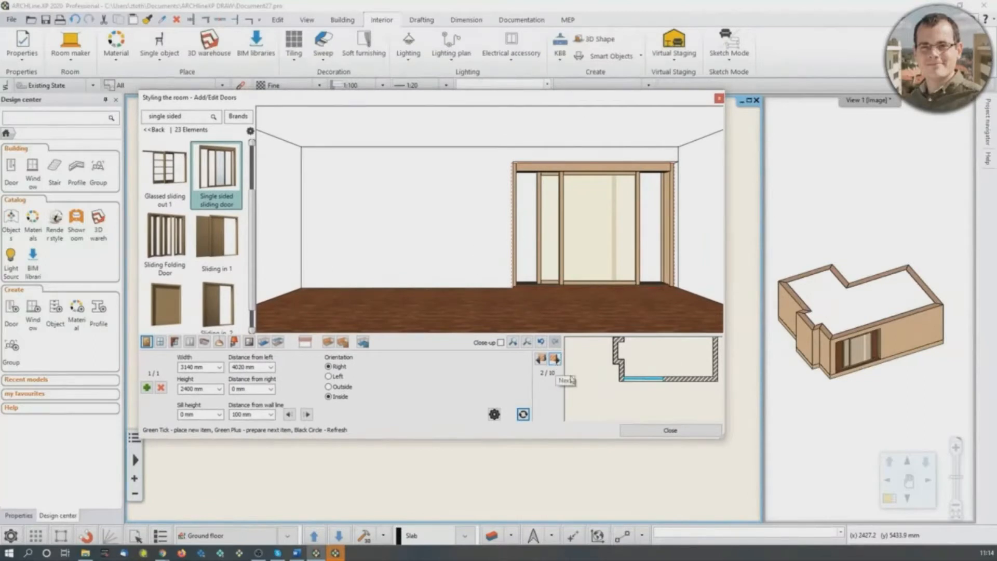
- Place a Single sided sliding door 3000 mm wide and 2400 mm high on wall 8 of 10, the uppermost wall on the plan
click(558, 358)
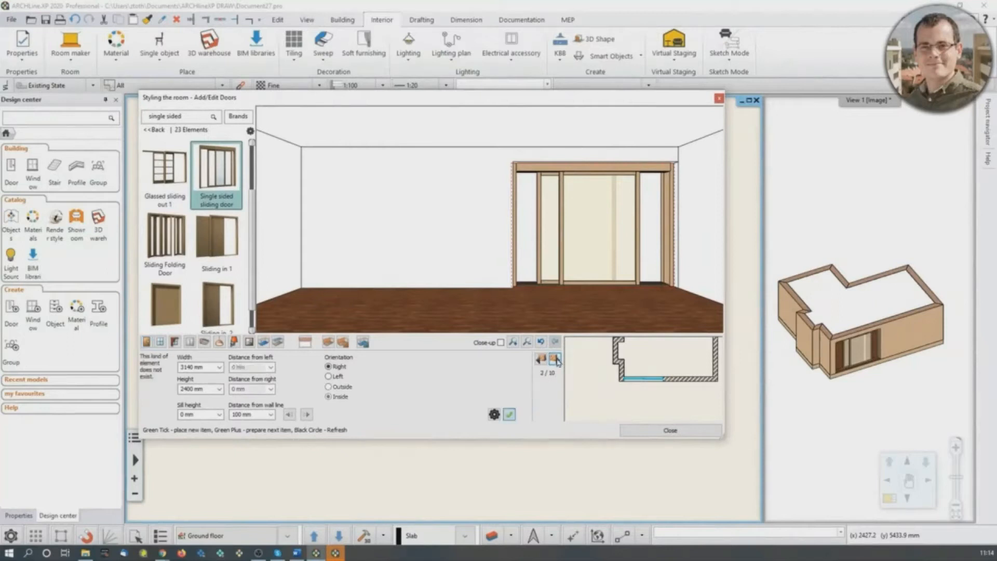
middle_drag(648, 367, 632, 398)
click(556, 358)
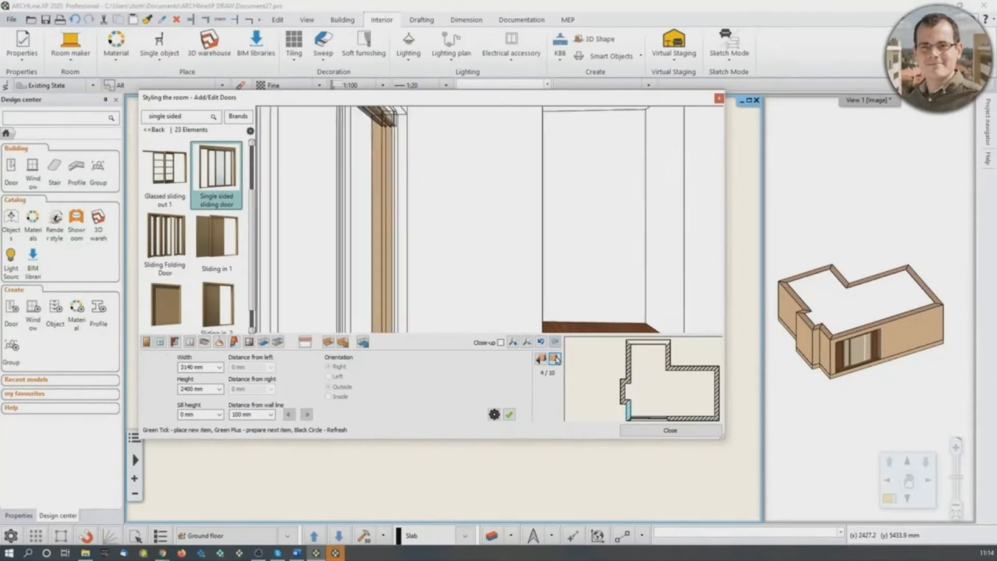
click(556, 359)
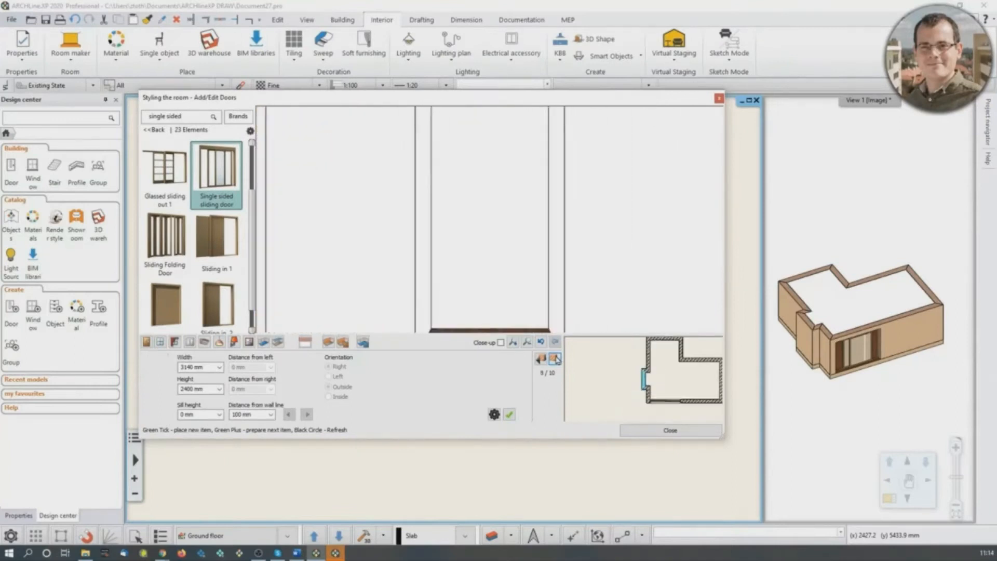
click(556, 358)
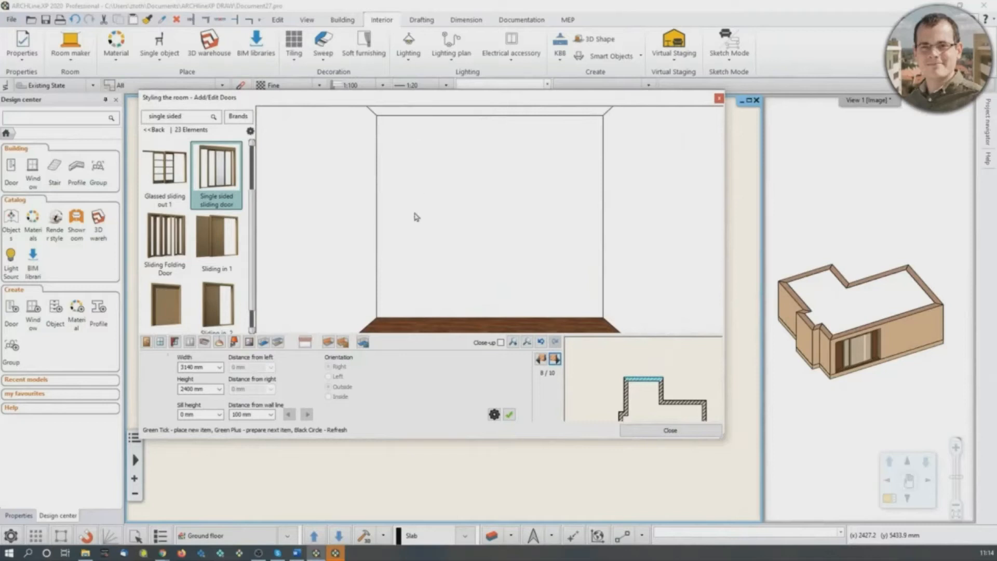
click(224, 186)
click(195, 367)
text(3000)
click(195, 389)
text(24)
click(509, 414)
click(509, 414)
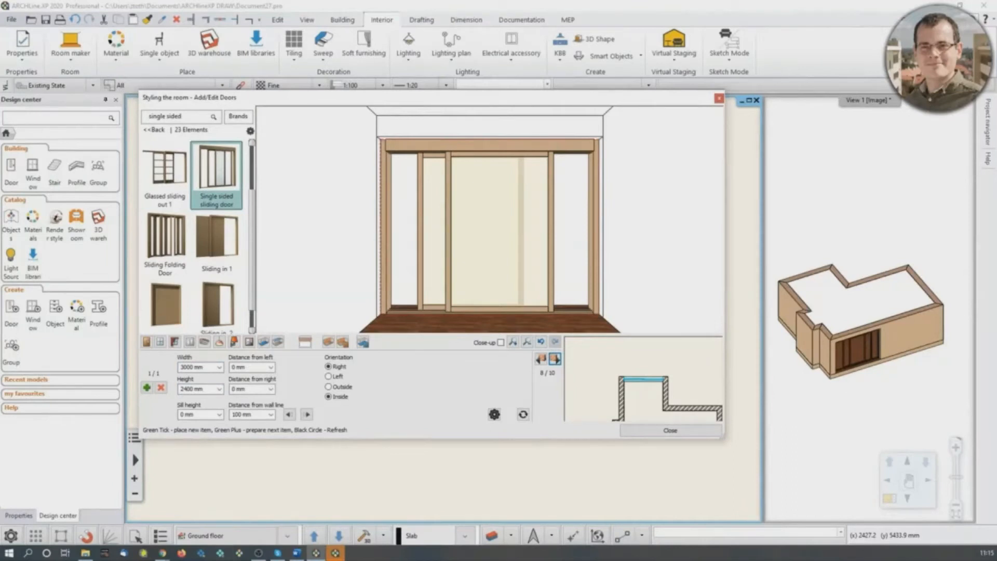
- Switch Room maker to adding windows and cycle on to wall 1 of 10, the right-hand wall on the plan
click(160, 342)
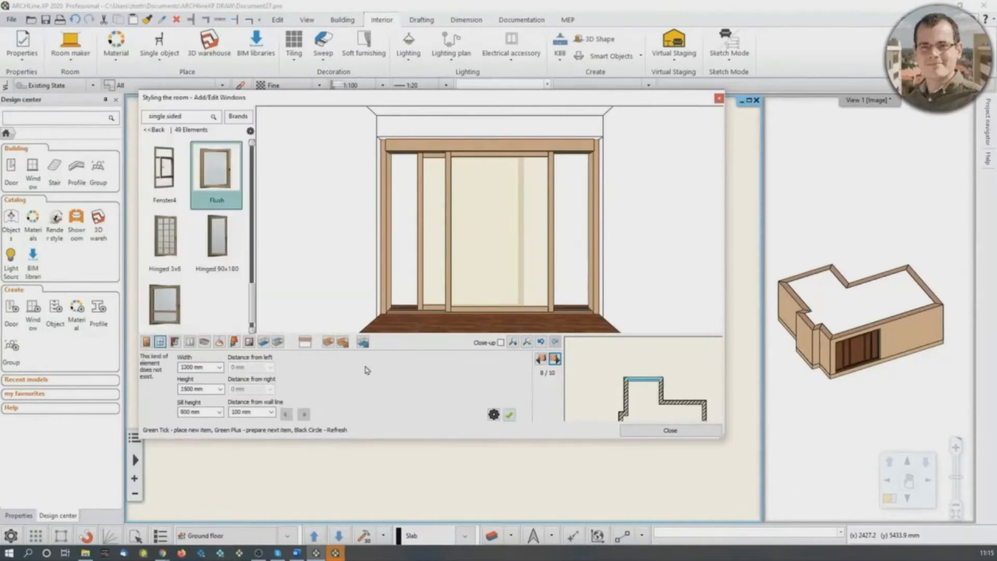
click(553, 363)
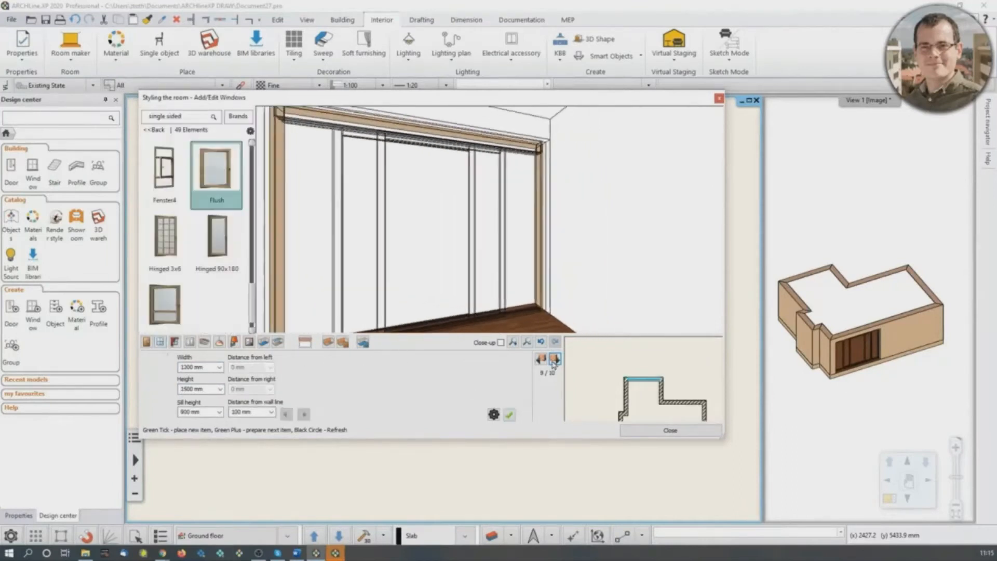
click(554, 359)
click(554, 359)
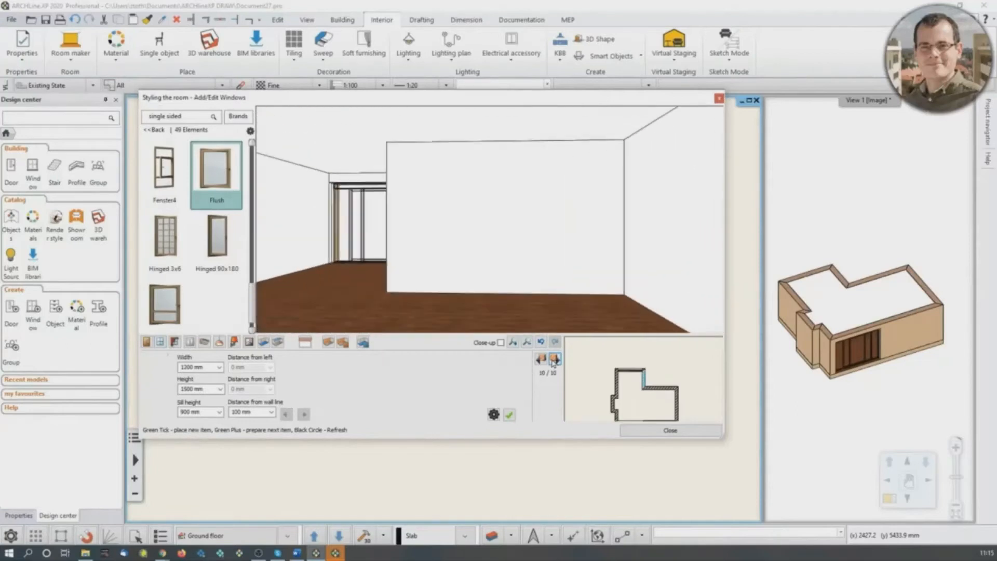
click(553, 360)
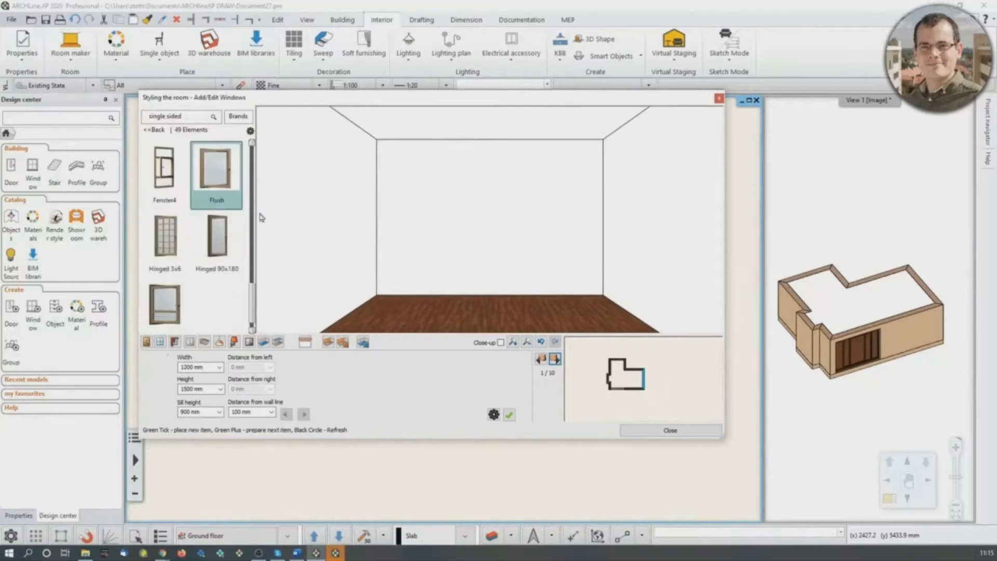
- Search the window library for "default win" and choose the Default win model
click(154, 130)
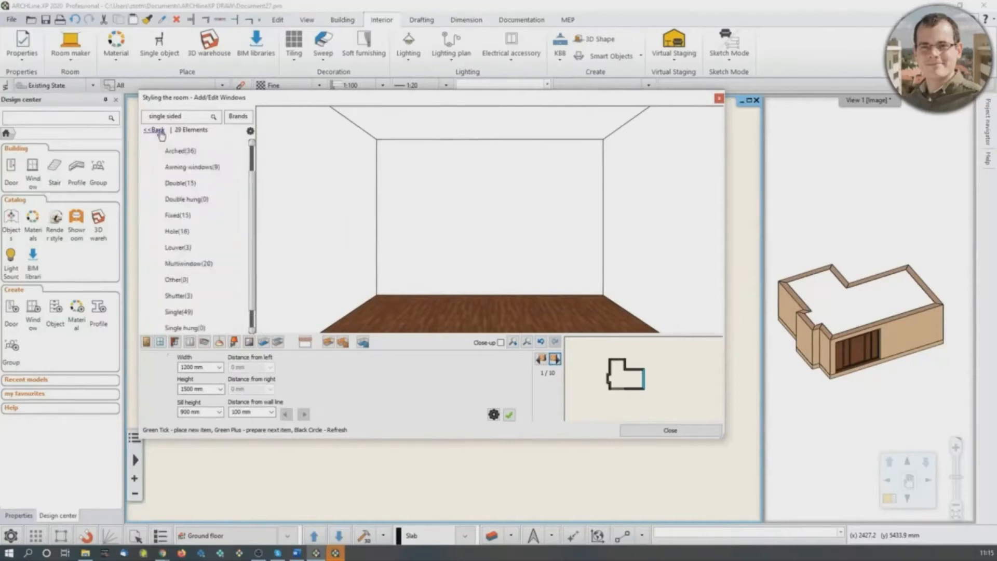
click(185, 118)
text(win)
key(Return)
key(BackSpace)
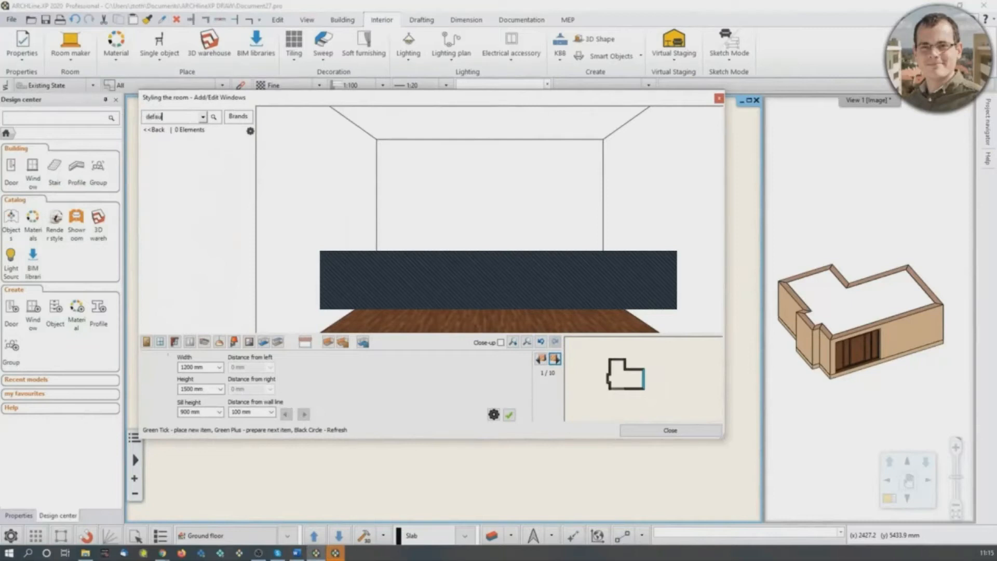
key(Return)
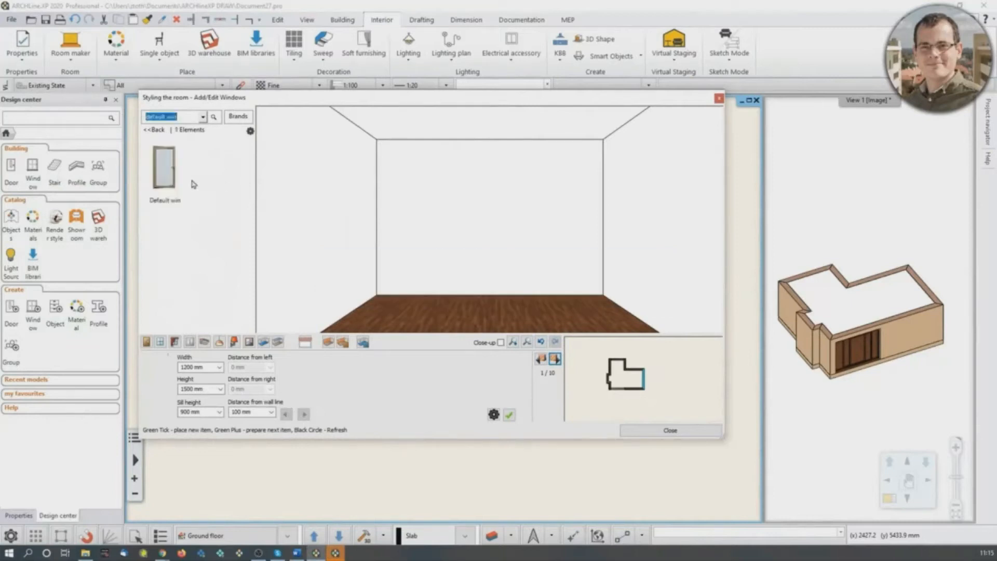
click(191, 182)
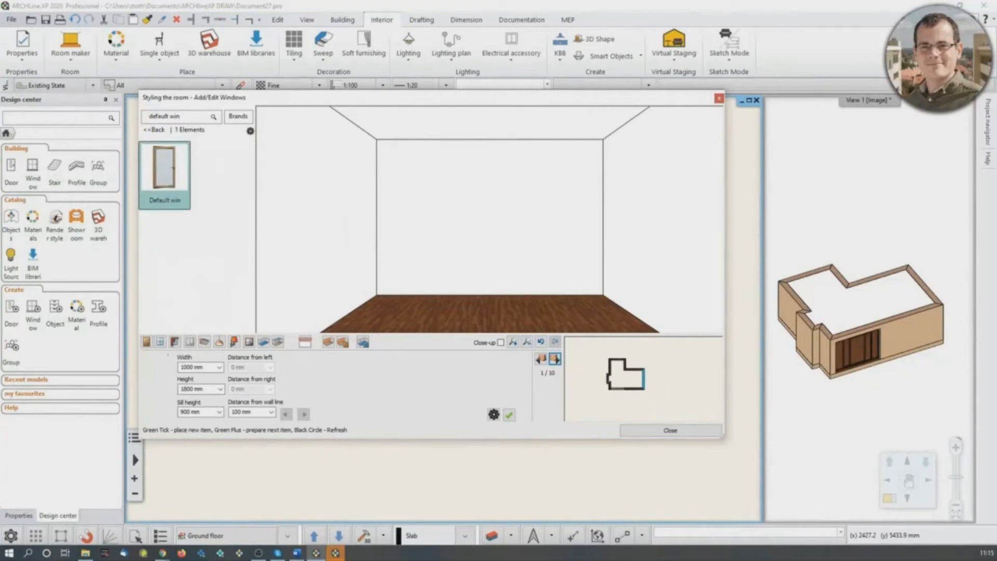
- Place the Default win on wall 1 of 10 with width 2000 mm, height 2100 mm and sill height 300 mm
click(193, 367)
text(1)
key(Tab)
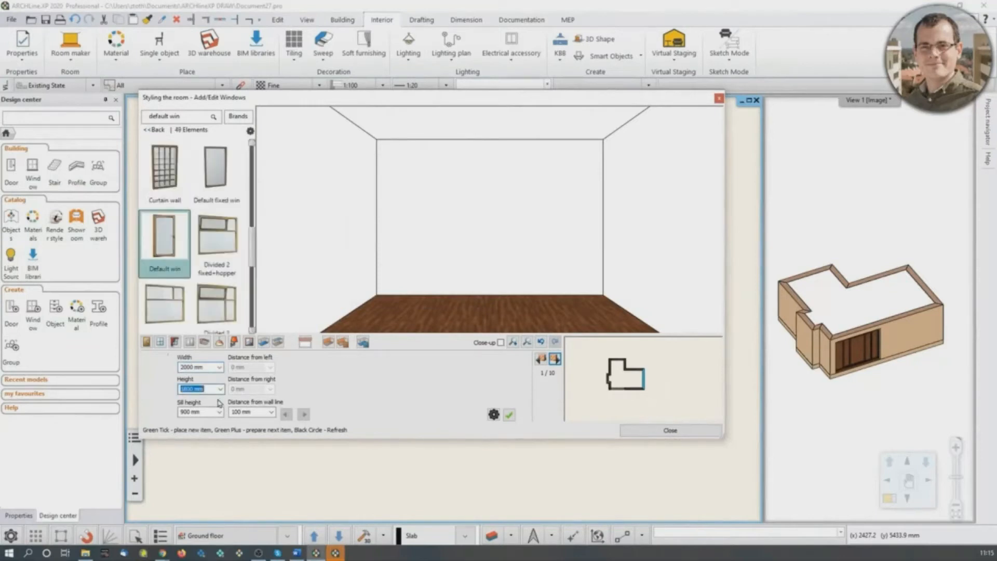
text(22)
text(00)
key(Tab)
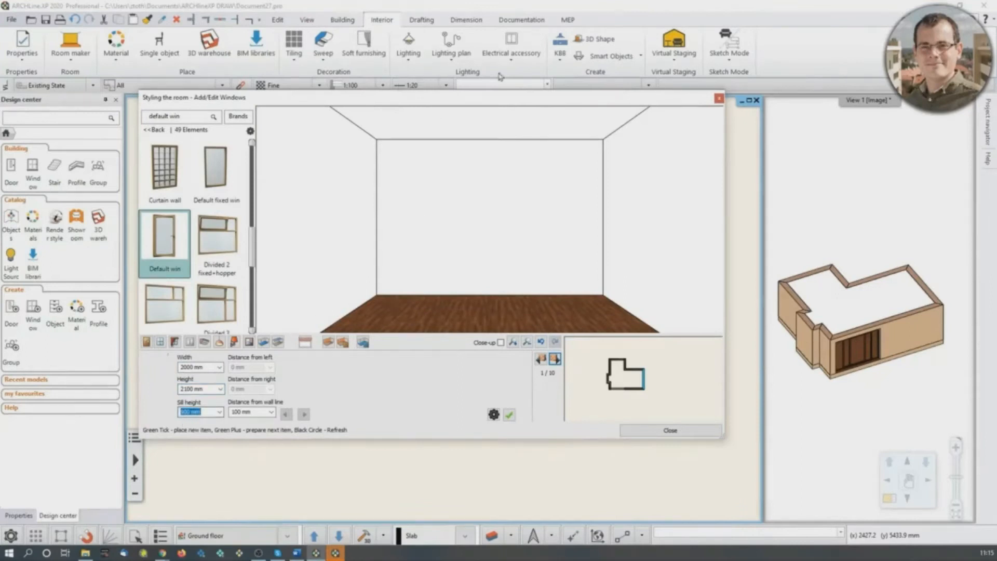
text(300)
click(509, 416)
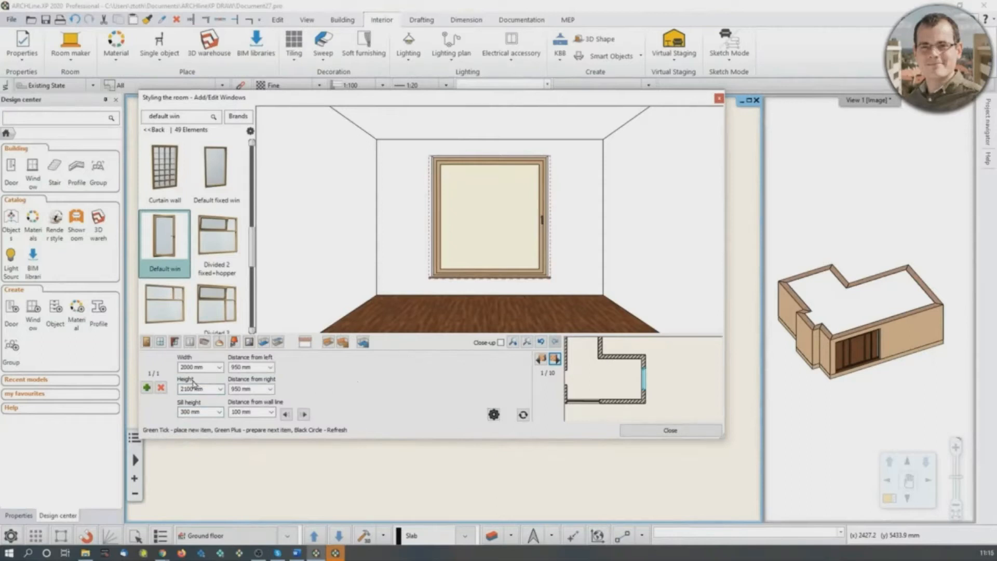
- Set the placed window's distance from left to 800 mm and update it
click(241, 367)
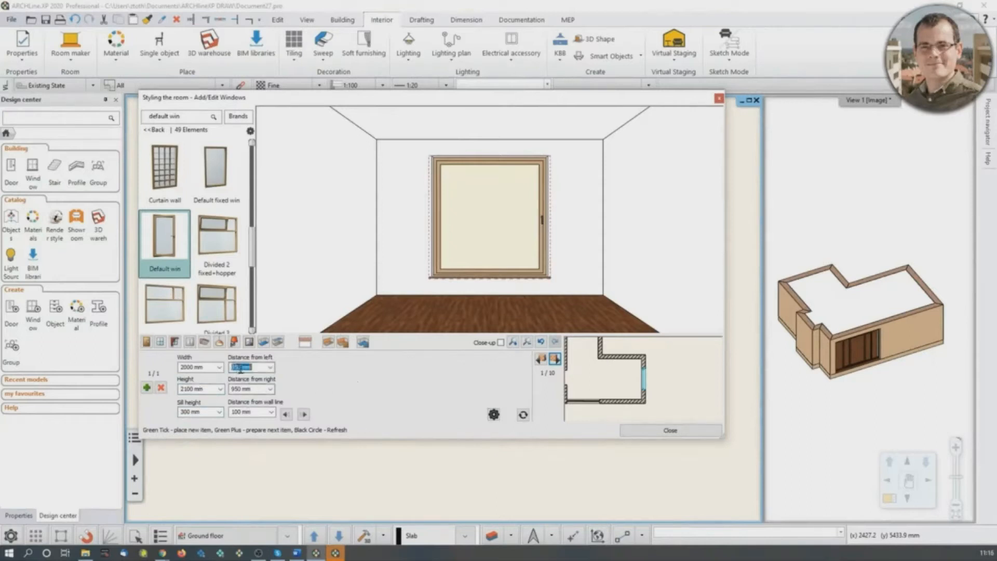
text(80)
click(523, 415)
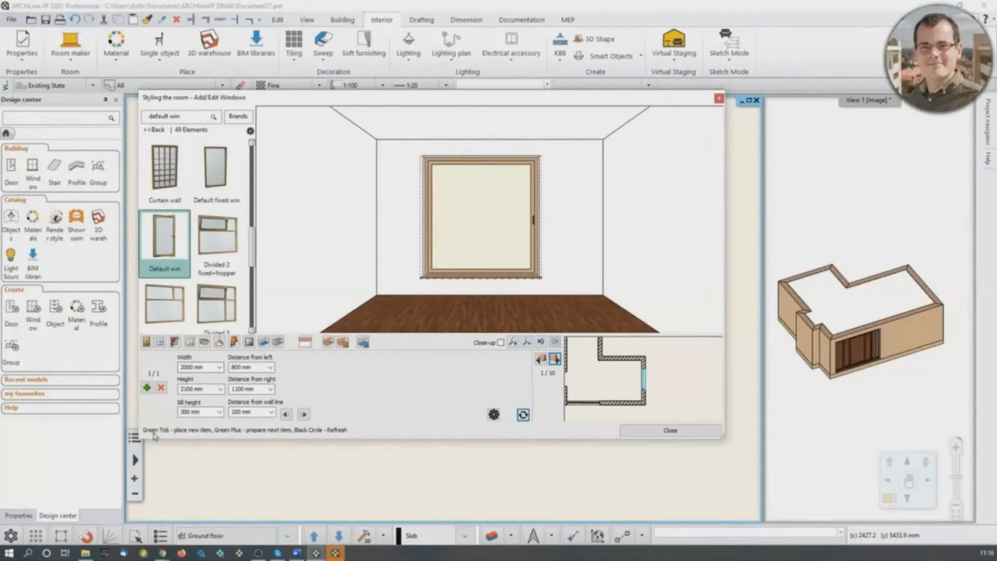
- Add a second Default win 1100 mm wide beside the first window on wall 1 and inspect the pair
click(147, 388)
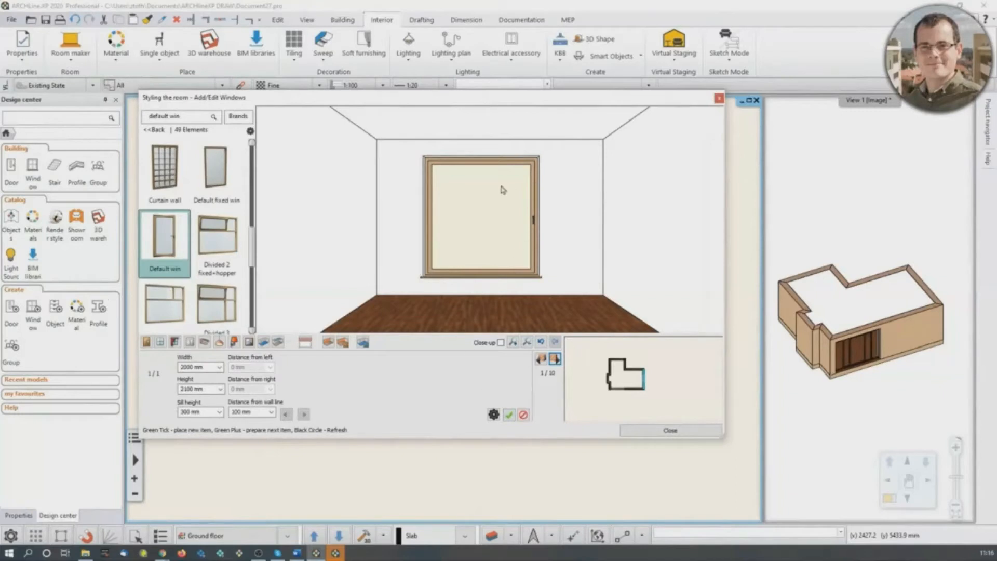
click(192, 367)
text(11)
click(510, 414)
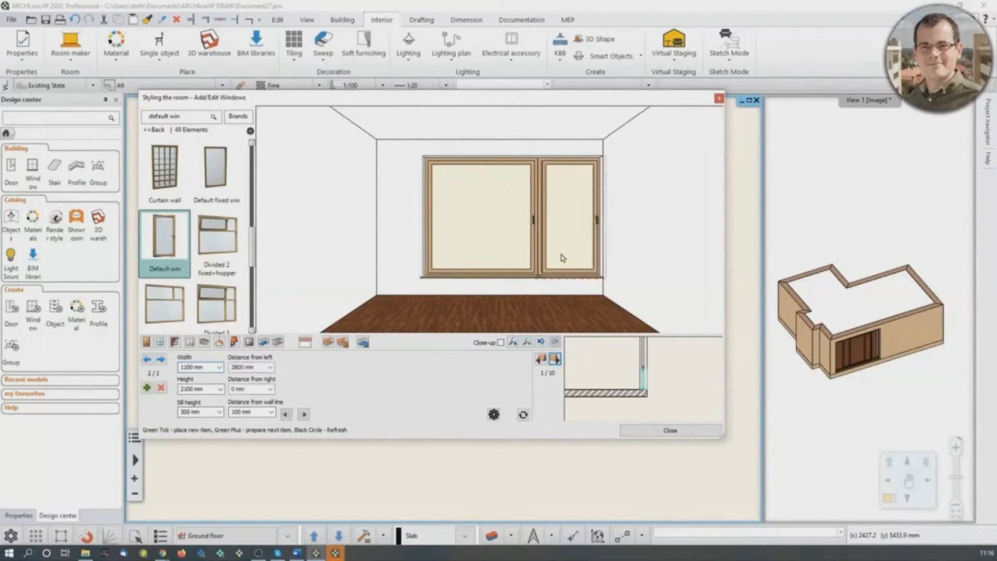
scroll(572, 224, up, 2)
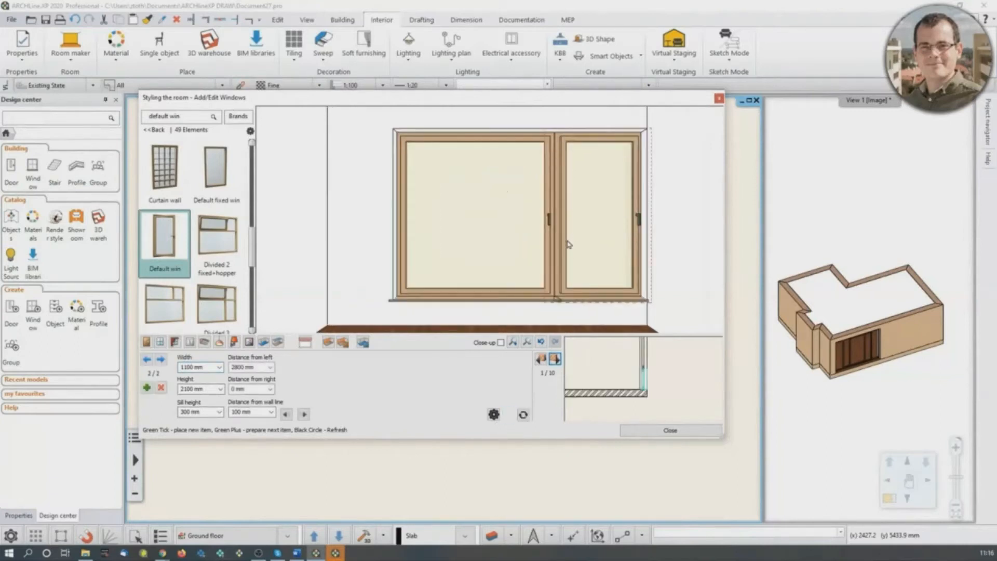
scroll(580, 201, down, 2)
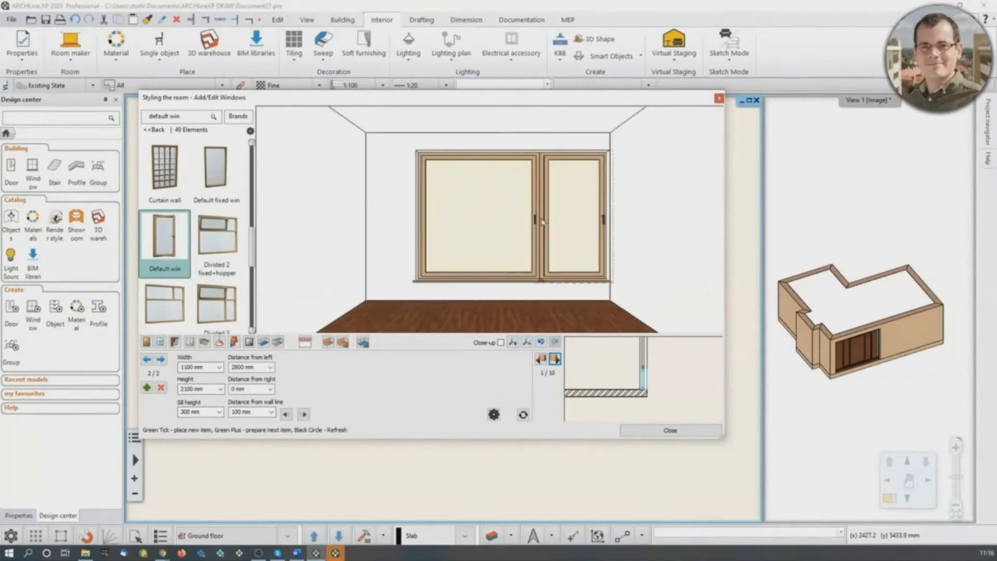
- Place a Default win 1100 mm wide and 2100 mm high on wall 2 of 10, with distance from left 0 mm
click(555, 359)
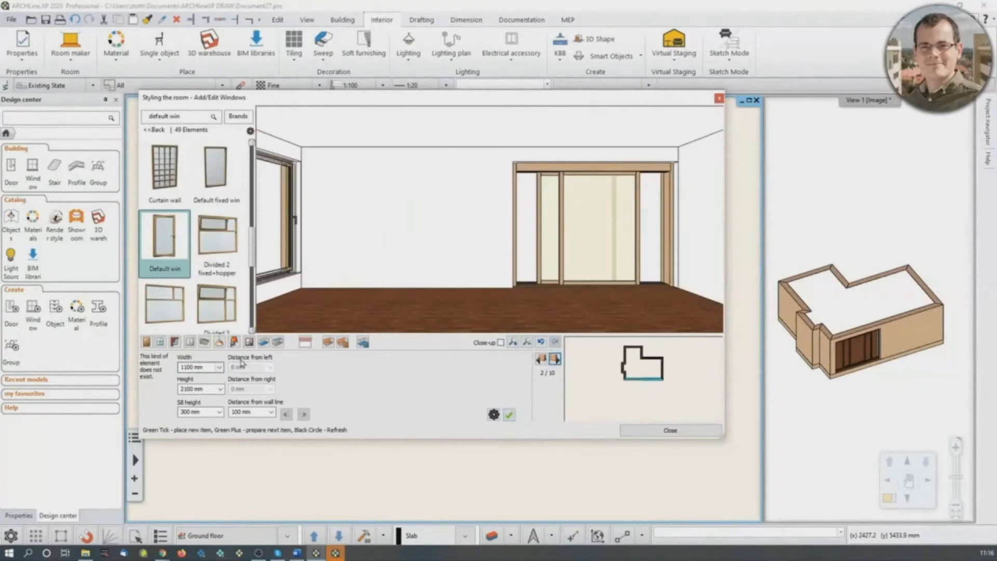
click(509, 415)
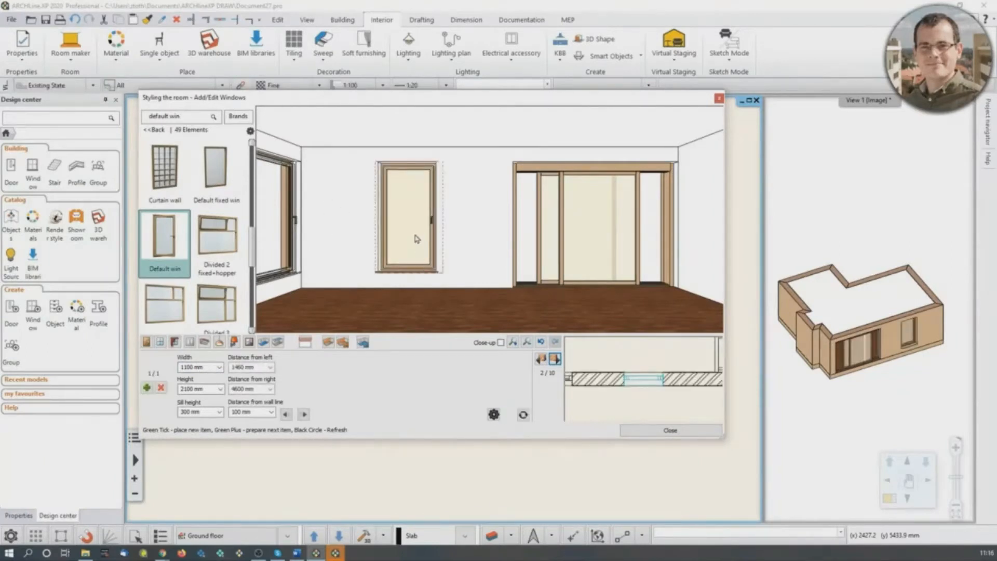
double_click(243, 367)
text(0)
click(523, 415)
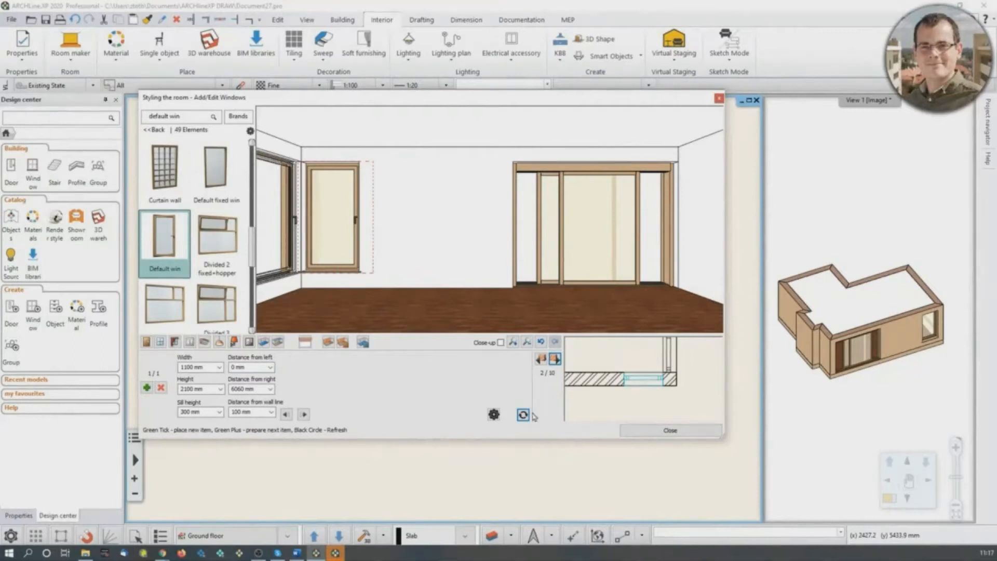
- Return to wall 1 and add the fourth curtain style, with pelmet, to window 1 of 2
click(542, 359)
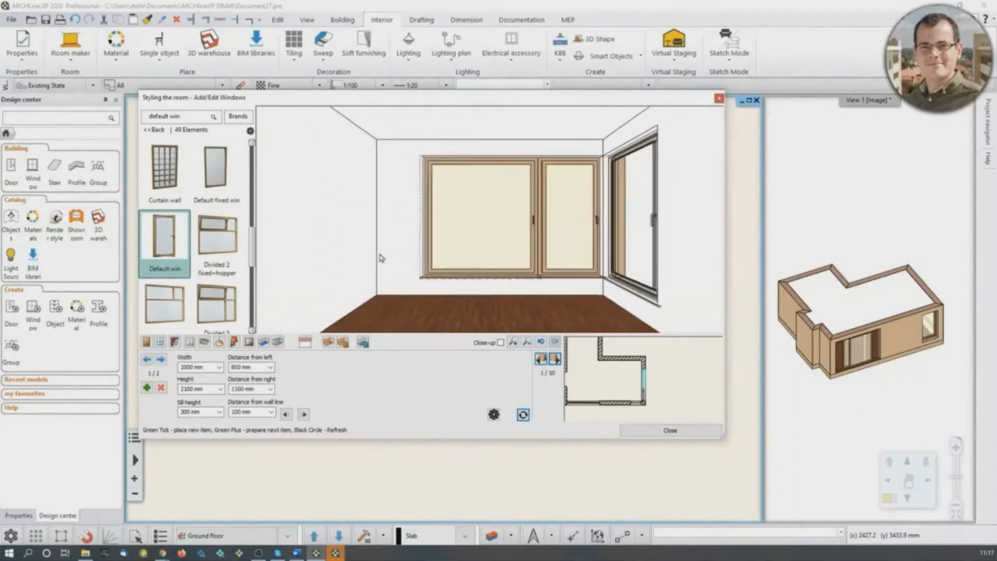
click(174, 342)
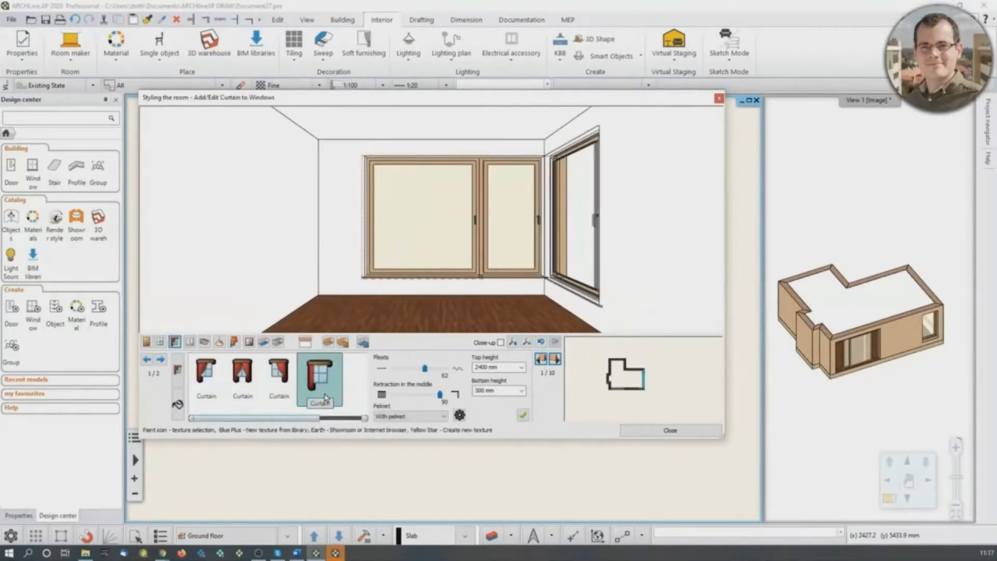
click(327, 378)
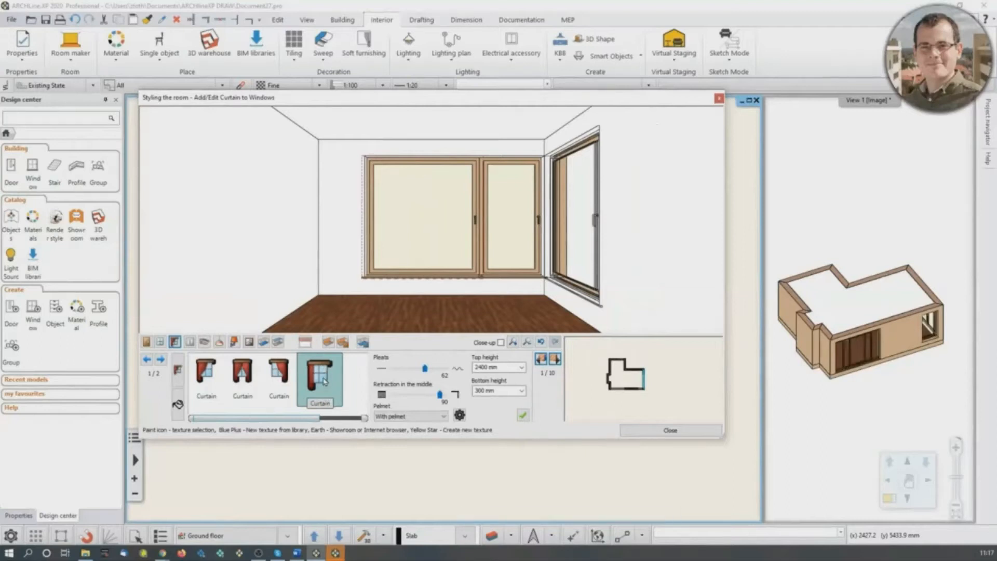
click(523, 415)
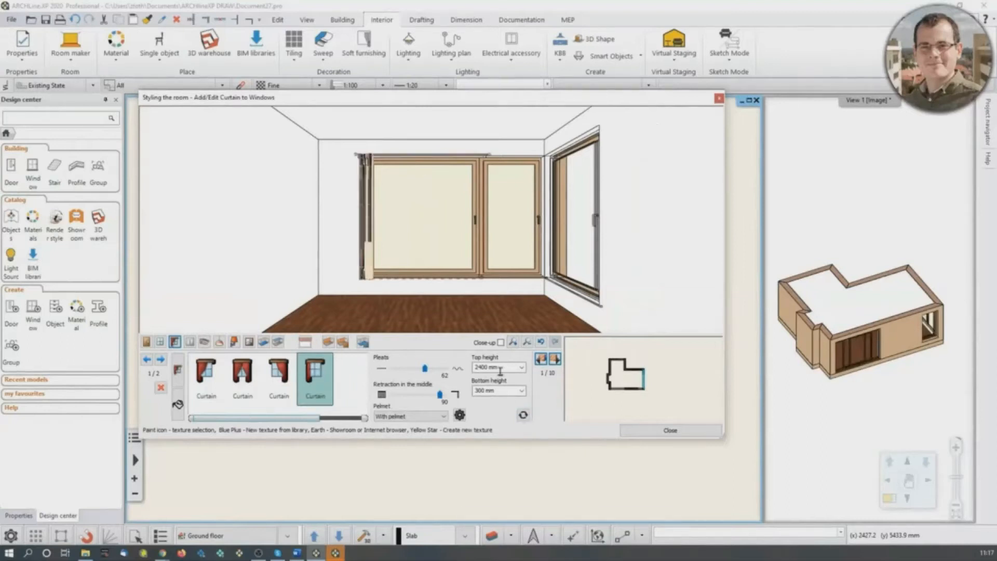
- Set the curtain's pleats to 74 and its retraction in the middle to 40
scroll(360, 257, up, 3)
scroll(360, 253, down, 3)
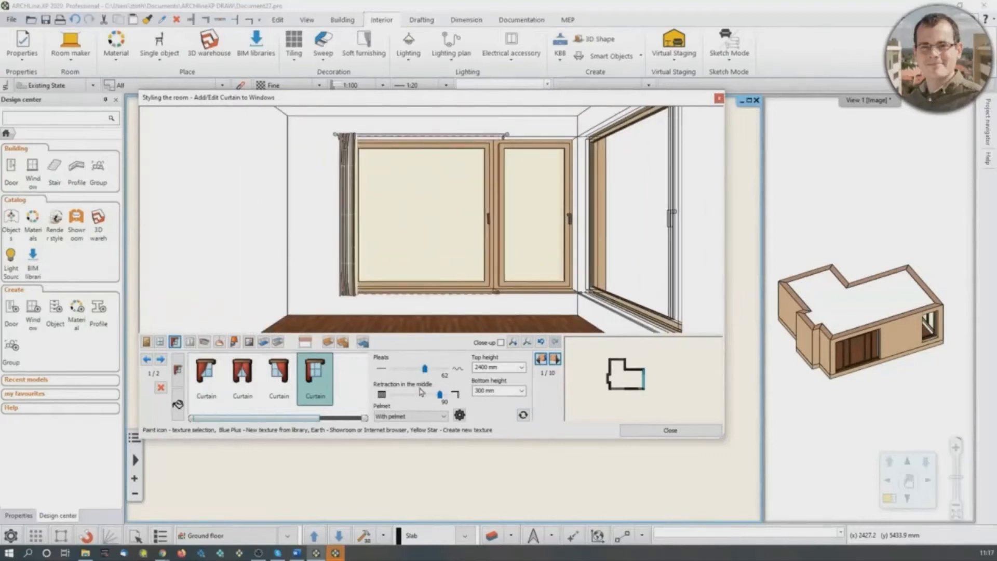
mouse_move(425, 369)
mouse_down()
mouse_move(410, 371)
mouse_move(430, 369)
mouse_move(412, 395)
mouse_up()
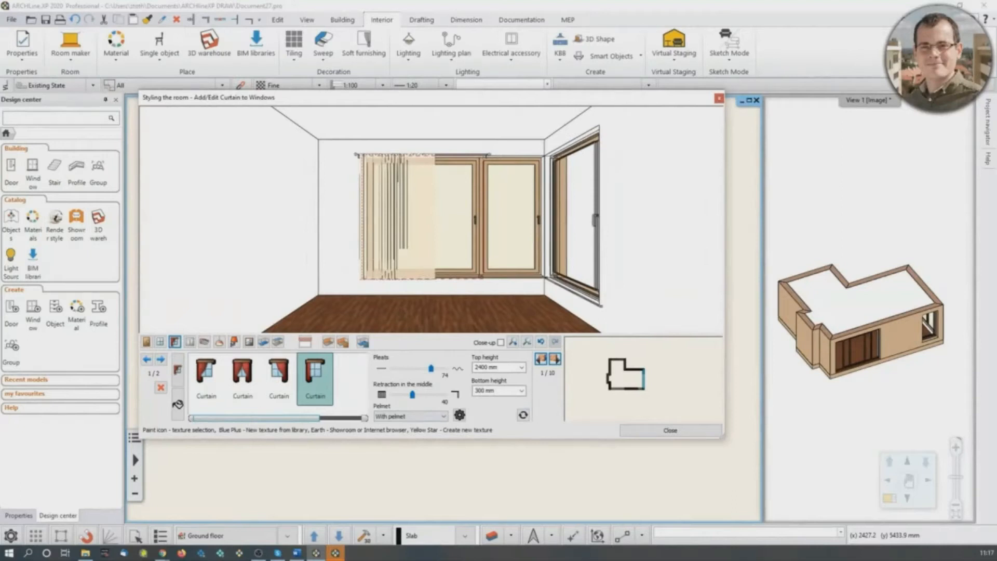
- Set the first window's curtain to a top height of 2680 mm and a bottom height of 20 mm
click(488, 367)
text(2680)
key(Return)
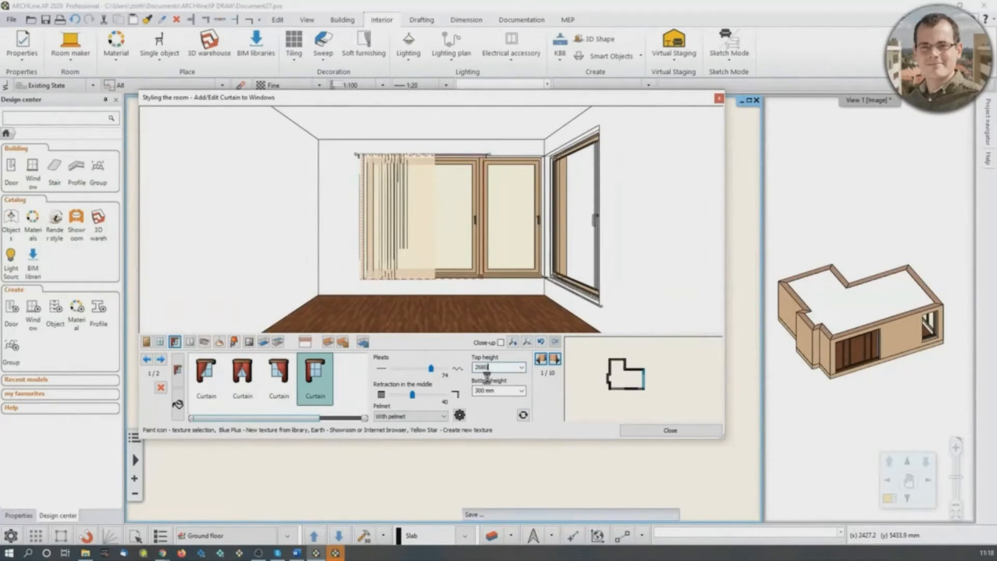
click(482, 393)
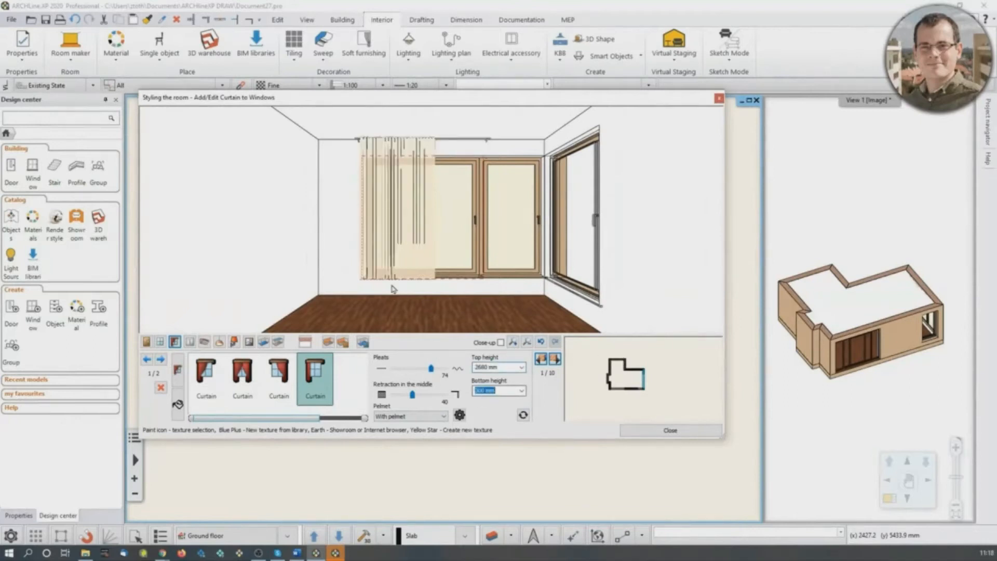
text(20)
key(Return)
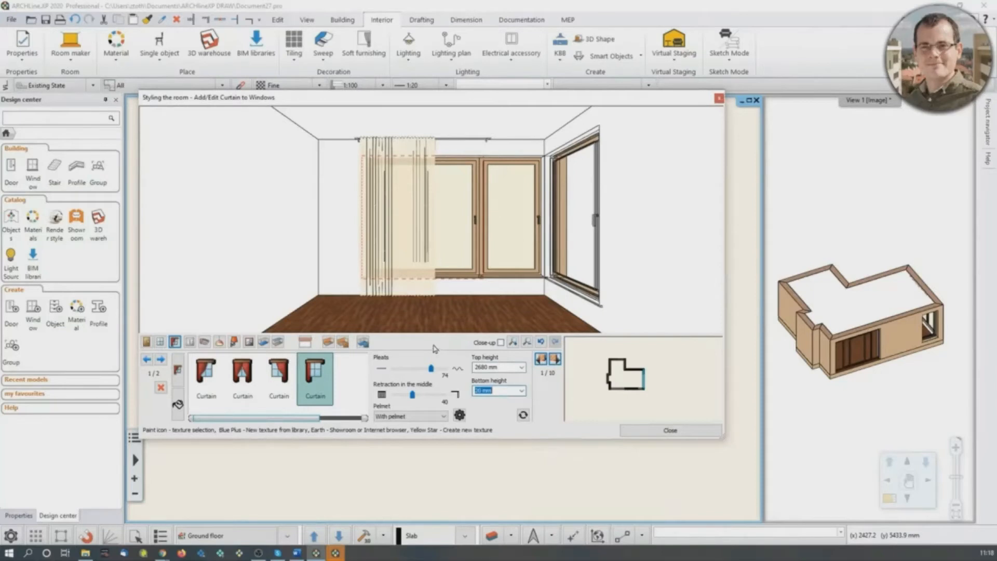
- Apply the CURTAIN-002 texture to the first window's curtain
scroll(387, 217, up, 3)
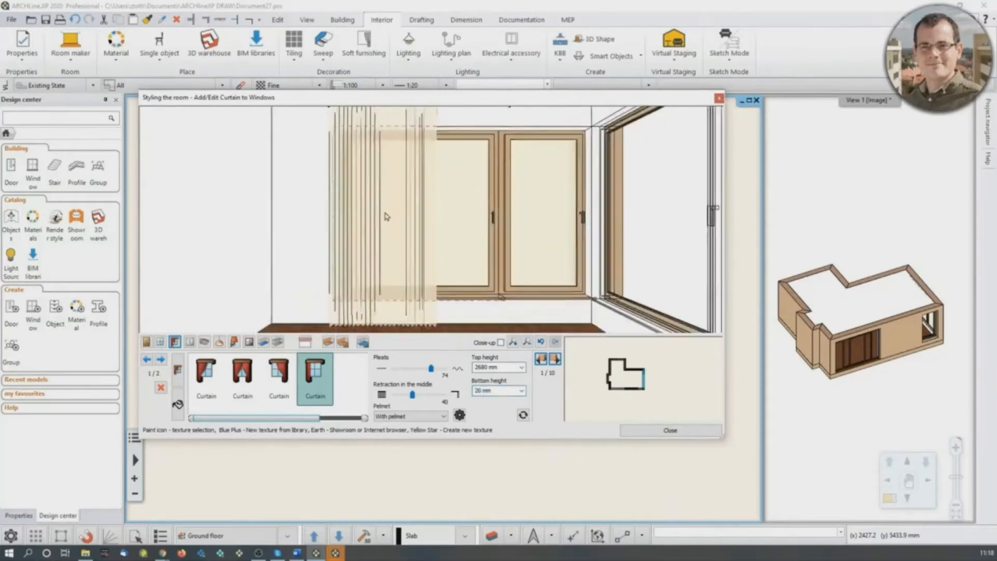
scroll(387, 217, down, 3)
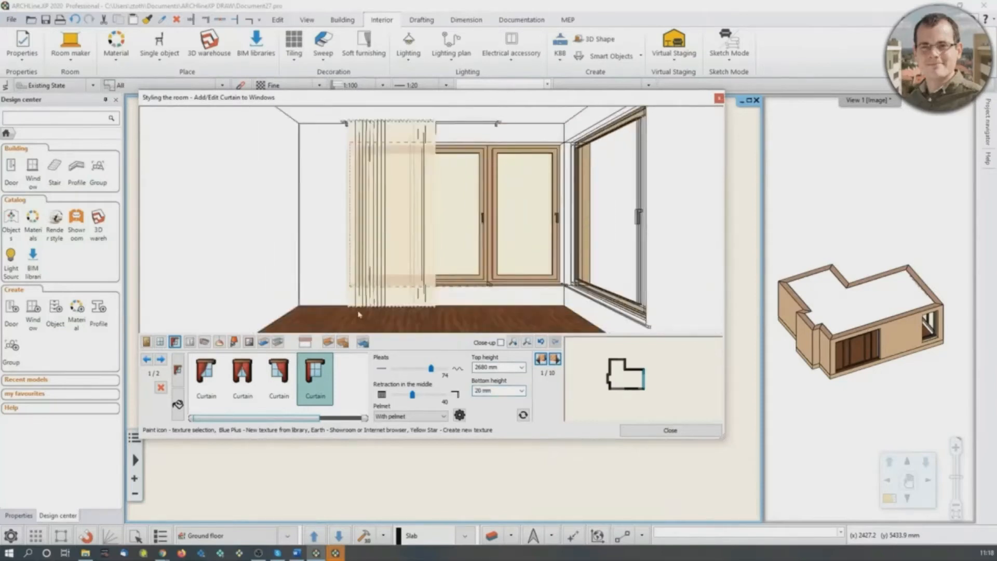
click(178, 404)
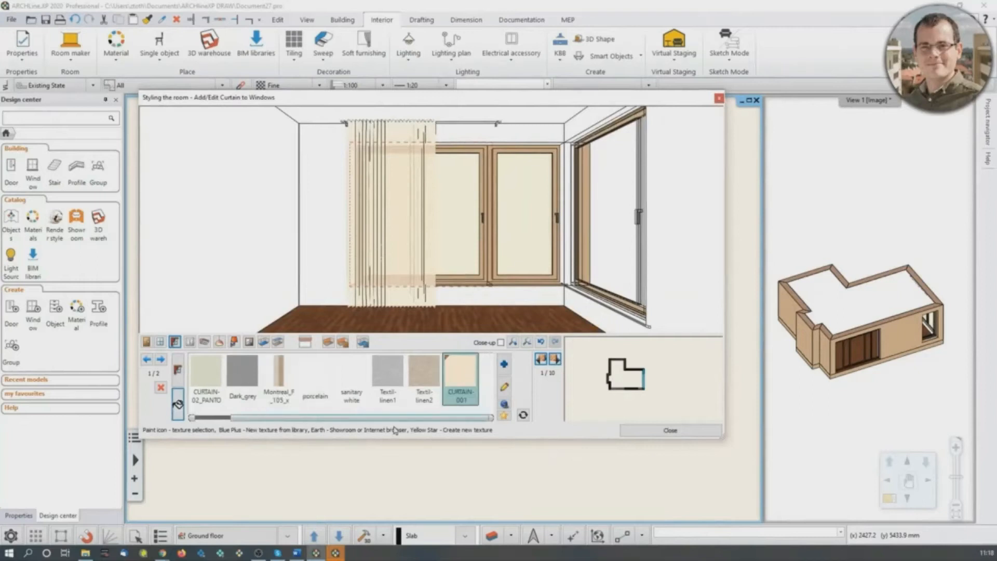
mouse_move(377, 419)
mouse_down()
mouse_move(321, 422)
mouse_move(384, 419)
mouse_move(366, 420)
mouse_up()
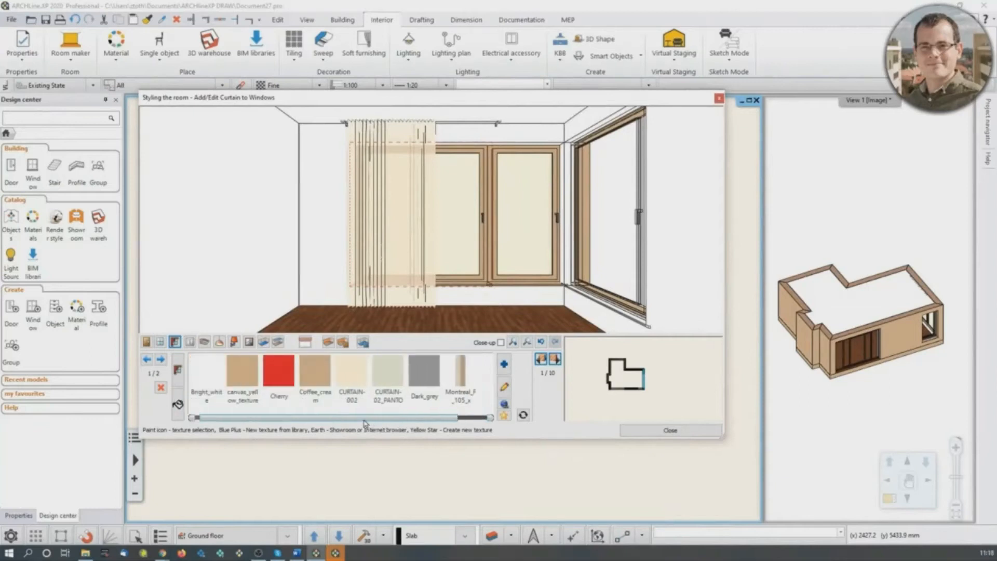
click(362, 377)
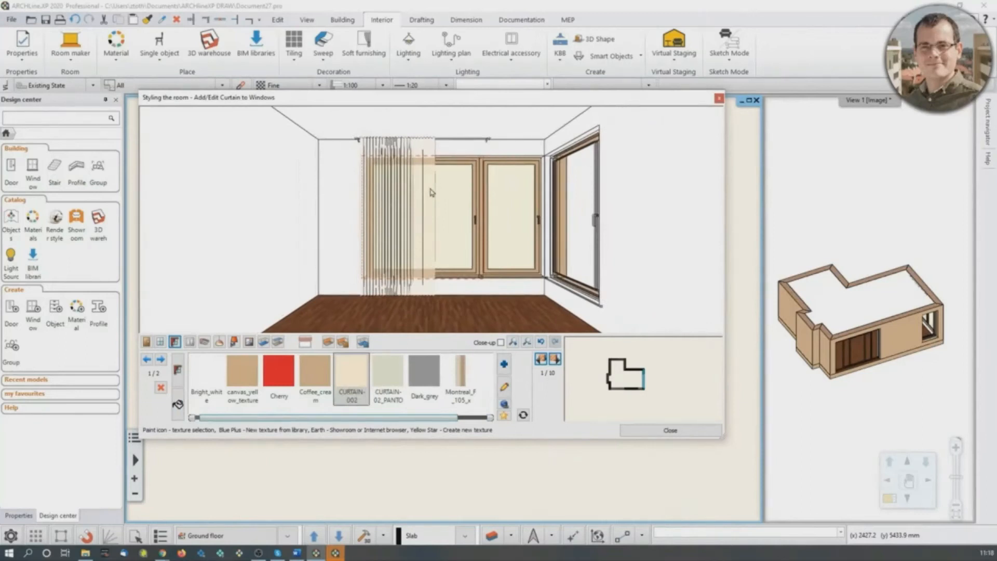
- Switch back to the curtain styles and add the same curtain style to window 2 of 2 on wall 1
click(182, 373)
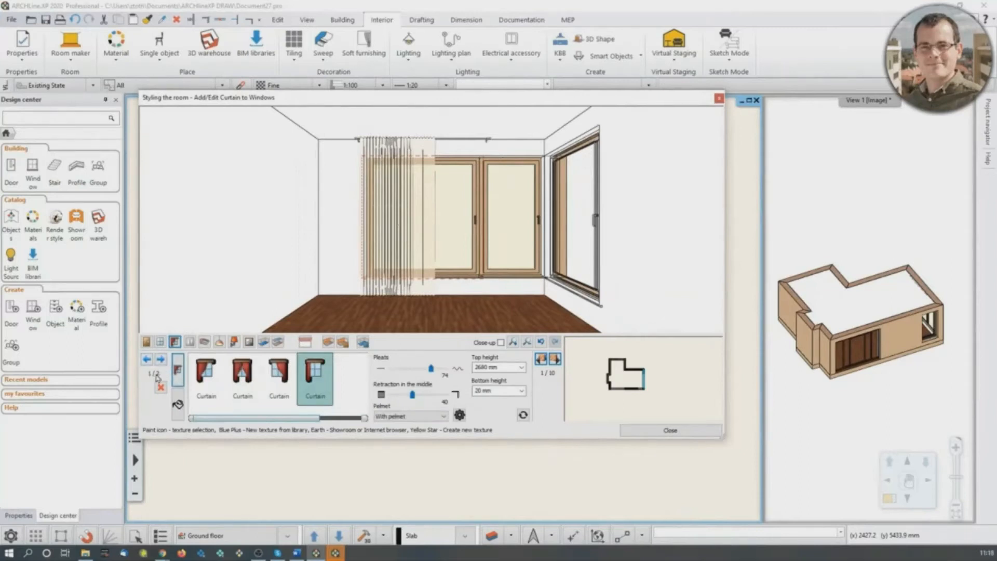
click(162, 359)
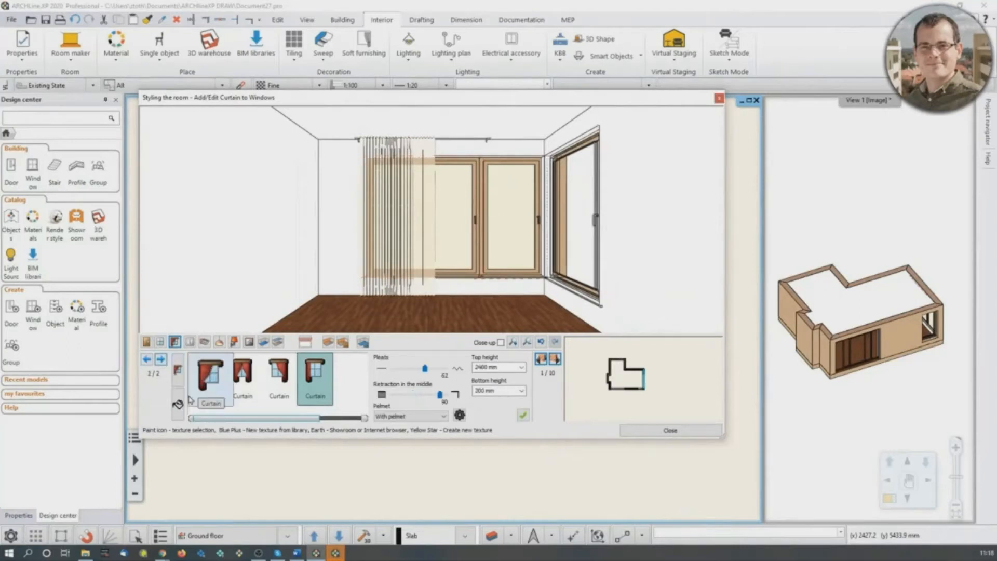
click(524, 418)
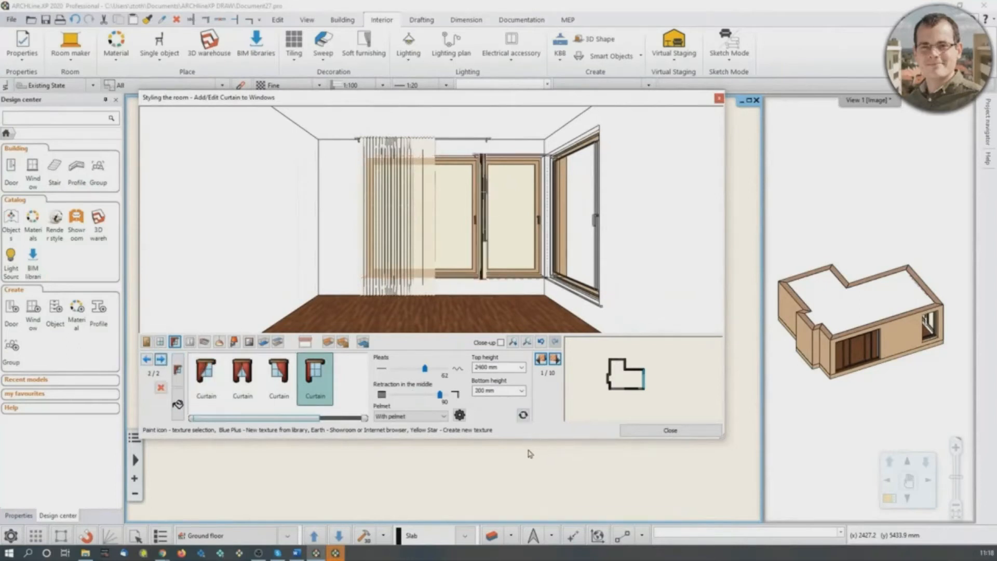
- Set the second window's curtain to a top height of 2680 mm and a bottom height of 20 mm
double_click(481, 367)
text(2680)
double_click(479, 391)
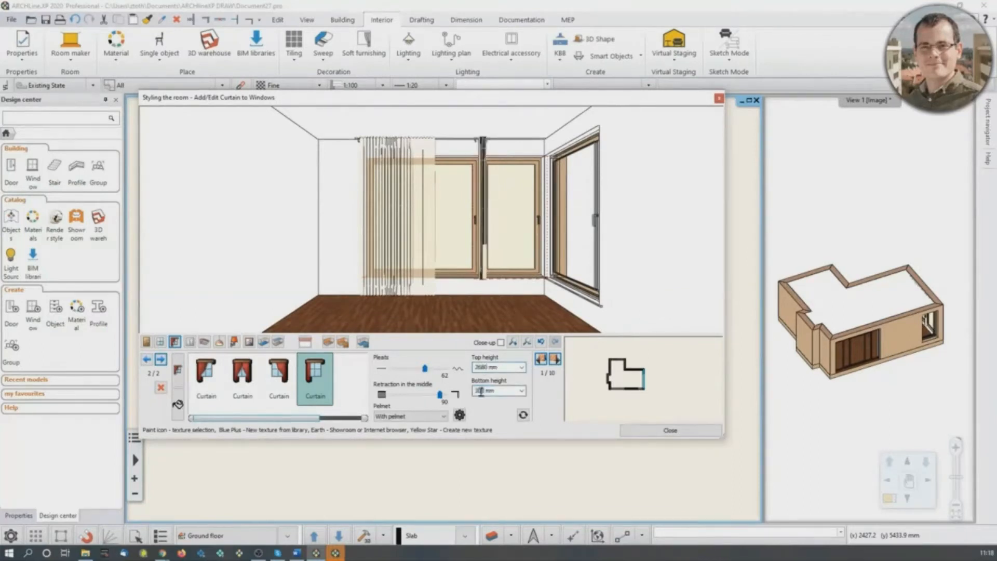
text(20)
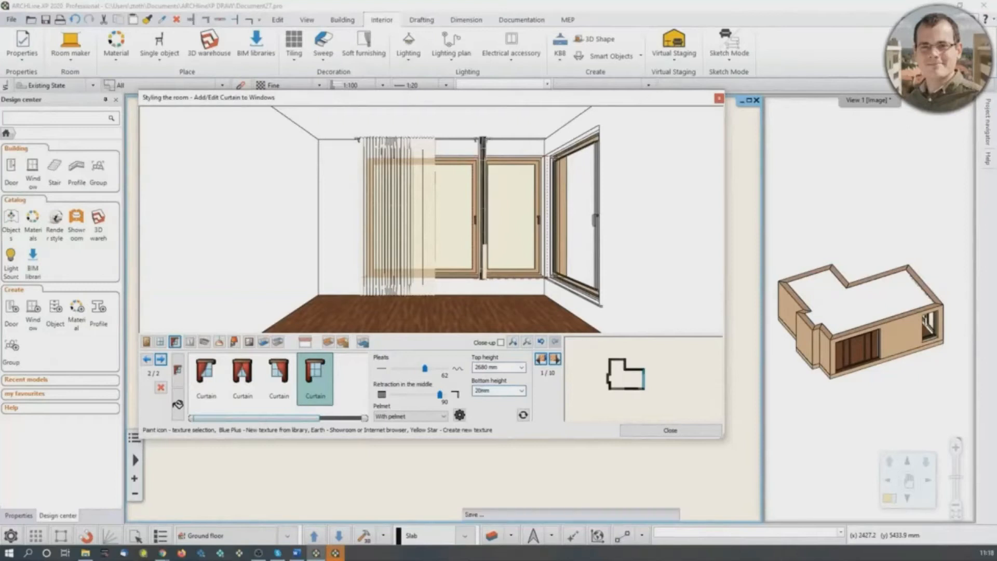
- Reduce the second curtain's retraction in the middle to 62 and show its available textures
key(Return)
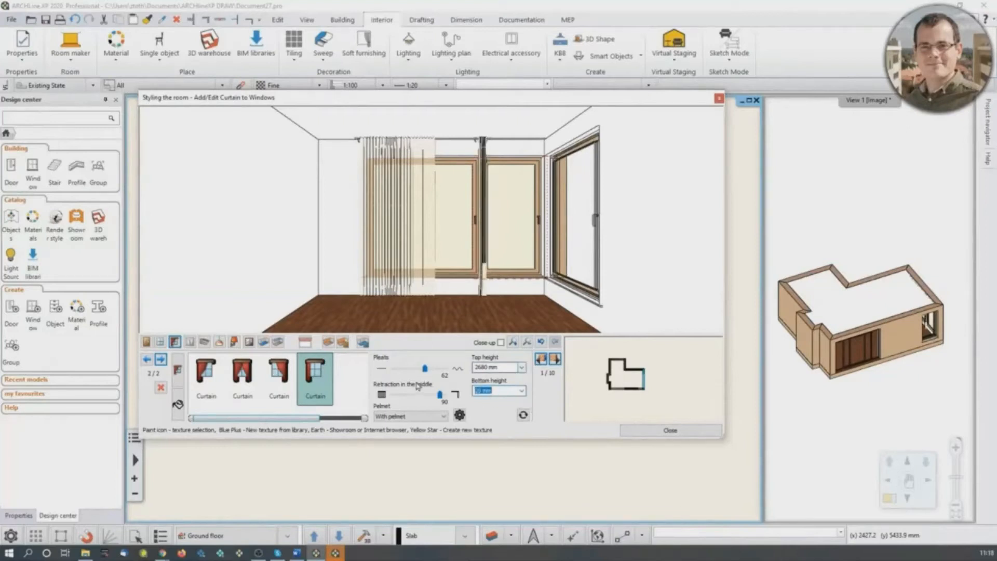
drag(440, 396, 425, 397)
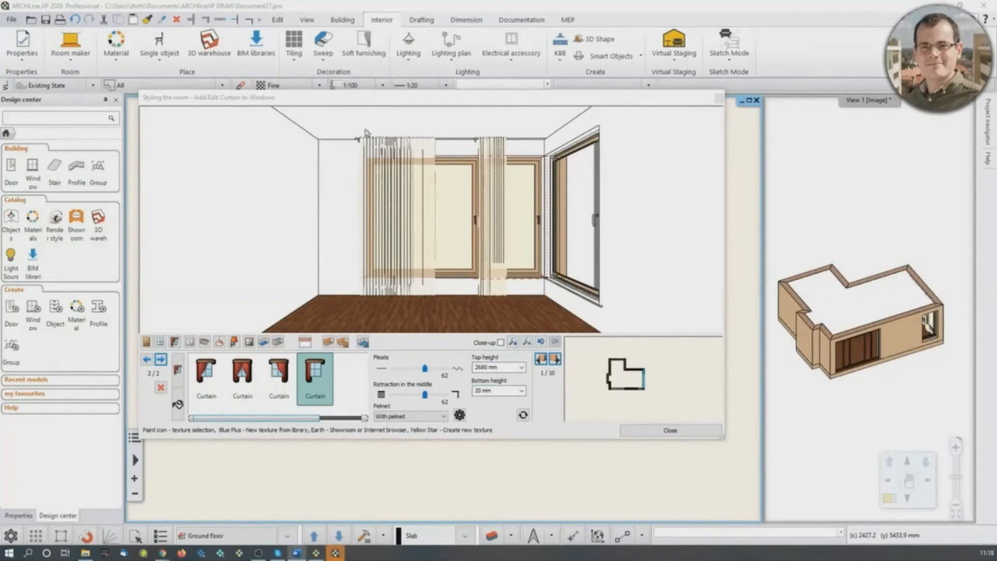
click(177, 405)
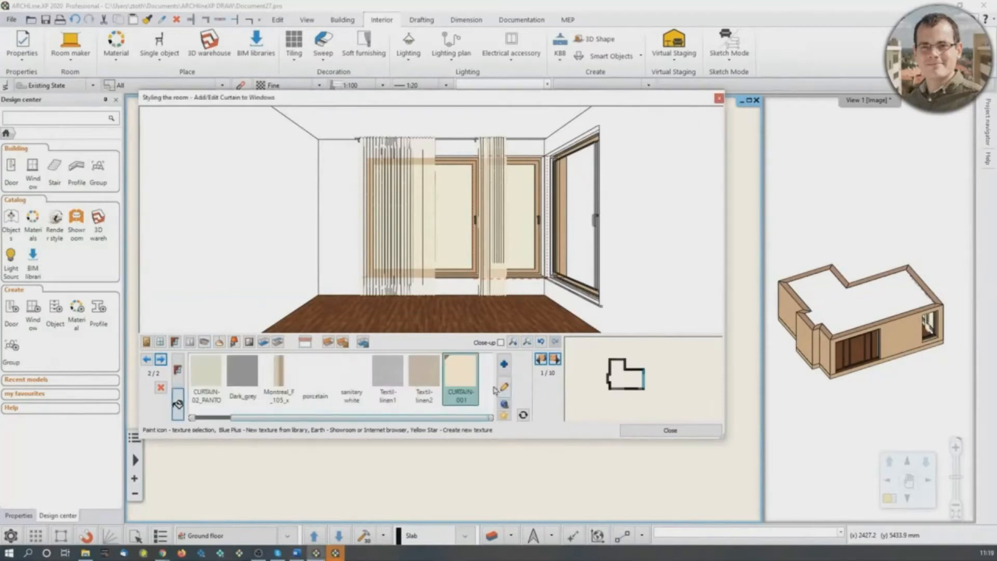
click(504, 364)
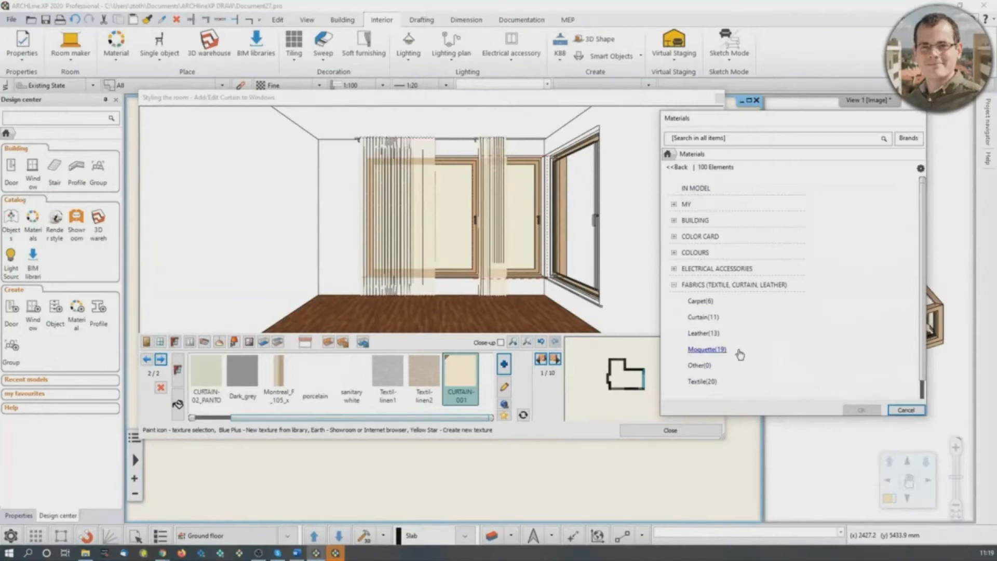
scroll(740, 291, down, 2)
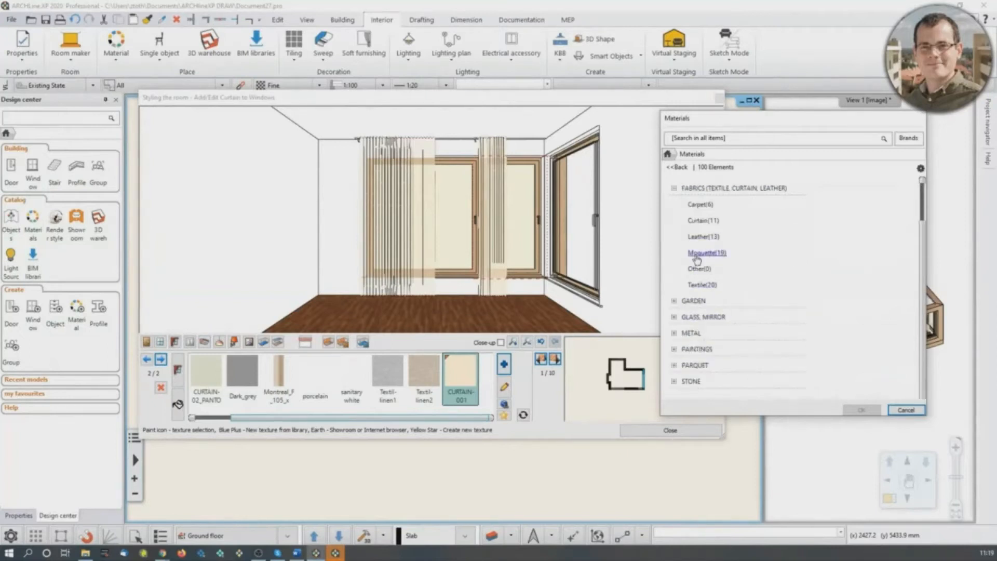
scroll(746, 226, up, 2)
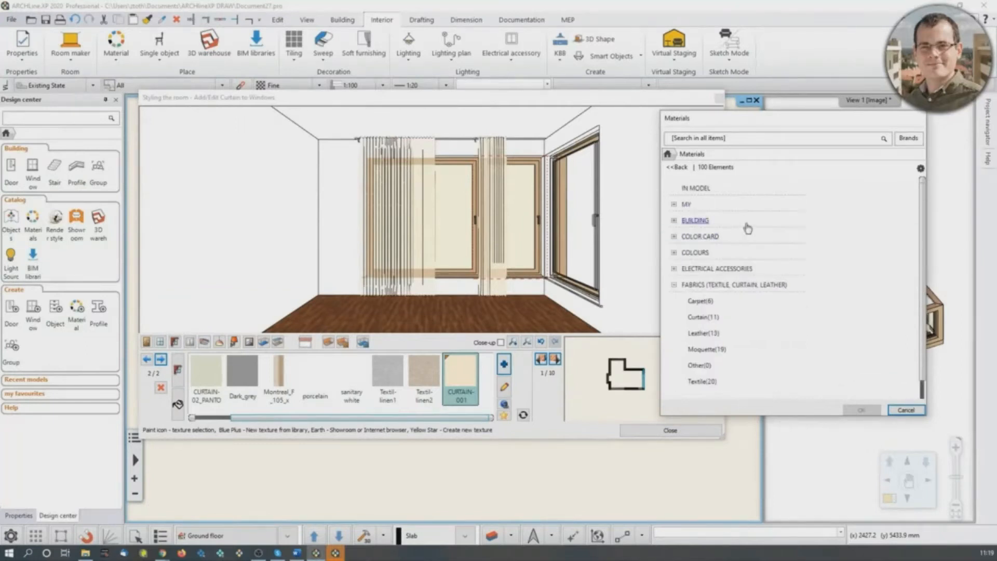
click(905, 410)
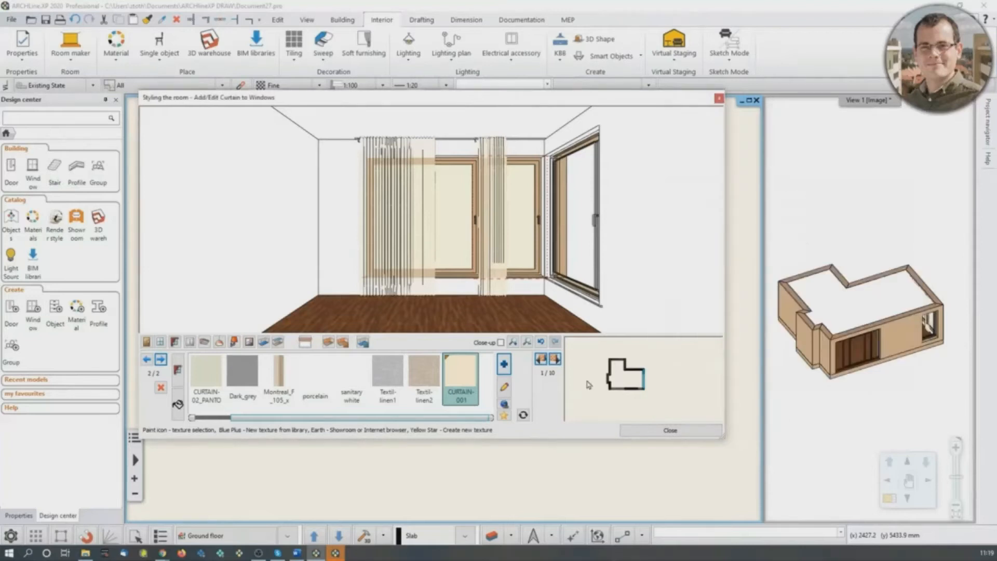
- Search the online Showroom for the fabric Montreal_F_105
click(504, 406)
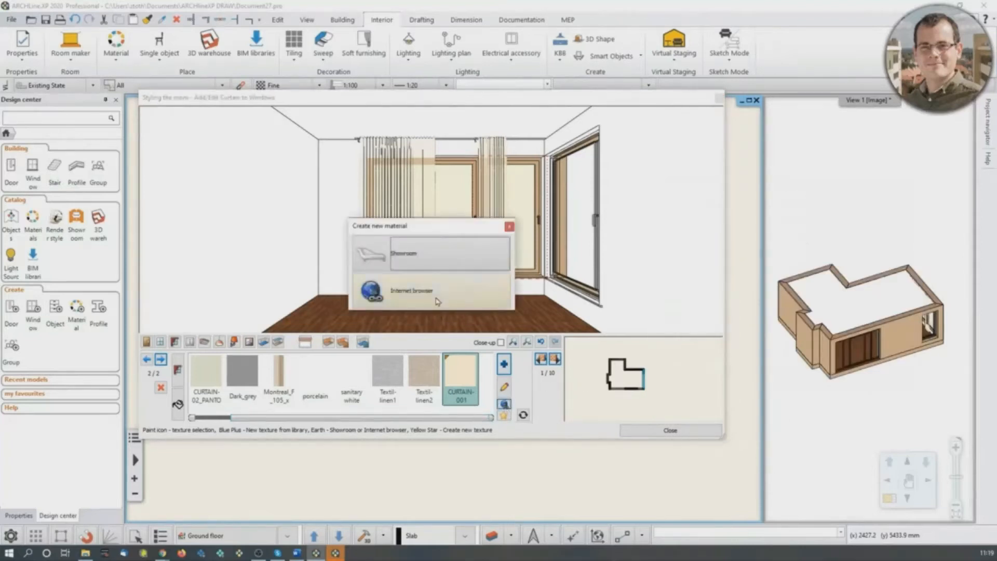
click(435, 255)
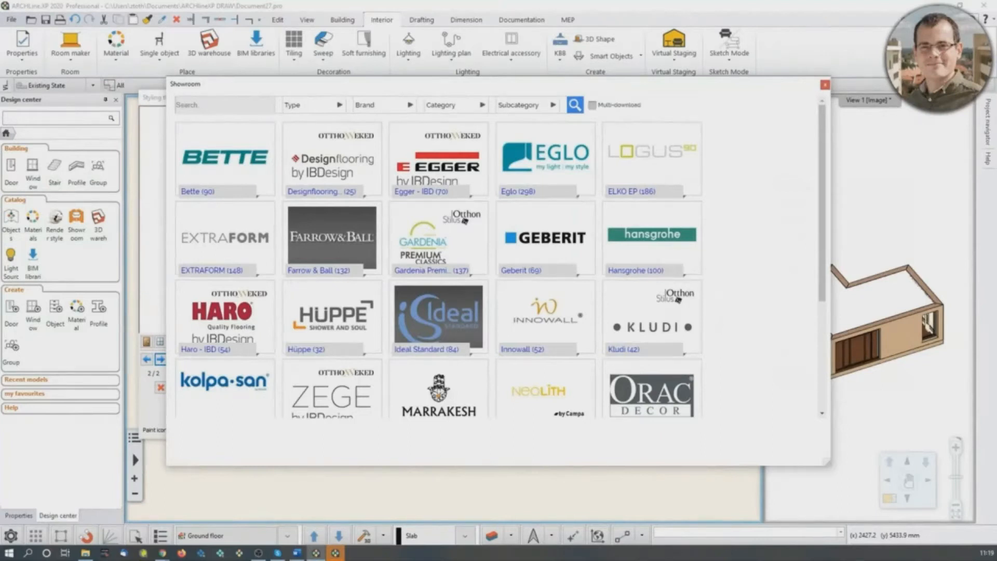
click(340, 105)
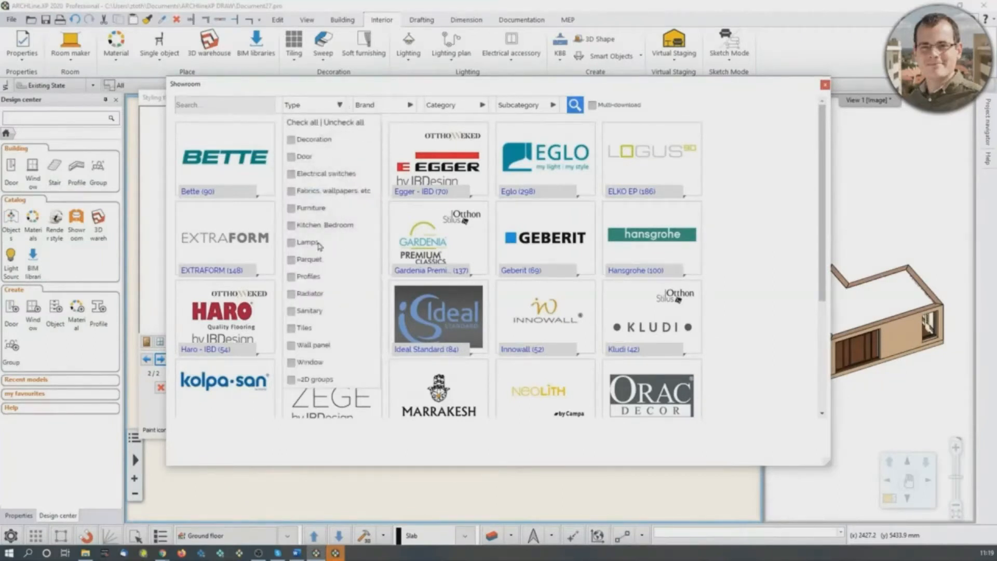
click(251, 106)
text(Mo)
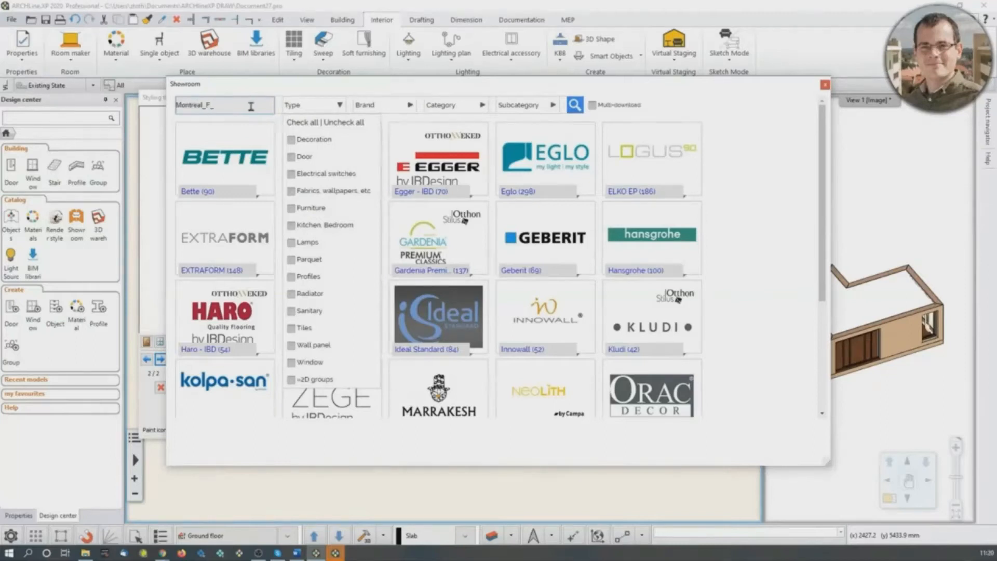
text(ntreal_F_105)
click(577, 106)
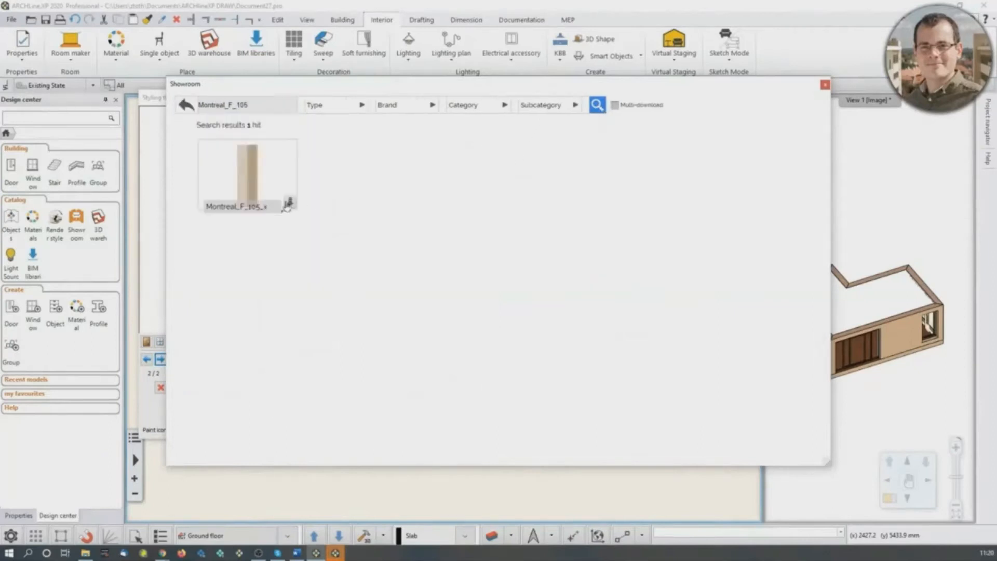
- Review the Montreal_F_105_x fabric's product page and download the material to the second window's curtain
click(256, 181)
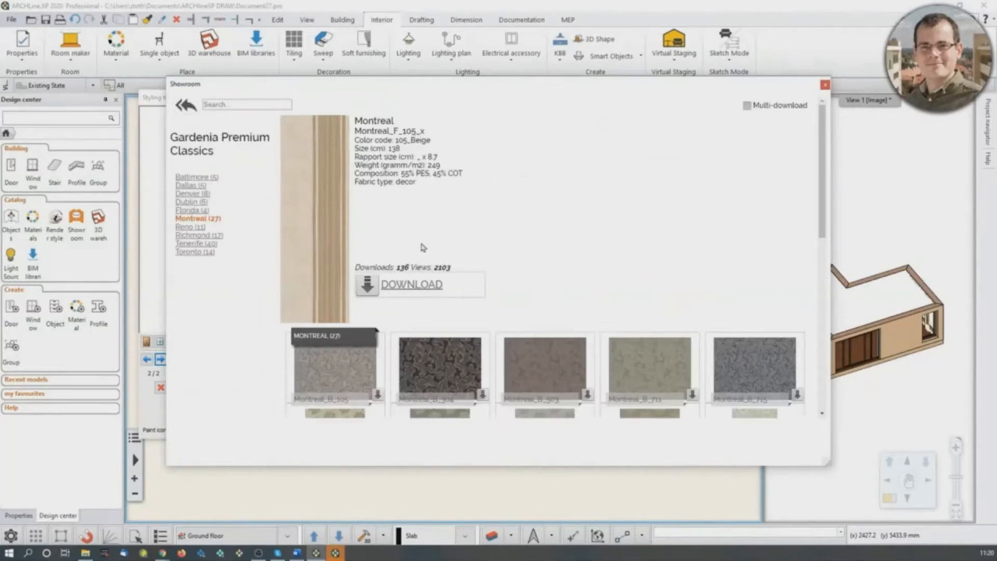
scroll(506, 337, down, 3)
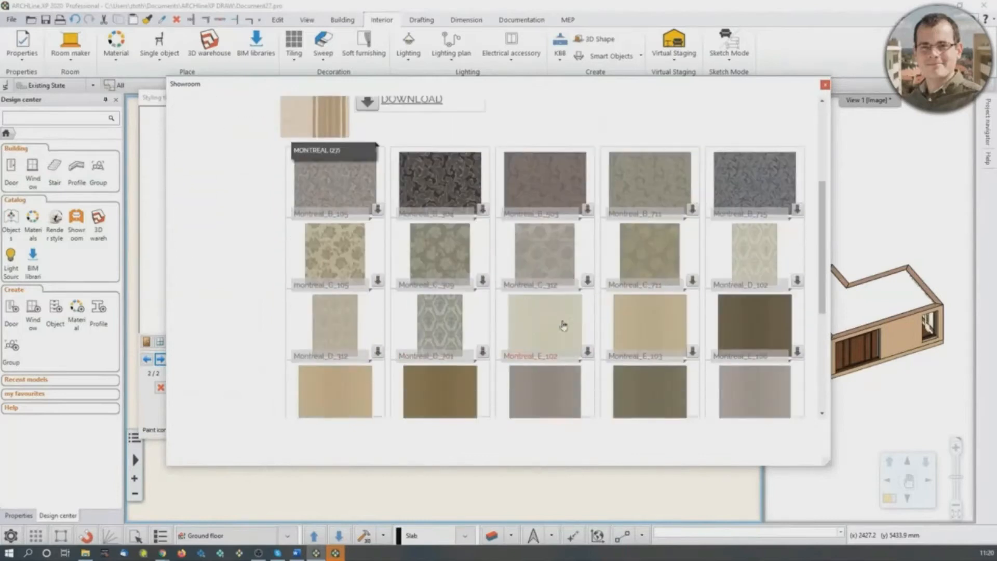
scroll(639, 323, up, 3)
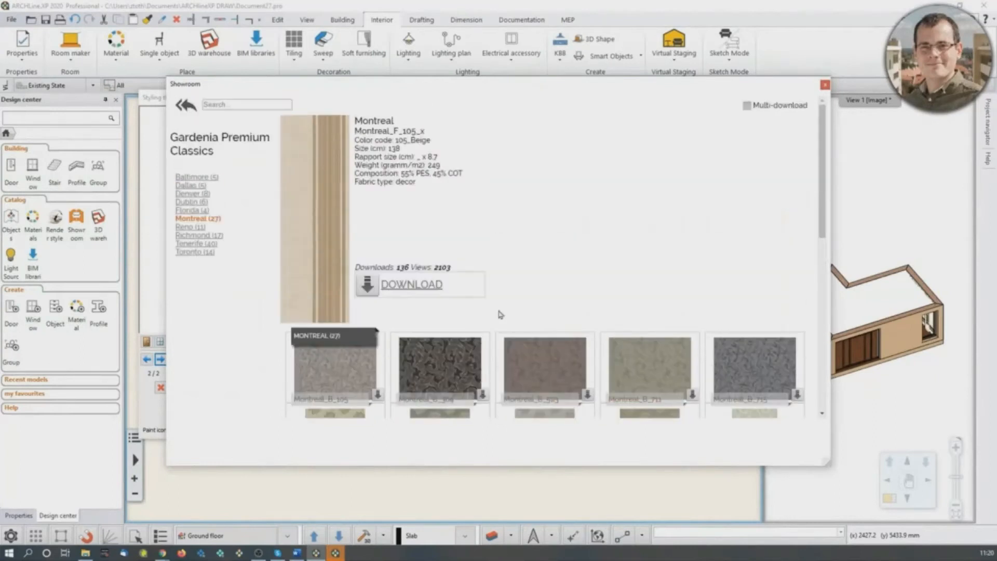
click(413, 294)
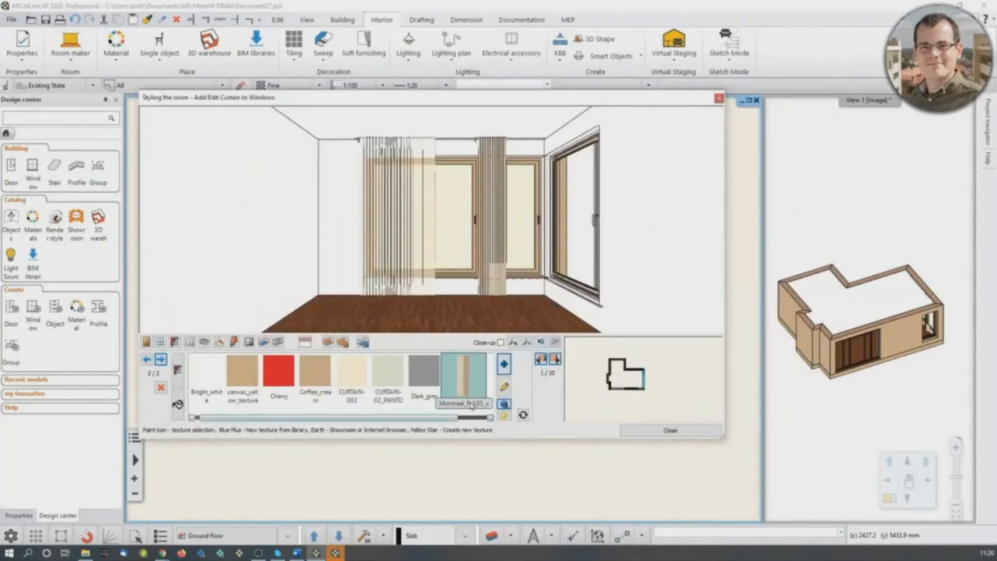
- Select the first window's curtain and apply the Montreal_F_105_x texture to it
scroll(493, 251, up, 3)
scroll(572, 249, up, 3)
scroll(589, 246, down, 4)
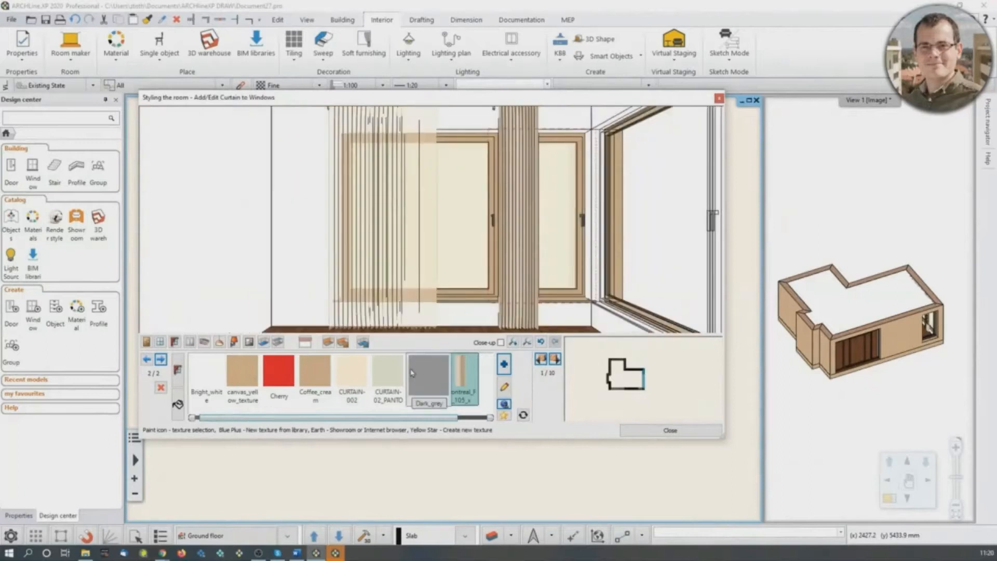
click(364, 371)
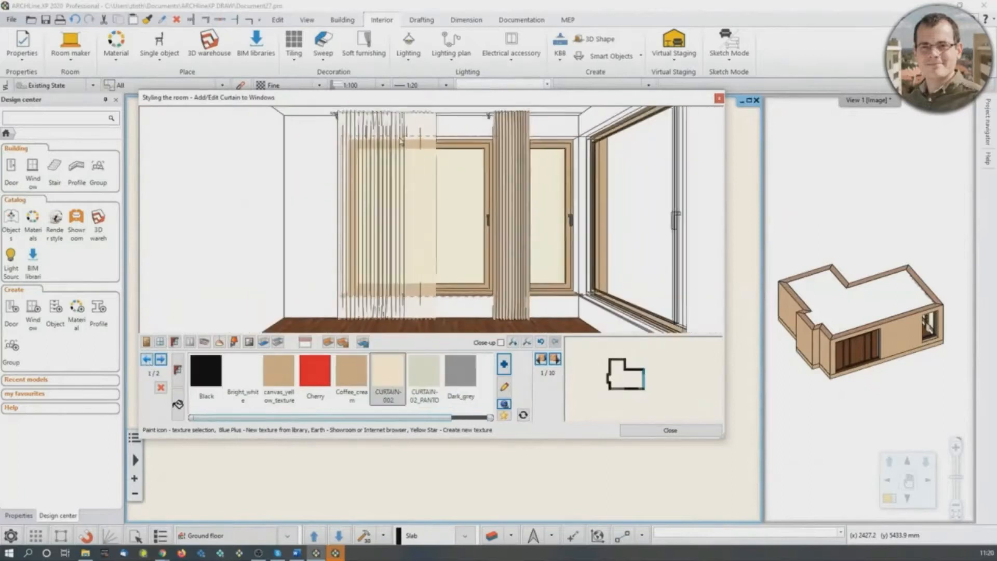
scroll(401, 141, down, 2)
drag(424, 418, 468, 422)
click(281, 383)
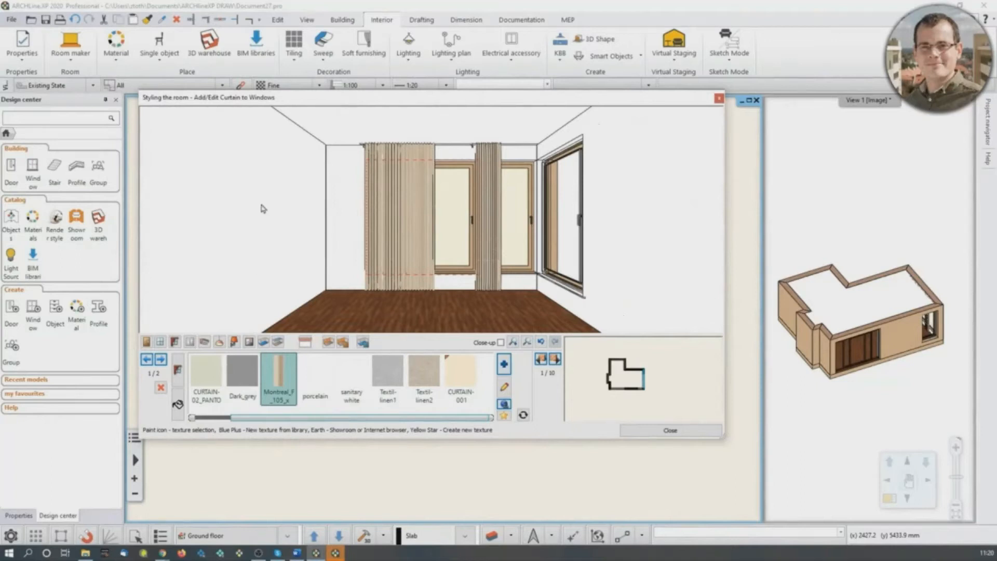
- Switch to electrical accessories, go to wall 2 of 10 and choose the 1 gang standard socket from the socket outlets
click(190, 343)
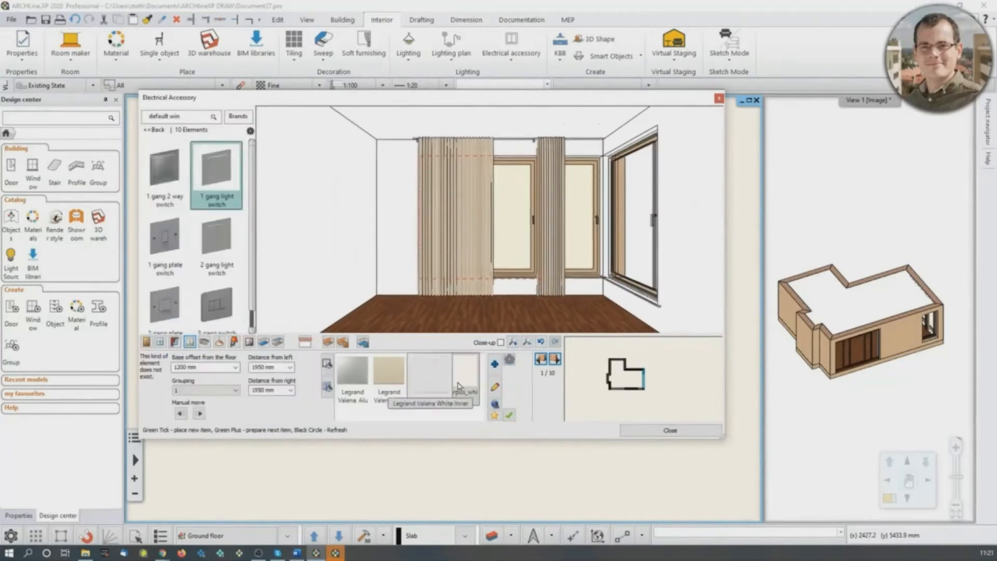
click(556, 360)
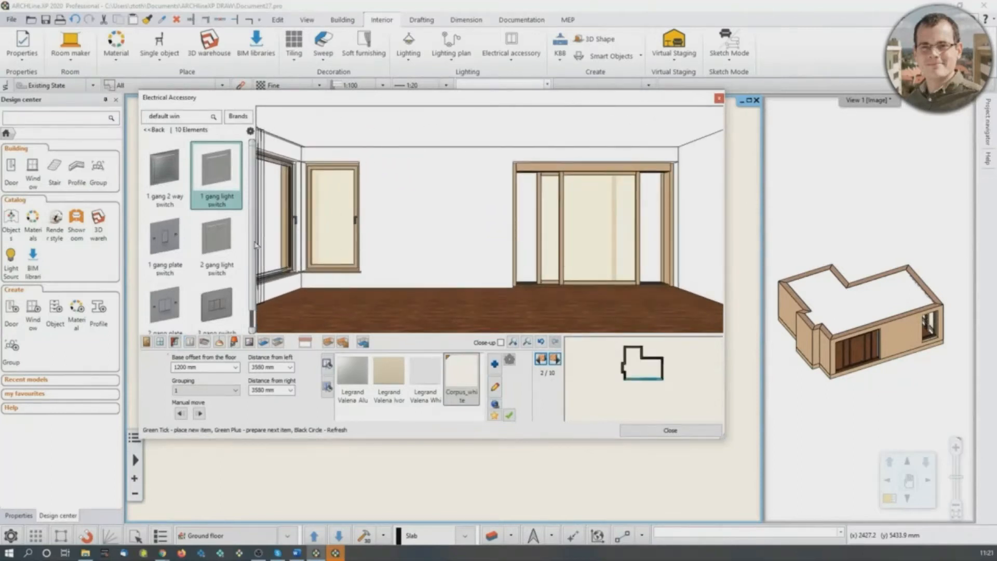
mouse_move(210, 173)
click(157, 130)
scroll(205, 283, down, 3)
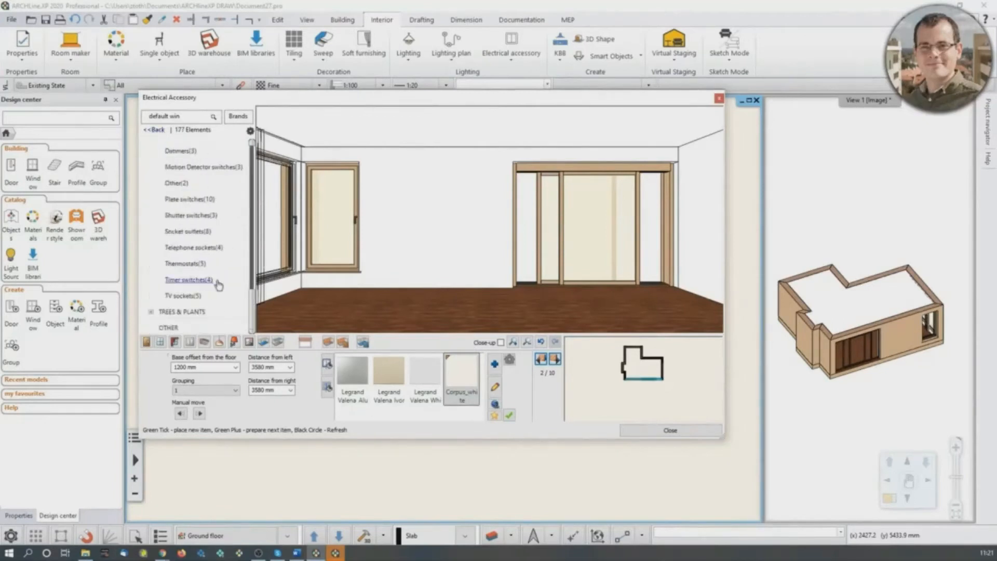
click(194, 231)
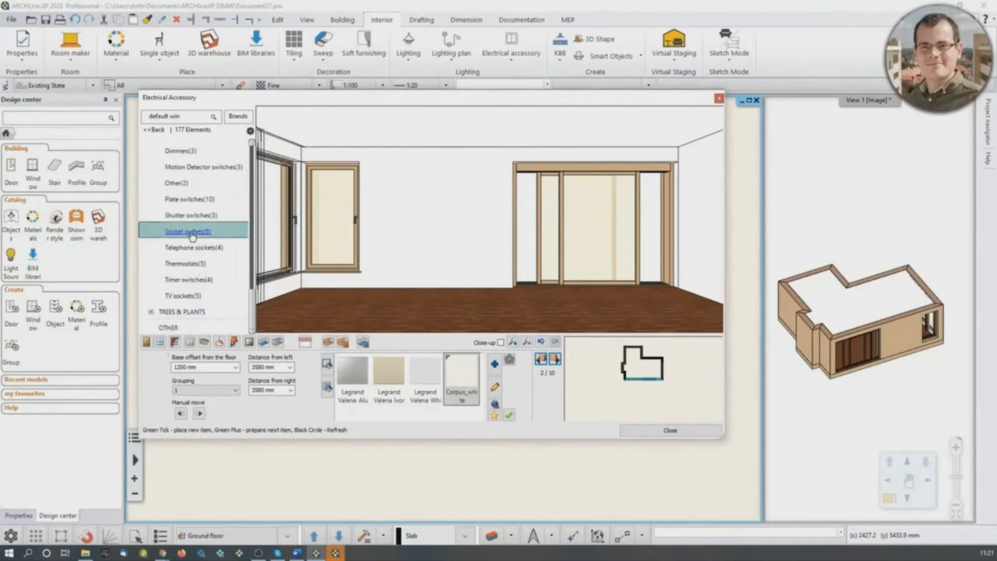
mouse_move(207, 267)
click(164, 171)
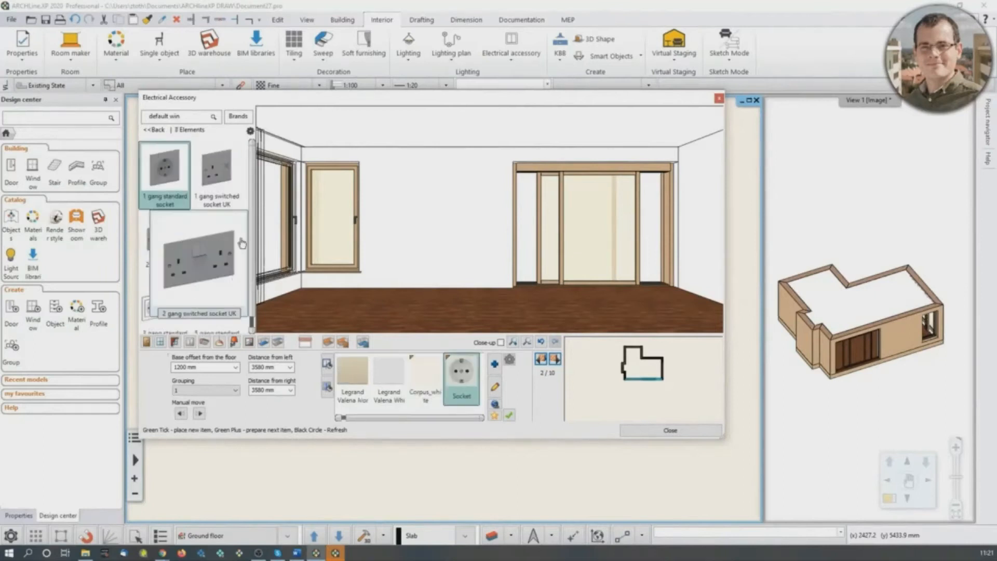
mouse_move(231, 254)
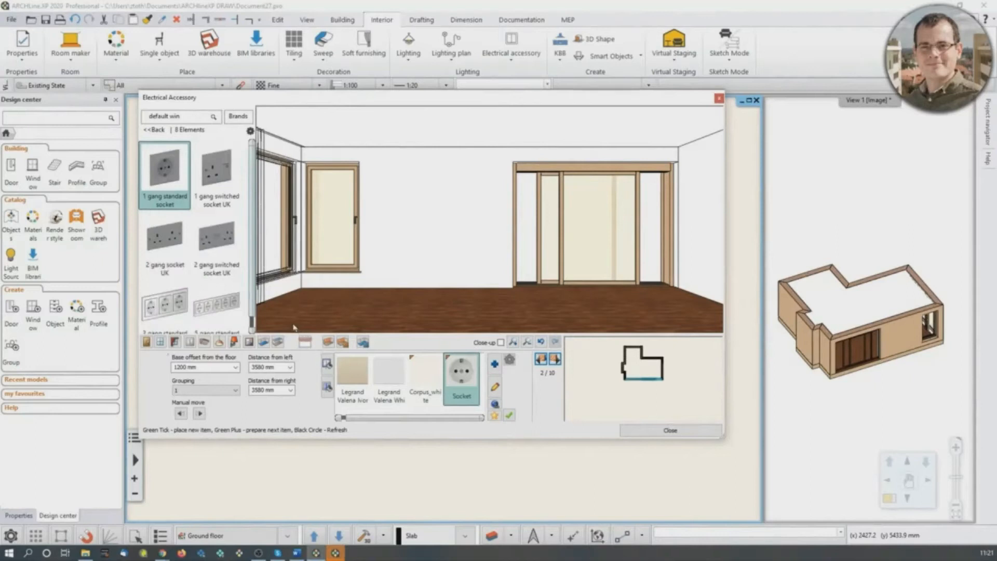
mouse_move(167, 326)
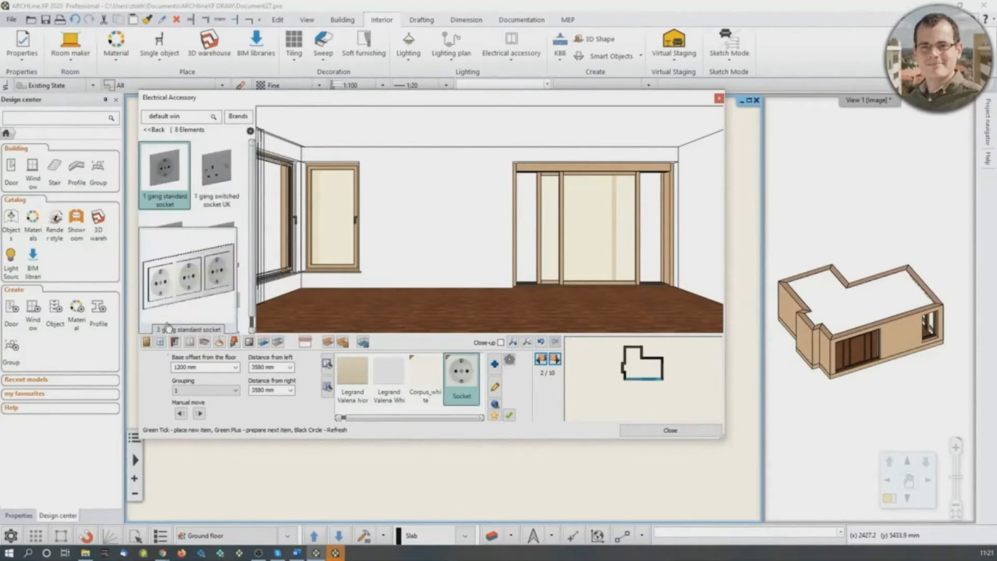
- Place the socket on wall 2 in a 3 Horizontal grouping with a base offset of 300 mm from the floor
click(234, 395)
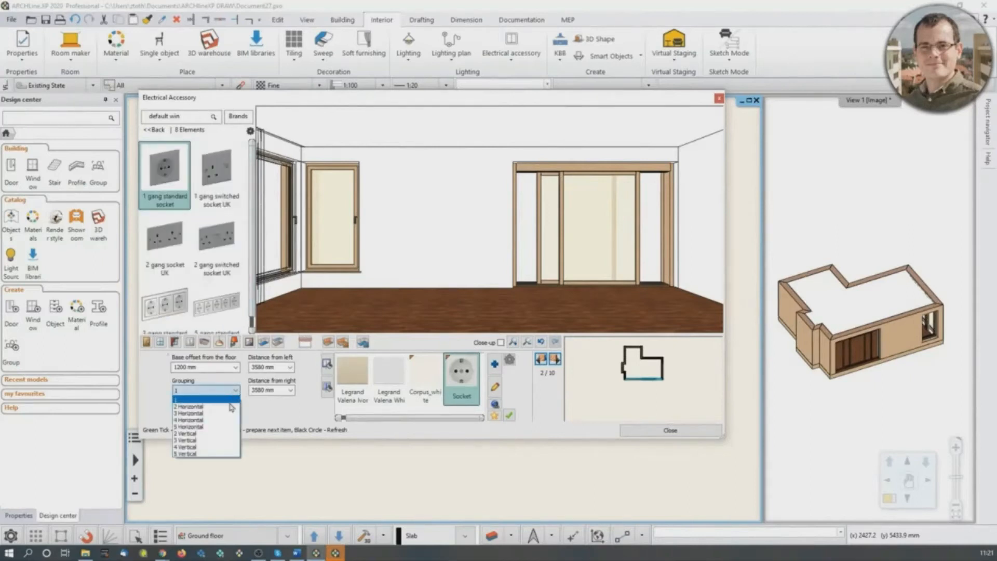
click(229, 413)
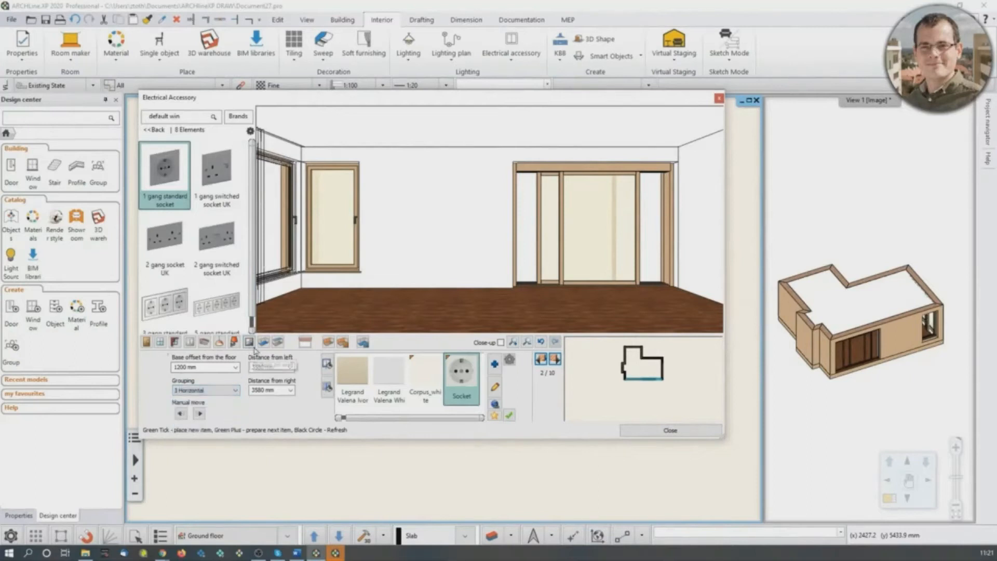
click(210, 369)
text(3)
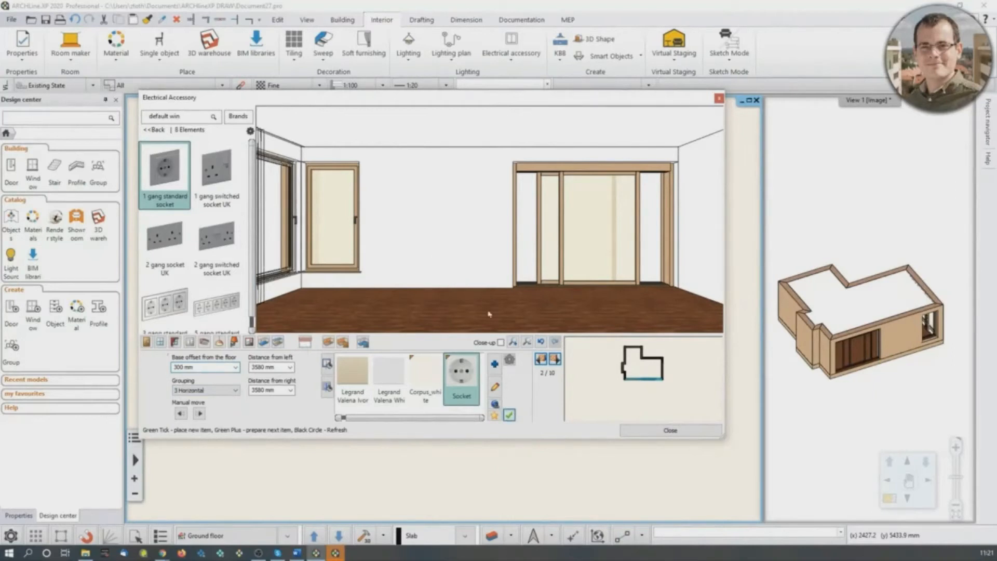
click(509, 416)
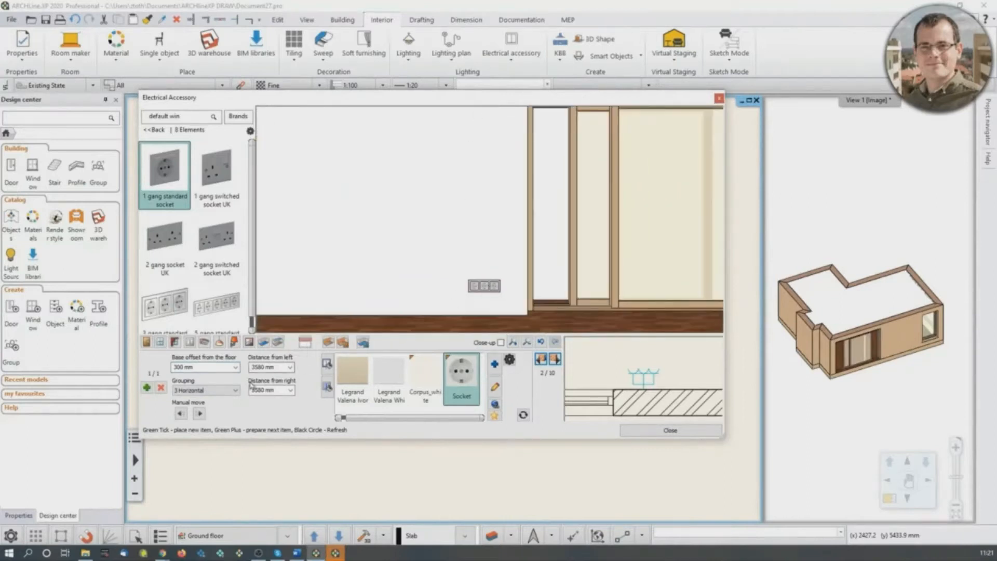
scroll(486, 270, down, 2)
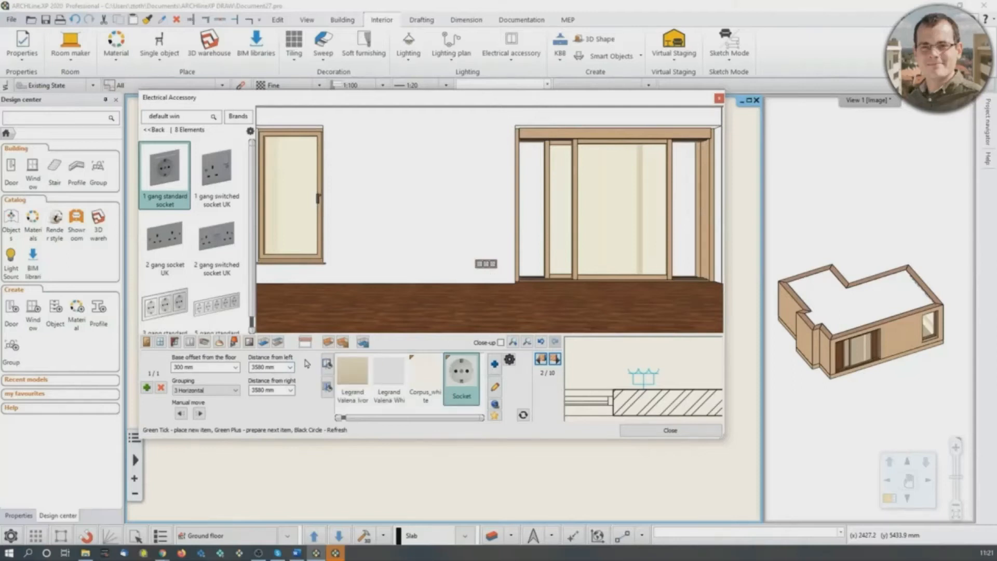
- Go to wall 9 of 10 and choose the 1 gang 2 way switch from the plate switches
click(541, 360)
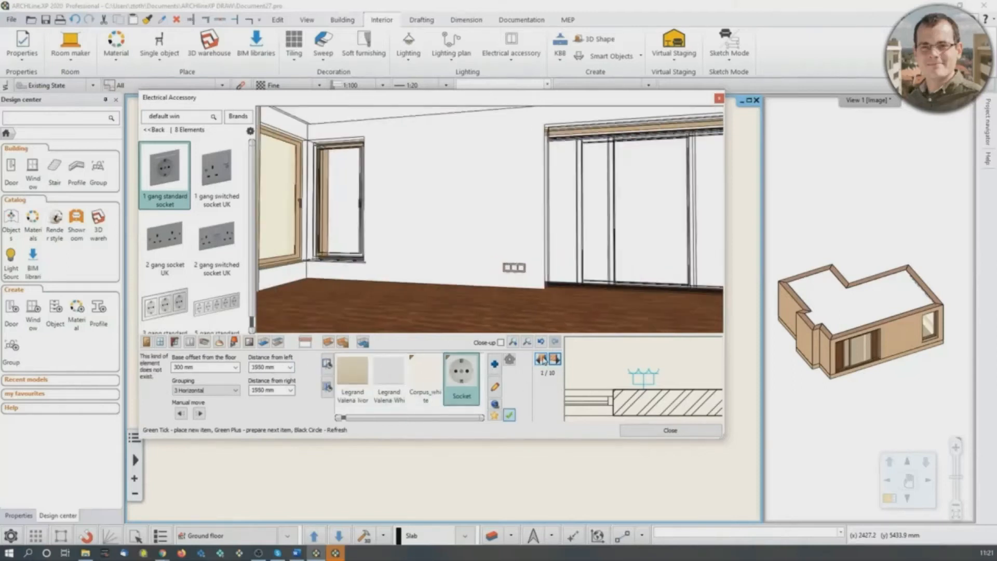
click(544, 360)
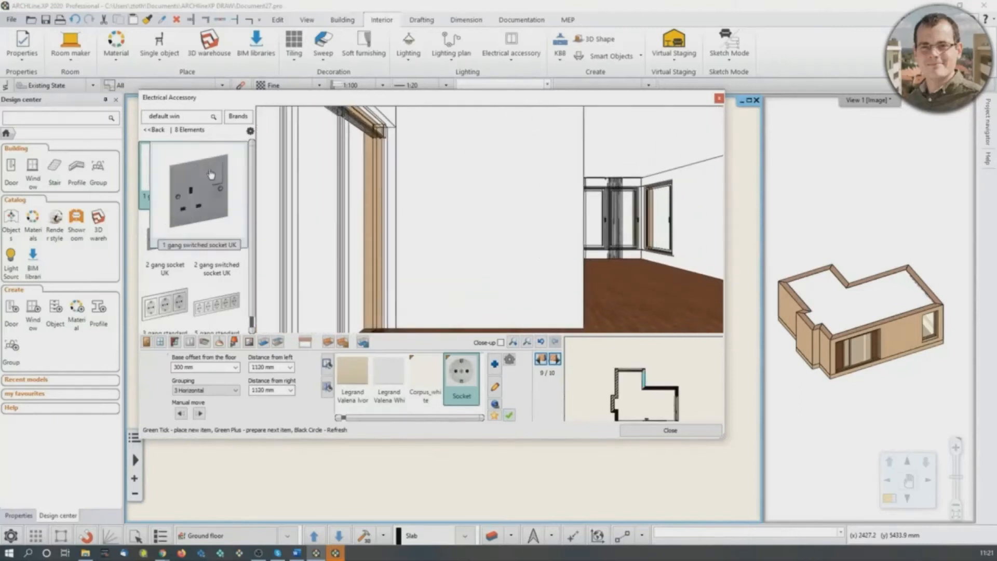
click(154, 130)
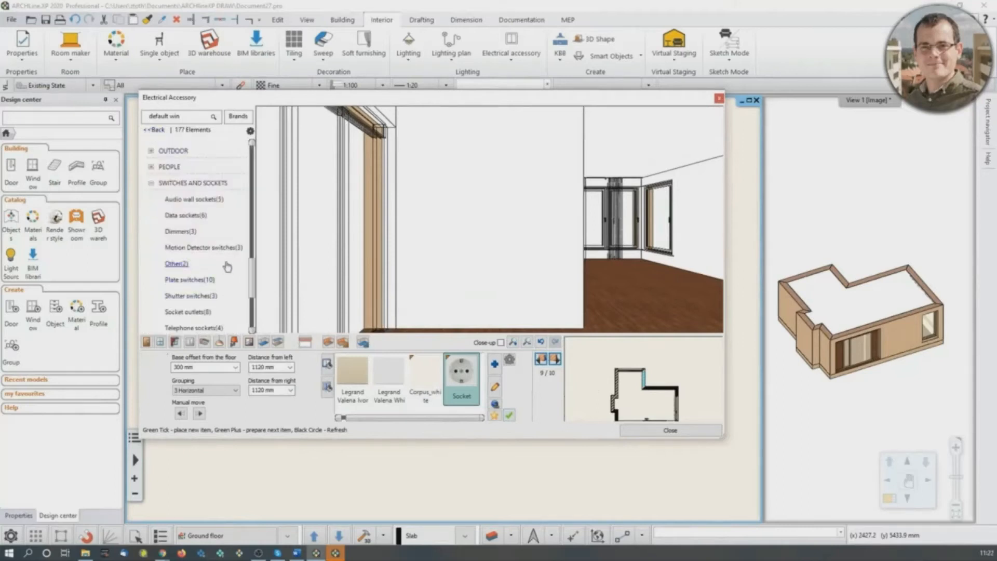
scroll(225, 275, down, 3)
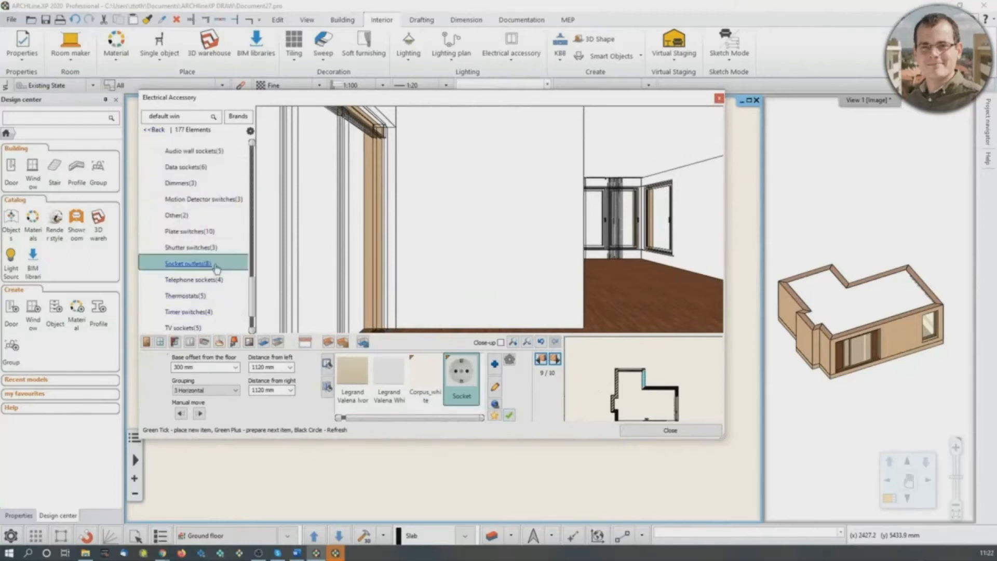
click(206, 232)
click(179, 187)
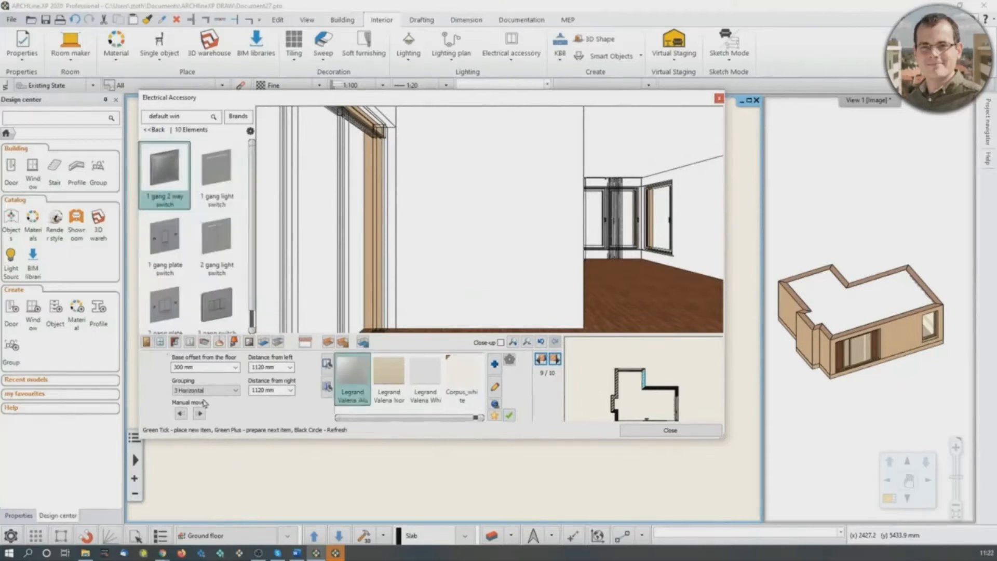
- Place the 1 gang 2 way switch on wall 9 in a 3 Horizontal grouping with a base offset of 1200 mm
drag(199, 367, 179, 367)
key(Return)
double_click(180, 368)
text(1200)
key(Return)
click(508, 415)
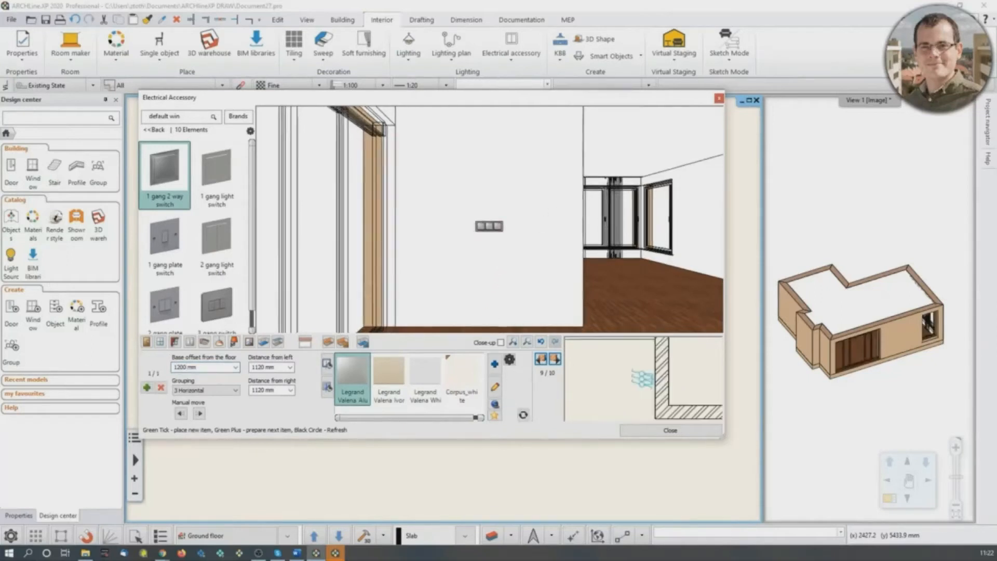
scroll(491, 238, up, 8)
scroll(489, 240, down, 5)
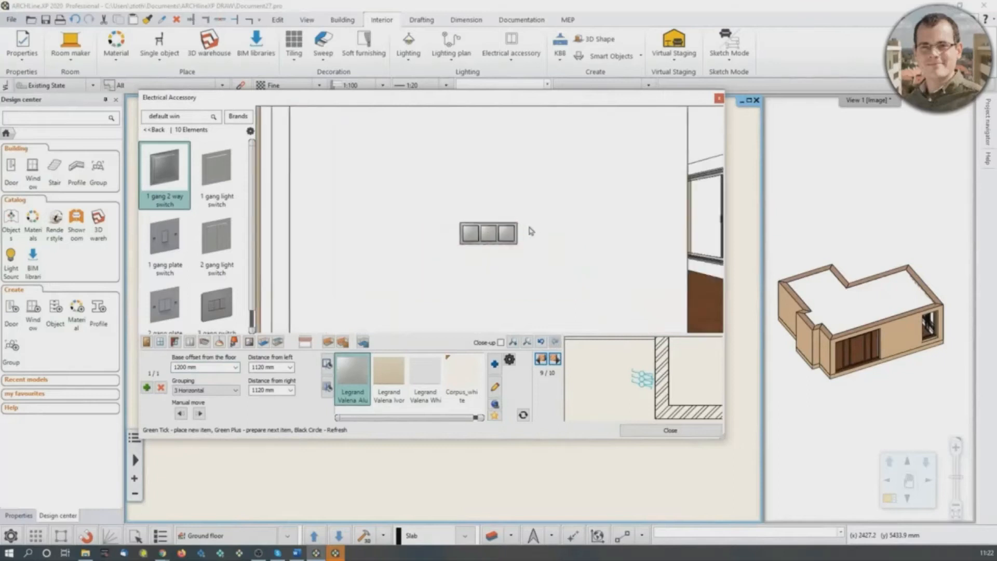
- Close the electrical accessory editor and examine the switch and socket symbols on the floor plan
click(720, 99)
scroll(415, 291, up, 5)
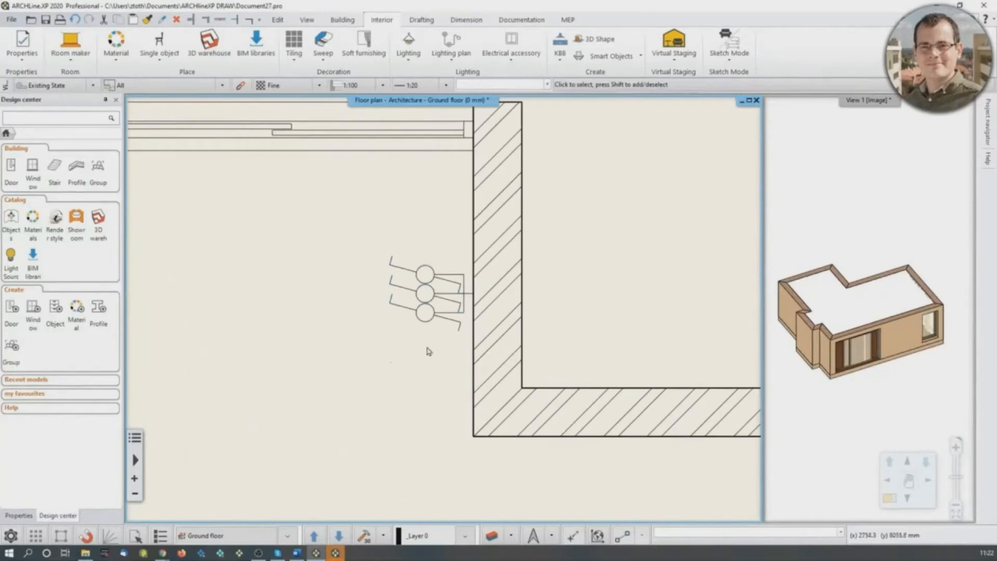
click(450, 300)
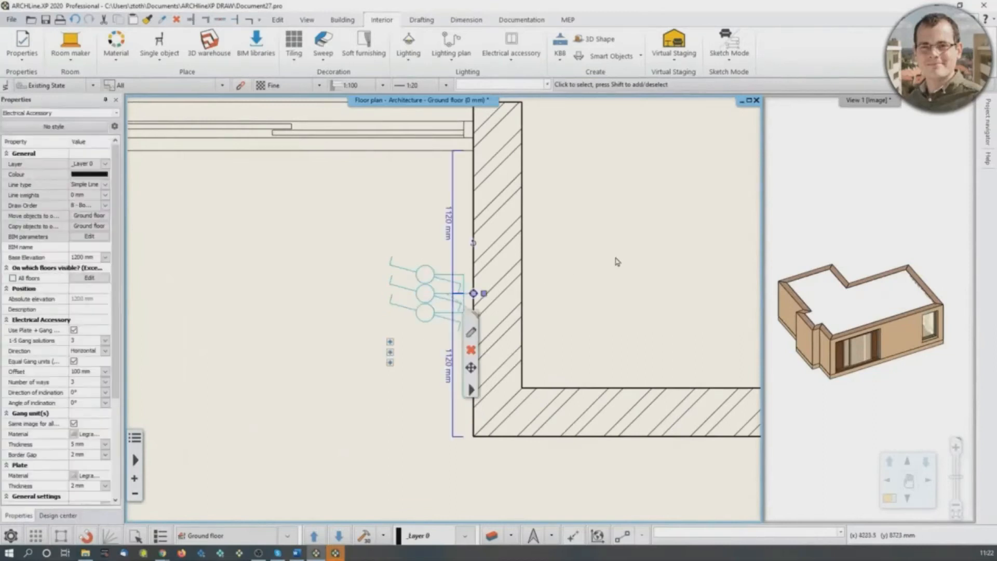
key(Escape)
scroll(462, 401, down, 3)
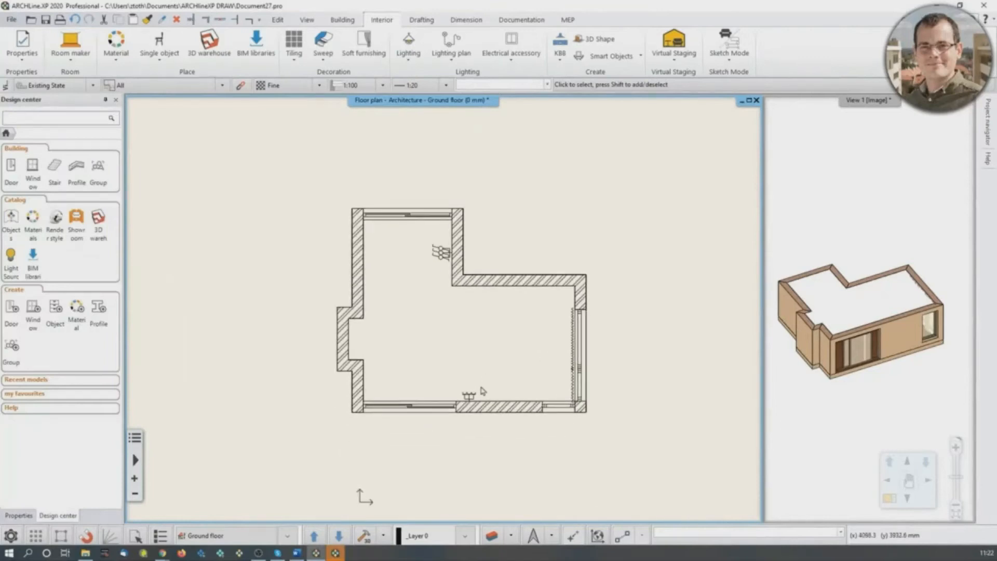
scroll(483, 389, up, 3)
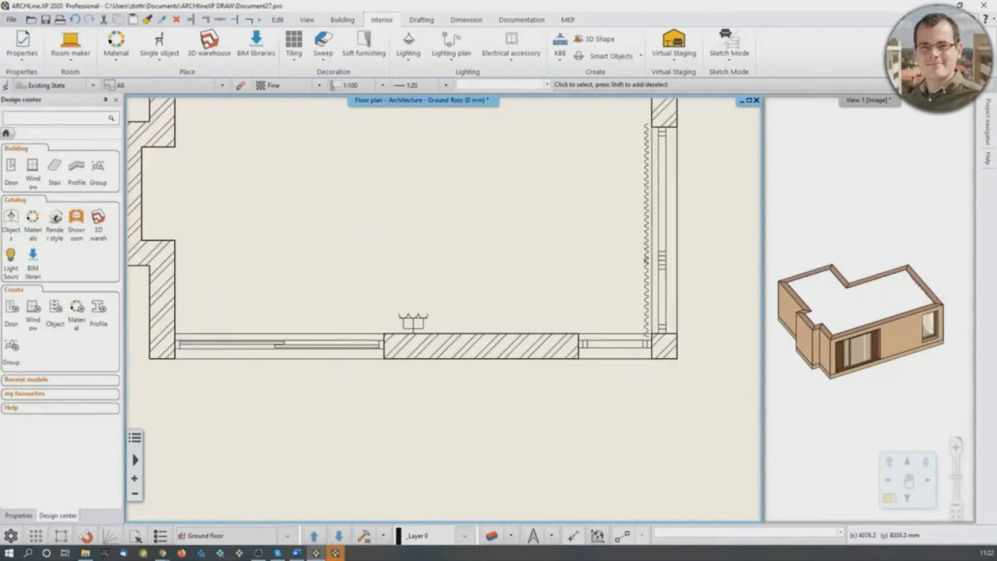
scroll(470, 375, down, 2)
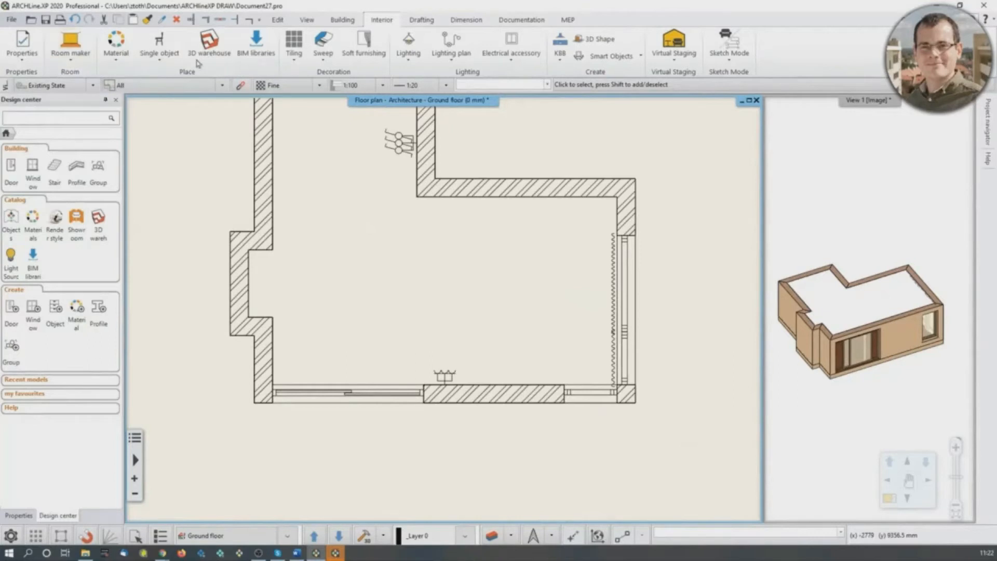
- Start styling the room with Room maker by picking a point inside it, and switch to wall profiles
click(83, 62)
click(87, 78)
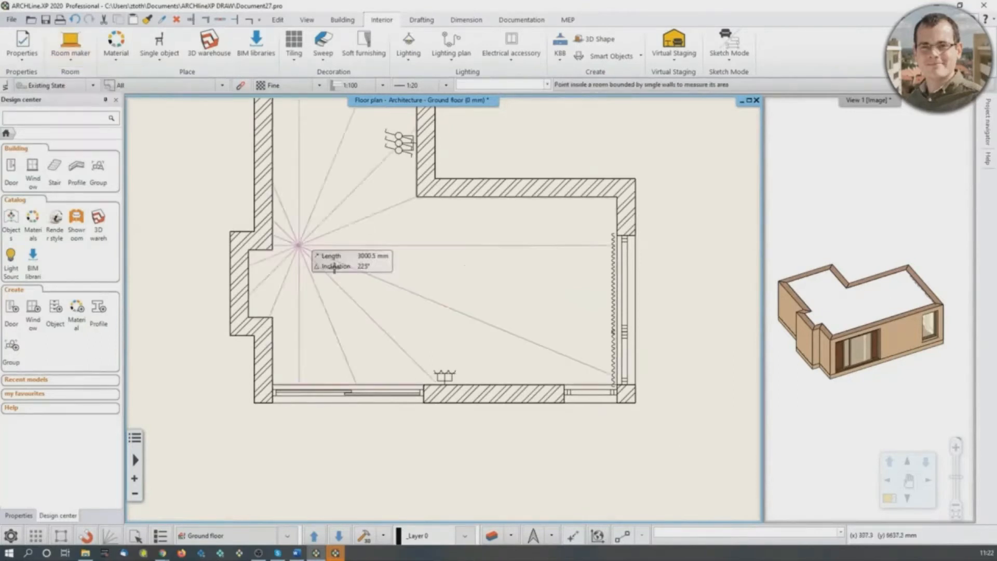
click(451, 303)
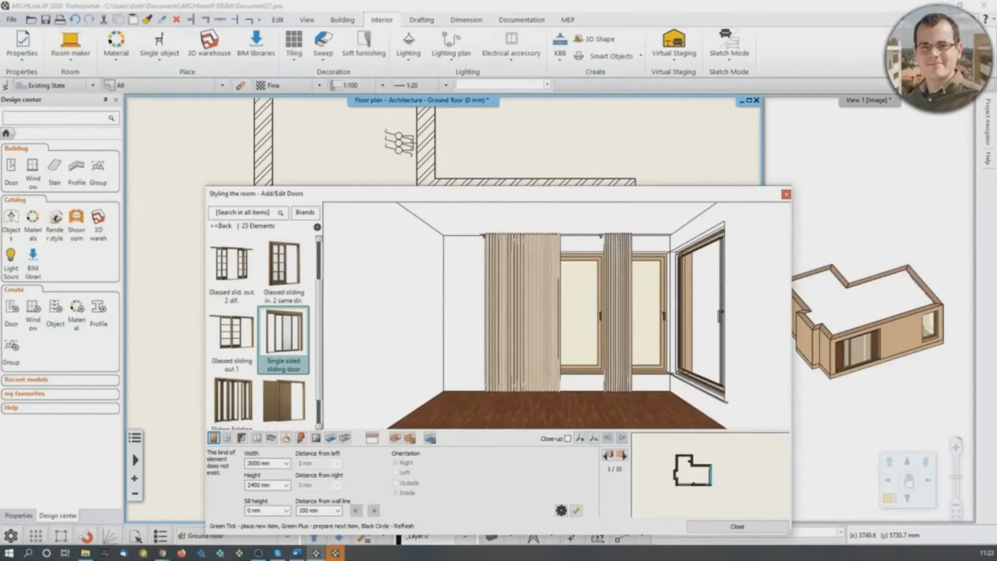
click(271, 438)
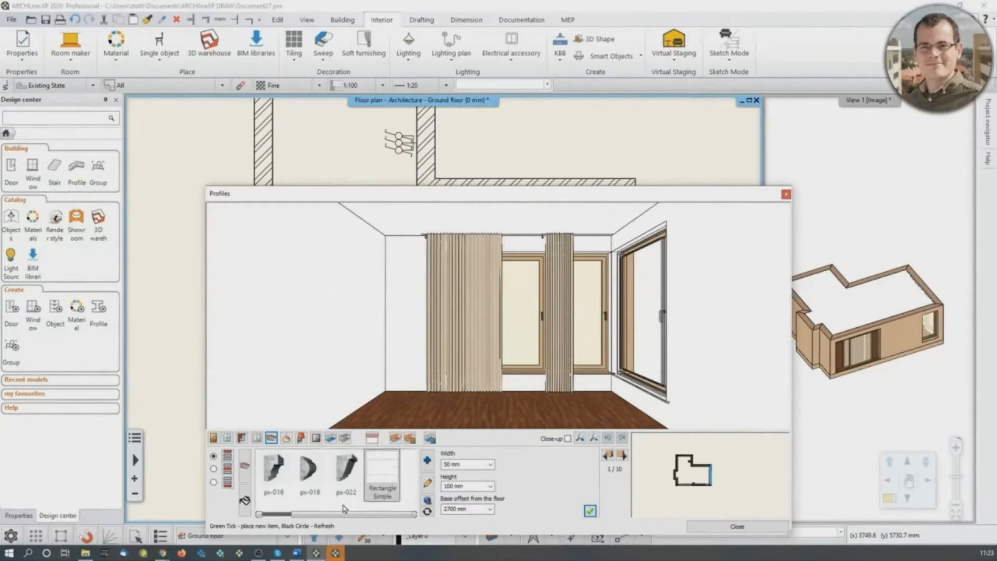
- Add the px-022 profile along the ceiling edge with a width of 20 mm and a height of 100 mm
click(345, 473)
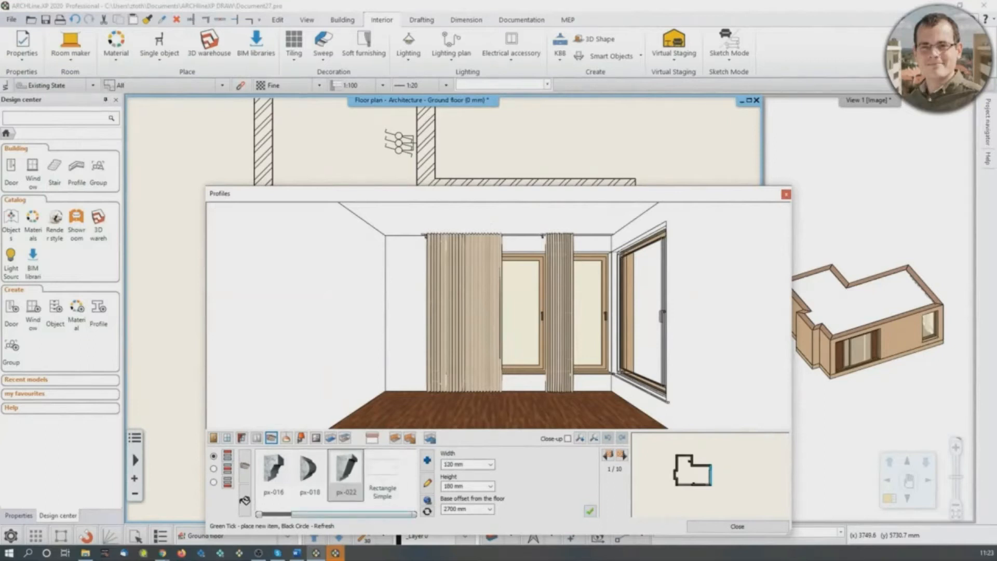
click(452, 464)
text(3)
click(453, 486)
text(100)
click(590, 511)
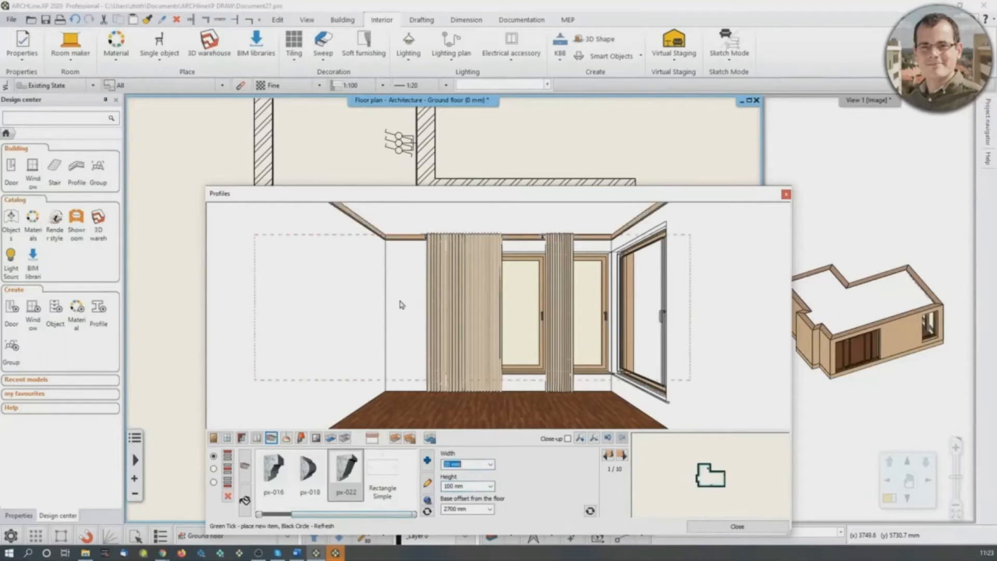
drag(400, 300, 407, 257)
scroll(407, 260, up, 6)
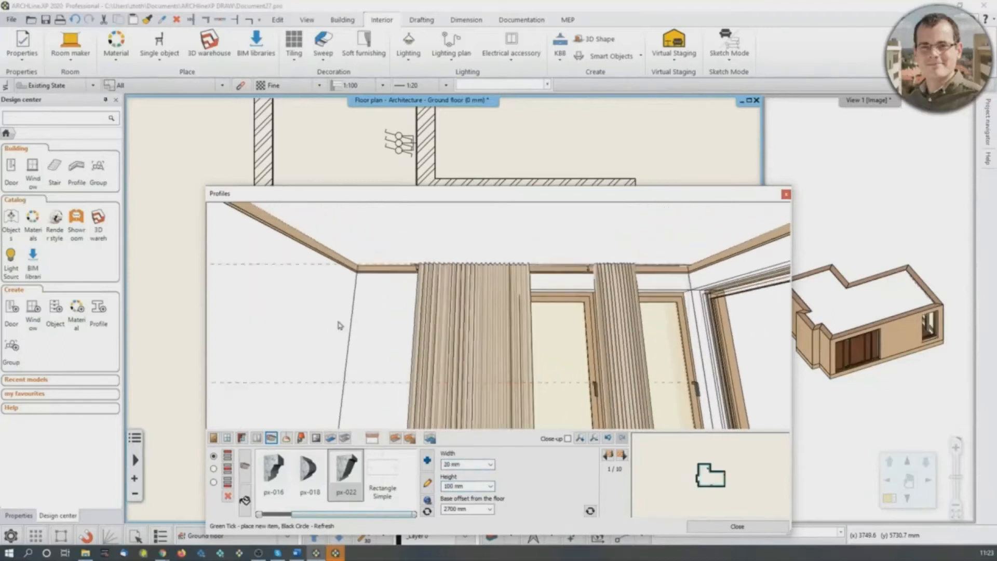
scroll(334, 248, down, 6)
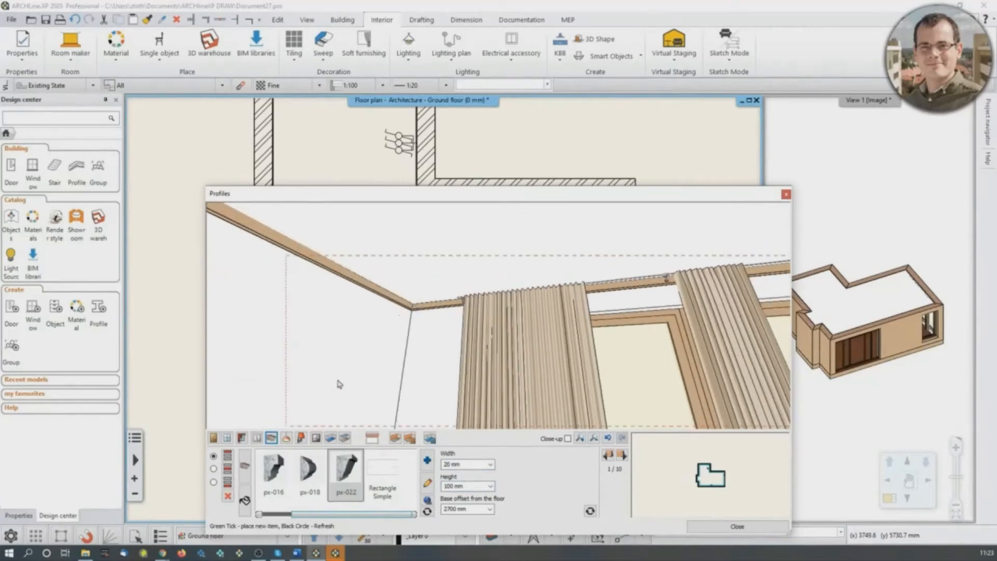
- Apply the LIGHT GRAY 17 material to the ceiling profile
click(245, 501)
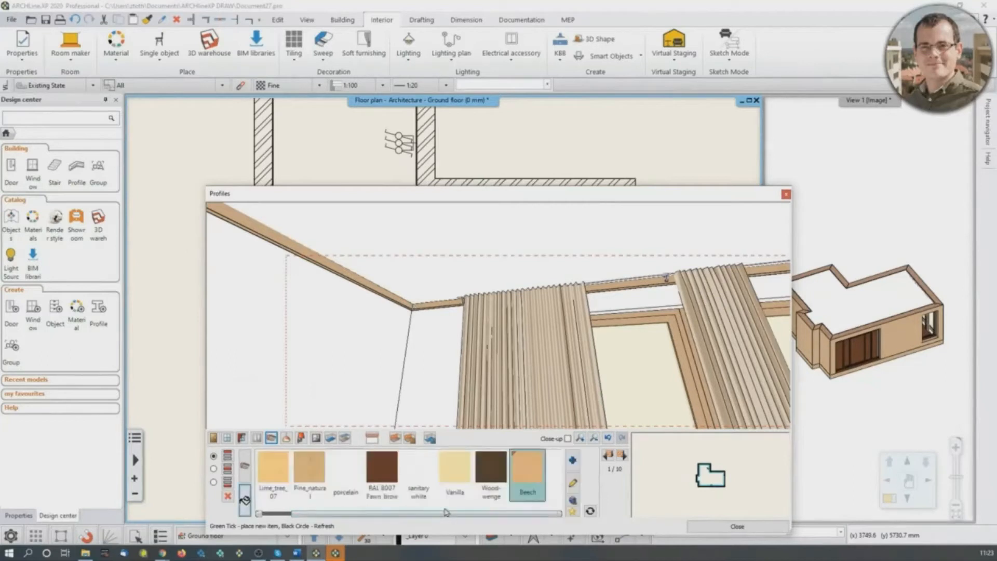
drag(458, 515, 477, 523)
drag(500, 517, 455, 522)
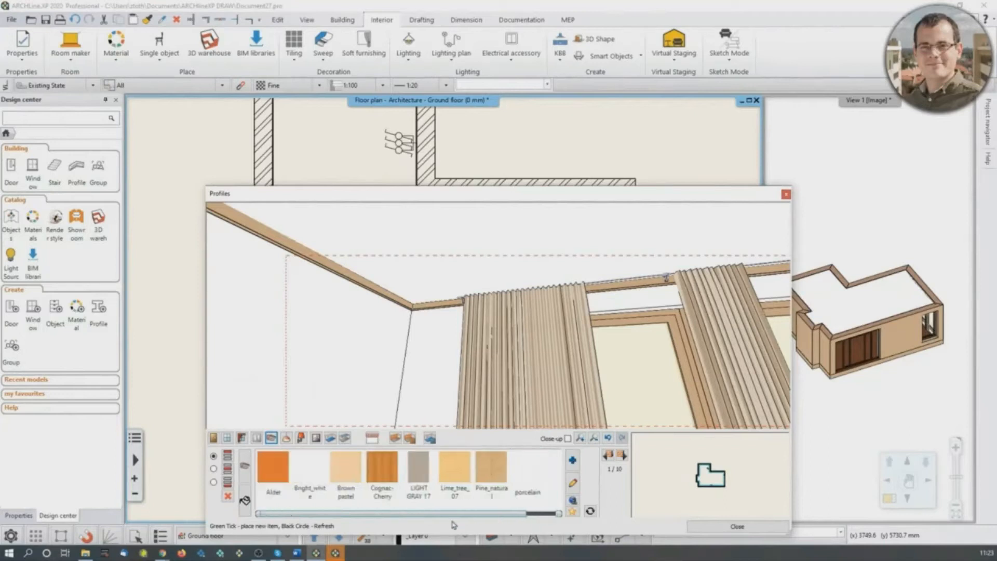
click(419, 467)
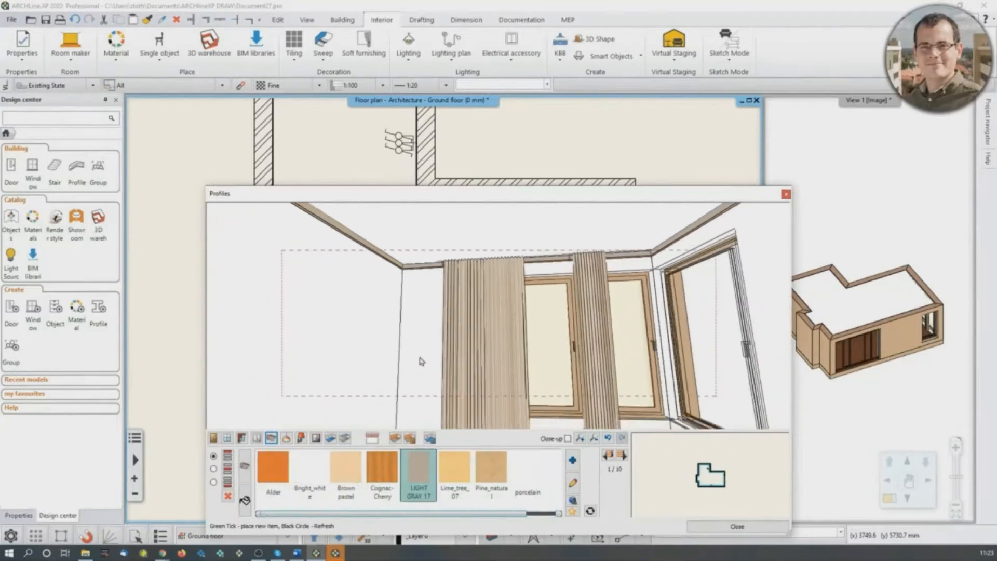
- For the floor-level profile, search the profile library for "skirting_board" and choose skirting_board_006
click(214, 482)
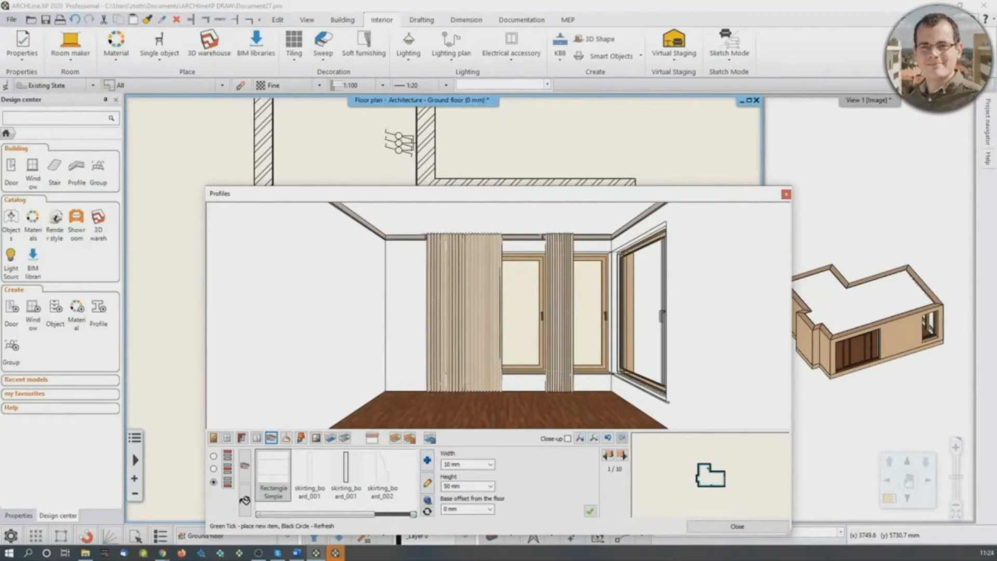
click(428, 462)
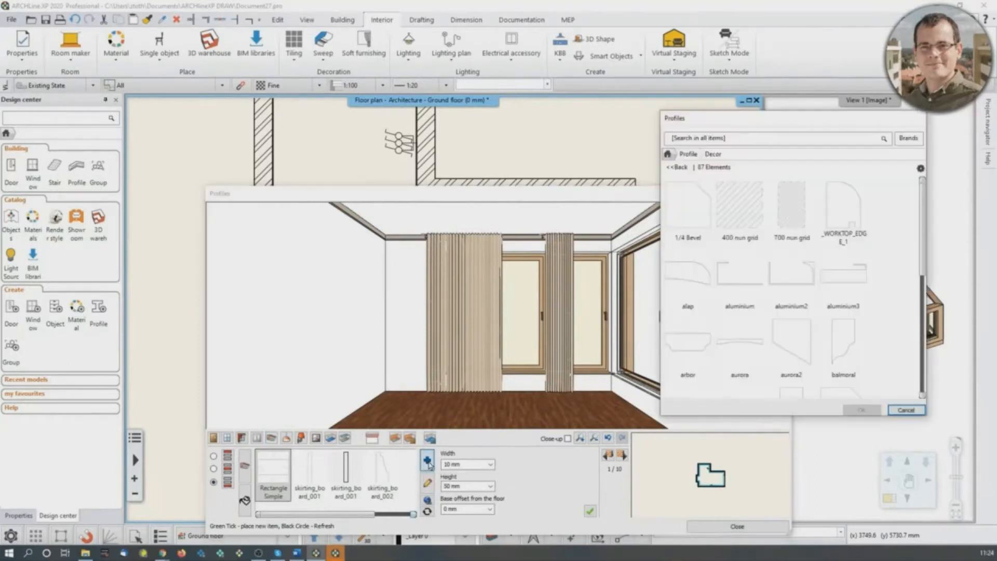
click(685, 154)
click(699, 139)
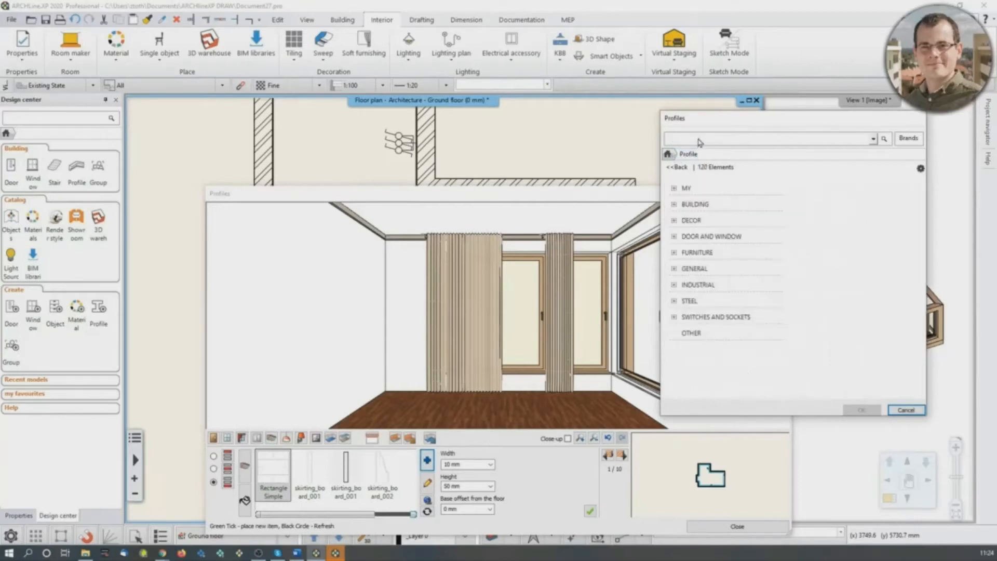
text(skirting_board)
key(Return)
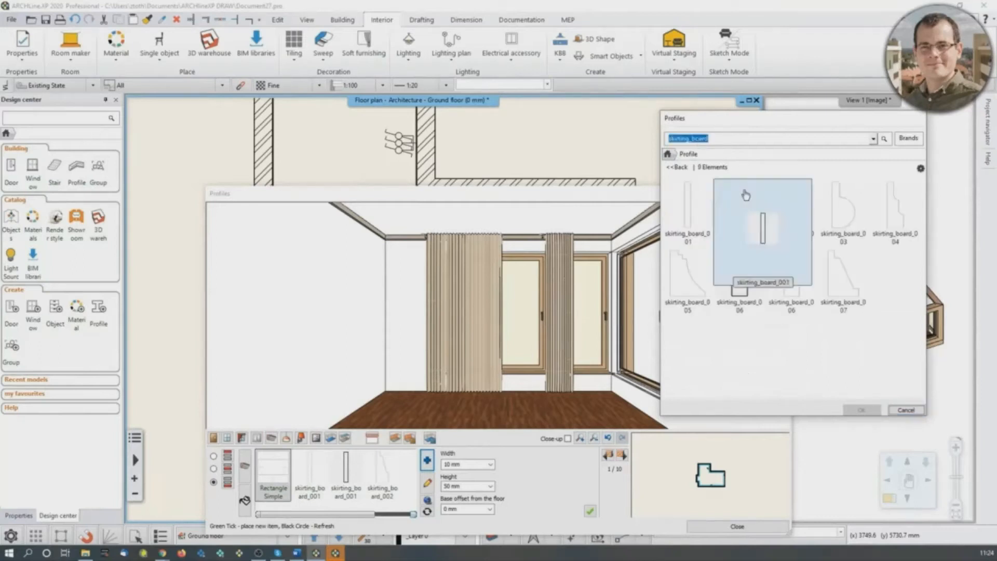
click(739, 278)
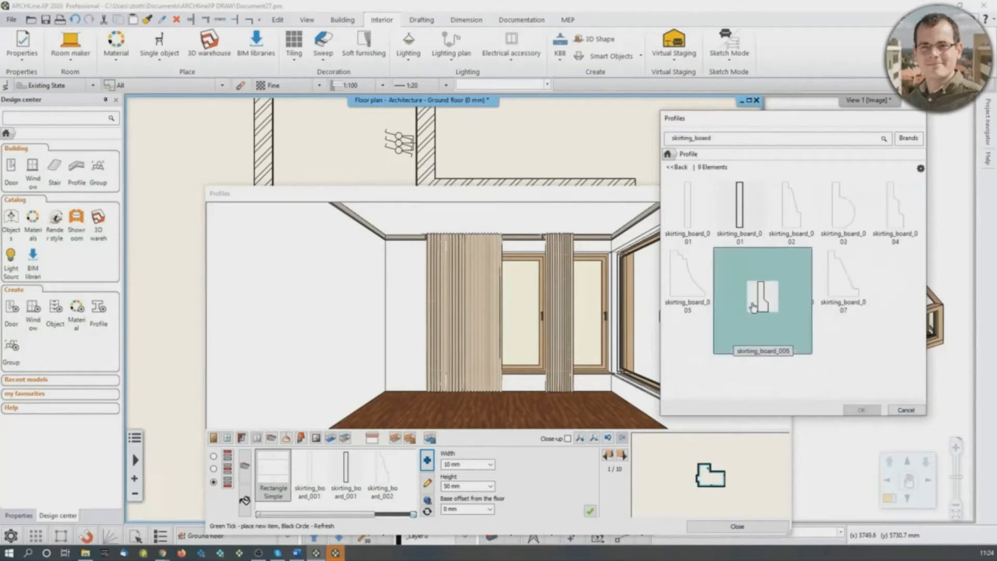
click(861, 410)
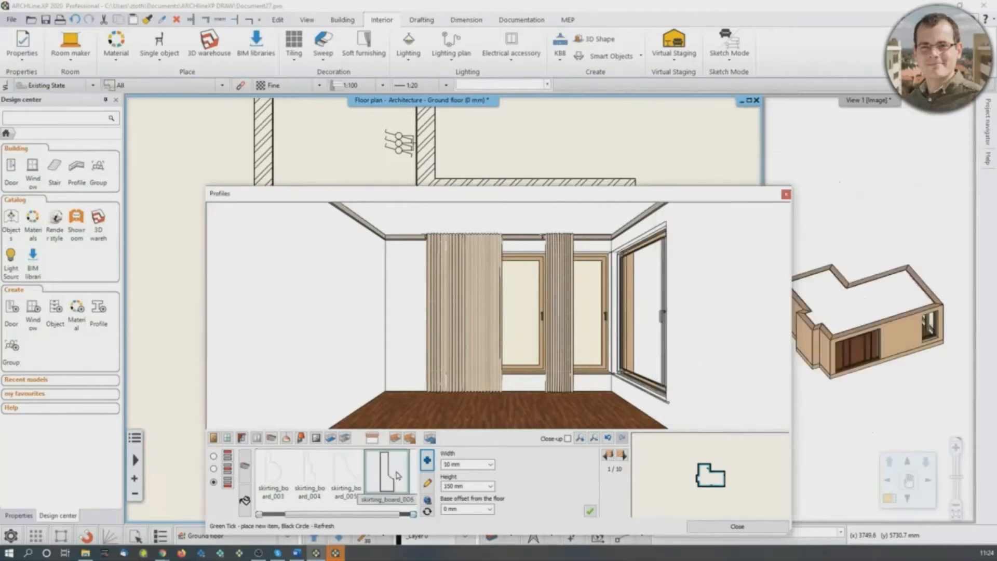
- Set the skirting board's width to 20 mm and place it around the room at 150 mm height
drag(445, 465, 500, 492)
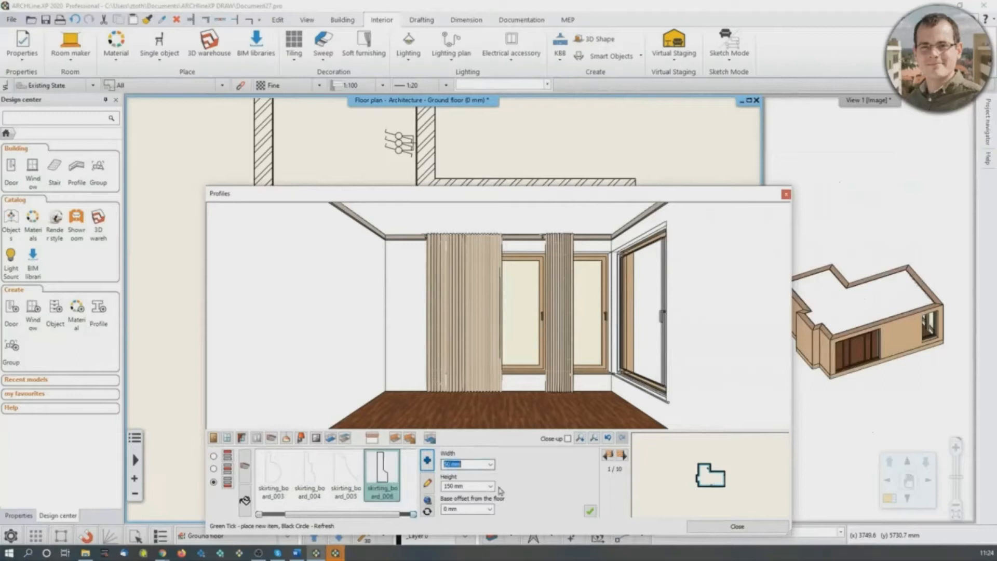
text(3)
click(590, 512)
middle_drag(393, 286, 392, 263)
scroll(391, 264, up, 3)
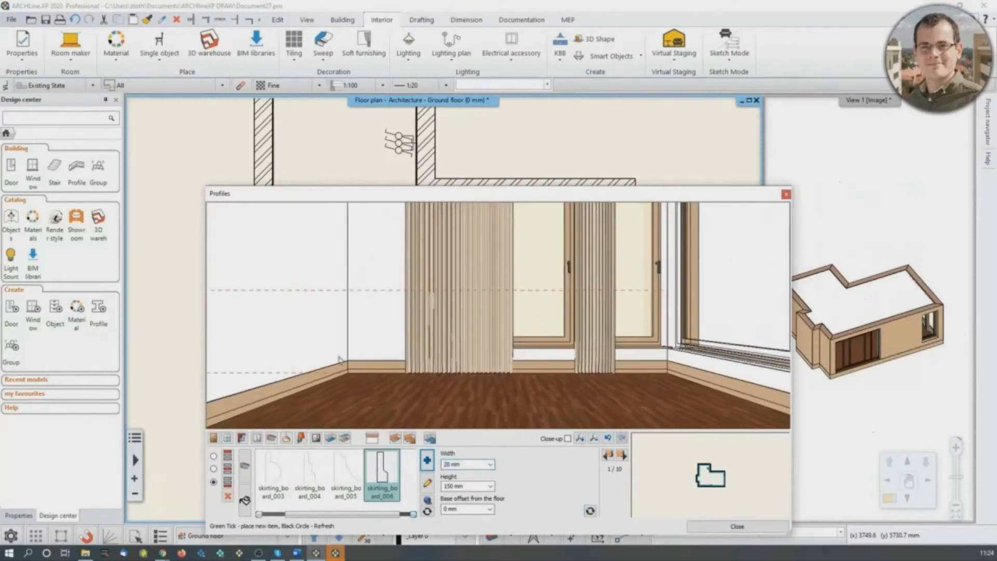
- Apply the LIGHT GRAY 17 material to the skirting board
click(245, 501)
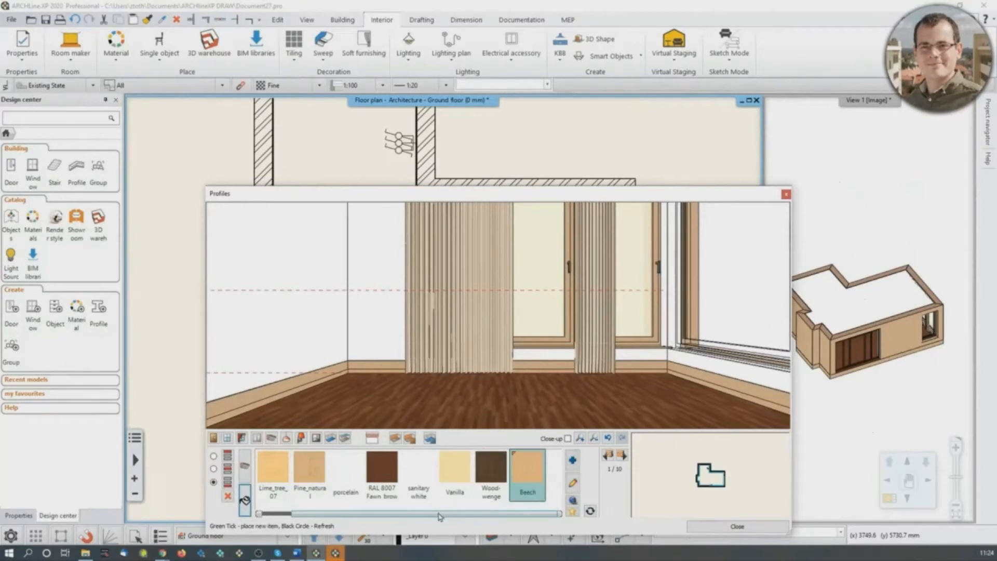
drag(440, 513, 408, 514)
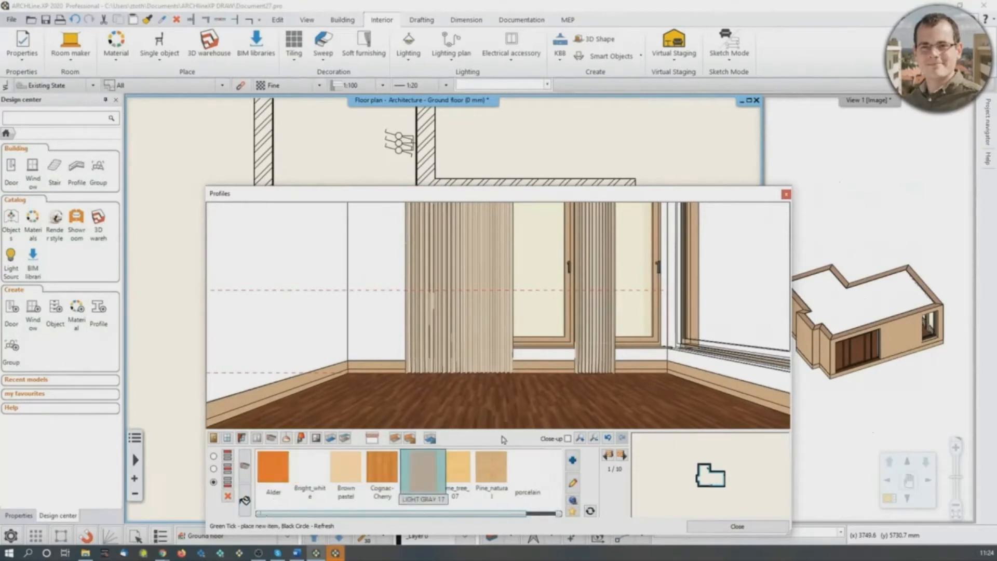
scroll(491, 343, down, 5)
middle_drag(489, 340, 563, 340)
middle_drag(512, 384, 430, 389)
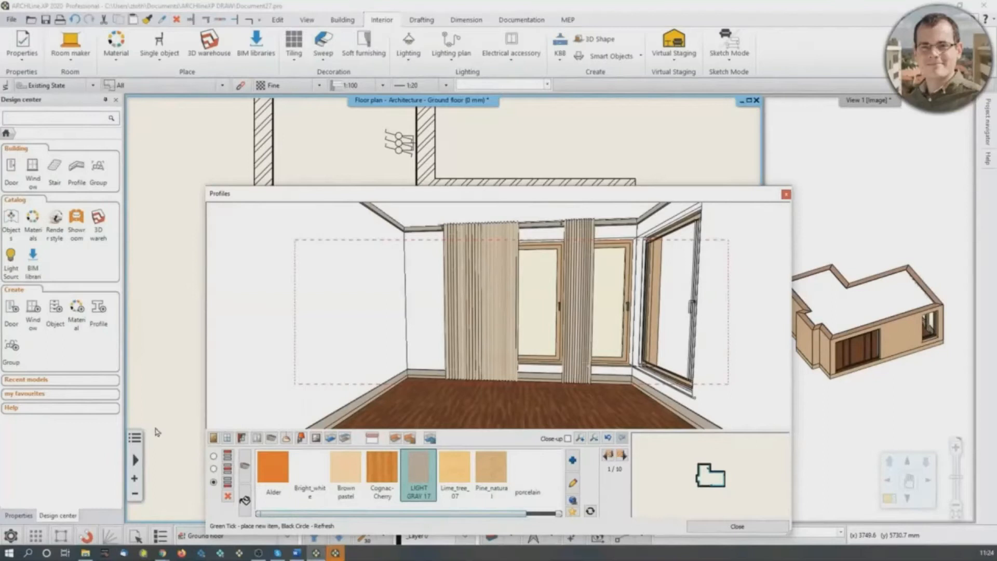
click(163, 553)
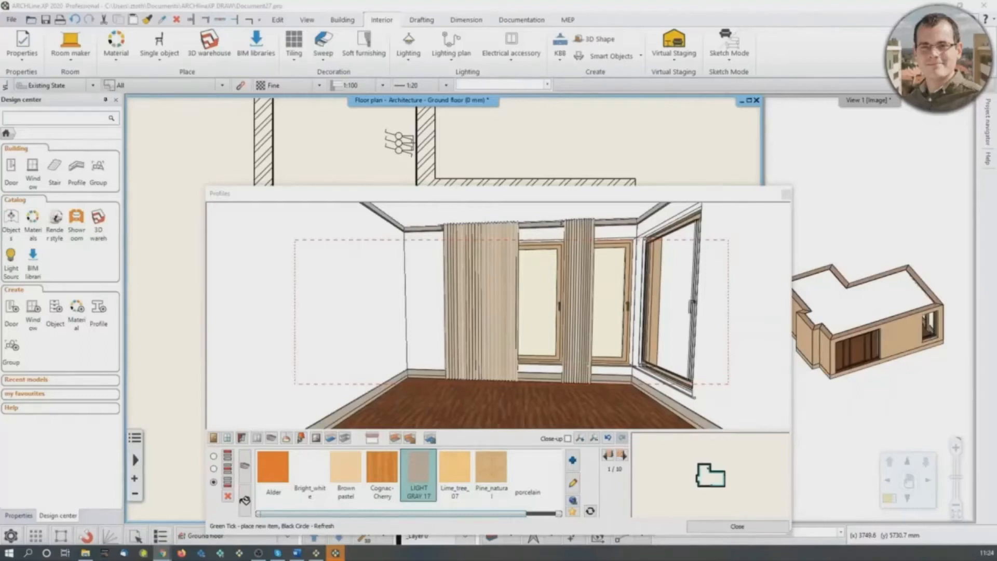
middle_drag(497, 279, 530, 229)
middle_drag(534, 334, 532, 268)
scroll(533, 271, down, 2)
scroll(532, 271, up, 1)
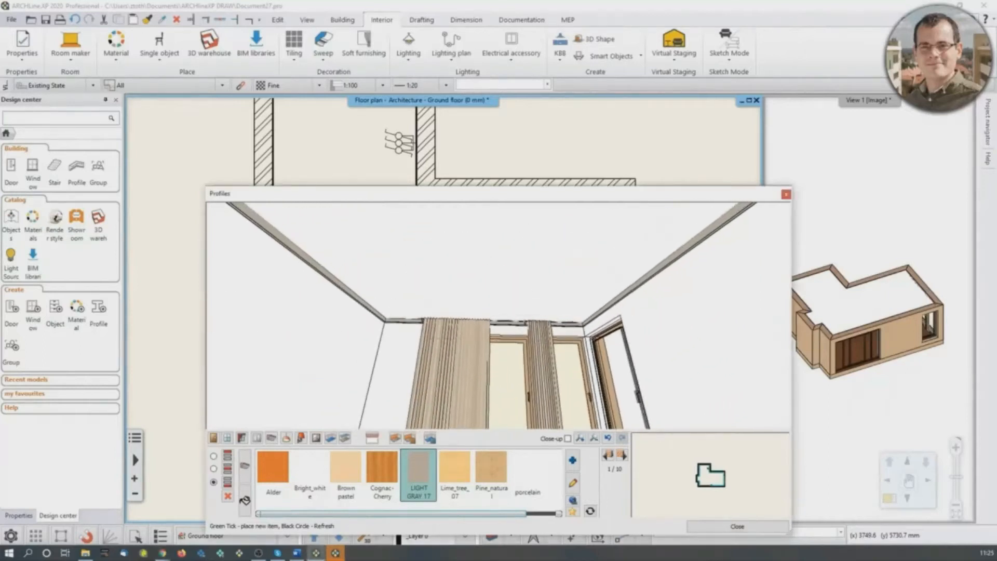
- Switch to ceiling lamps, search the whole object library for "deltalight" and choose the Deltalight fuggo lampe
click(287, 437)
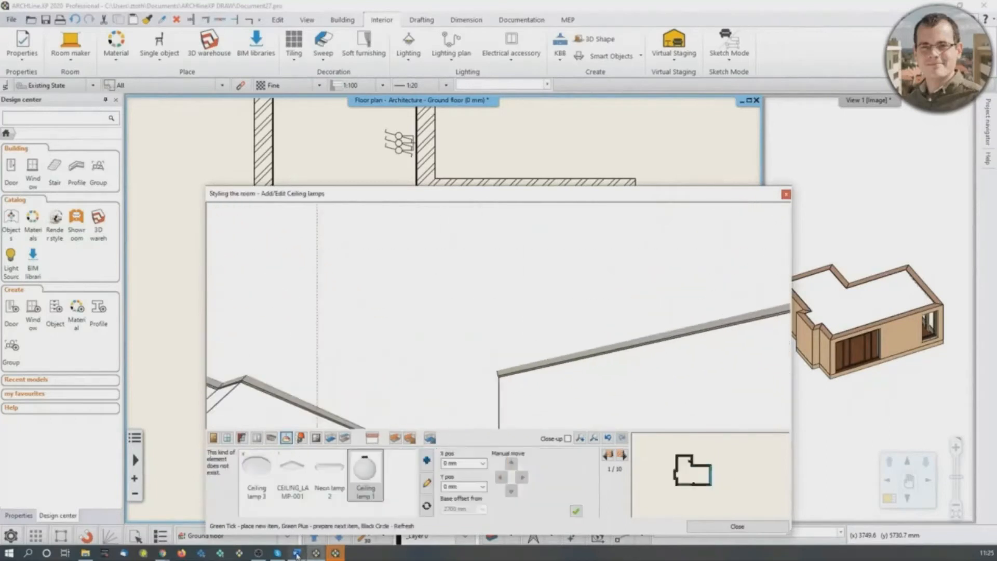
mouse_move(297, 554)
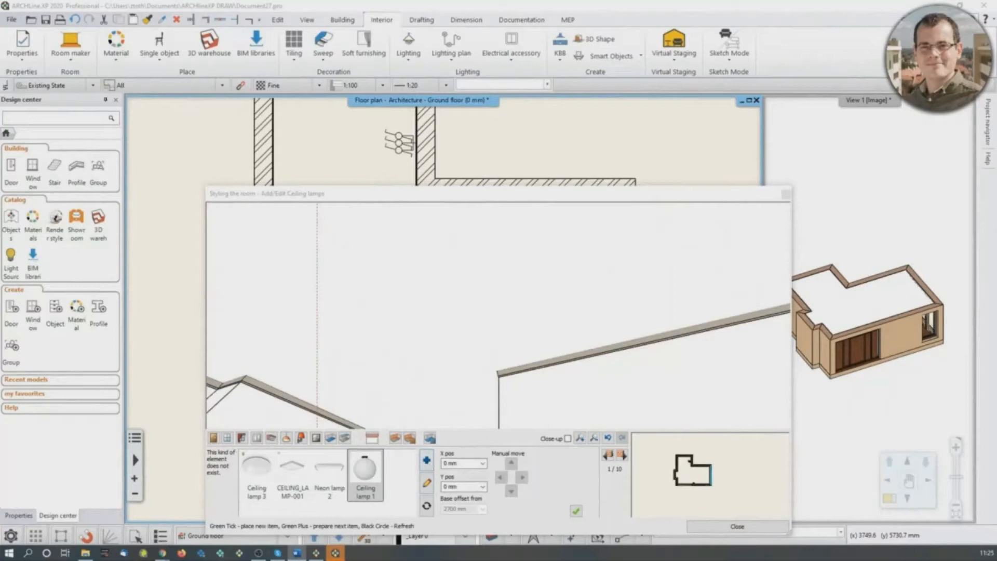
click(426, 460)
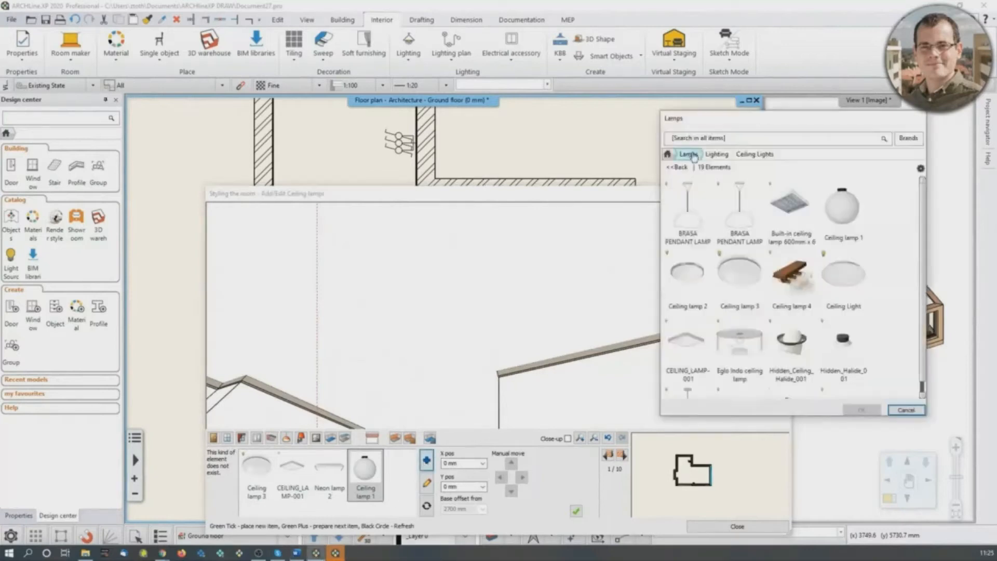
click(688, 158)
click(688, 155)
click(694, 139)
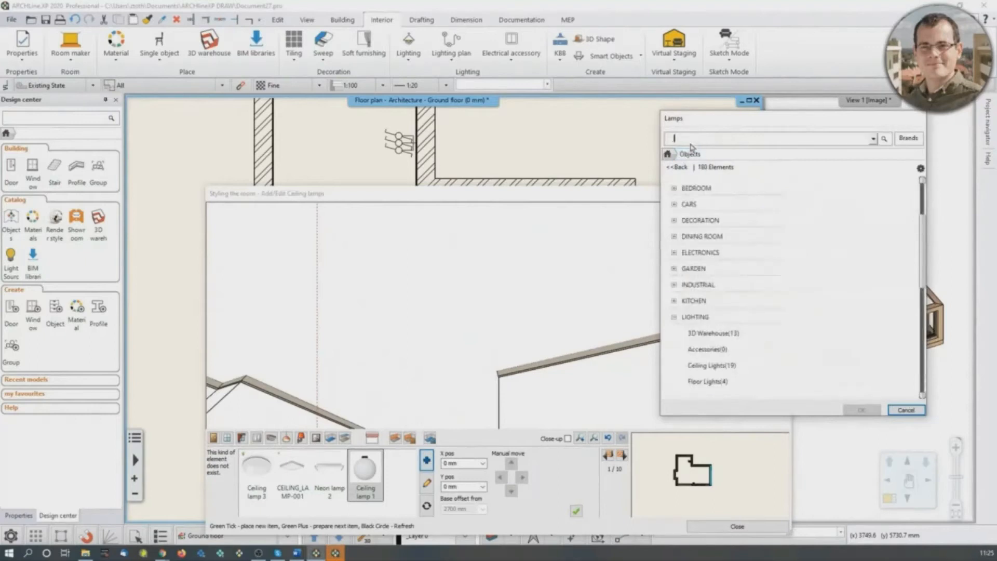
text(deltalight)
key(Return)
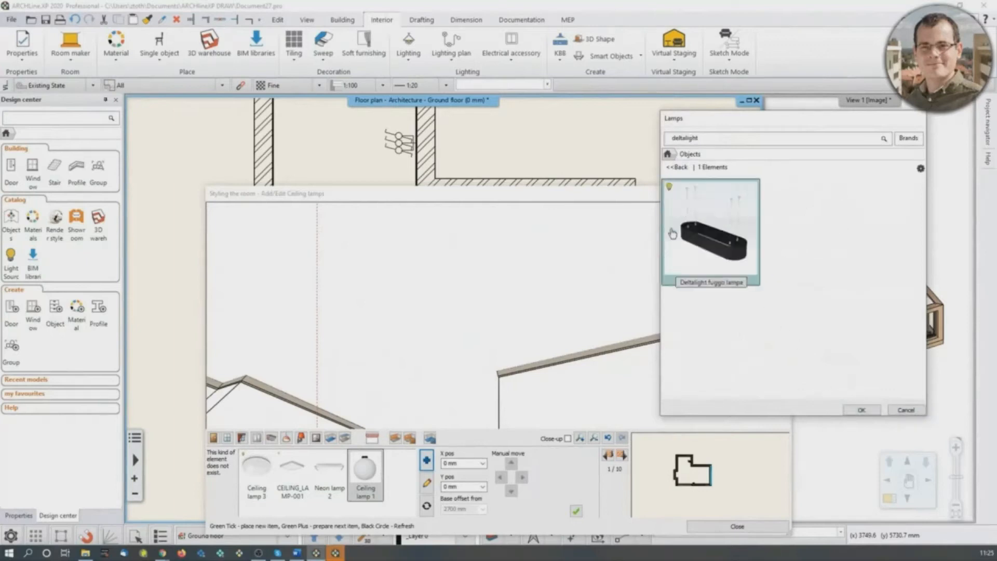
mouse_move(703, 246)
click(861, 410)
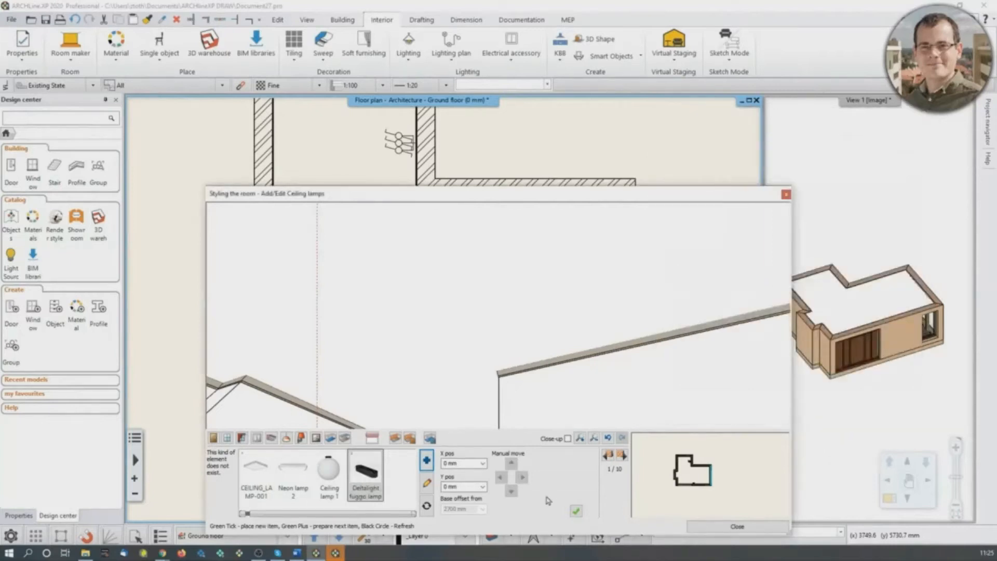
- Set the lamp's X position to -1800 mm and place it on the ceiling
click(450, 463)
text(3)
click(575, 512)
middle_drag(337, 370, 362, 374)
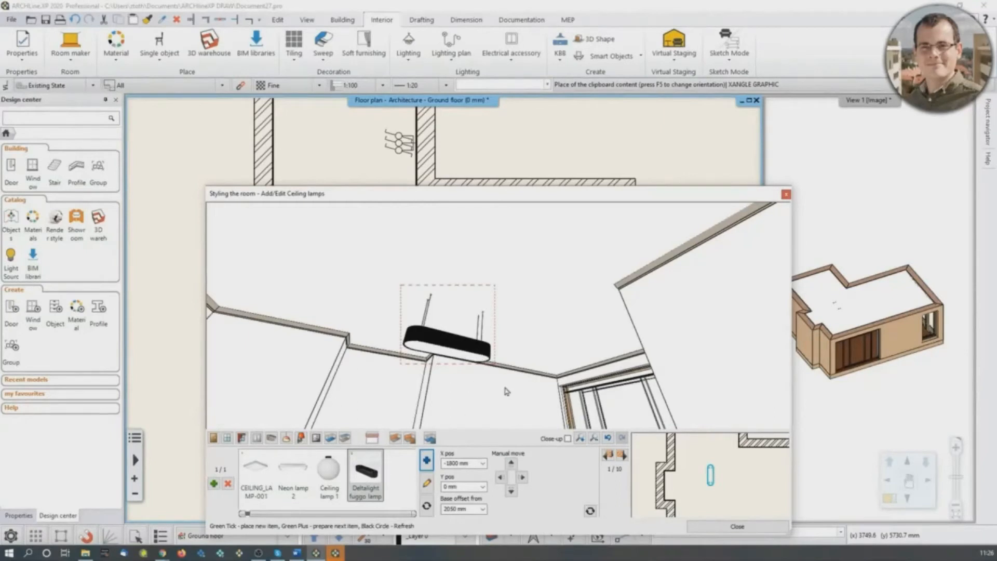
- Prepare another ceiling lamp, search the whole object library for "grid in 2" and choose the GRID IN 2 lamp
middle_drag(462, 401, 464, 364)
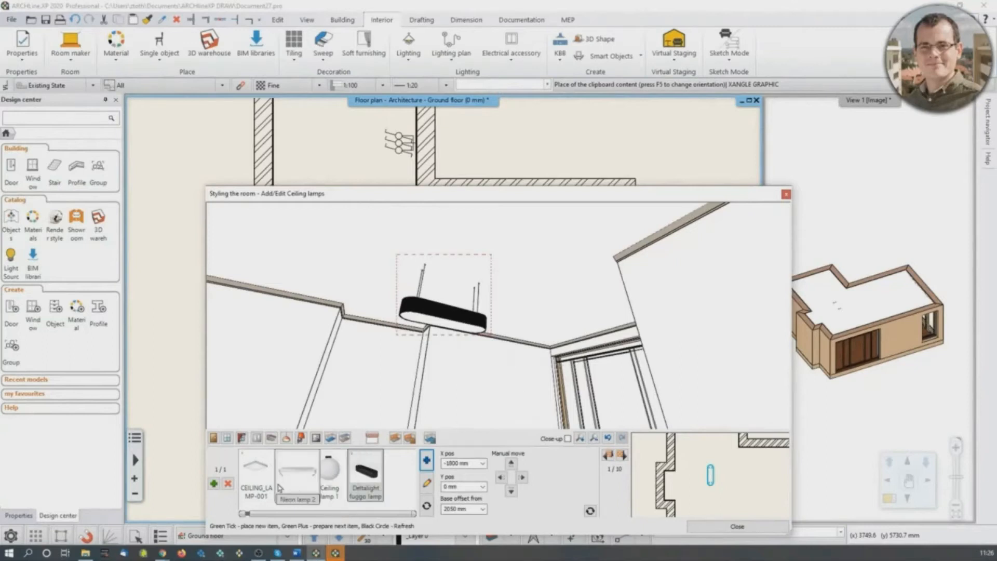
drag(540, 260, 529, 282)
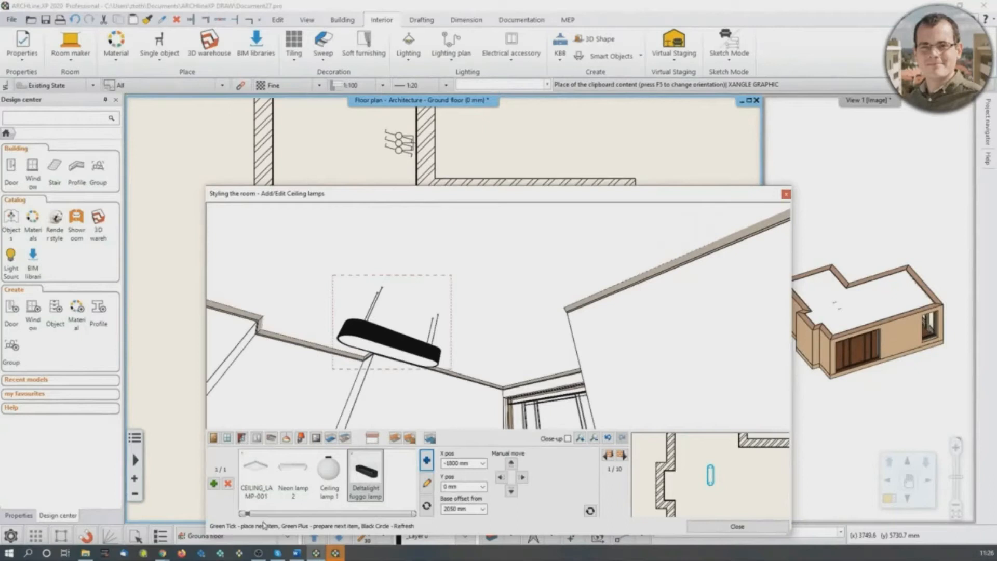
click(355, 501)
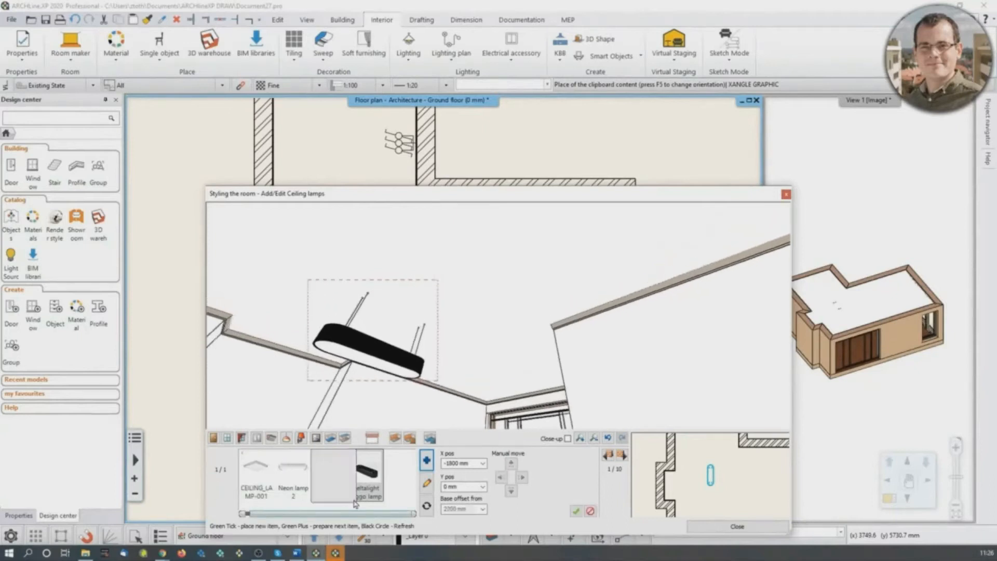
click(428, 461)
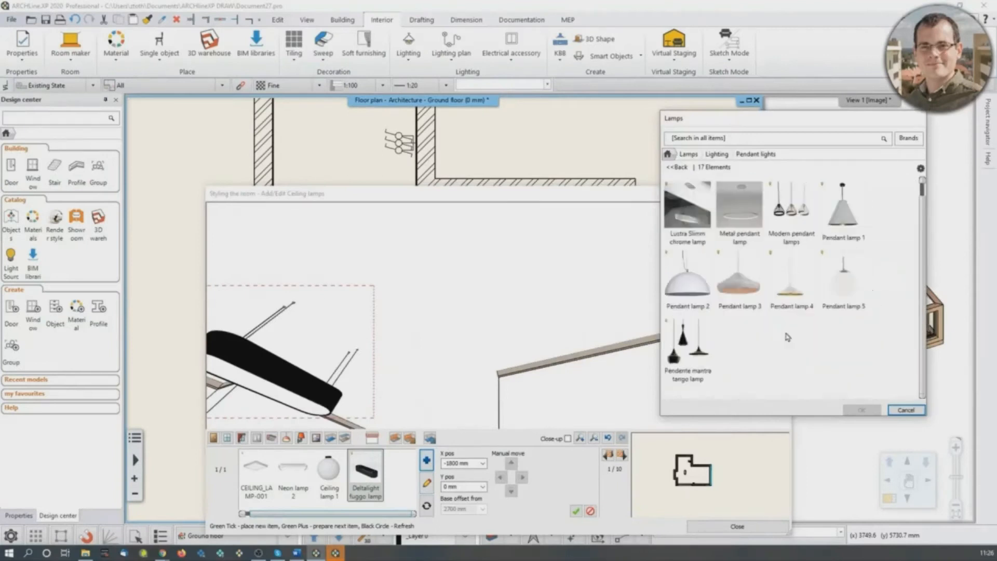
click(690, 155)
click(725, 139)
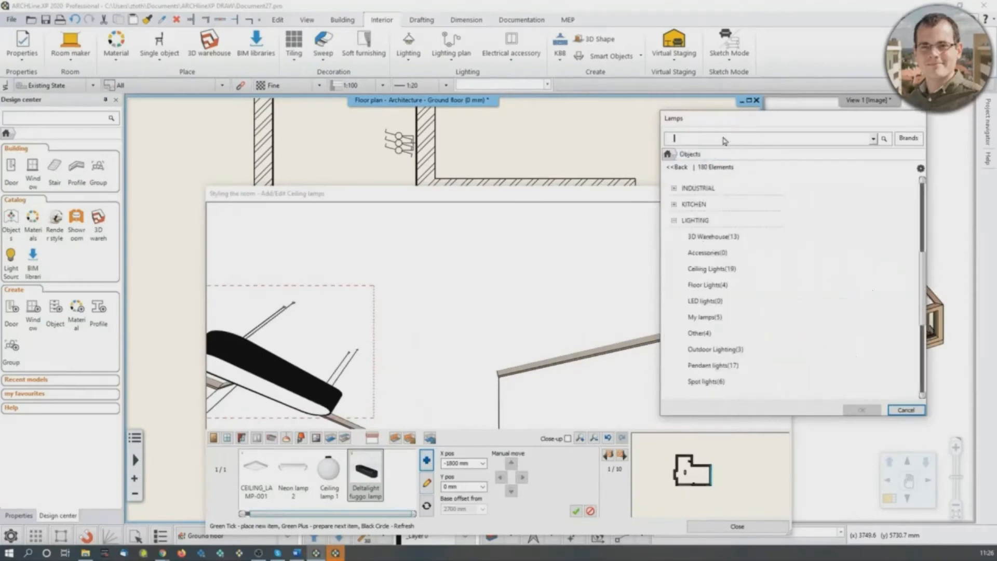
text(gl)
key(Return)
click(704, 216)
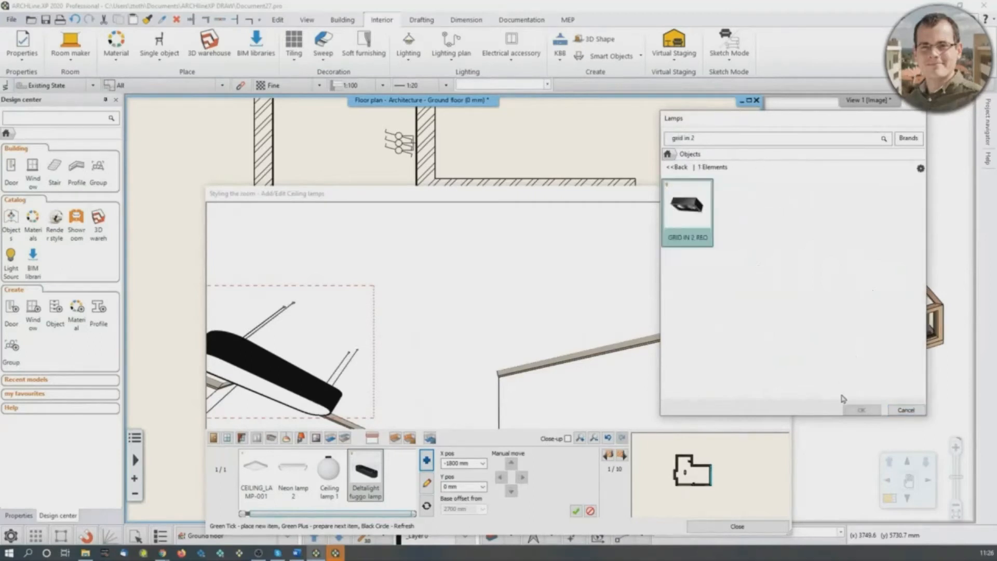
click(860, 411)
- Set the lamp's X position to 0 mm, place it on the ceiling and close the room styling dialog
click(453, 466)
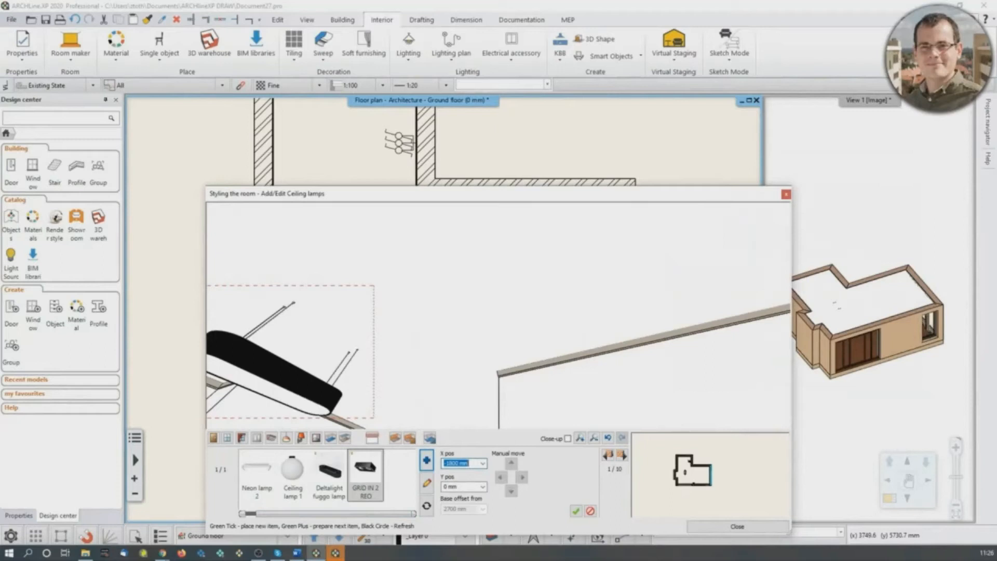
text(0)
click(576, 511)
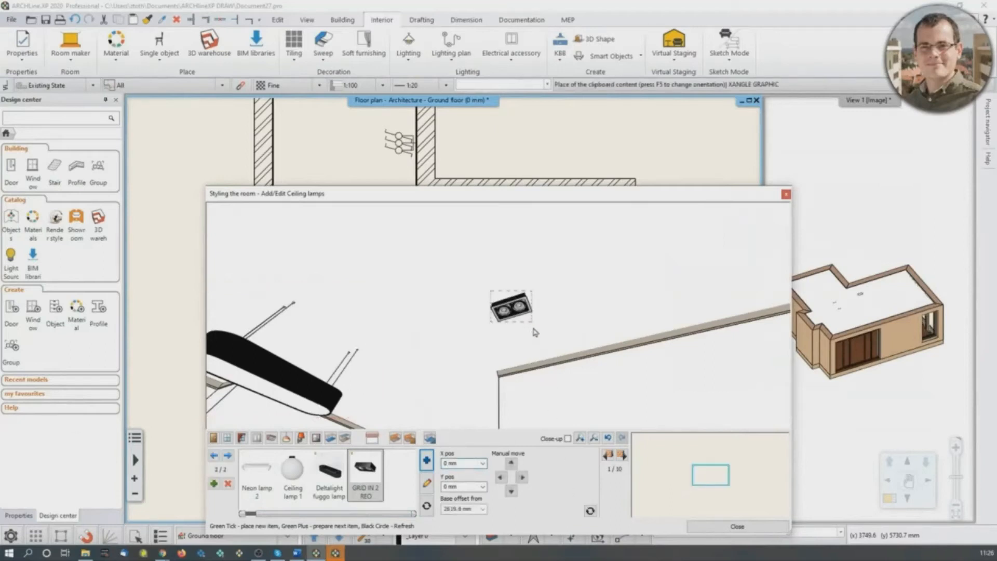
middle_drag(532, 328, 620, 266)
middle_drag(567, 309, 453, 371)
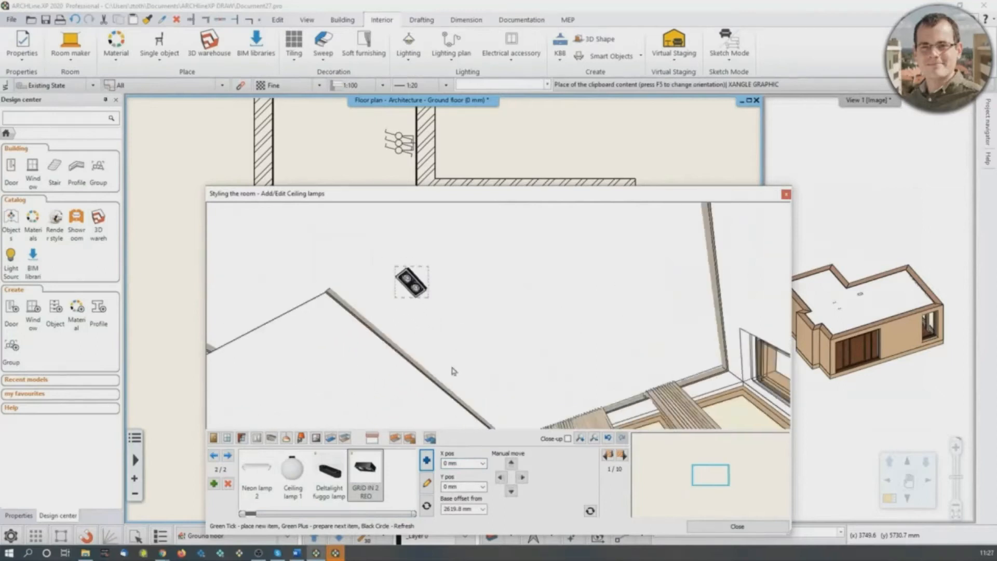
middle_drag(542, 301, 420, 338)
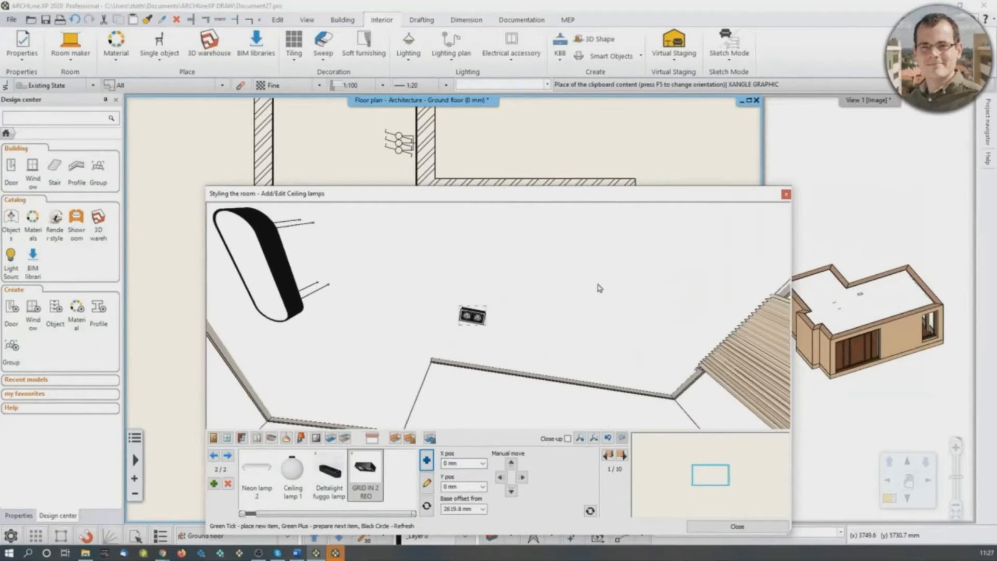
click(737, 526)
- Start a Matrix copy of the small rectangular ceiling lamp, using the midpoint of its short side as base point
scroll(437, 271, up, 2)
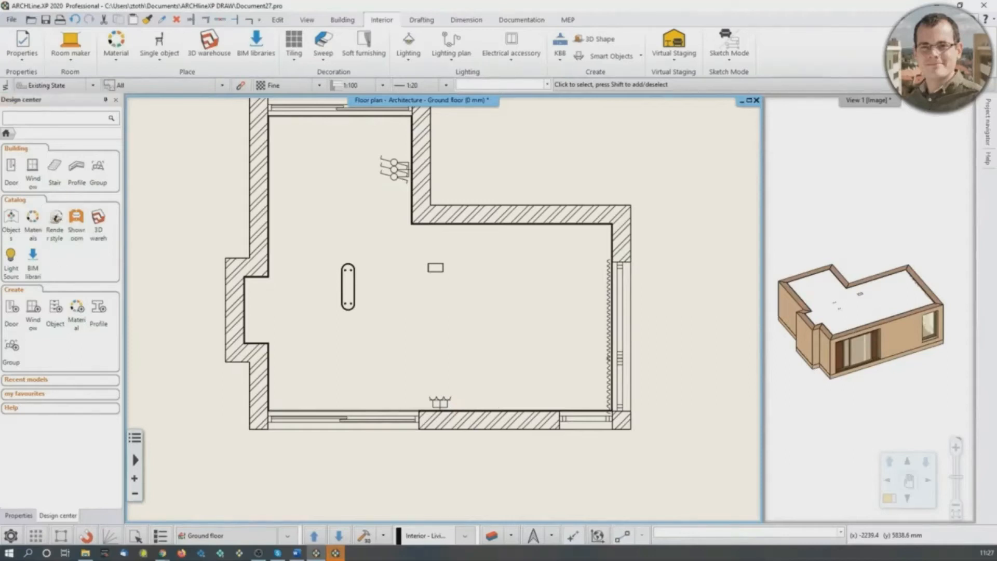
key(alt+Tab)
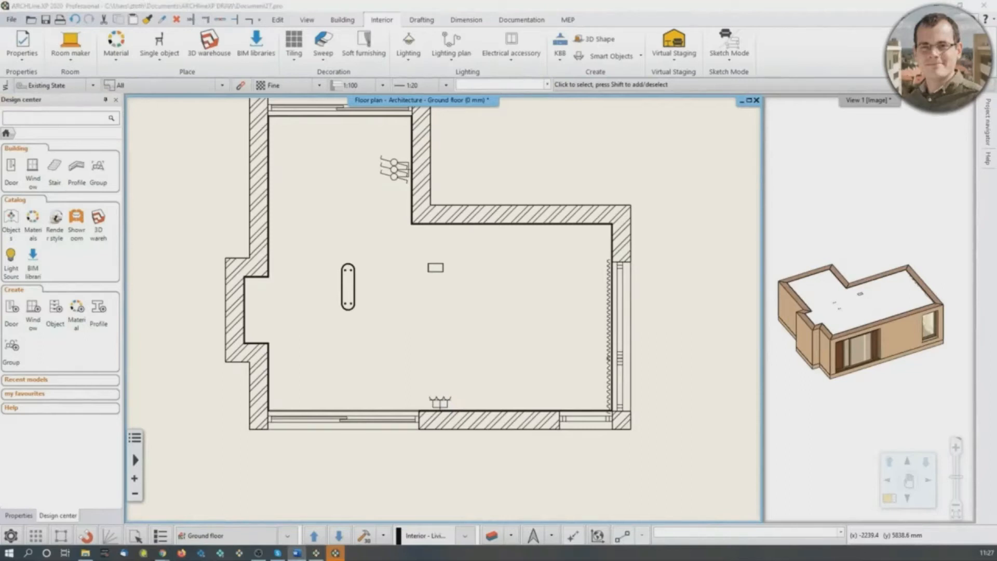
key(alt+Tab)
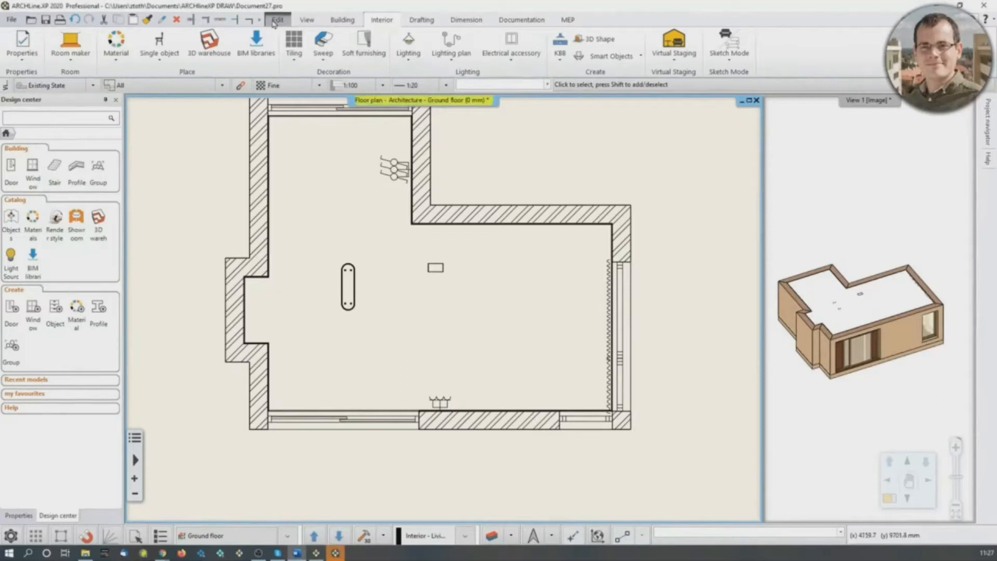
click(275, 19)
click(230, 60)
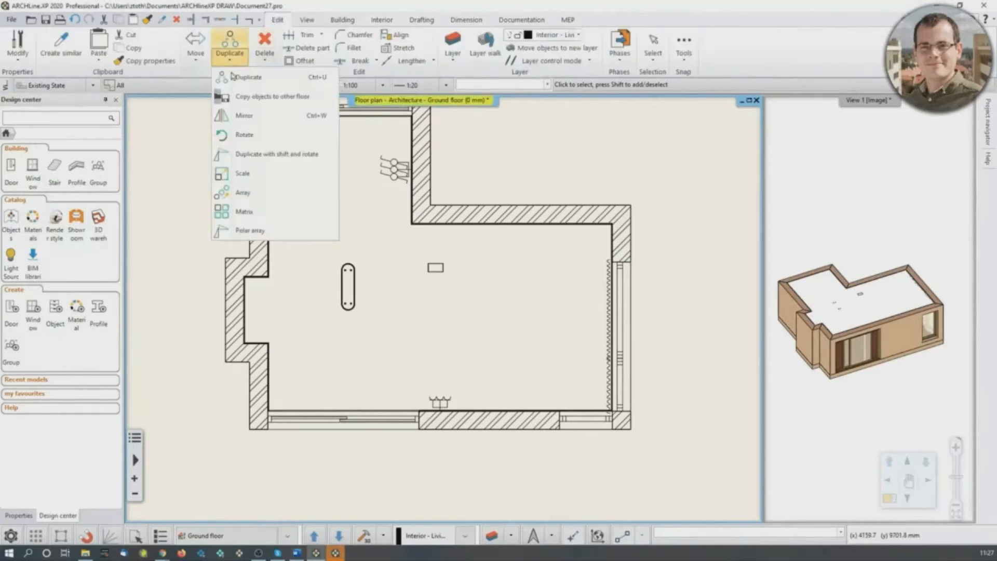
click(233, 213)
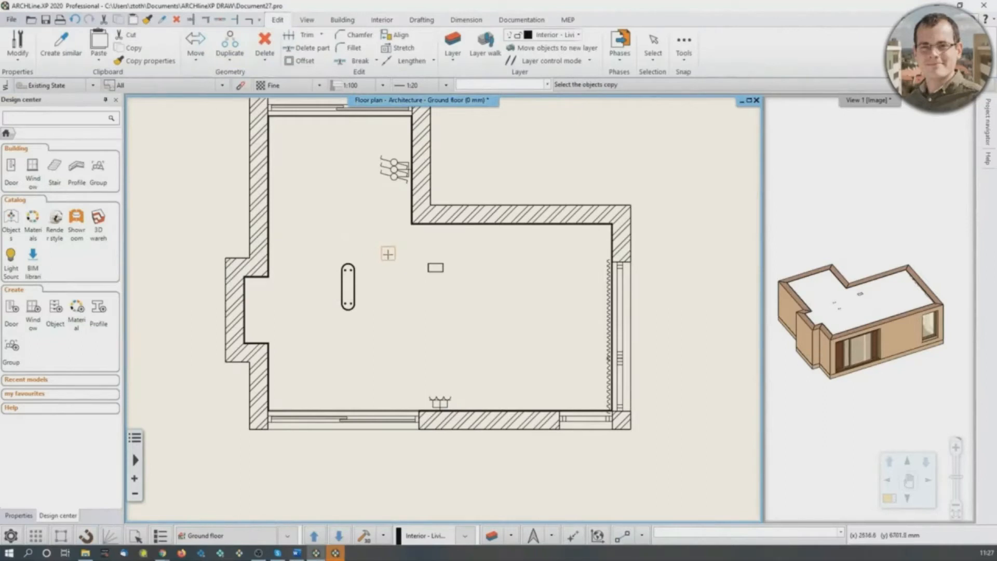
click(436, 266)
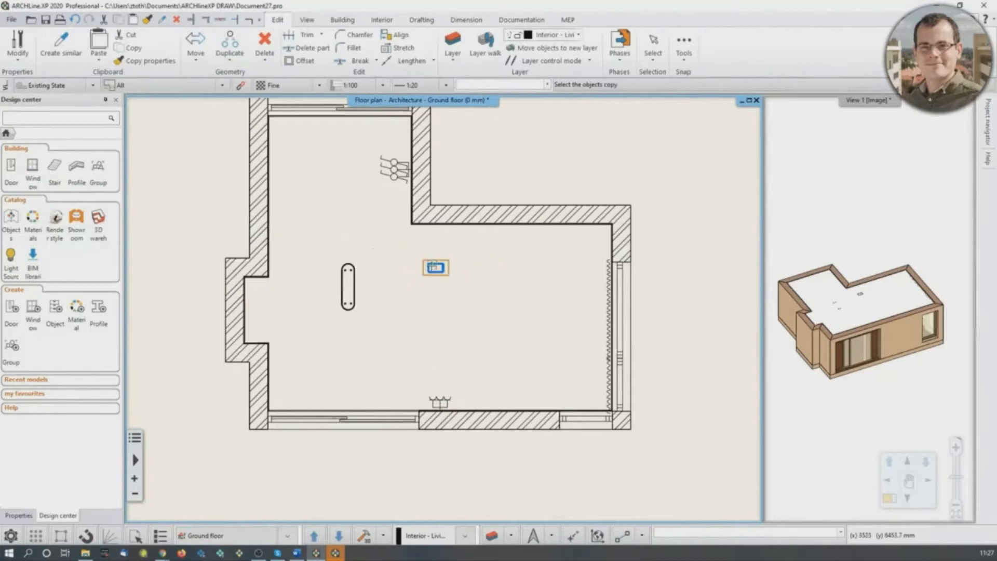
scroll(436, 267, up, 4)
click(427, 300)
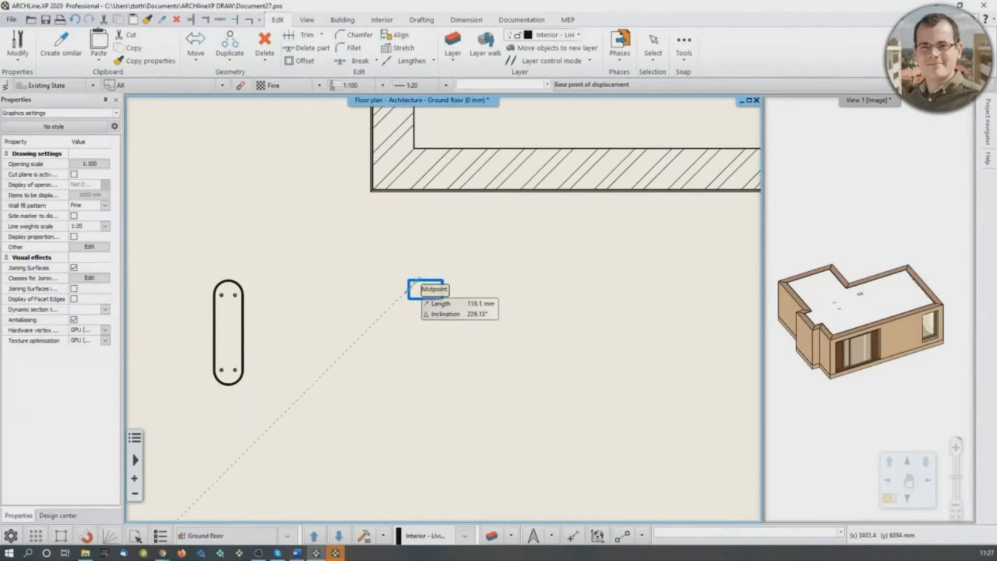
click(409, 290)
- Set the matrix to 3 horizontal by 2 vertical with shifts of 1500 mm and -850 mm, and place the copies along the horizontal direction
drag(499, 199, 583, 151)
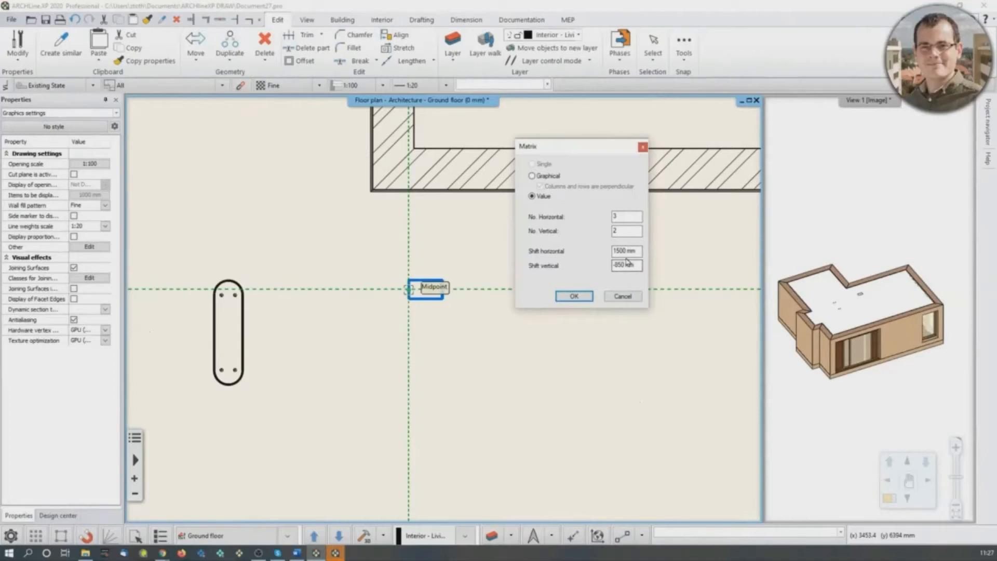
click(573, 296)
scroll(445, 308, down, 2)
scroll(426, 299, down, 1)
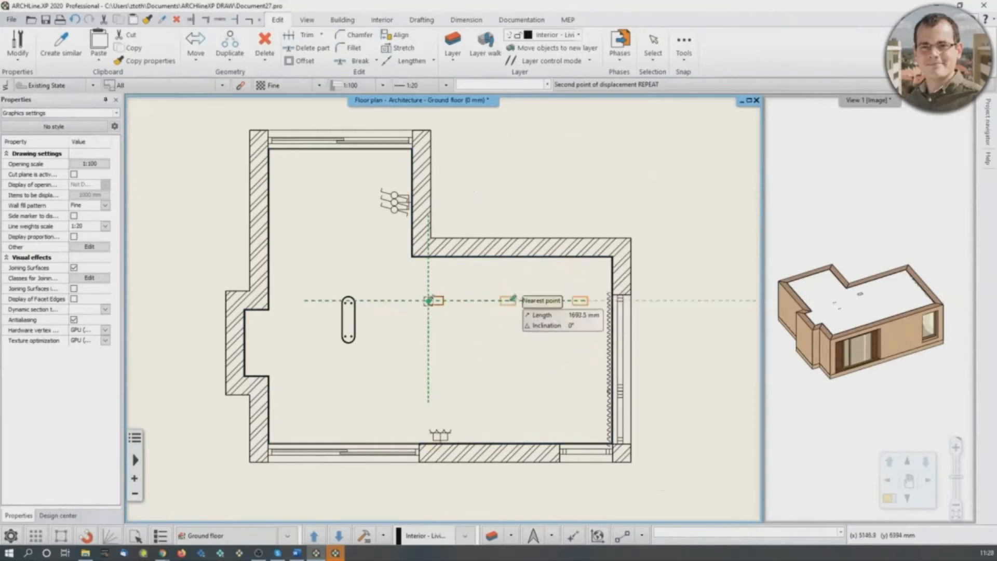
click(531, 300)
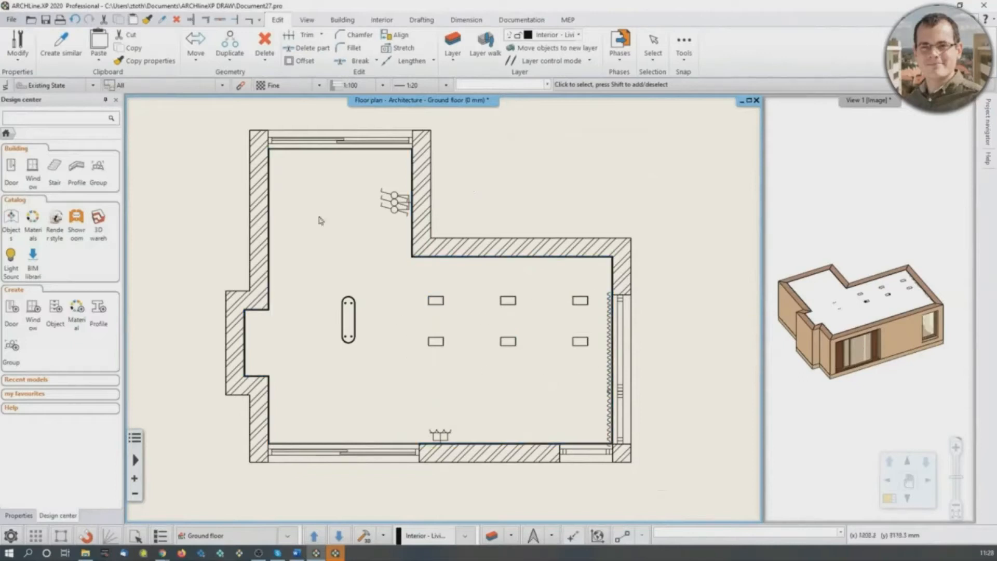
- Reopen Room maker for the room and go to wall 10 of 10
click(386, 21)
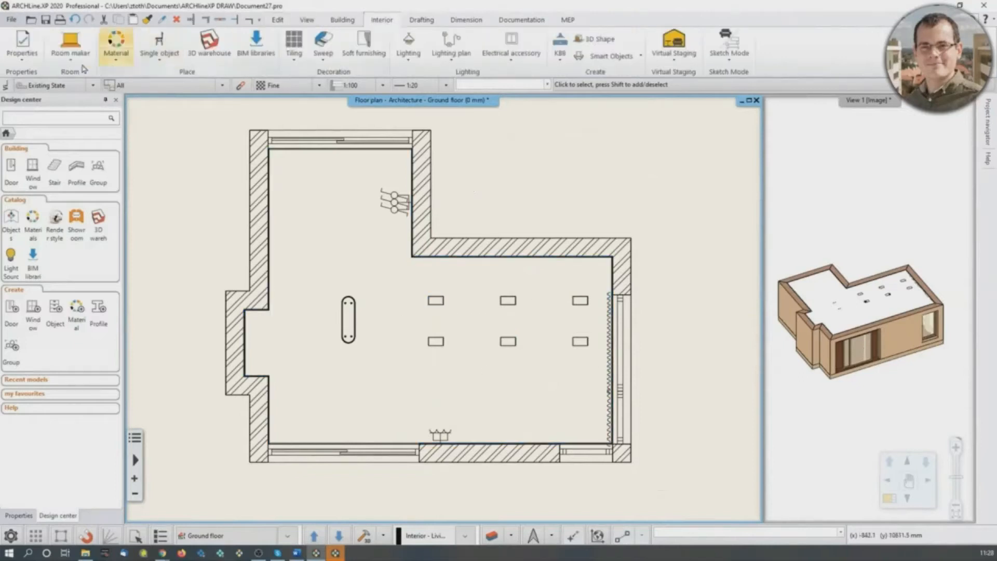
click(71, 42)
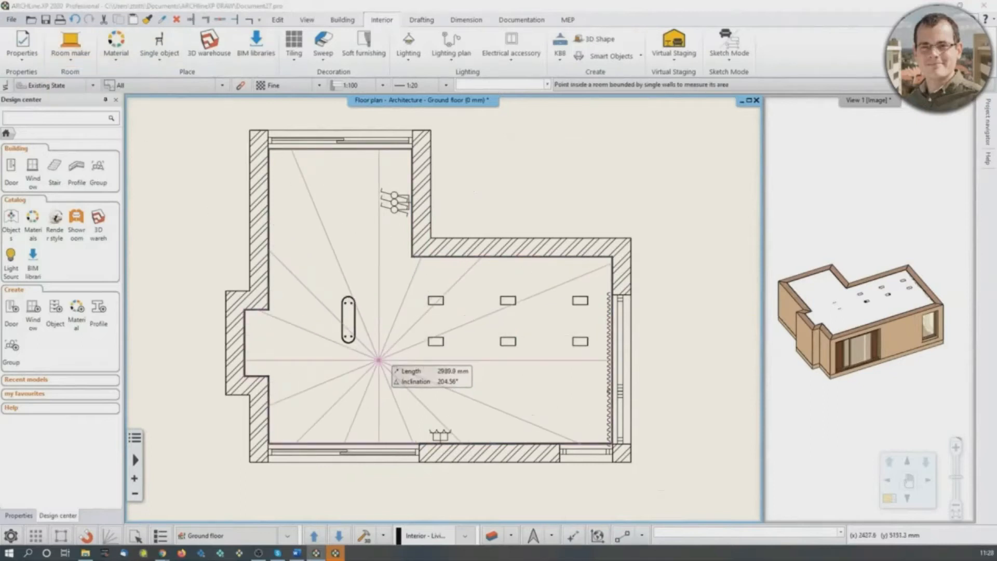
click(344, 362)
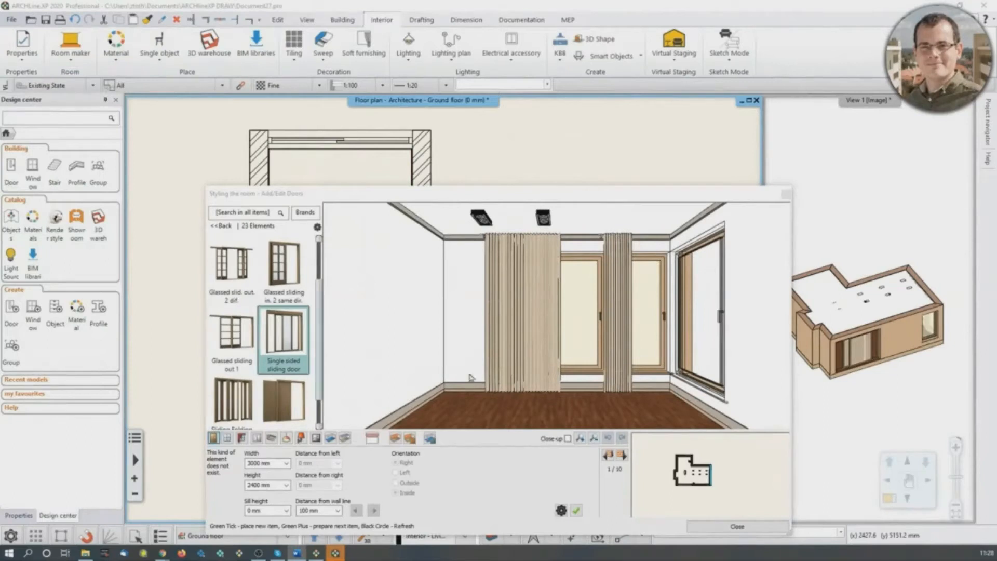
click(608, 456)
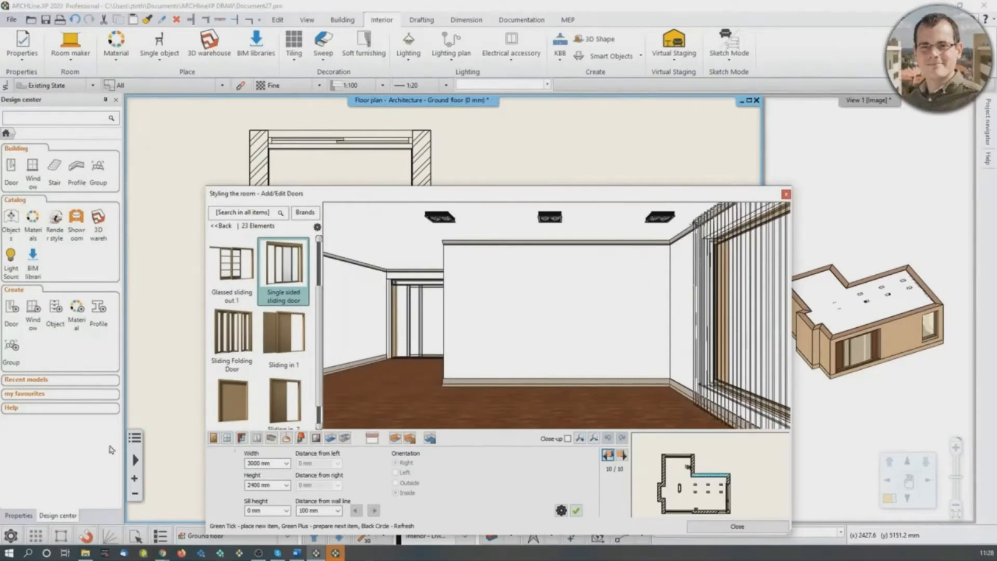
- Place the "wall lamp" model on this wall, 400 mm from the left with a base offset of 1500 mm
click(301, 437)
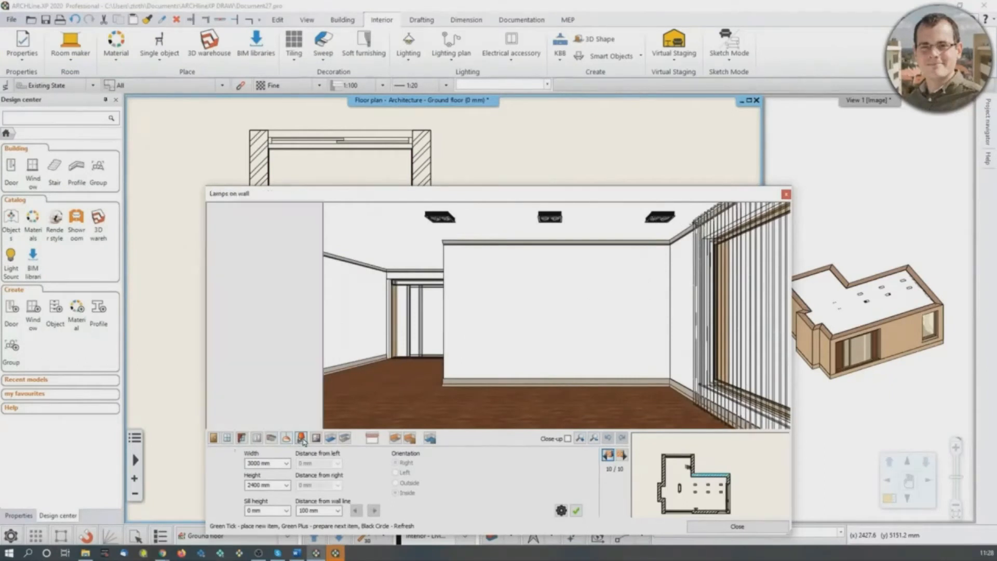
click(293, 472)
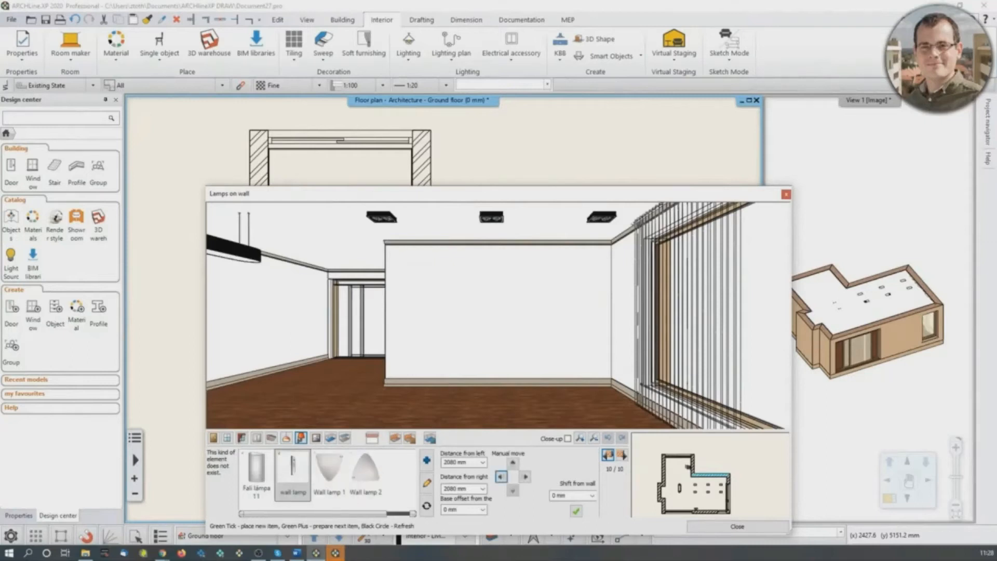
click(451, 488)
click(452, 462)
text(400)
click(461, 513)
text(1500)
key(Return)
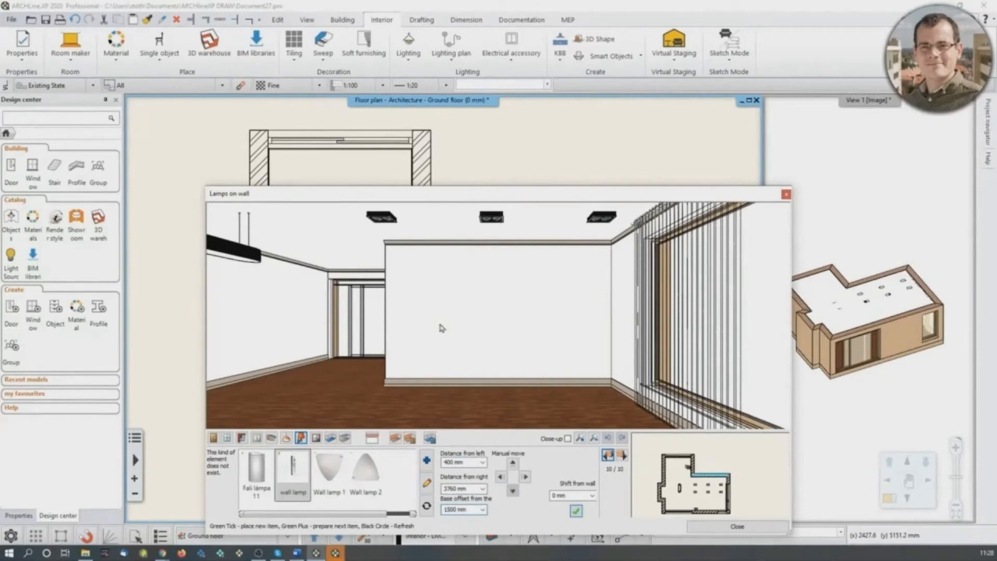
click(577, 511)
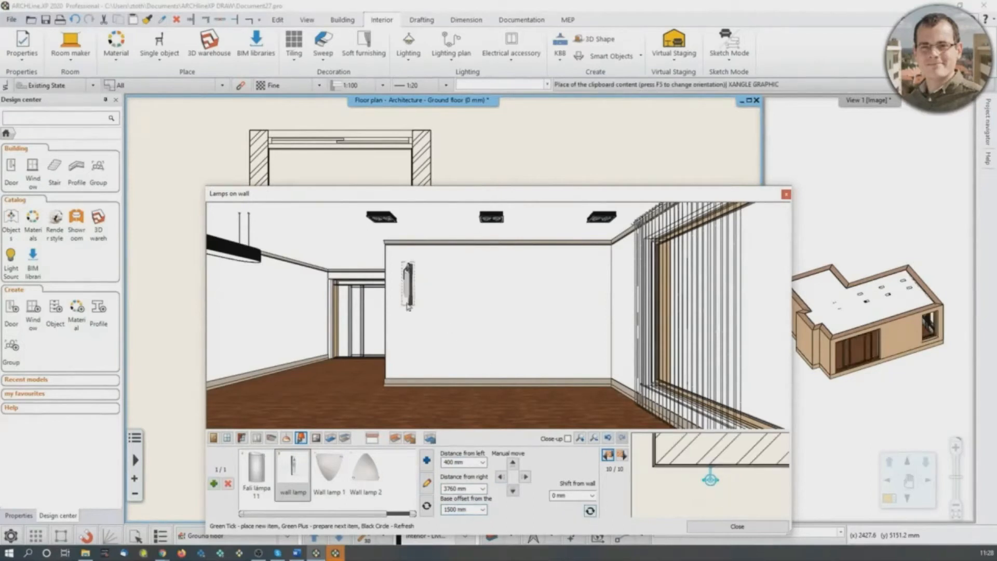
- Add a second "wall lamp" on the same wall, 1000 mm from the right
click(215, 484)
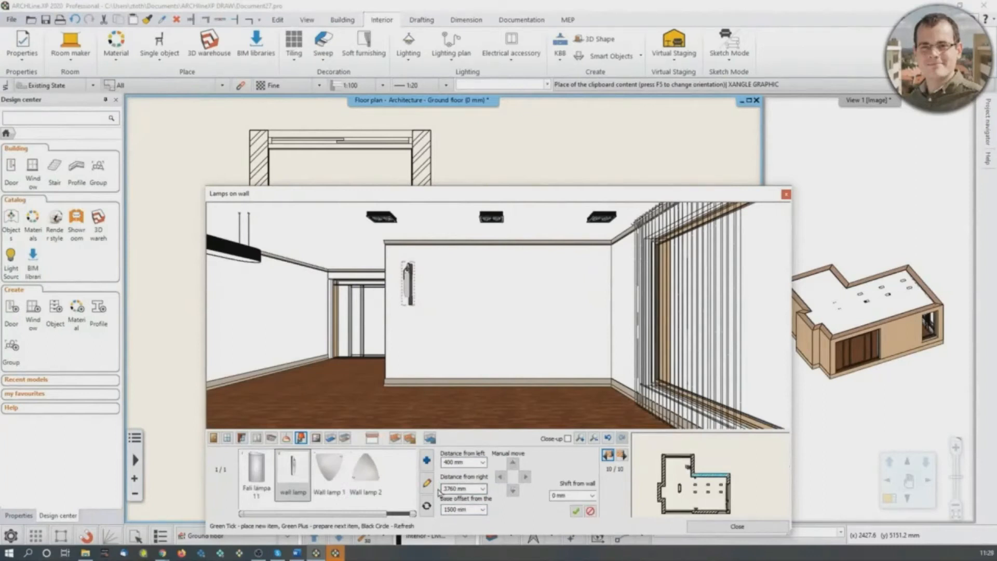
triple_click(459, 488)
text(1000)
click(576, 511)
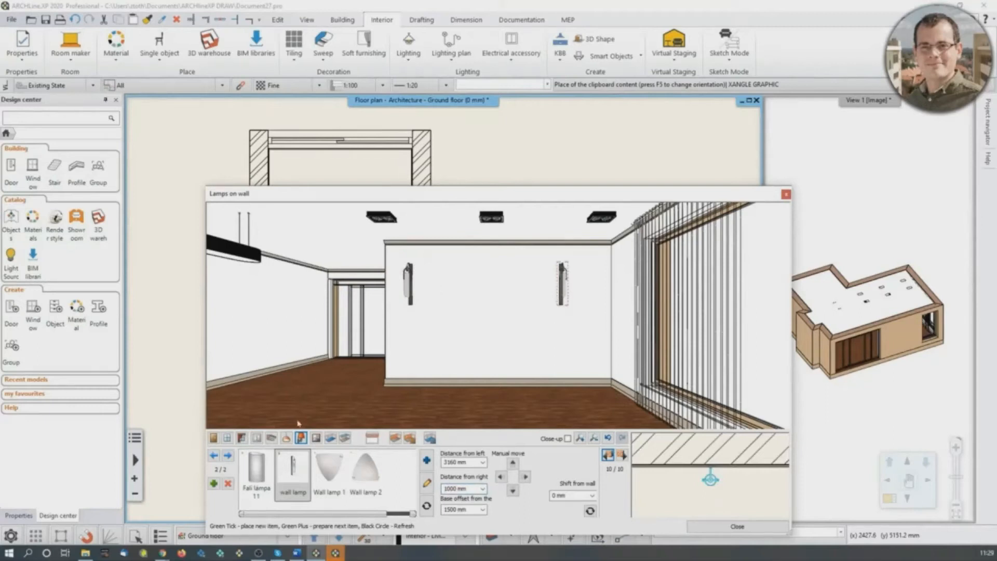
- Switch to wall pictures and go to the niche's back wall, wall 5 of 10
click(315, 439)
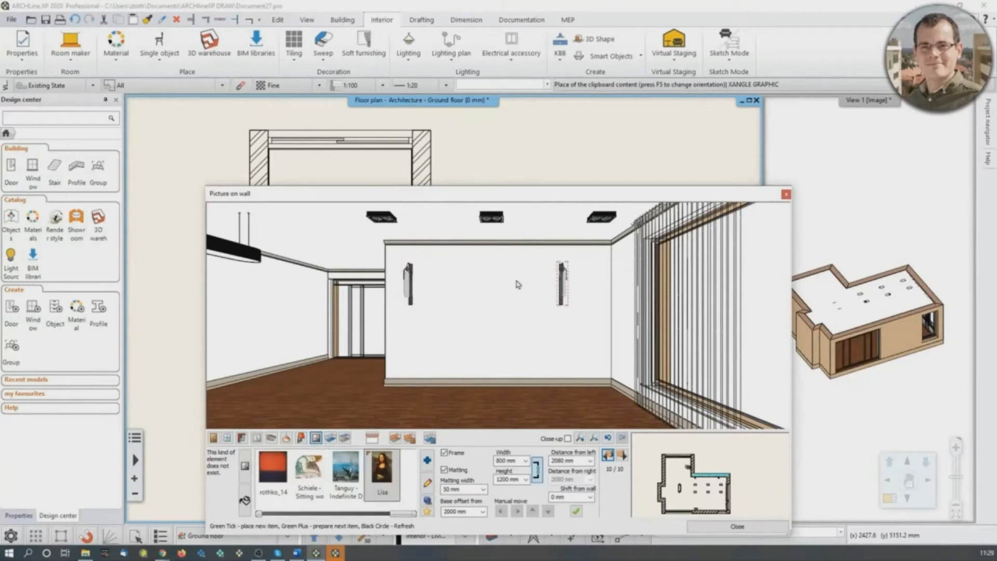
click(621, 456)
click(621, 456)
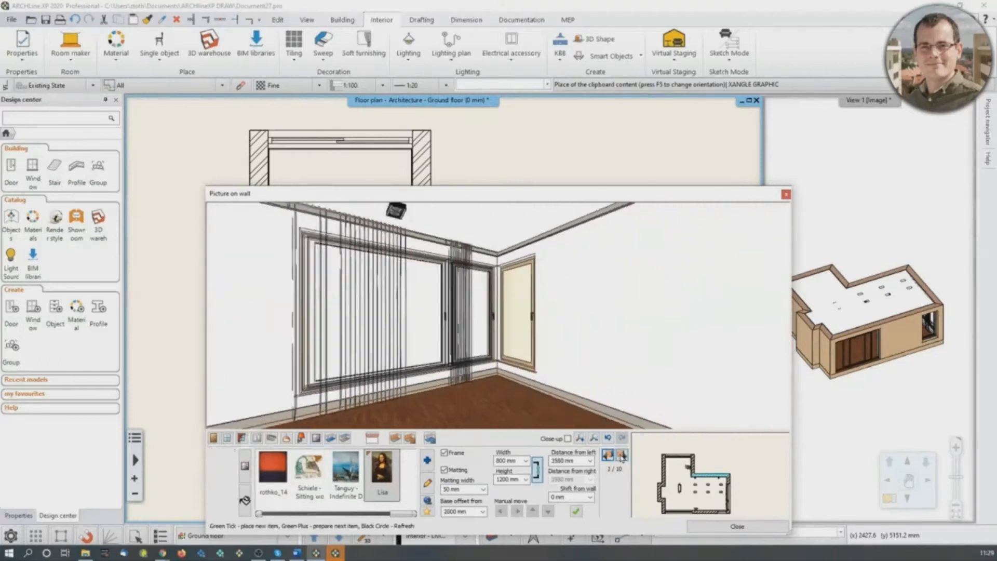
click(621, 456)
click(621, 456)
click(622, 456)
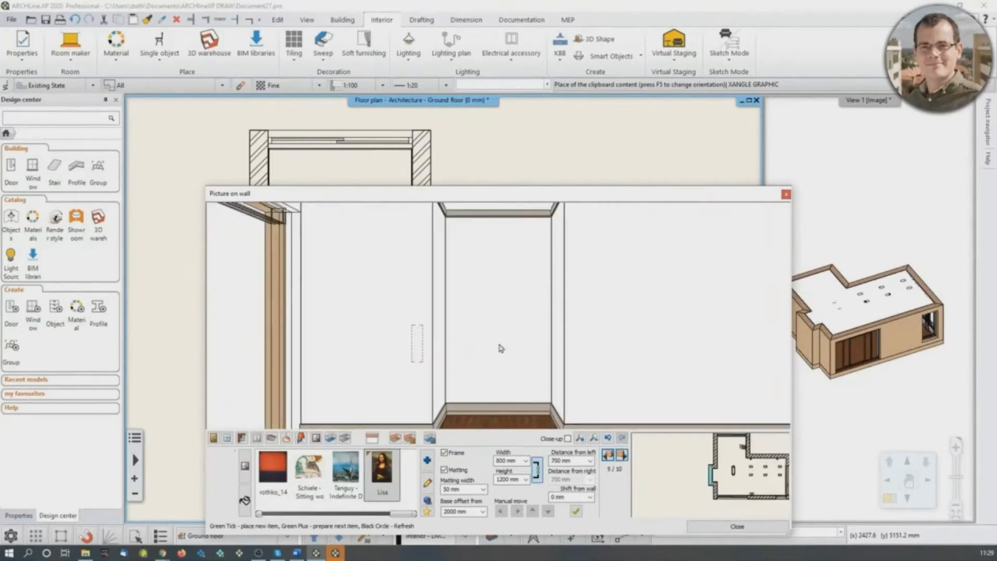
- Place the framed "Arunas Zilys" picture without matting, 1200 mm wide and 907 mm high, on the niche's back wall
drag(398, 518, 300, 518)
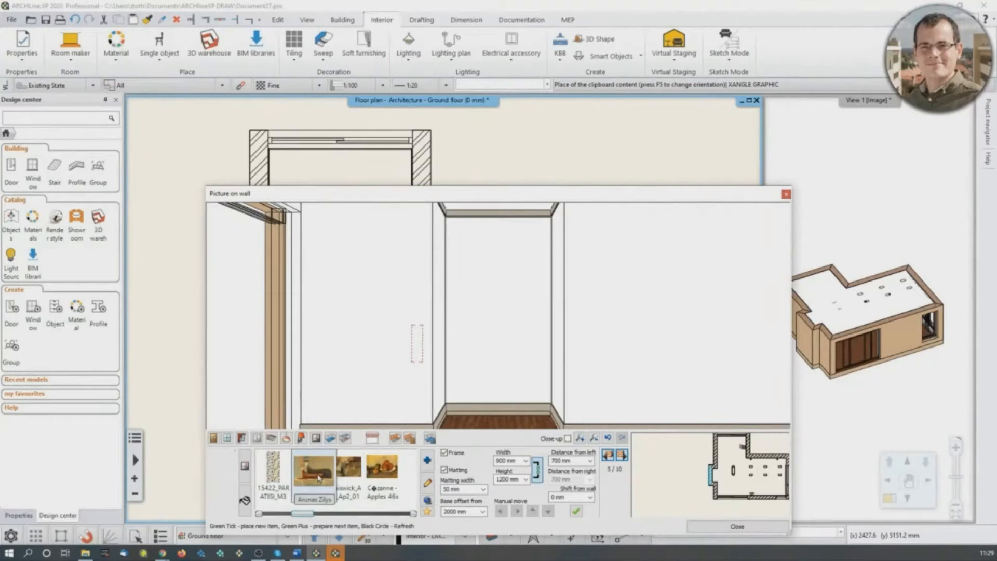
click(314, 481)
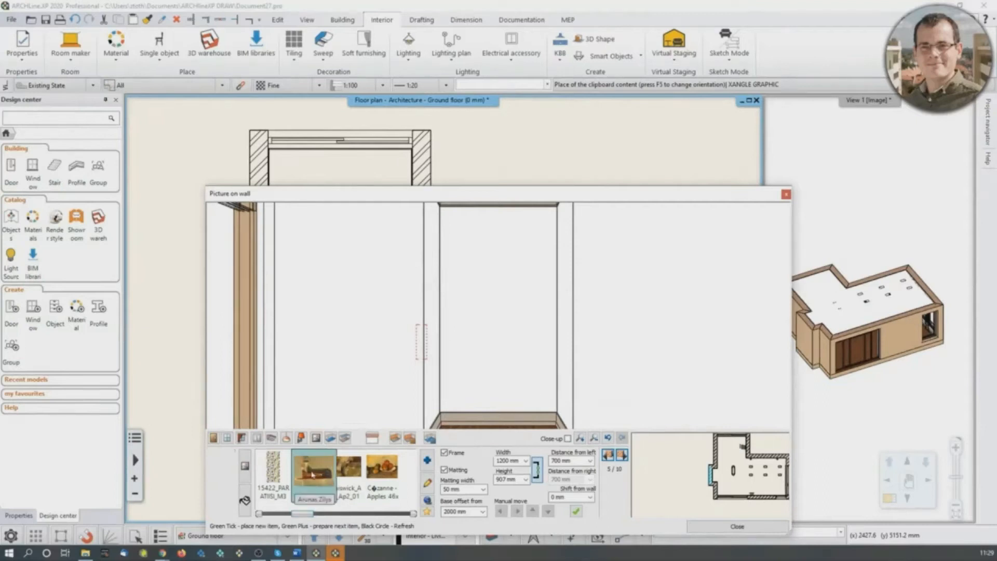
click(444, 471)
click(453, 512)
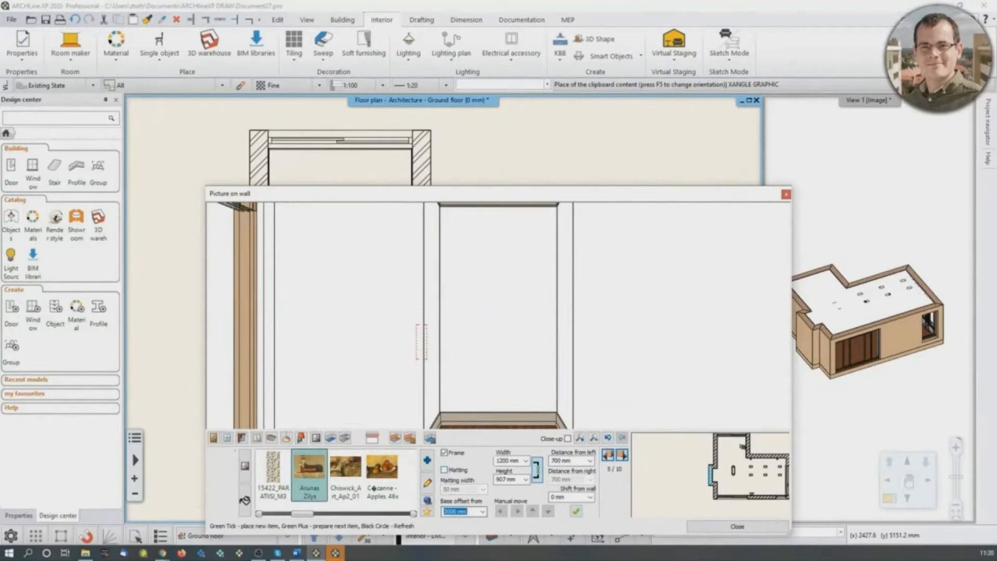
click(576, 512)
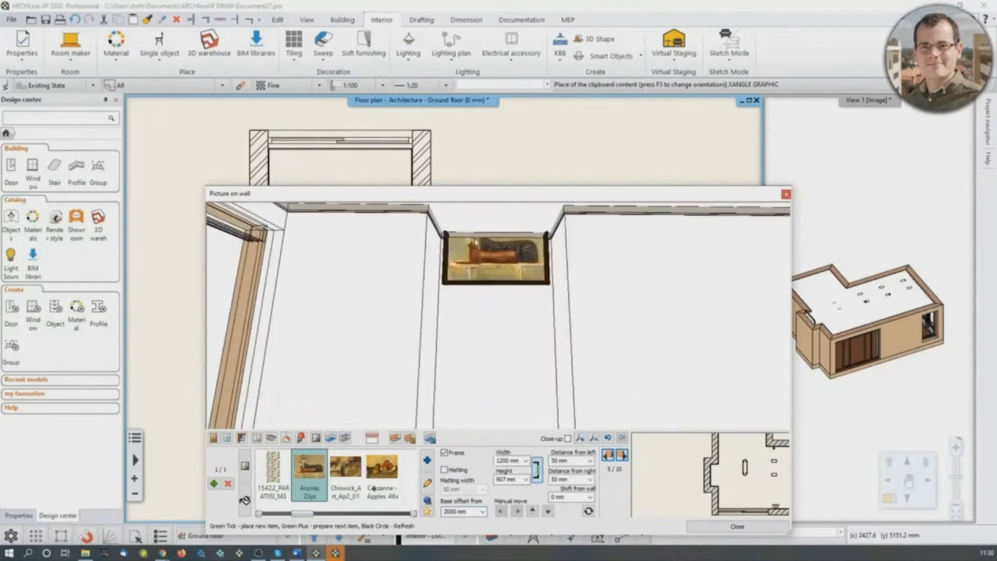
- Set the niche picture's base offset to 1200 mm and refresh it
click(453, 511)
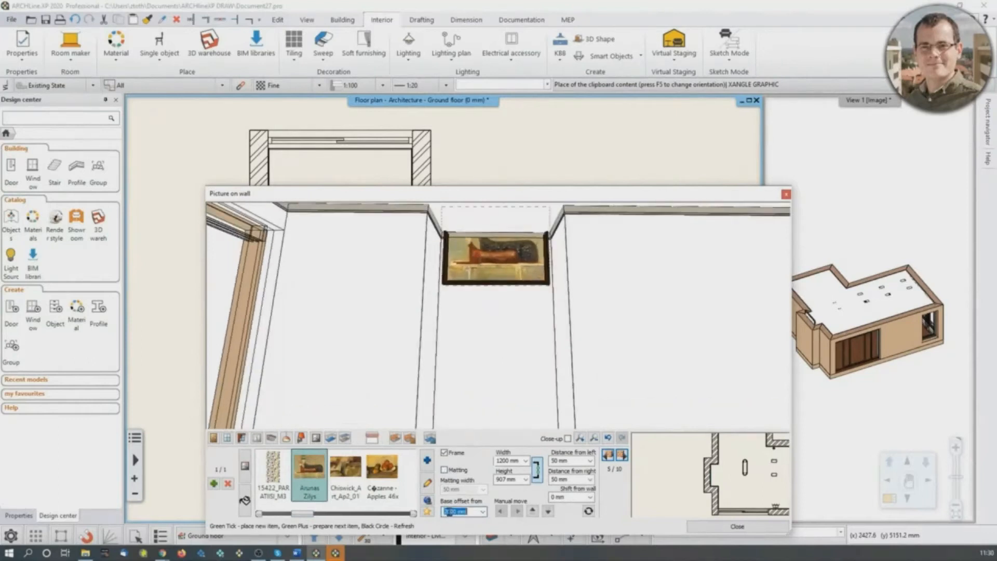
text(1200)
click(588, 513)
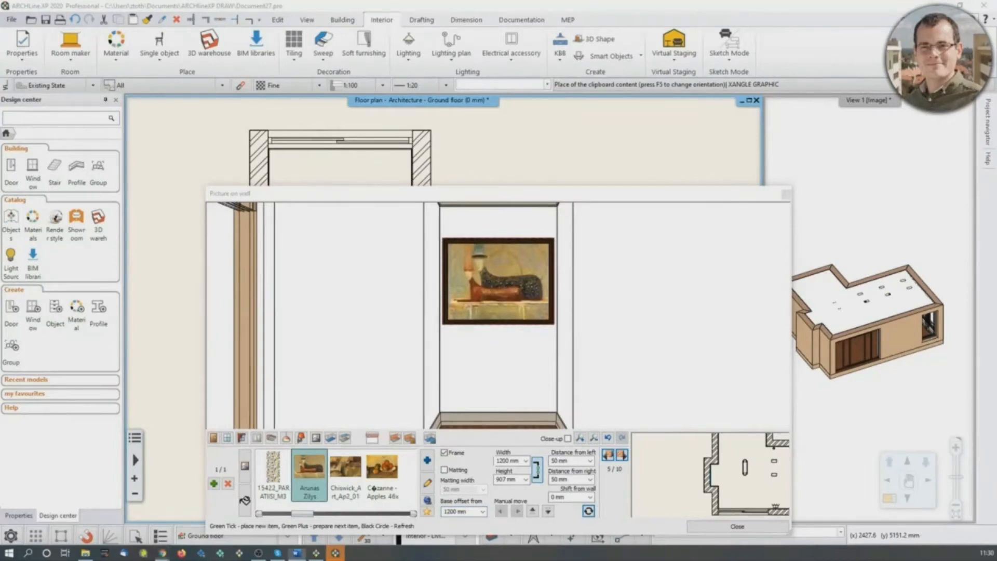
- Go to wall 10 of 10 and add the "LONDON 1832" material from the material library to the pictures
click(622, 456)
click(622, 456)
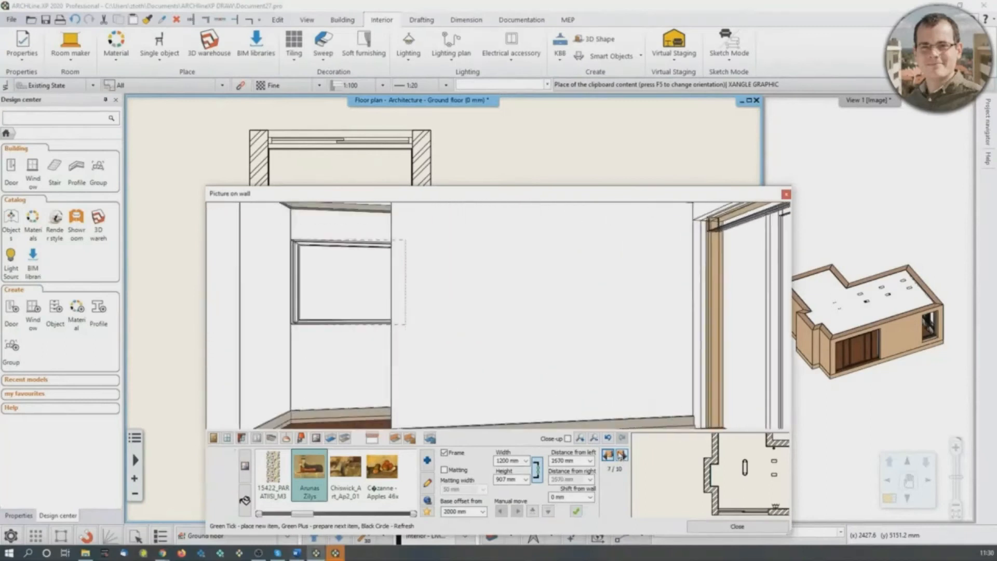
click(622, 456)
click(622, 457)
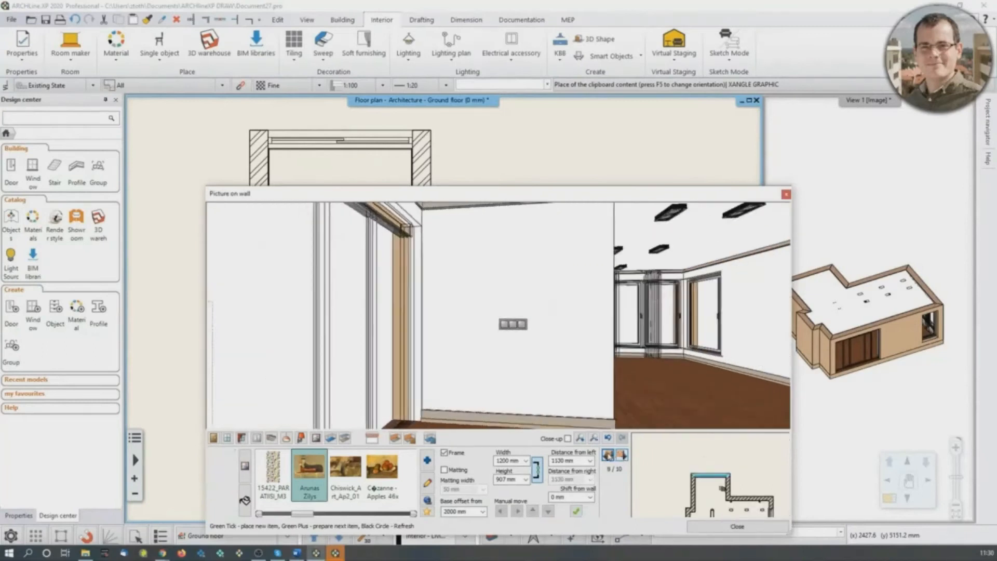
click(622, 456)
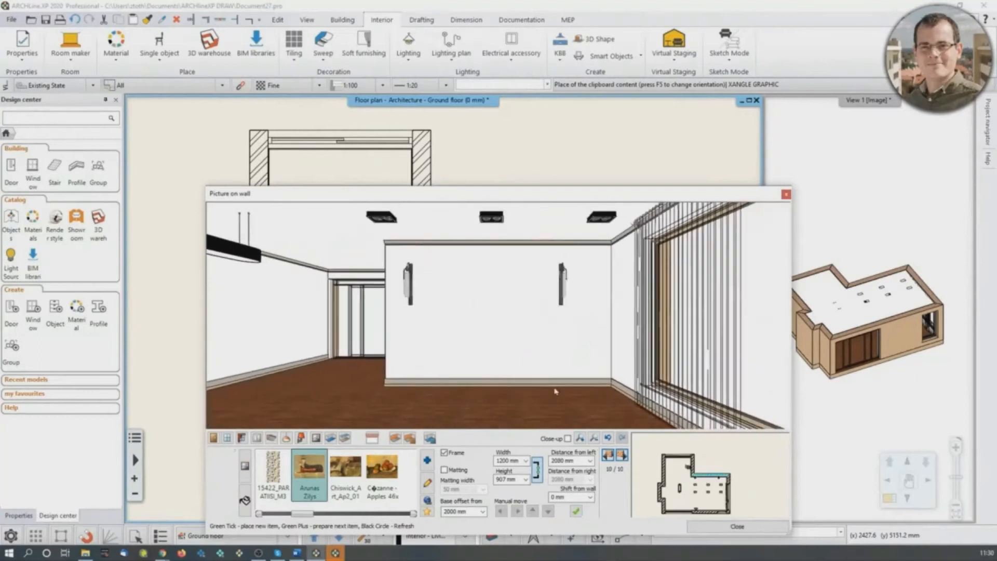
click(428, 461)
click(669, 155)
click(699, 140)
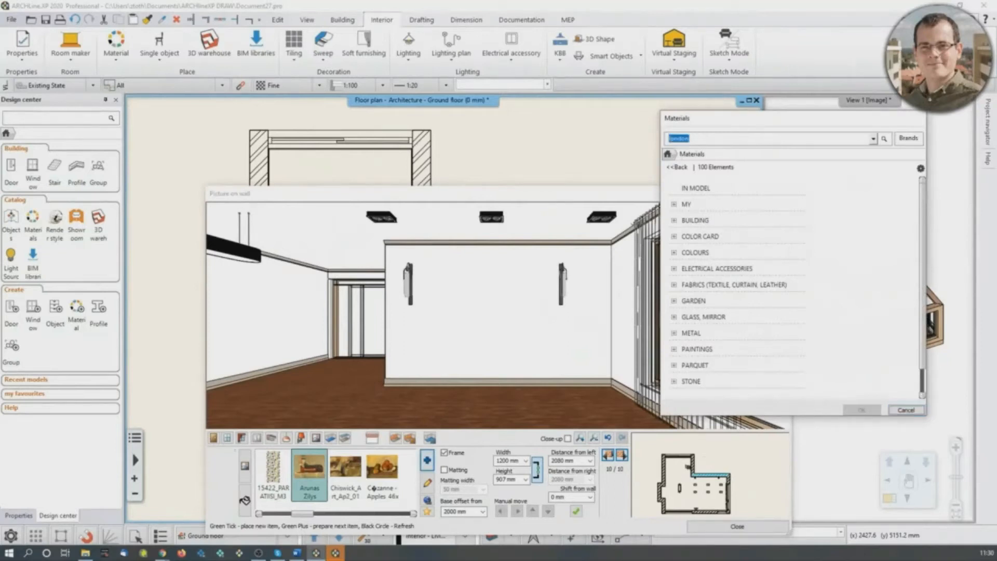
key(Return)
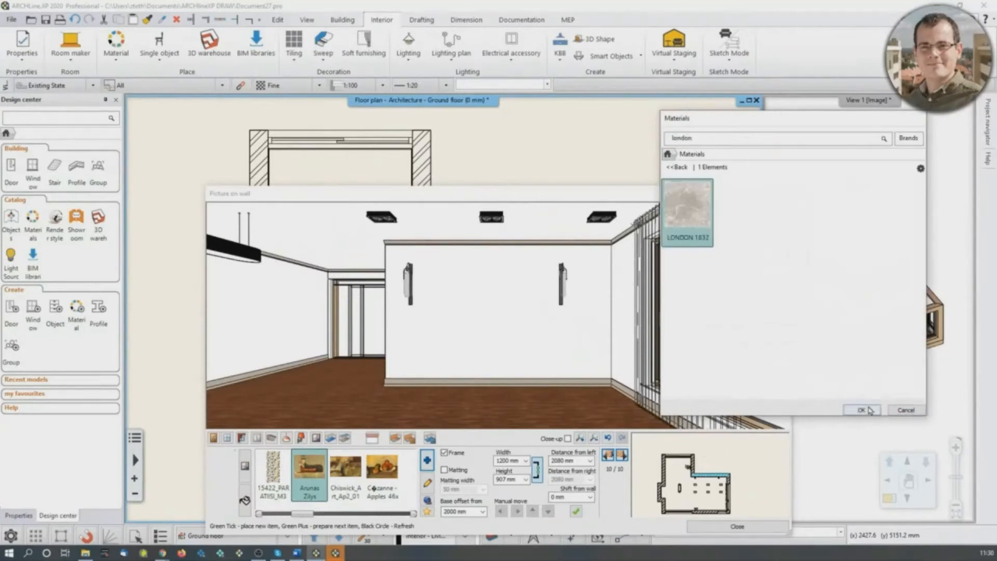
click(861, 410)
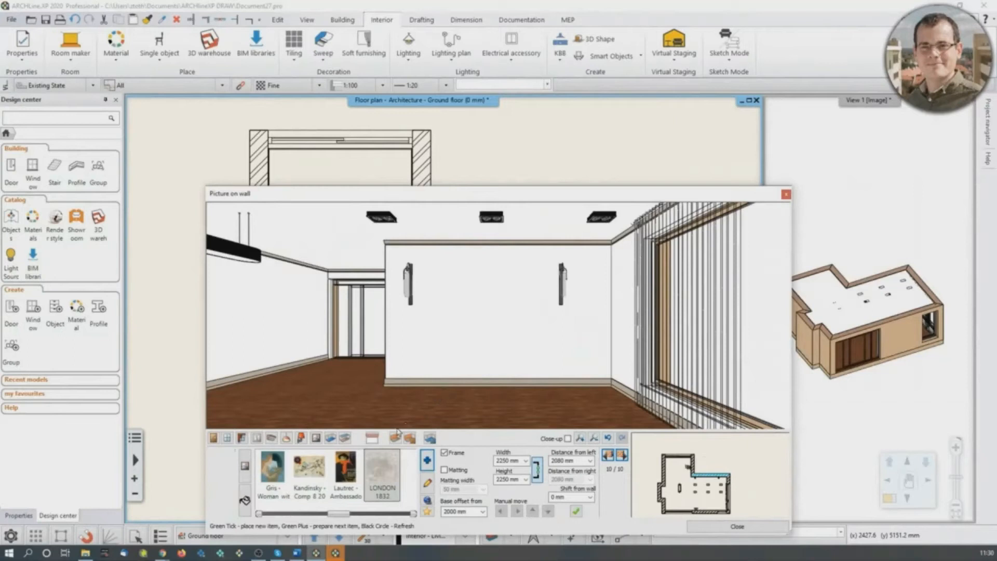
- Select the "LONDON 1832" picture, turn off its frame and set its size to 2450 by 2450 mm
click(374, 487)
click(444, 453)
double_click(509, 460)
text(12)
text(220)
text(00)
key(BackSpace)
key(Tab)
text(2450)
- Place the London map picture between the two wall lamps, 710 mm from the left, with a base offset of 150 mm
key(Tab)
text(850)
drag(445, 512, 516, 522)
text(150)
click(576, 511)
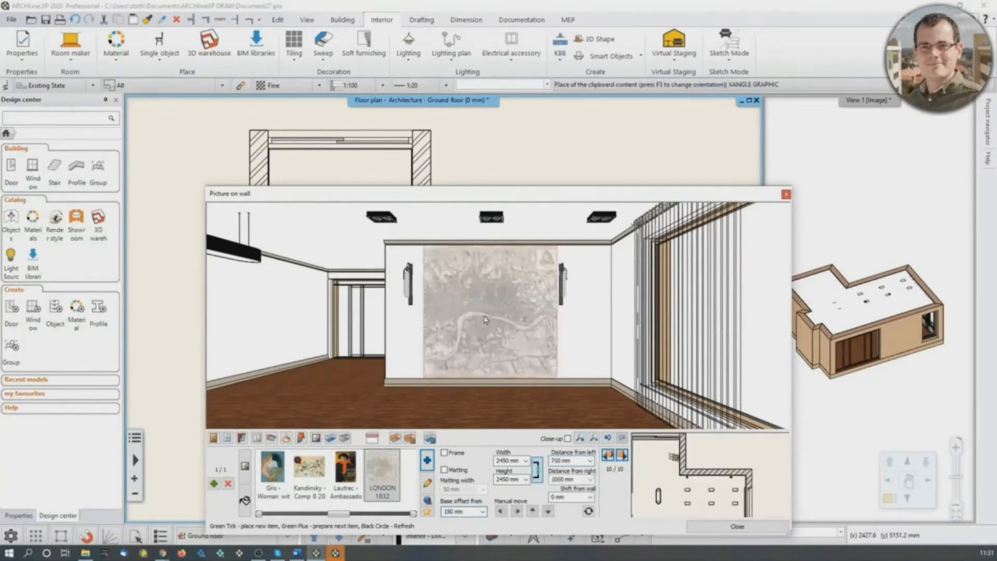
scroll(488, 326, up, 10)
scroll(479, 325, down, 8)
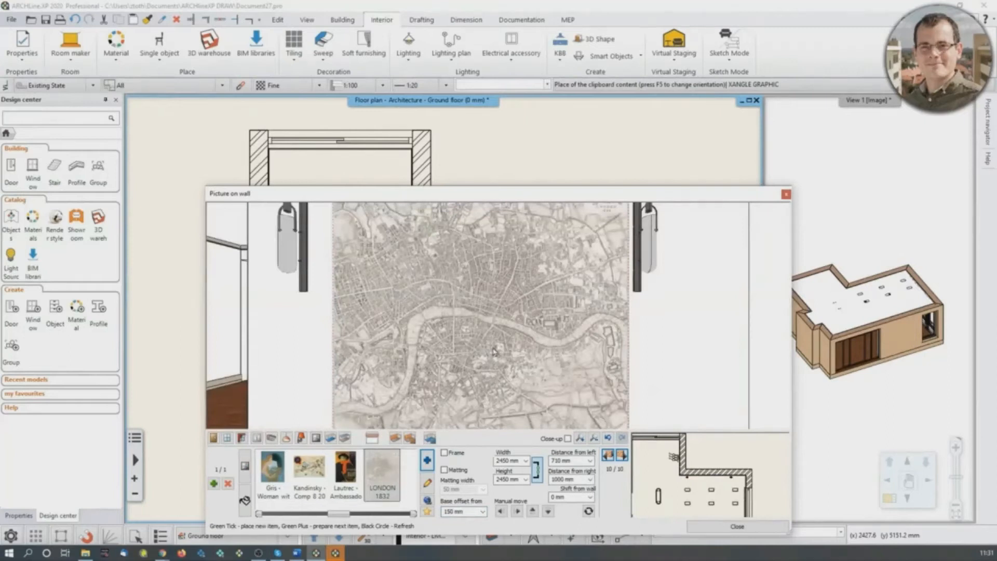
scroll(467, 322, down, 4)
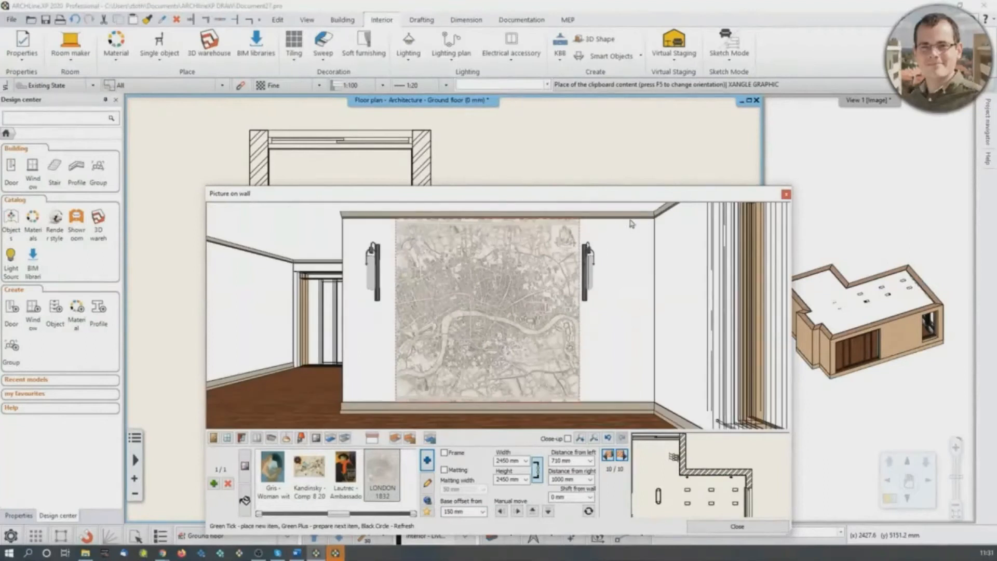
middle_drag(364, 386, 332, 407)
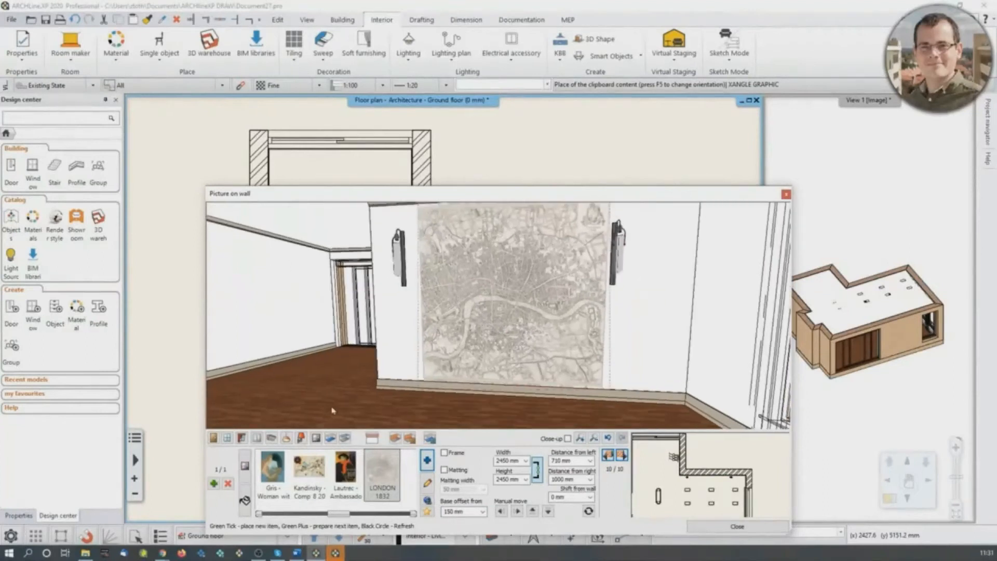
- Switch to floor finishes, try parquet_wood_05, and apply "KAHRS OAK TRUFFLE" to the room's floor
click(331, 439)
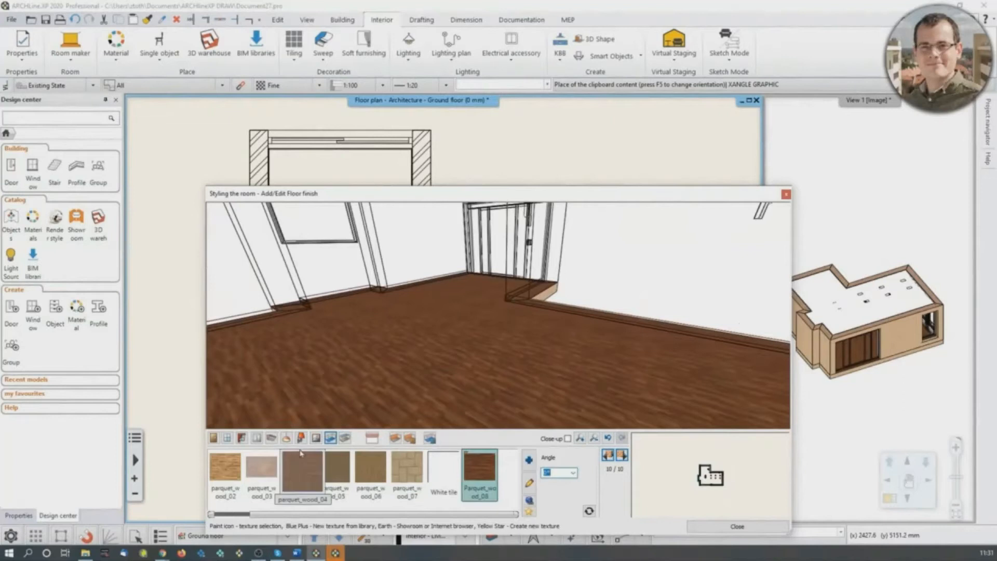
click(347, 482)
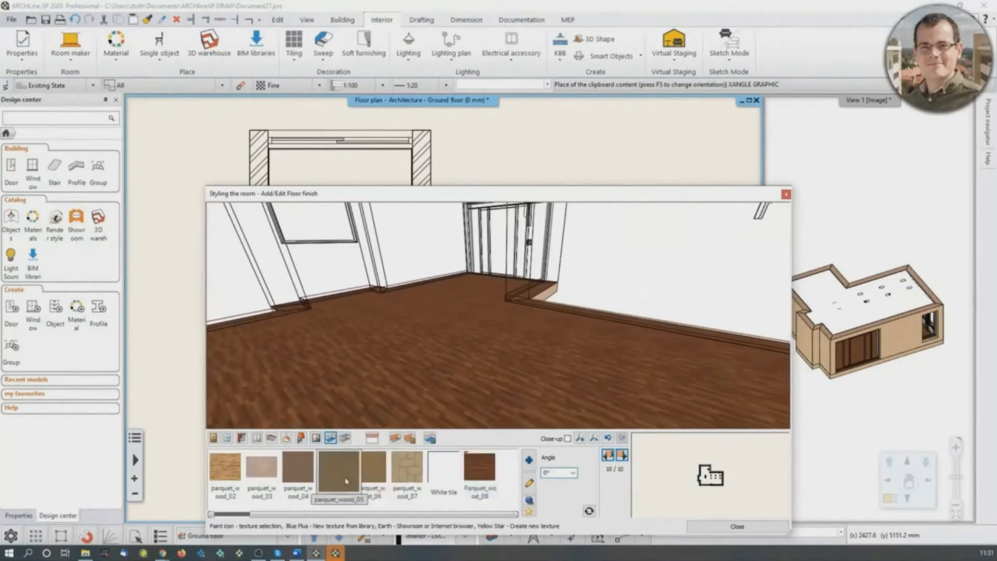
click(376, 477)
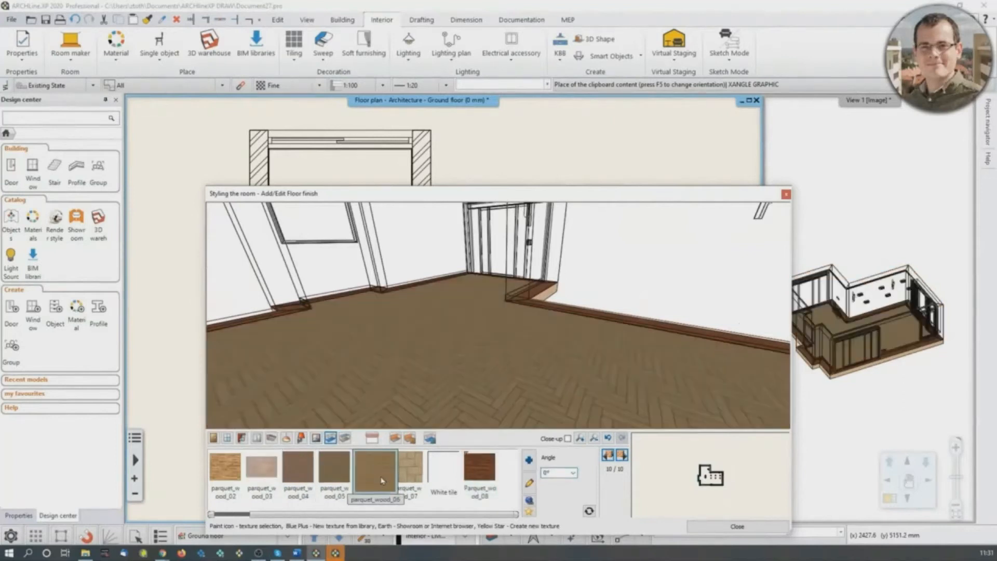
drag(395, 519, 326, 522)
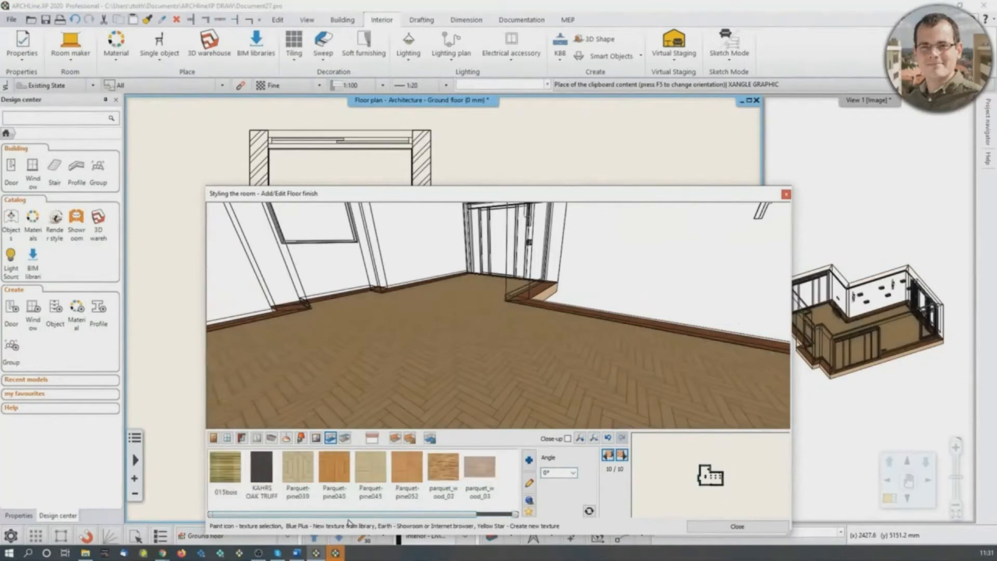
click(268, 472)
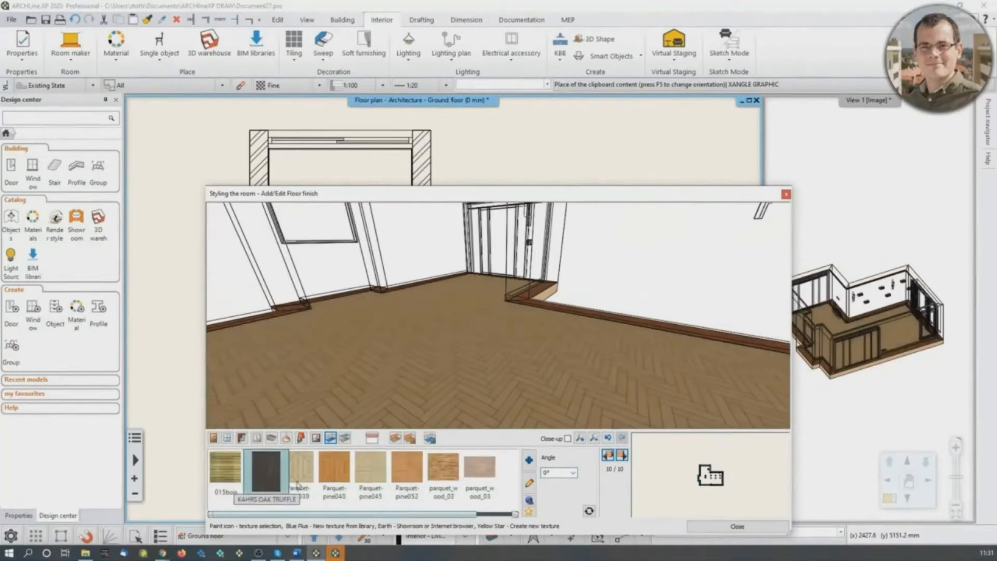
drag(521, 388, 588, 330)
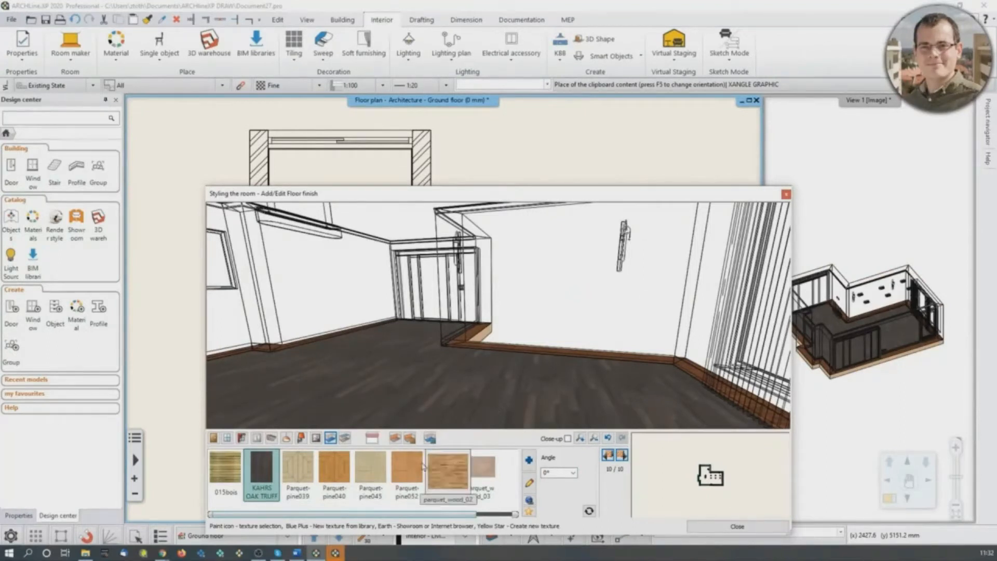
- Switch to wall finishes and go to the niche's back wall, wall 5 of 10
click(396, 438)
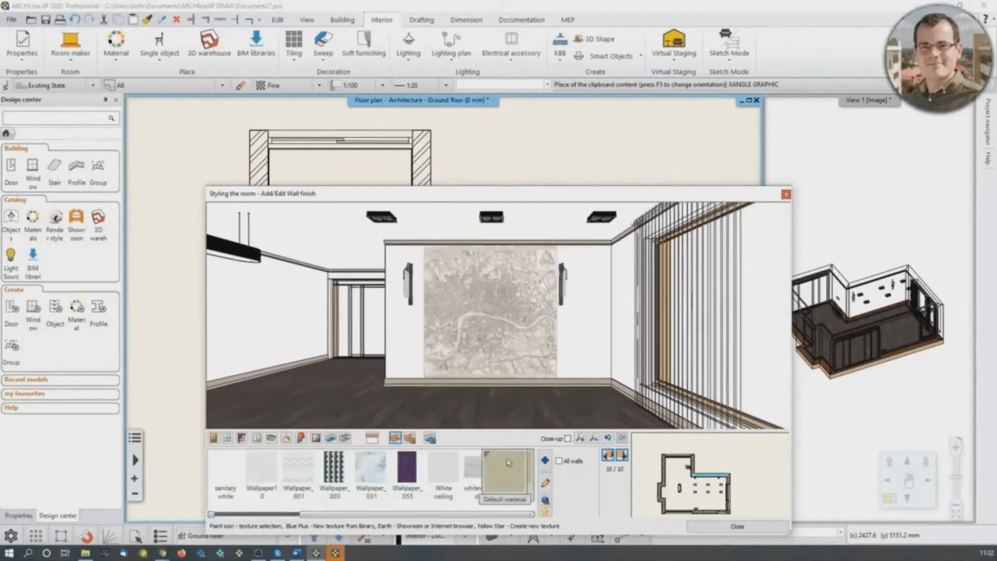
click(622, 455)
click(621, 456)
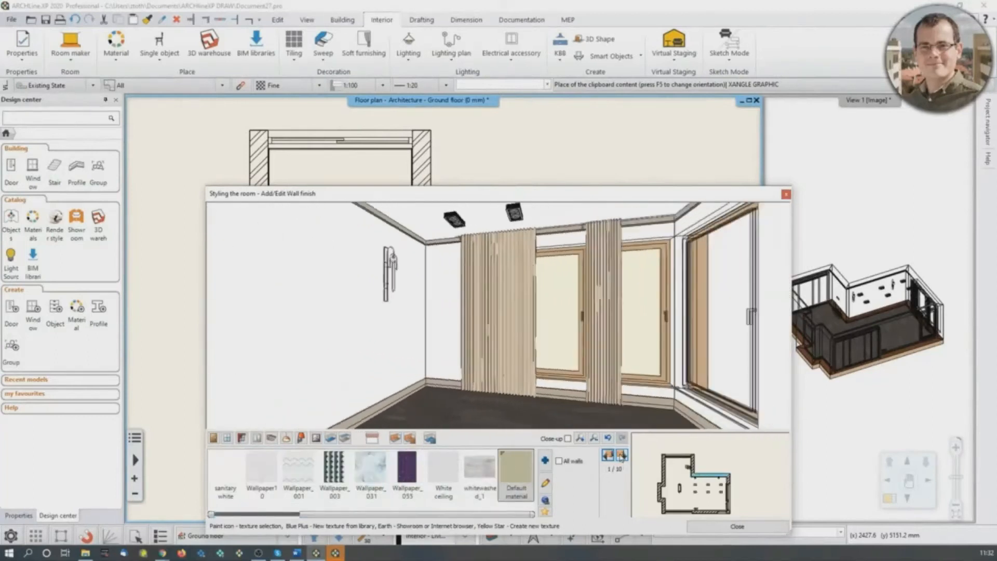
click(622, 456)
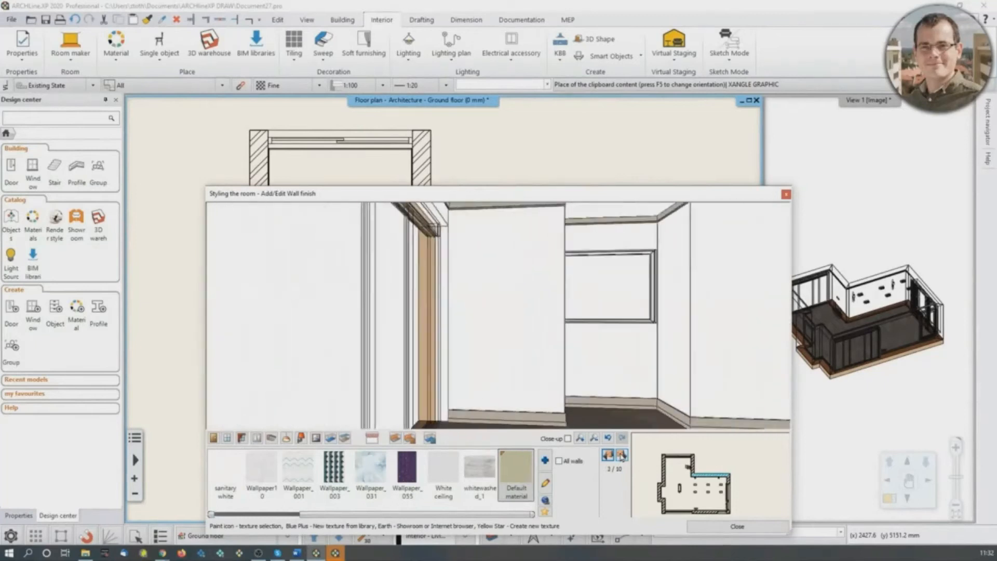
click(621, 456)
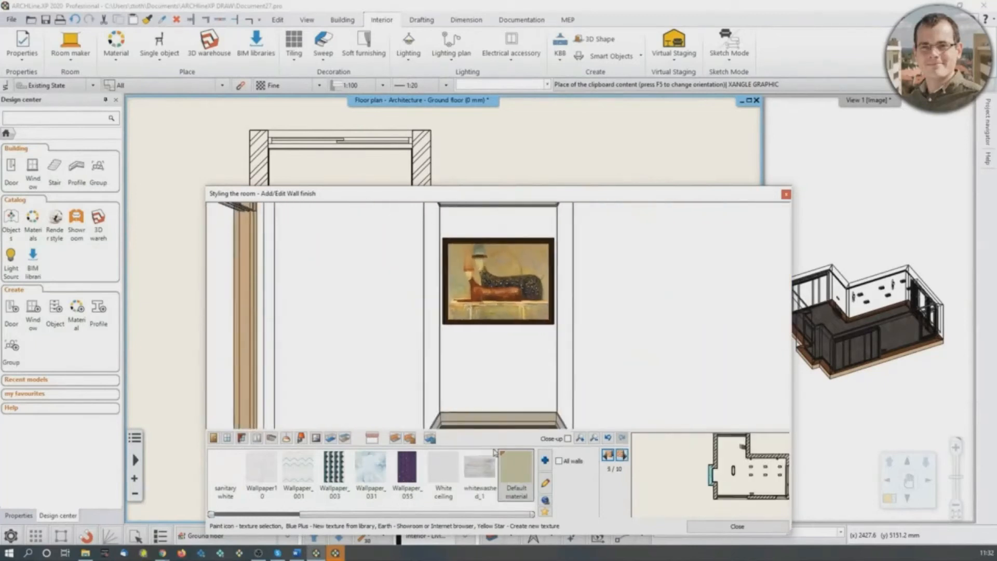
- Search the material library for light gray and apply "LIGHT GRAY 17" as the finish of all walls
mouse_move(383, 514)
mouse_down()
mouse_move(304, 522)
mouse_move(384, 524)
mouse_up()
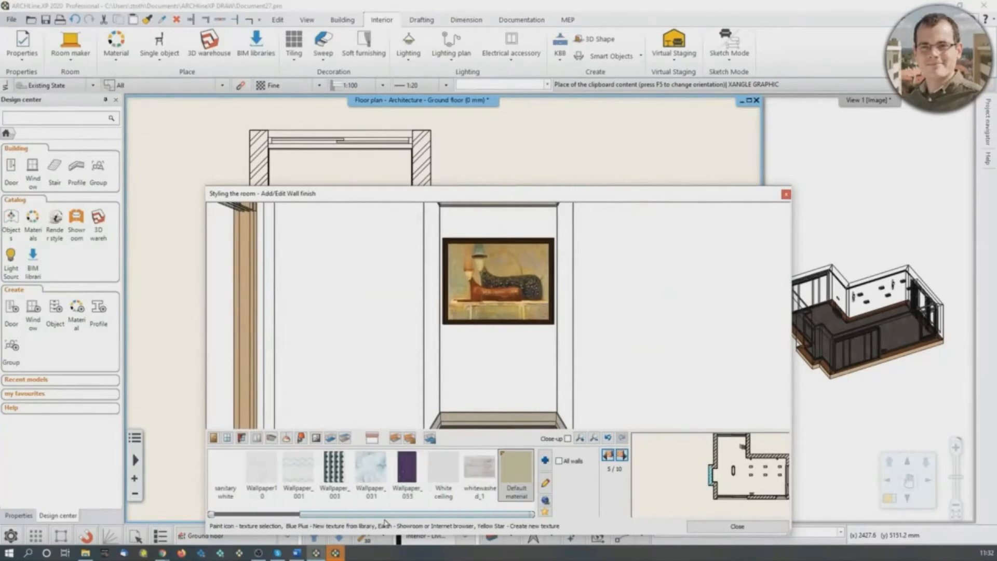
click(547, 463)
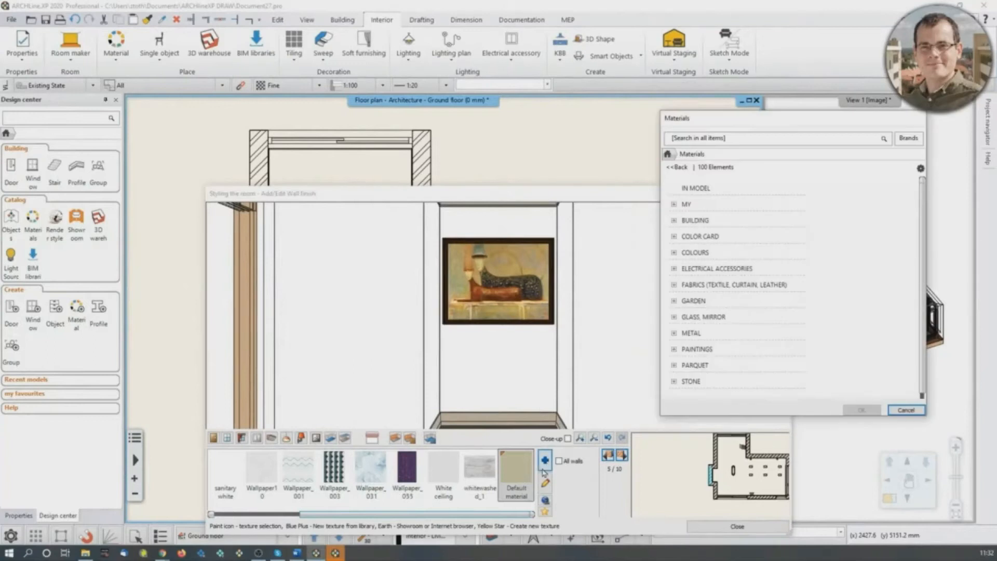
click(676, 139)
text(light gray)
key(Return)
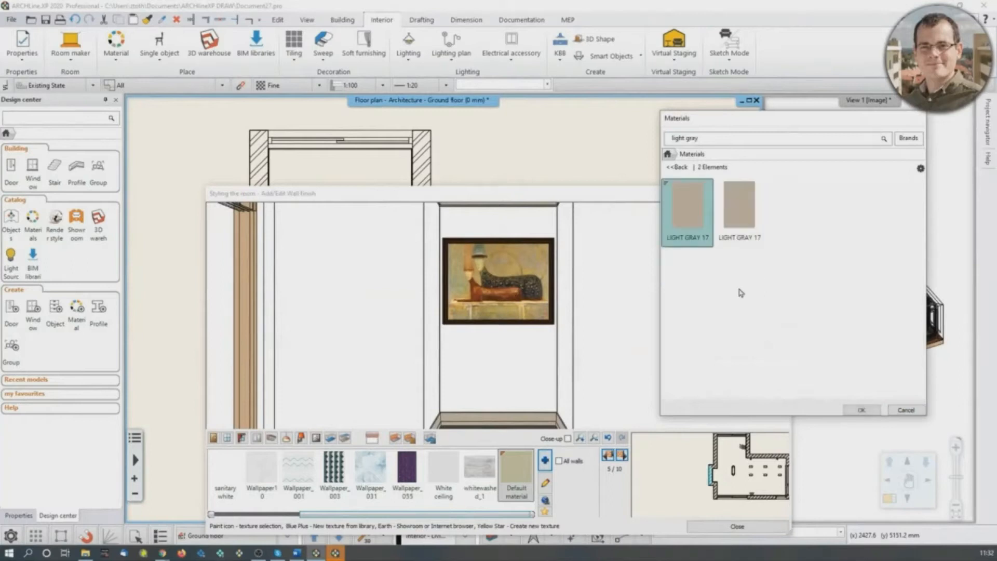
click(862, 410)
click(559, 462)
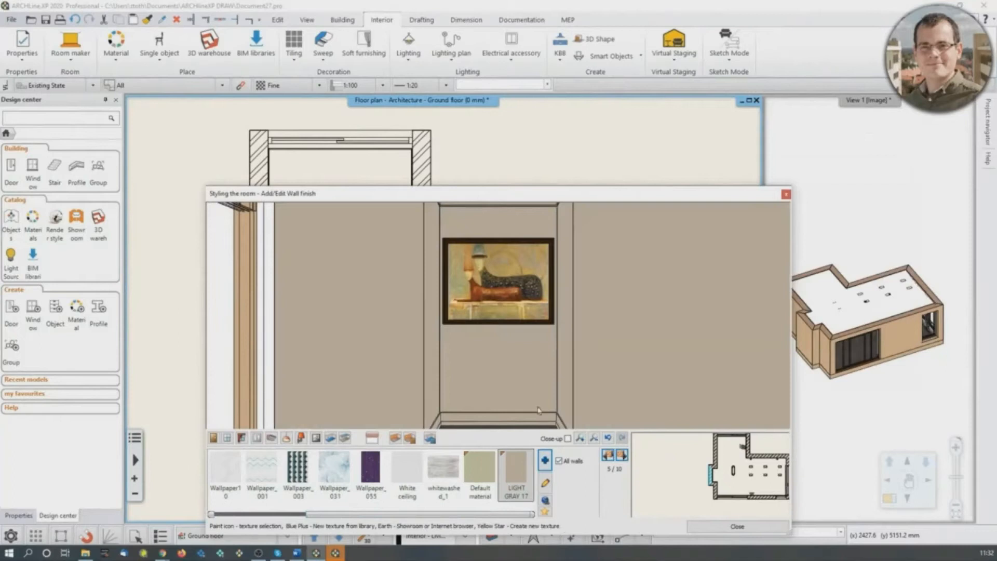
- Turn off applying the finish to all walls and choose "BLACK BLUE 95" from the material library for the niche's back wall
scroll(529, 376, down, 2)
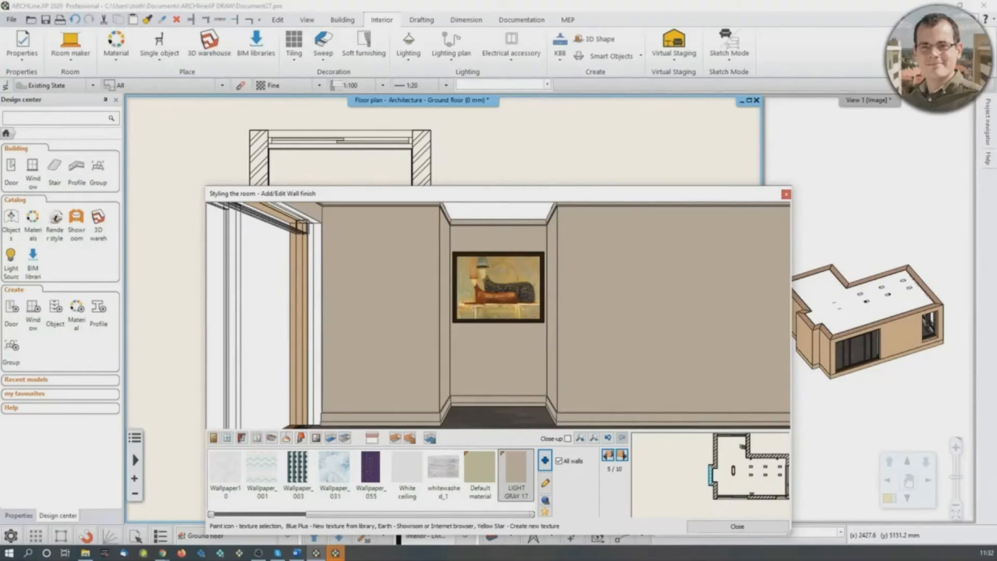
scroll(512, 322, up, 1)
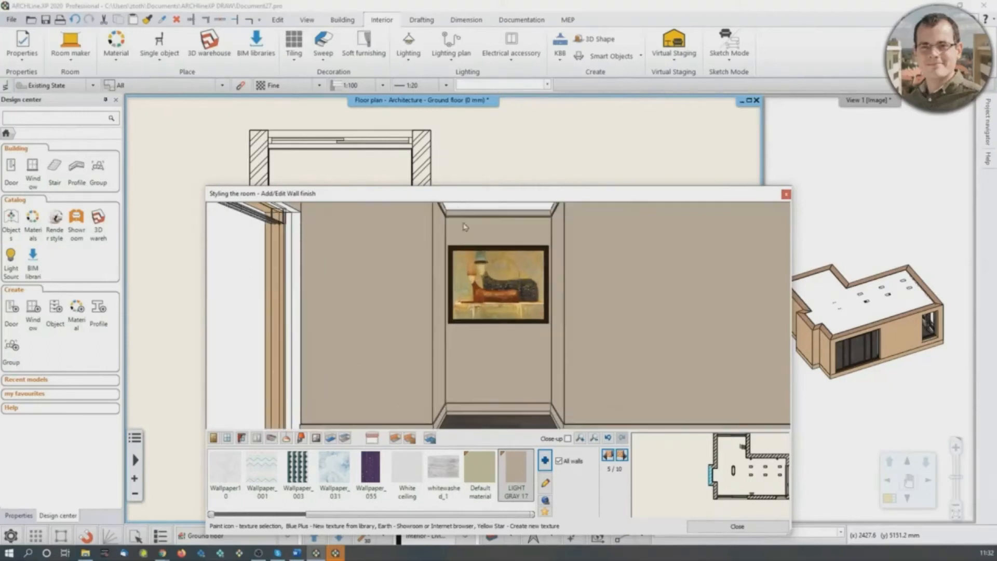
click(559, 461)
click(545, 463)
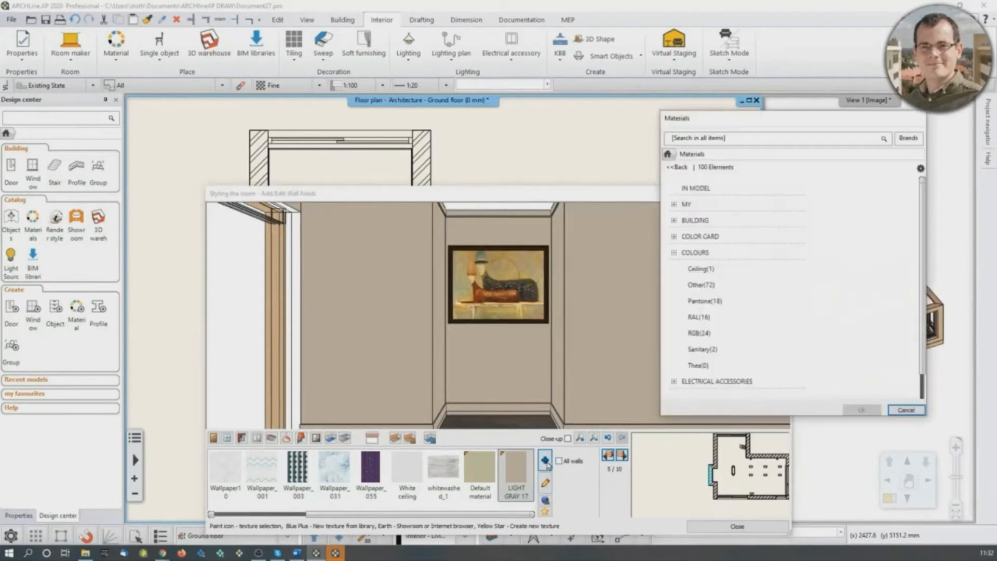
click(714, 141)
text(black blue)
key(Return)
click(687, 208)
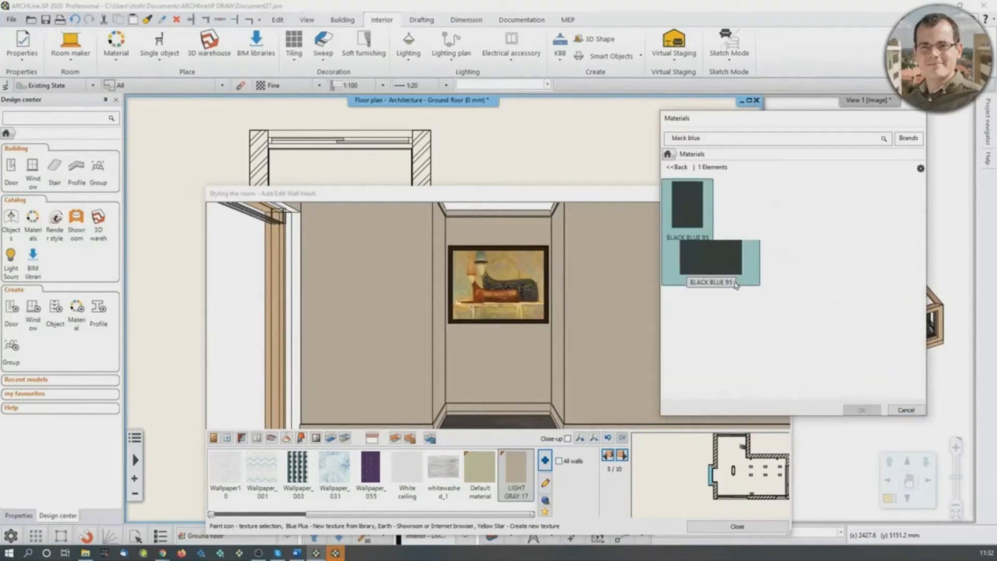
click(859, 410)
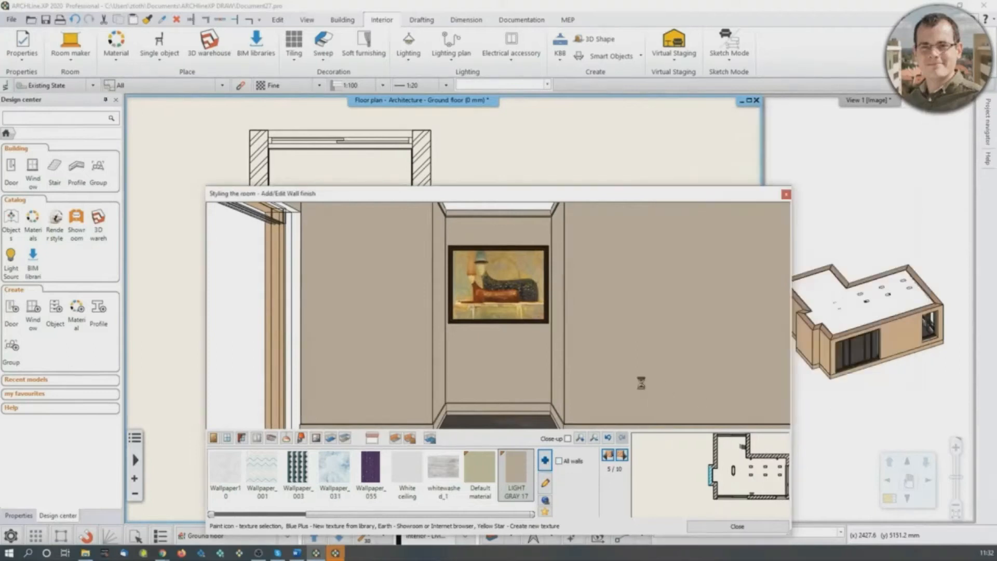
- Apply "BLACK BLUE 95" to the niche's back wall and finish styling the room
click(498, 229)
scroll(569, 388, up, 2)
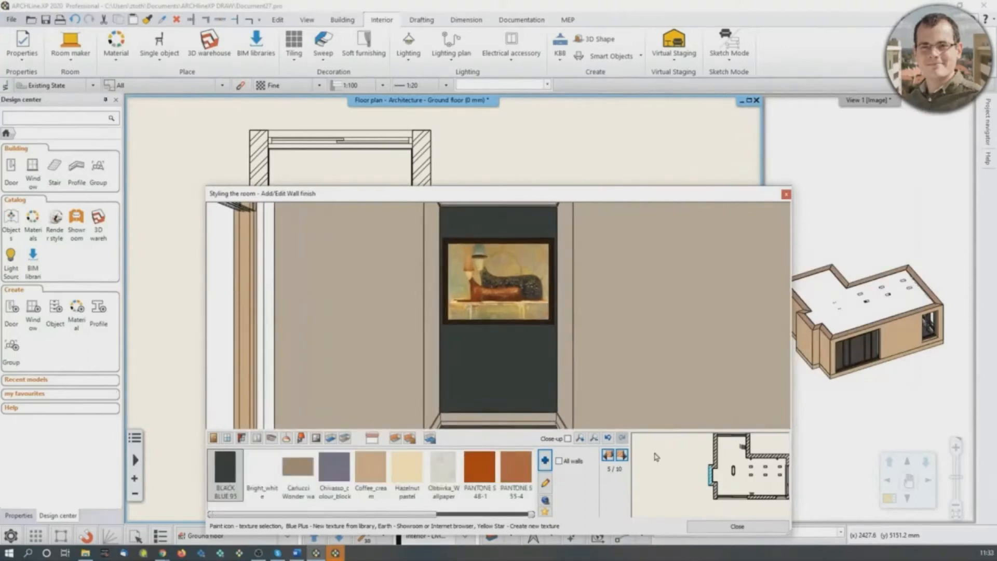
click(716, 526)
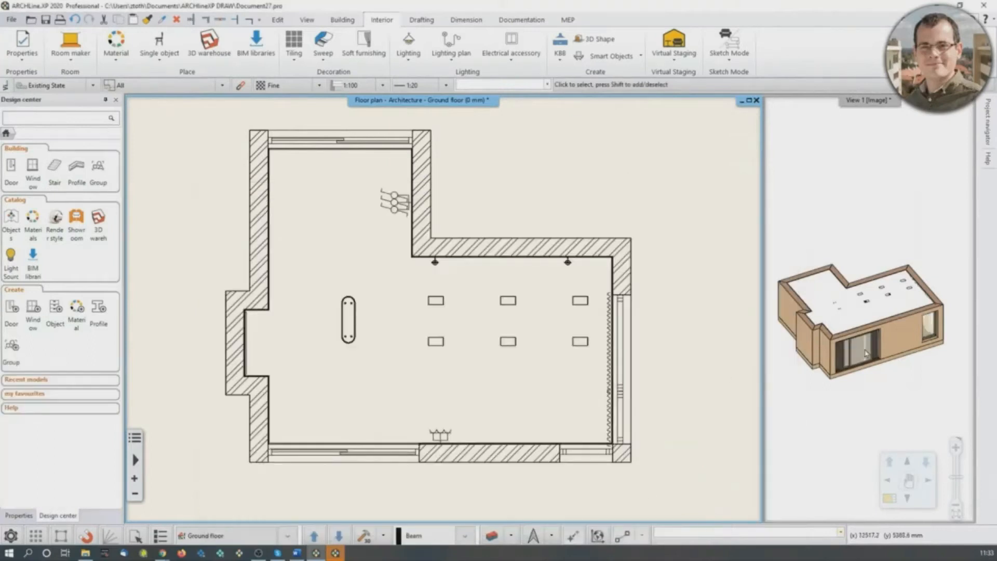
- Make the 3D view the main view and examine the room model from several sides
scroll(866, 353, up, 6)
scroll(871, 265, down, 6)
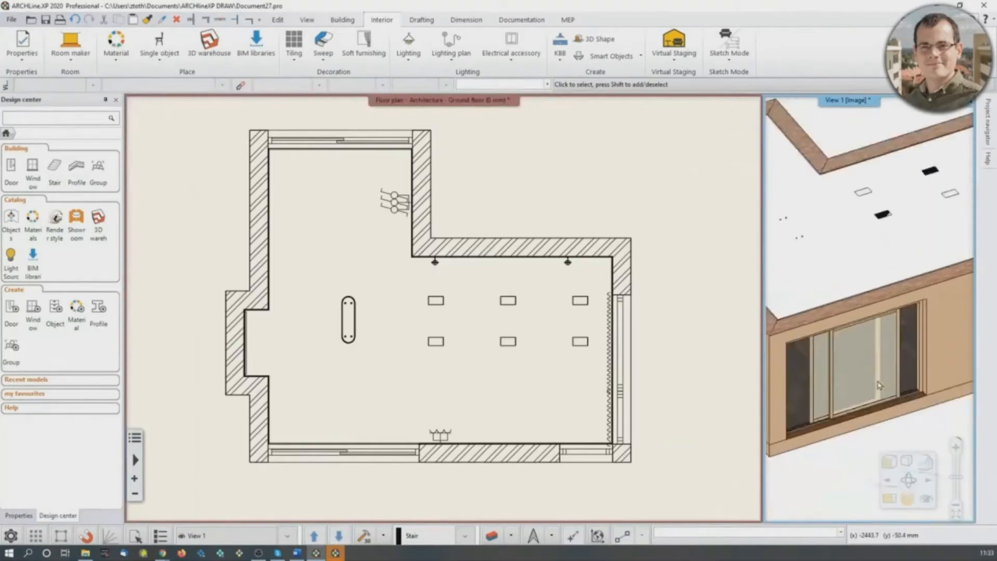
click(889, 504)
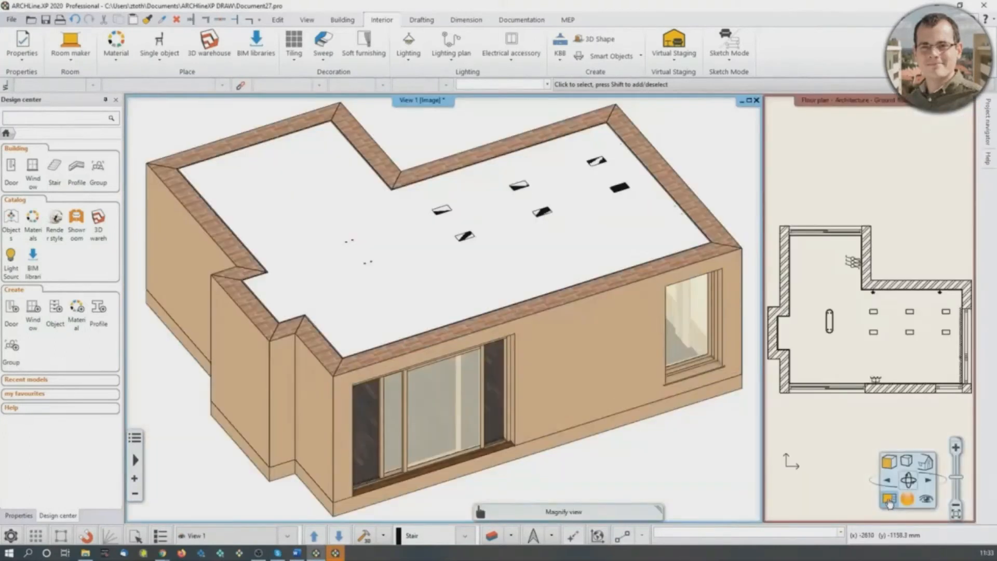
middle_drag(500, 362, 475, 309)
scroll(382, 313, up, 4)
scroll(381, 314, down, 5)
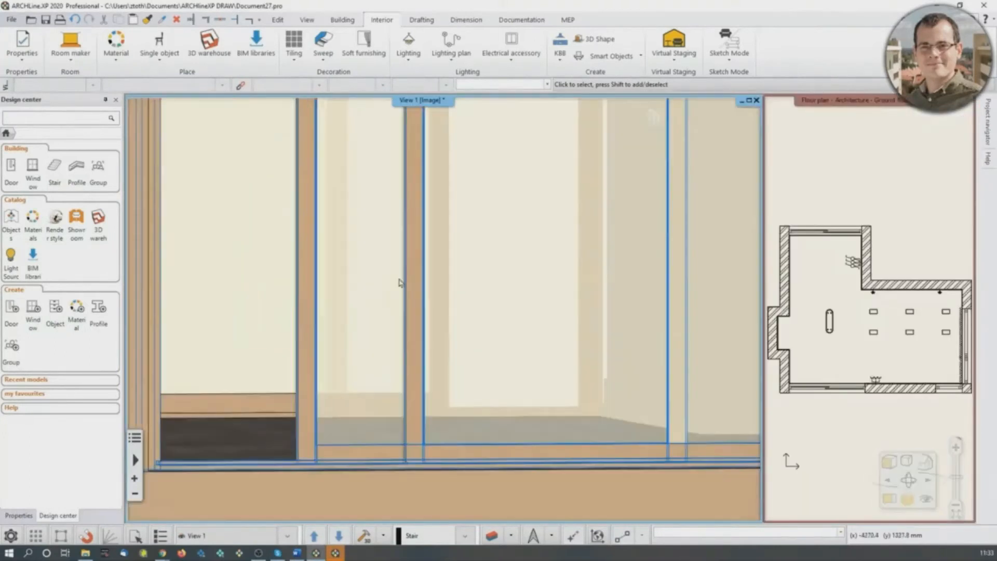
middle_drag(385, 312, 421, 296)
scroll(422, 296, down, 4)
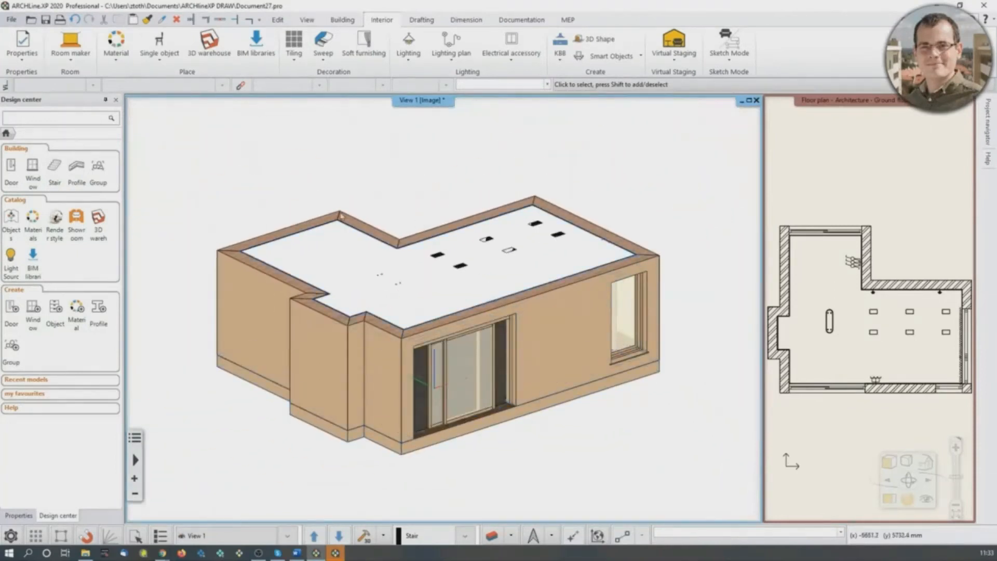
middle_drag(321, 376, 451, 323)
middle_drag(260, 310, 445, 293)
scroll(431, 307, up, 1)
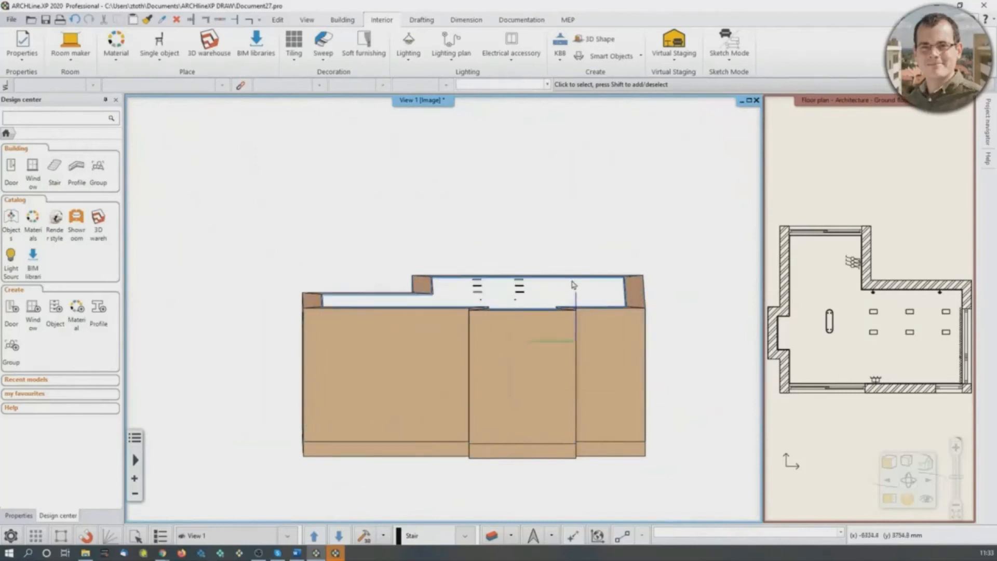
middle_drag(580, 285, 512, 295)
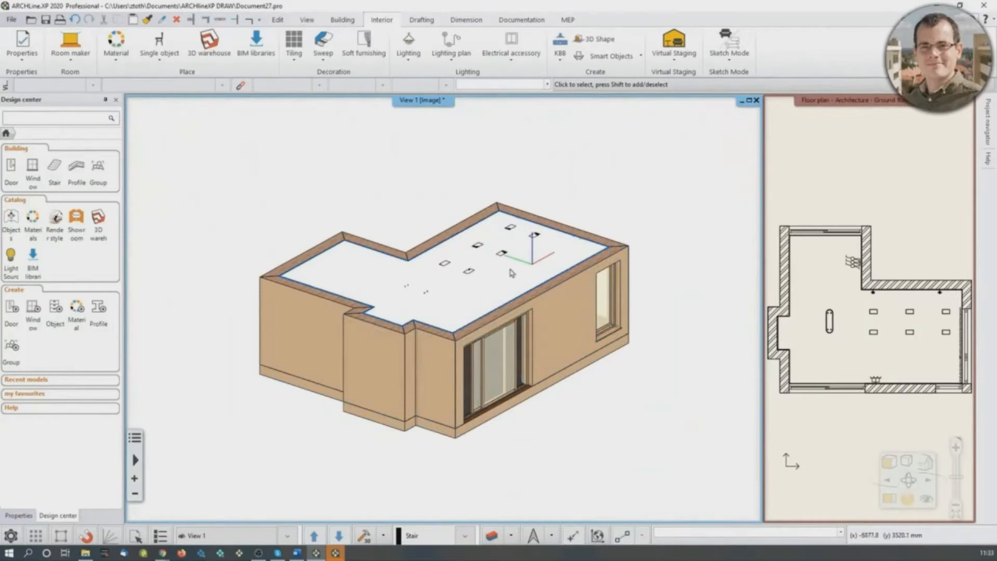
- Open the perspective settings, show the floor plan in the preview, and place the camera inside the room facing the map wall and curtained windows
click(927, 500)
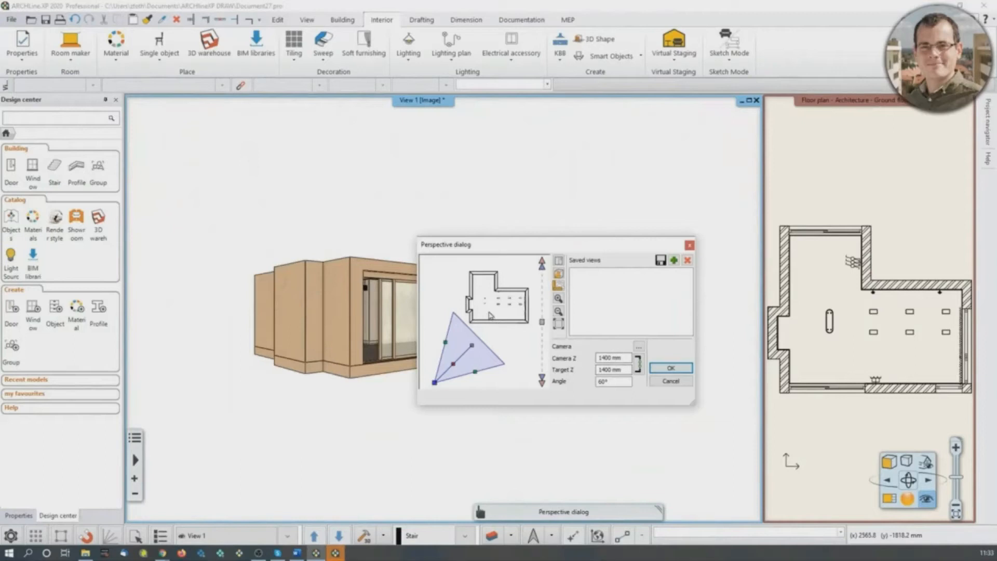
middle_drag(482, 320, 487, 309)
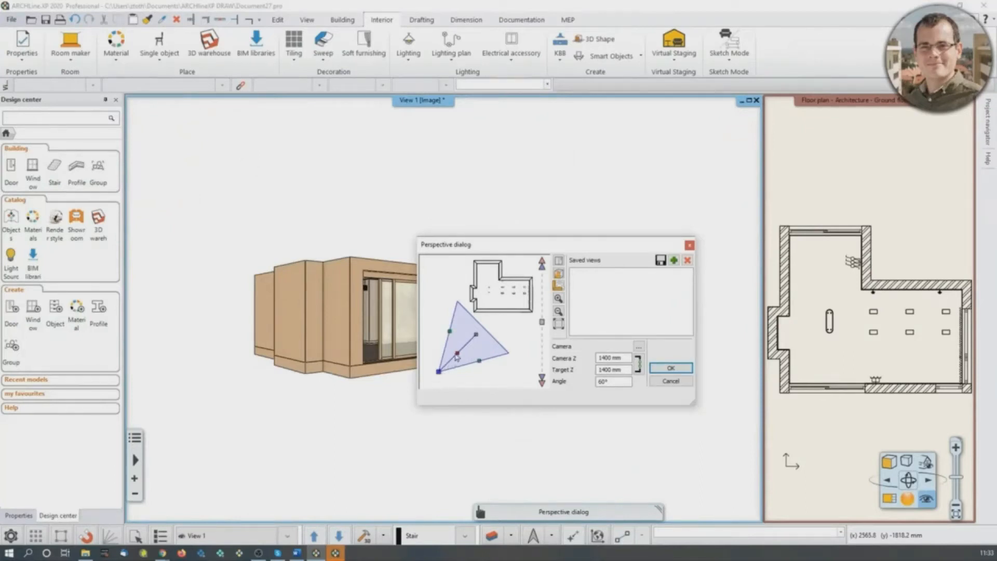
drag(458, 359, 487, 330)
scroll(487, 317, up, 3)
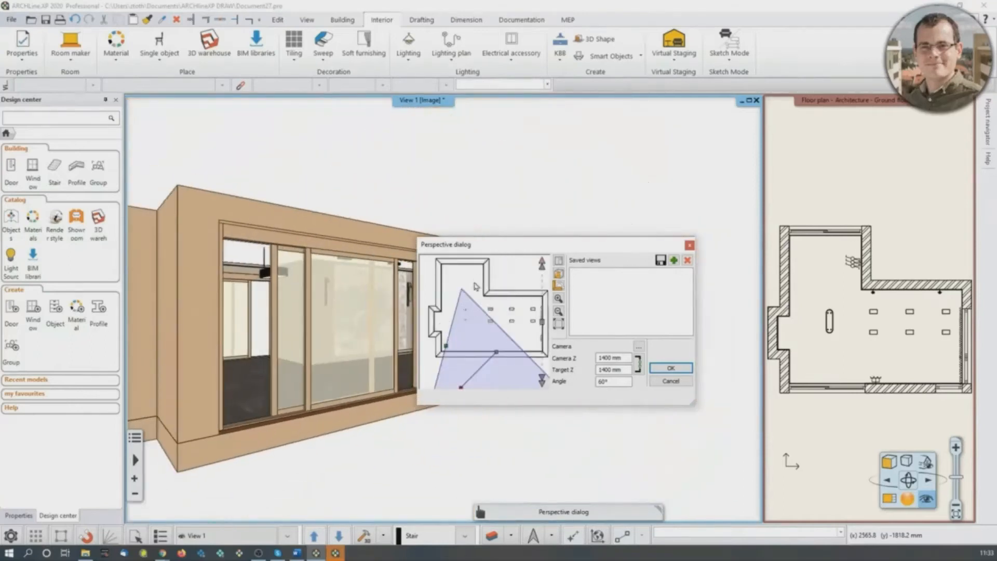
click(559, 286)
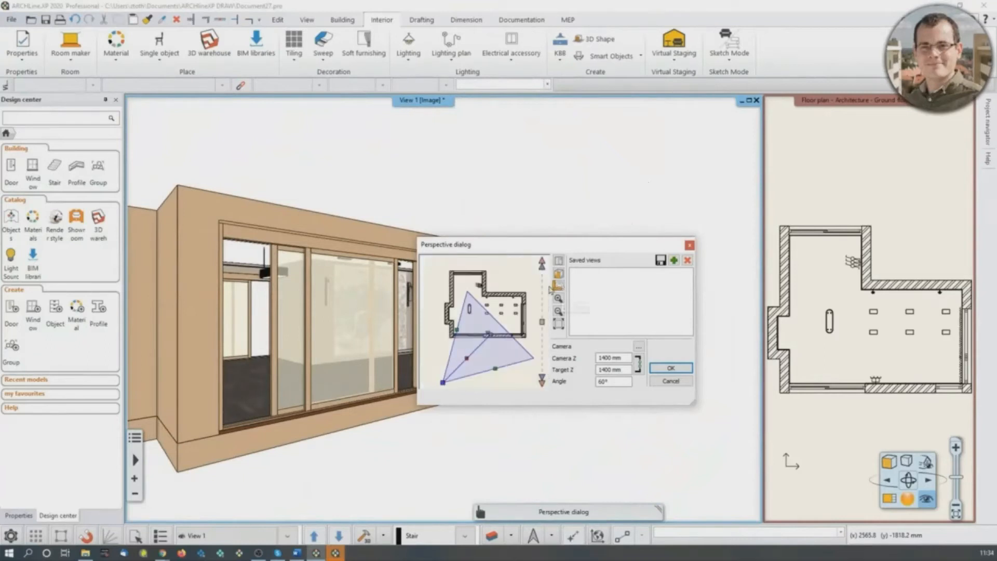
middle_drag(505, 312, 509, 306)
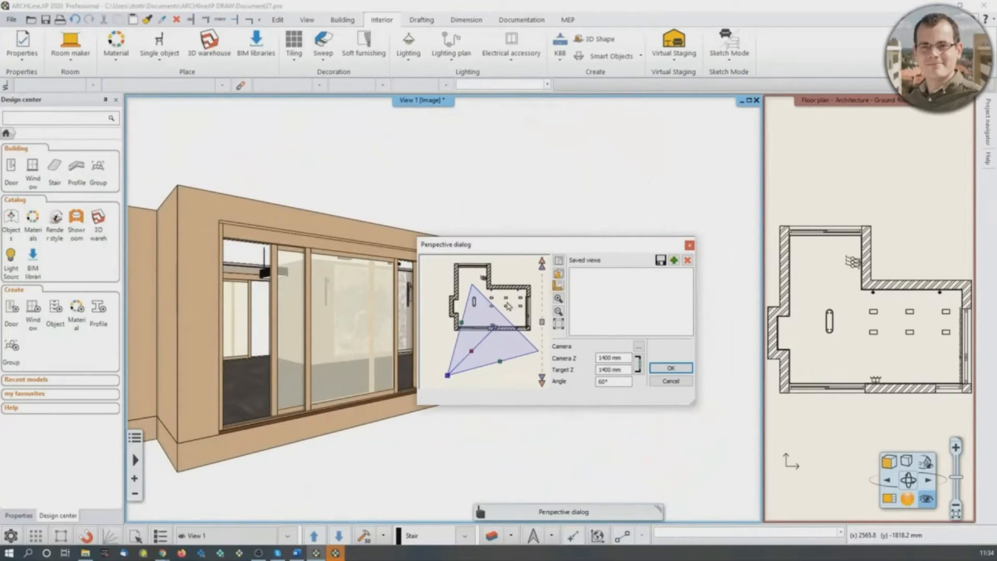
drag(473, 355, 524, 292)
drag(544, 258, 779, 127)
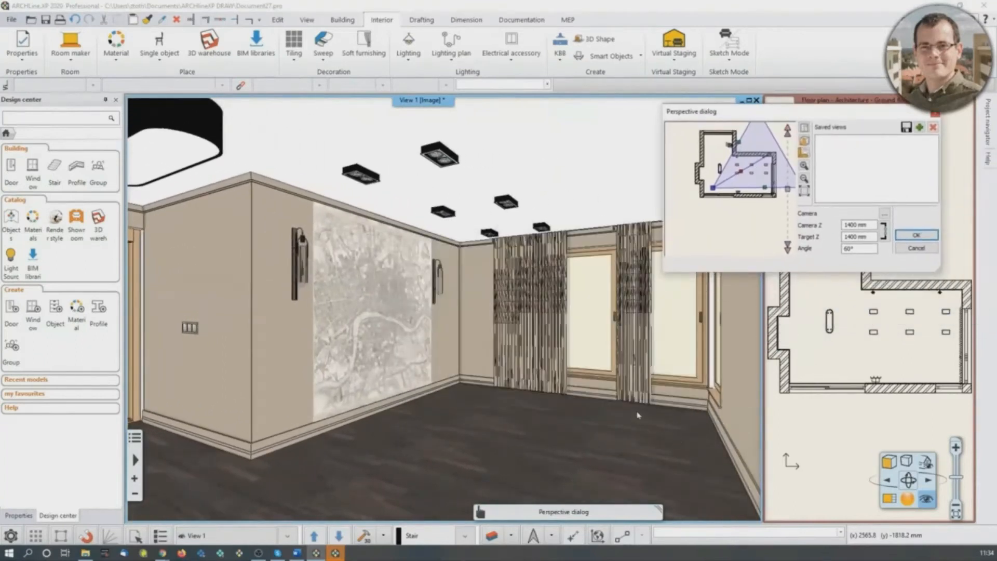
- Save the current perspective as a view and set its camera height (Z) to 1700 mm
click(920, 127)
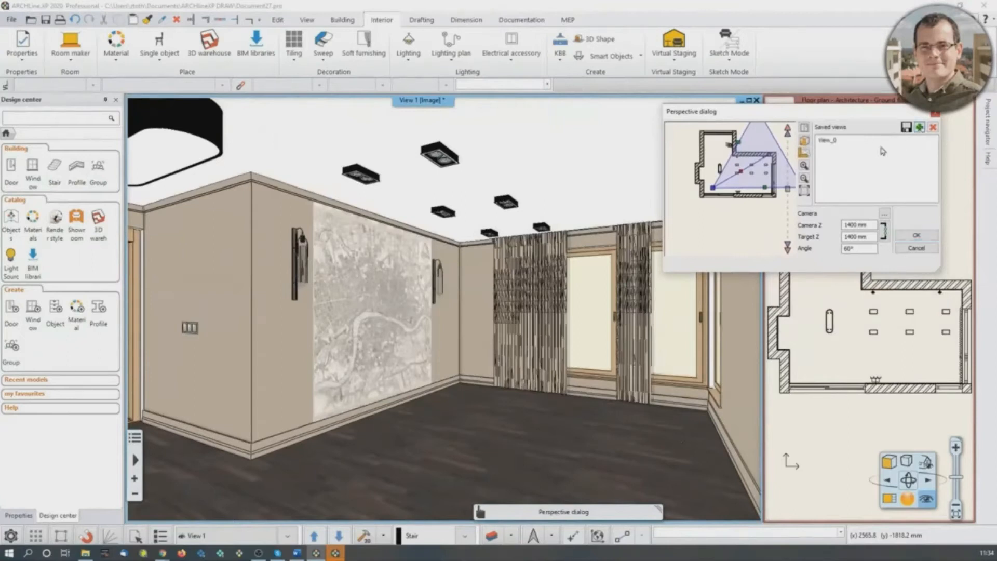
double_click(823, 141)
drag(818, 141, 493, 174)
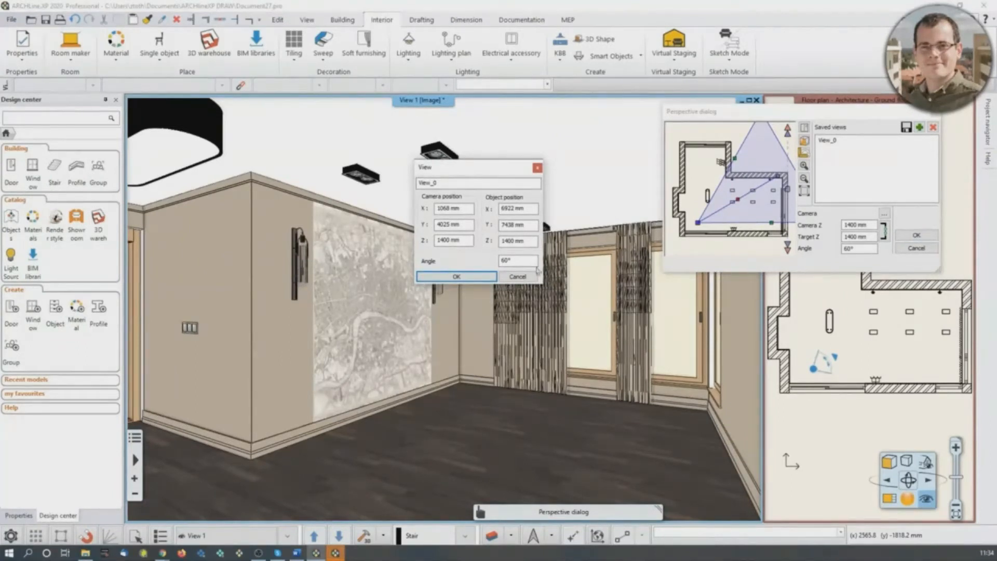
double_click(446, 240)
text(1)
click(463, 241)
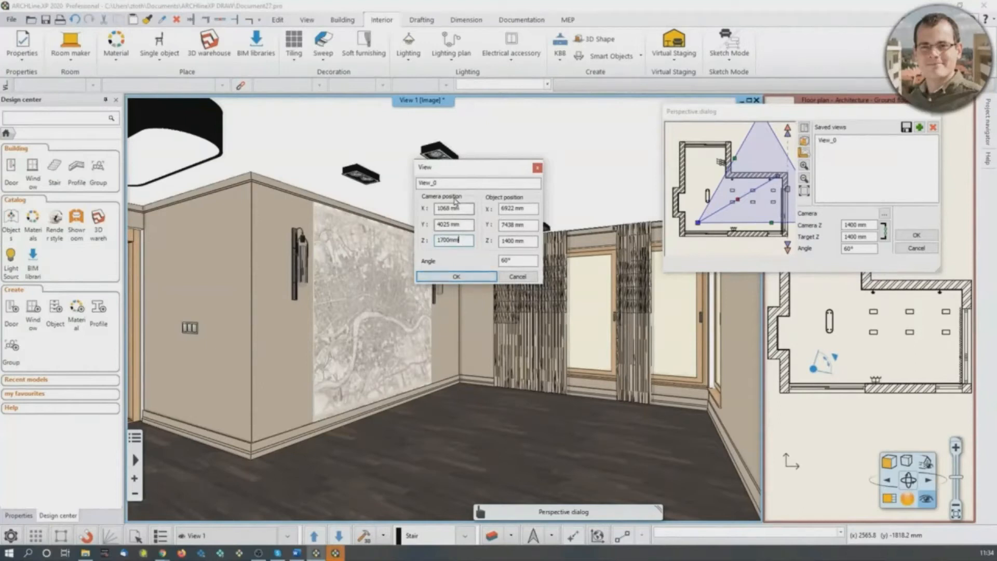
click(471, 281)
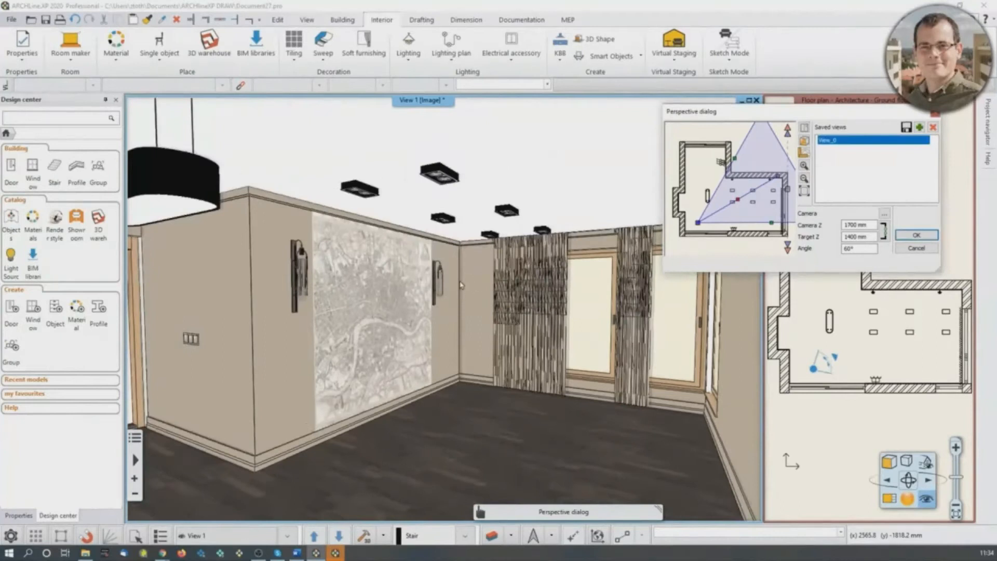
- Rename the saved view as "Reception_room_001"
double_click(845, 146)
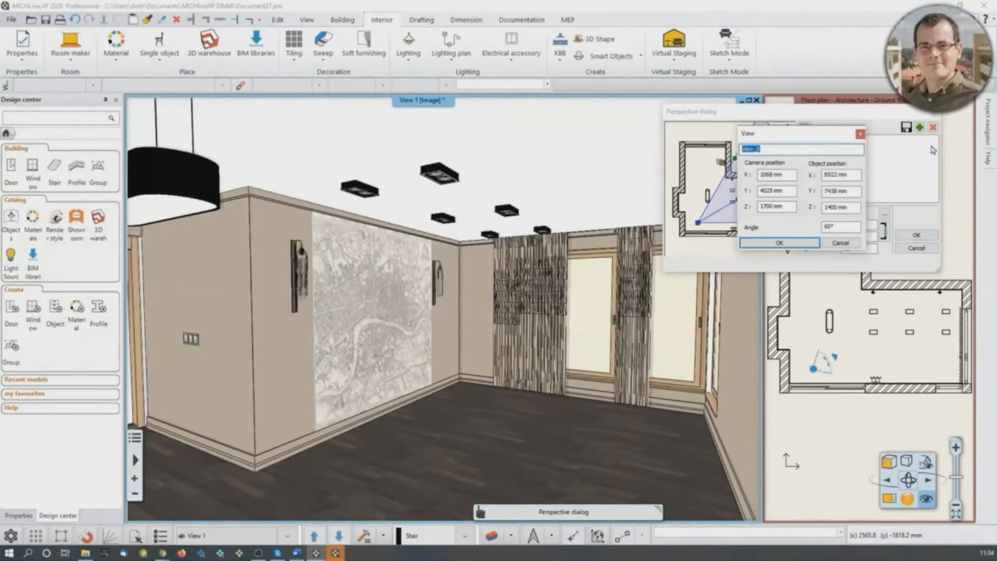
text(Reception_room_001)
key(Return)
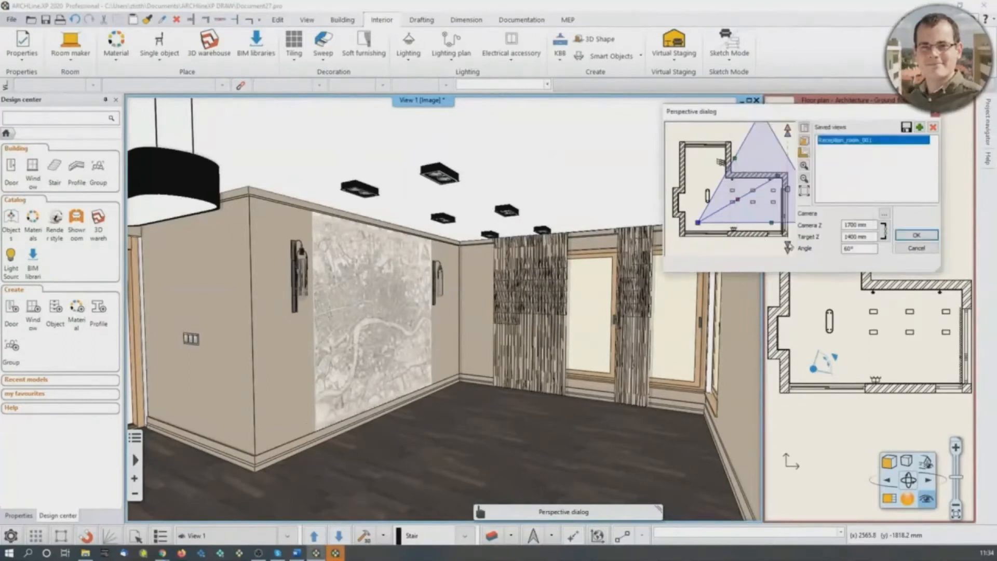
- Move the camera to the far corner of the room's narrow wing and aim it diagonally across towards the opposite corner
drag(699, 227, 690, 159)
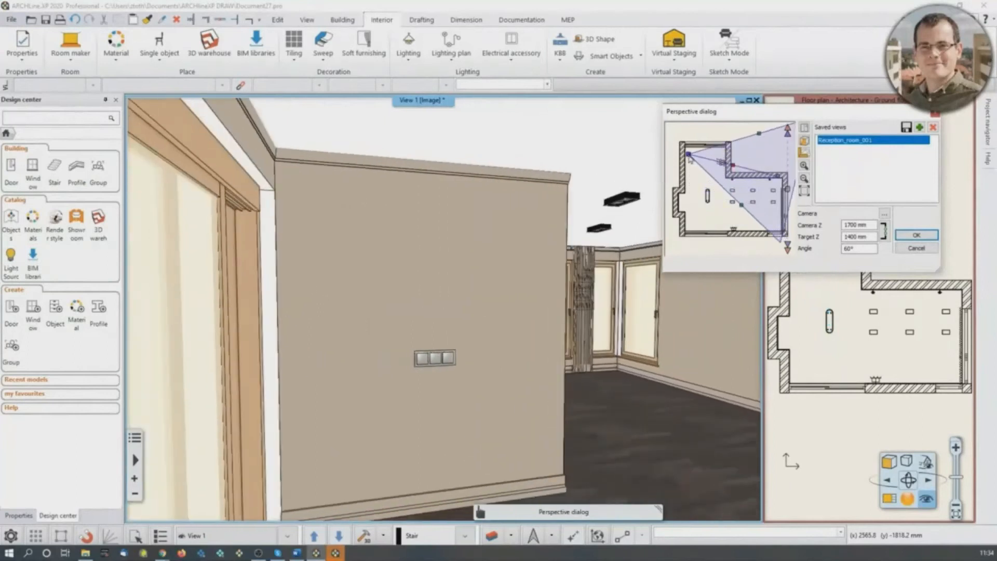
click(777, 176)
drag(779, 178, 766, 223)
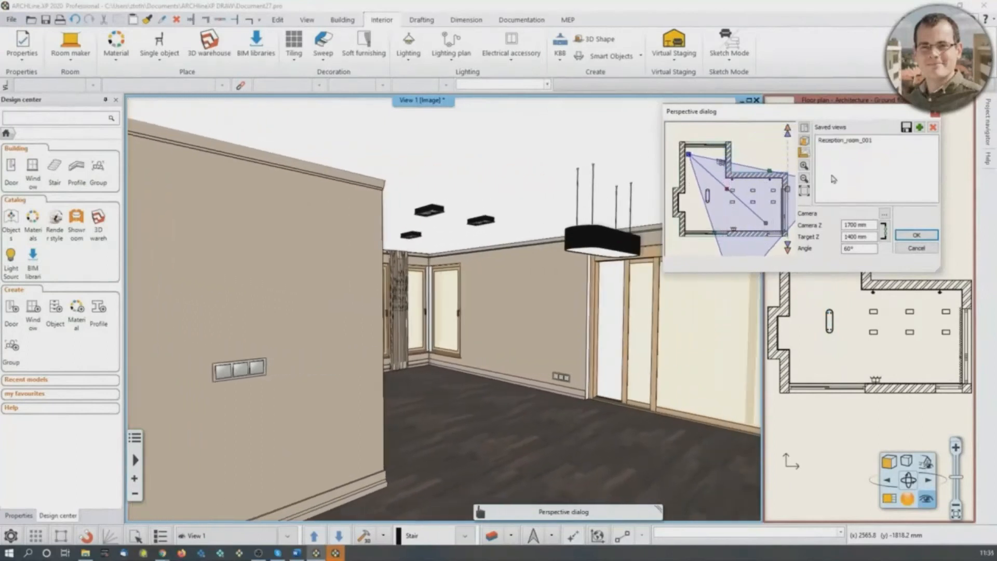
- Save this perspective as "Reception_Room_002" and accept the perspective settings
click(920, 127)
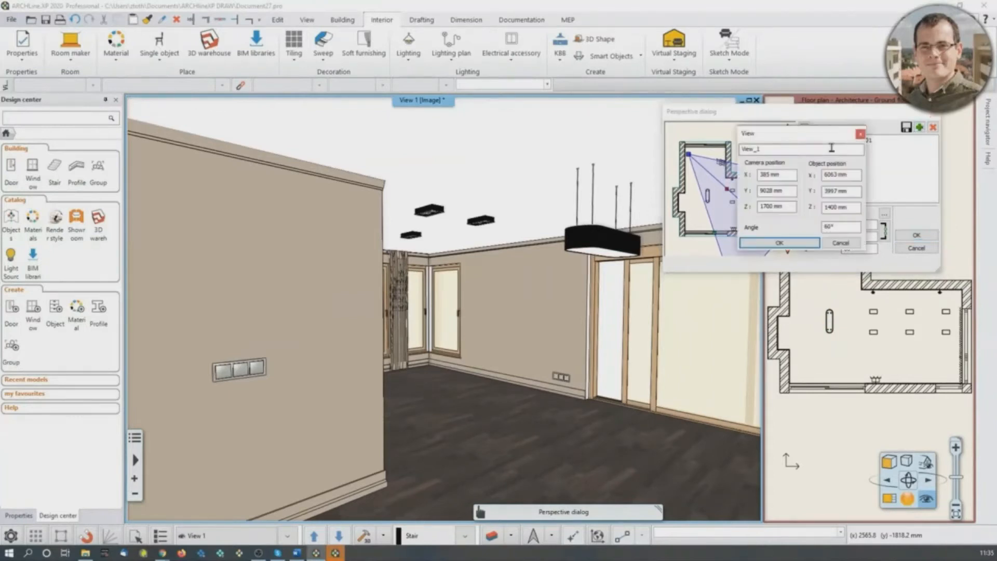
double_click(803, 154)
text(Reception_Room_002)
click(780, 242)
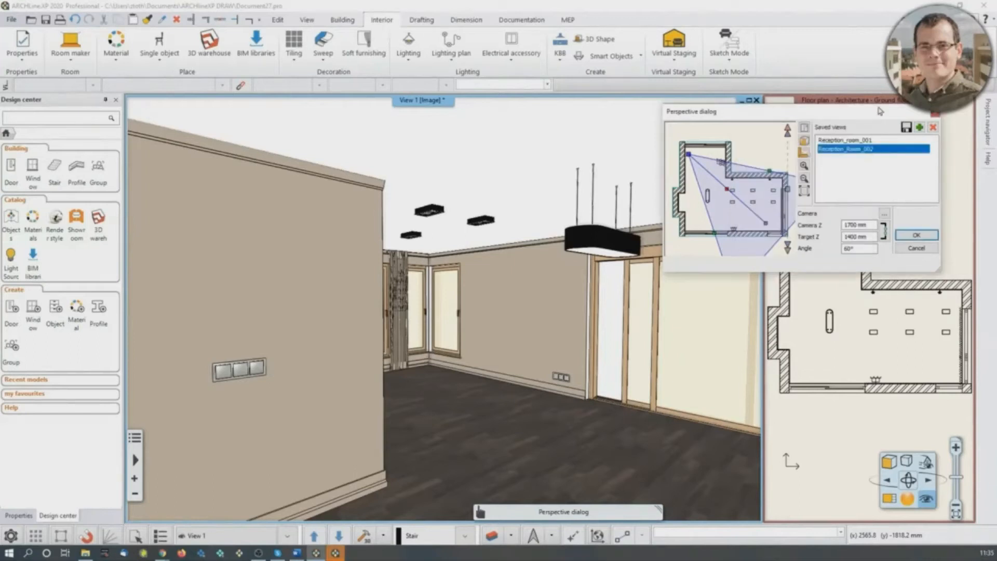
click(918, 236)
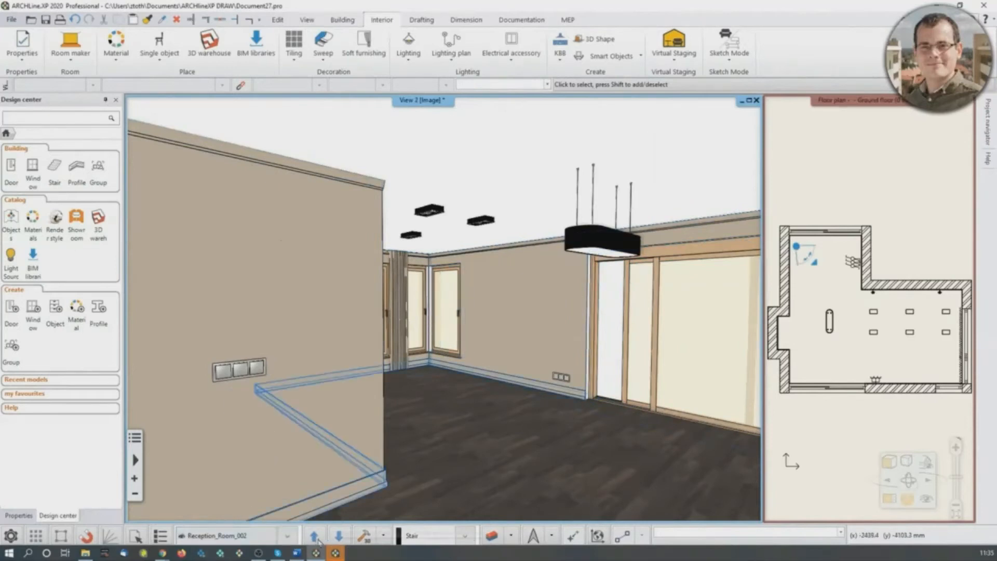
- Step through the saved views and reposition the camera in the floor plan so it faces the map wall
click(335, 540)
click(333, 541)
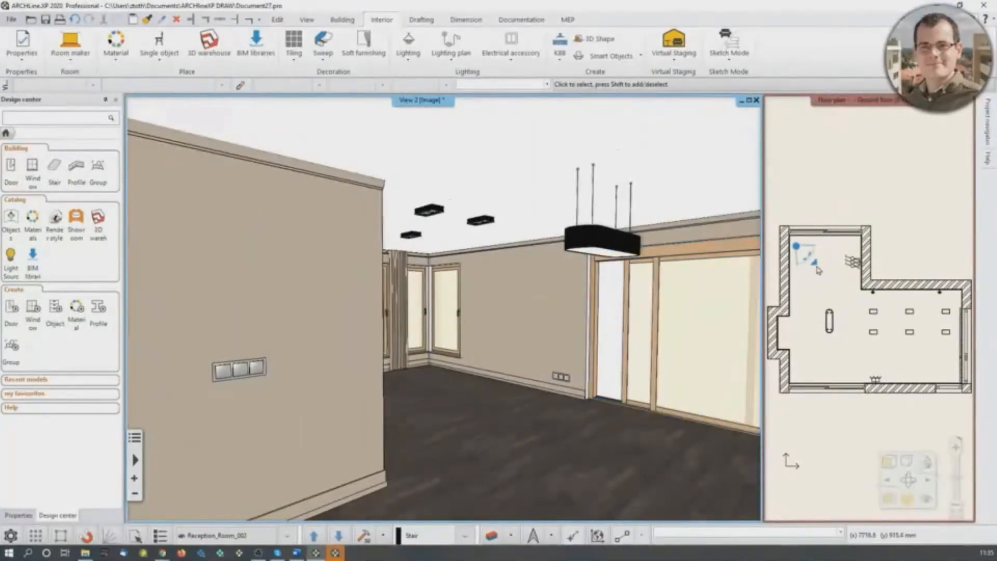
drag(816, 269, 854, 341)
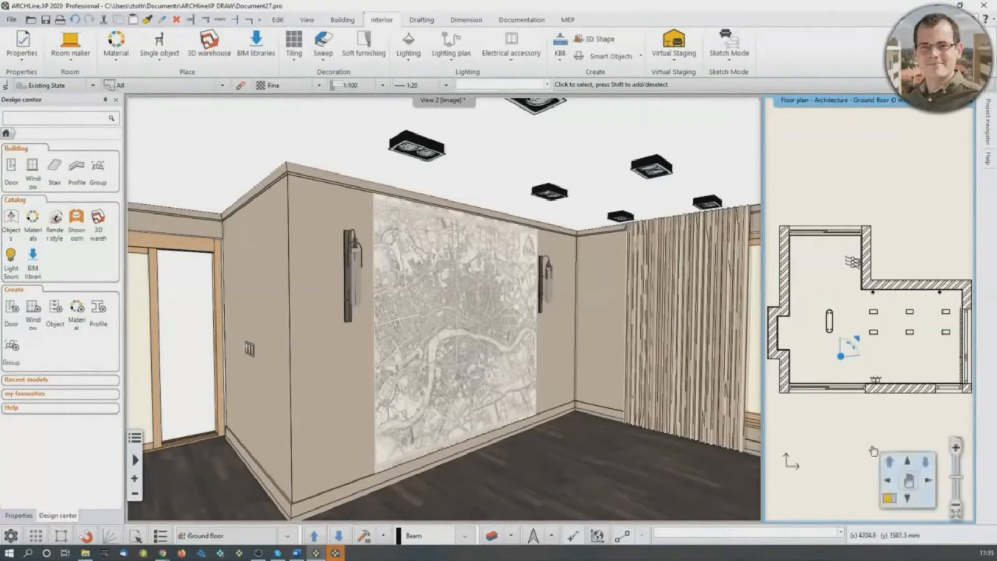
- Make the floor plan the main view and move its camera to look at the two windows by the room's corner
click(889, 499)
middle_drag(465, 389, 390, 306)
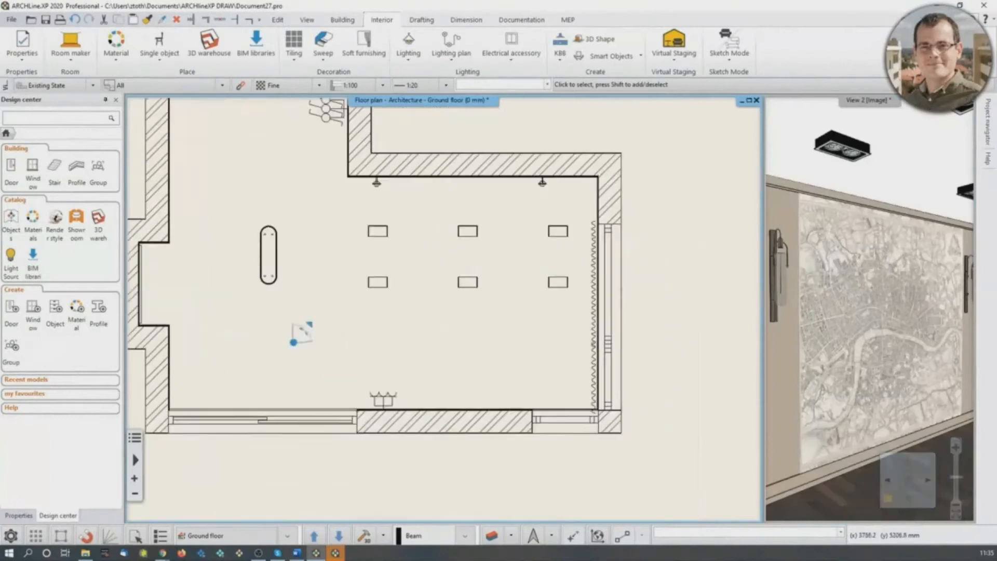
scroll(604, 418, up, 2)
scroll(254, 216, down, 3)
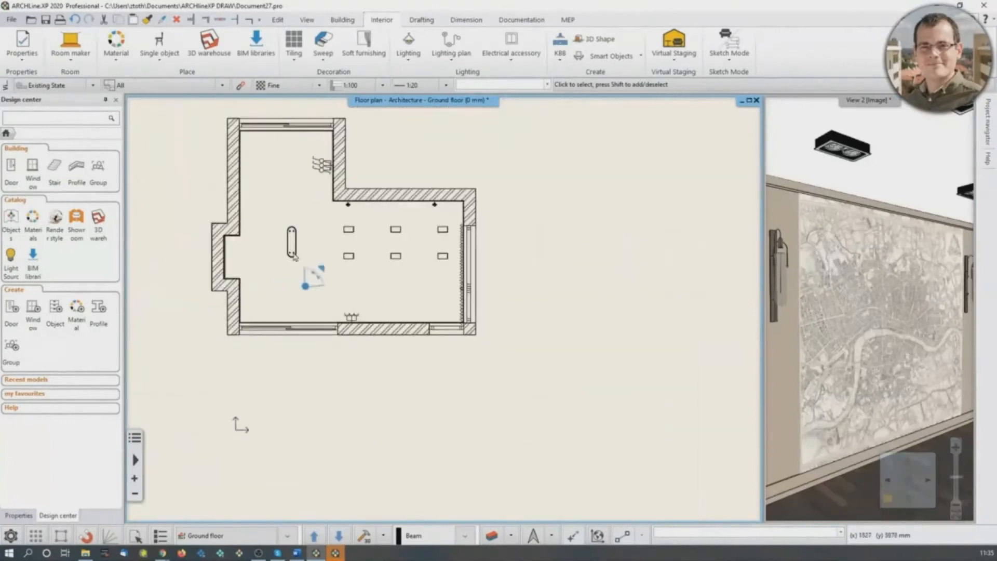
drag(322, 274, 436, 287)
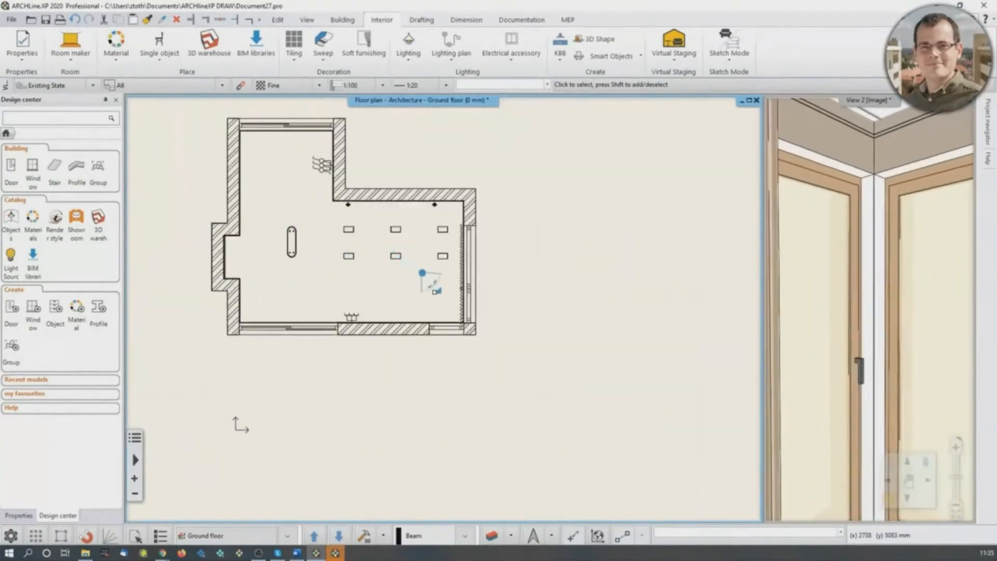
scroll(869, 341, down, 4)
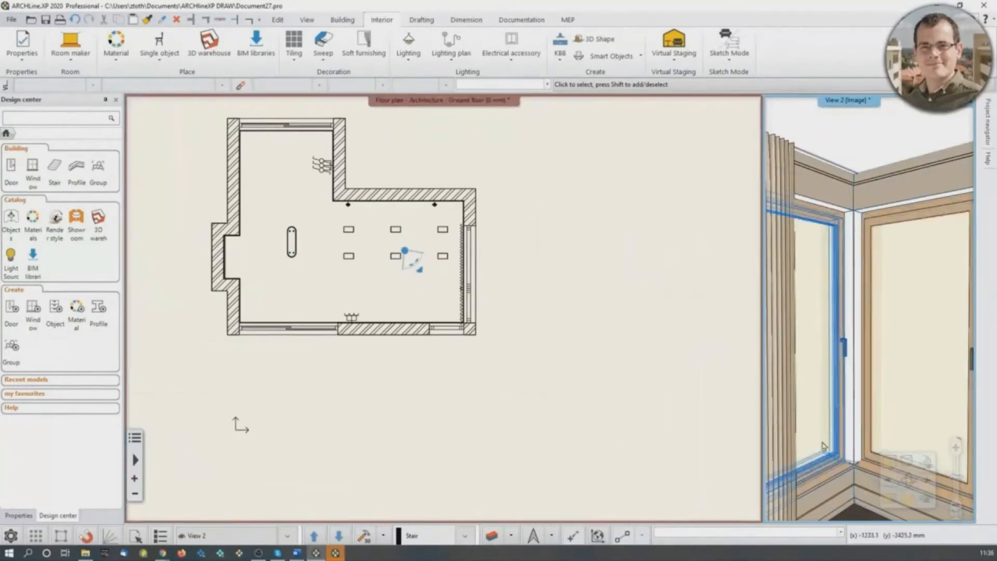
- Join the two windows beside the room's corner into one corner window using Join two openings on wall corner
middle_drag(505, 287, 513, 278)
scroll(515, 304, up, 3)
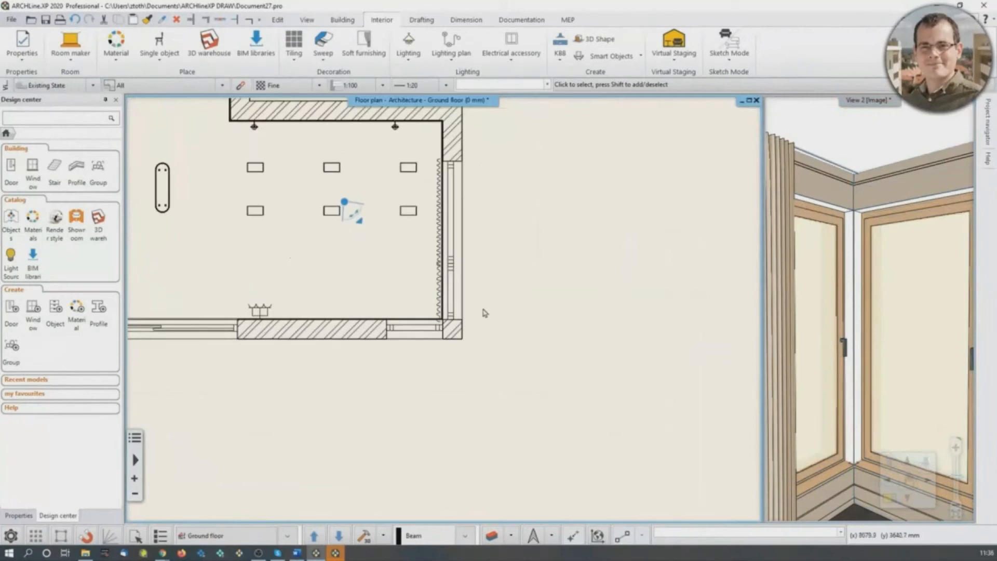
middle_drag(449, 277, 452, 287)
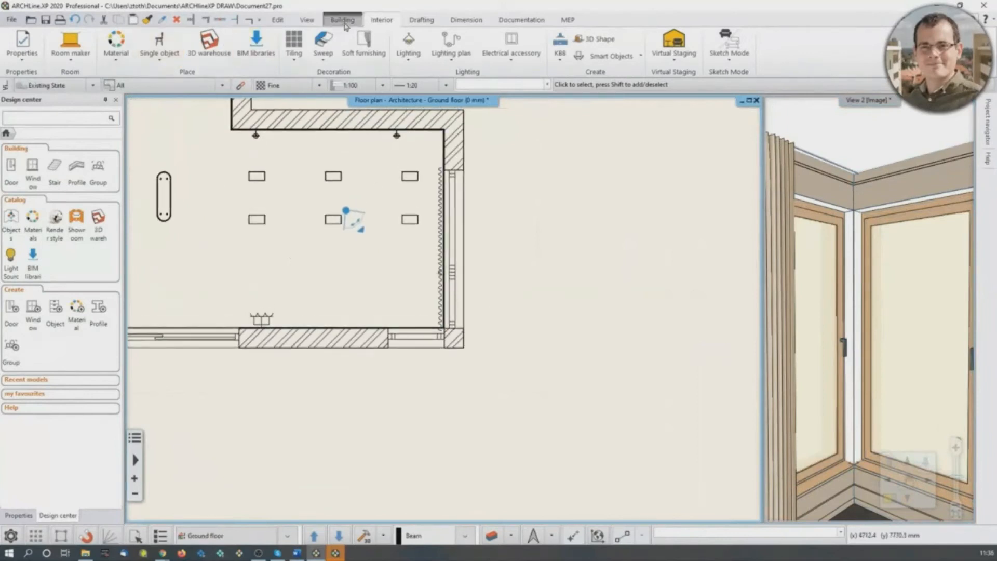
click(343, 20)
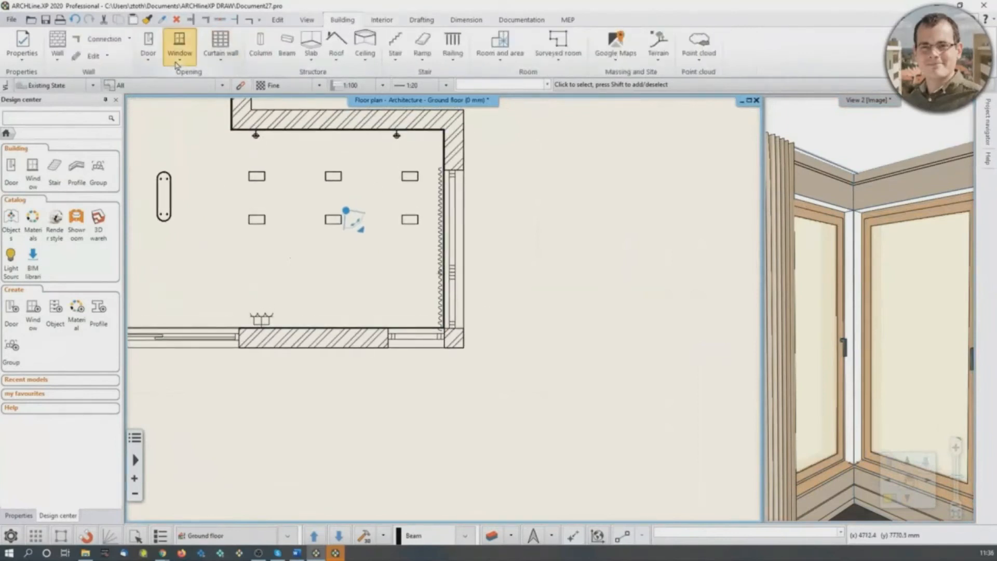
click(179, 49)
mouse_move(251, 276)
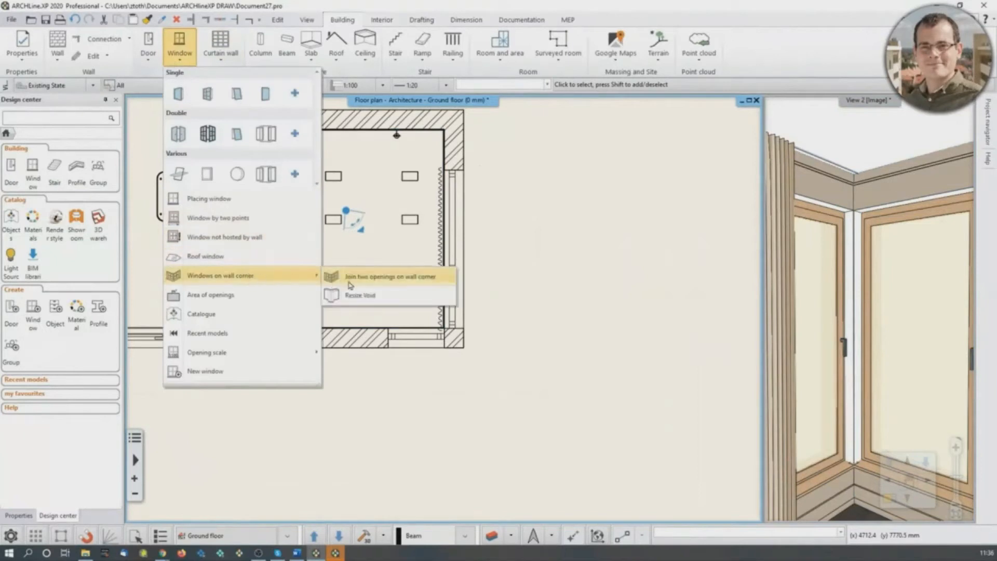
click(408, 277)
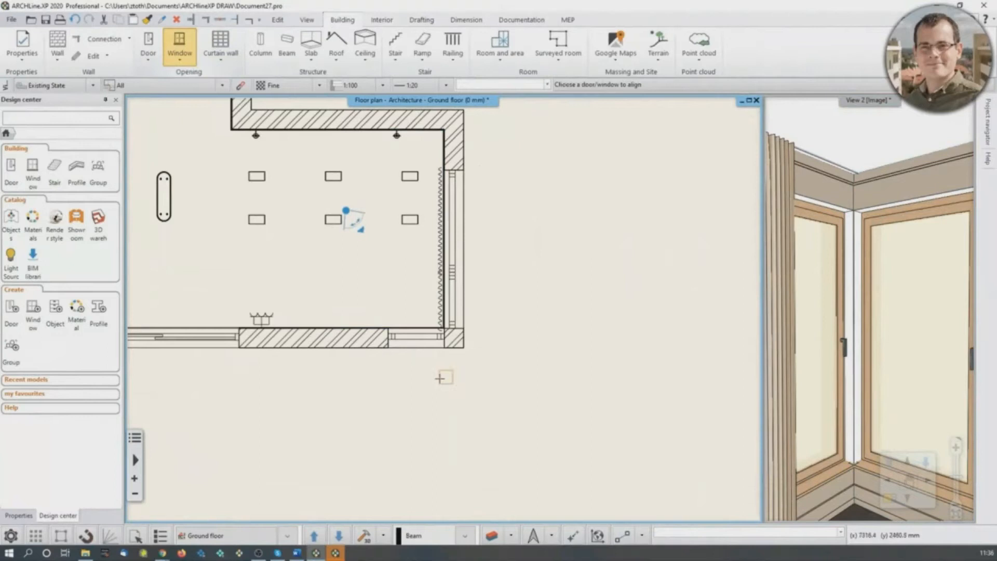
scroll(423, 356, up, 2)
click(430, 303)
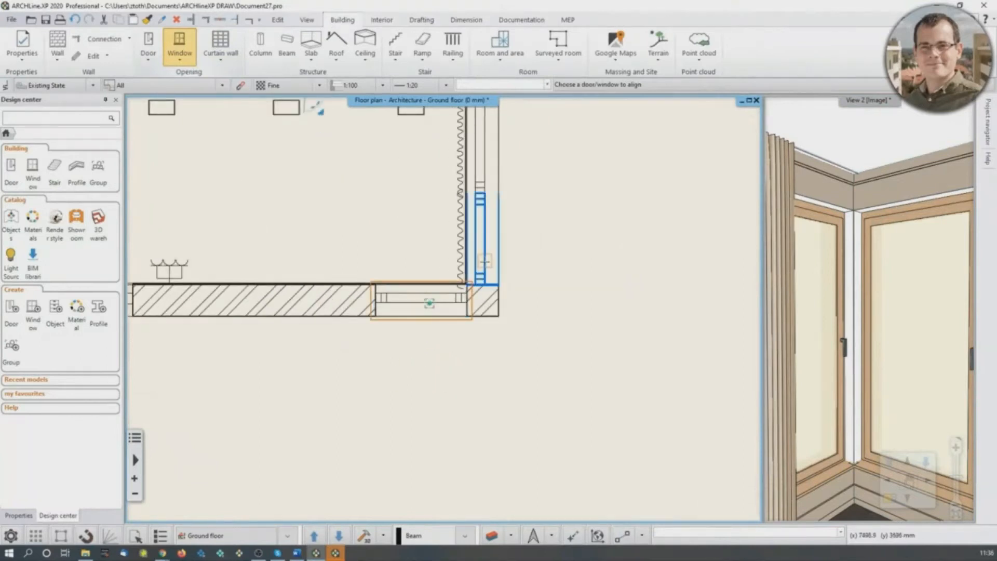
click(475, 236)
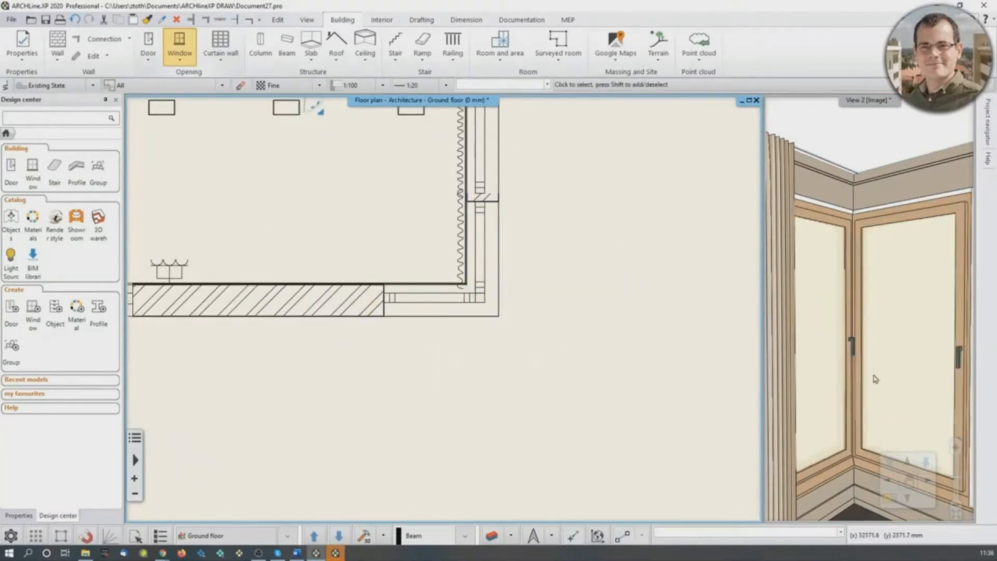
- Stretch the corner window on the curtained wall to a width of 1200 mm so it meets the neighbouring window
middle_drag(450, 269, 463, 341)
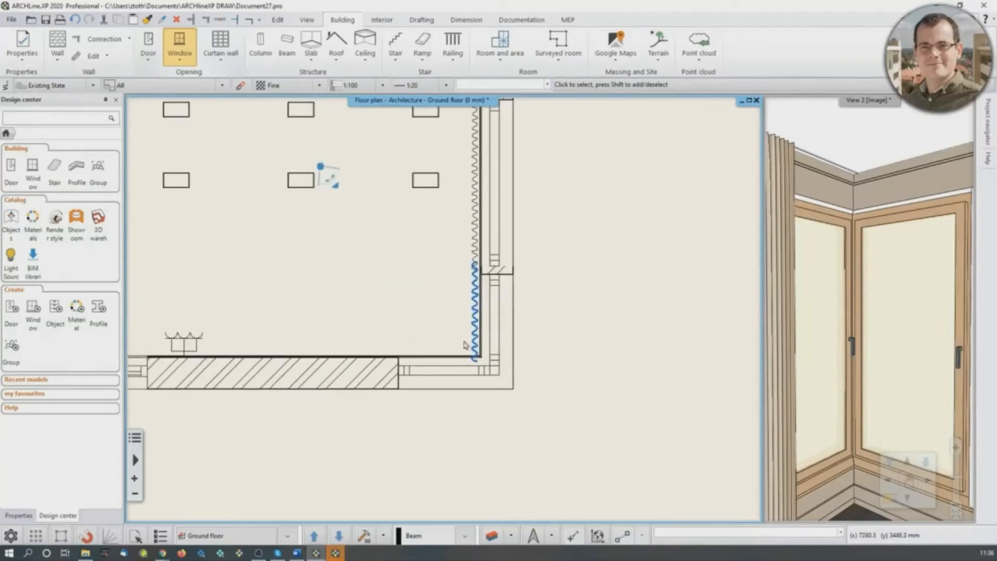
drag(335, 185, 344, 182)
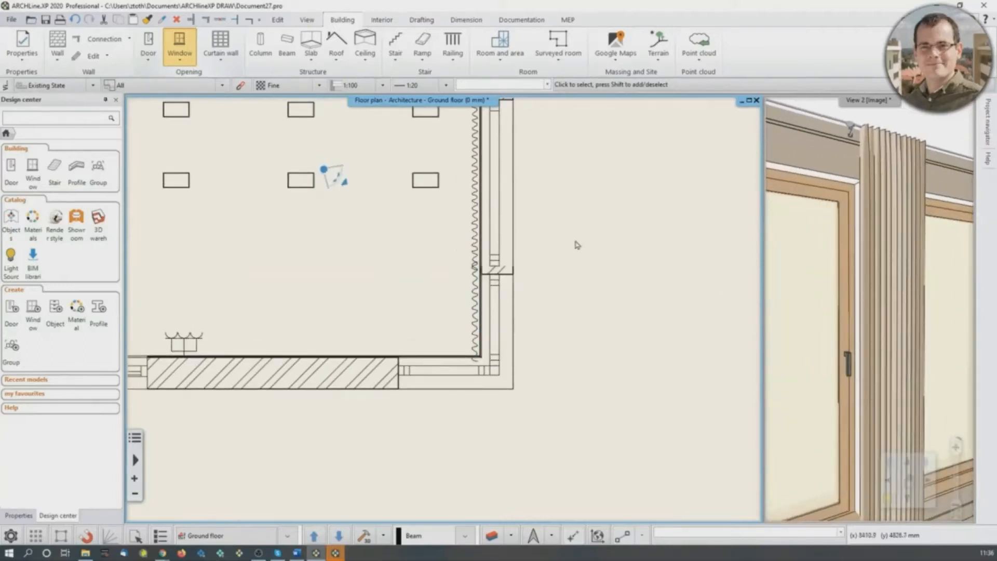
scroll(491, 337, up, 3)
click(477, 353)
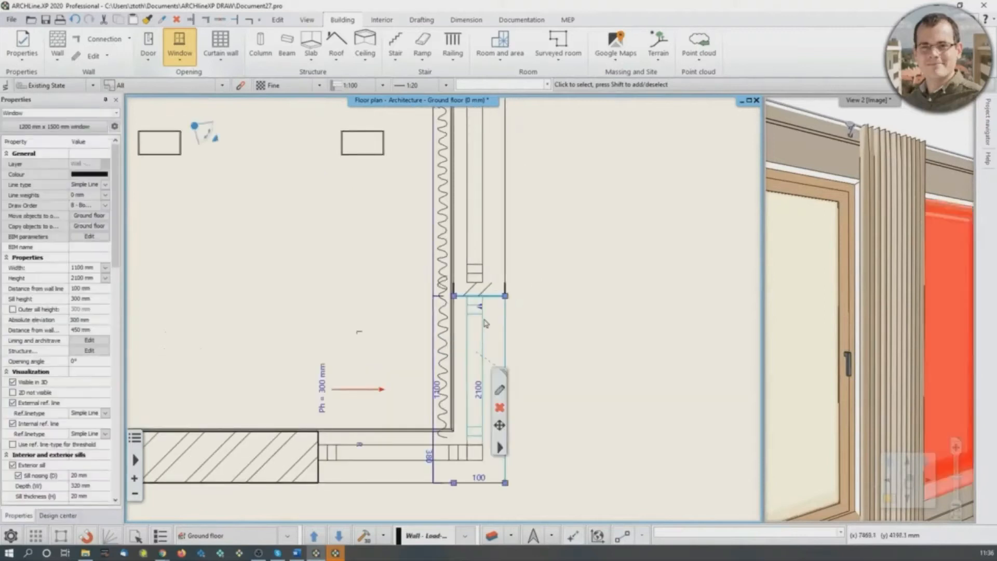
mouse_move(503, 298)
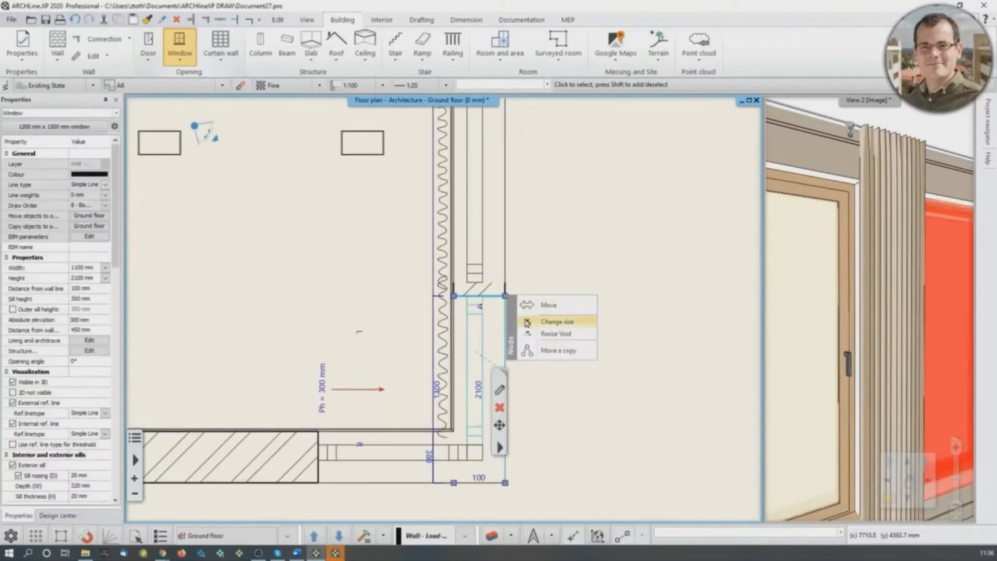
click(556, 321)
scroll(483, 312, up, 2)
click(479, 296)
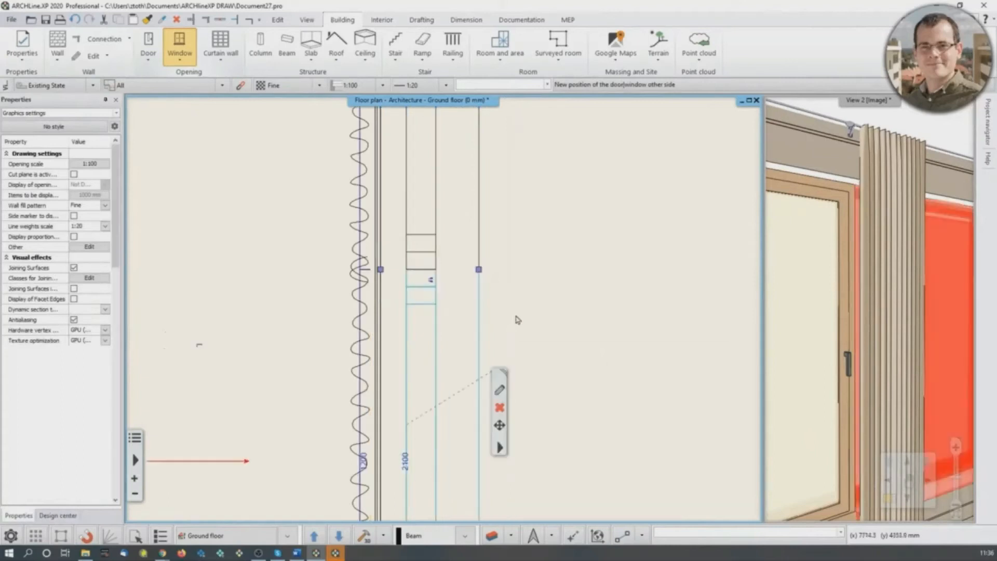
scroll(520, 318, down, 3)
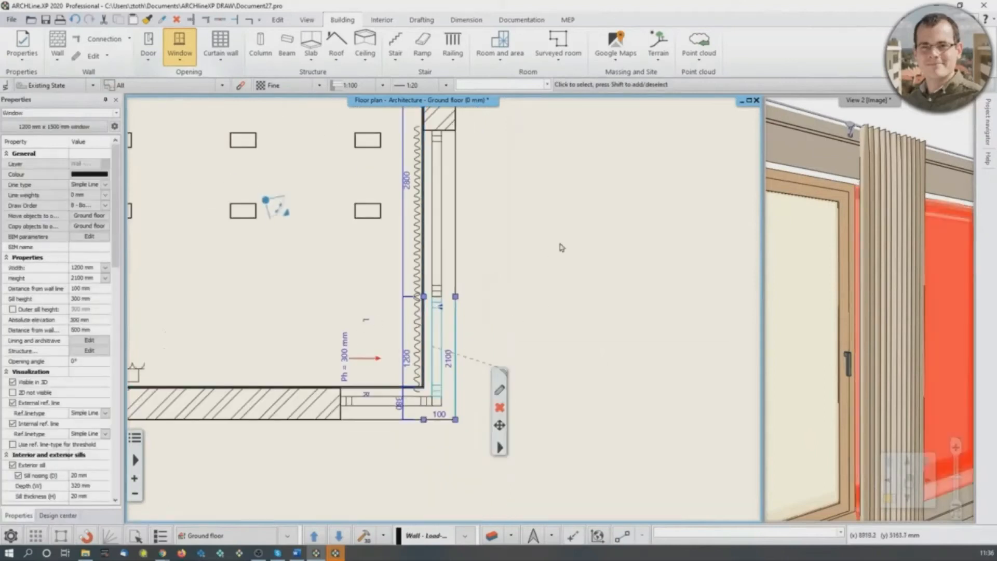
key(Escape)
- Shorten the curtain beside the corner window to about 955 mm by pulling its end back from the room's corner
middle_drag(849, 299, 888, 309)
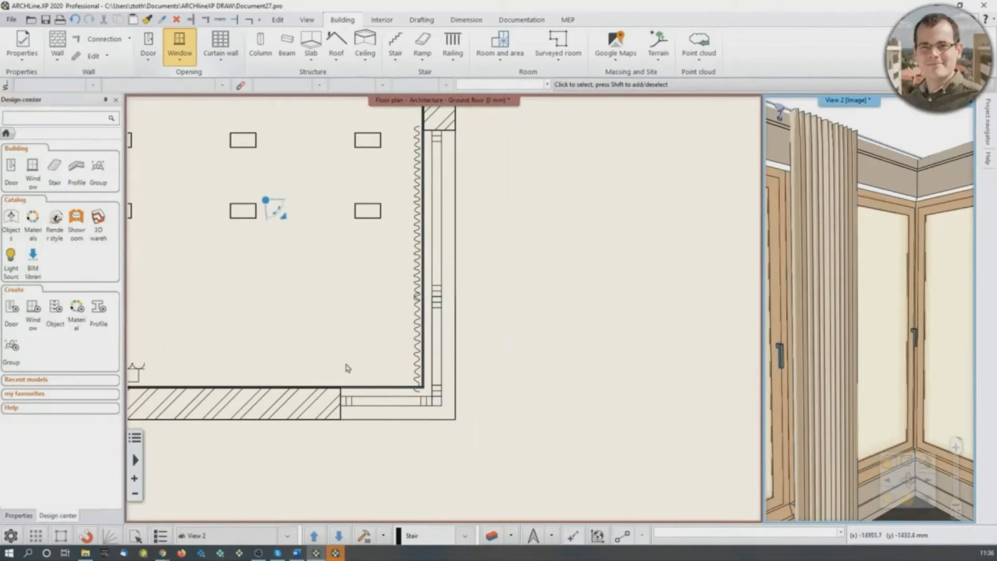
scroll(427, 350, down, 1)
click(421, 359)
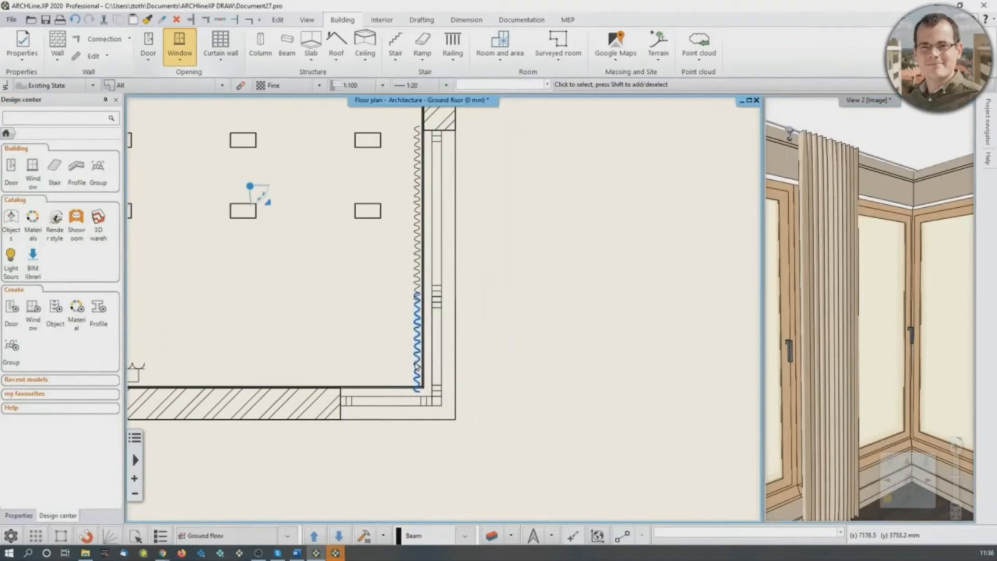
click(416, 295)
click(532, 232)
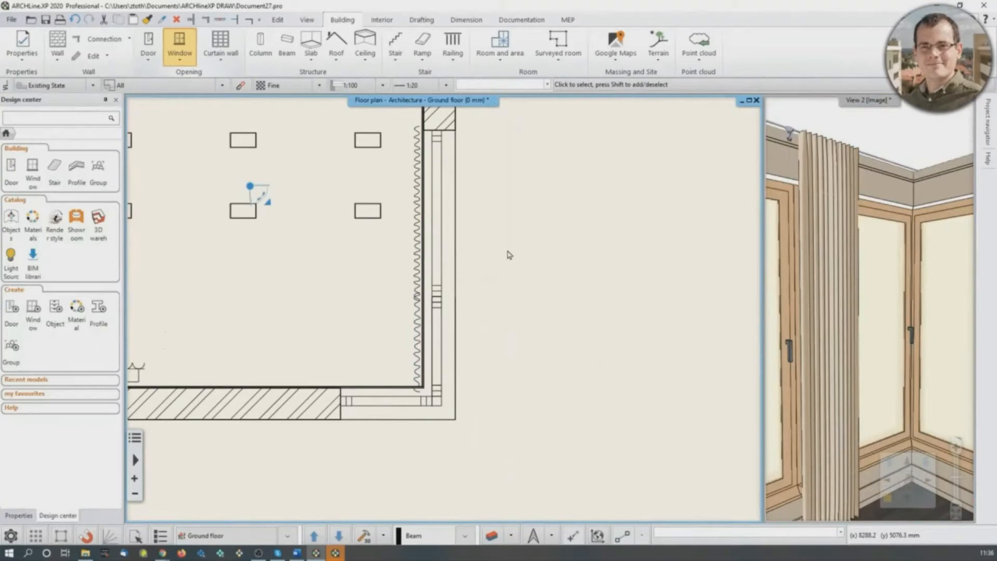
middle_drag(461, 298, 470, 312)
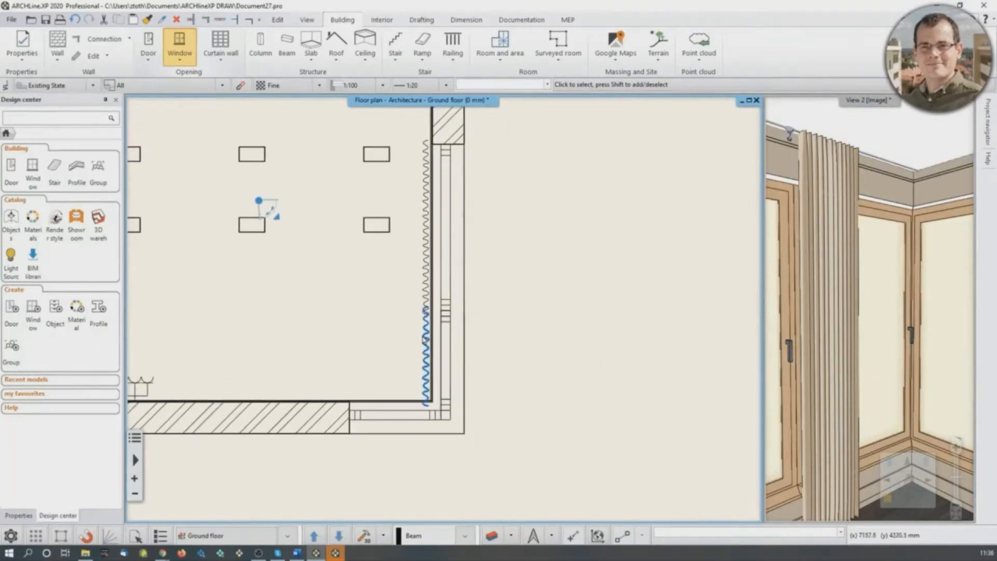
click(427, 351)
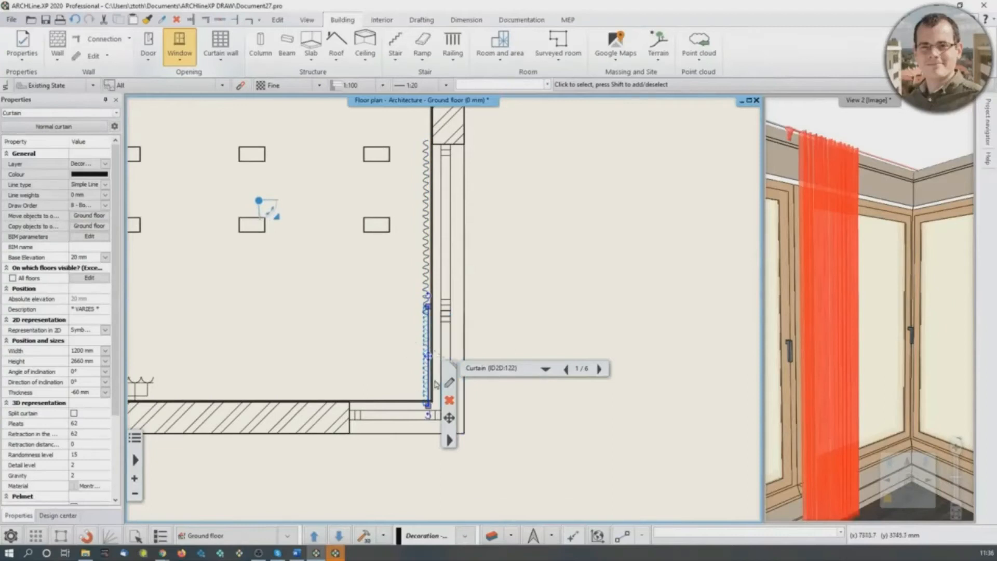
click(428, 415)
click(454, 416)
scroll(433, 337, up, 3)
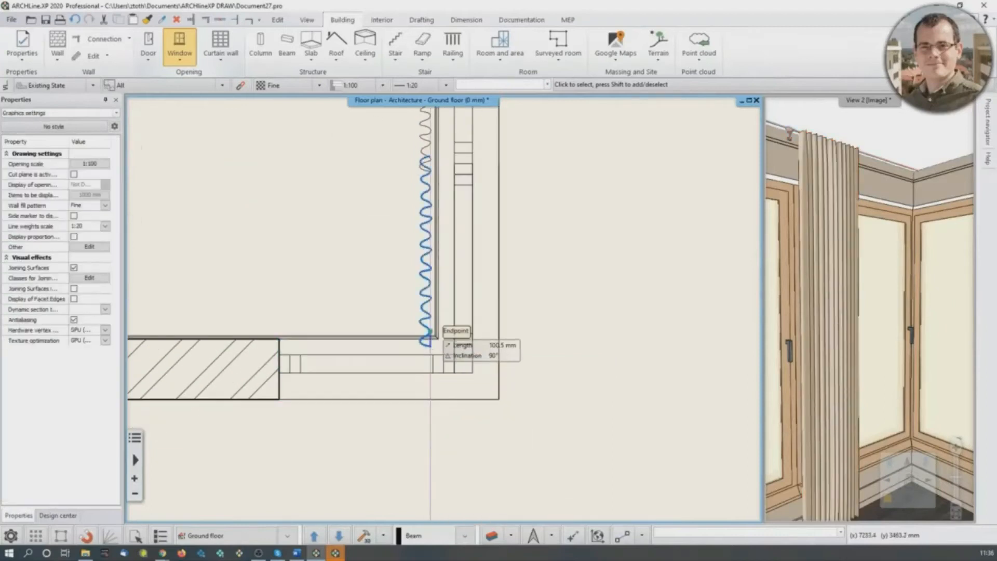
click(439, 308)
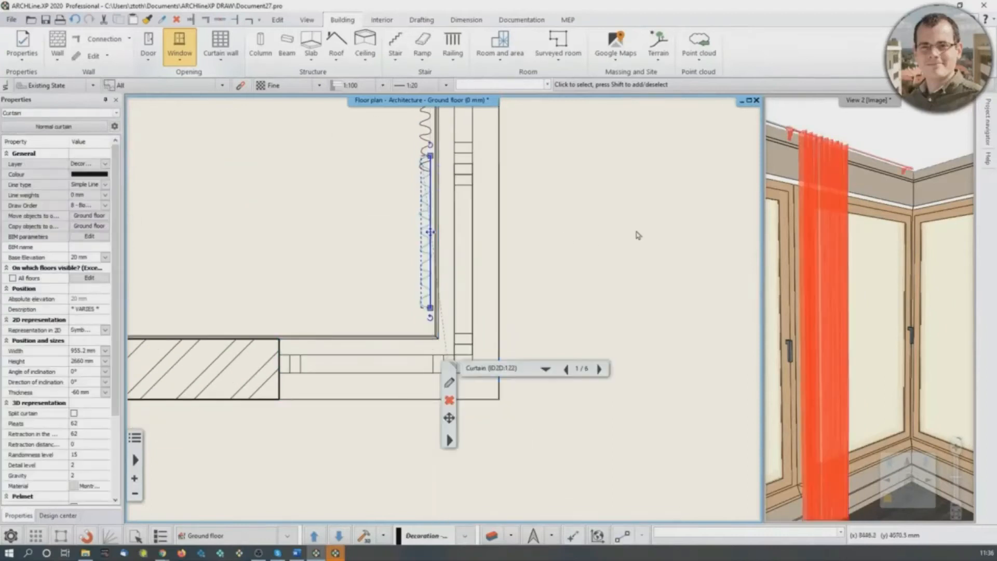
key(Escape)
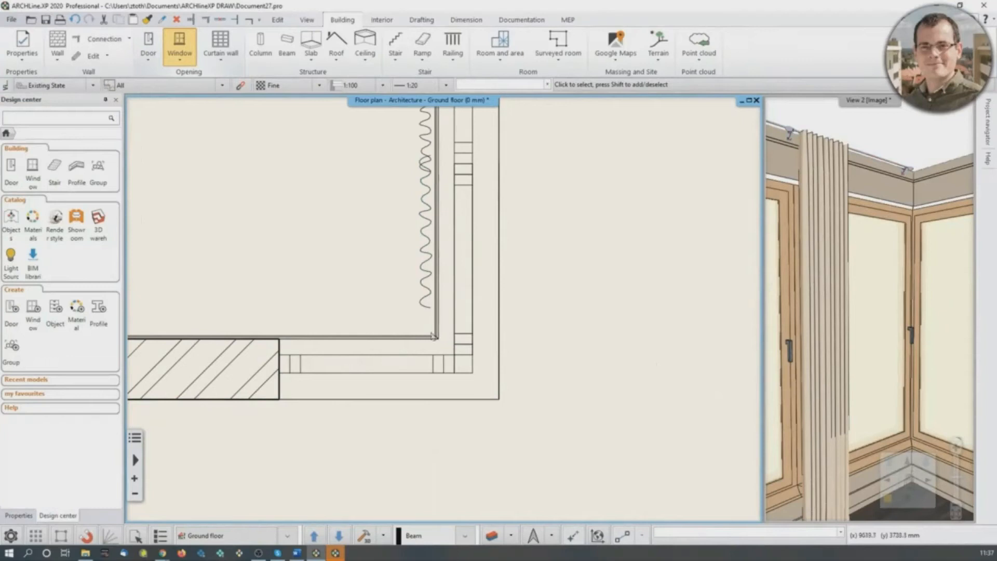
click(180, 47)
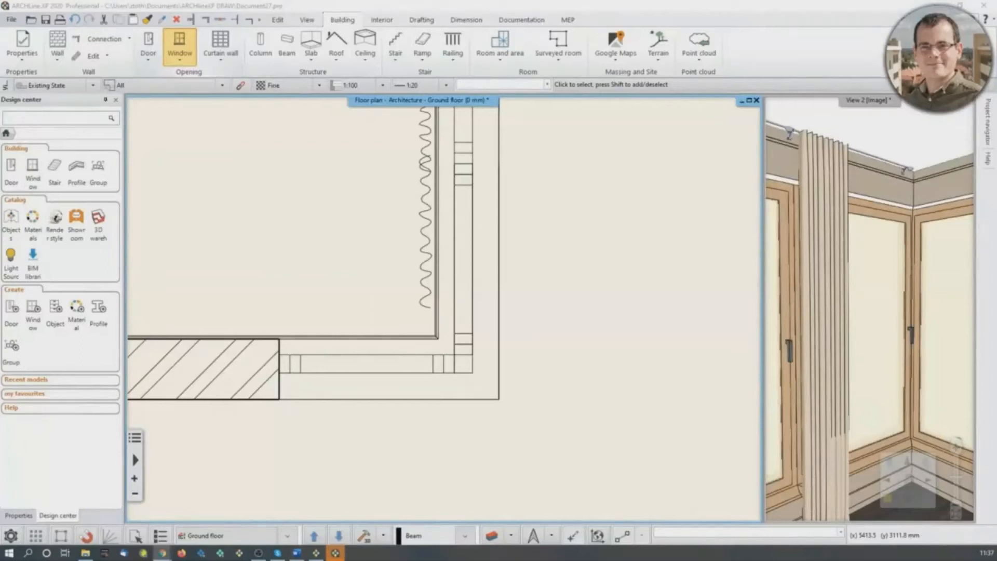
click(233, 215)
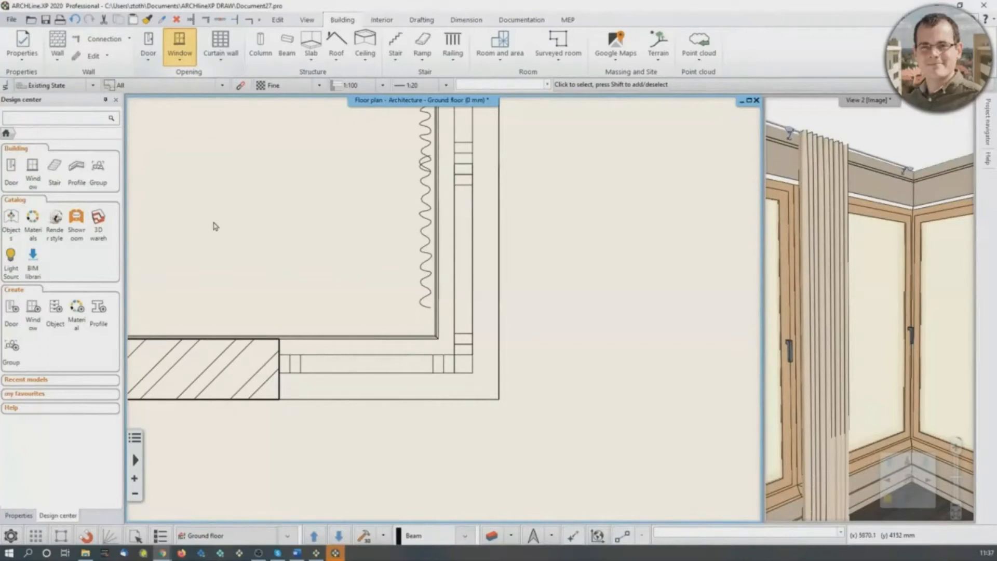
- Search the material catalogue for "paldao"
click(35, 223)
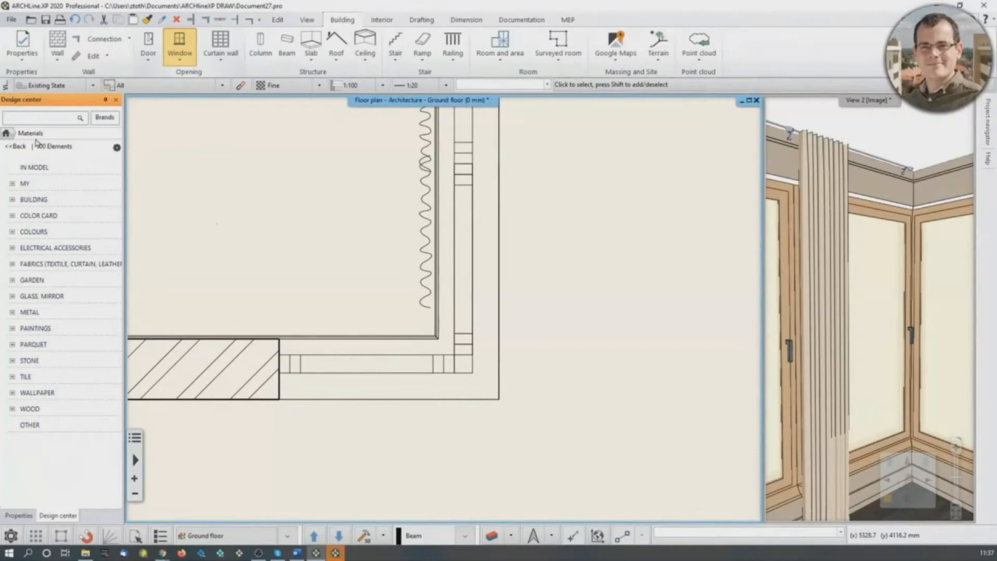
click(37, 120)
text(pale)
key(Return)
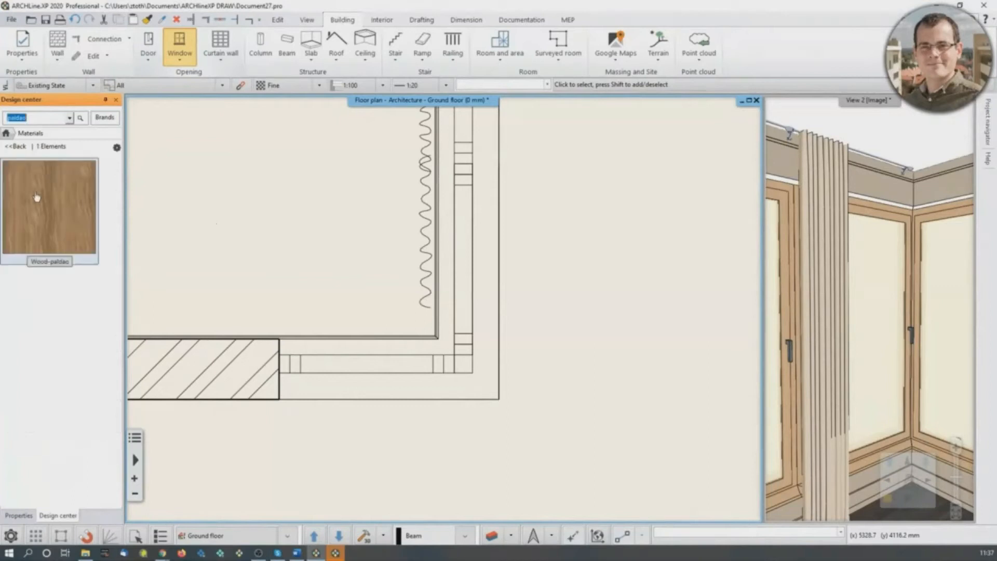
- Replace the window frame material with Wood-paldao wherever it is used in the model
mouse_move(34, 206)
mouse_down()
mouse_move(785, 348)
mouse_move(912, 300)
mouse_up()
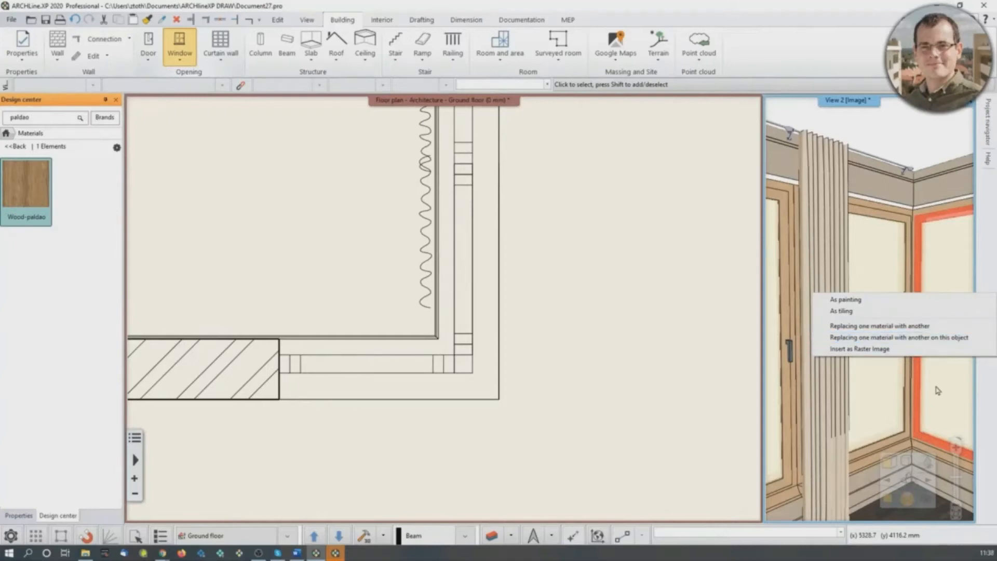
click(908, 326)
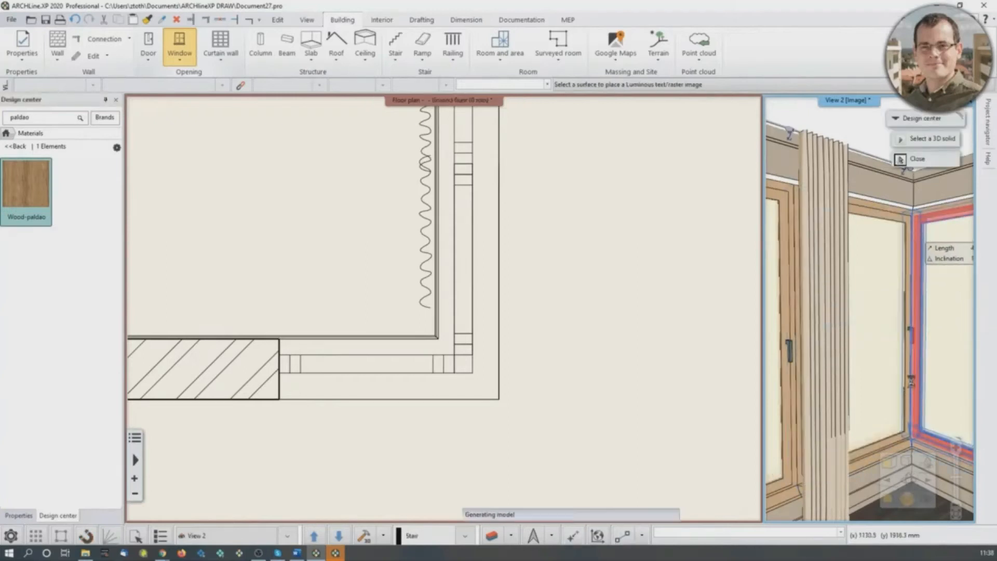
key(Escape)
middle_drag(903, 359, 872, 365)
scroll(872, 364, down, 1)
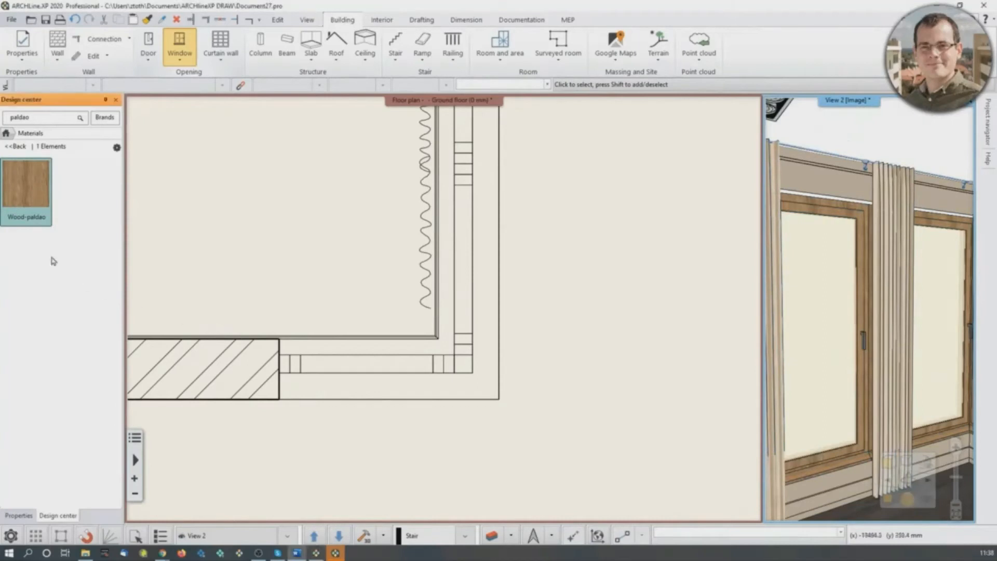
mouse_move(22, 204)
mouse_move(23, 204)
mouse_down()
mouse_move(358, 283)
mouse_move(575, 303)
mouse_move(27, 191)
mouse_up()
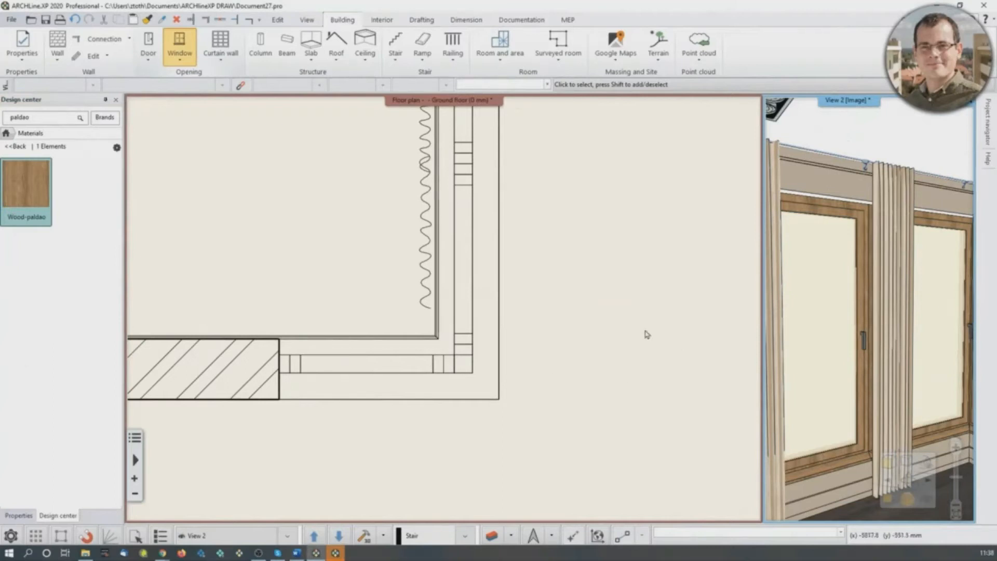
- Show the whole floor plan and step through the saved perspectives Reception_room_001 and Reception_Room_002 to examine the room
scroll(358, 308, down, 3)
scroll(389, 358, up, 1)
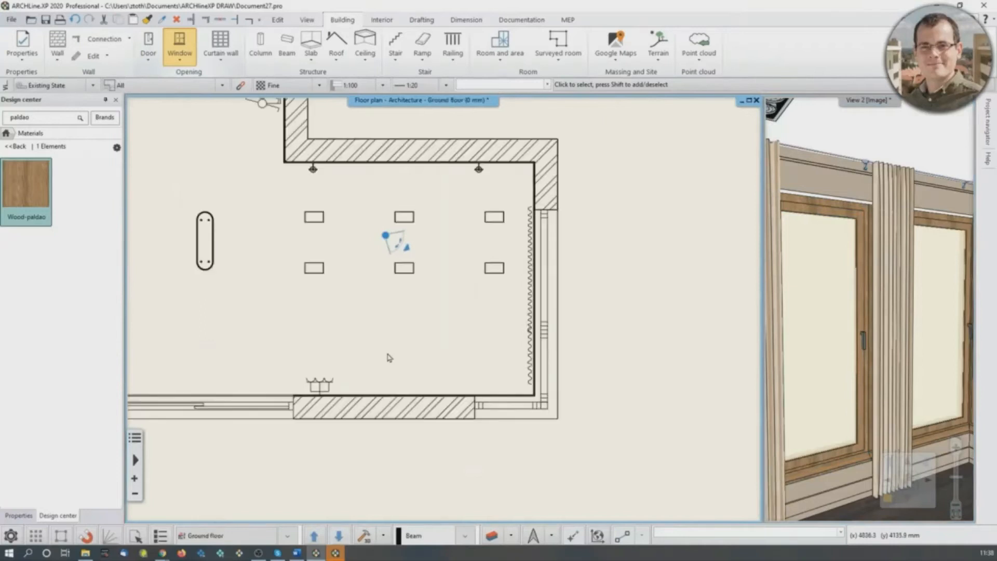
scroll(410, 348, down, 3)
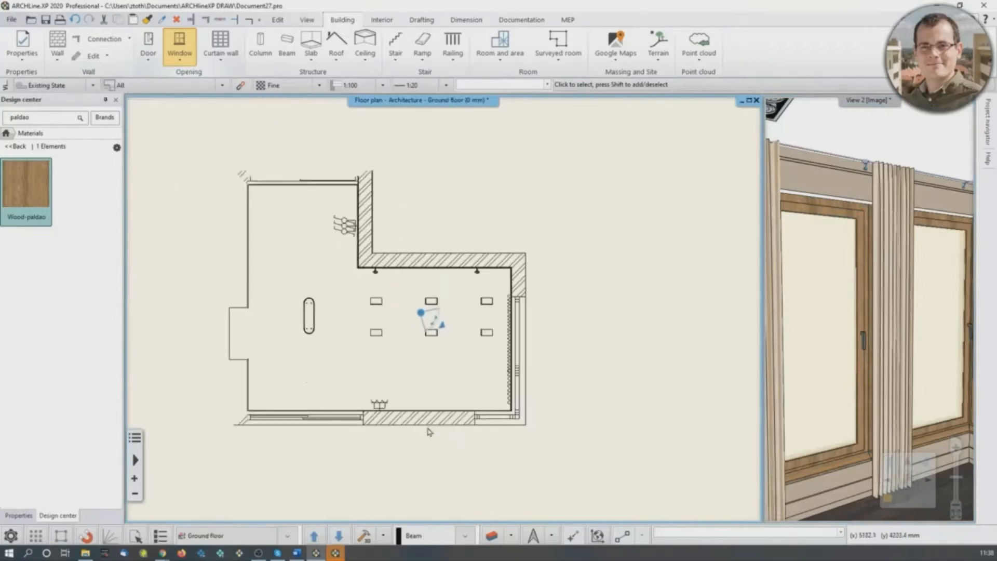
scroll(835, 335, down, 2)
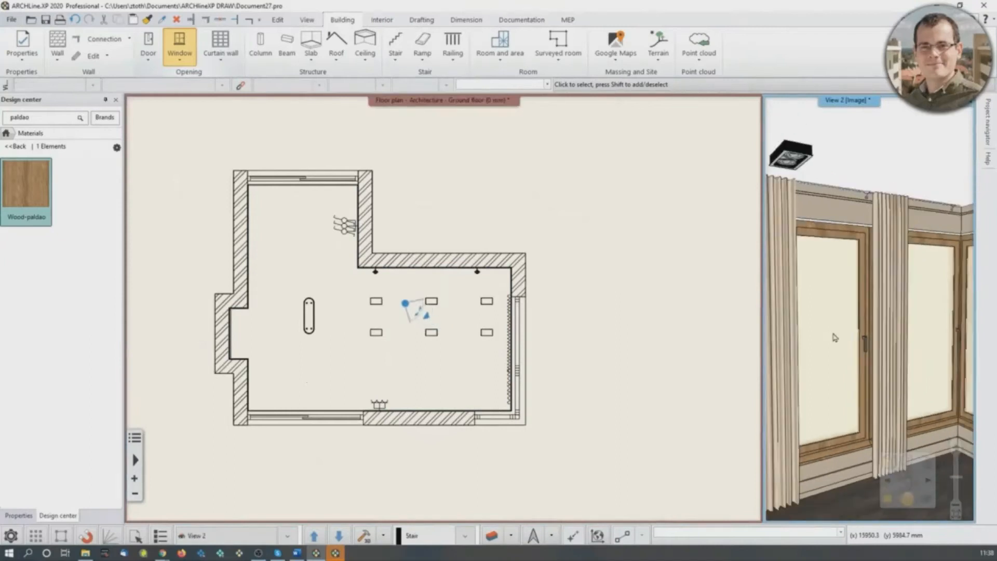
middle_drag(828, 336, 830, 336)
key(Page_Down)
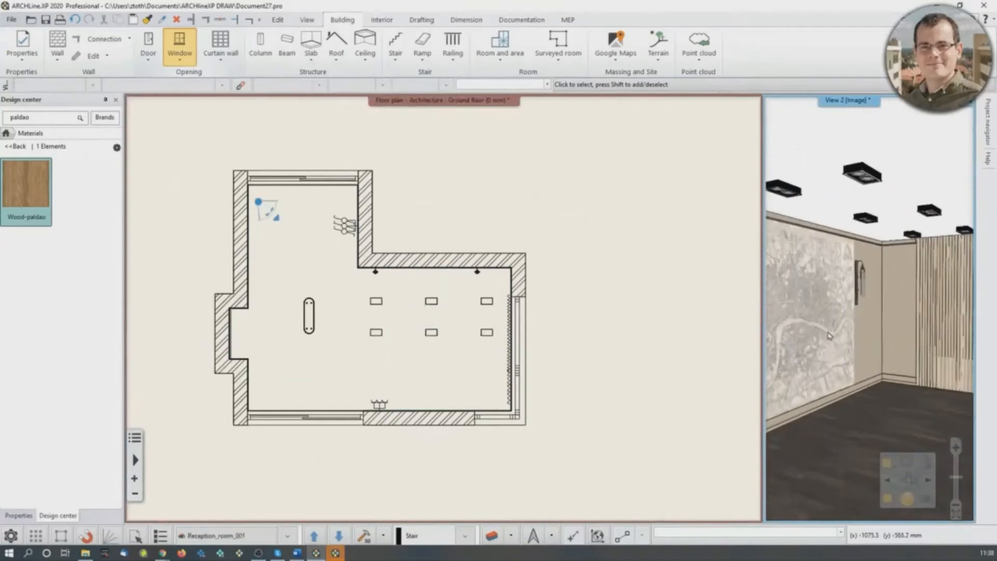
key(Page_Down)
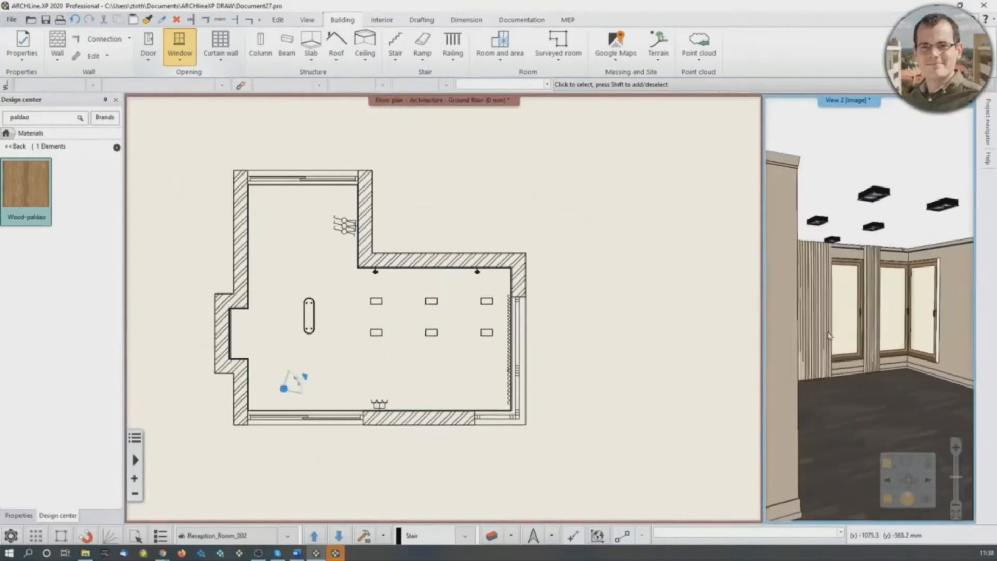
click(284, 218)
key(Page_Down)
key(Page_Up)
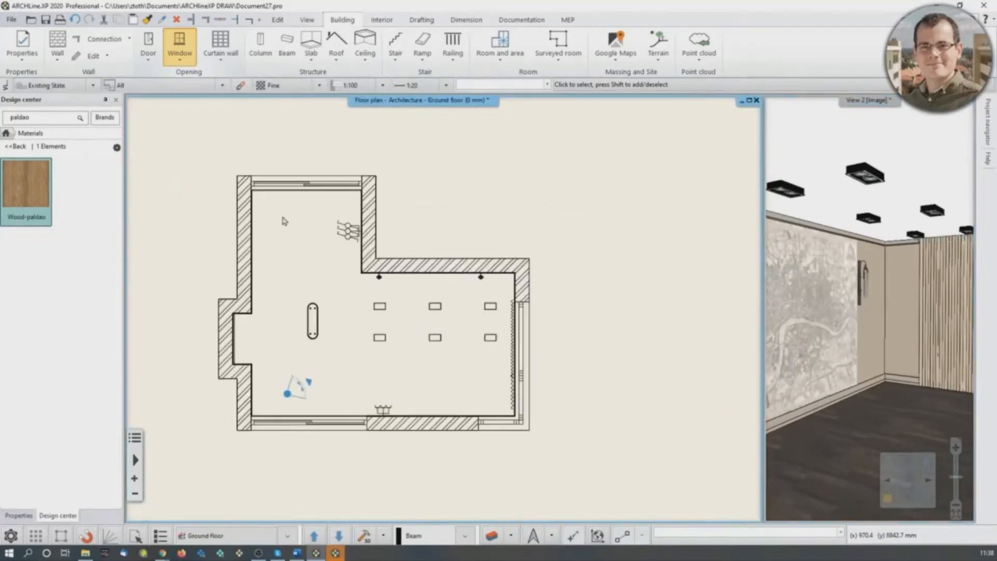
- Switch through the building's floors from the Ground floor to the Basement and back, examining each floor plan
key(Page_Down)
key(Page_Up)
key(Page_Down)
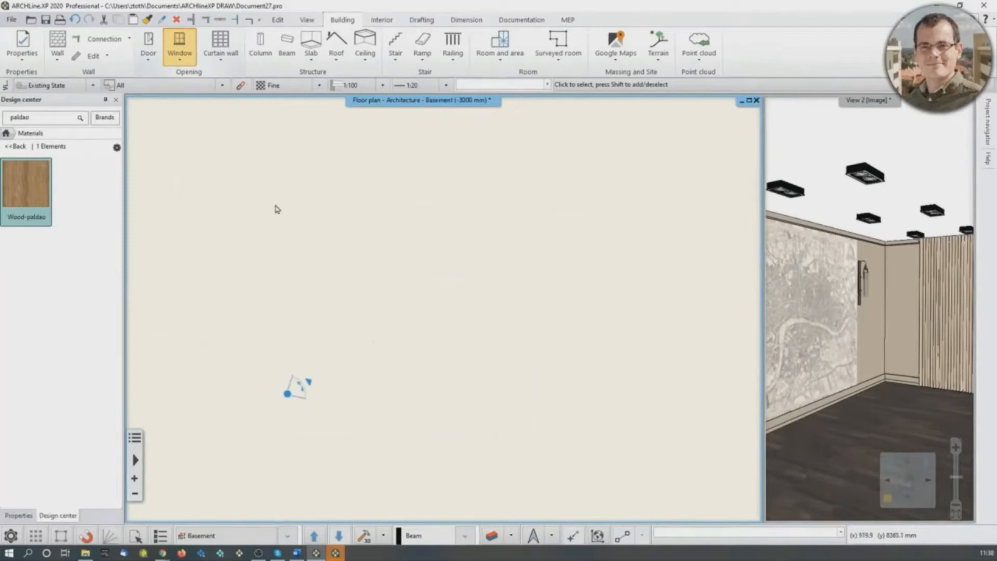
middle_click(314, 206)
middle_click(314, 205)
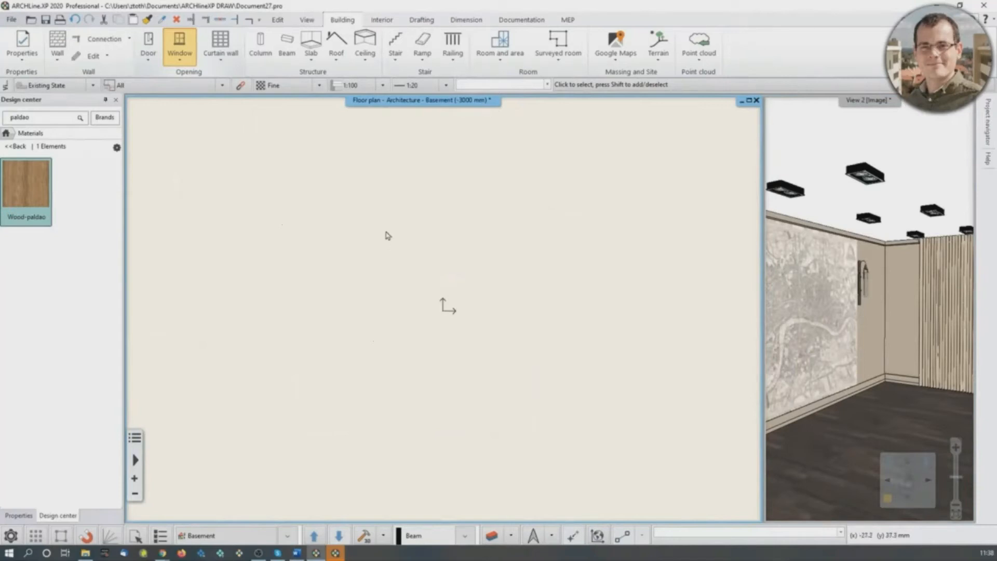
key(Page_Up)
key(Page_Up)
key(Page_Up)
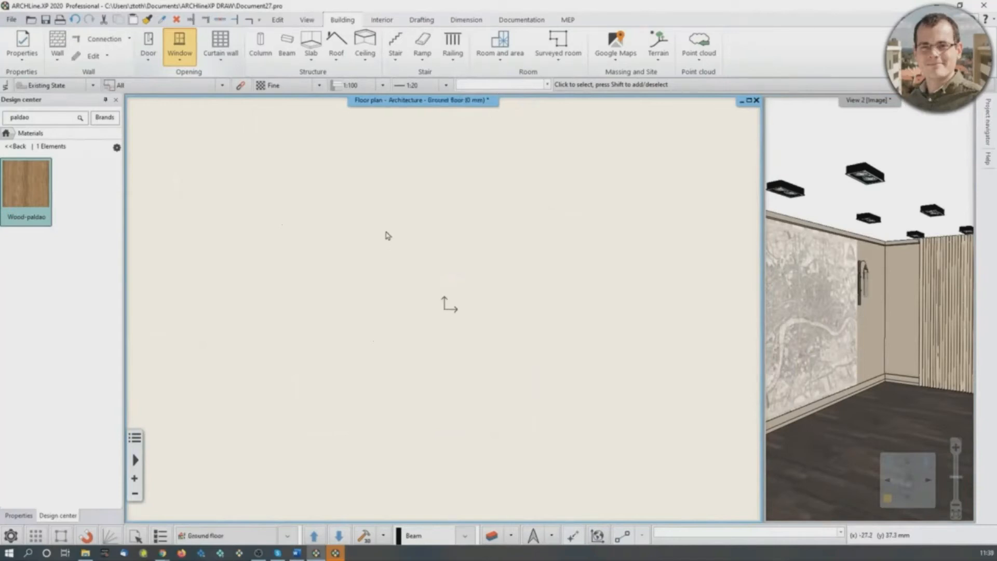
key(Page_Down)
key(Page_Down)
middle_click(384, 286)
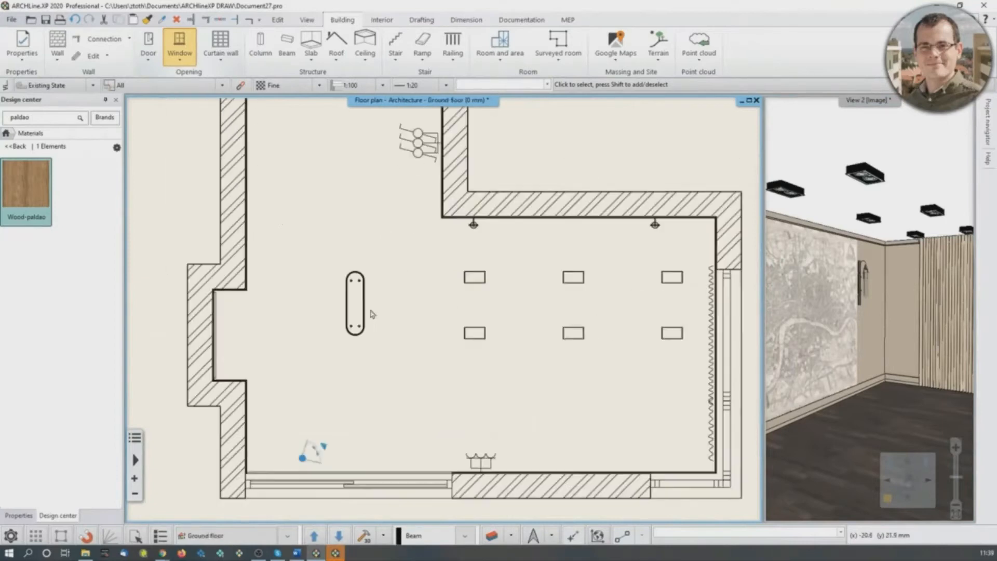
middle_click(363, 322)
middle_drag(363, 302, 385, 305)
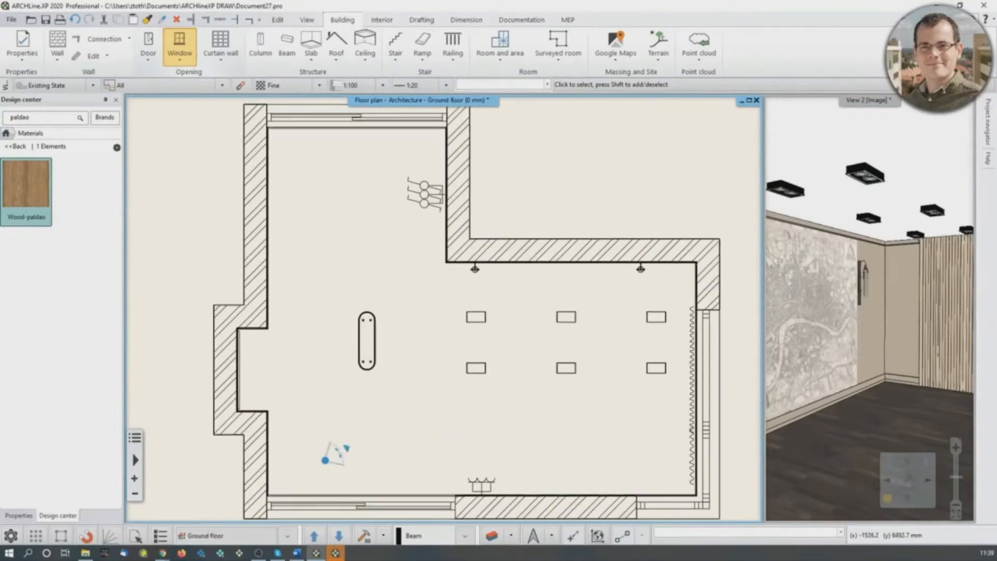
- Show the View 2 perspective in the main window and clear the "paldao" search from the material catalogue
middle_drag(865, 401, 868, 405)
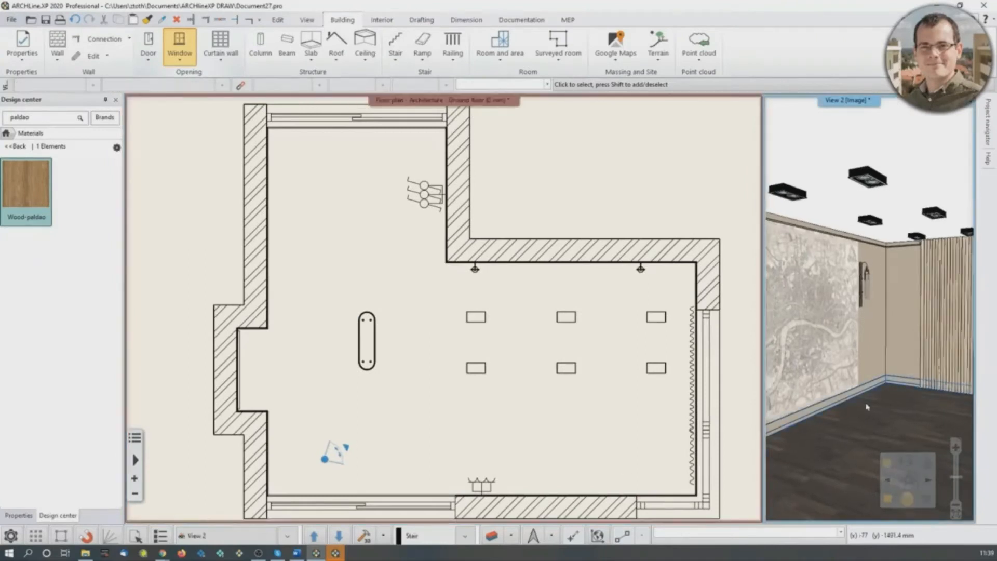
click(888, 505)
middle_drag(519, 394, 491, 440)
click(16, 146)
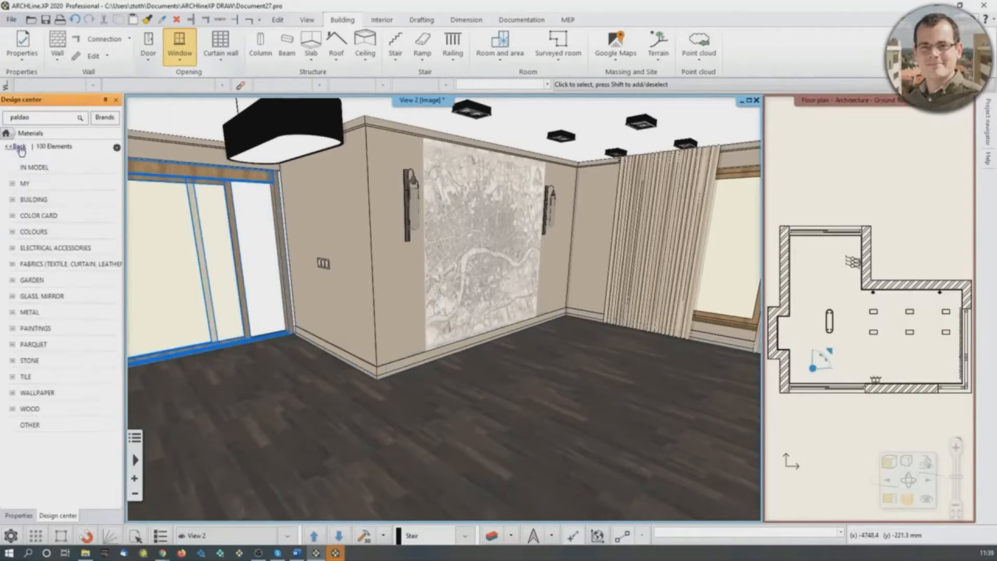
click(41, 120)
key(BackSpace)
key(BackSpace)
key(BackSpace)
key(BackSpace)
key(BackSpace)
key(BackSpace)
key(Return)
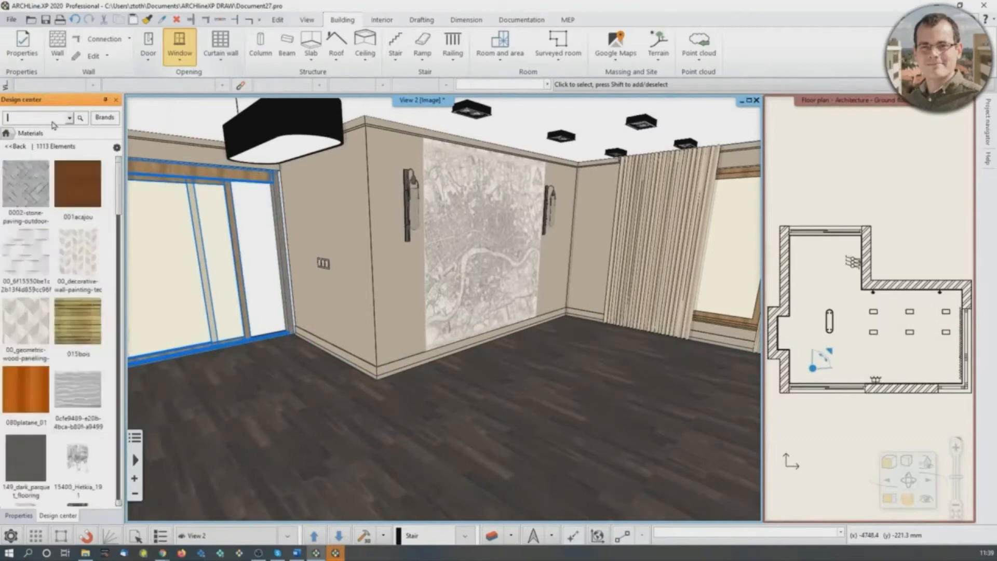
- Search the whole Design center catalogue for "husk"
click(382, 20)
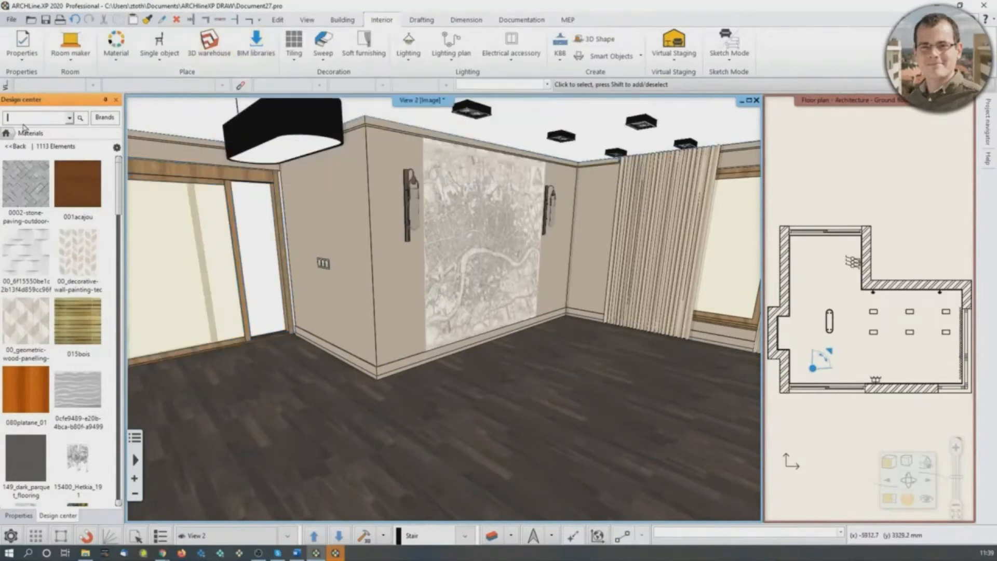
click(7, 134)
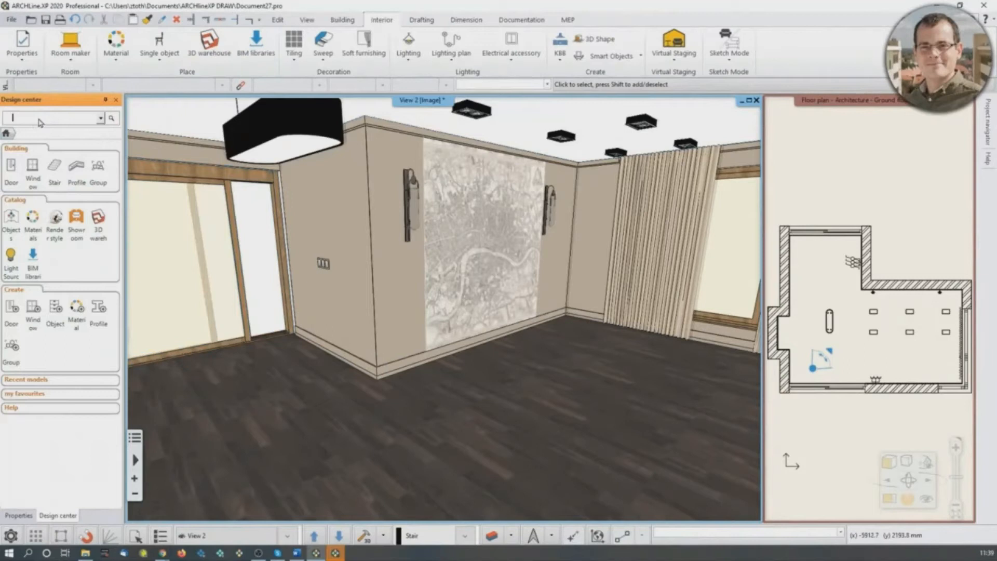
text(husk_sofa)
key(Return)
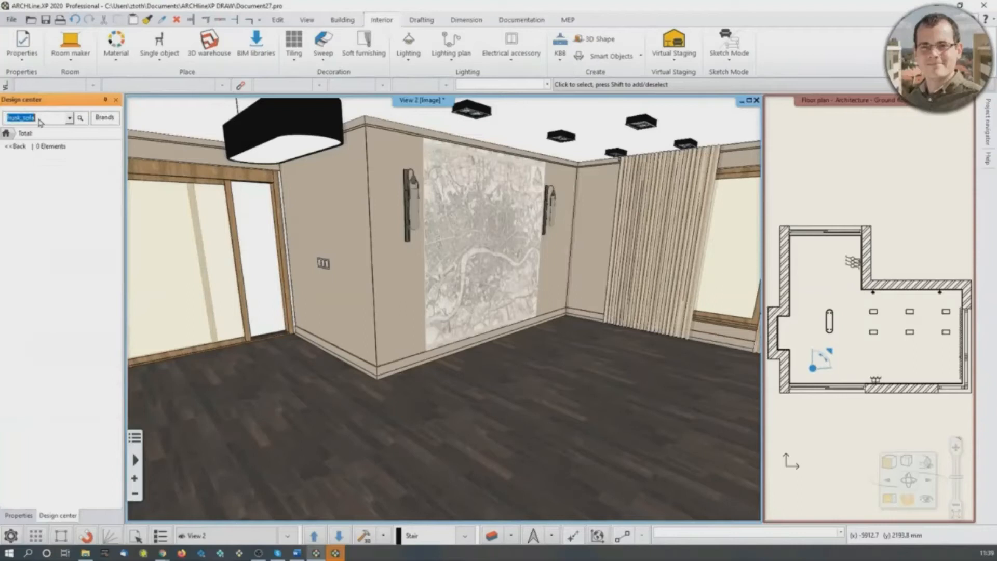
text(h)
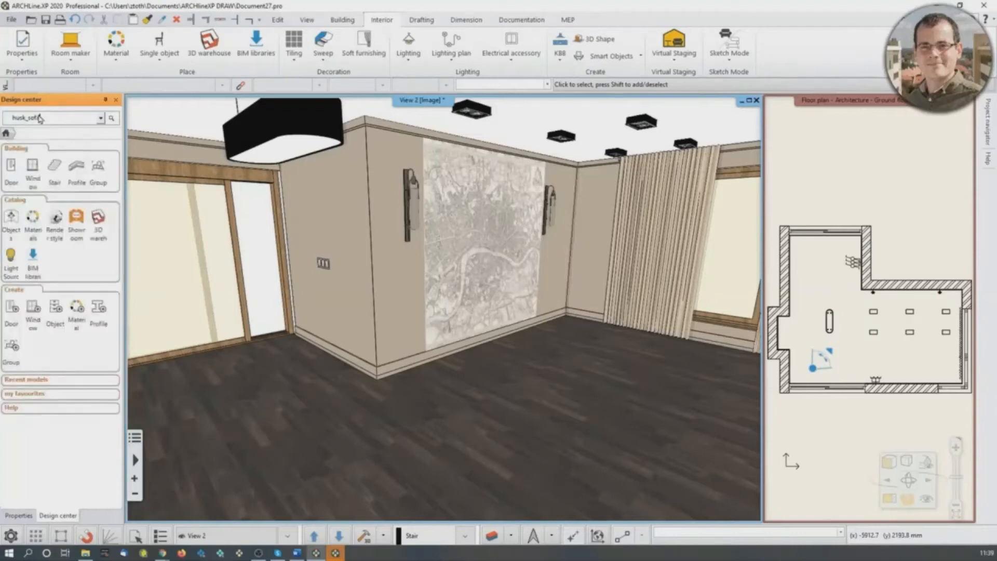
text(us)
key(Return)
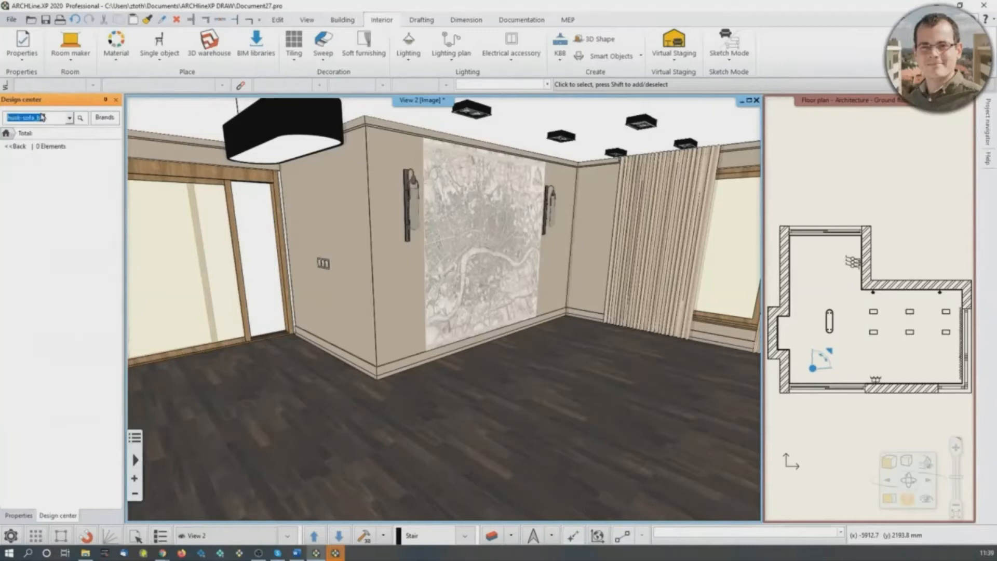
text(husk)
key(Return)
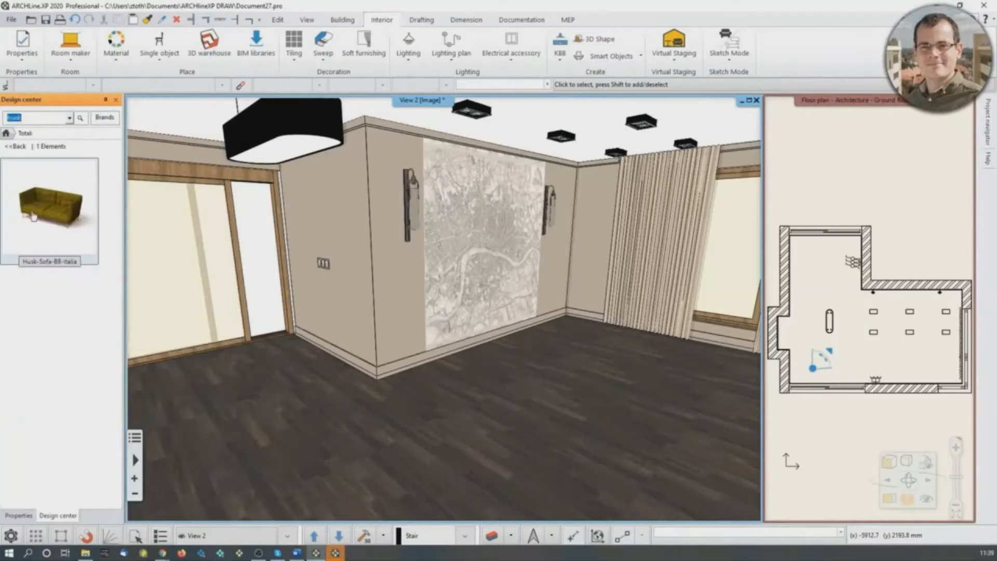
- Place the Husk-Sofa-BB-Italia on the floor in front of the map wall, then show the Ground floor plan in the main window
mouse_move(27, 203)
drag(27, 204, 507, 398)
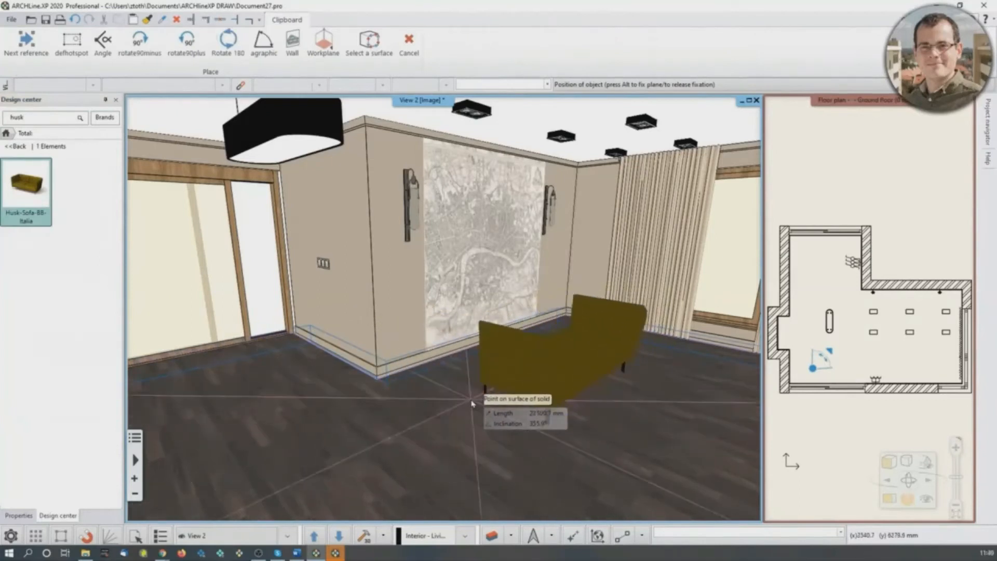
click(558, 431)
click(501, 380)
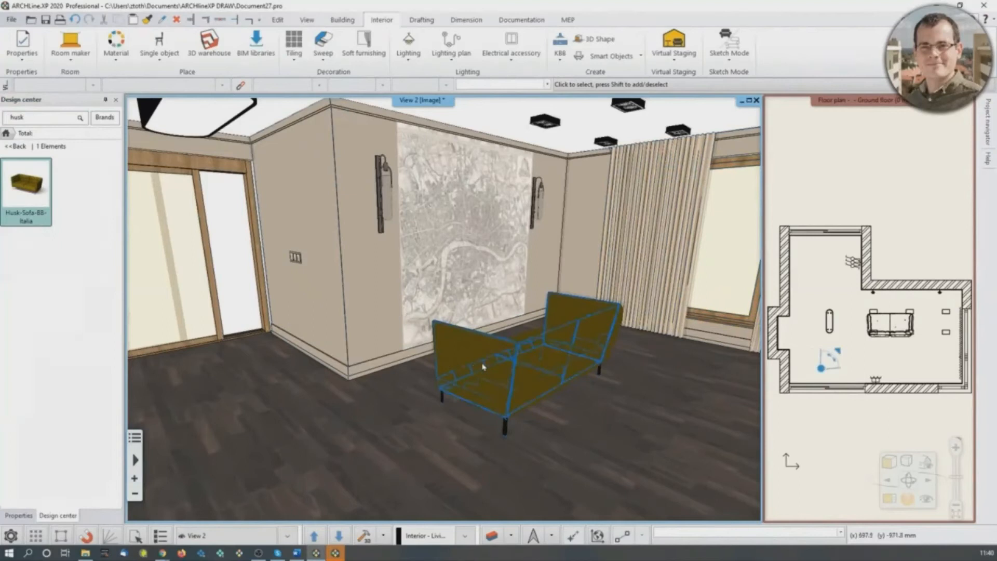
click(930, 213)
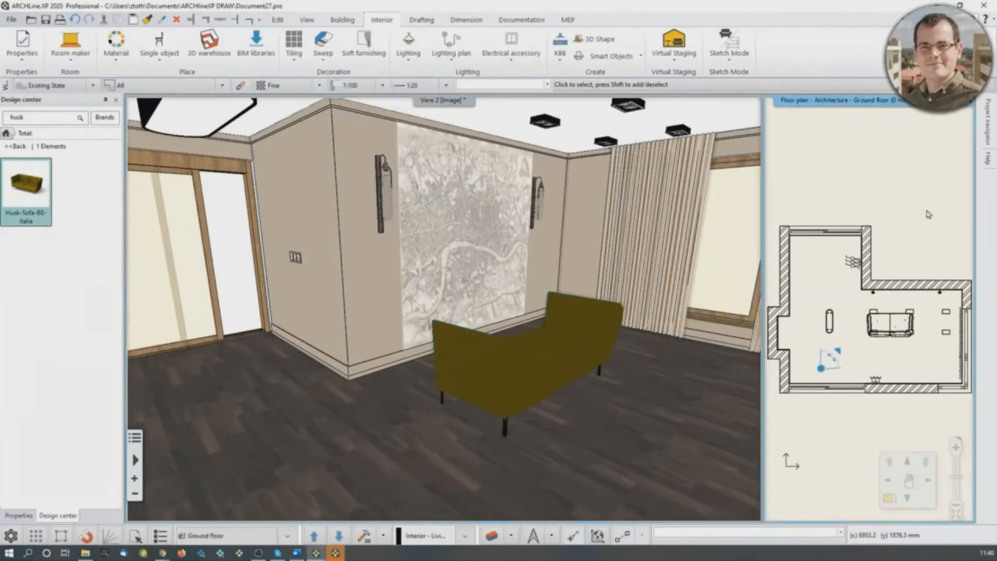
click(889, 499)
scroll(497, 405, up, 3)
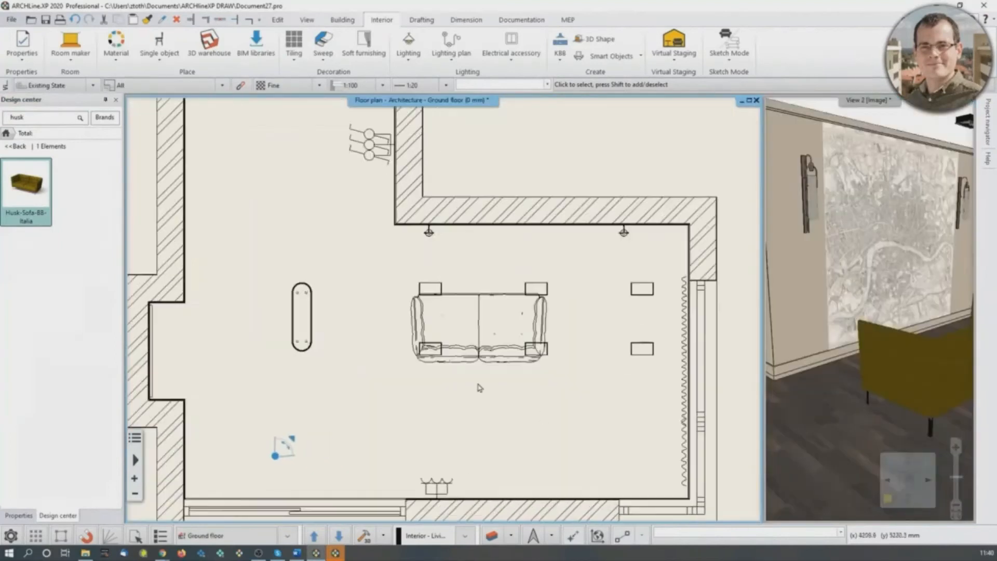
click(470, 334)
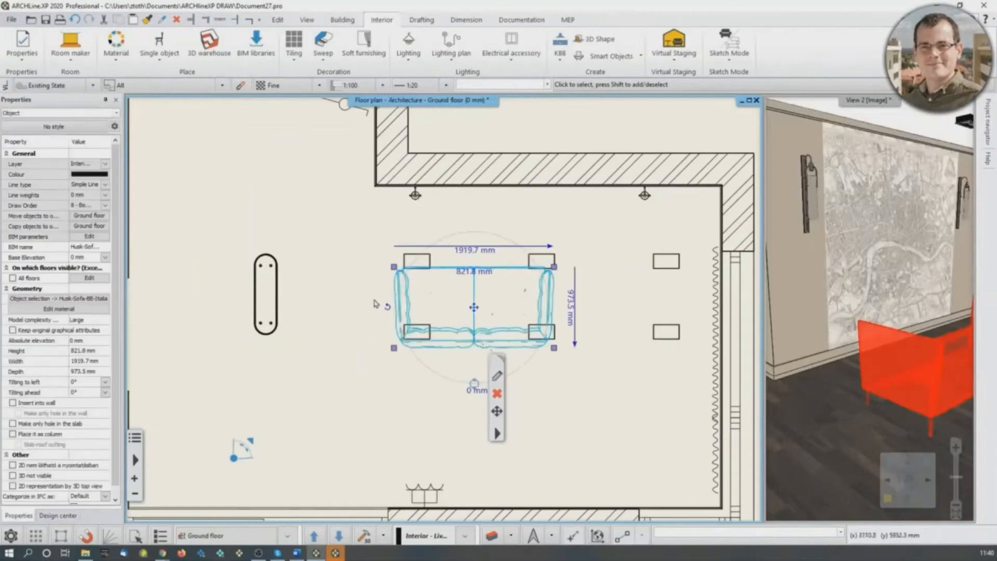
middle_drag(575, 354, 550, 346)
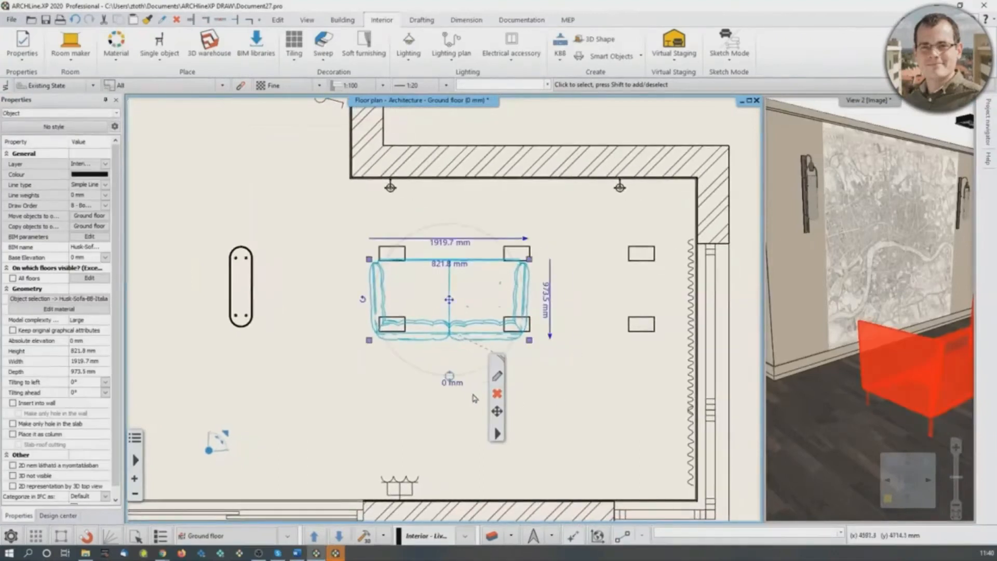
click(450, 376)
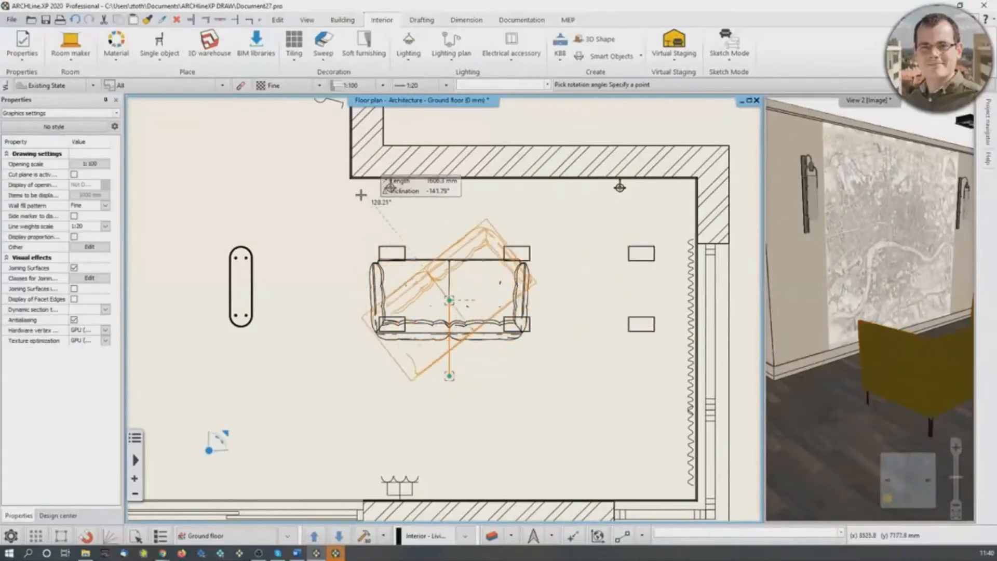
click(529, 246)
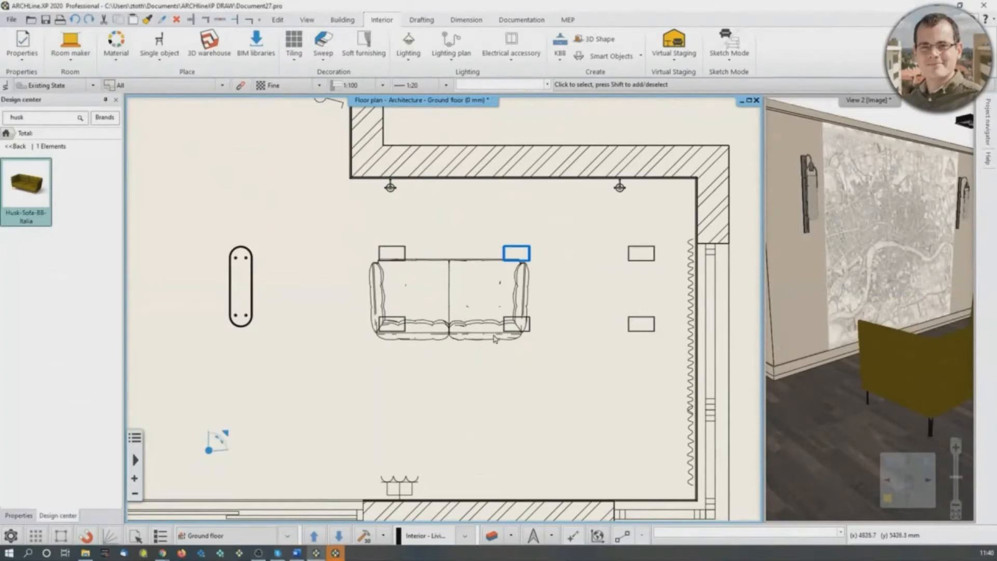
- Rotate the sofa 180 degrees so that its back faces the map wall
click(495, 338)
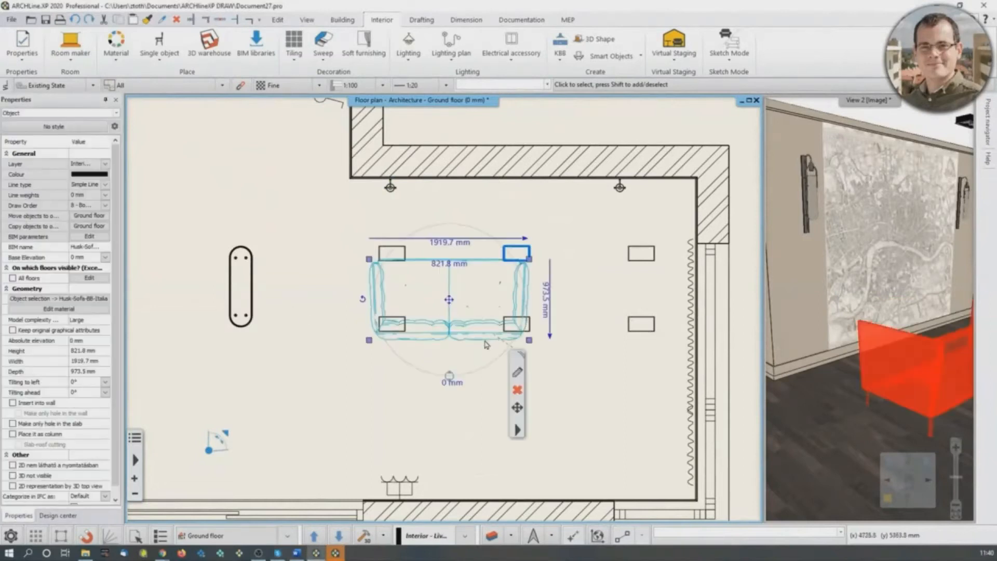
mouse_move(363, 301)
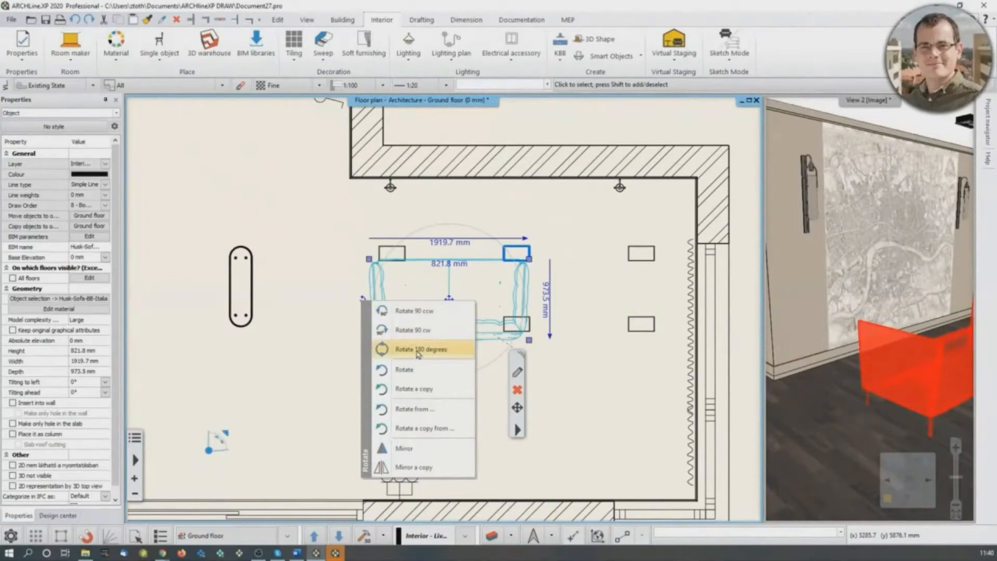
click(419, 354)
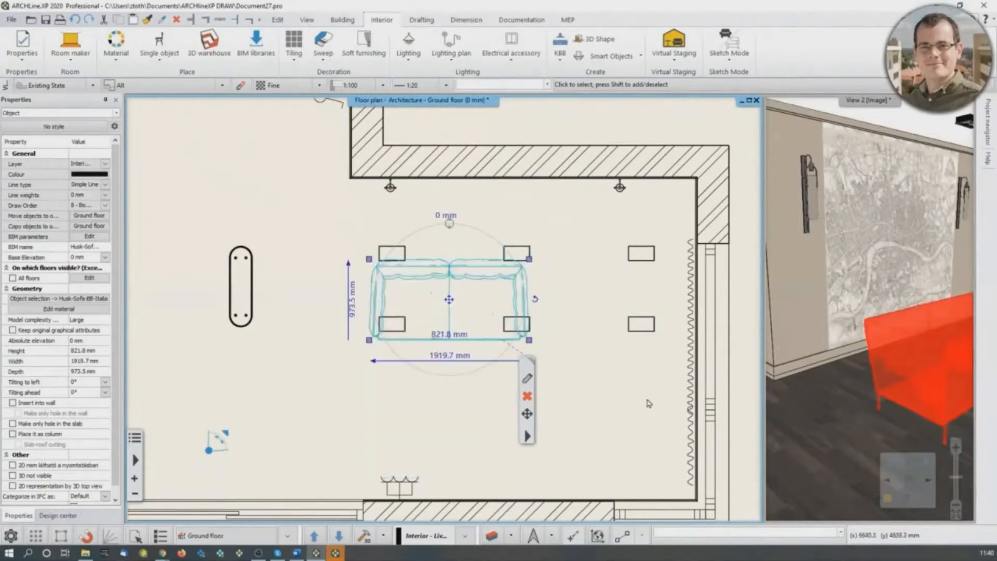
click(904, 367)
middle_drag(904, 366, 831, 361)
- Move the sofa by its back corner against the map wall, between the two wall lamps
middle_drag(497, 301, 483, 314)
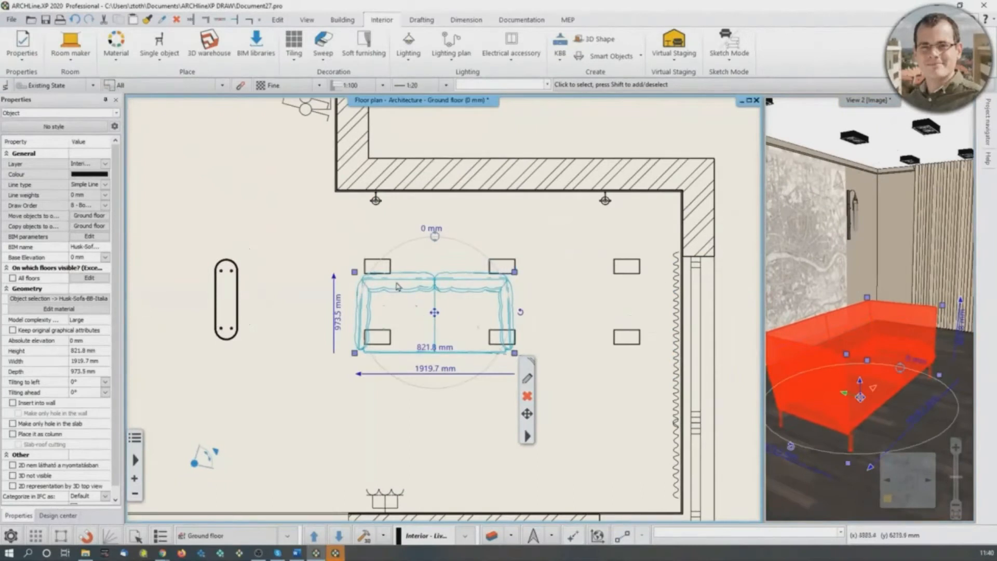
click(355, 272)
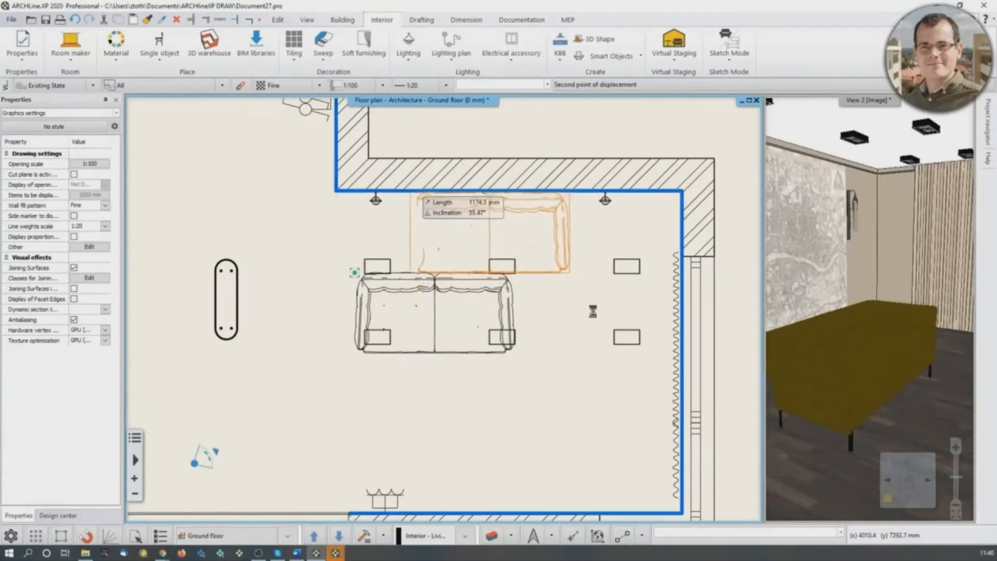
click(410, 192)
middle_drag(486, 301, 473, 357)
right_drag(829, 387, 767, 385)
click(437, 451)
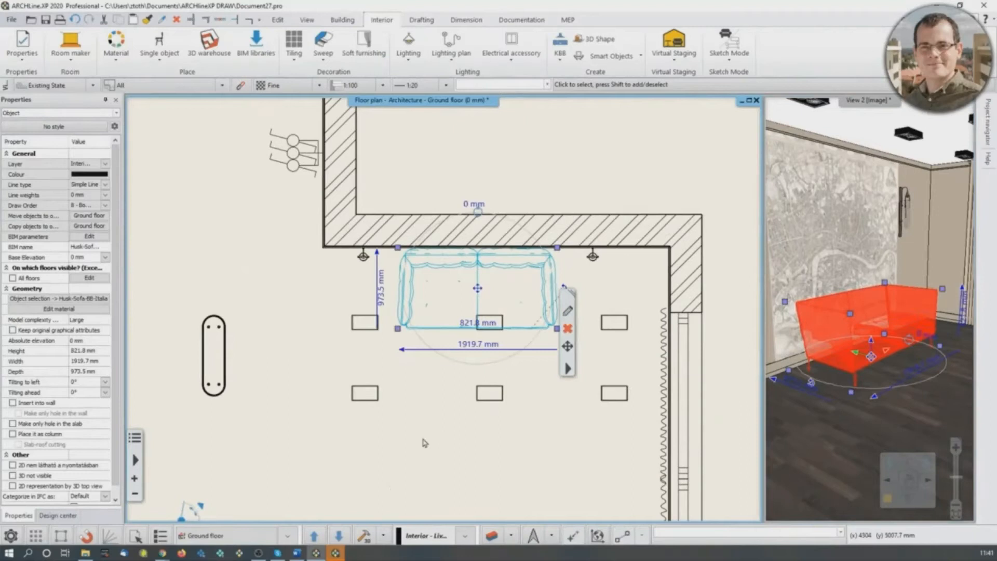
key(Escape)
- Set the distance between the sofa's back and the map wall to 100 mm
scroll(487, 311, up, 2)
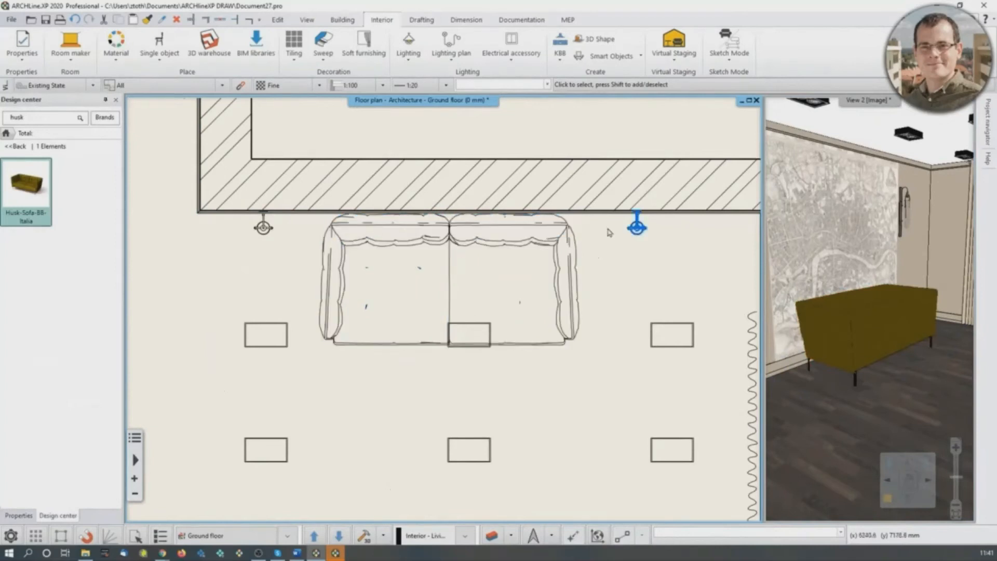
click(516, 191)
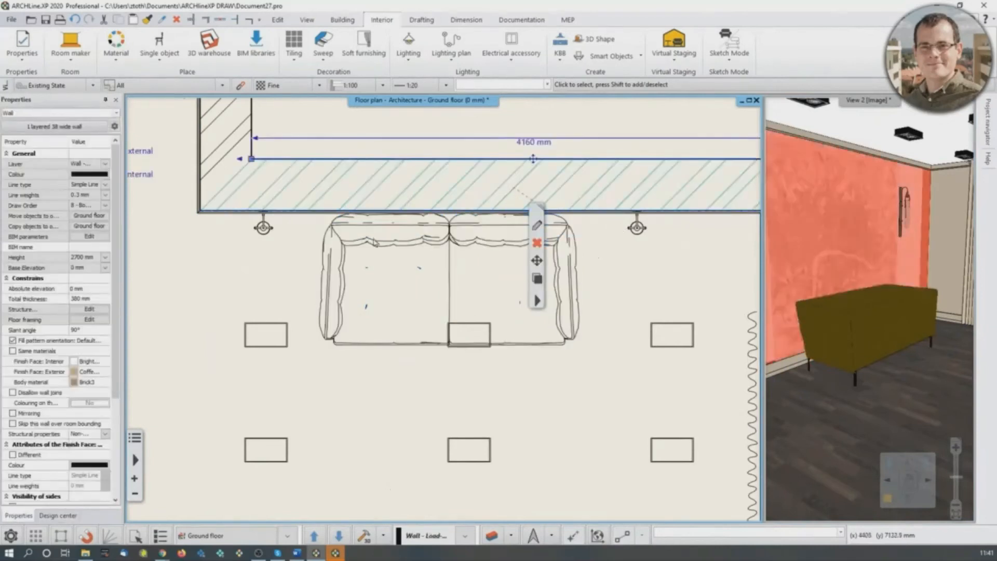
shift+click(394, 245)
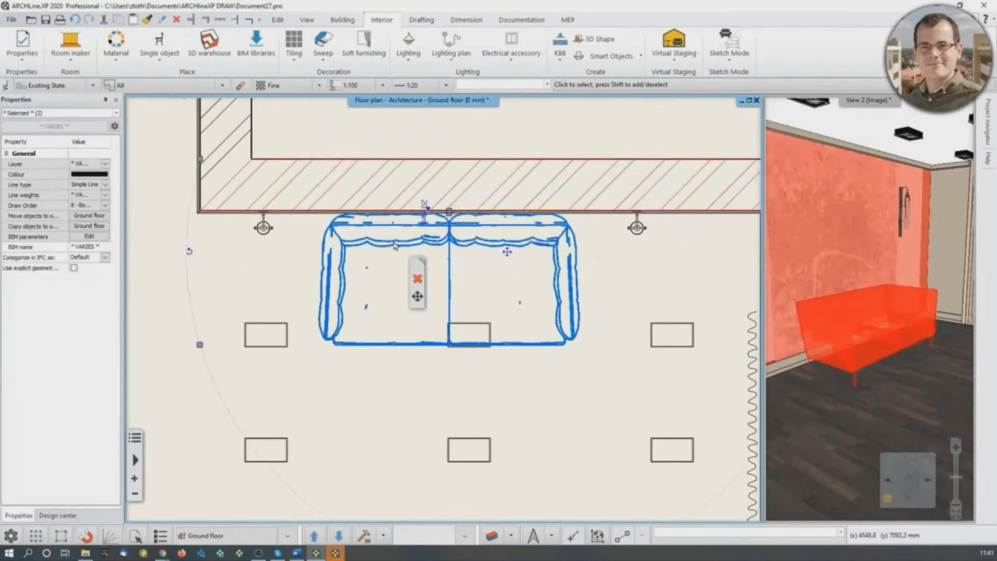
scroll(448, 229, up, 2)
scroll(456, 279, up, 3)
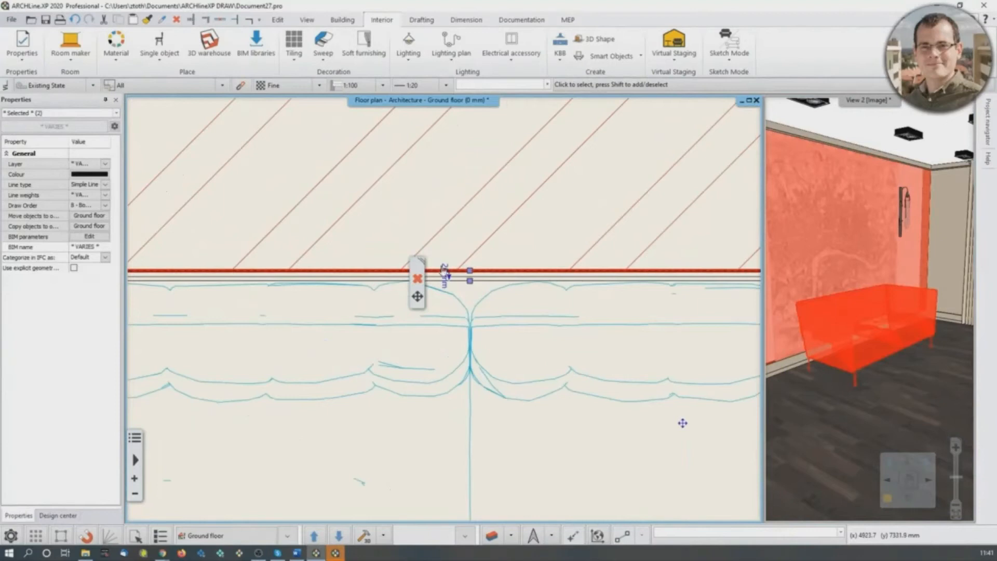
click(446, 274)
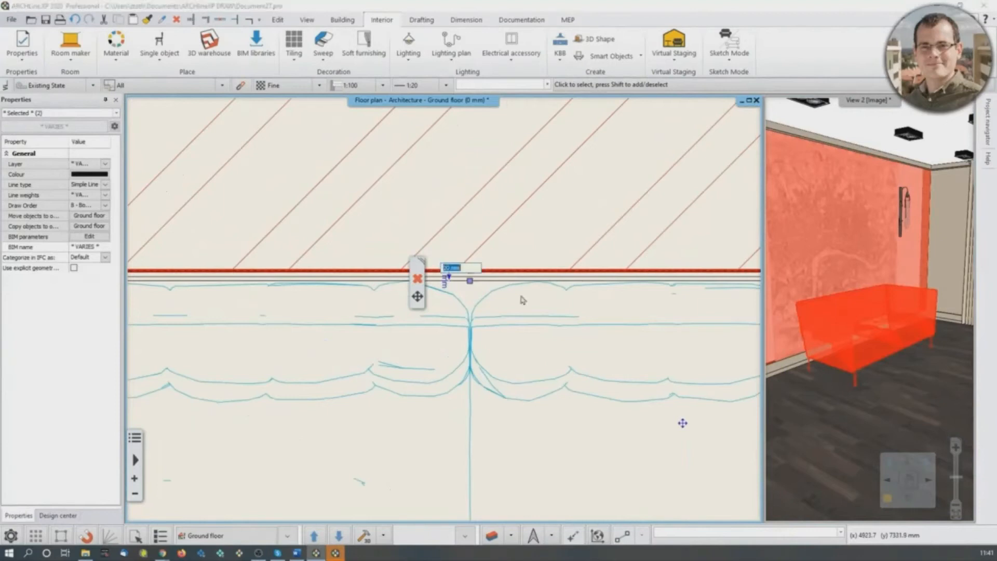
text(000)
key(Return)
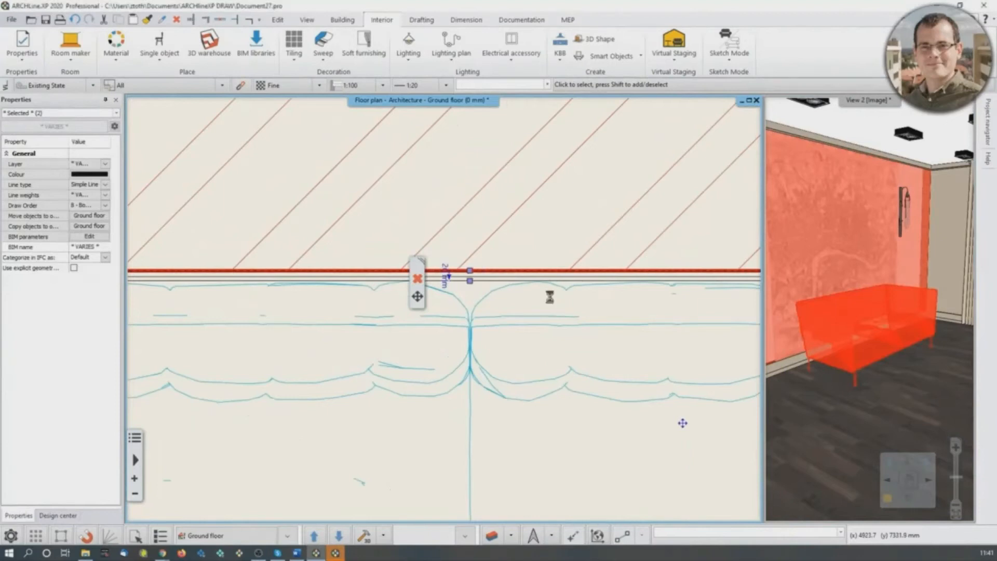
scroll(530, 331, down, 10)
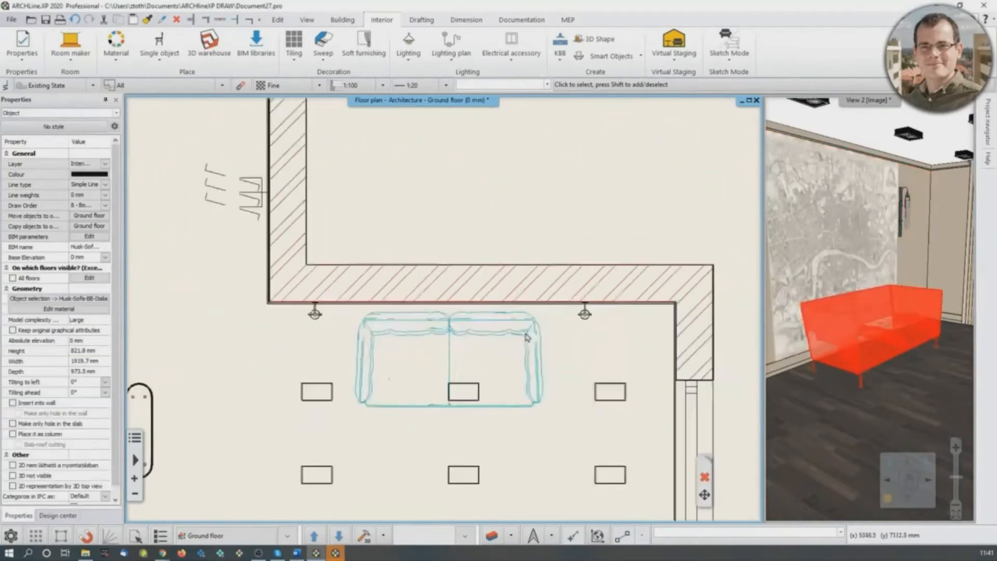
- Check the distance between the map wall and the sofa's back by selecting both together, then clear the selection
click(434, 415)
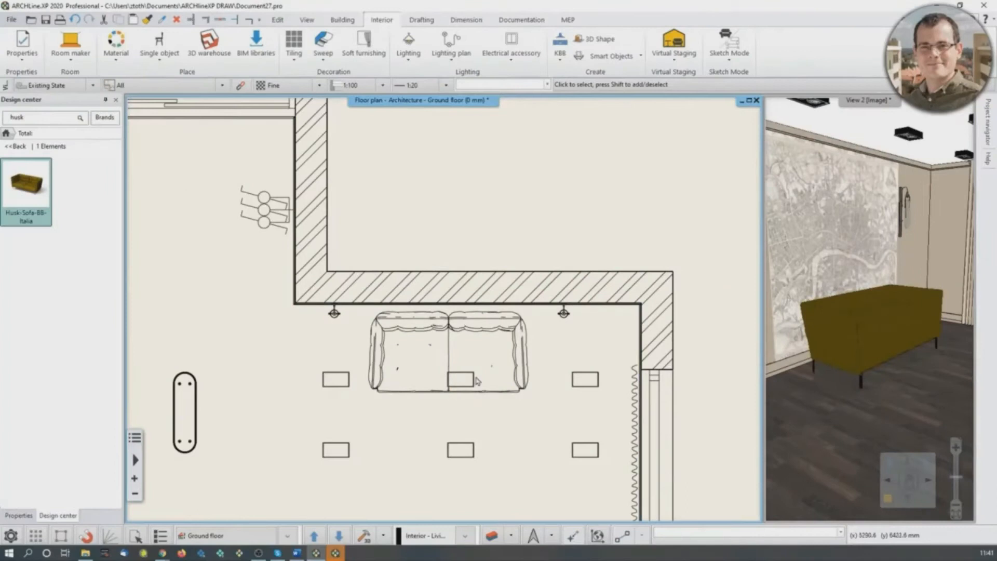
click(380, 291)
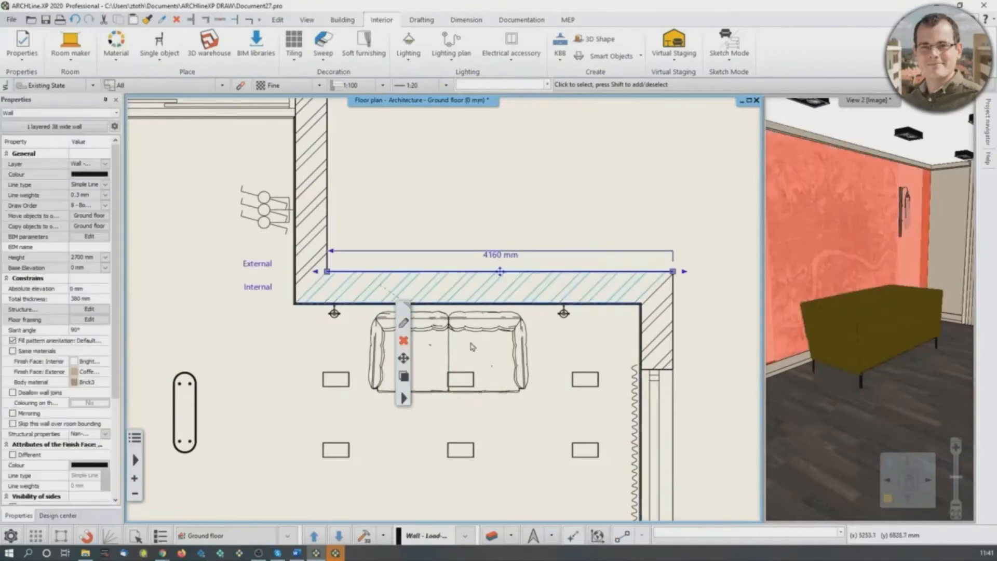
shift+click(469, 331)
scroll(473, 311, up, 4)
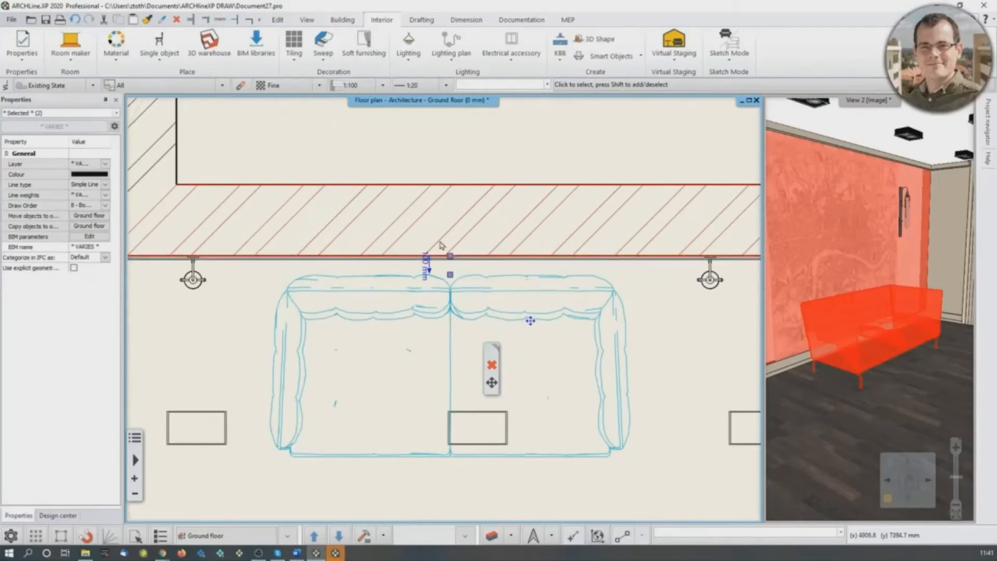
key(Escape)
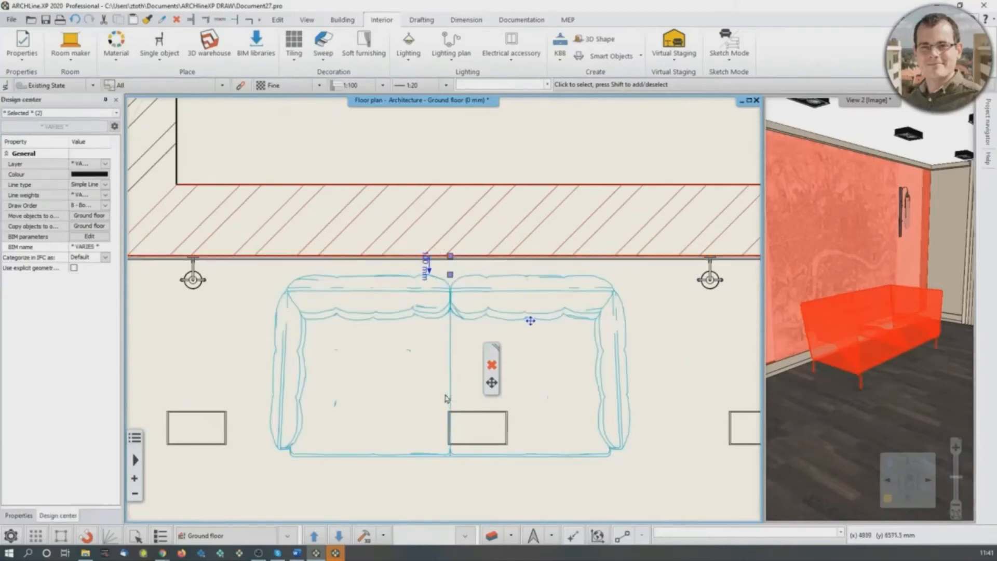
- Search the catalogue for "cerona" and pick the Cerona Buffet 240x50x75 for placement in the floor plan
scroll(450, 398, down, 4)
middle_drag(899, 305, 962, 301)
mouse_move(852, 306)
middle_down()
mouse_move(895, 312)
mouse_move(936, 336)
middle_up()
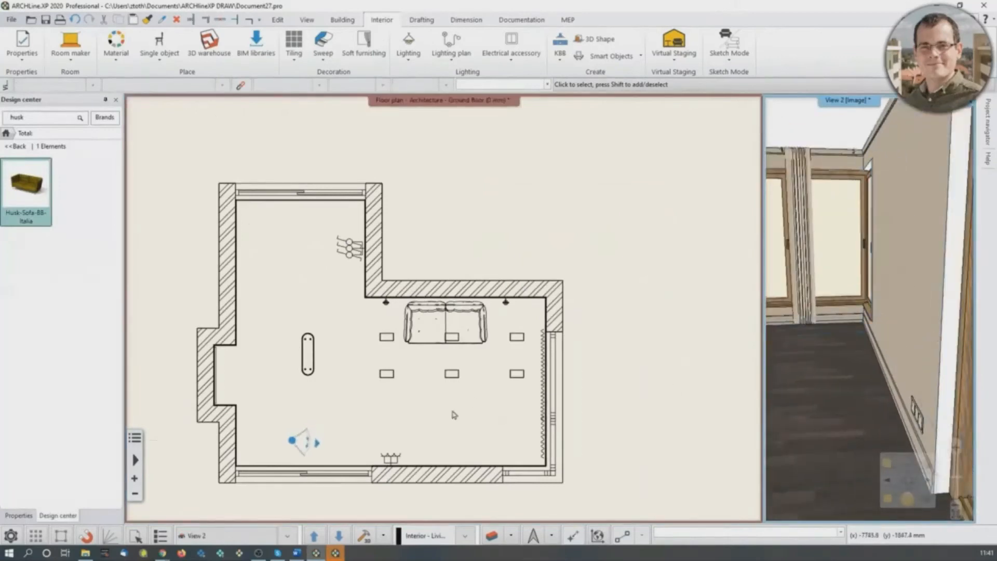
scroll(456, 413, up, 3)
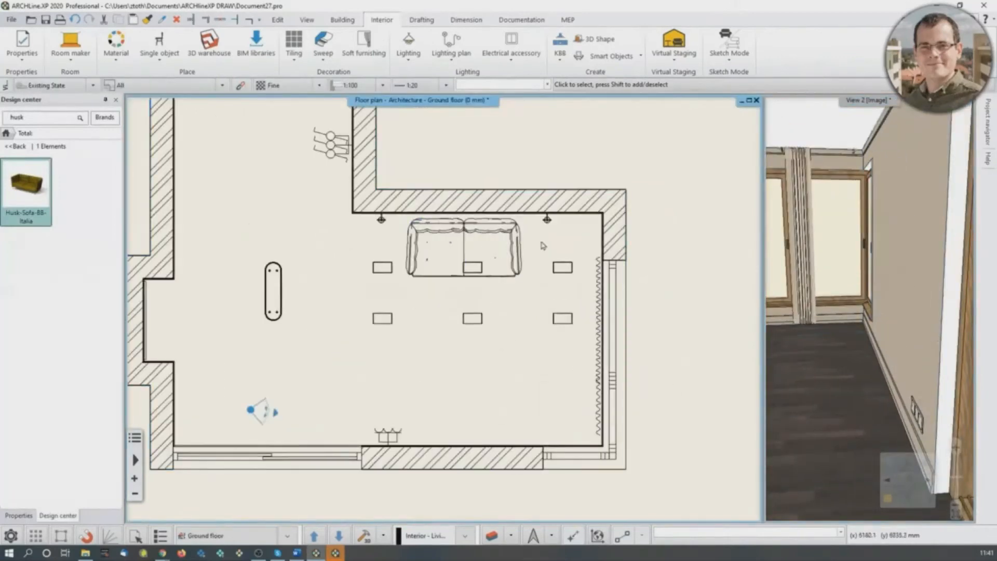
click(31, 122)
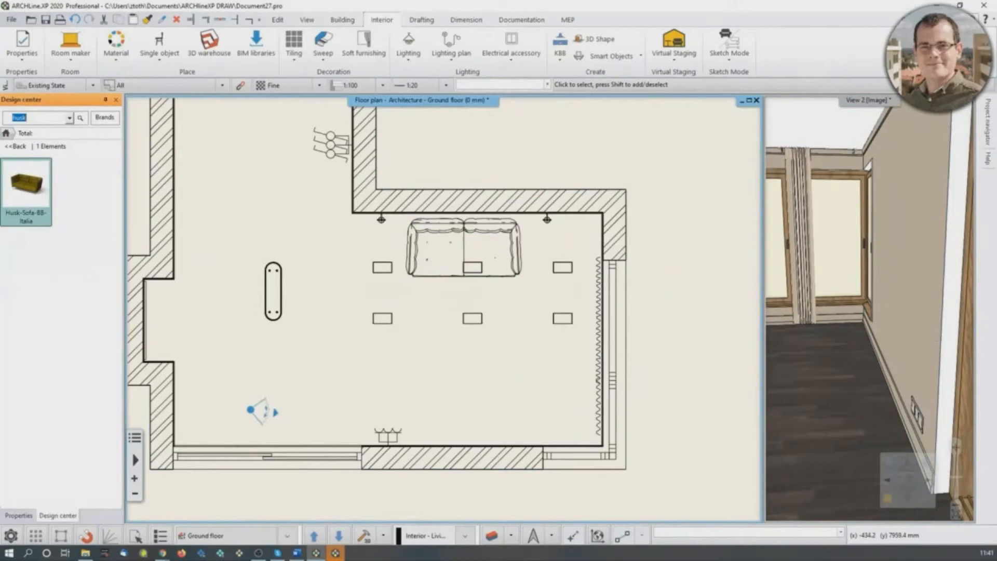
text(cerona)
key(Return)
click(37, 190)
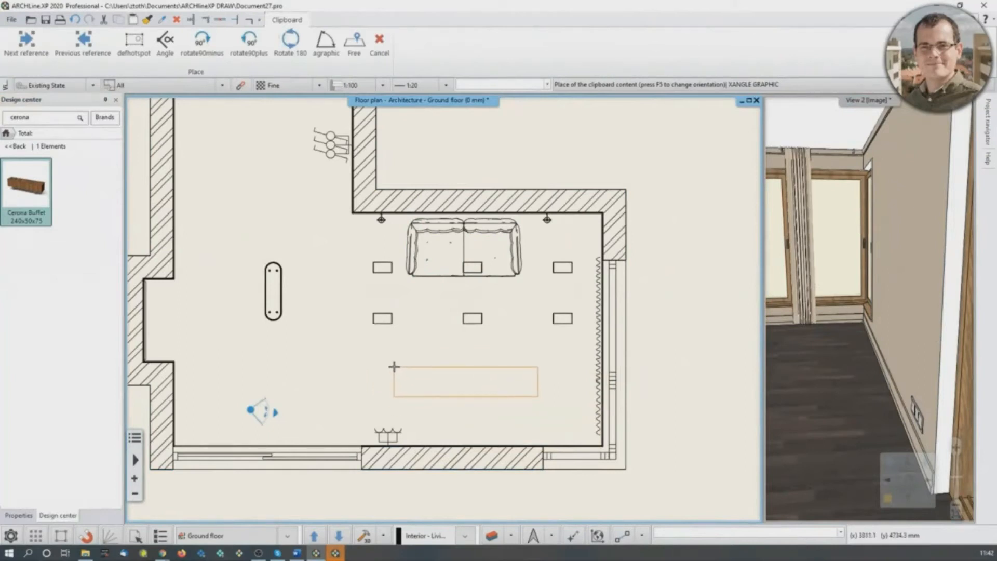
- Switch the buffet's reference point to its back corner and place it just off the wall with the triple socket
key(F5)
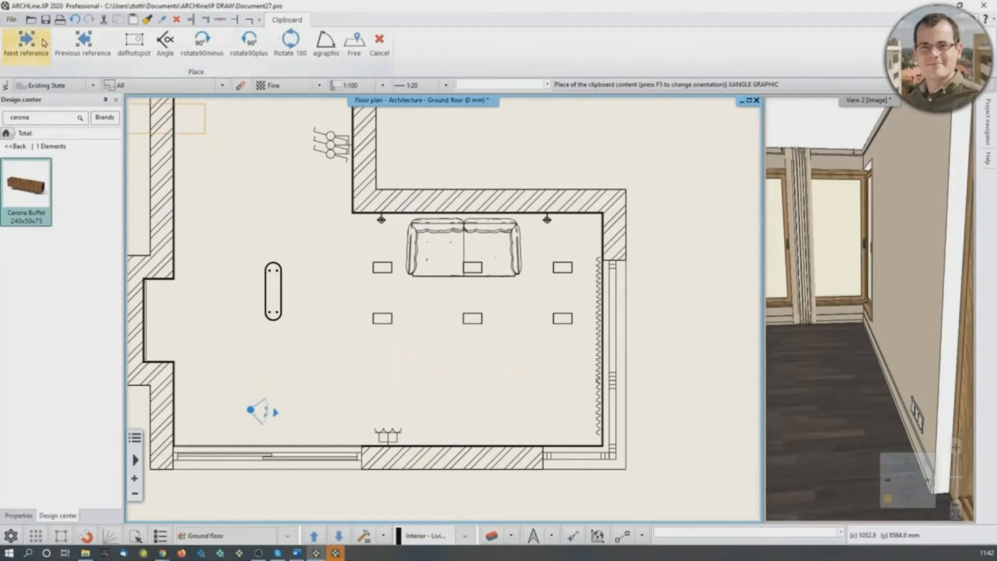
key(F5)
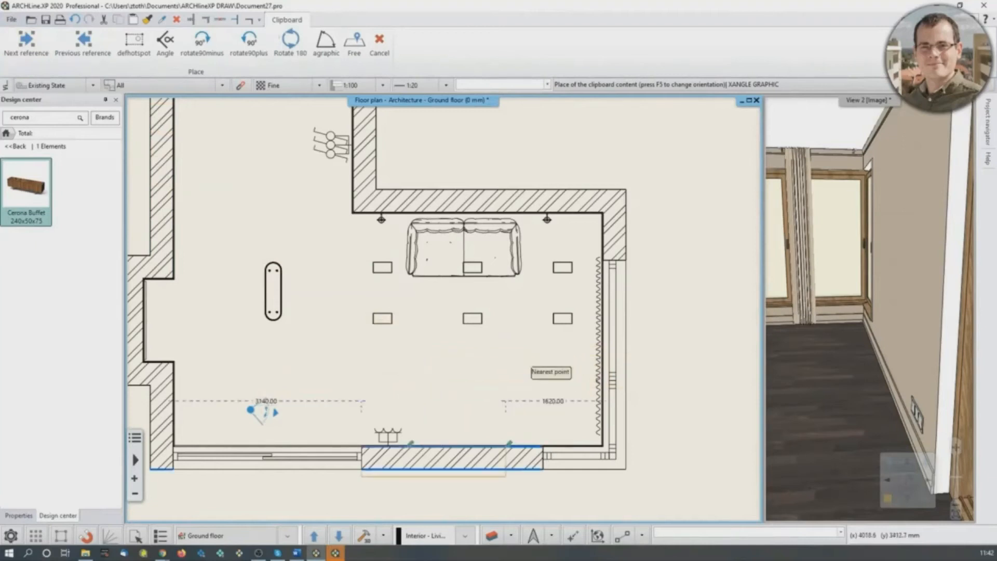
scroll(413, 435, up, 4)
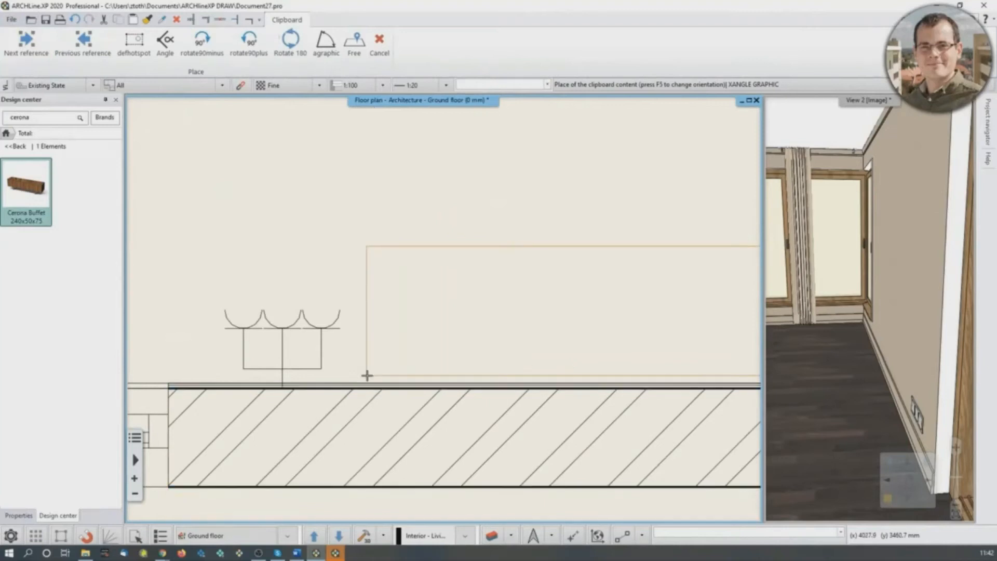
scroll(466, 338, down, 5)
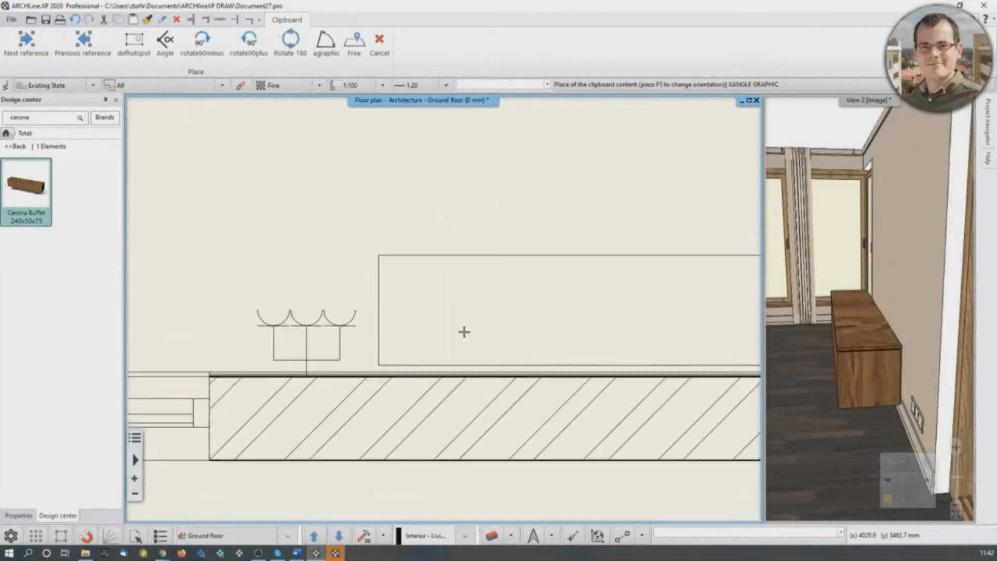
scroll(485, 311, up, 3)
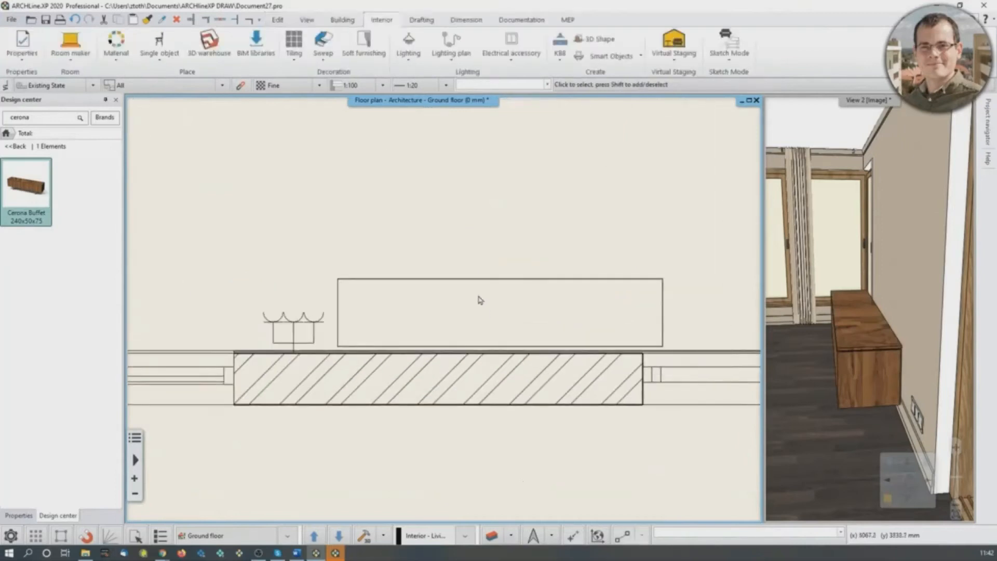
- Move the buffet by its back corner flush against the wall, next to the triple socket
click(476, 298)
click(338, 346)
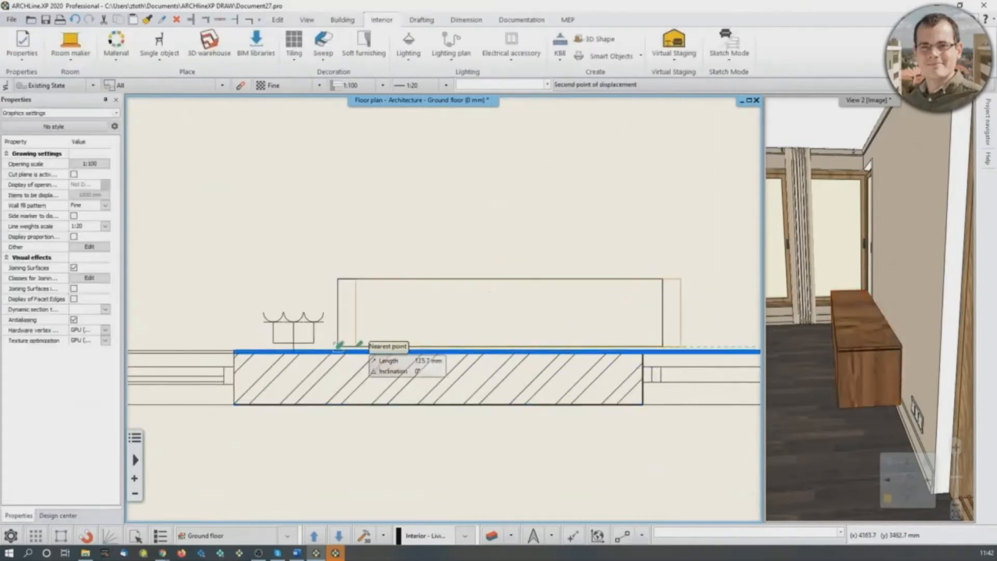
scroll(349, 344, up, 4)
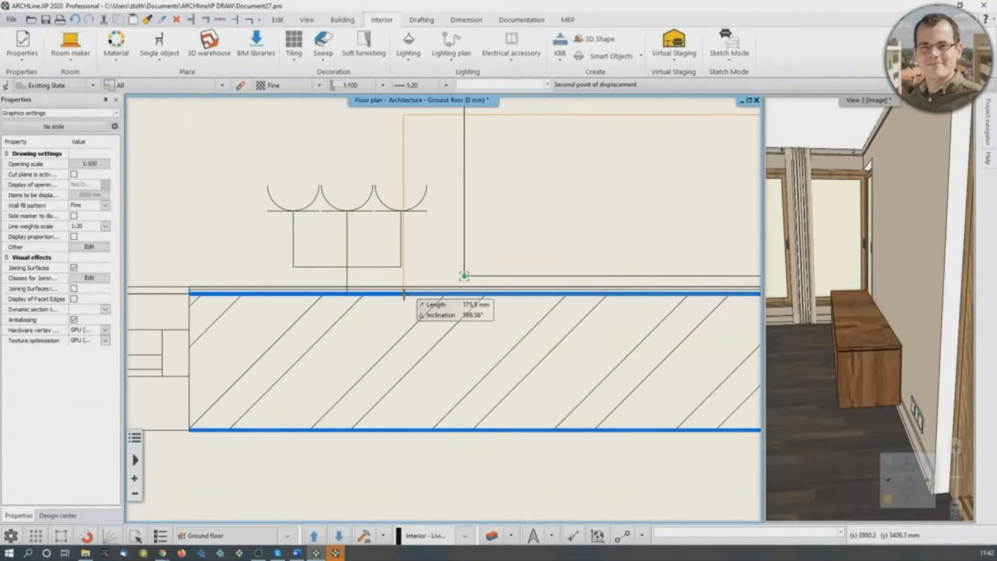
click(421, 294)
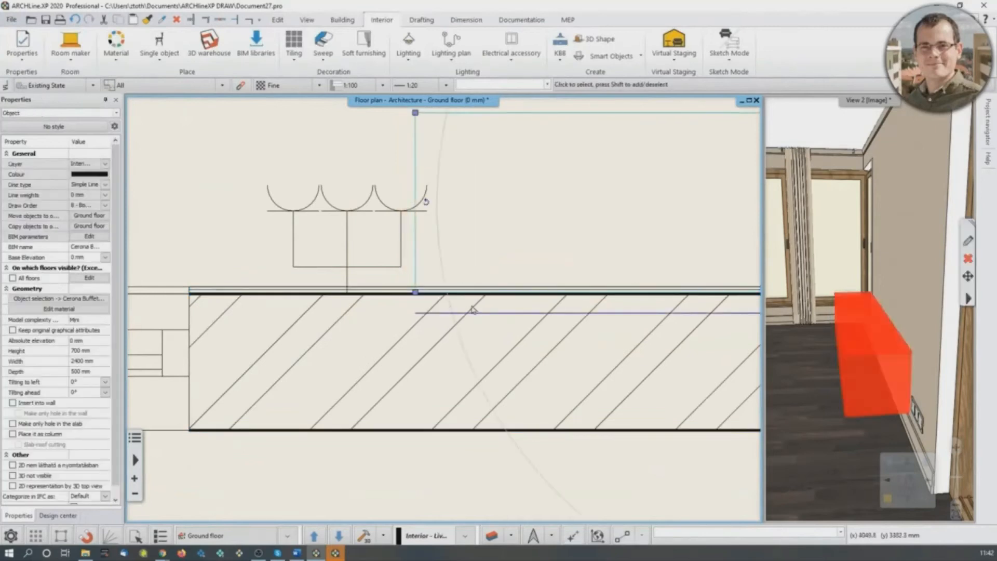
key(Escape)
scroll(443, 307, down, 4)
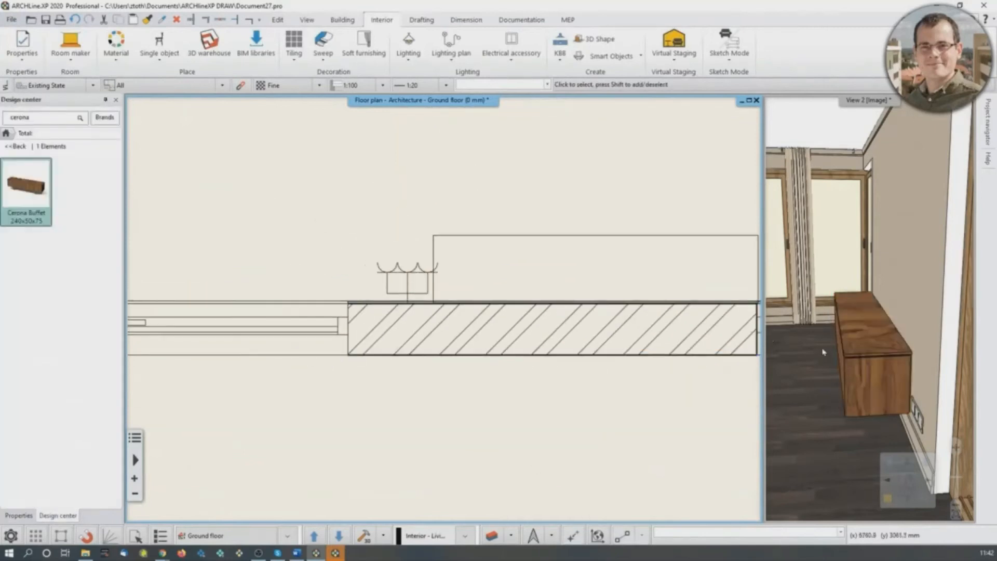
- Search the catalogue for "wall tv" and place the WALL TV OK within the buffet's outline in the floor plan
middle_drag(823, 352, 813, 376)
middle_drag(517, 298, 372, 333)
scroll(371, 333, down, 3)
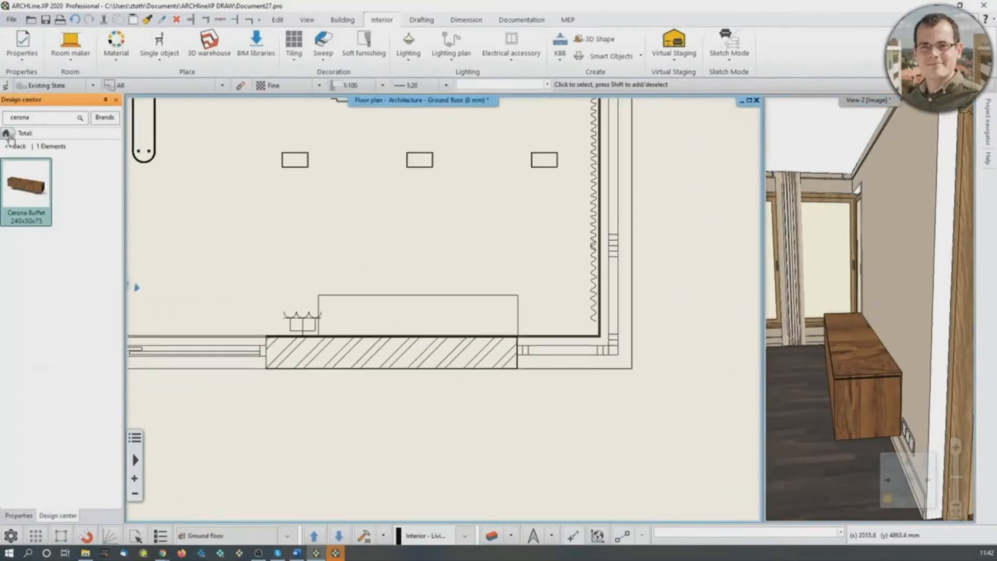
double_click(36, 122)
text(wall tv)
key(Return)
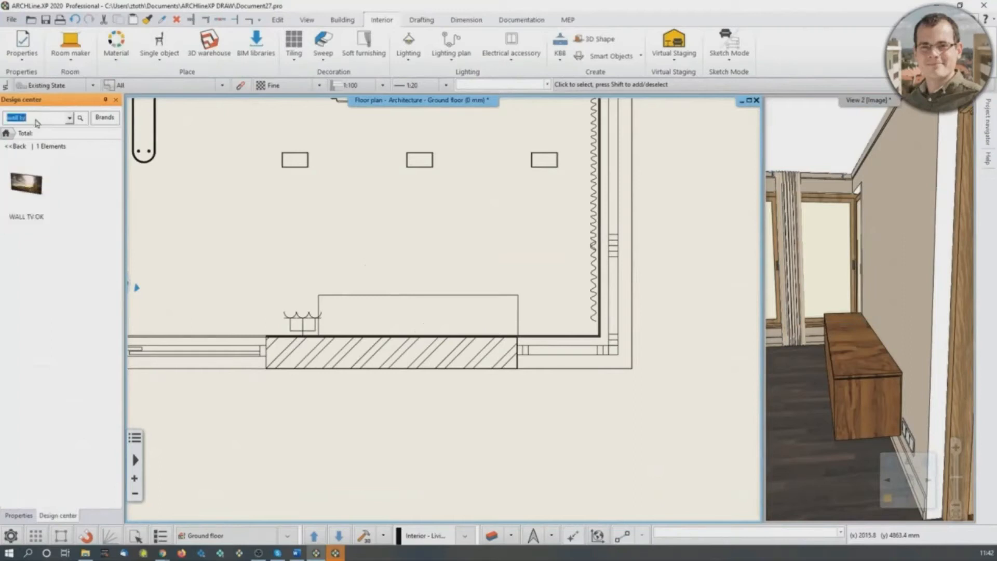
drag(41, 192, 420, 267)
scroll(333, 313, up, 2)
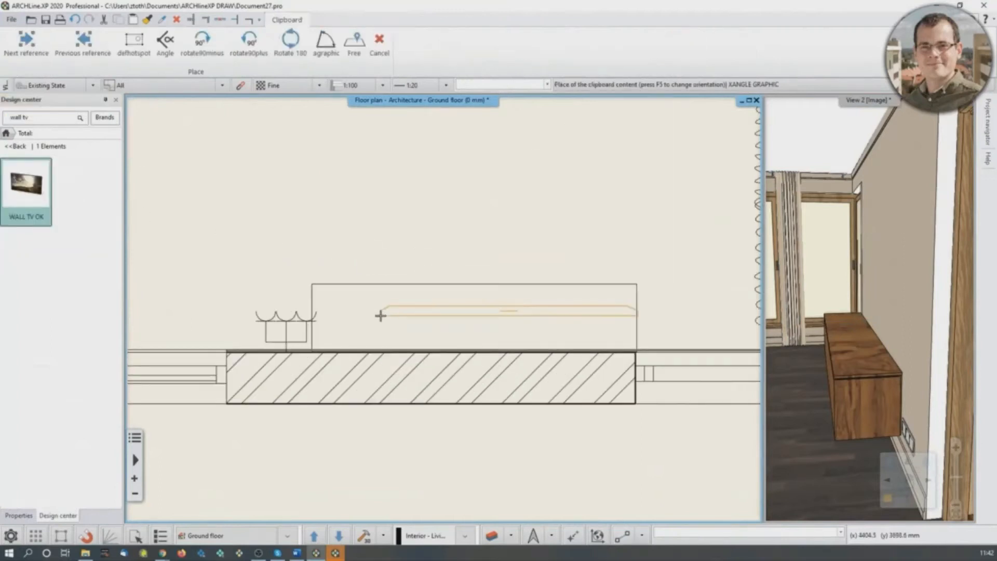
click(344, 328)
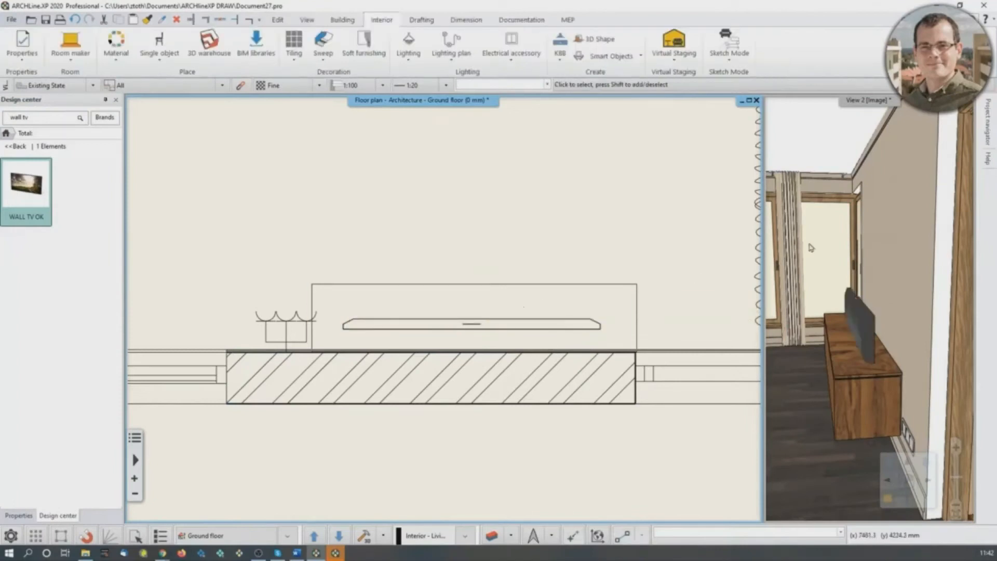
- Show View 2 in the main window and rotate the TV 180 degrees so that its screen faces the room
click(840, 253)
click(889, 499)
middle_drag(439, 339, 519, 305)
scroll(522, 305, up, 2)
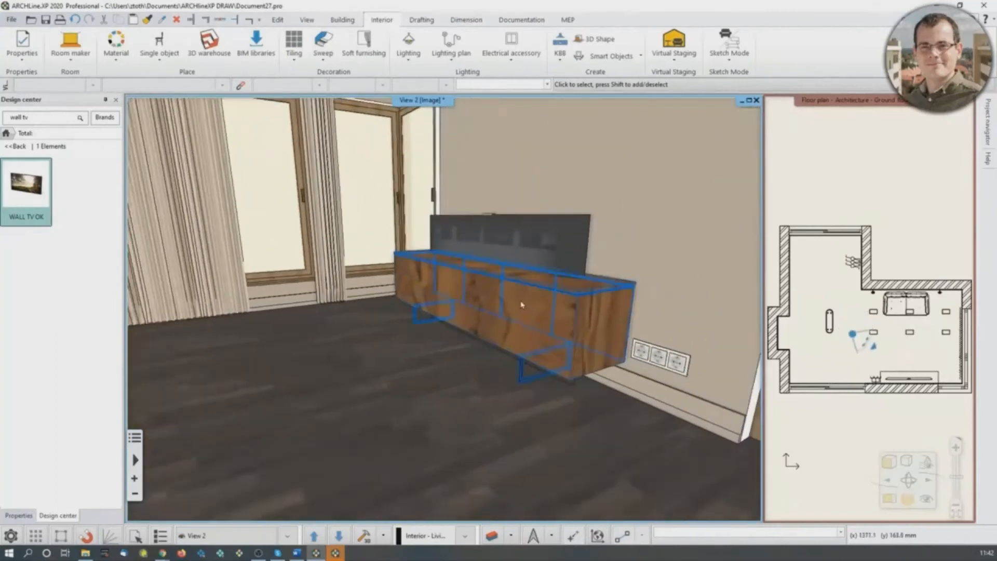
scroll(522, 305, up, 2)
click(567, 235)
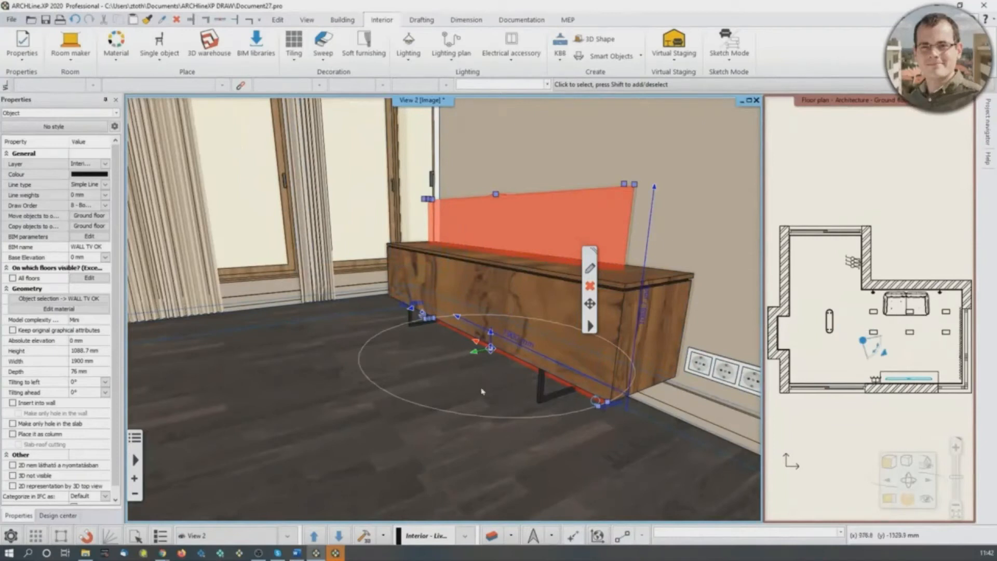
right_click(423, 318)
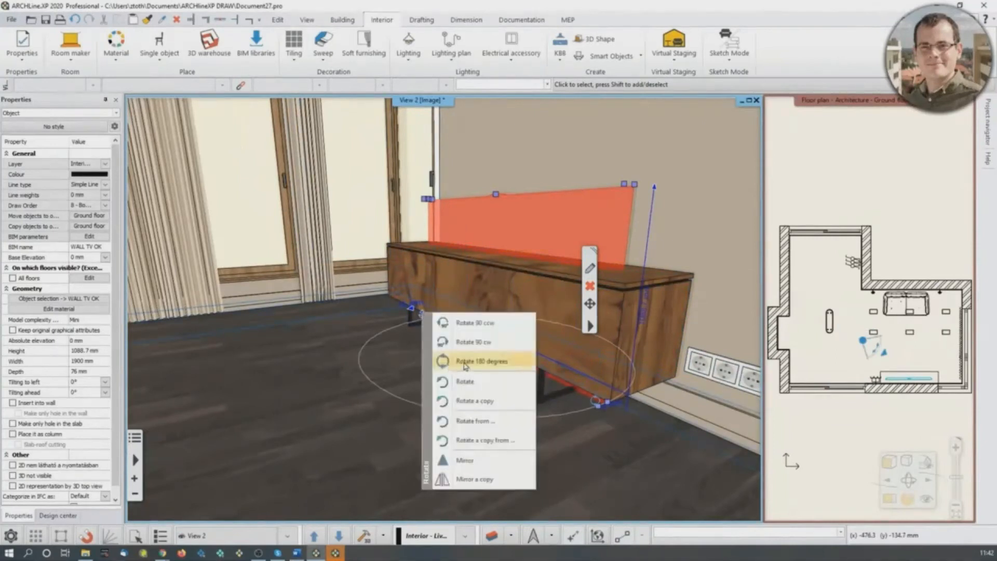
click(497, 365)
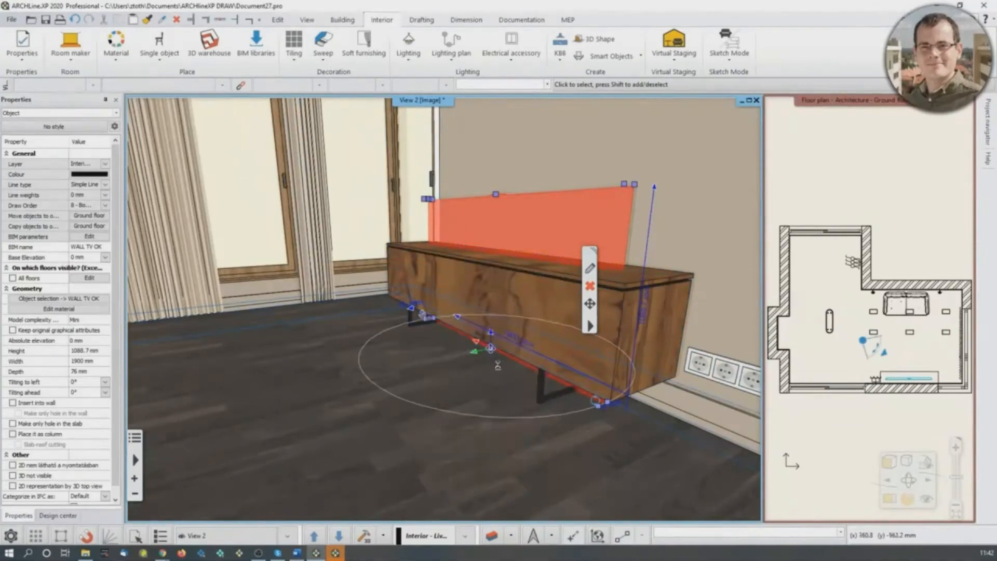
click(356, 424)
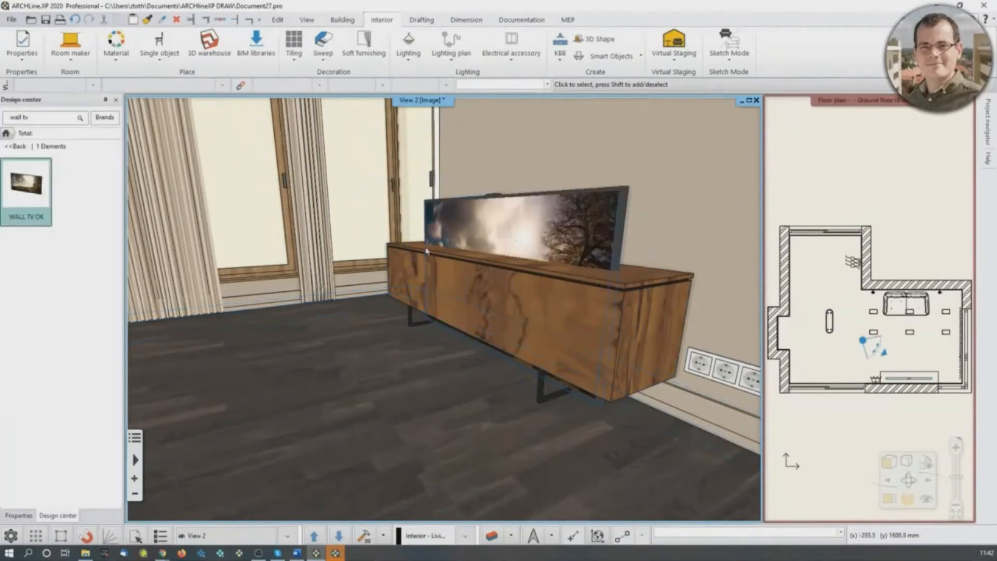
- Move the TV vertically up above the buffet, to a base elevation of about 808 mm
mouse_move(578, 339)
middle_down()
mouse_move(559, 201)
mouse_move(548, 305)
middle_up()
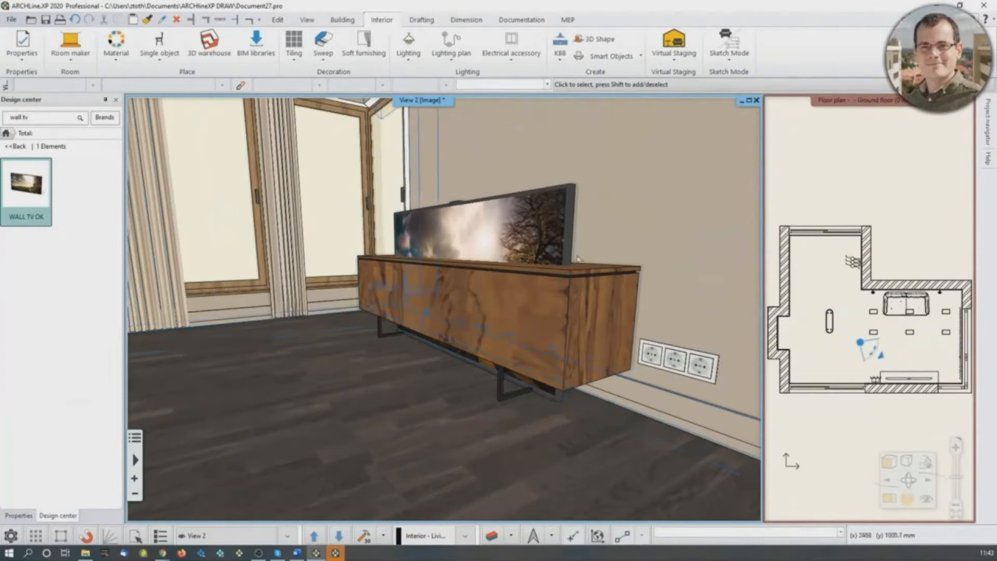
click(546, 293)
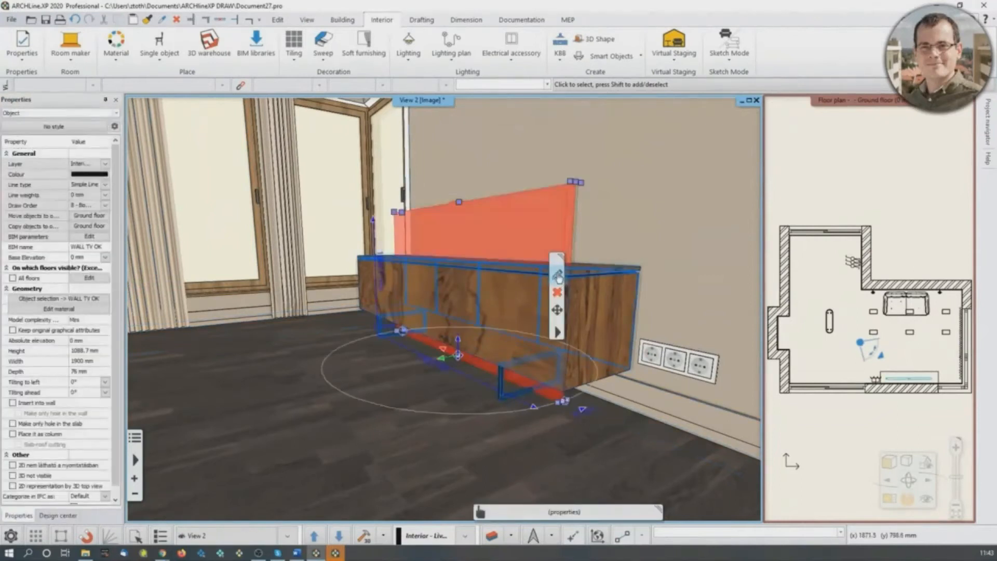
middle_drag(449, 345, 450, 357)
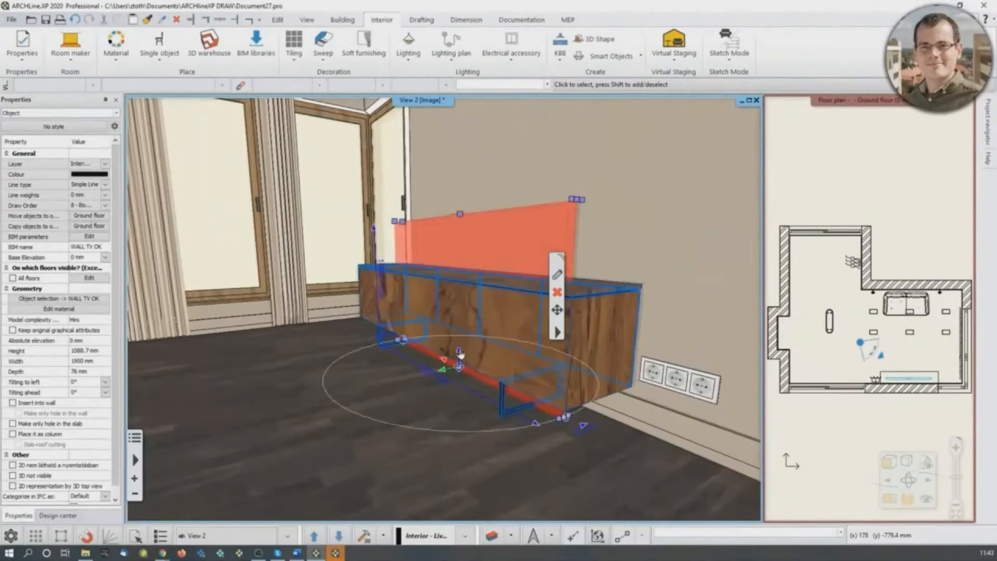
click(459, 352)
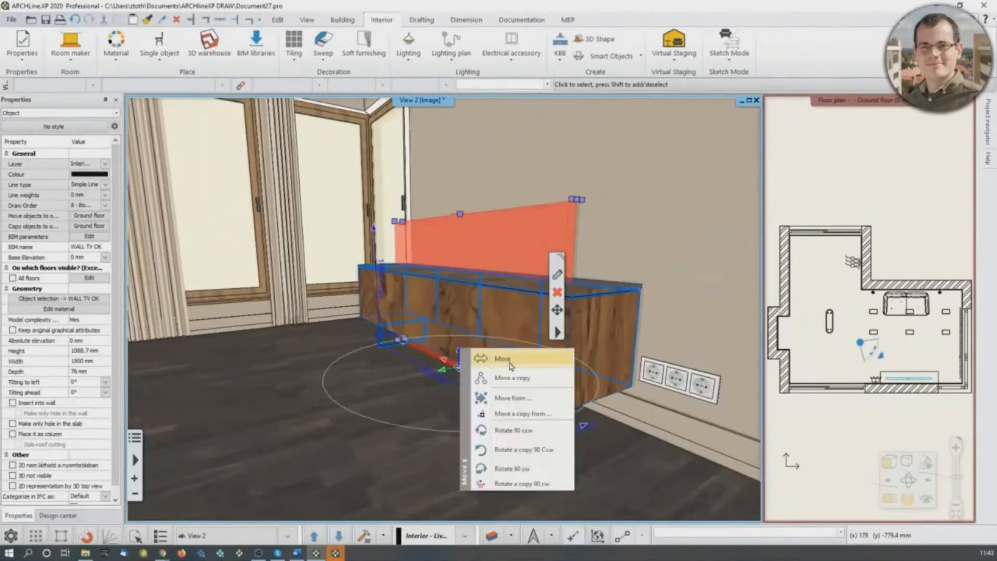
click(502, 358)
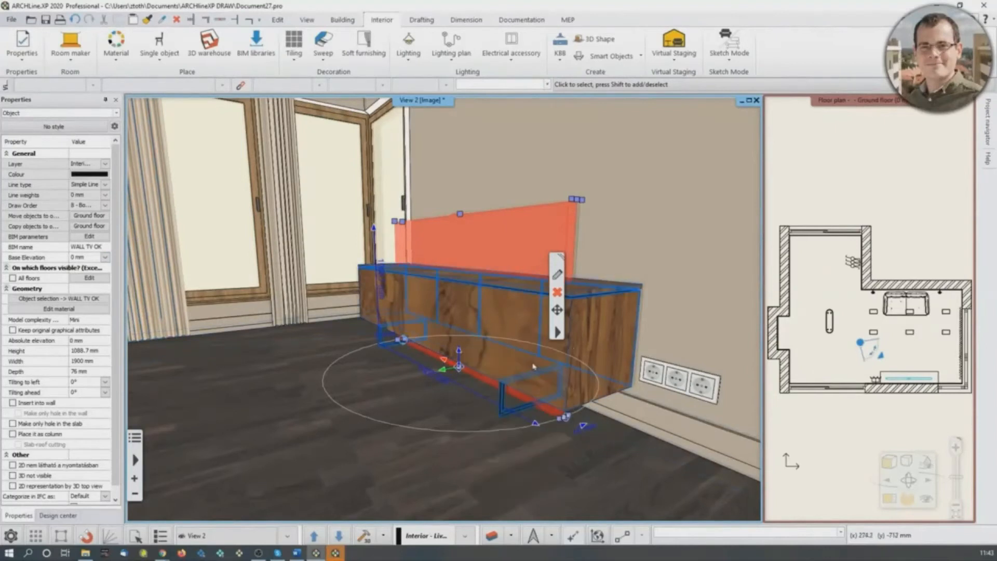
click(459, 366)
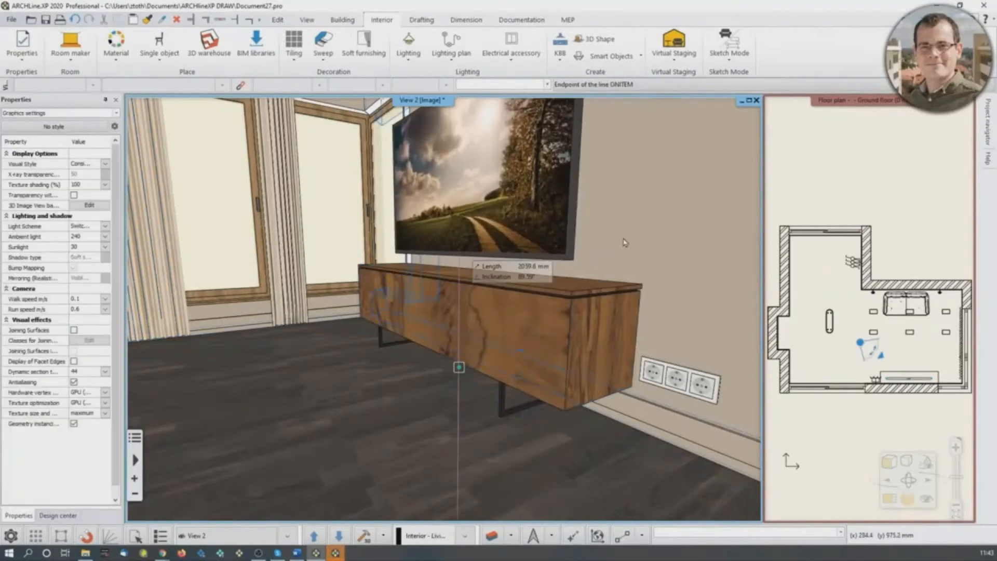
middle_drag(632, 233, 597, 236)
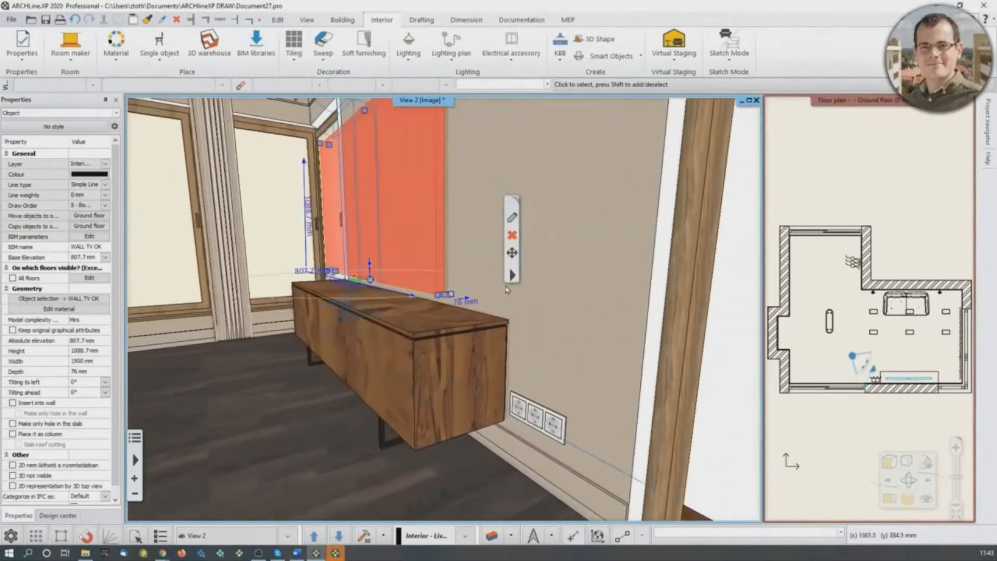
- Show the floor plan in the main window and move the wall TV by its back corner perpendicularly onto the wall line
middle_drag(907, 393, 898, 358)
scroll(900, 343, up, 4)
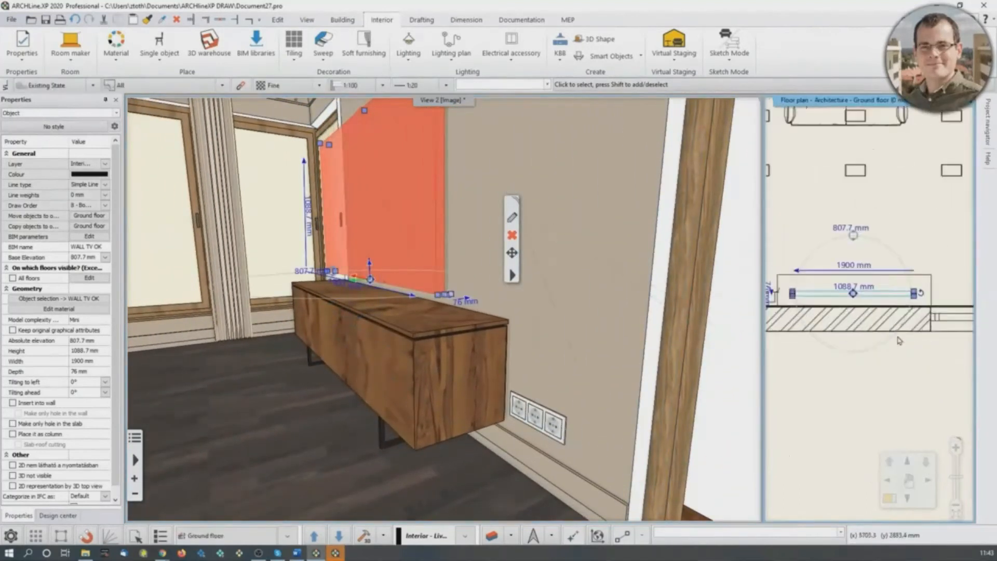
click(889, 500)
scroll(482, 446, up, 1)
middle_drag(483, 440, 516, 389)
scroll(517, 392, up, 5)
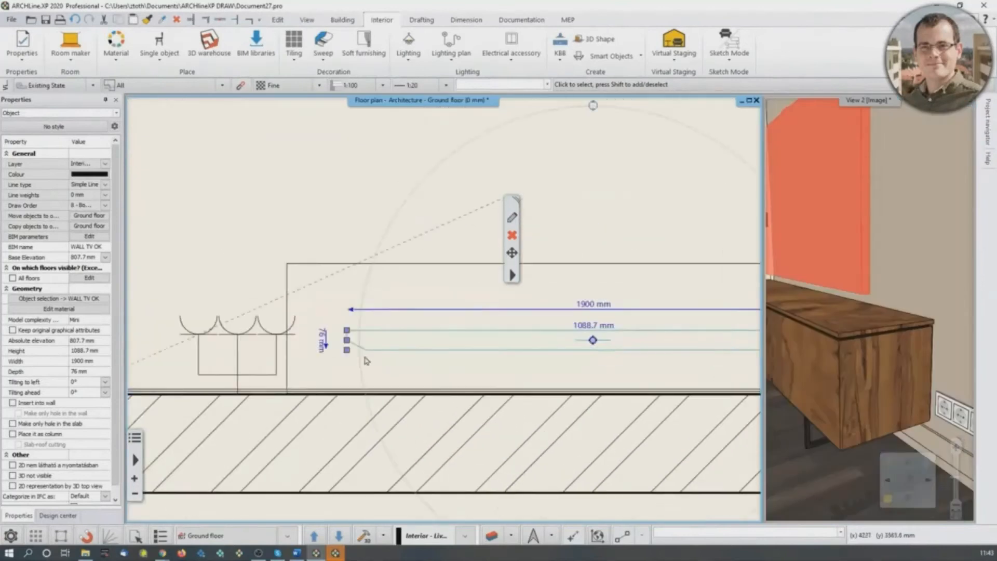
click(347, 351)
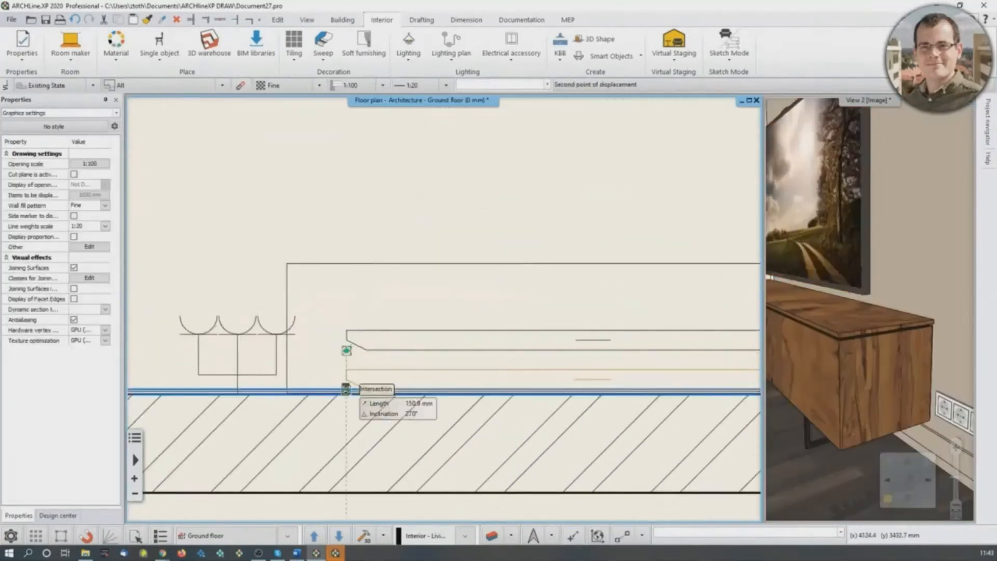
click(345, 389)
scroll(405, 340, down, 5)
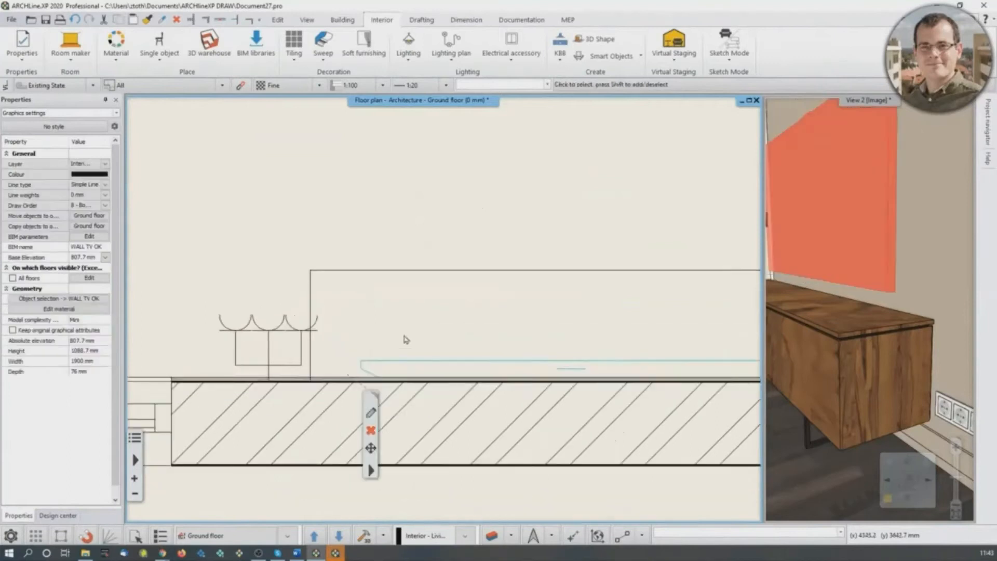
key(Escape)
- Show View 2 in the main window and look around the room at the TV, buffet, sofa and map wall
drag(834, 313, 755, 319)
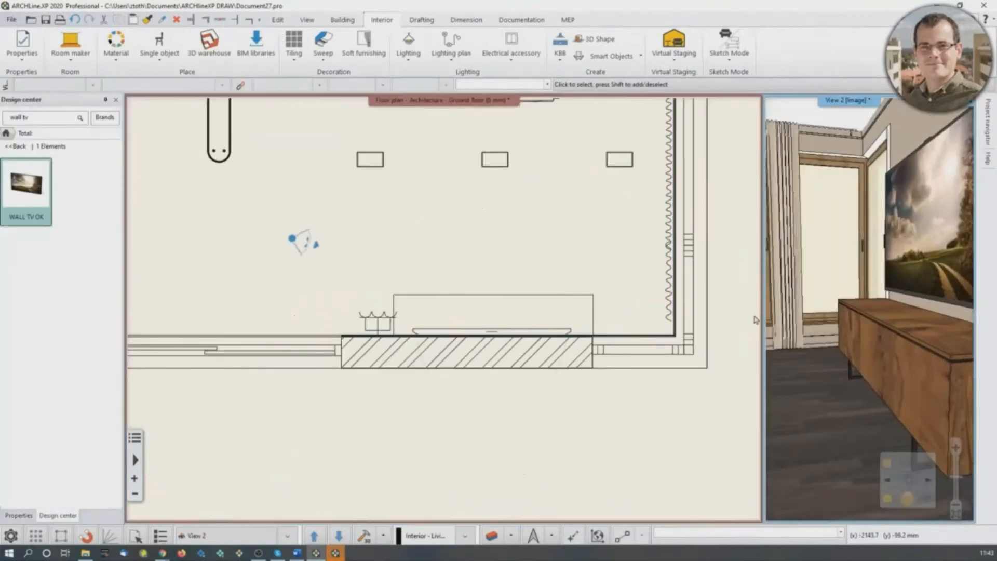
click(896, 503)
mouse_move(642, 427)
mouse_down()
mouse_move(427, 402)
mouse_move(240, 412)
mouse_move(323, 401)
mouse_up()
scroll(481, 406, down, 3)
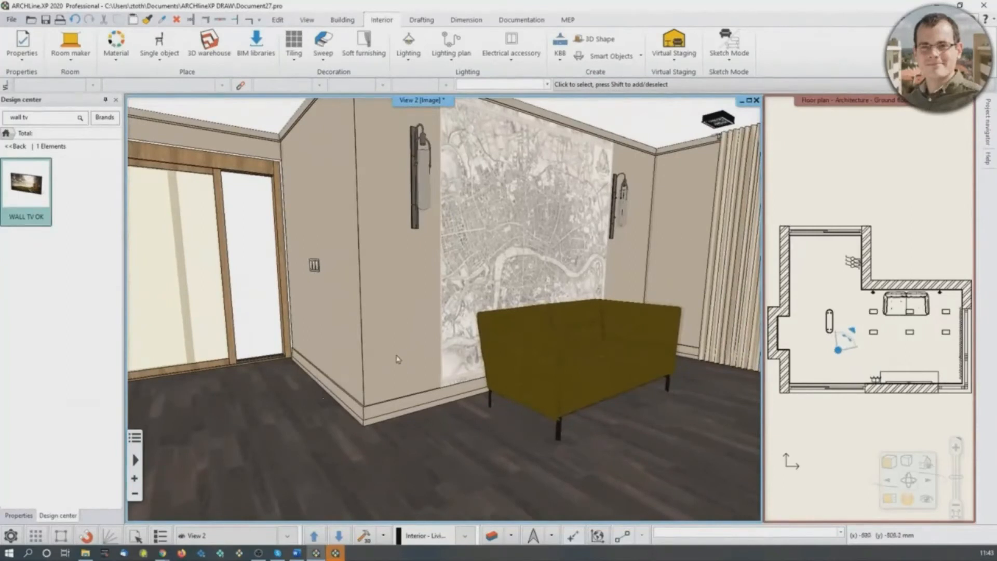
mouse_move(393, 360)
mouse_down()
mouse_move(527, 355)
mouse_move(515, 361)
mouse_move(518, 371)
mouse_up()
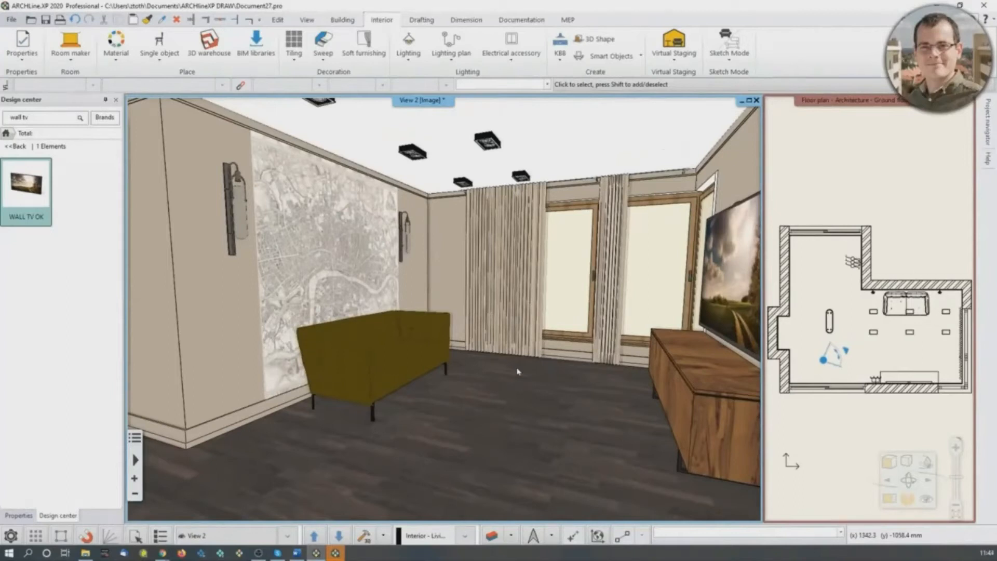
- Switch to a second ARCHLine.XP window and open the final 2020 reception room project from the recent projects
click(336, 553)
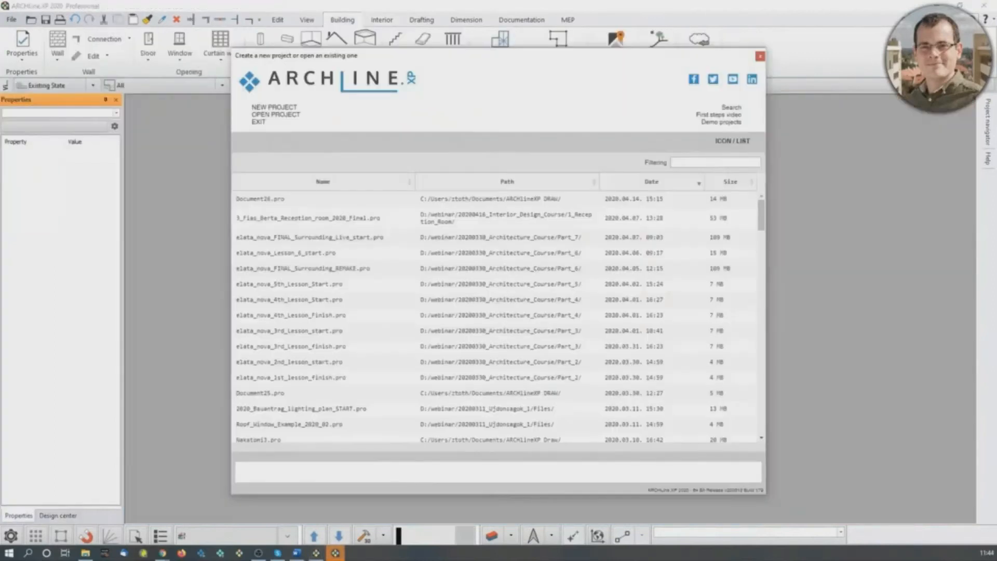
double_click(335, 218)
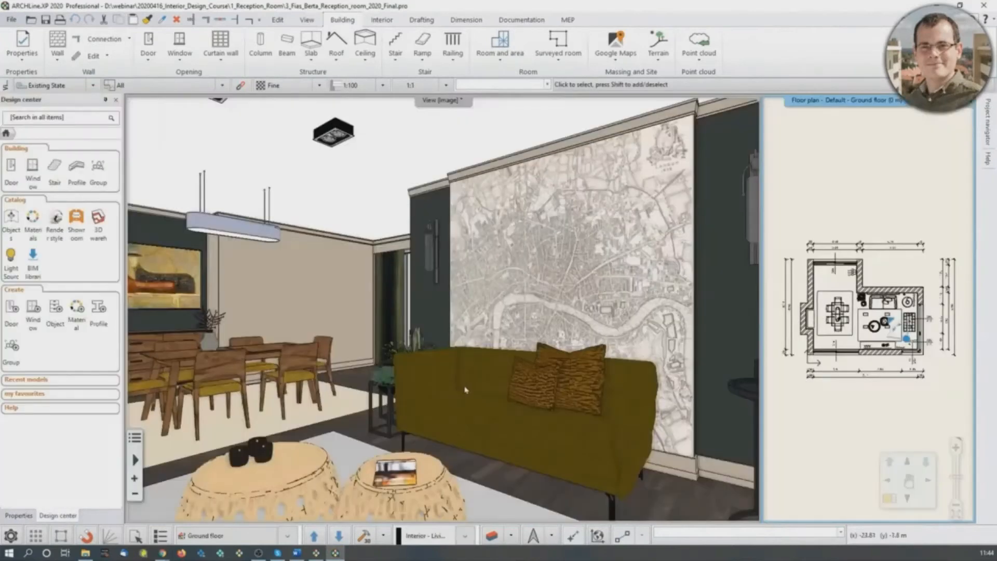
- Go through the finished project's saved living room and dining views and examine the furnished interior around the dining table
middle_drag(481, 381, 417, 336)
key(Page_Down)
key(Page_Down)
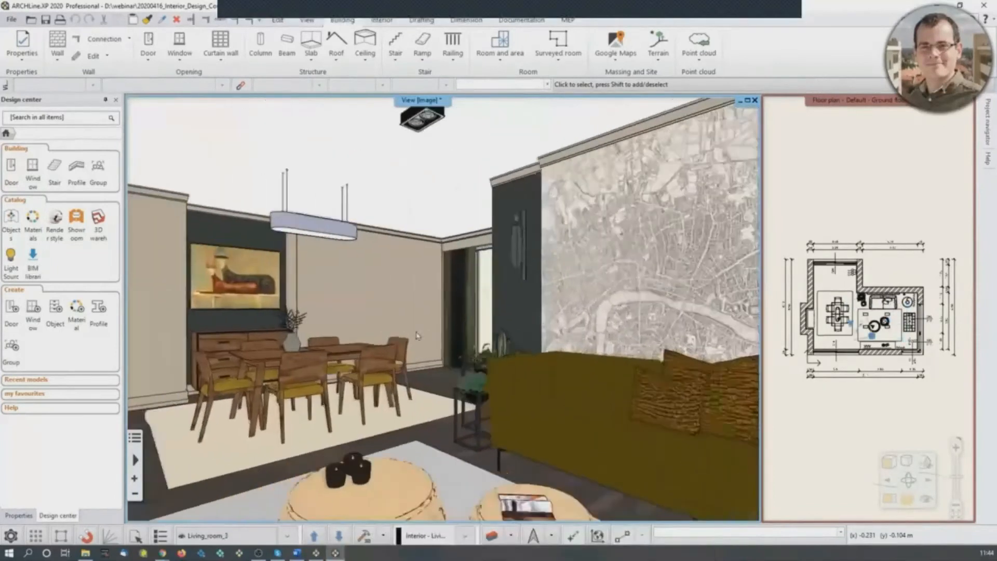
key(Page_Down)
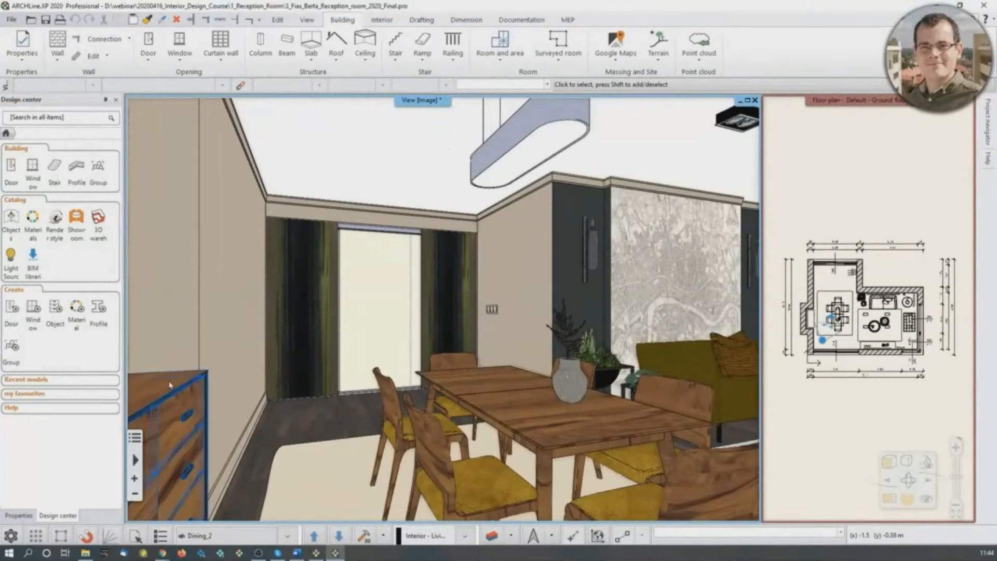
click(353, 383)
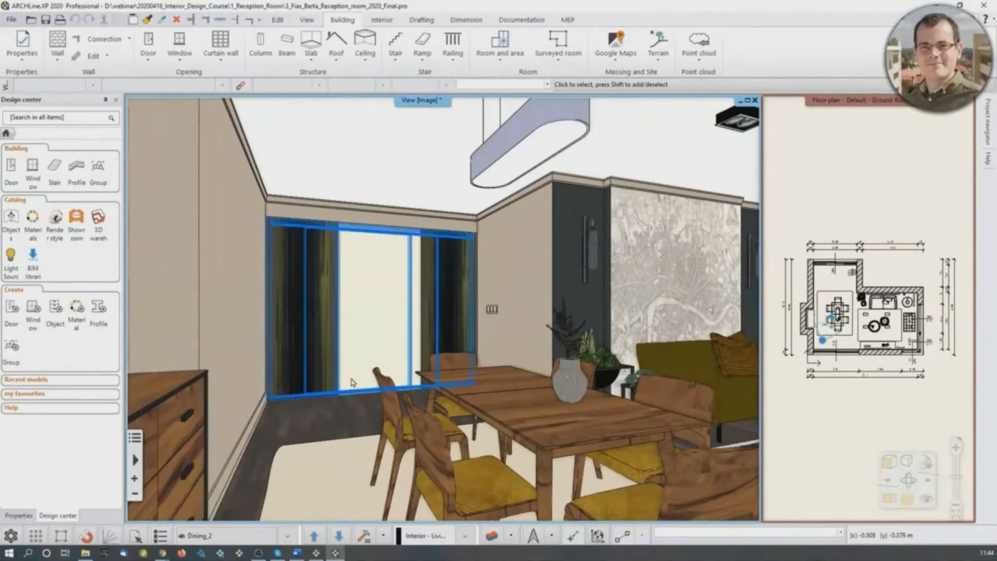
middle_drag(426, 374, 590, 365)
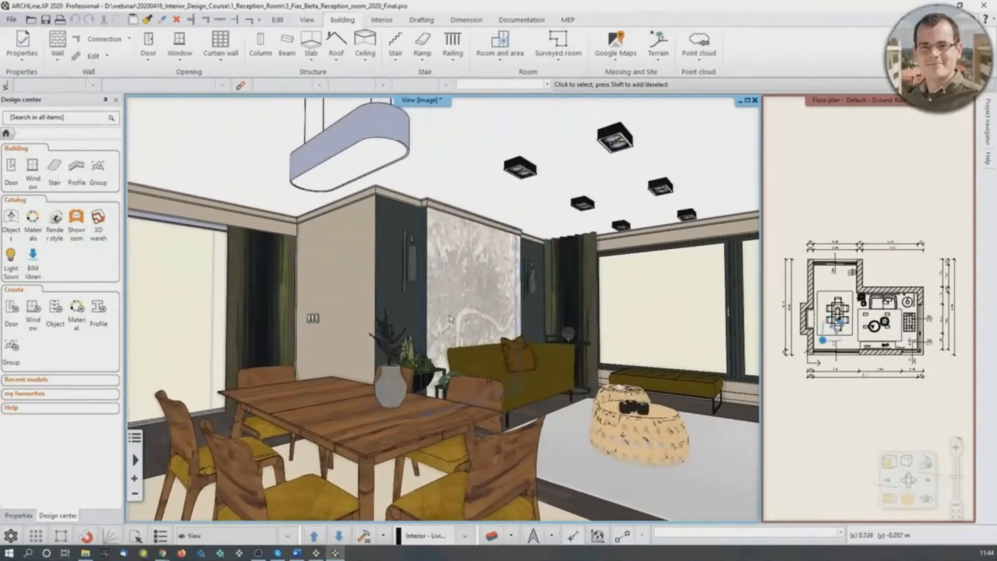
- Switch to the Chrome web browser
click(165, 555)
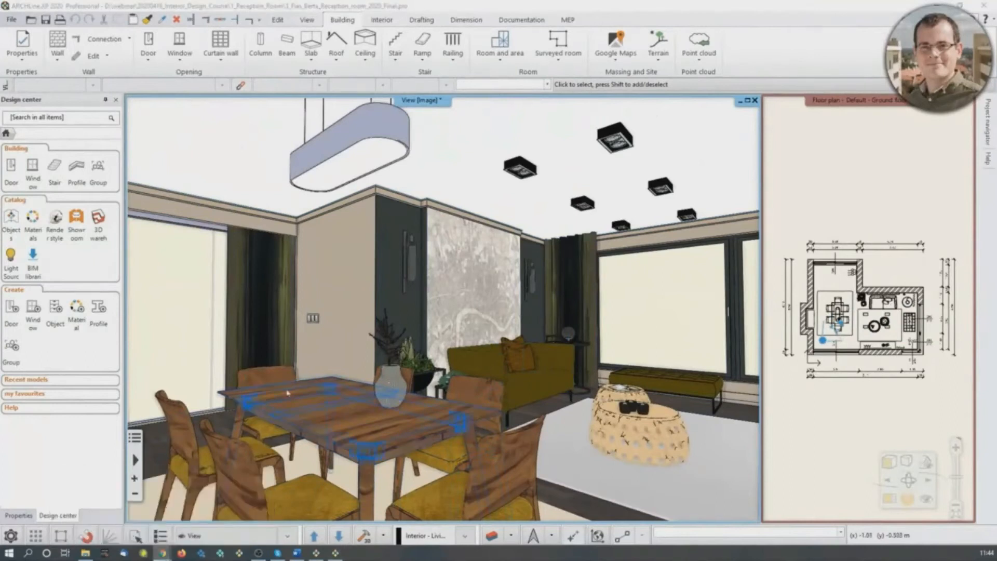
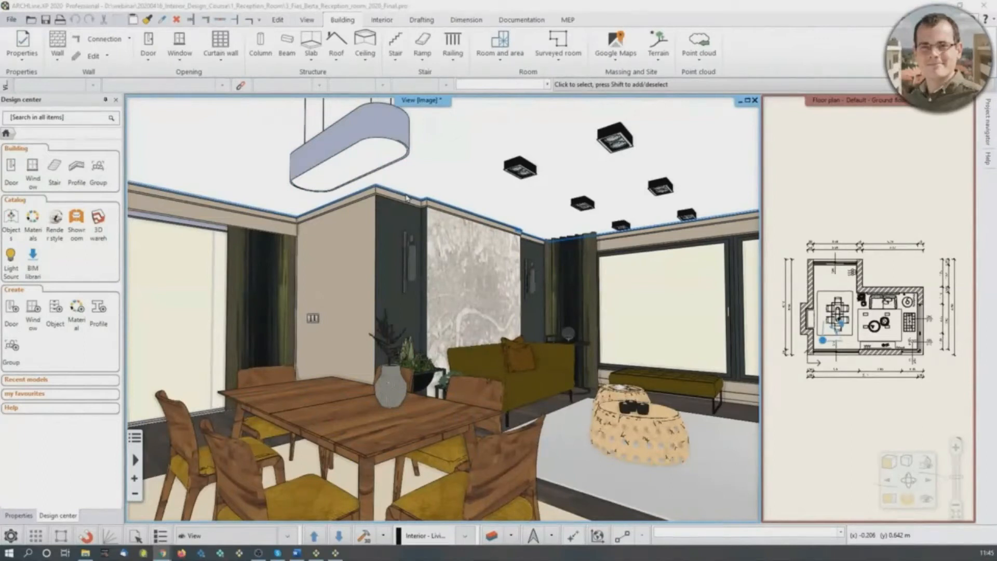
- Turn on shadows in the 3D view and look around the shaded room towards the windows and TV wall
click(78, 115)
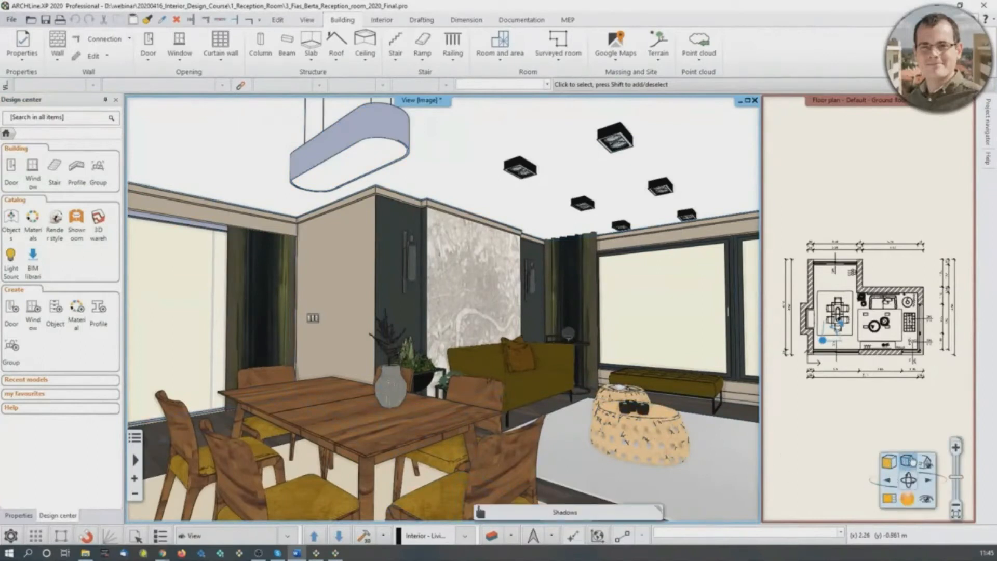
click(907, 462)
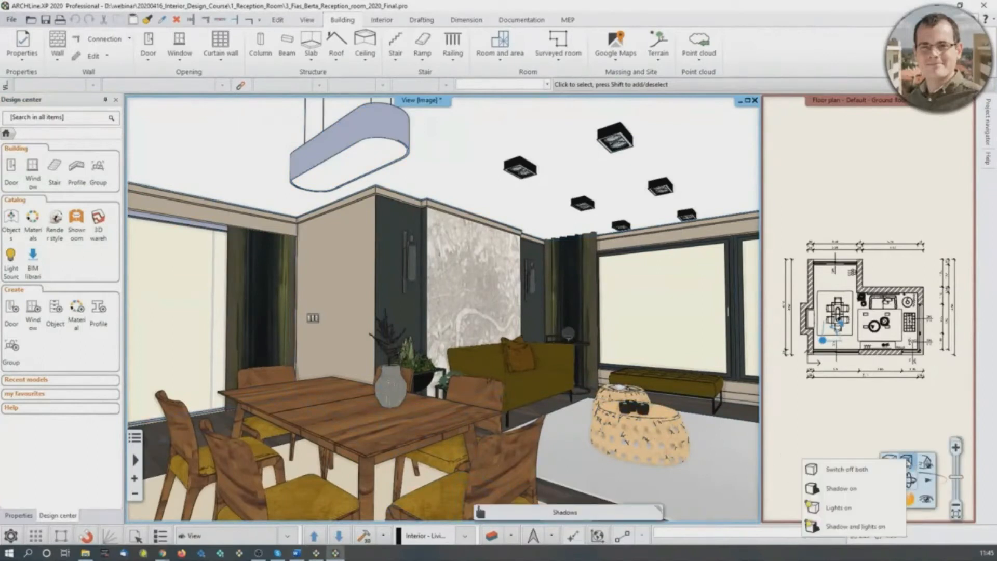
click(861, 491)
mouse_move(648, 454)
middle_down()
mouse_move(707, 469)
mouse_move(513, 477)
mouse_move(684, 466)
mouse_move(678, 474)
middle_up()
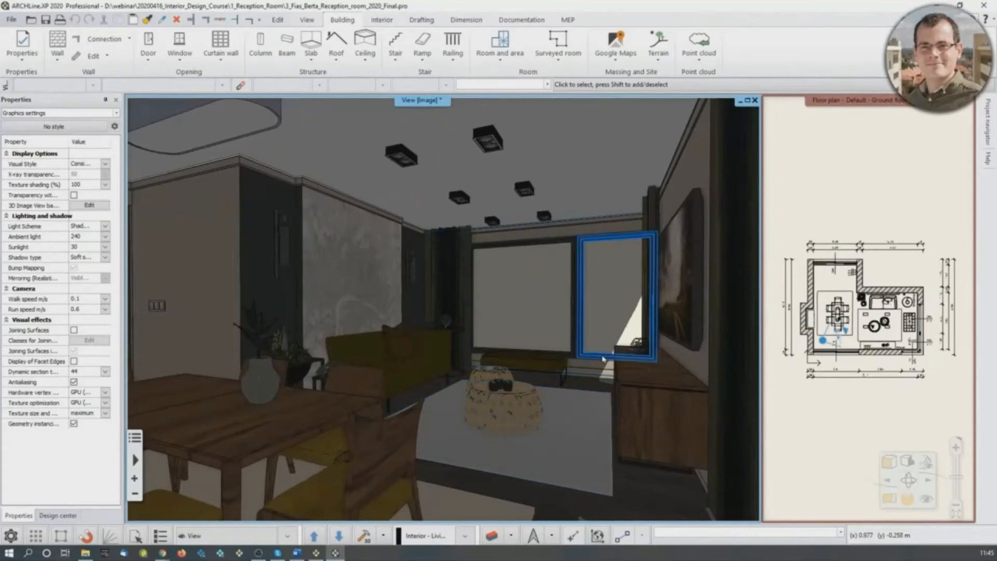
mouse_move(581, 399)
middle_down()
mouse_move(517, 407)
mouse_move(597, 408)
middle_up()
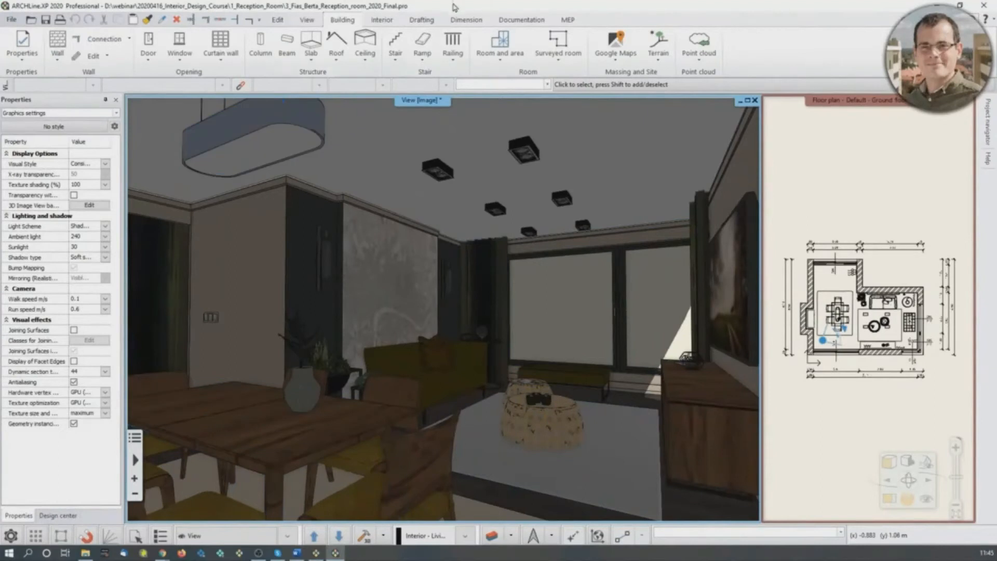
- Open the Location and Sun settings and set the project location to Budapest
click(307, 20)
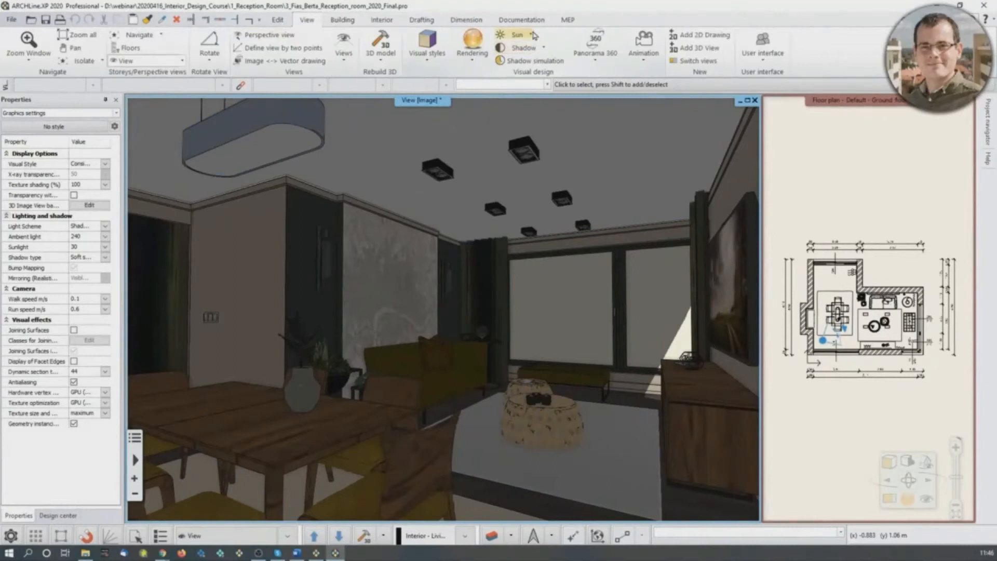
click(531, 34)
click(535, 71)
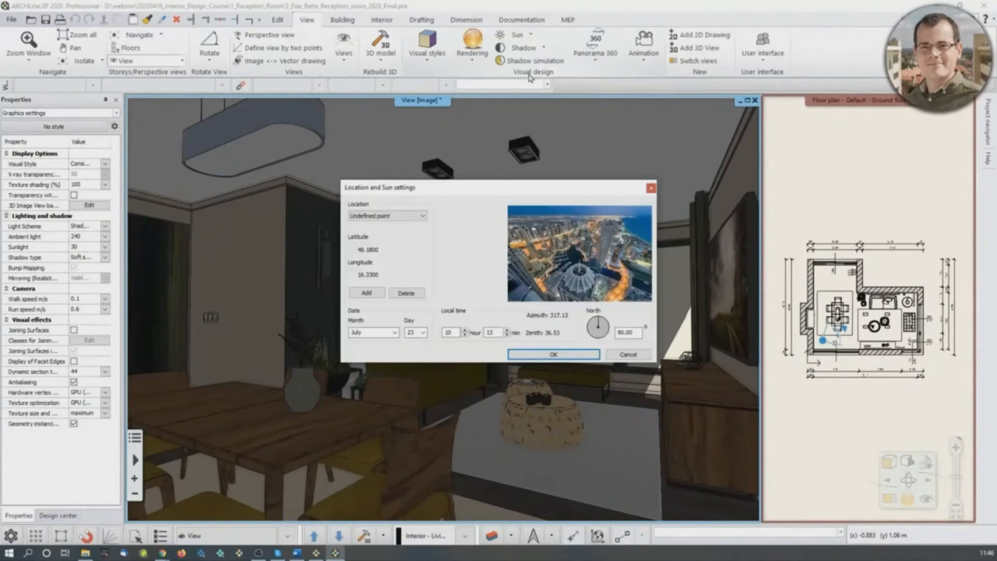
click(382, 218)
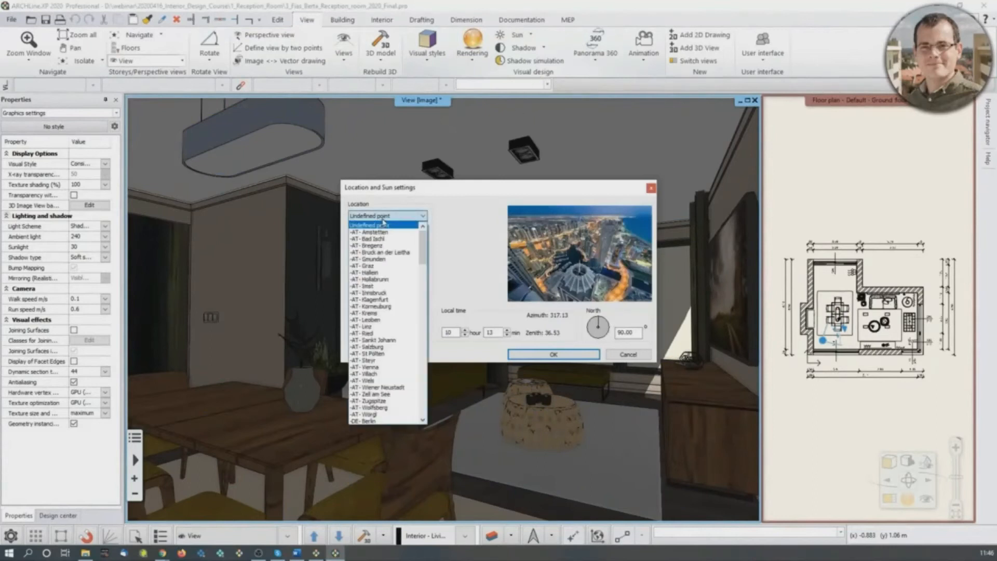
scroll(409, 331, down, 12)
scroll(410, 330, down, 3)
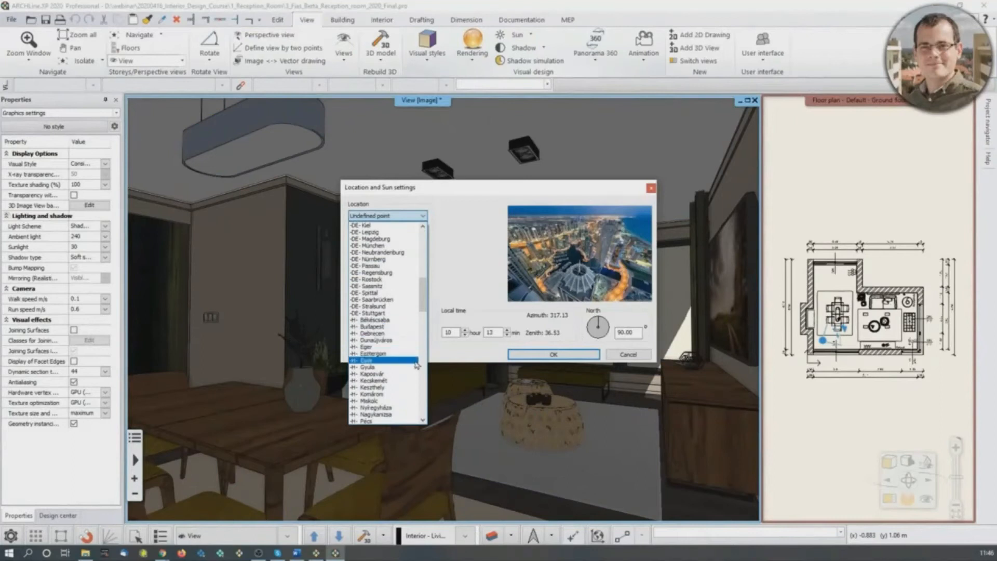
click(389, 328)
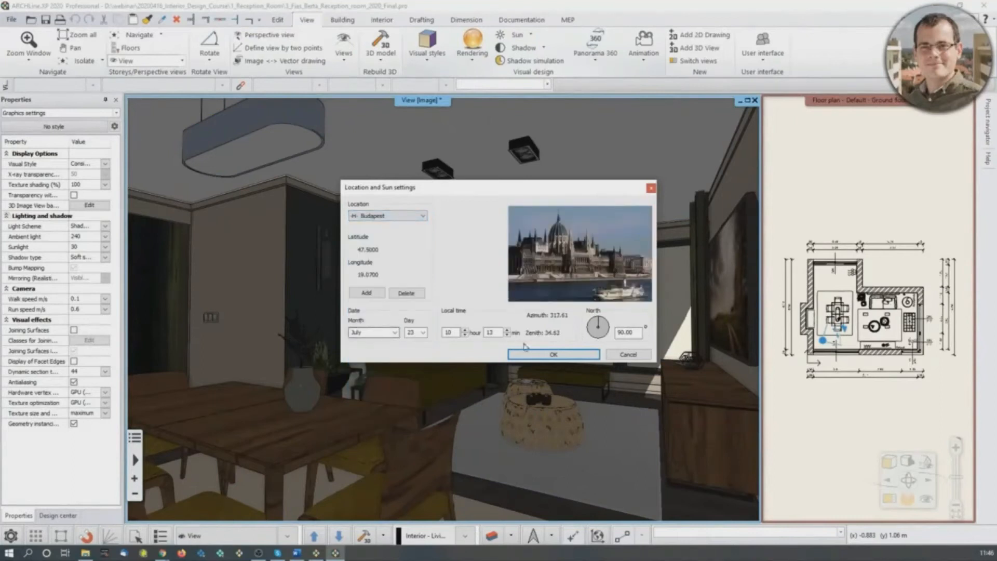
- Set the sun date to 16 April and the local time to 11:46, and apply the sun settings
click(395, 332)
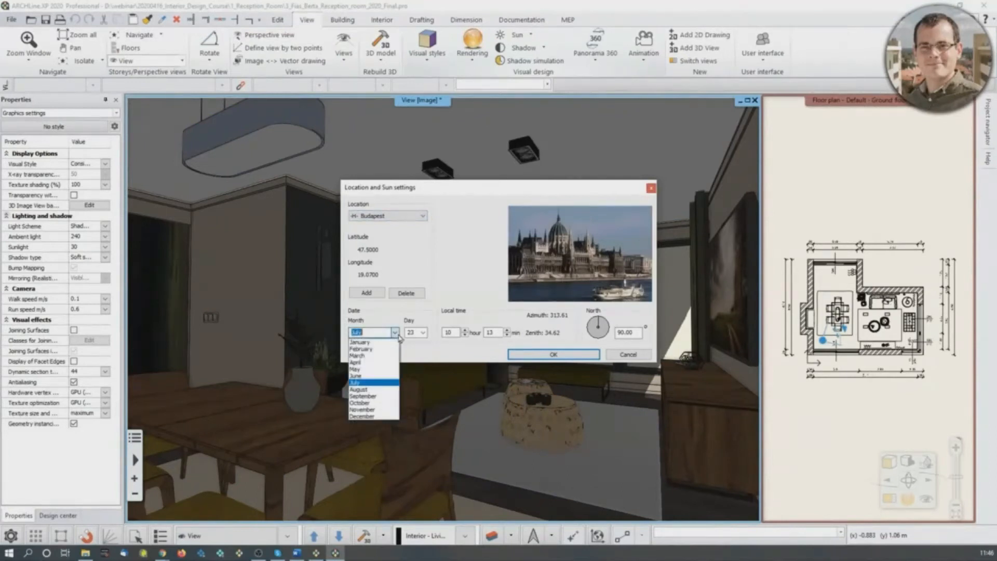
click(372, 362)
click(423, 333)
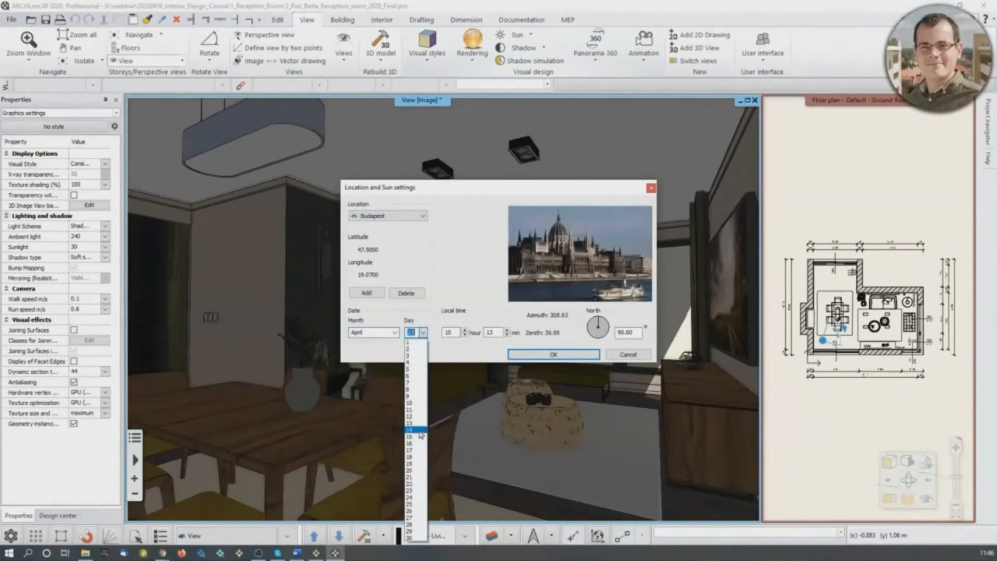
mouse_move(993, 557)
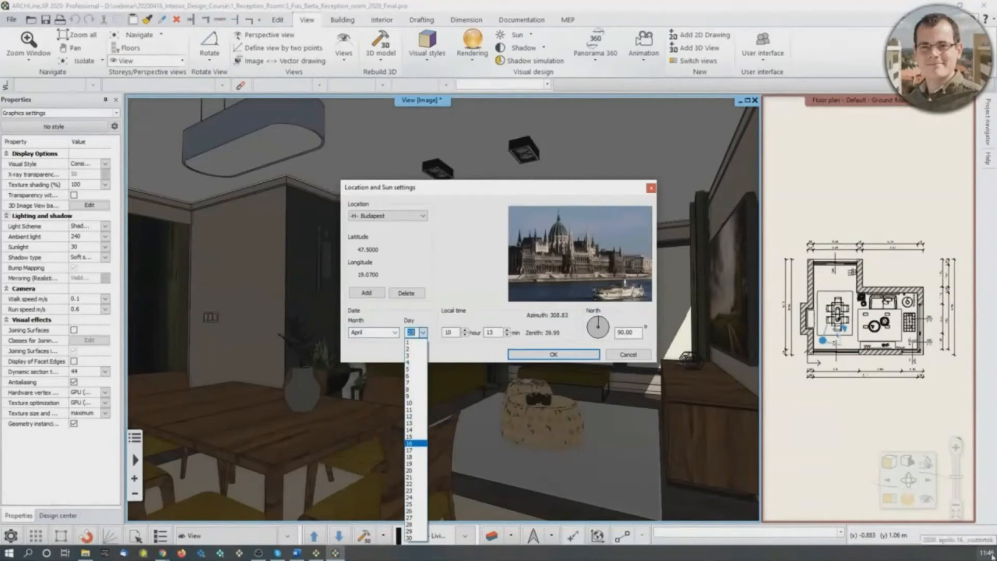
click(416, 443)
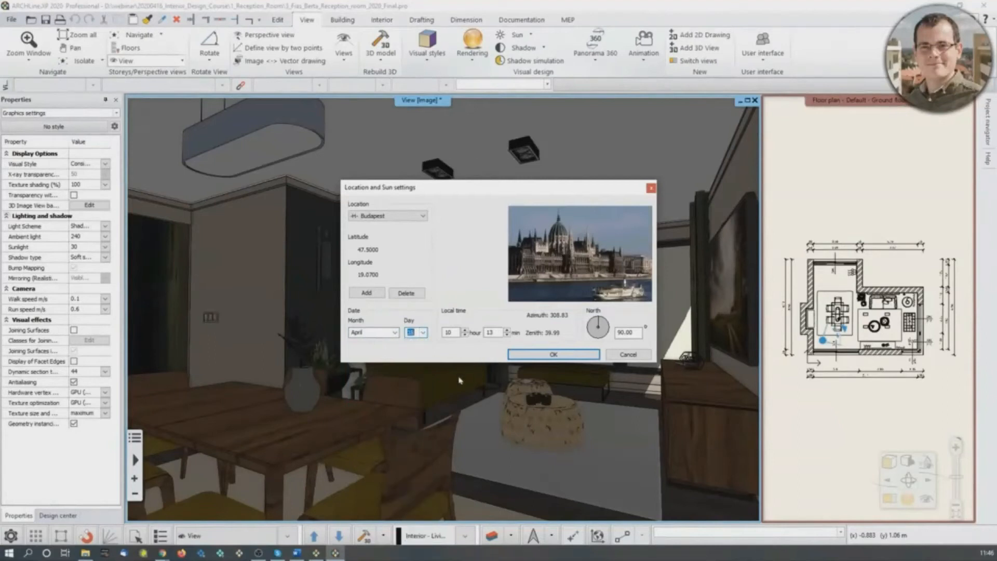
key(Tab)
double_click(497, 332)
click(576, 354)
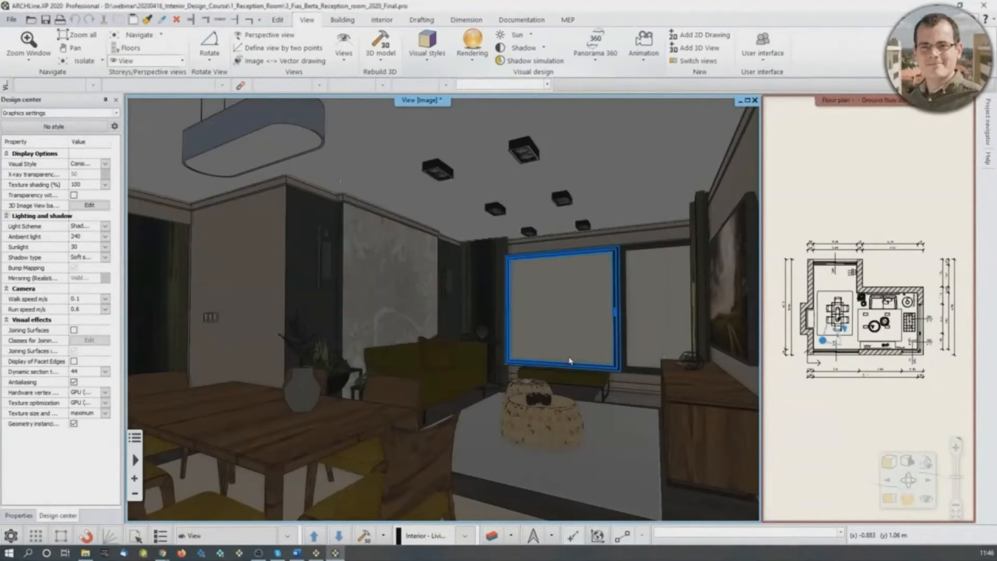
- Run a Shadow simulation by the dining area's large window, trying the sun at 13:40 and applying 11:00
mouse_move(631, 379)
middle_down()
mouse_move(497, 391)
mouse_move(430, 427)
mouse_move(527, 409)
mouse_move(622, 494)
mouse_move(490, 426)
mouse_move(401, 340)
mouse_move(528, 315)
mouse_move(526, 276)
mouse_move(510, 312)
middle_up()
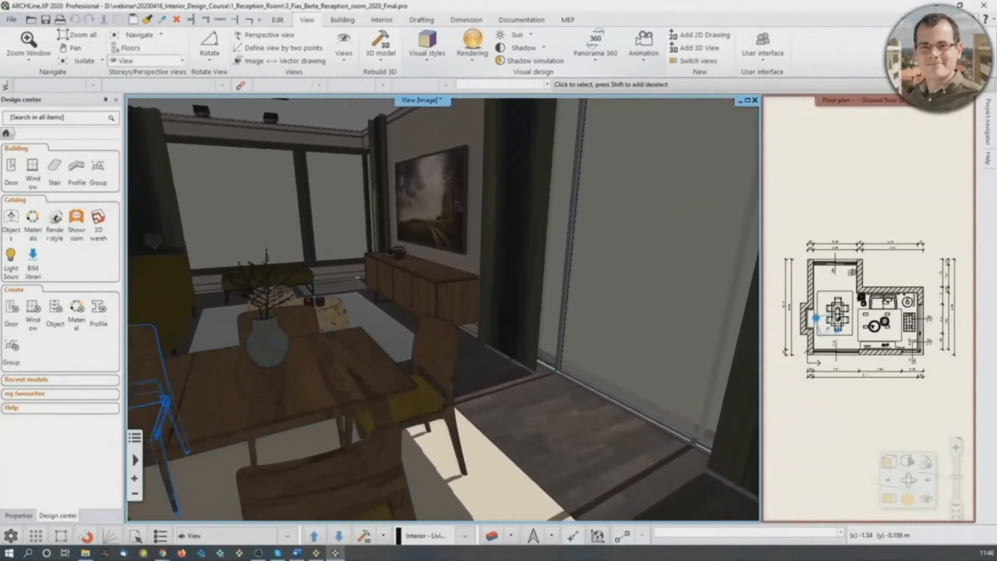
click(544, 50)
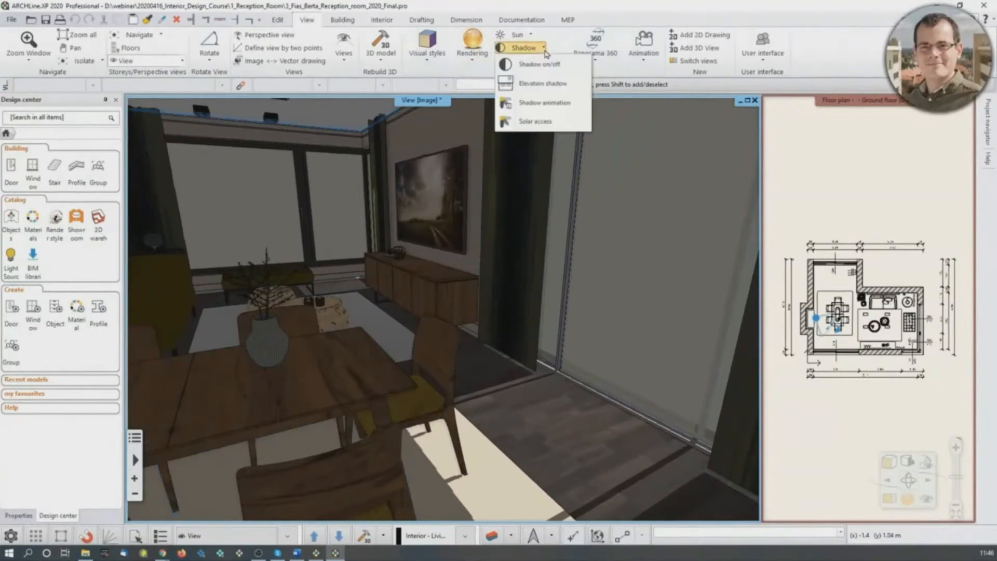
click(556, 4)
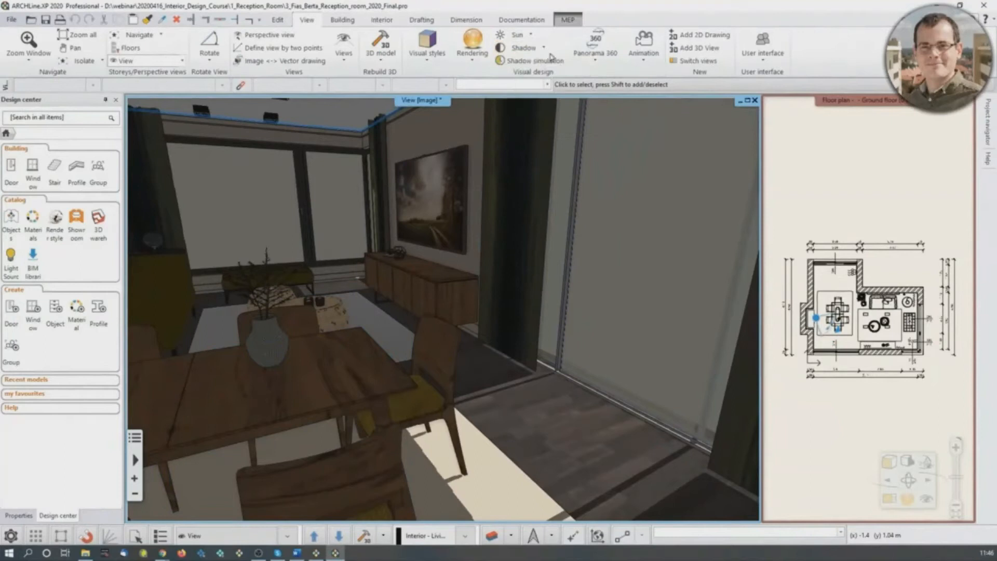
click(559, 62)
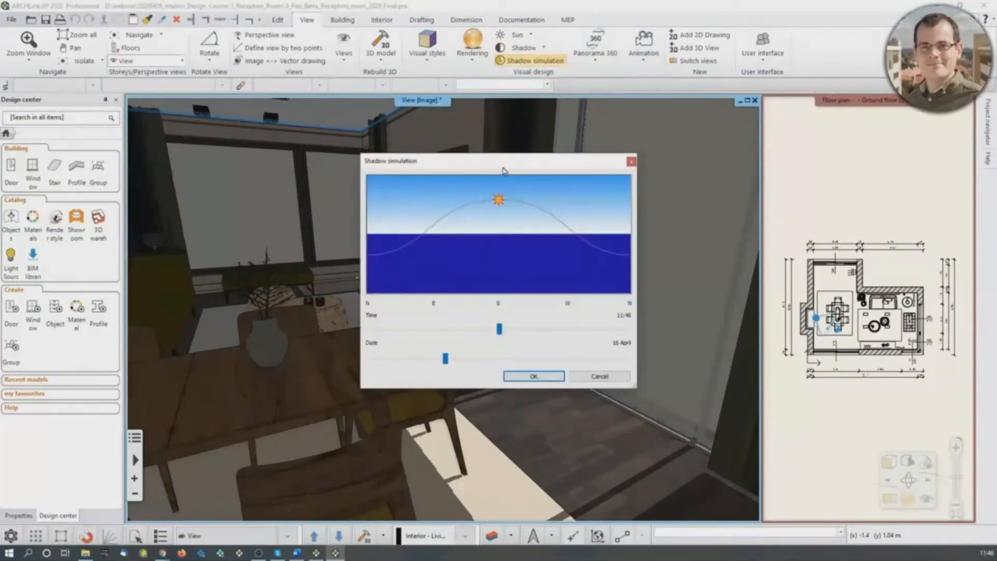
drag(502, 170, 743, 99)
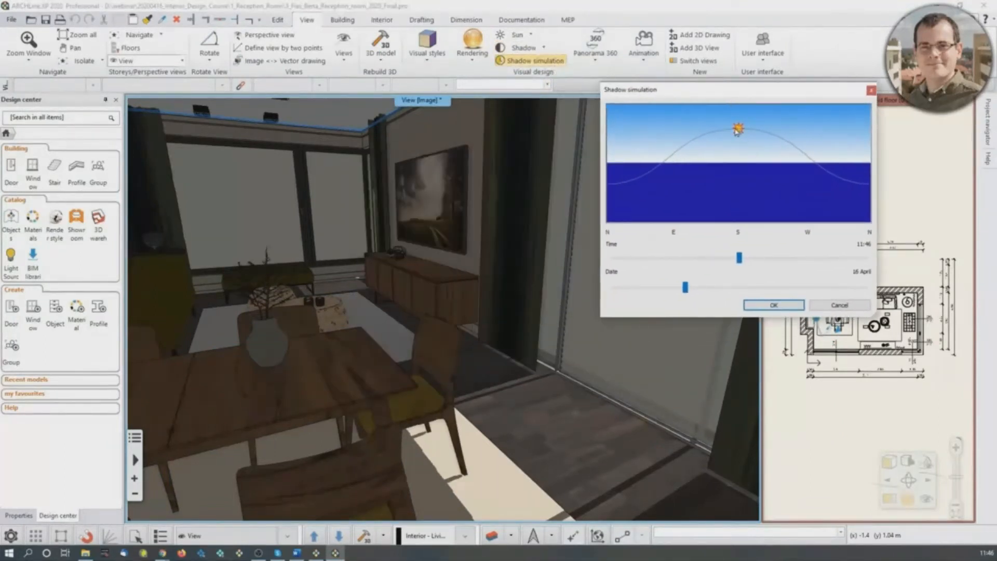
drag(740, 134, 769, 146)
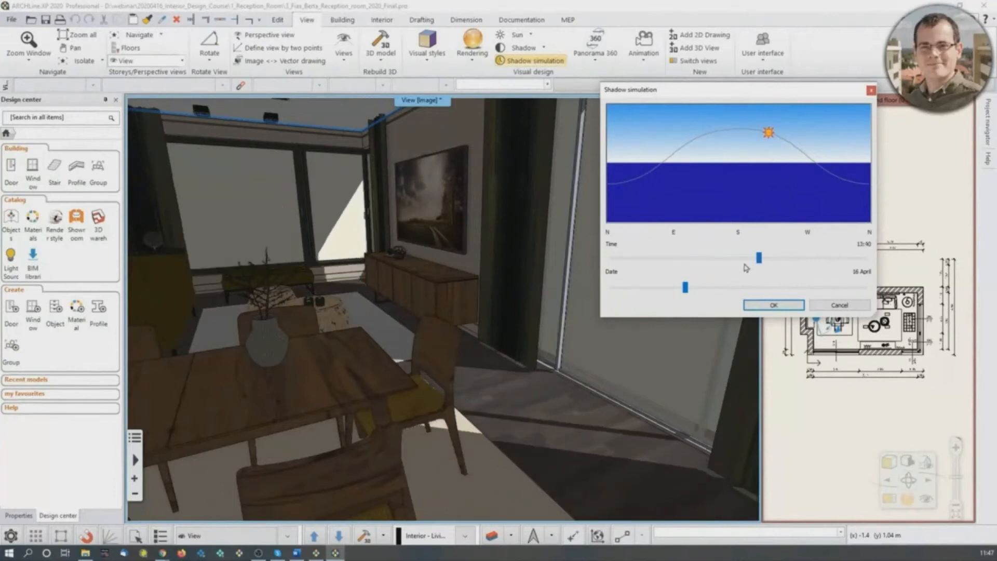
drag(772, 142, 726, 134)
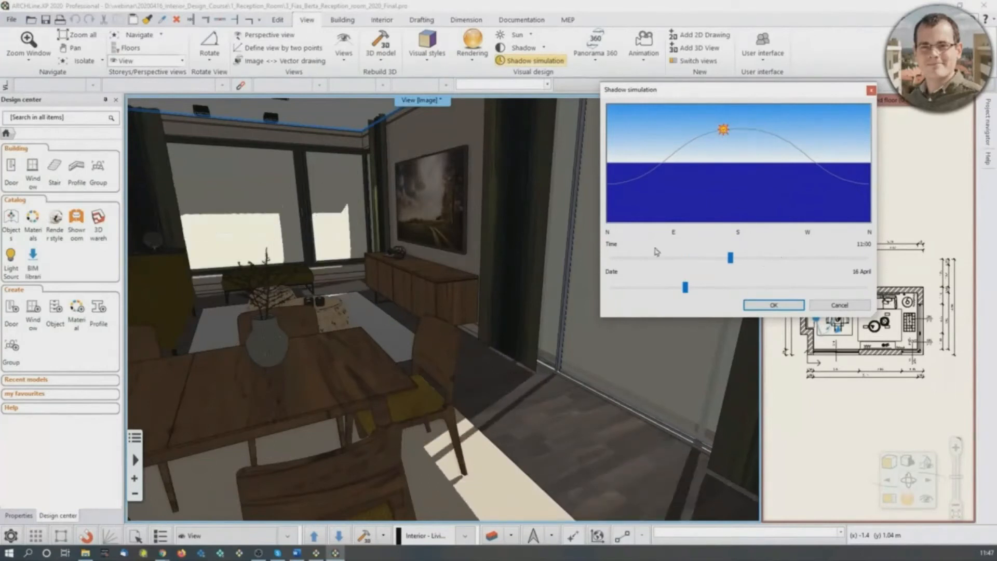
click(774, 305)
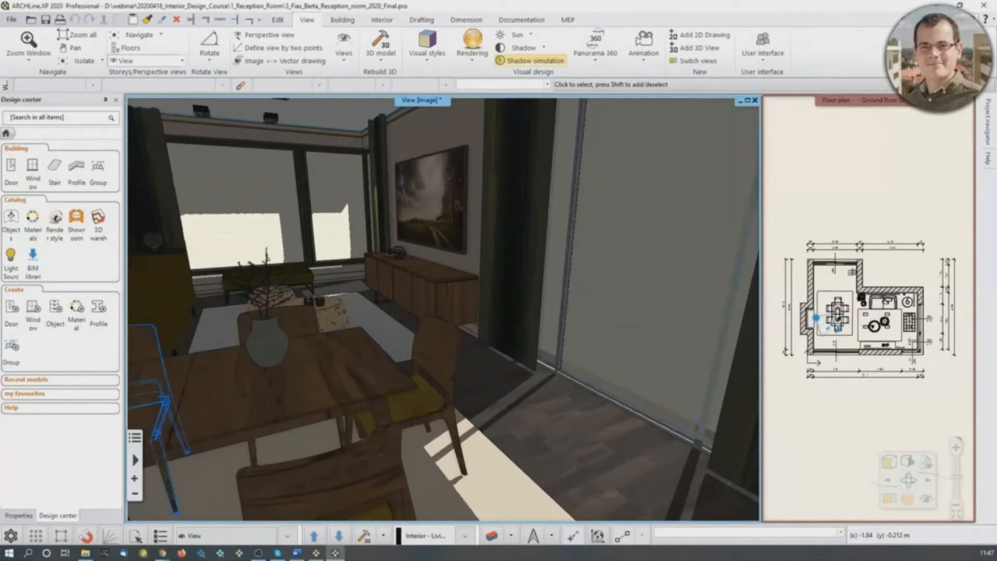
- Preview a Shadow animation of the sunlight moving through the dining area on 16 April
mouse_move(565, 381)
middle_down()
mouse_move(429, 358)
mouse_move(471, 385)
mouse_move(564, 391)
middle_up()
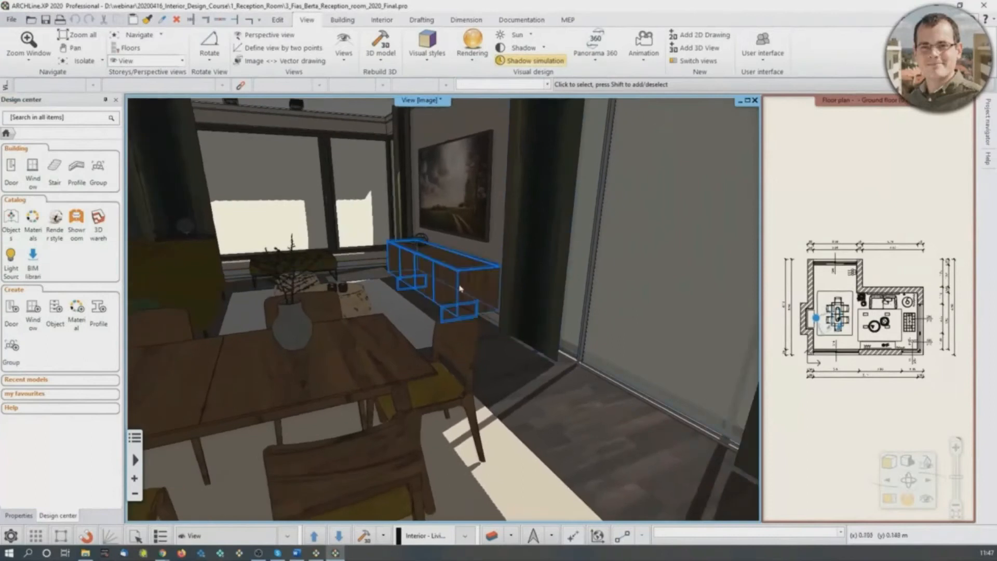
scroll(164, 361, up, 3)
scroll(511, 371, down, 3)
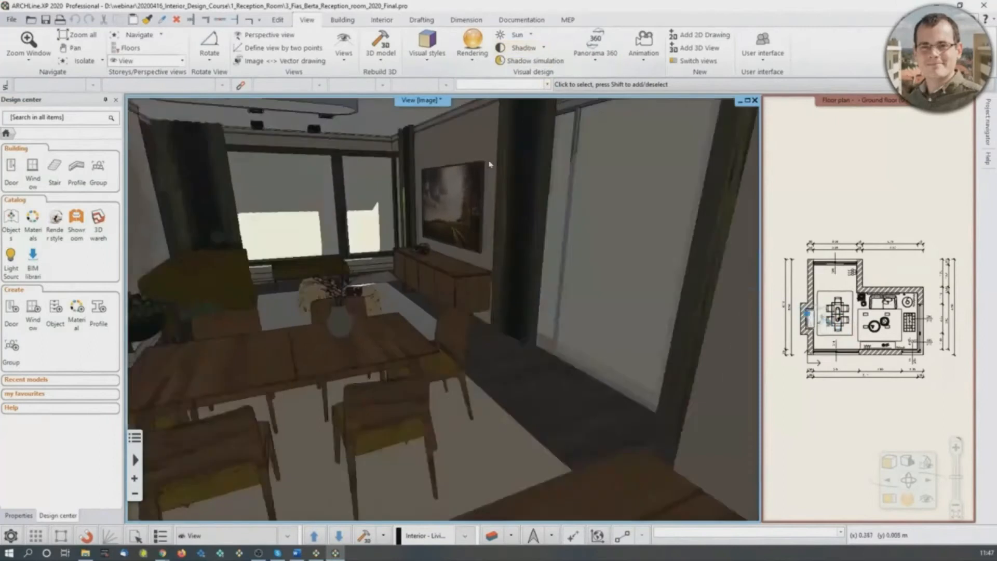
click(541, 48)
click(546, 106)
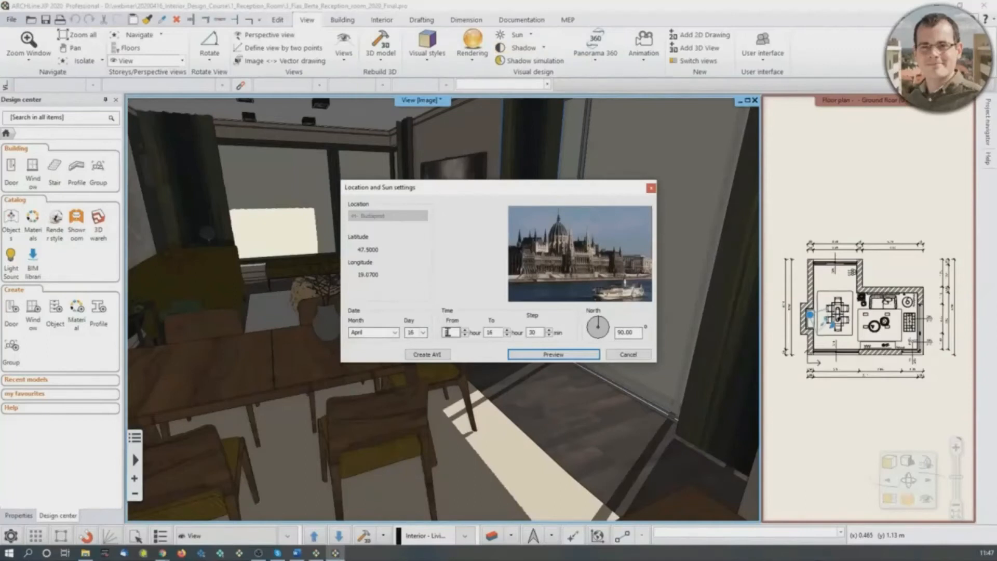
click(492, 333)
drag(542, 332, 527, 332)
click(571, 356)
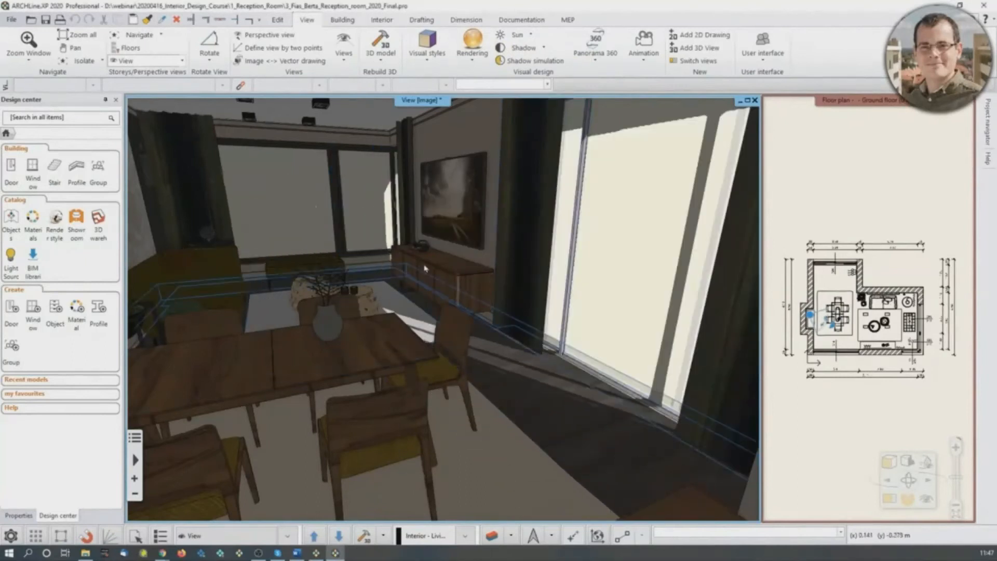
- Switch off both shadows and lights in the 3D view and look across the dining table into the living room
middle_drag(426, 300, 309, 269)
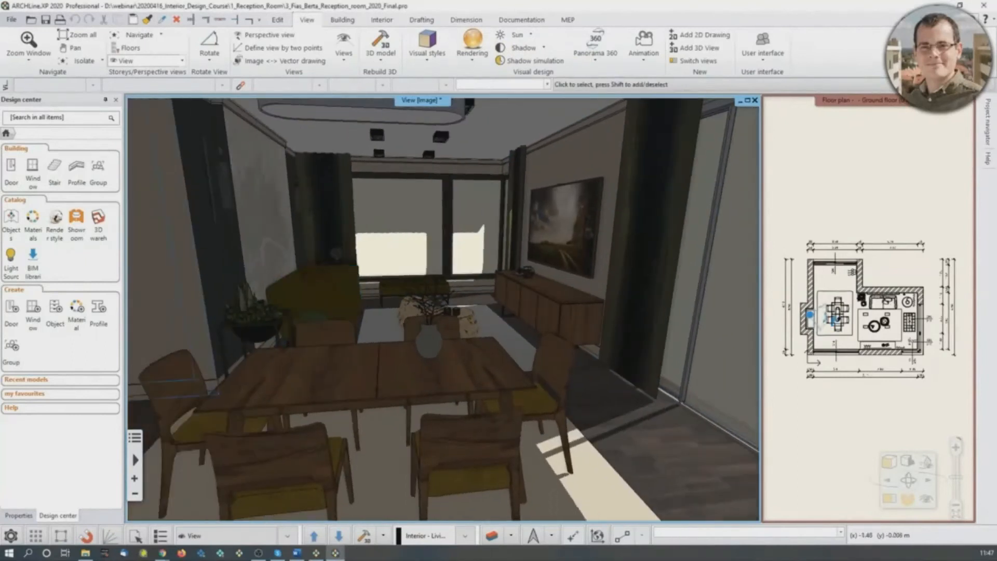
middle_drag(570, 338, 580, 312)
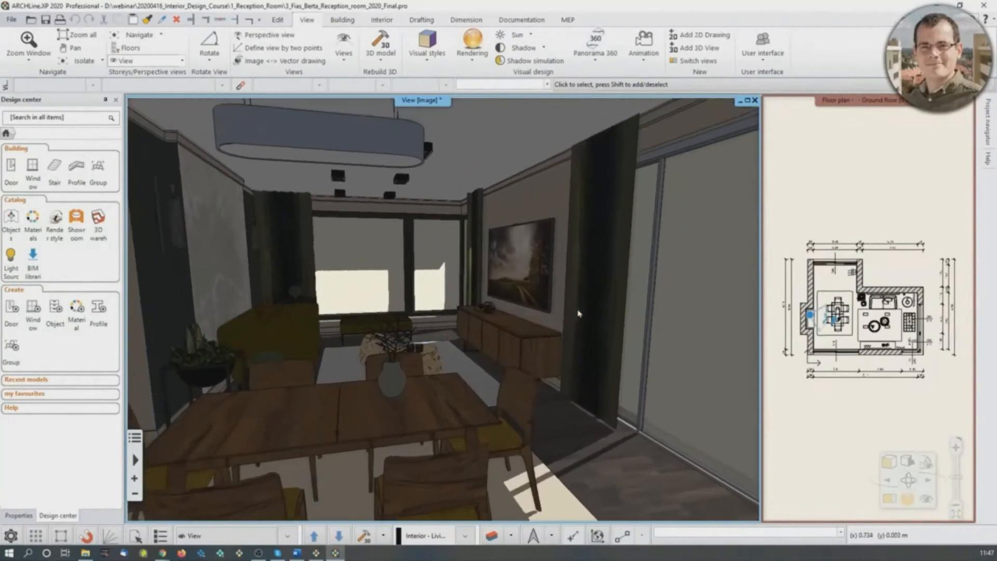
click(908, 460)
click(883, 477)
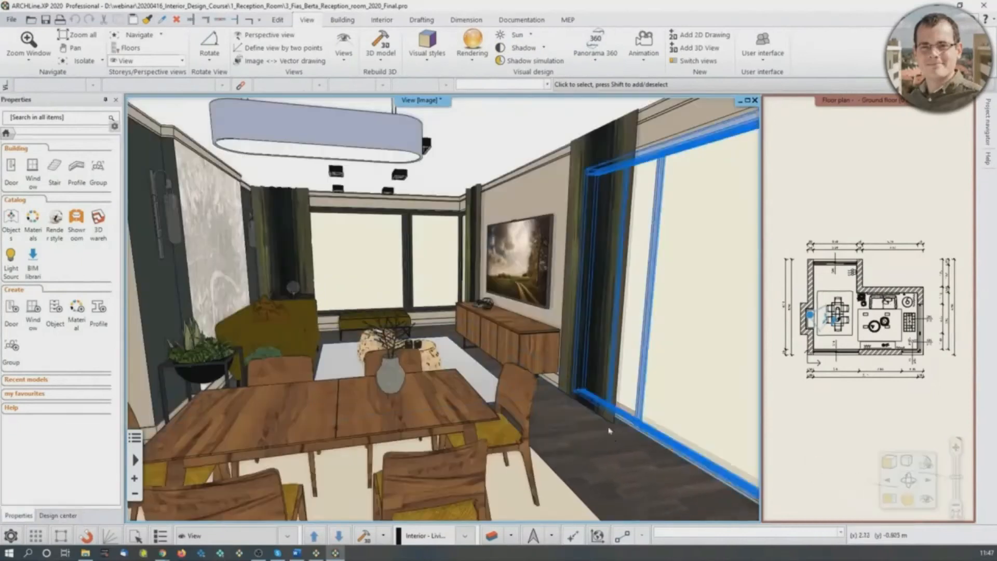
middle_drag(474, 365, 500, 310)
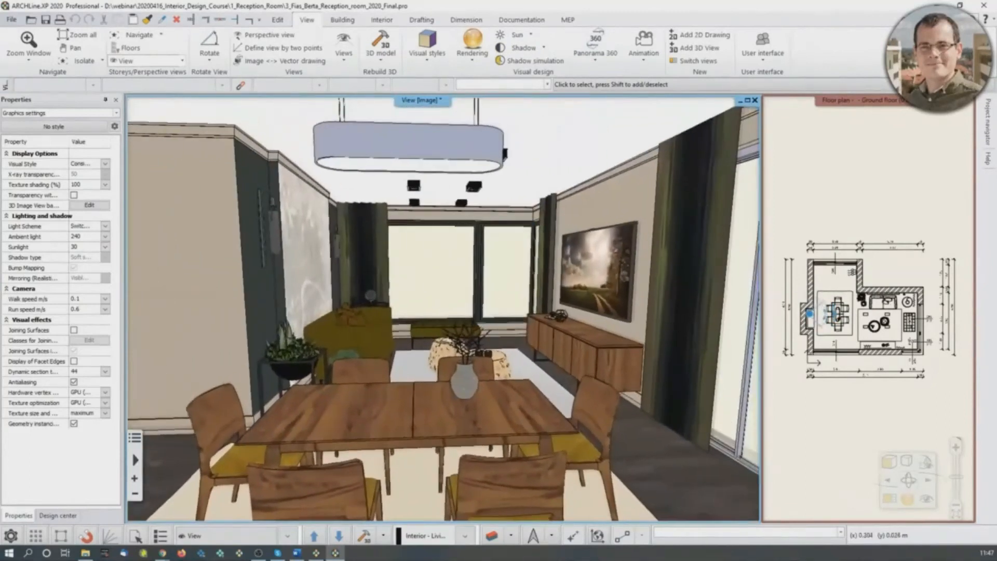
scroll(598, 354, up, 2)
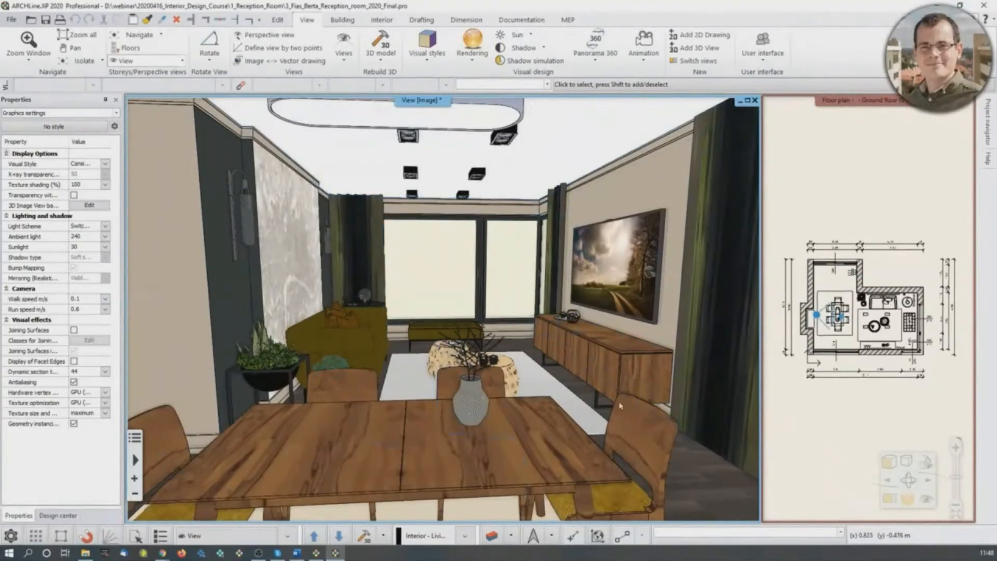
- Show the 3D view in Hidden line removal style and change it to Wireframe
click(893, 466)
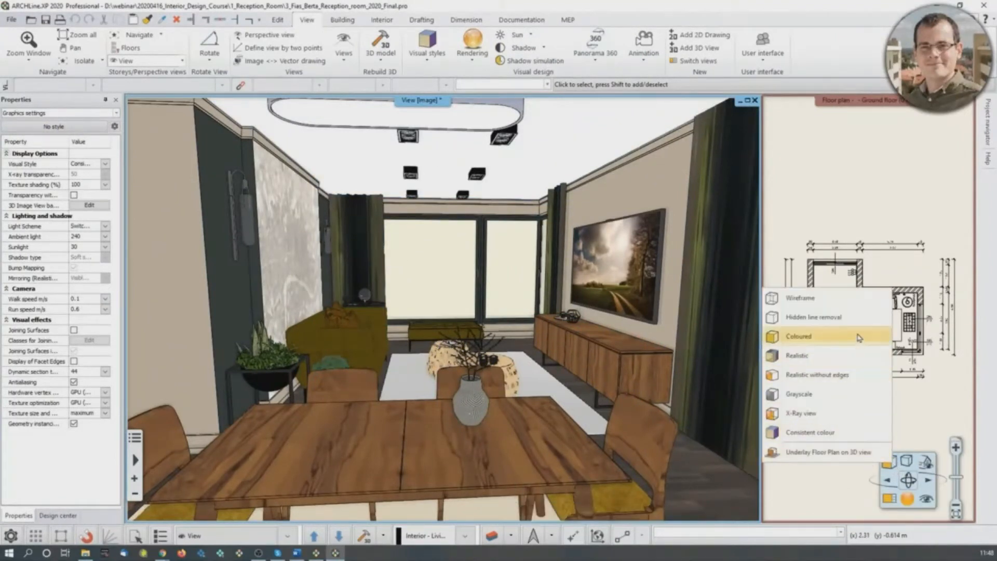
click(826, 316)
middle_drag(619, 374, 660, 349)
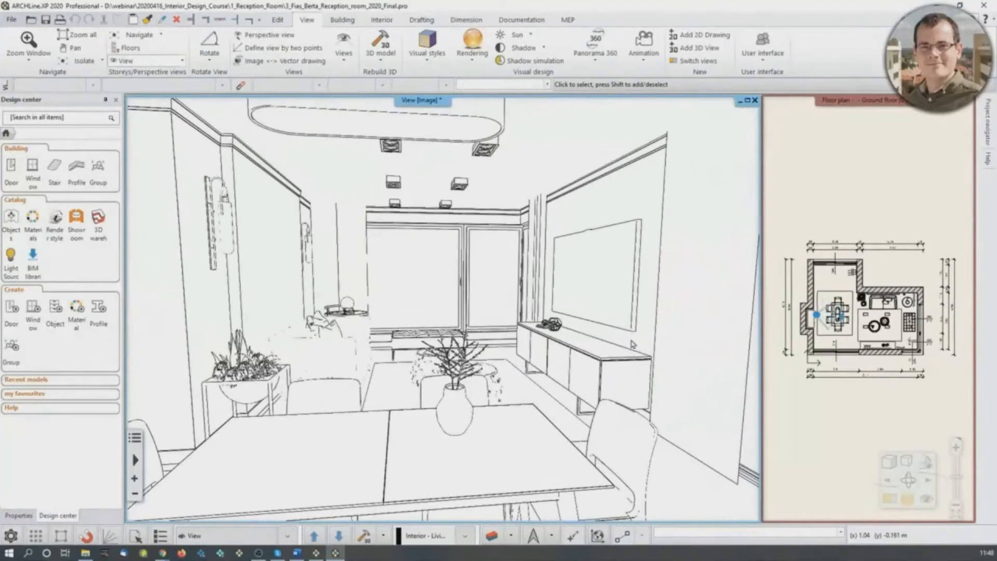
click(890, 460)
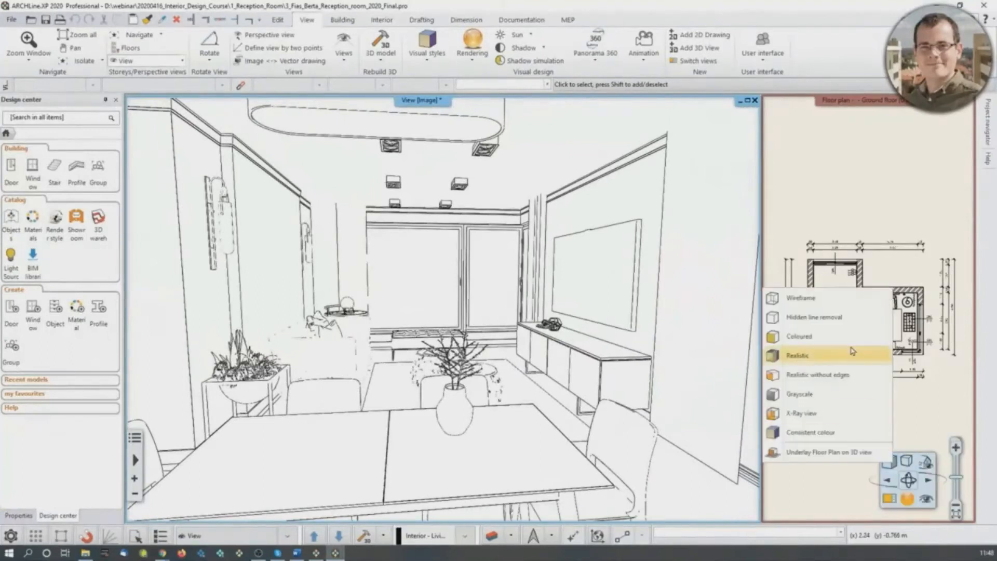
click(822, 307)
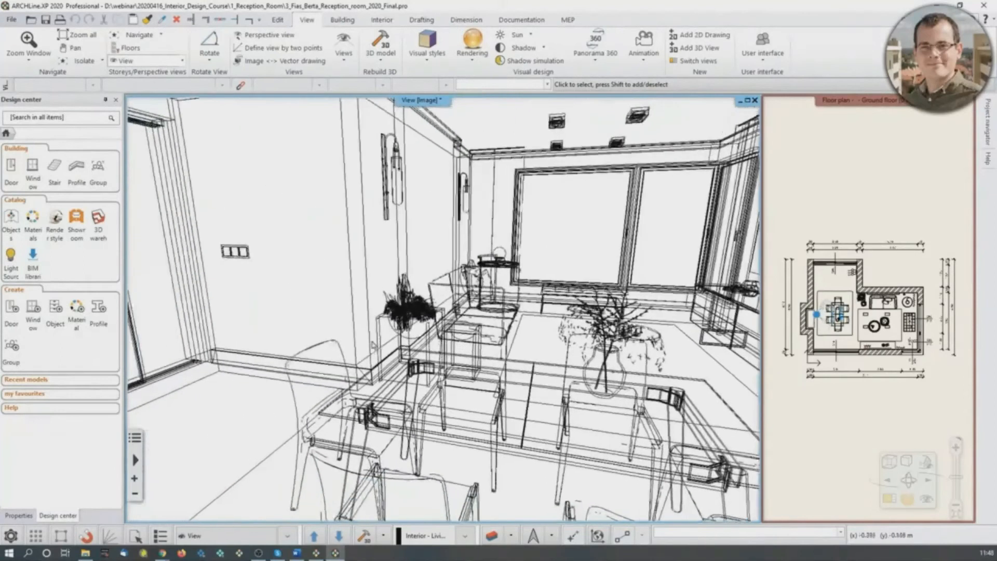
- Show the 3D view in Realistic style and walk past the dining table into the living room
click(890, 462)
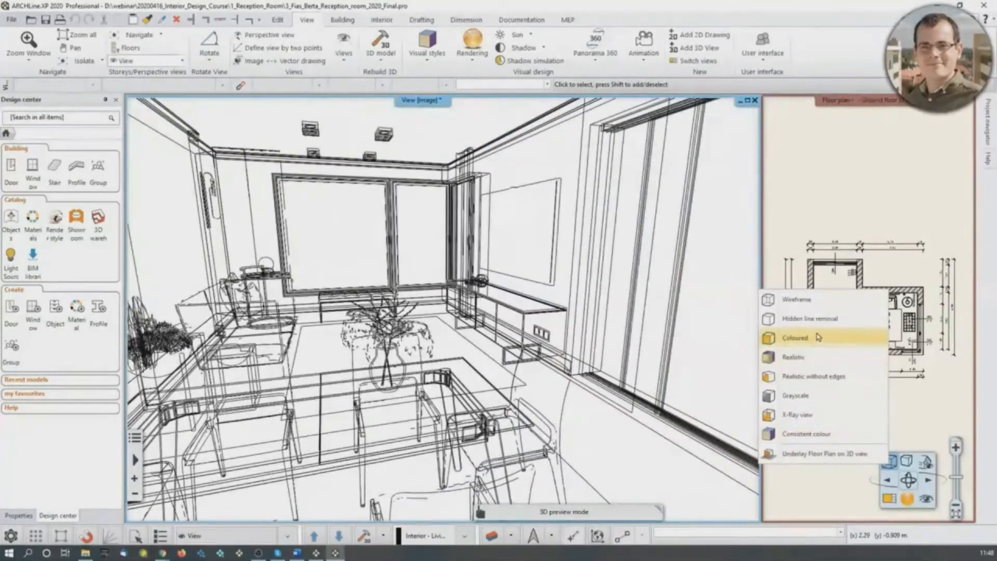
click(819, 357)
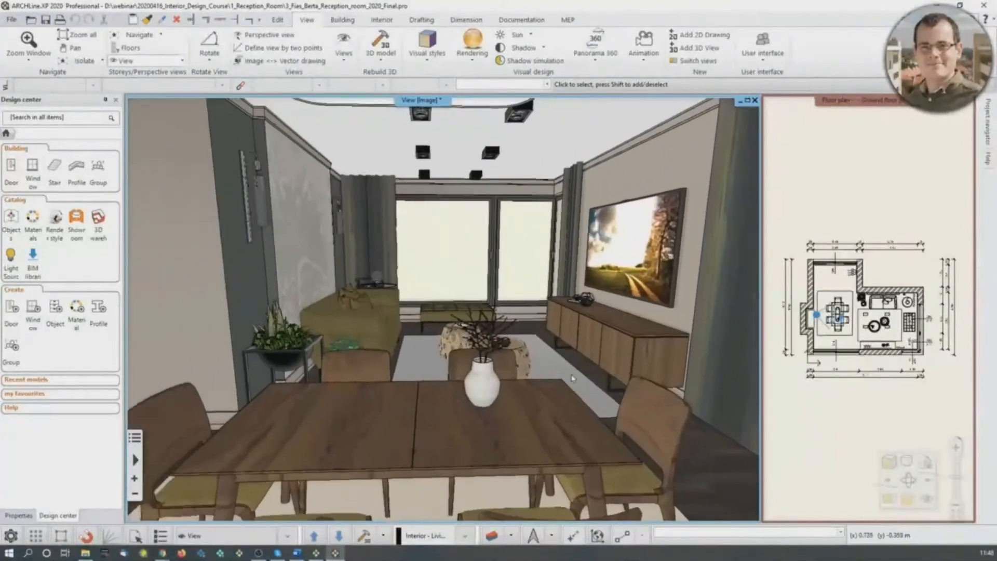
click(612, 399)
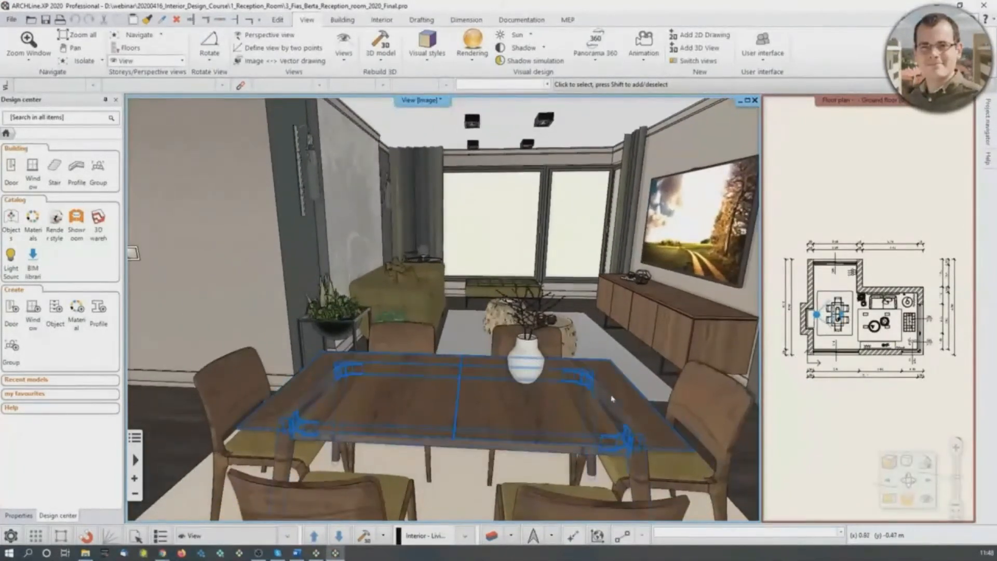
scroll(611, 399, up, 1)
middle_drag(612, 399, 457, 405)
scroll(586, 403, up, 2)
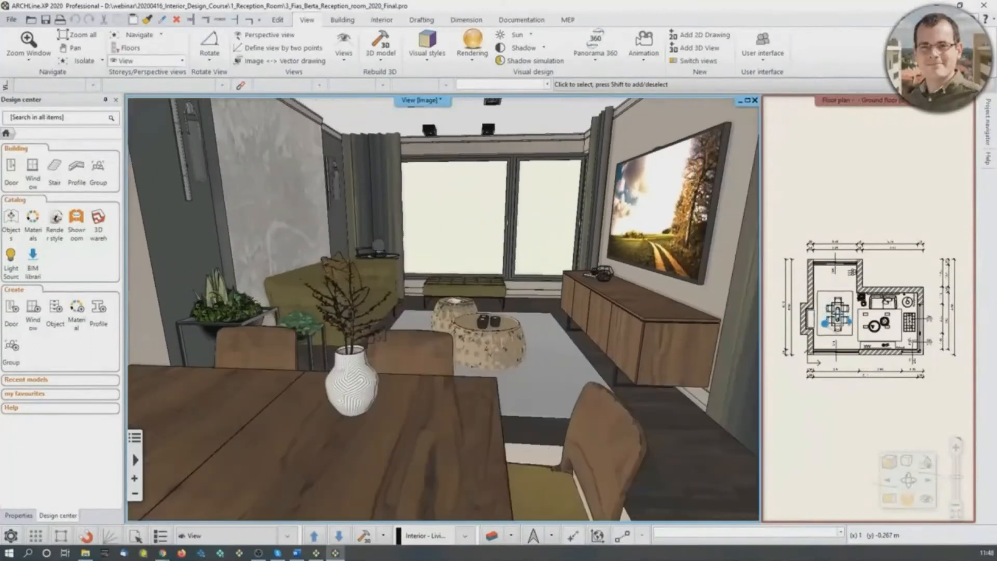
scroll(564, 267, up, 4)
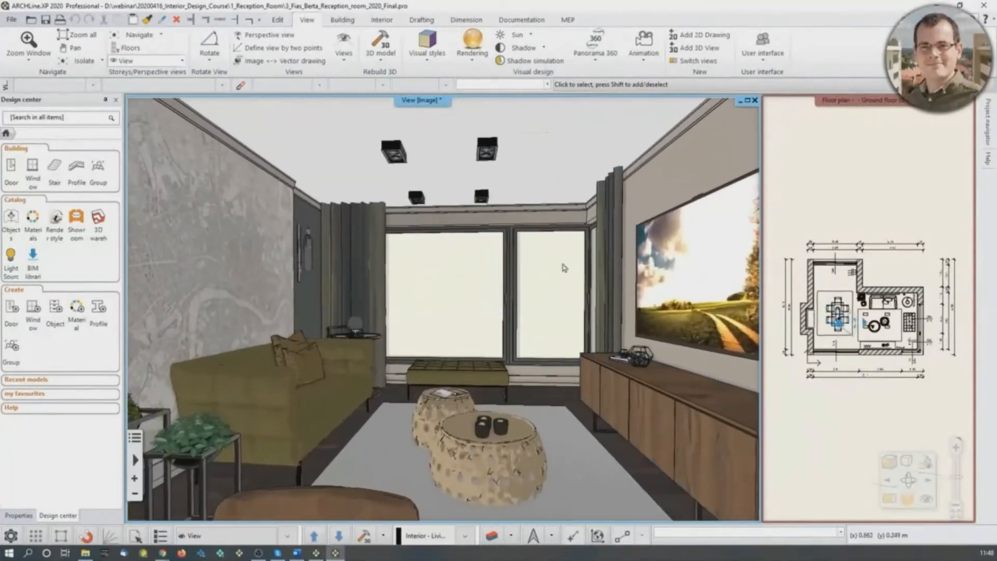
middle_drag(564, 267, 557, 283)
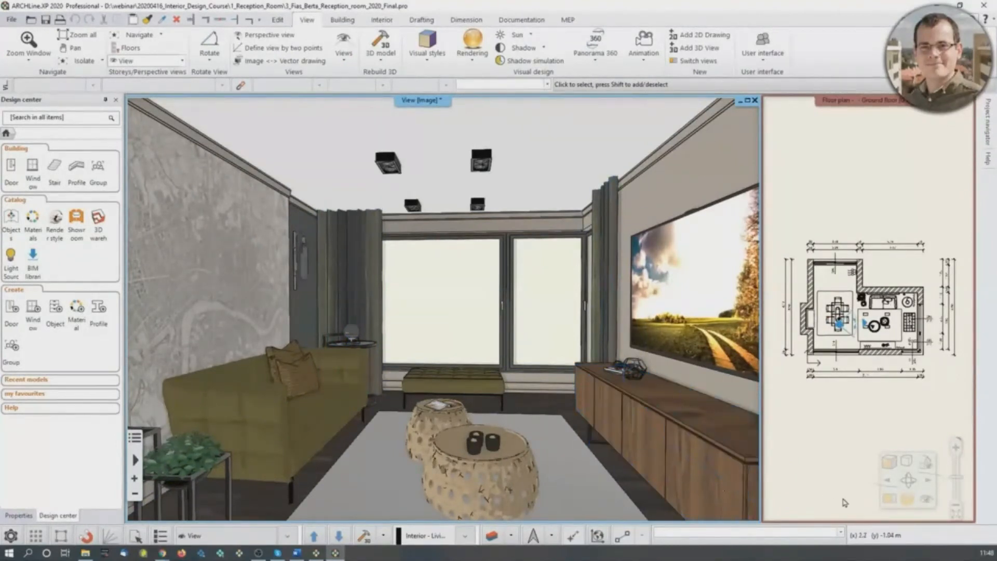
- Change the 3D view's visual style to Consistent colour
click(889, 461)
click(808, 434)
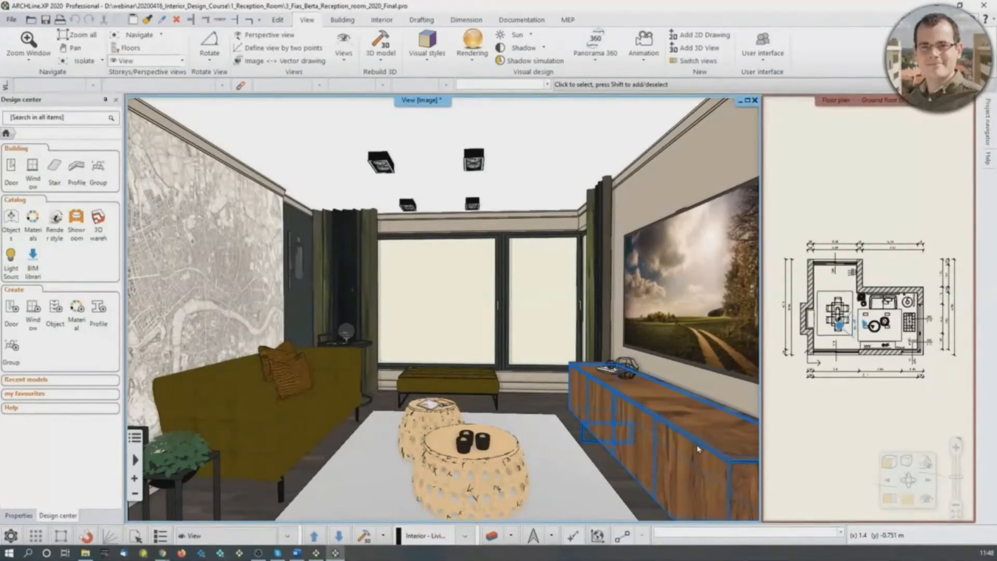
click(889, 461)
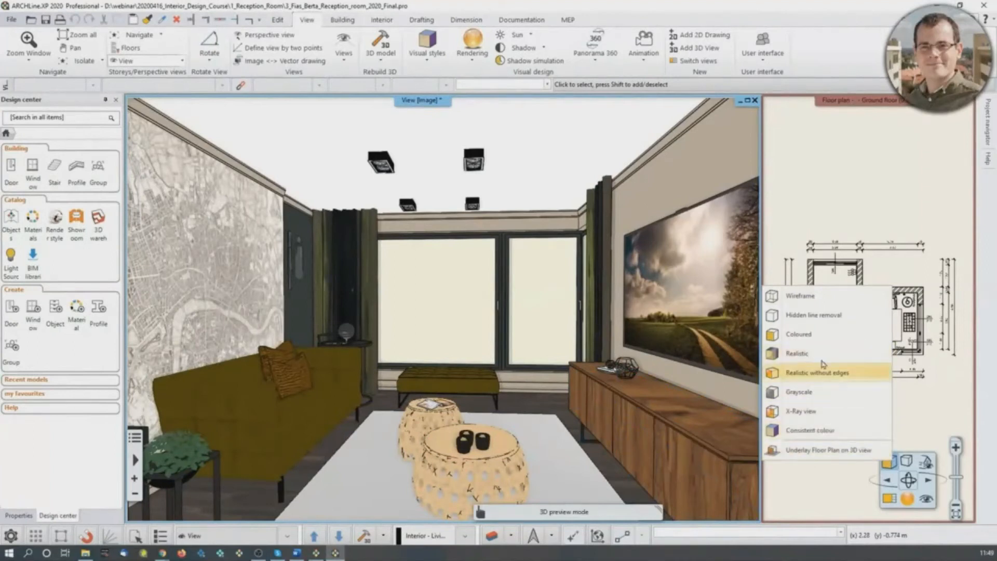
- Place the camera beside the dining table looking towards the sofa and large window, and maximise the 3D view
middle_drag(581, 351, 483, 395)
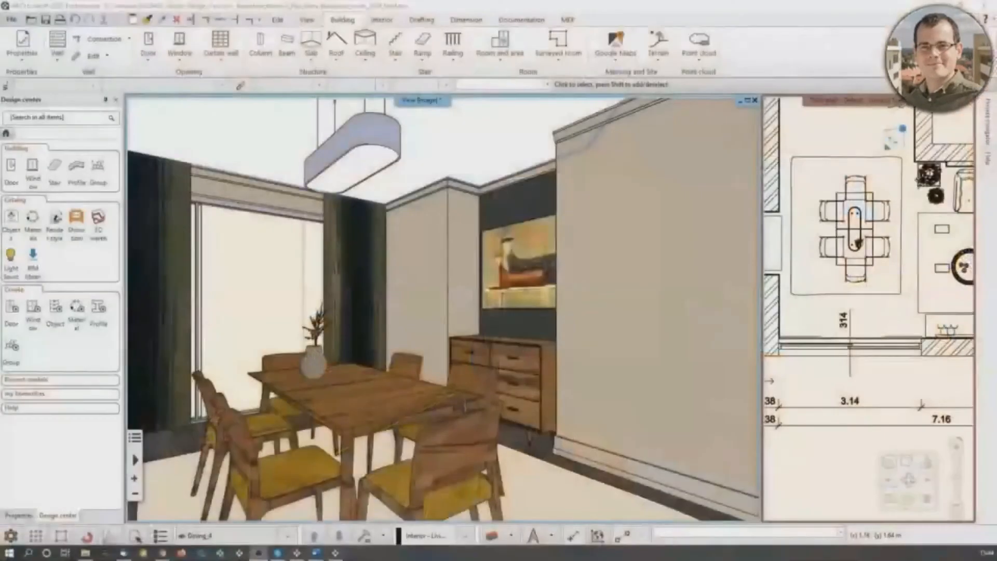
mouse_move(355, 346)
middle_down()
mouse_move(392, 346)
mouse_move(348, 347)
middle_up()
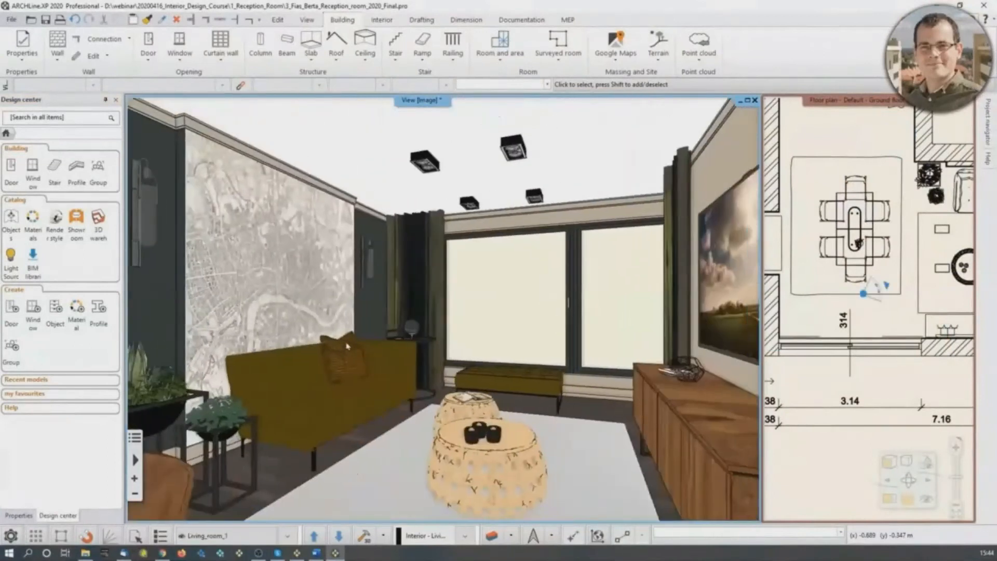
mouse_move(863, 294)
mouse_down()
mouse_move(808, 306)
mouse_move(822, 298)
mouse_up()
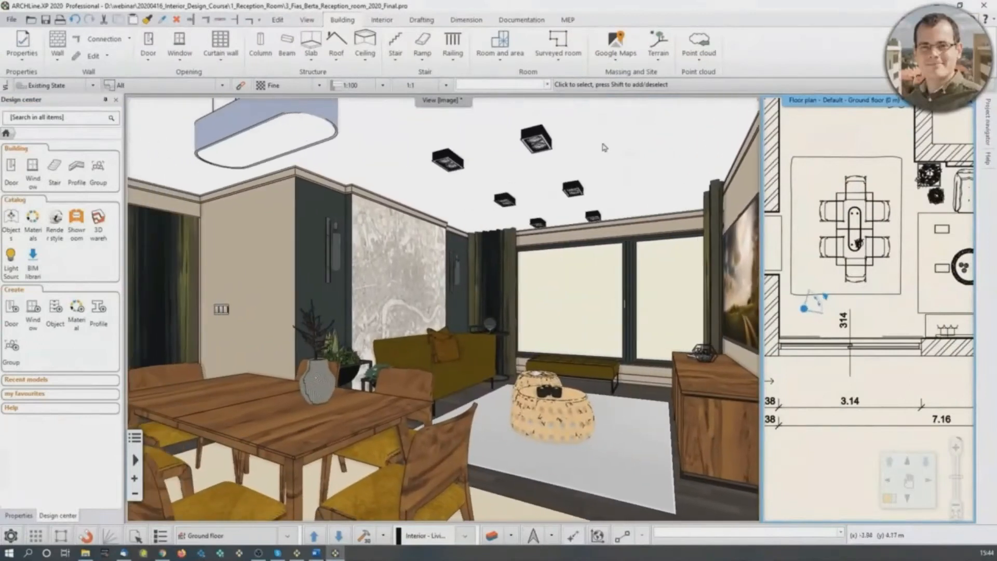
click(678, 122)
click(750, 104)
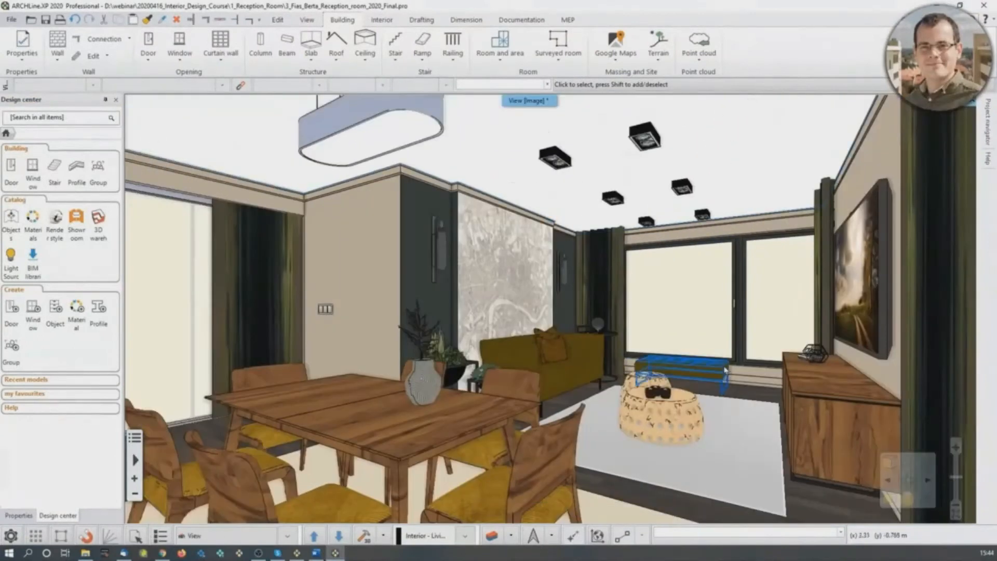
- Open the photorealistic settings for a Standalone rendering of the current view
click(911, 501)
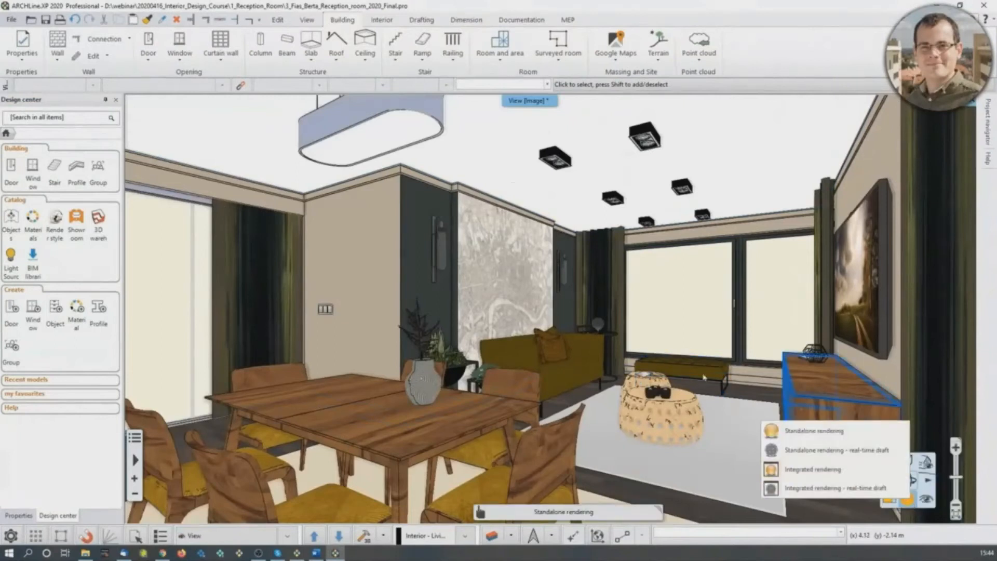
click(307, 20)
click(470, 52)
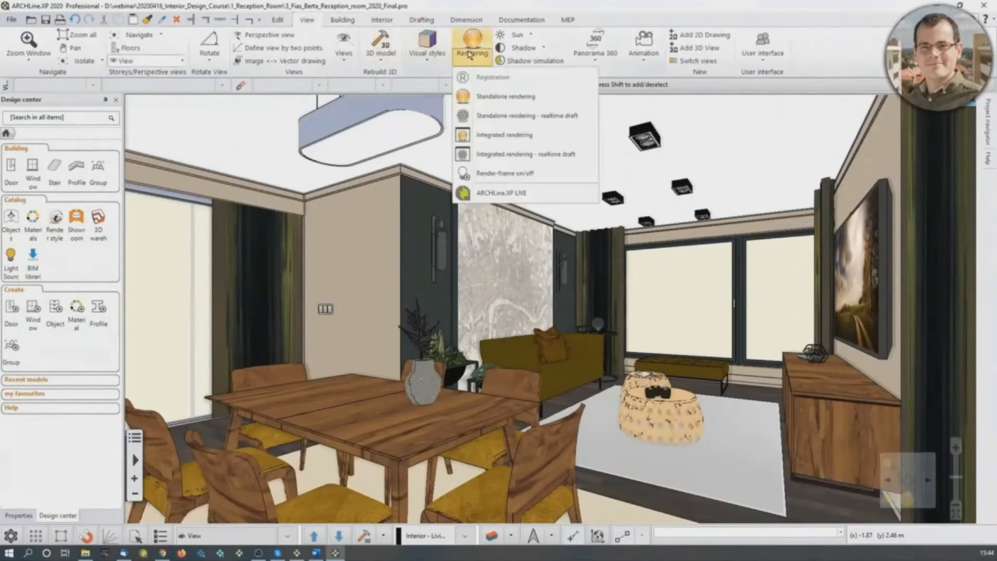
click(483, 97)
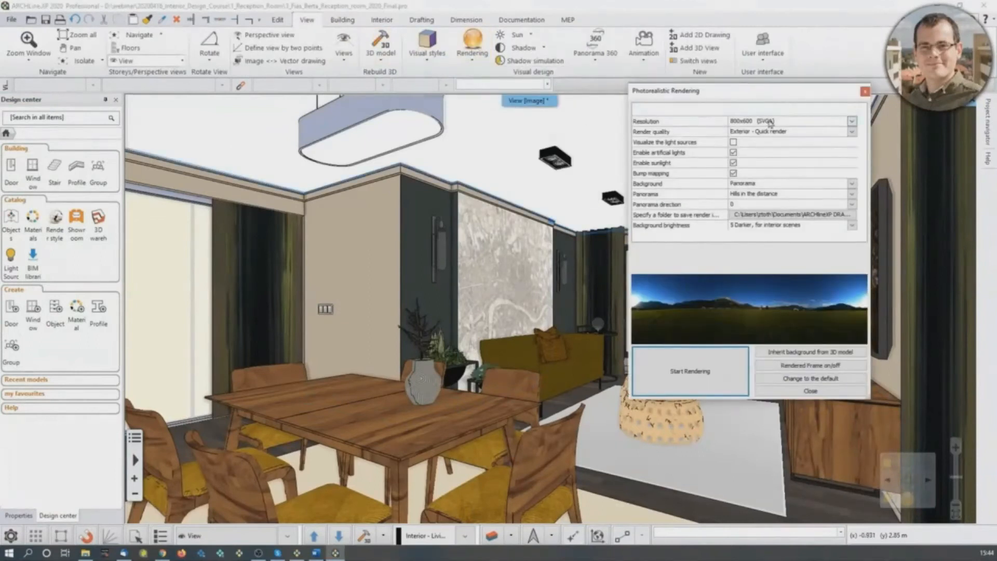
- Preview the panorama backgrounds, including Sunny plain, and keep Hills in the distance with background brightness at 5 Darker, for interior scenes
click(804, 196)
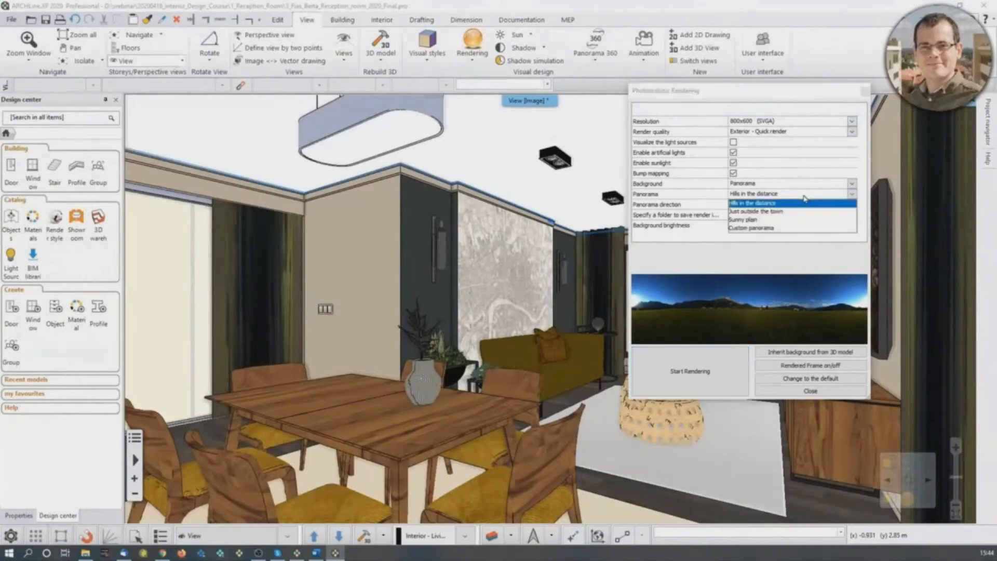
click(804, 212)
click(804, 195)
click(799, 220)
click(794, 196)
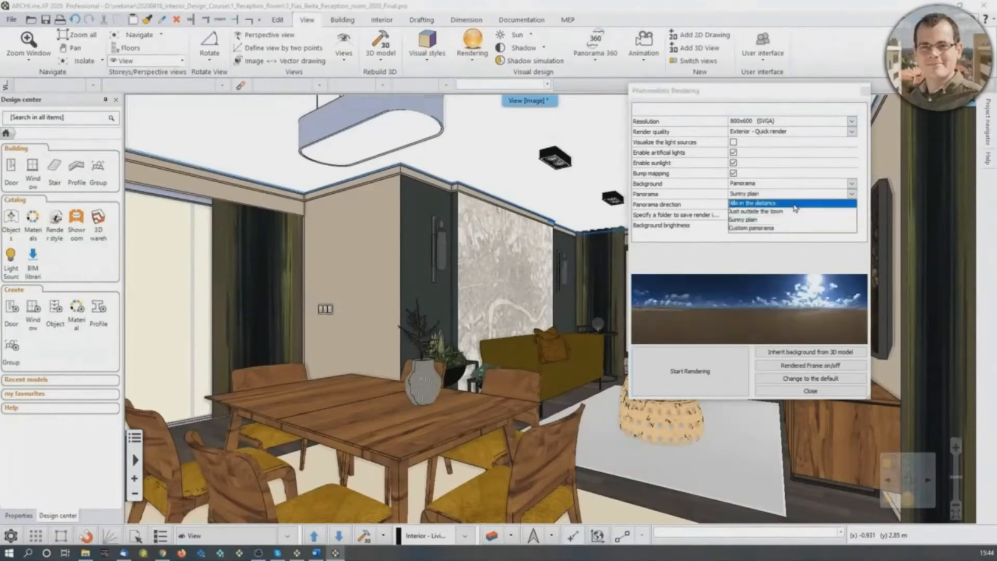
click(793, 204)
click(785, 227)
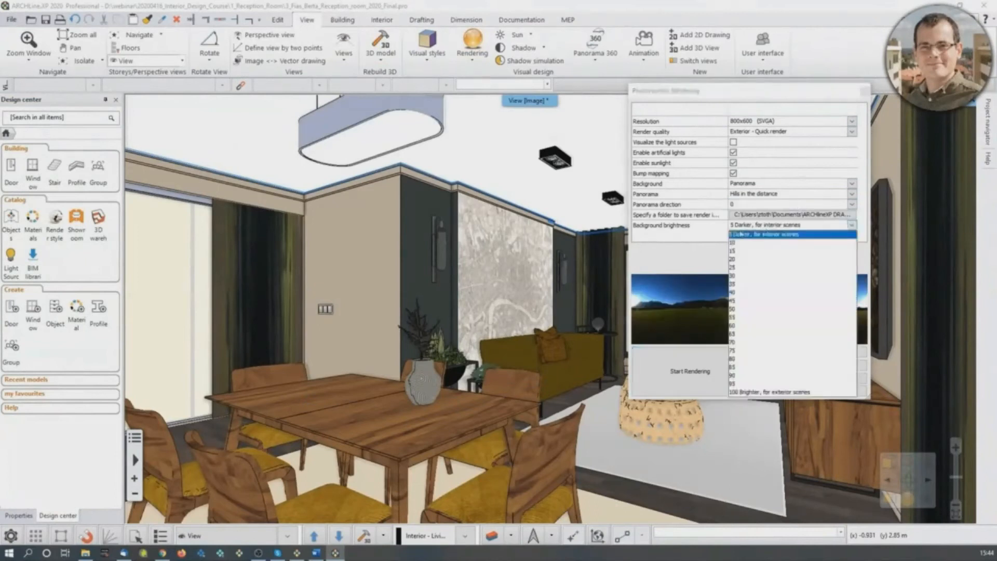
click(764, 235)
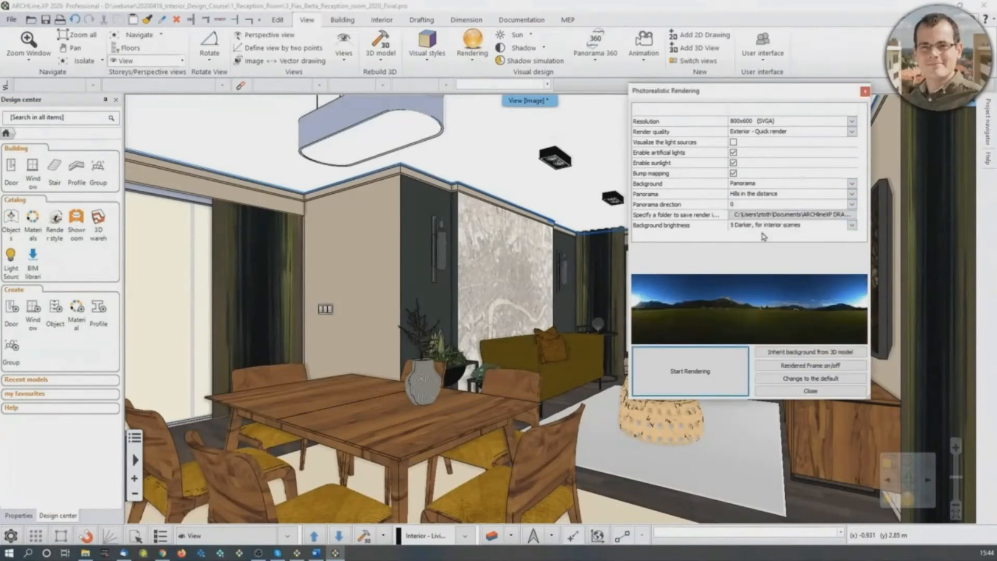
- Check the render quality options and start the 800x600 rendering with Exterior - Quick render
click(763, 134)
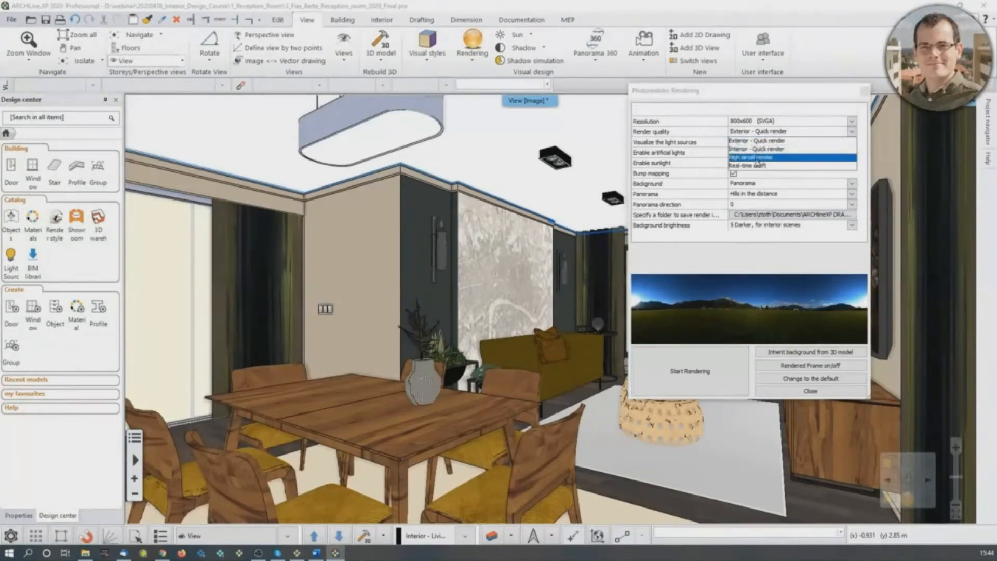
click(758, 149)
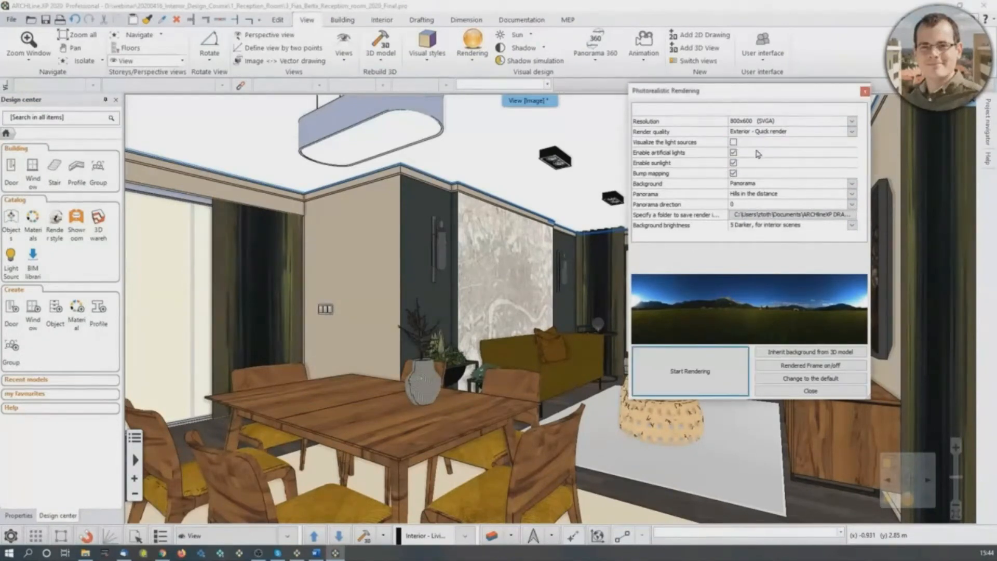
click(713, 377)
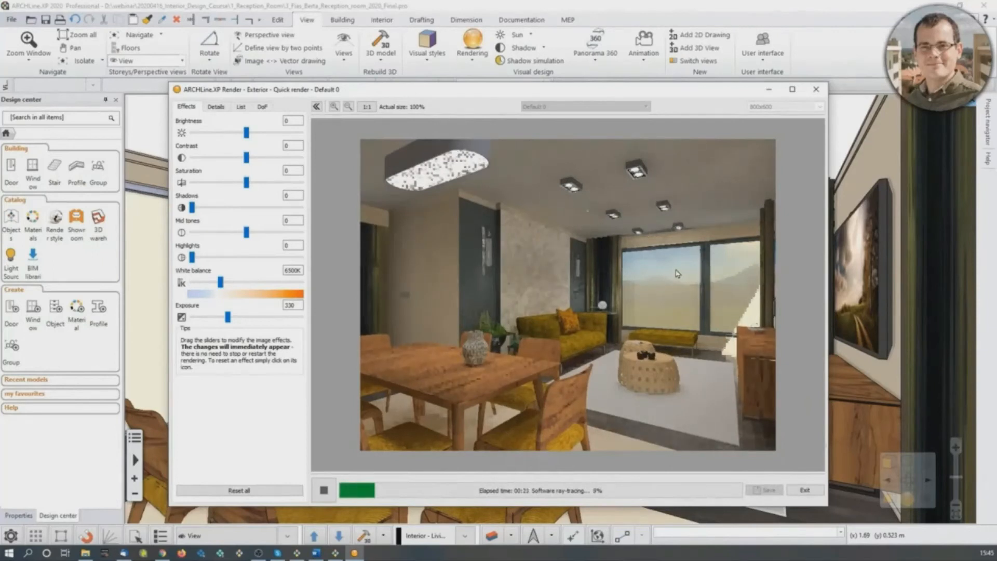
- Try different exposure levels on the image being rendered and reset the exposure to its default
drag(227, 317, 223, 317)
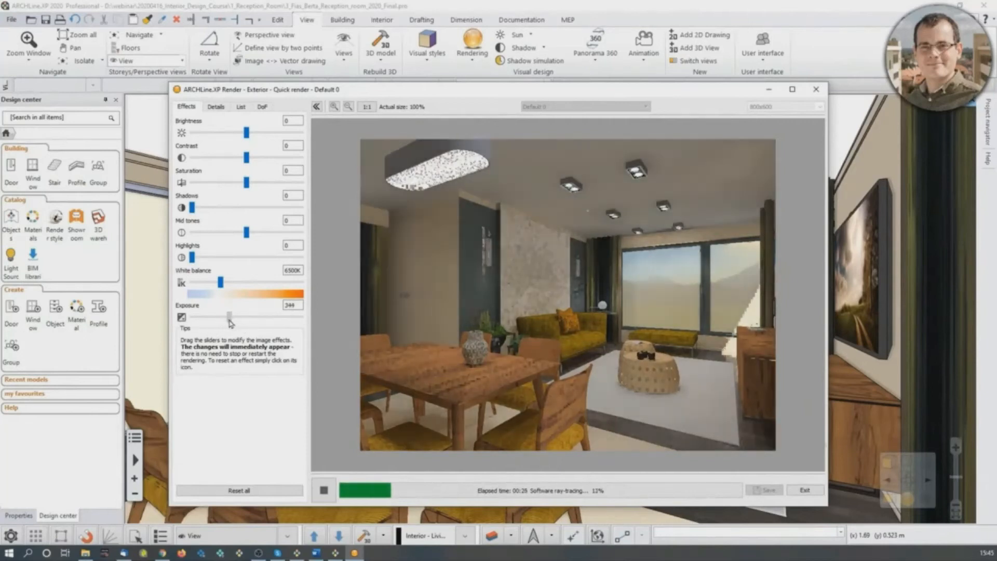
drag(222, 317, 218, 317)
click(181, 318)
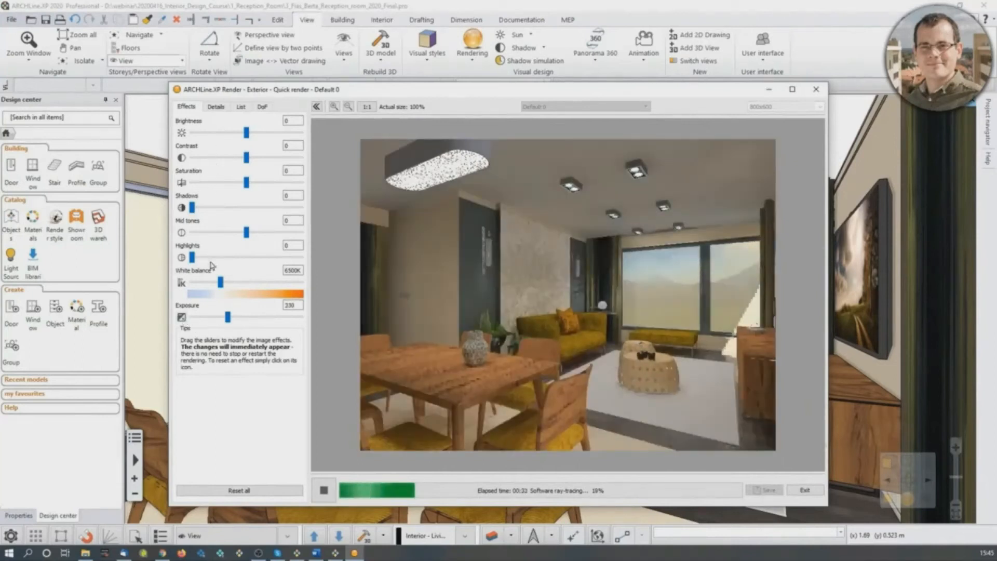
- Set the background brightness to 23 in the rendering details and restart the rendering
click(216, 106)
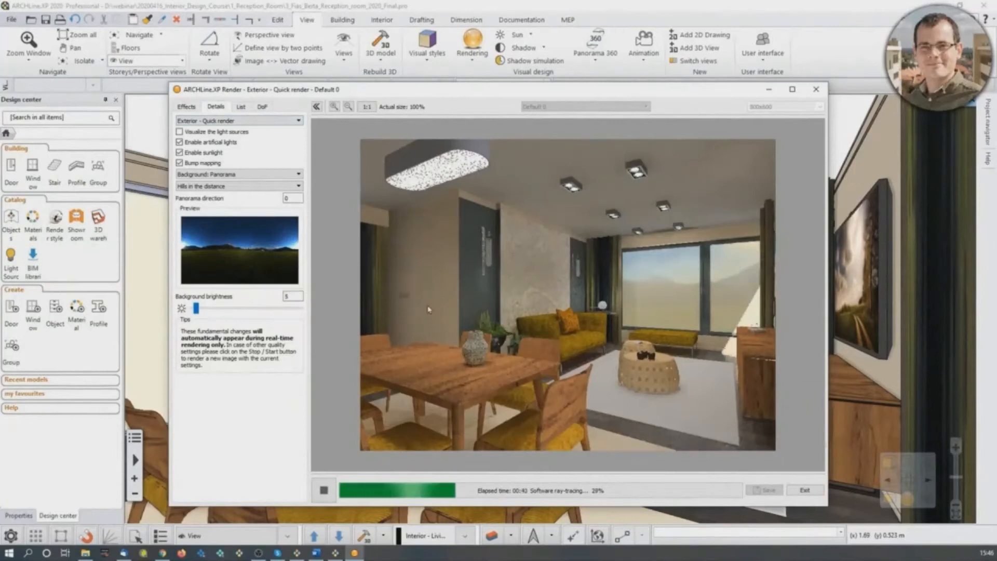
drag(196, 308, 217, 311)
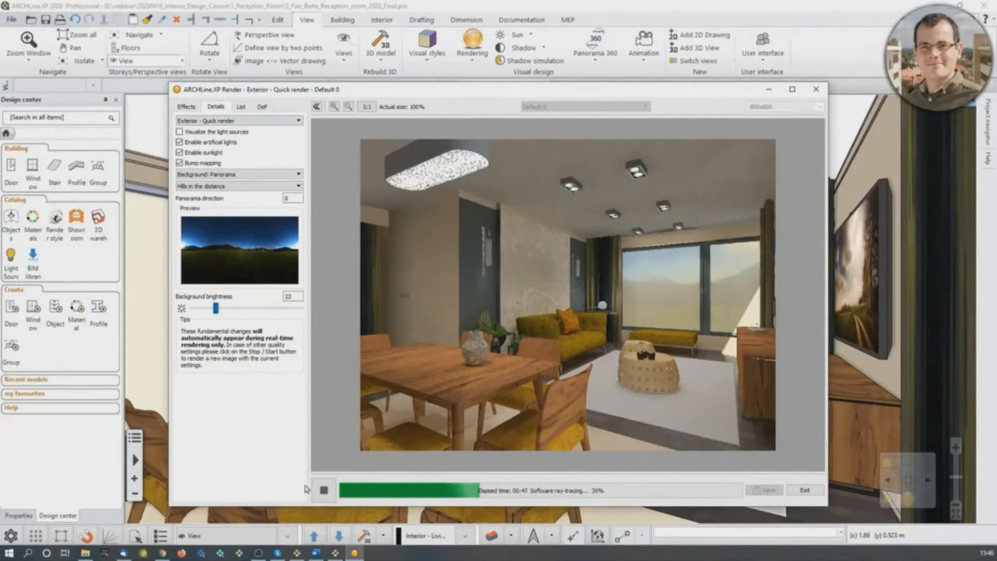
click(323, 491)
click(324, 490)
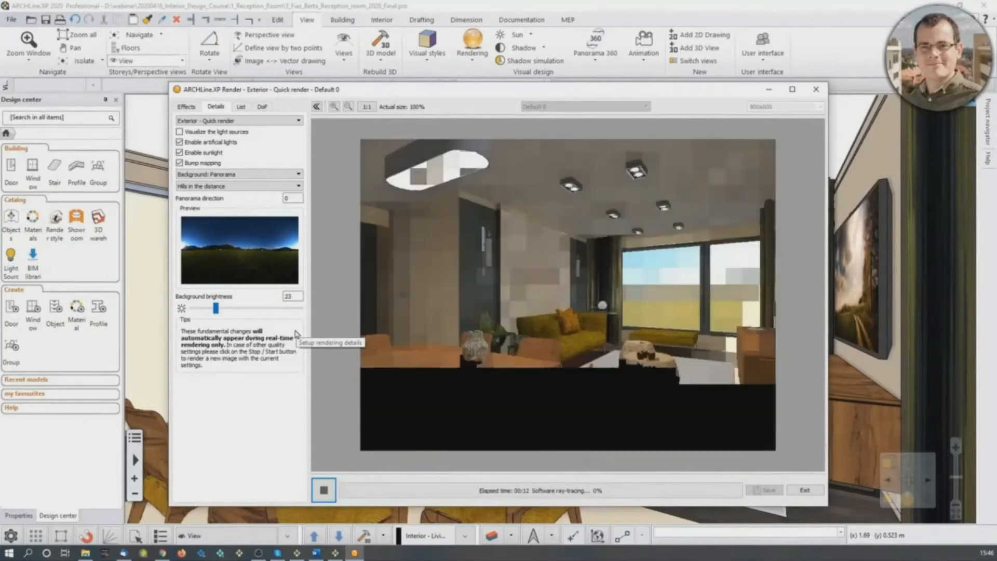
- Change the render quality to Interior - Quick render and restart the rendering
click(264, 121)
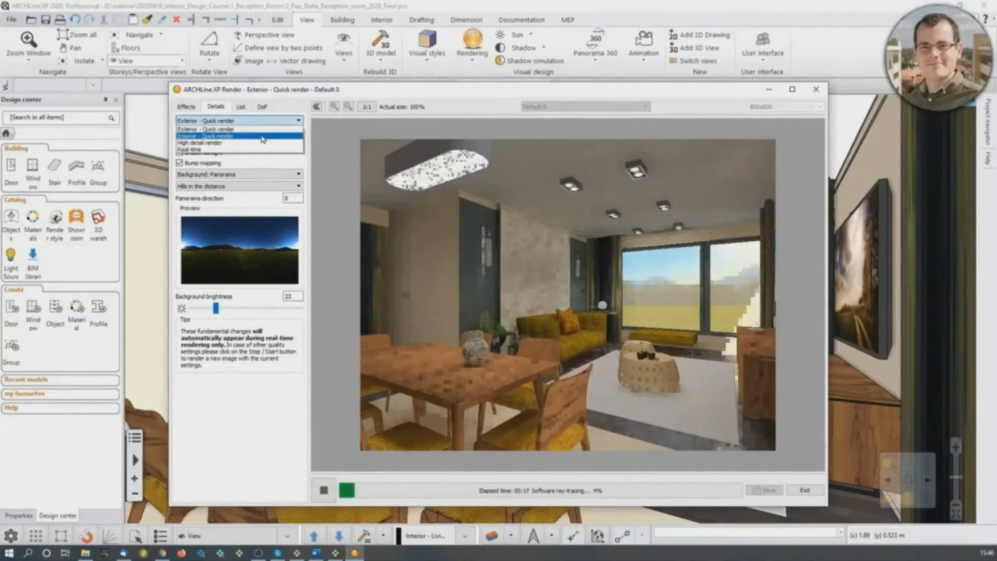
click(263, 136)
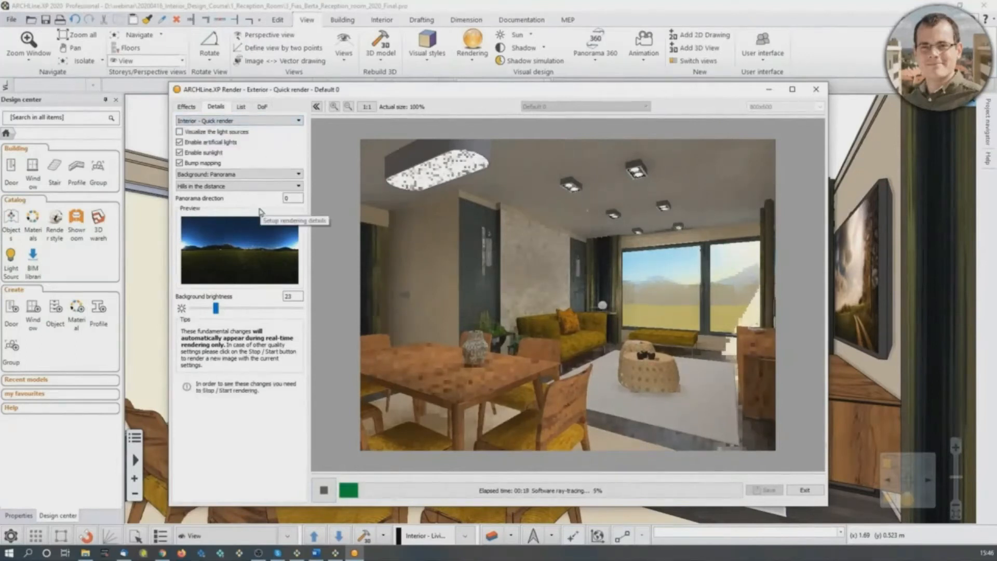
click(327, 494)
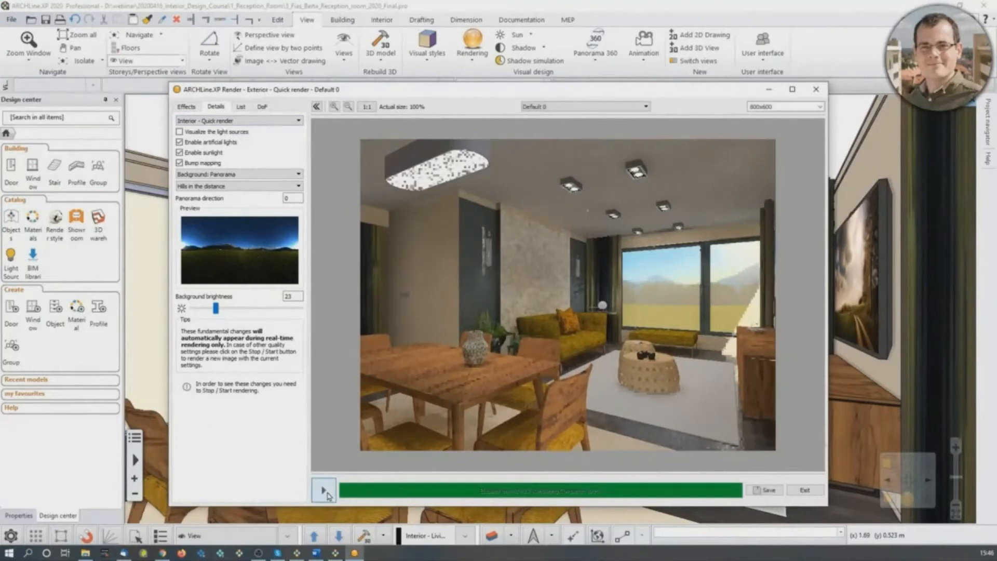
click(324, 490)
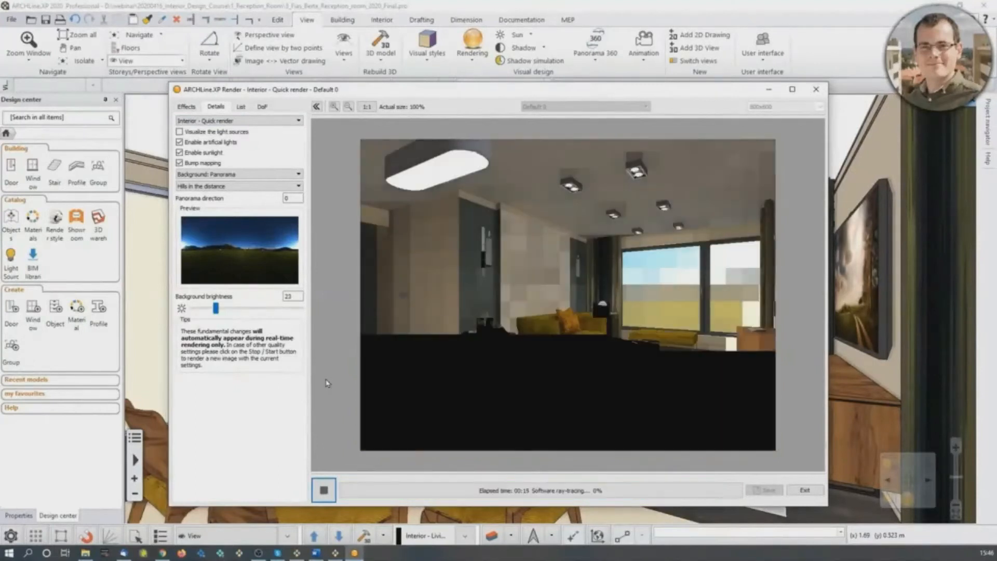
- Check the list of views available for batch rendering and save the rendered image as Webinar_render01.png
click(243, 107)
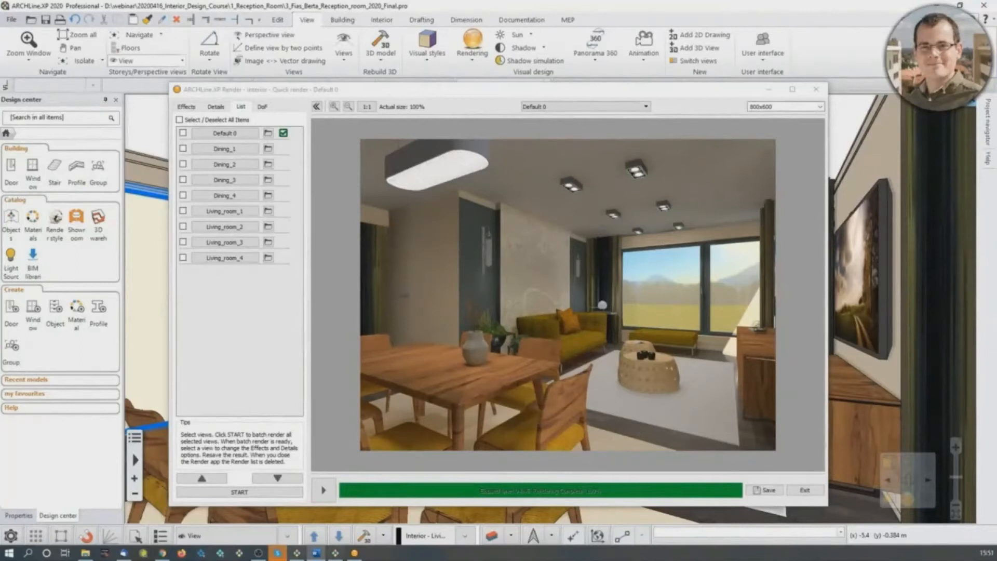
click(765, 490)
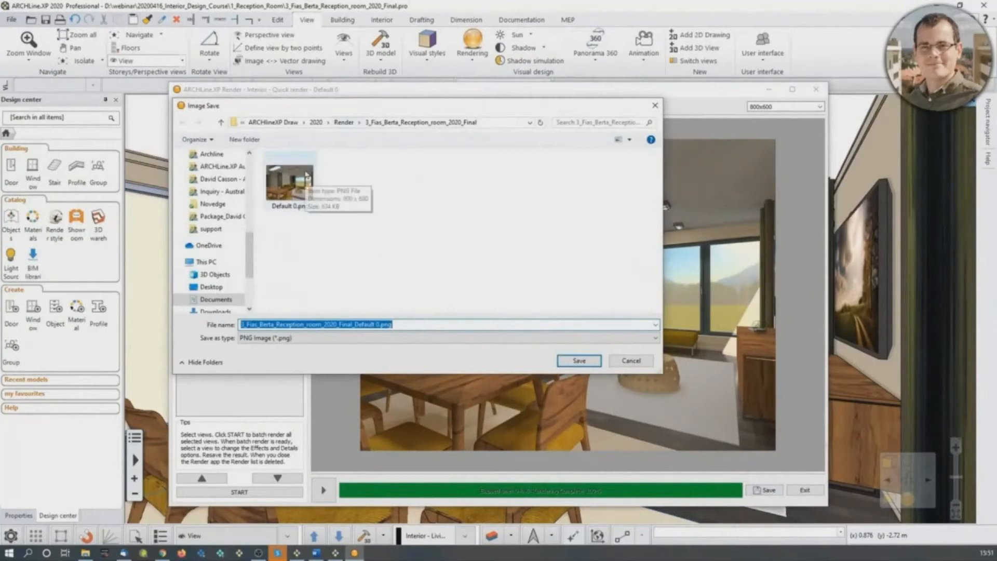
drag(380, 325, 224, 328)
text(Webinar_render01)
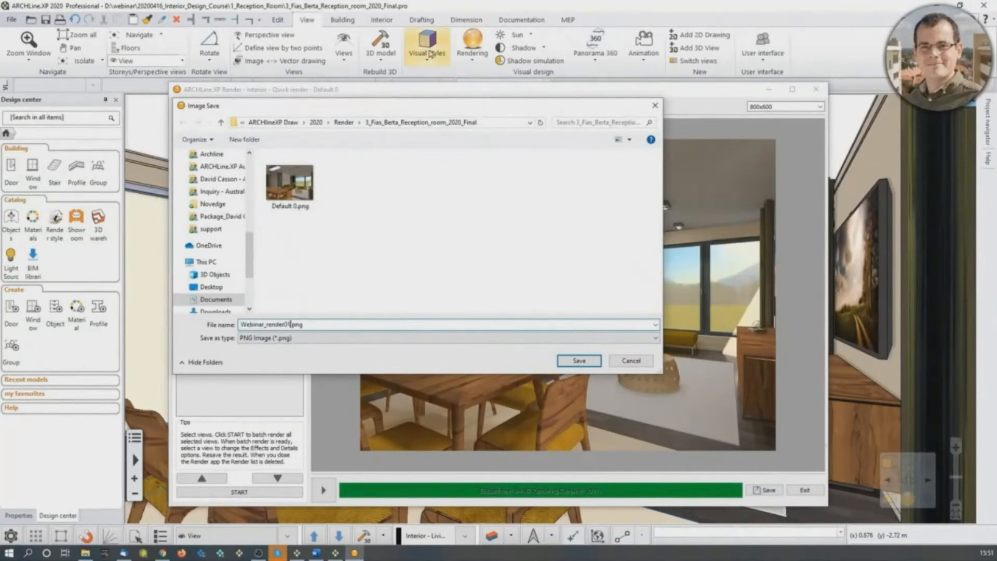
click(495, 120)
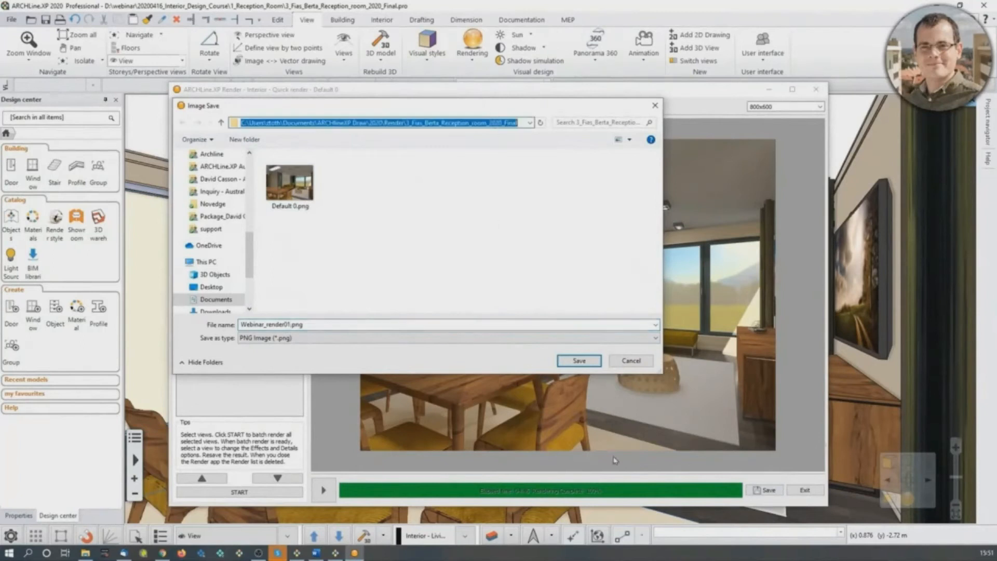
click(585, 362)
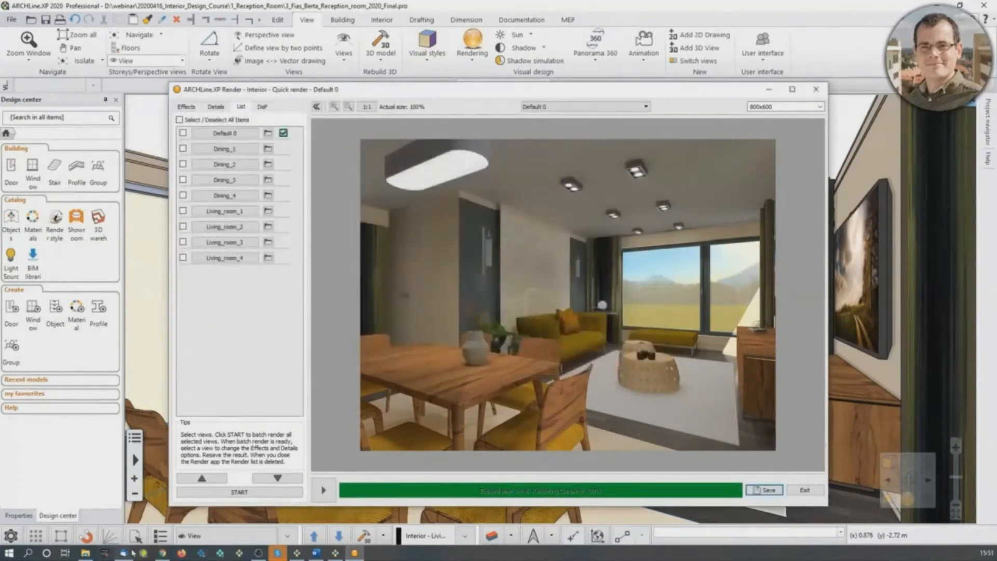
- View the saved Webinar_render01.png from its render folder, then check the render details and image size options
click(86, 553)
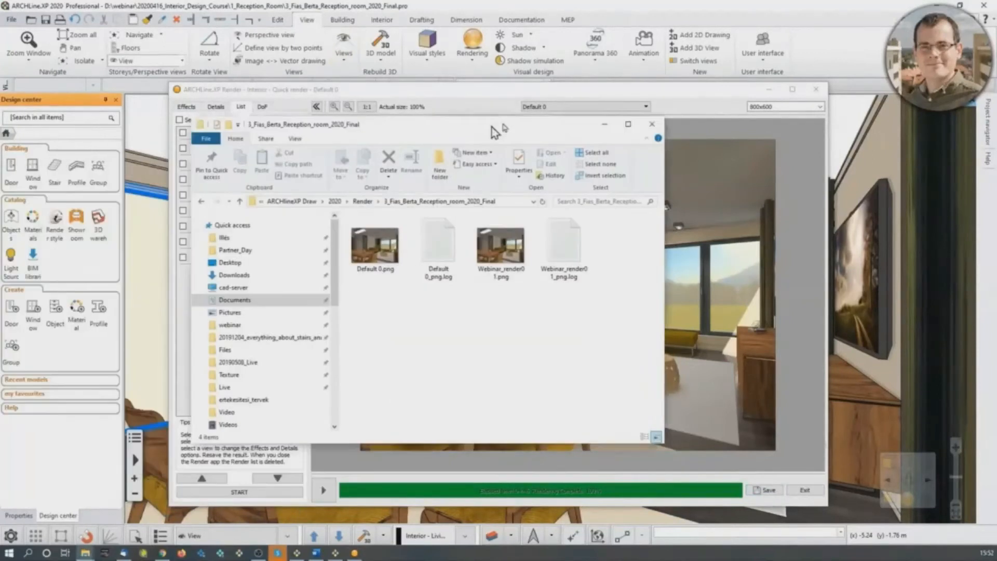
click(542, 240)
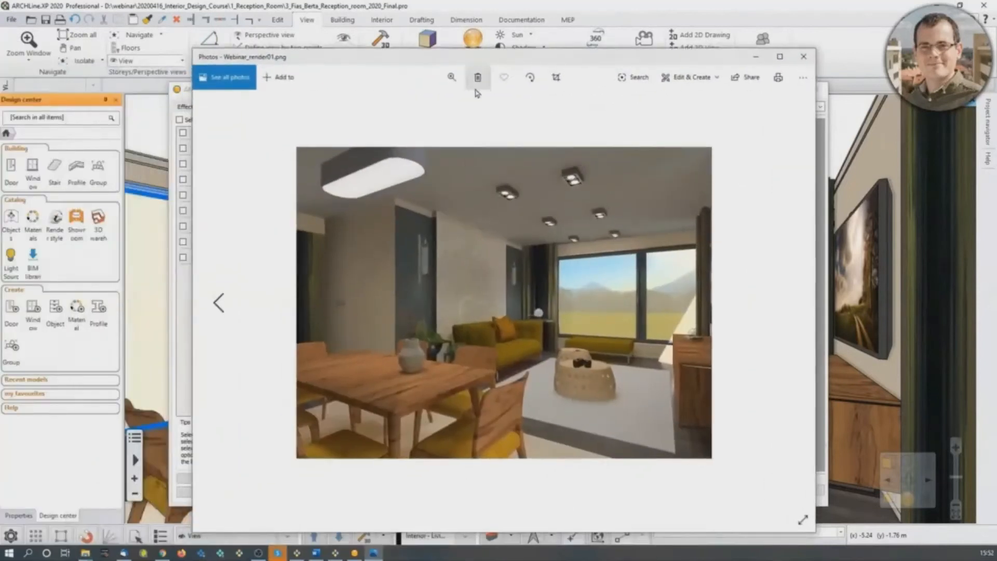
click(803, 56)
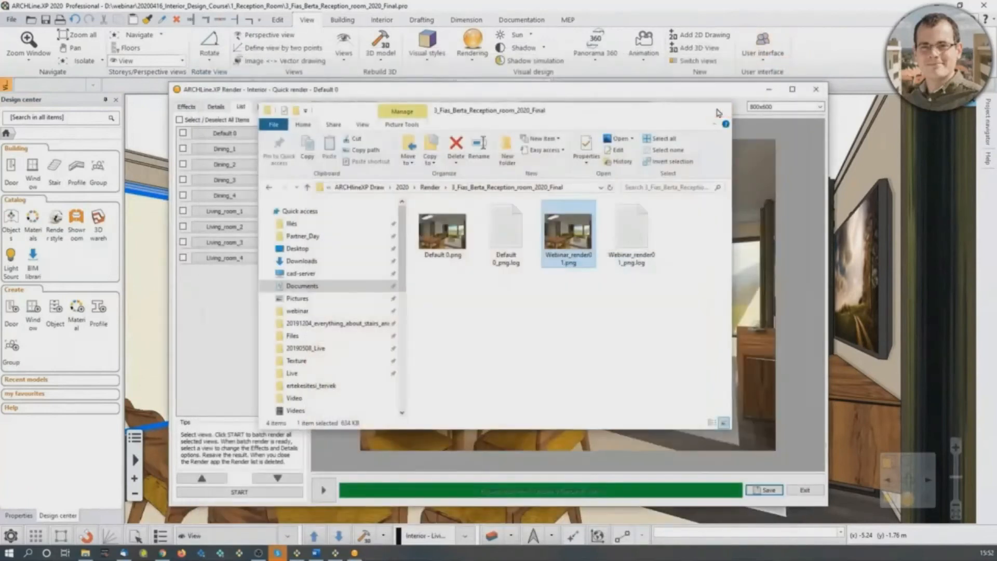
click(719, 112)
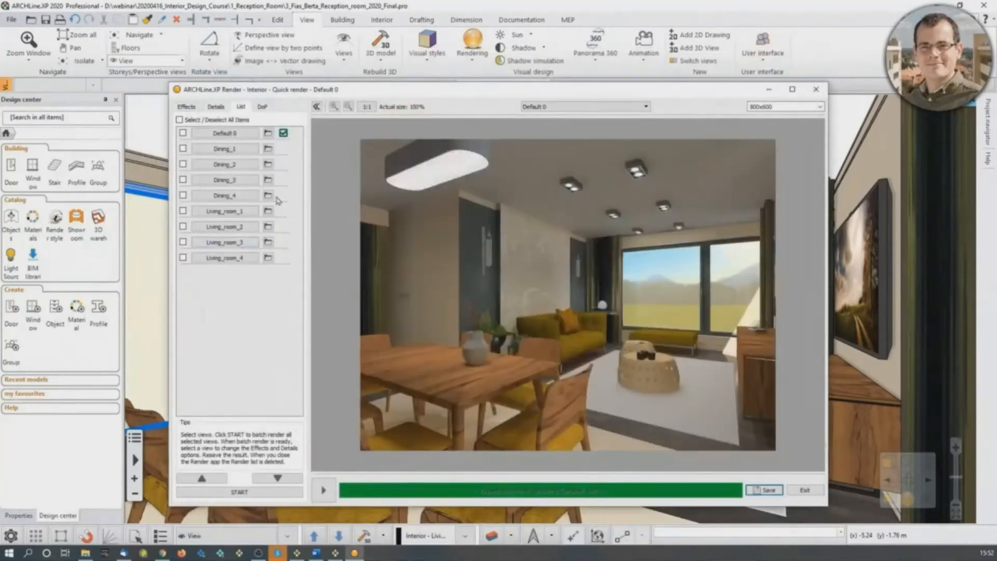
click(216, 107)
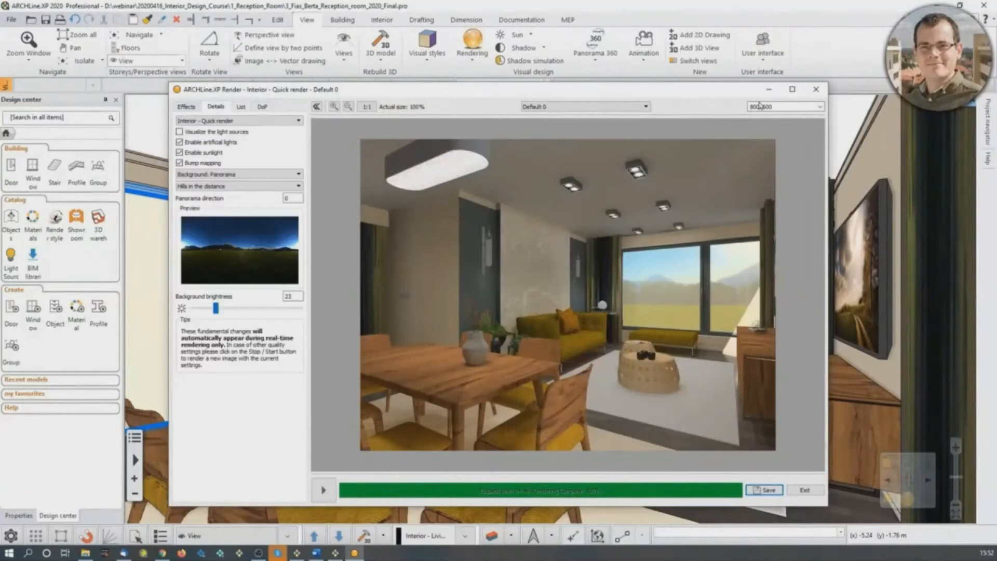
click(820, 106)
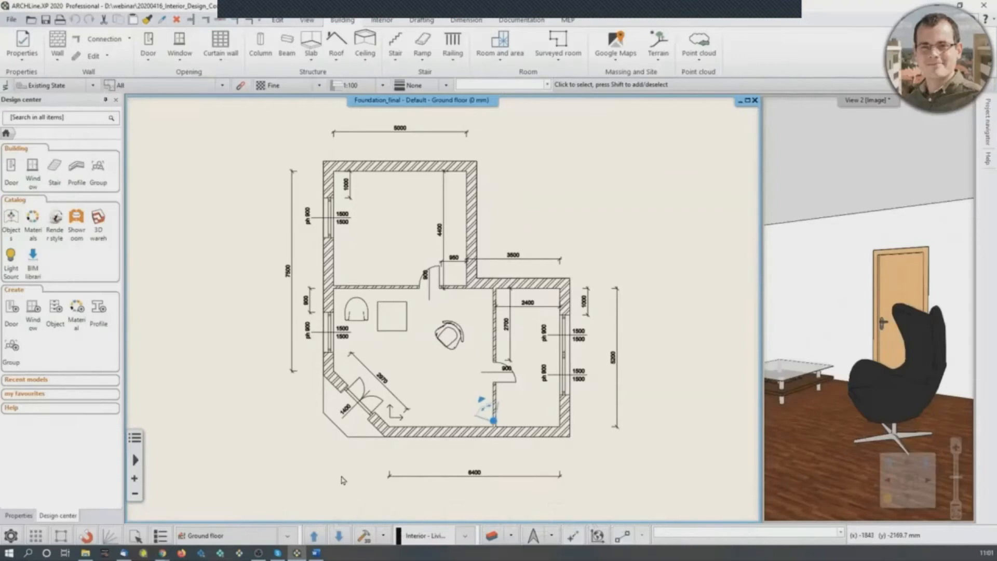
- Create a new empty project in place of the open Foundation_final project
click(11, 19)
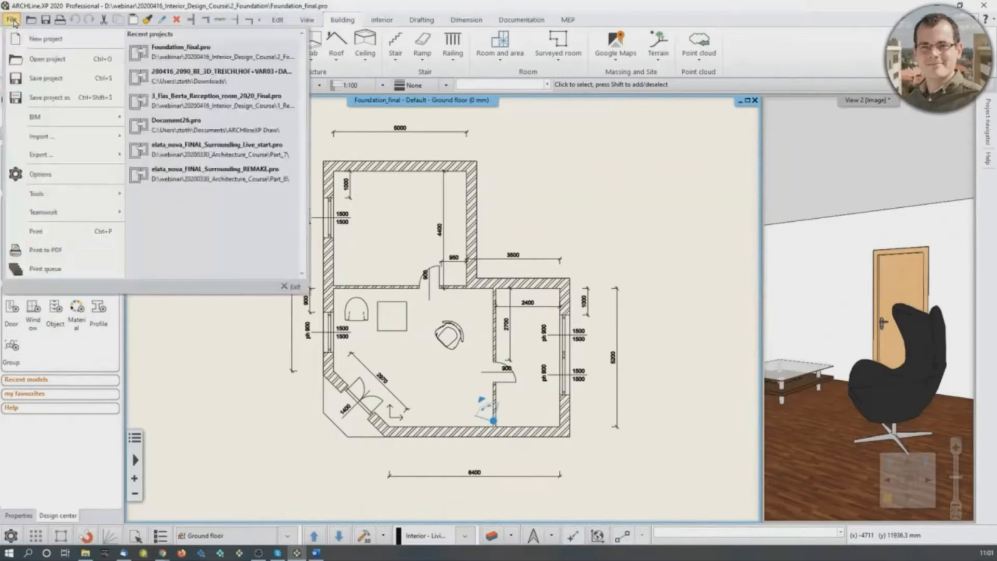
click(32, 41)
click(416, 295)
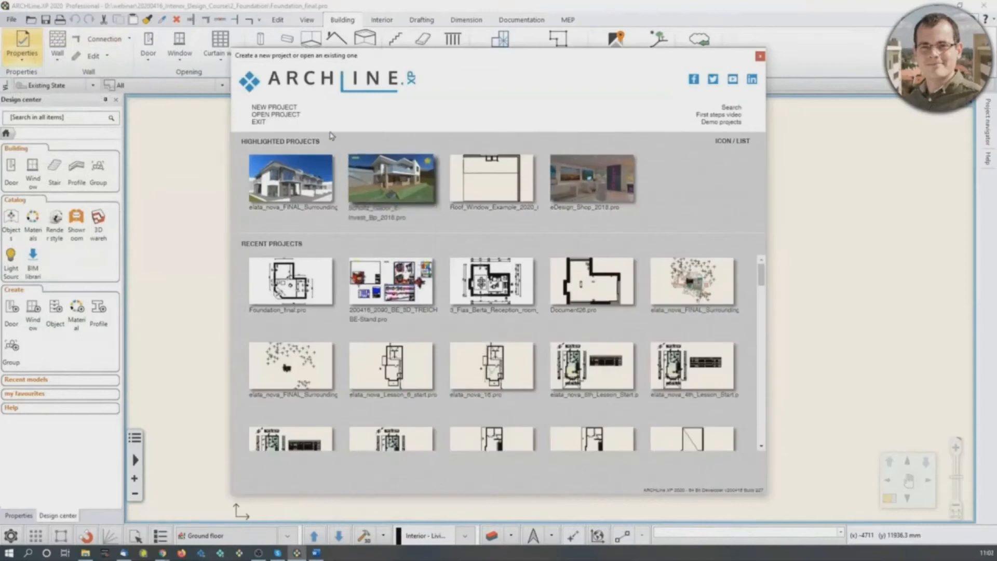
click(282, 107)
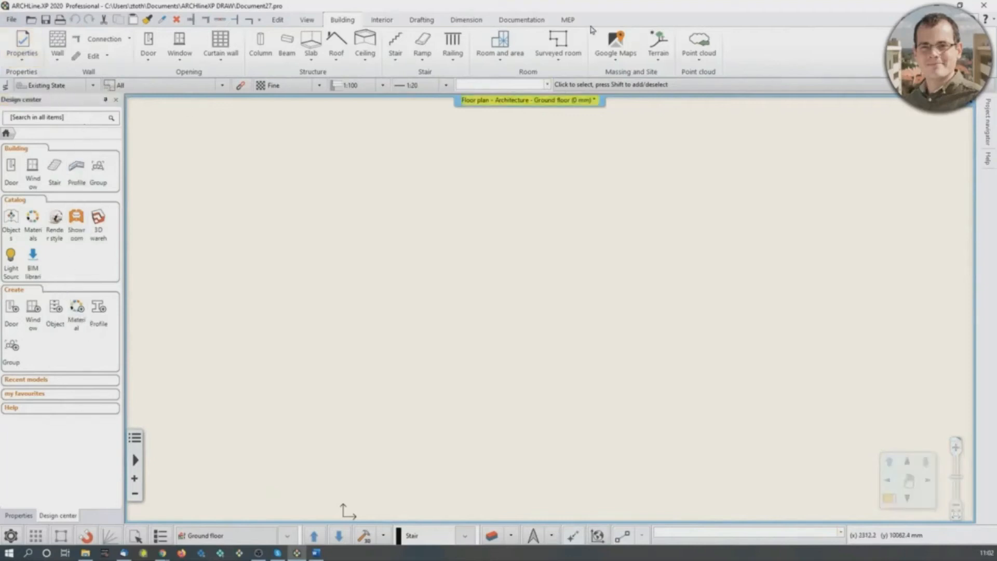
- Look through the View, Building, Interior and Drafting command sets
click(307, 20)
click(342, 20)
click(384, 21)
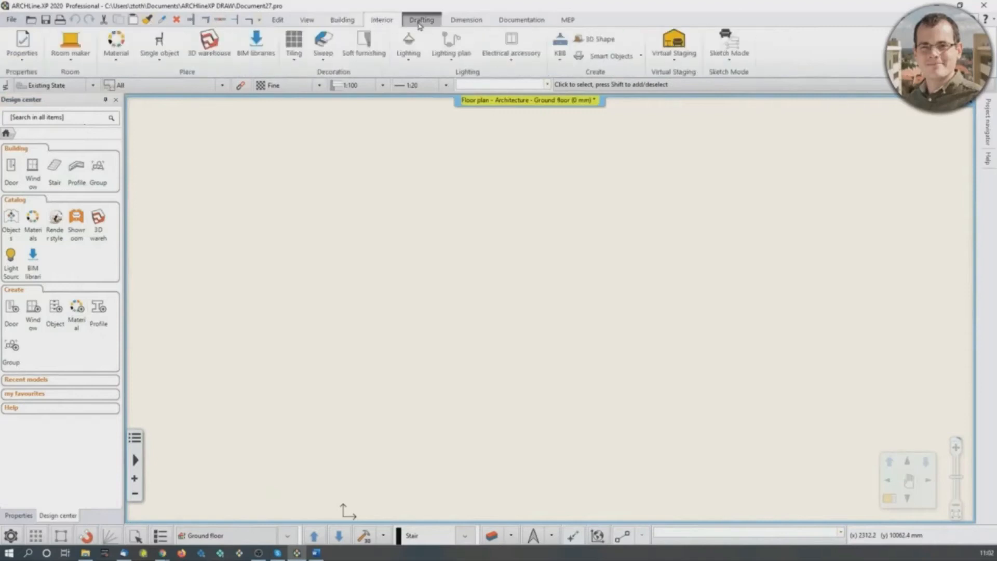
click(421, 21)
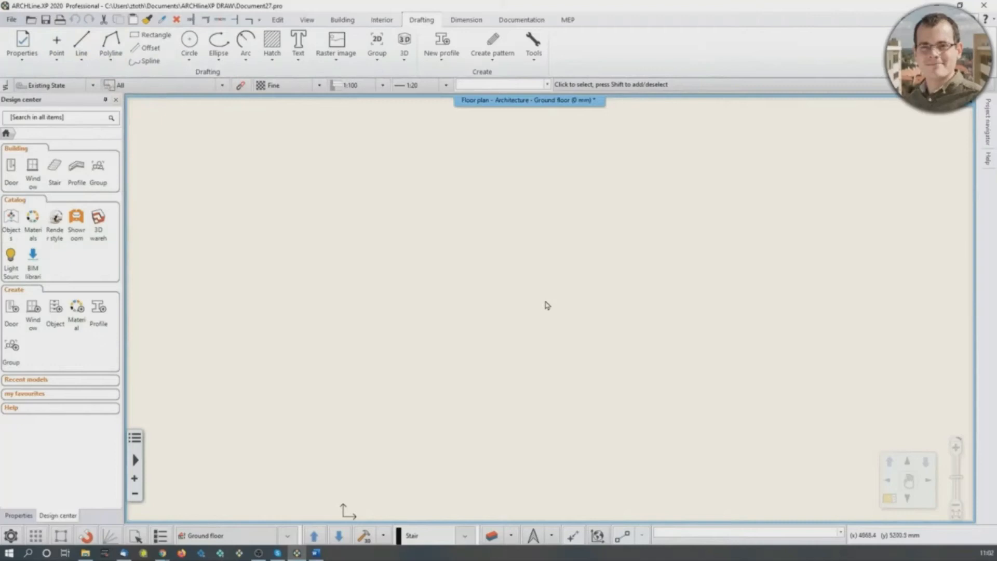
click(84, 44)
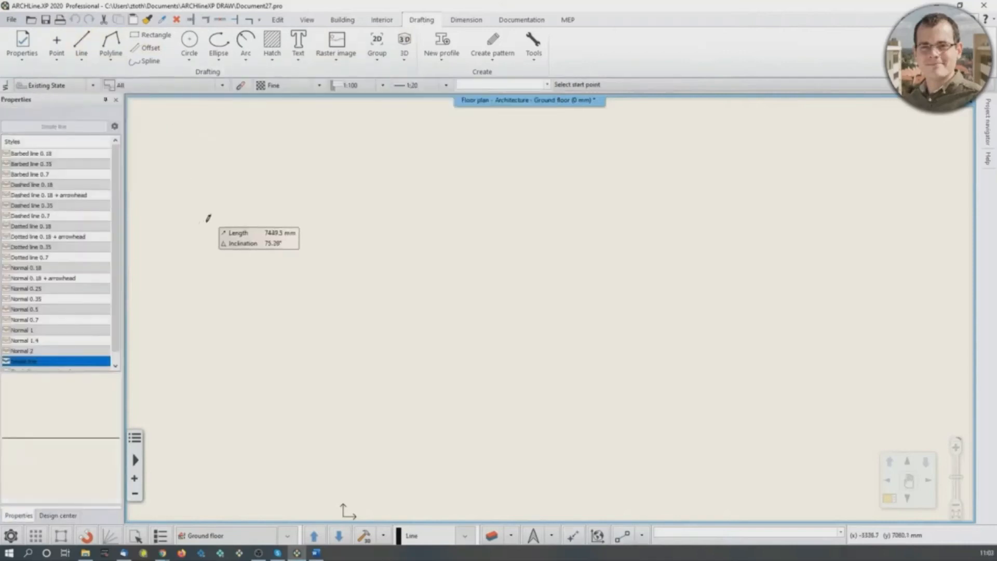
key(Return)
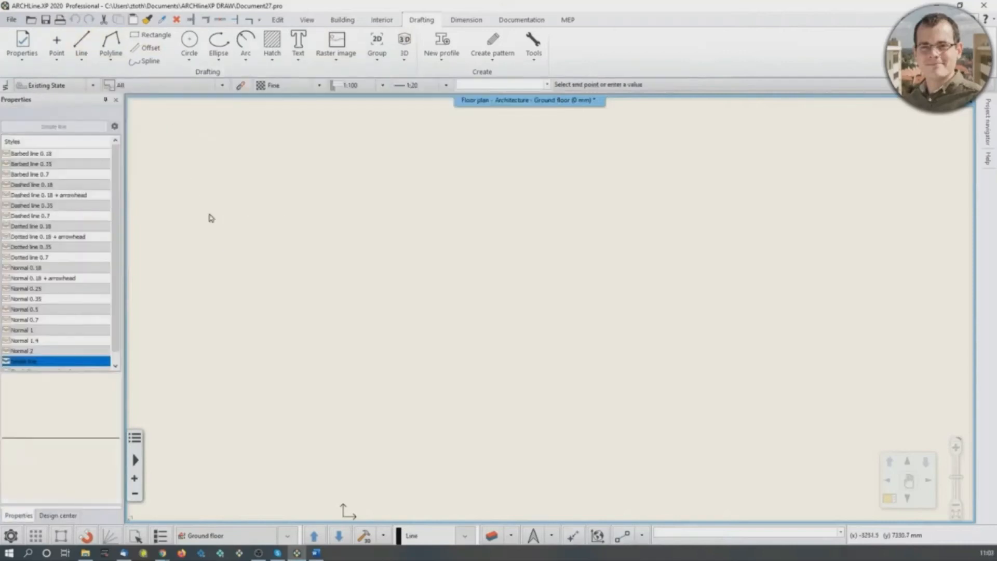
key(Escape)
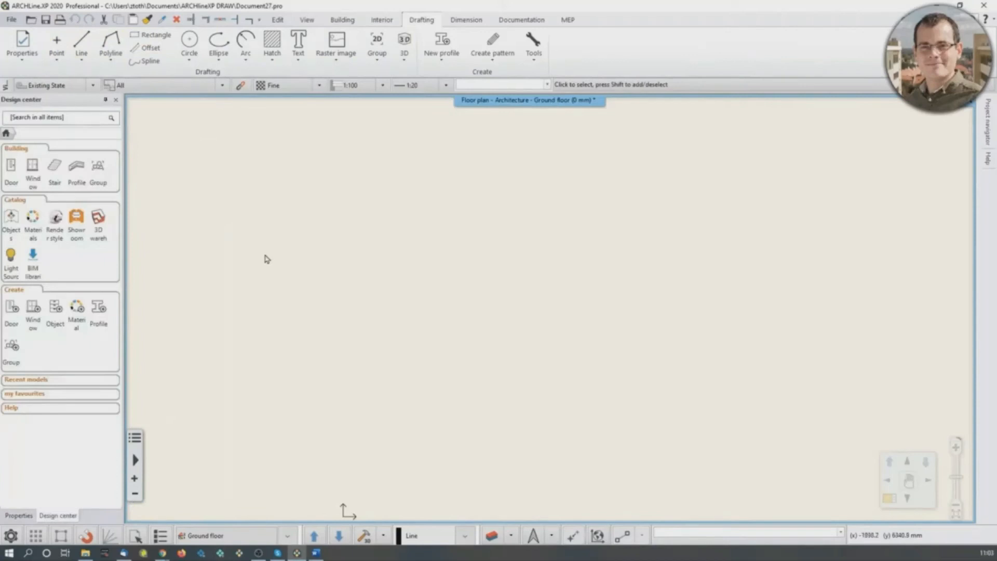
- Draw connected lines: a horizontal segment about 7400 mm long, followed by one rising and one falling segment forming a peak
text(l)
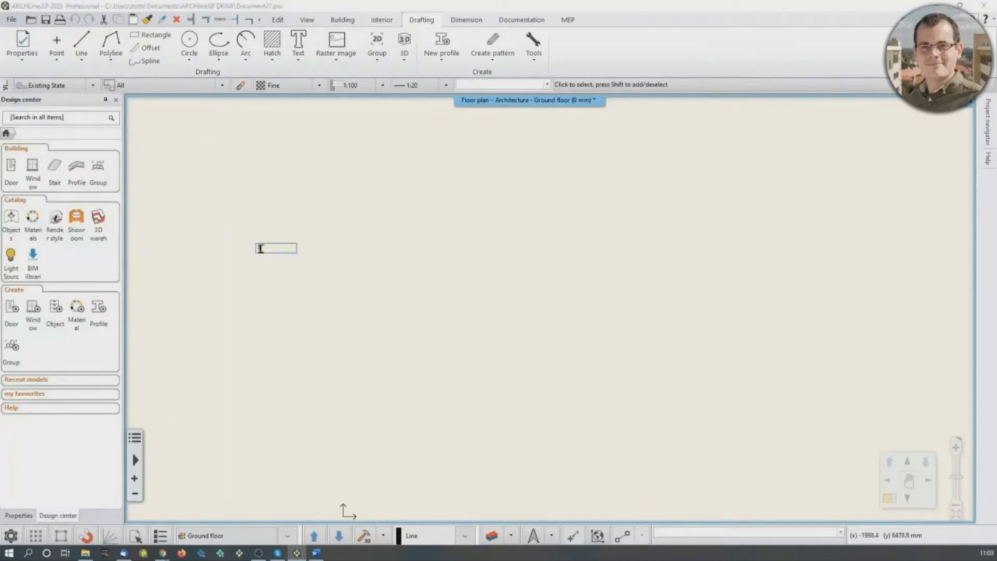
text(ine)
key(Return)
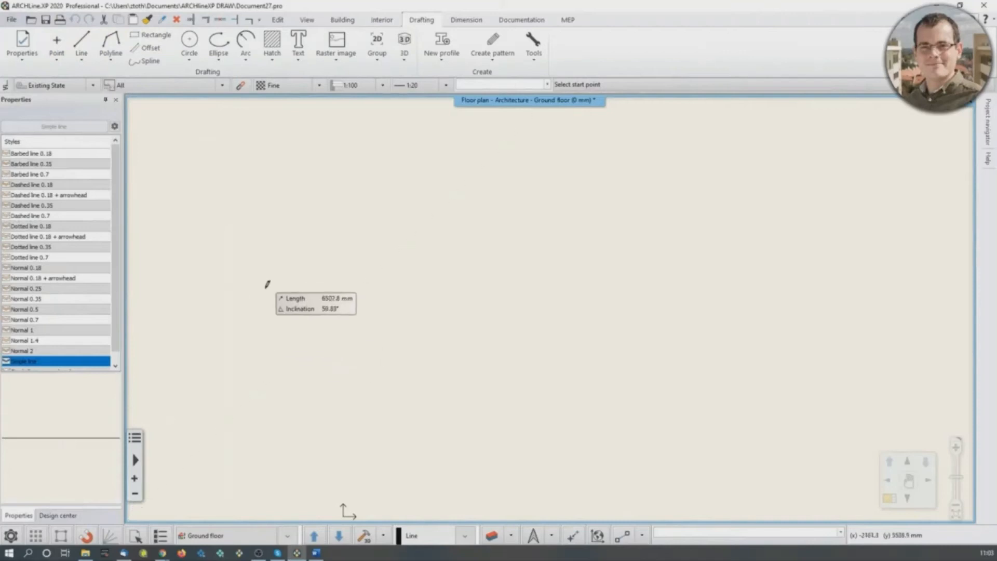
click(243, 273)
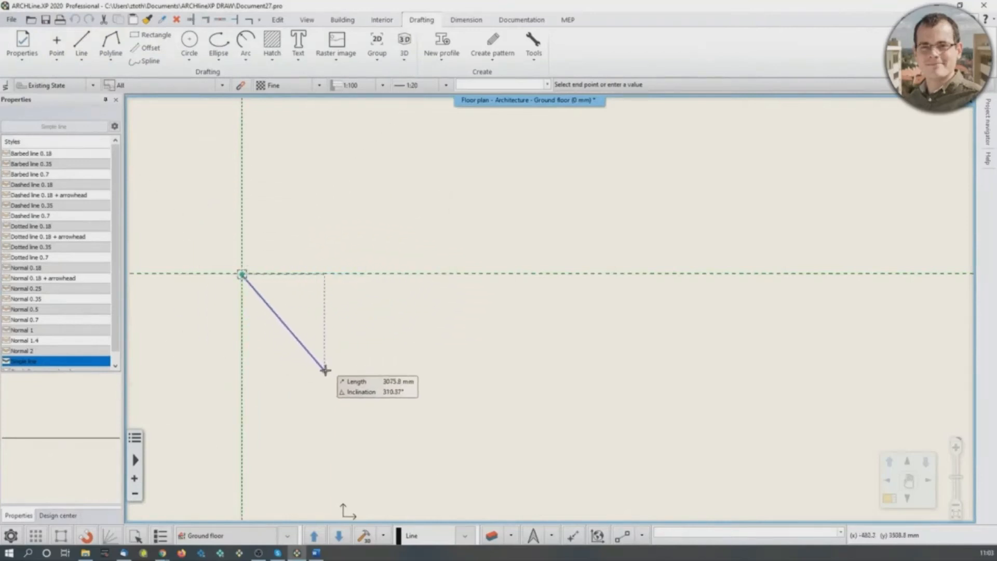
click(548, 273)
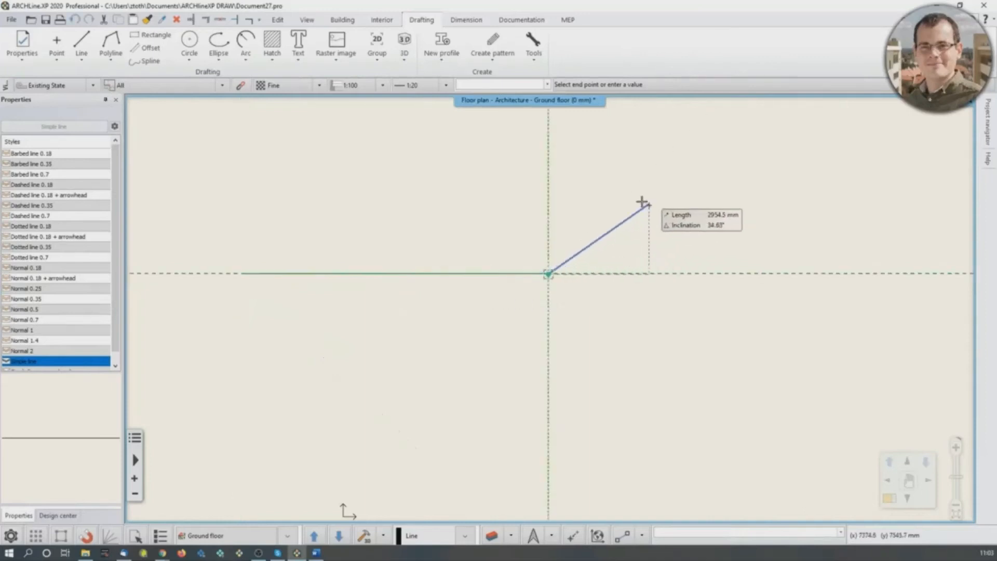
click(612, 187)
click(670, 270)
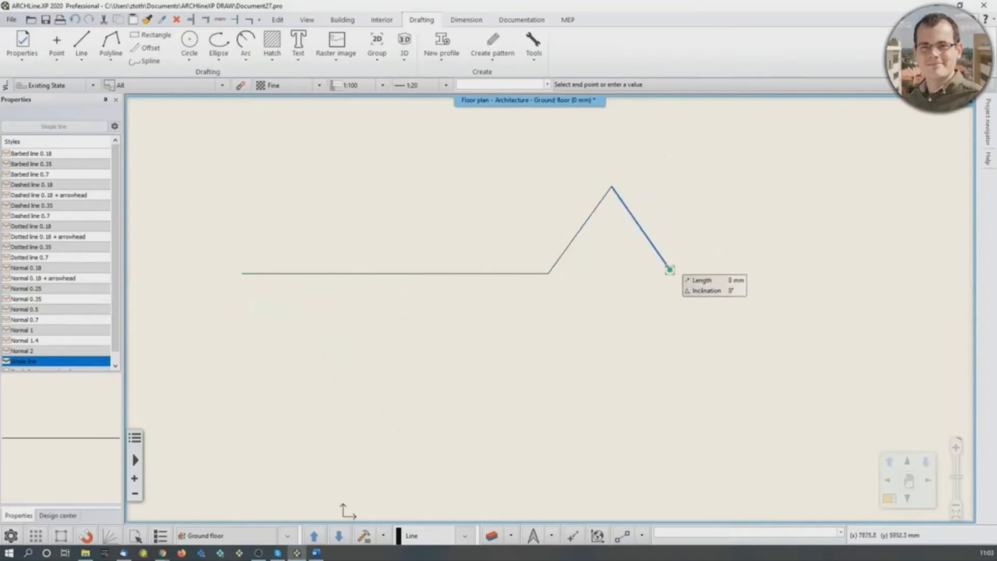
key(Return)
scroll(634, 309, down, 3)
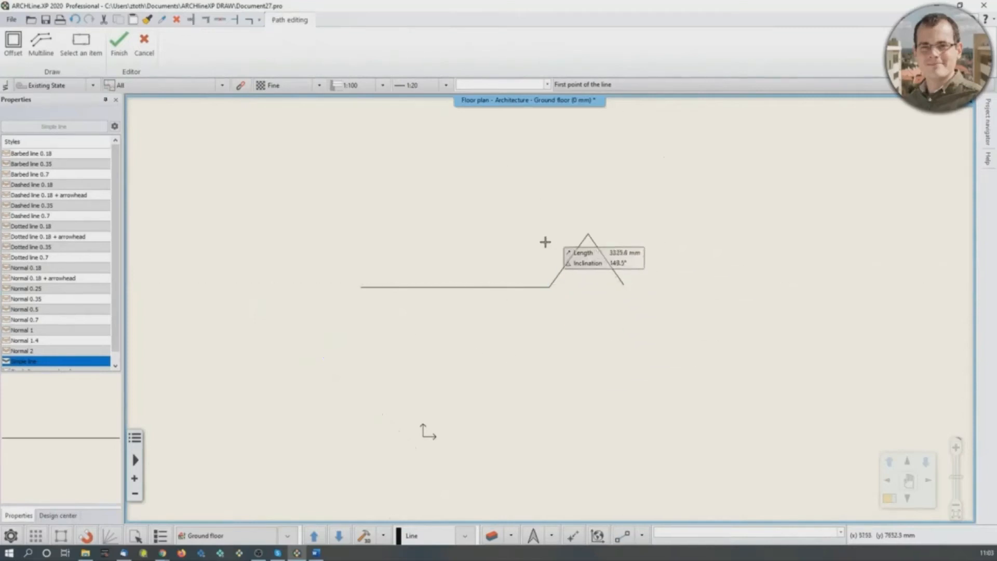
key(Escape)
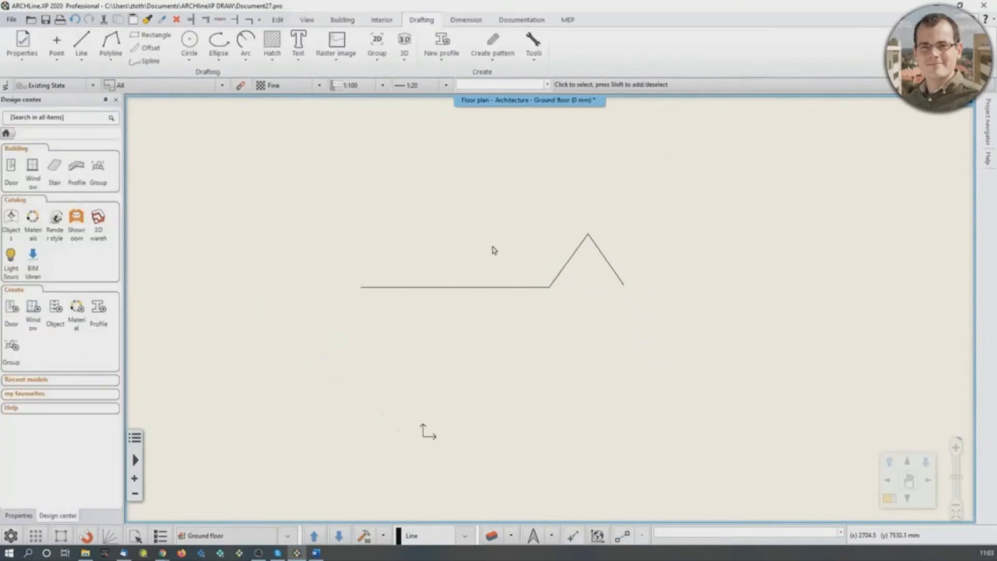
middle_drag(461, 237, 473, 239)
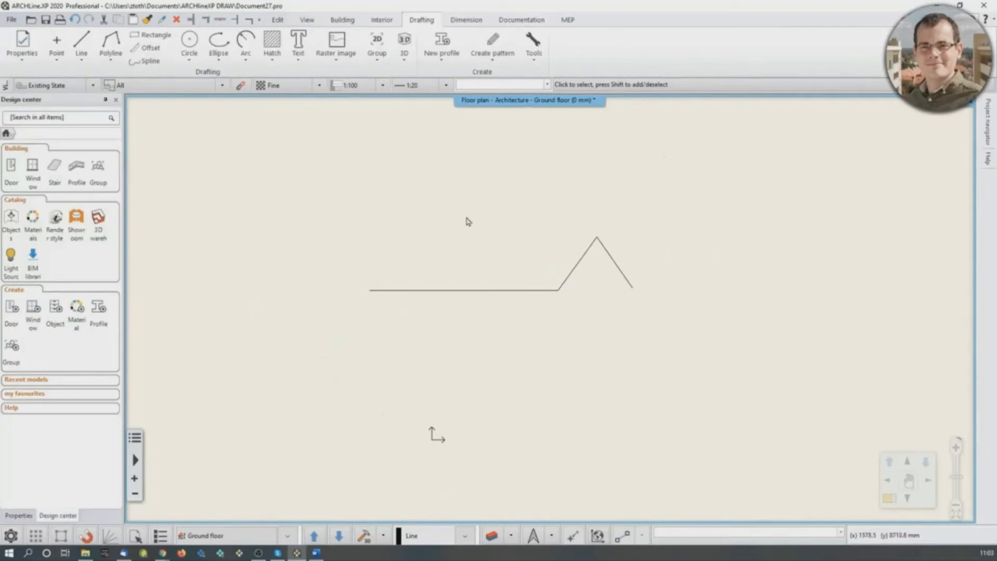
right_click(445, 202)
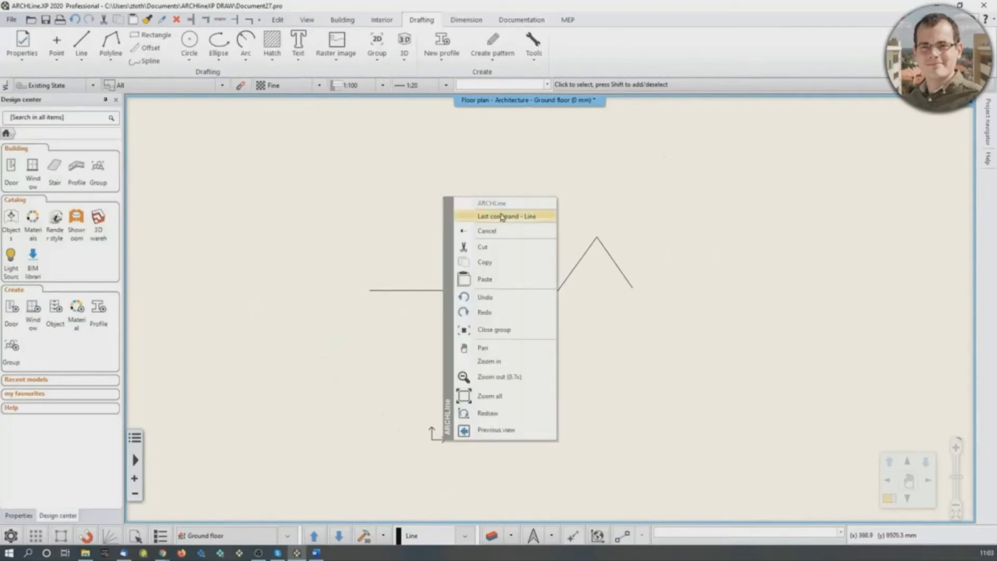
click(447, 179)
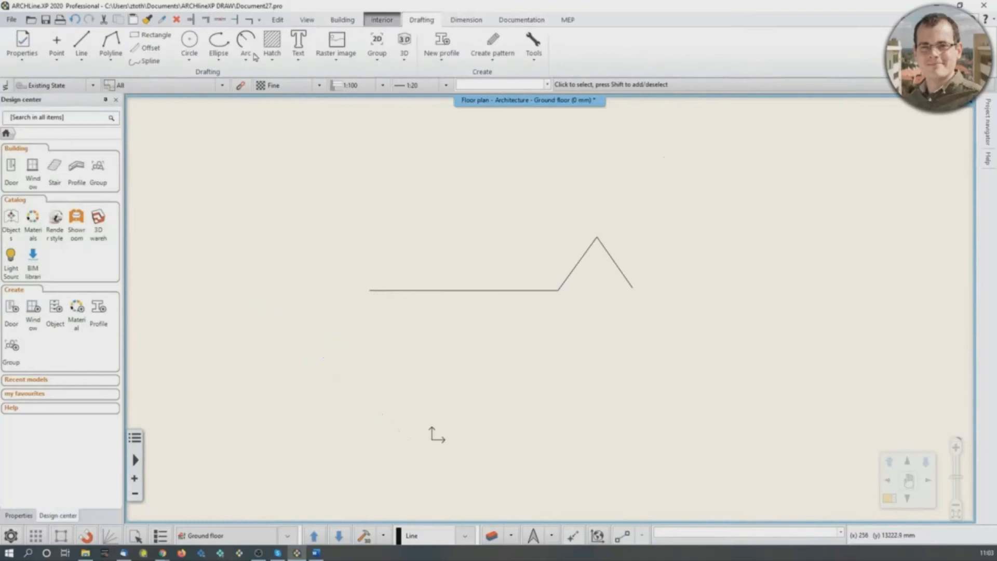
- Repeat the Line command and draw a 5000 mm horizontal line to the right, starting above the existing lines
right_click(357, 187)
click(379, 202)
mouse_move(366, 217)
middle_down()
mouse_move(423, 370)
mouse_move(452, 392)
middle_up()
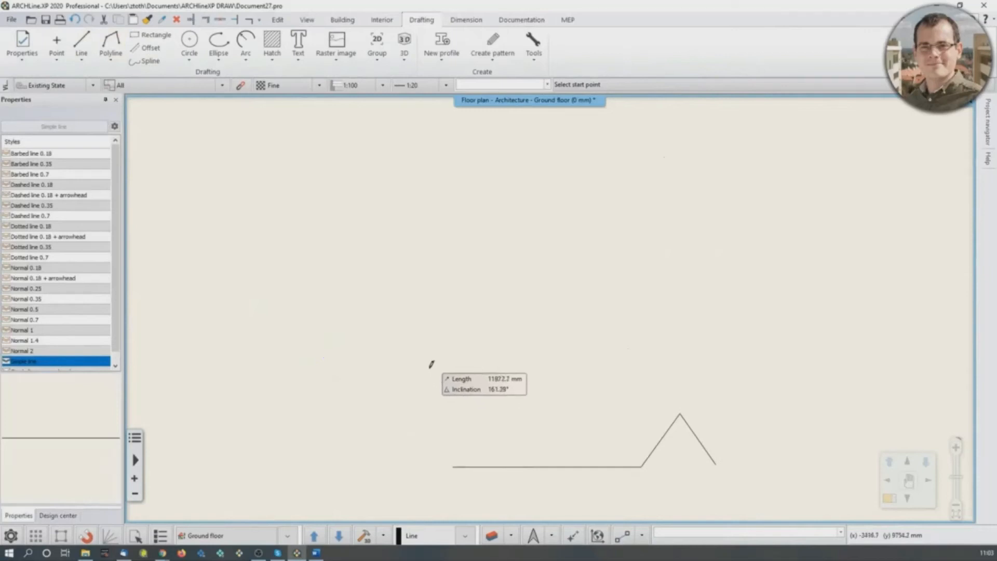
click(398, 358)
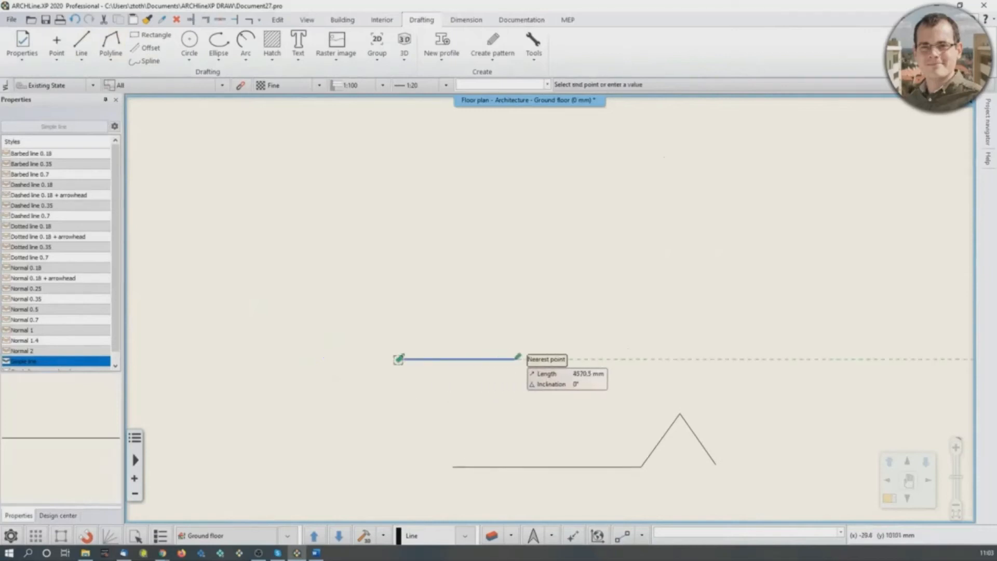
scroll(499, 342, up, 4)
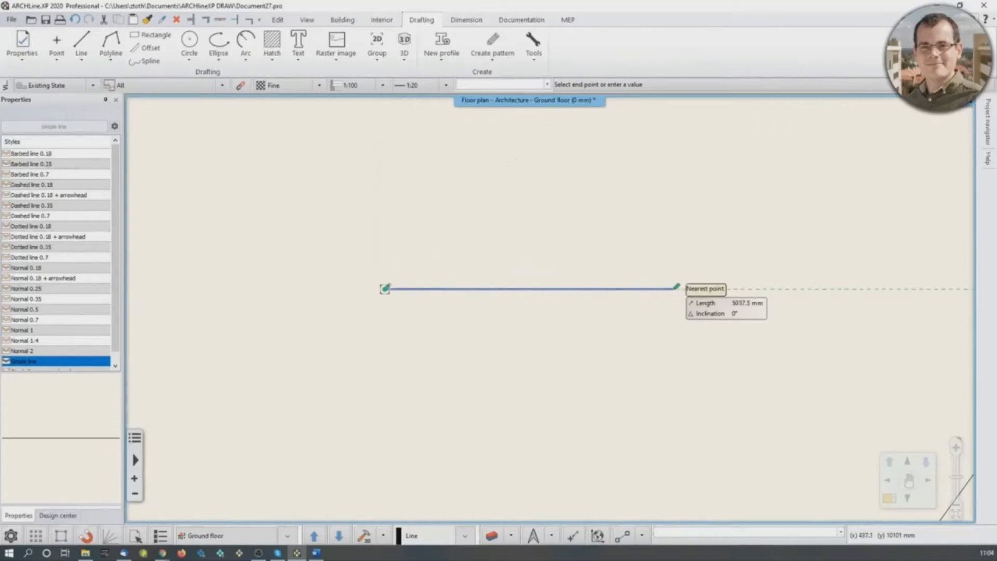
text(5000)
key(Return)
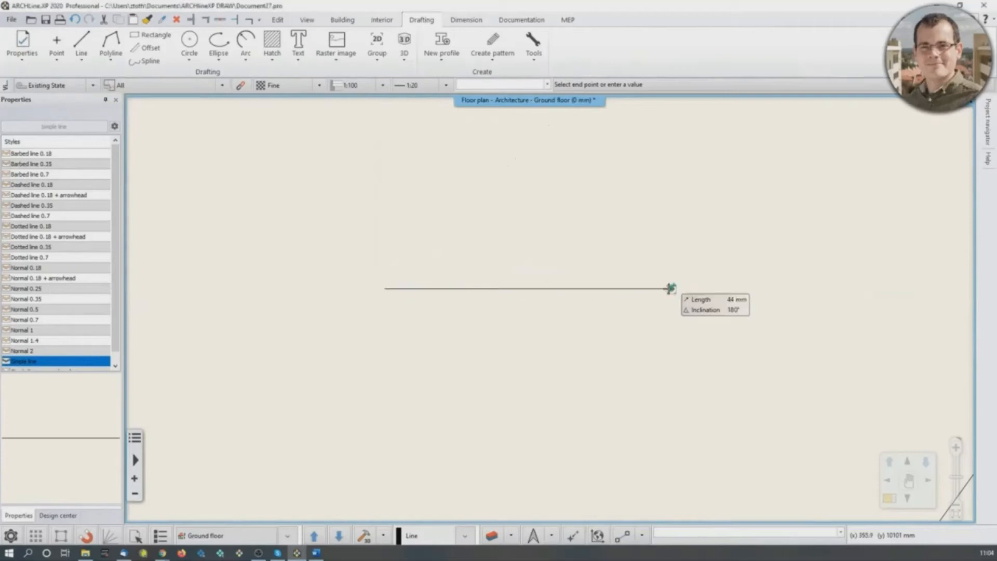
- Continue the line chain with a 5000 mm segment vertically upward from the right end of the horizontal line
middle_drag(673, 233, 646, 392)
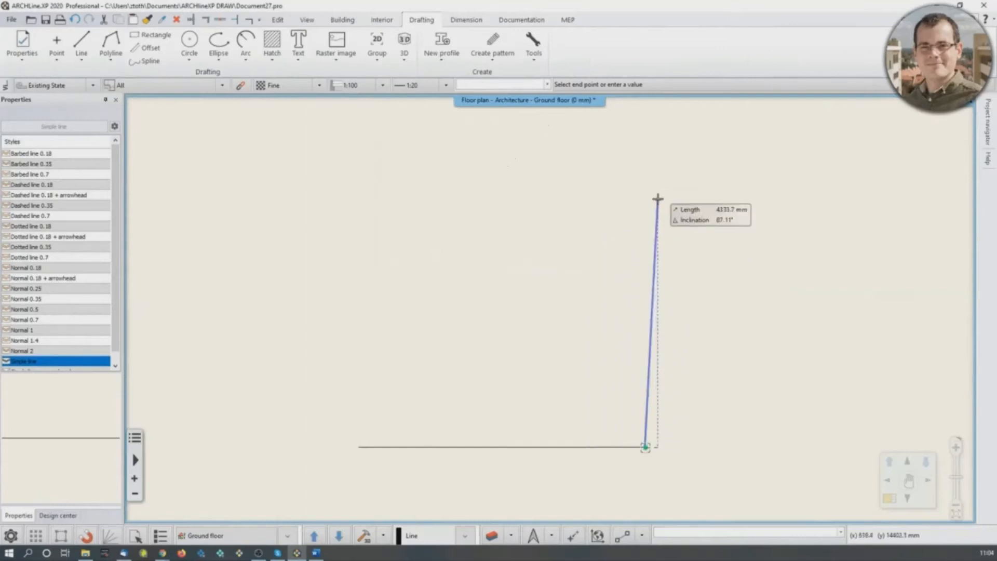
text(5000)
key(Return)
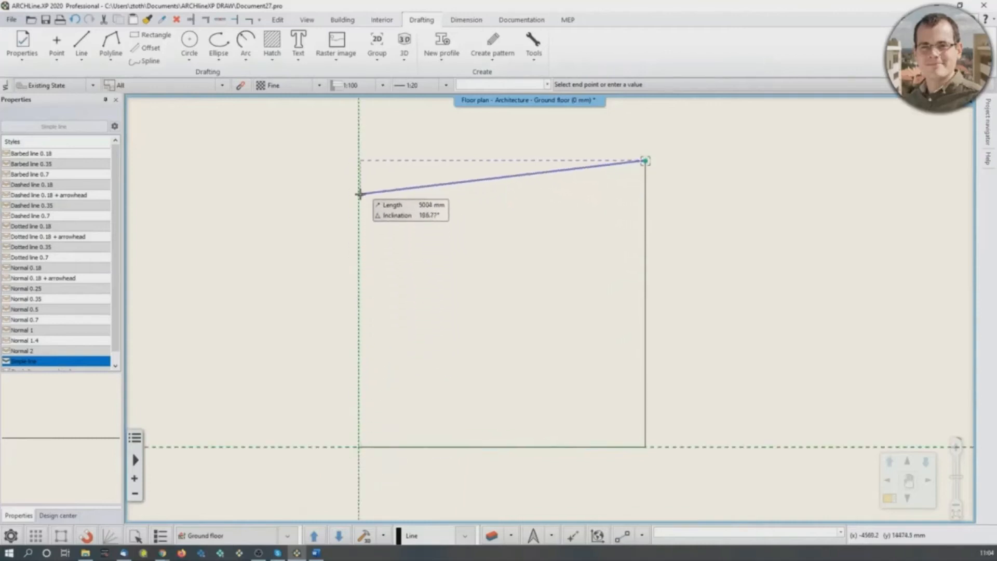
- Complete the 5000 mm square by drawing its top and left sides, and finish the line chain
click(359, 161)
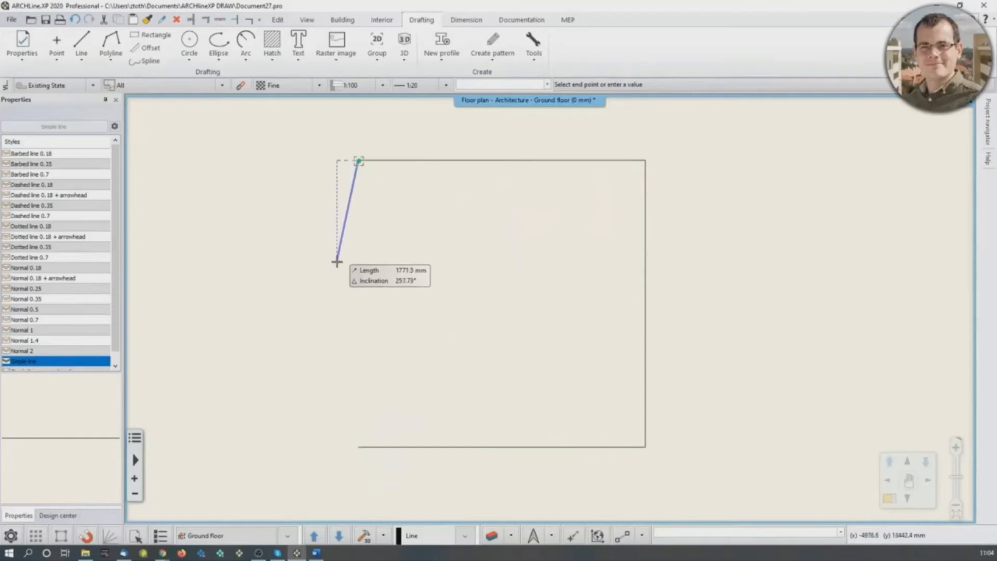
click(358, 447)
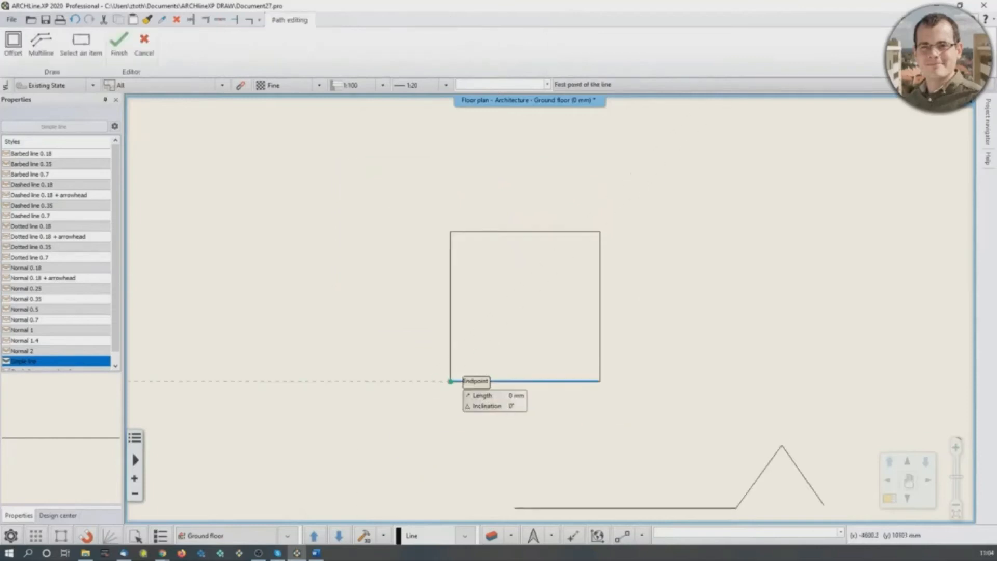
key(Return)
middle_drag(535, 344, 486, 323)
scroll(509, 311, down, 1)
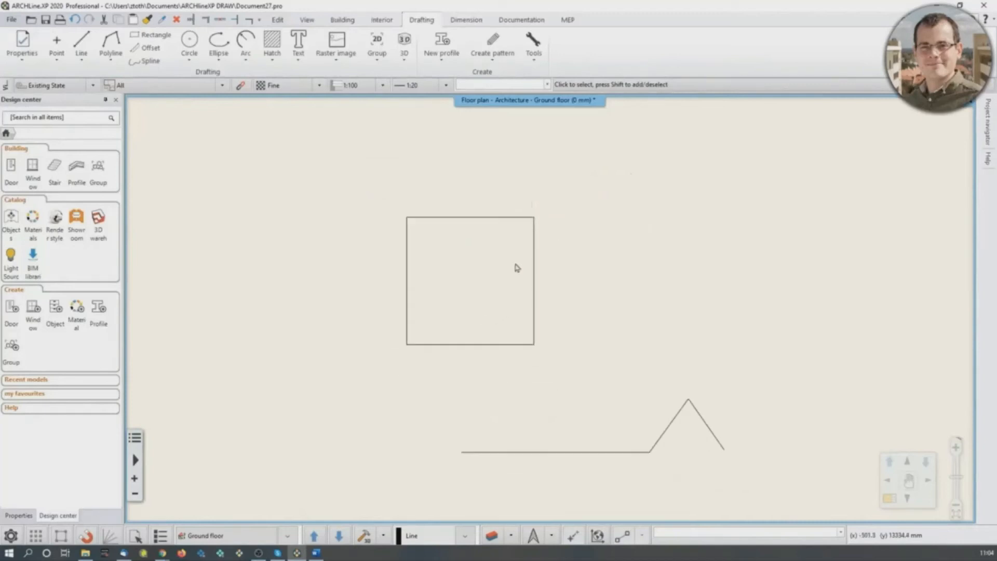
middle_drag(517, 270, 512, 263)
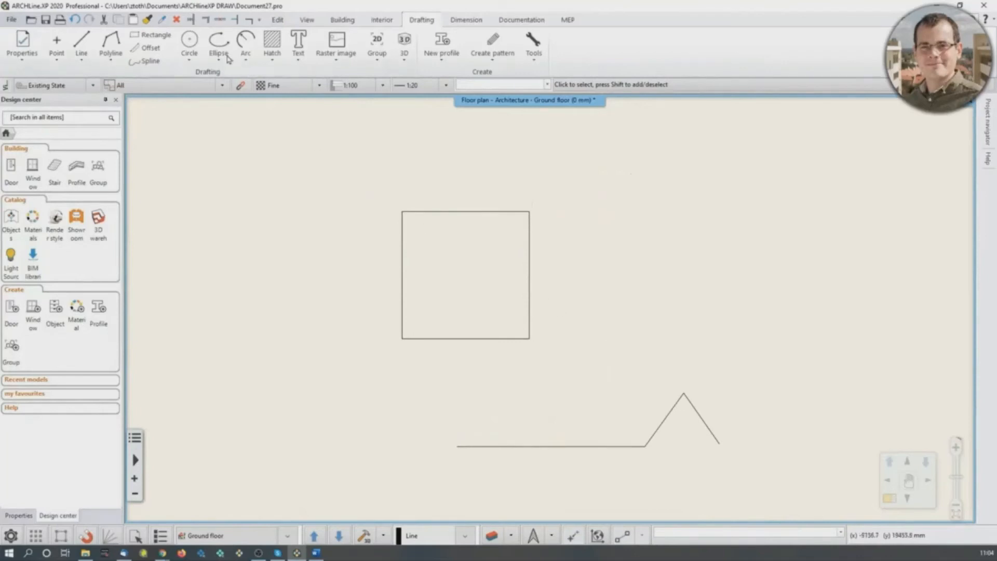
- Draw a circle of about 931 mm radius beside the square, touching its right side perpendicularly
click(189, 42)
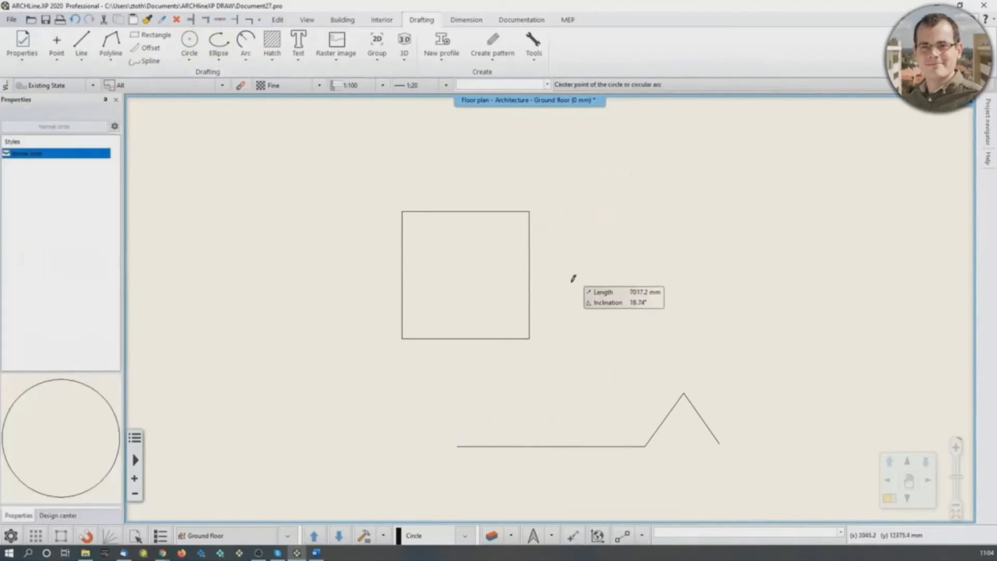
click(553, 292)
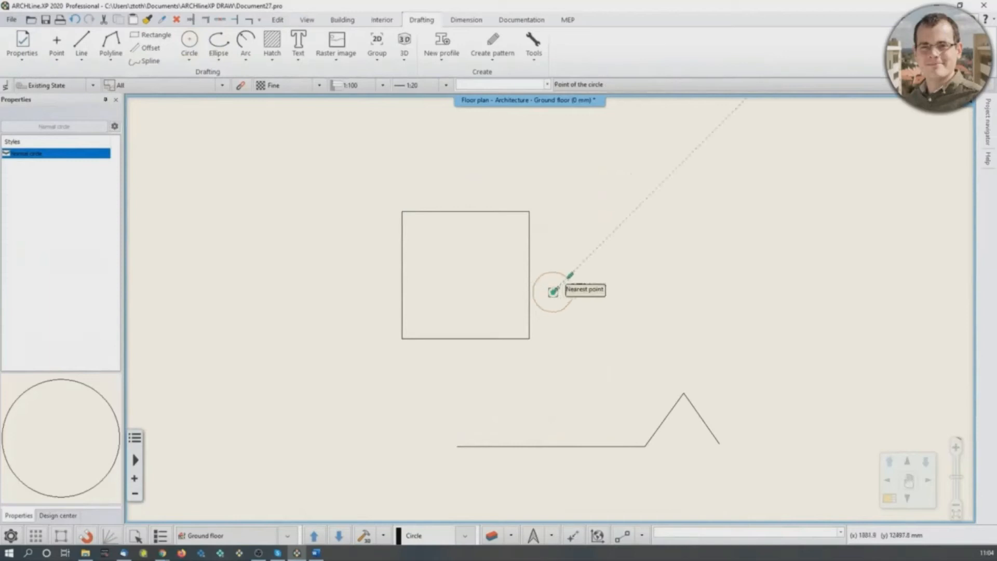
scroll(561, 266, up, 2)
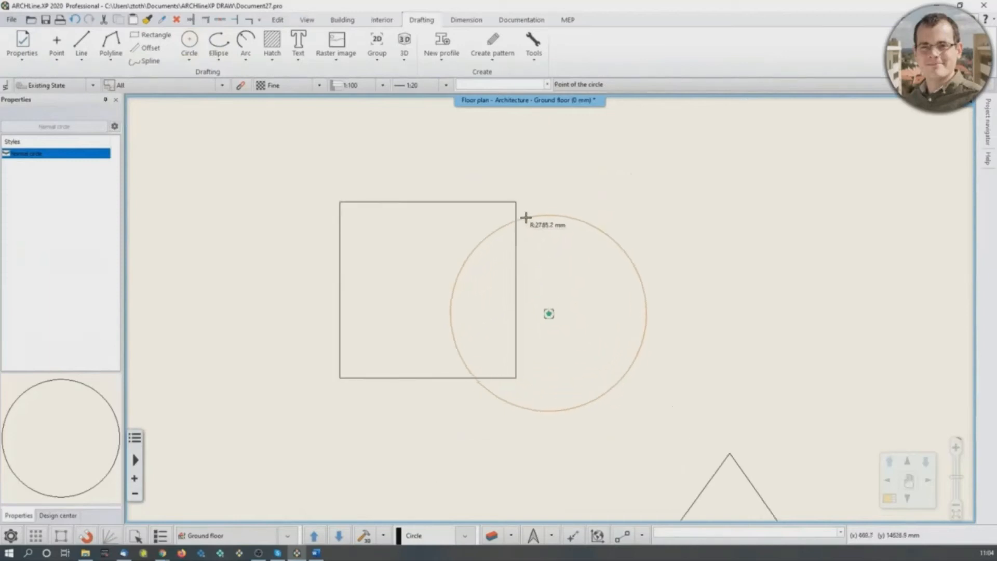
click(516, 314)
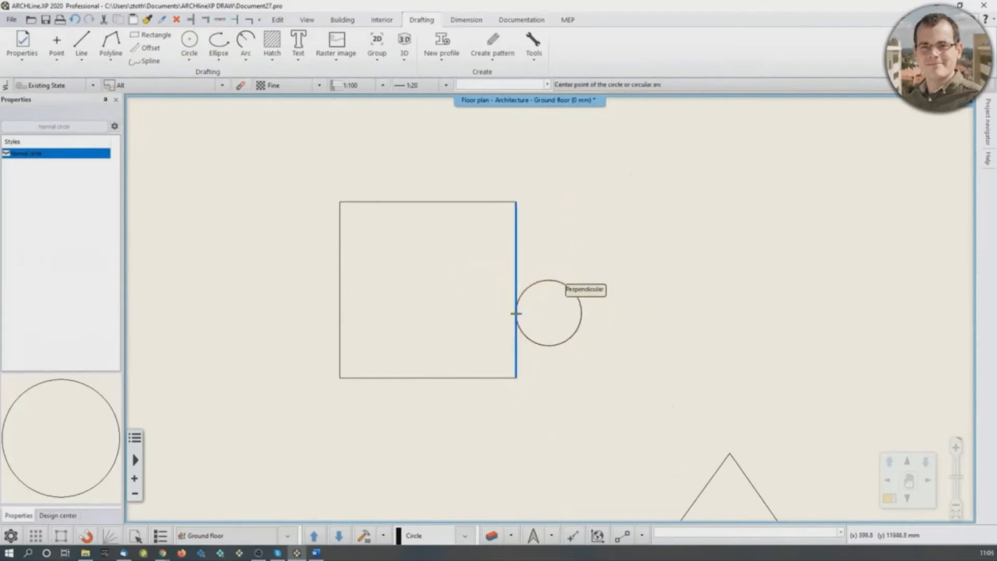
key(Escape)
scroll(561, 325, up, 1)
middle_drag(535, 351, 539, 359)
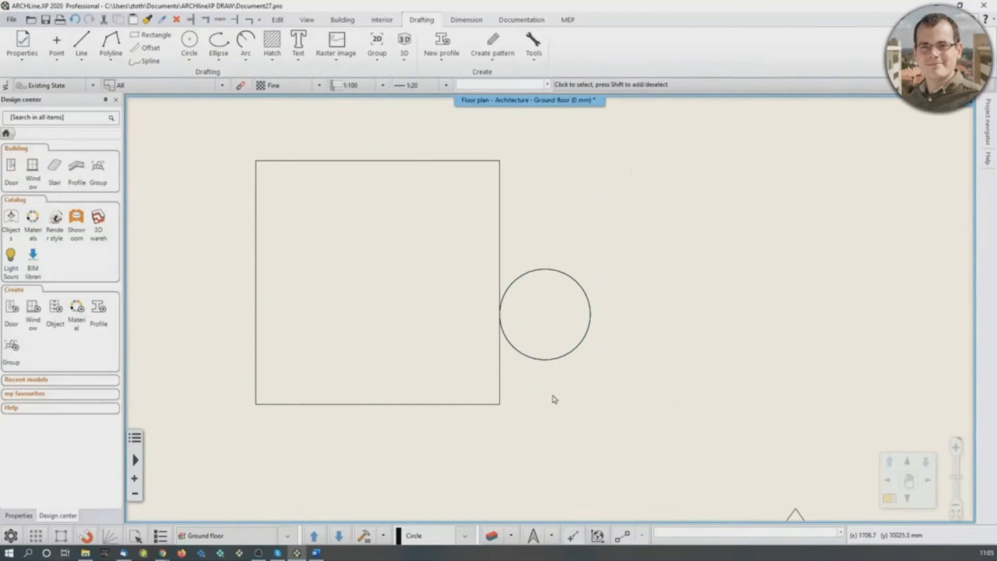
- Start the Line command and examine the available point snap and reference options
click(88, 44)
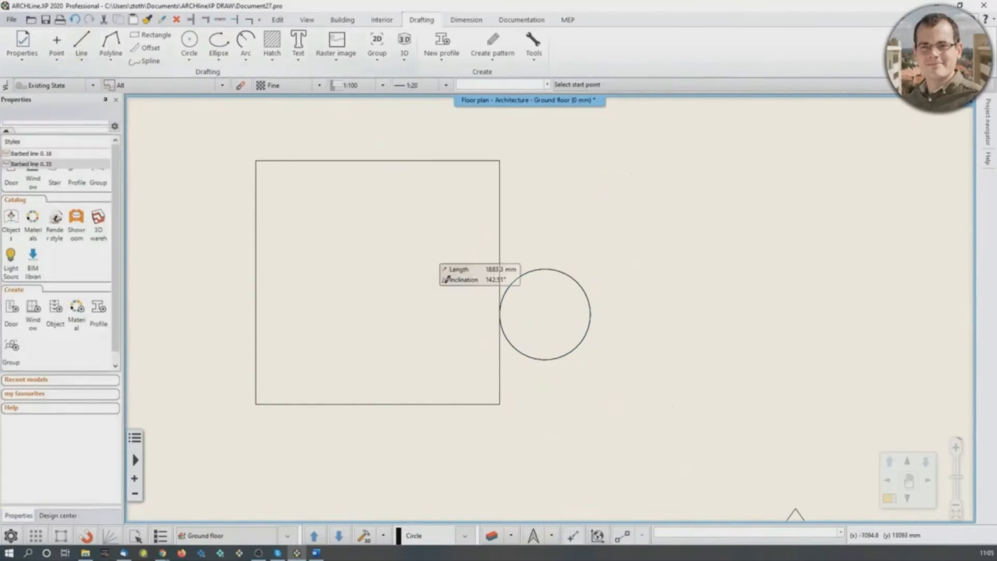
click(642, 539)
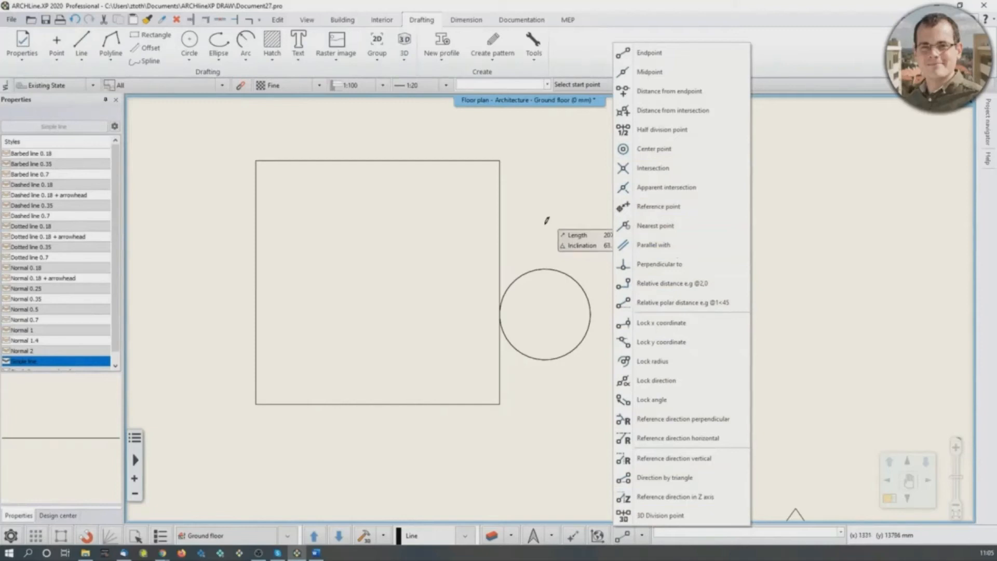
click(500, 314)
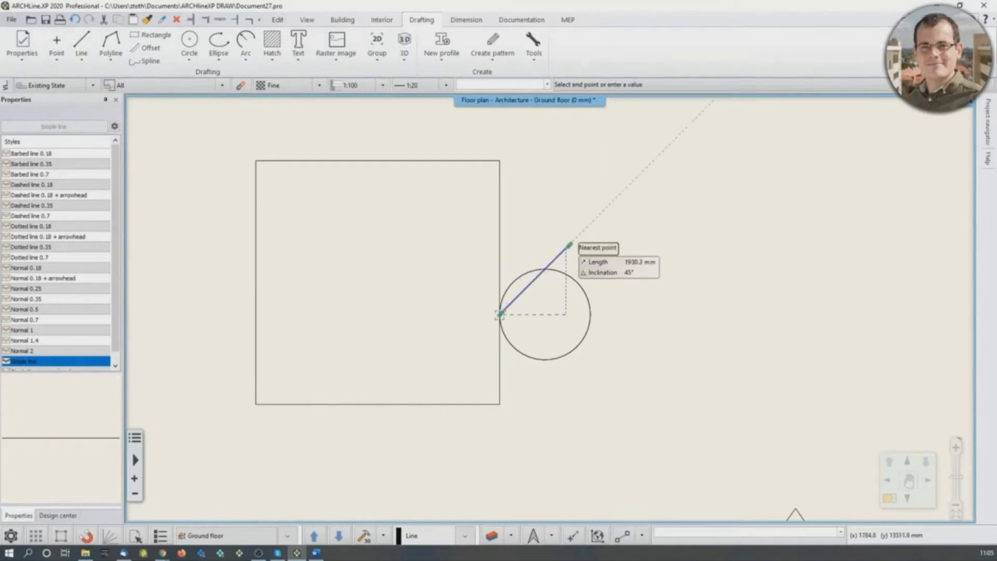
scroll(570, 245, down, 2)
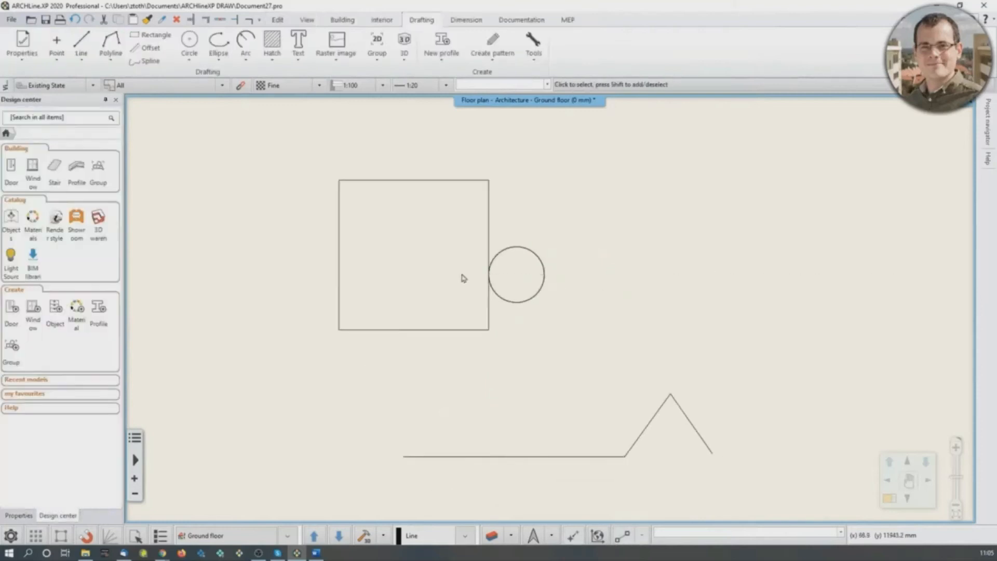
- Draw a small circle above the horizontal line and a larger circle between it and the peak
click(189, 41)
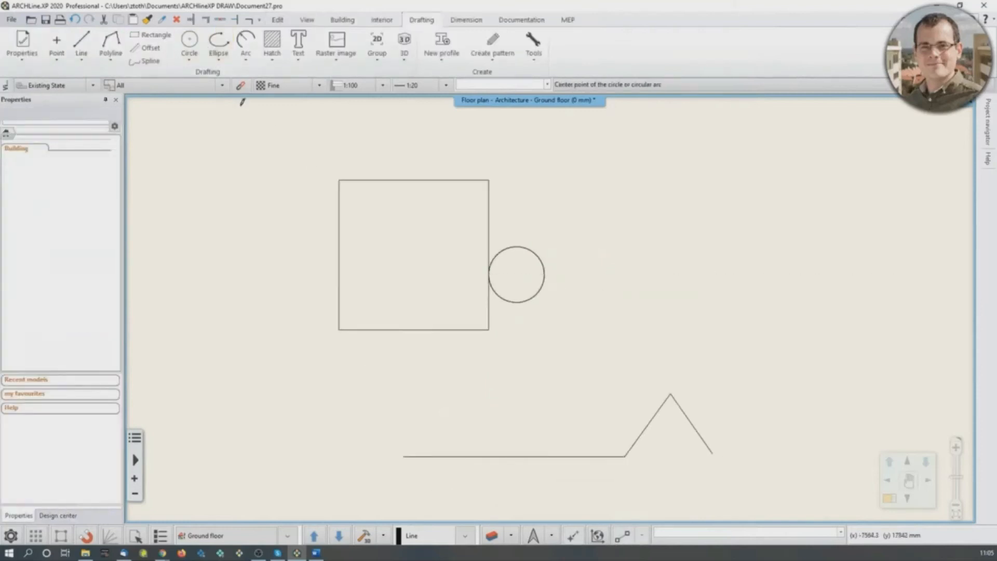
click(509, 398)
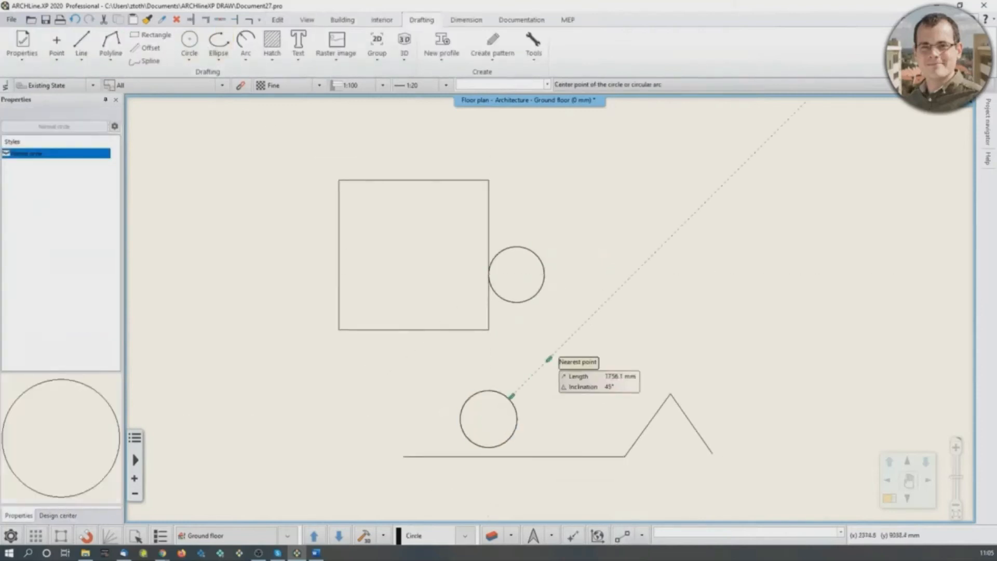
right_click(593, 330)
click(660, 101)
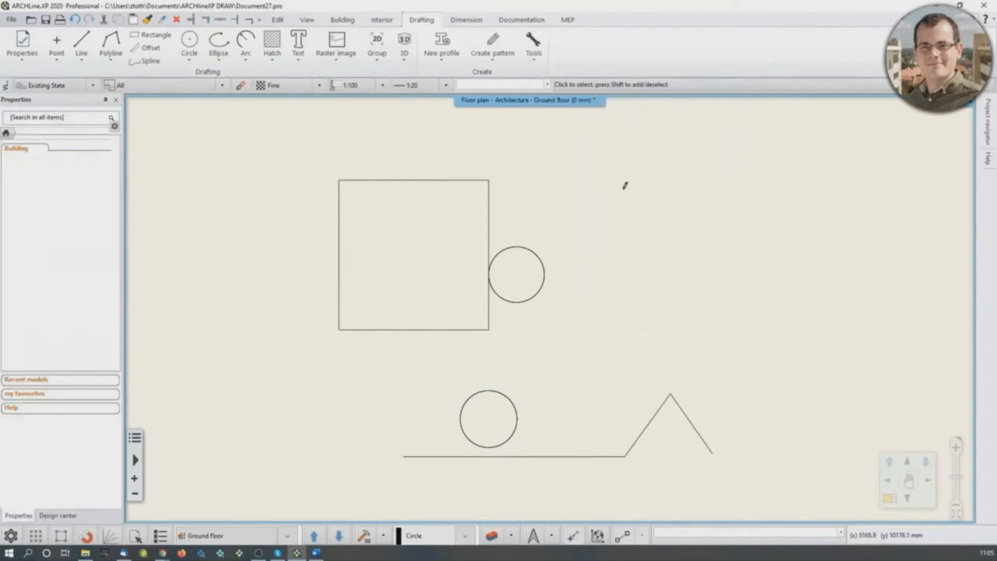
click(617, 344)
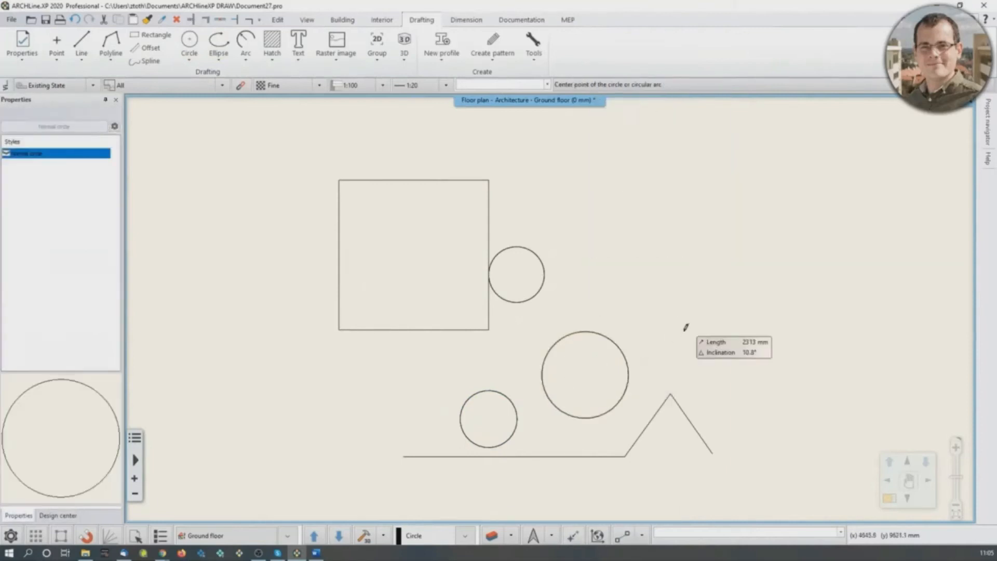
key(Escape)
scroll(637, 374, down, 2)
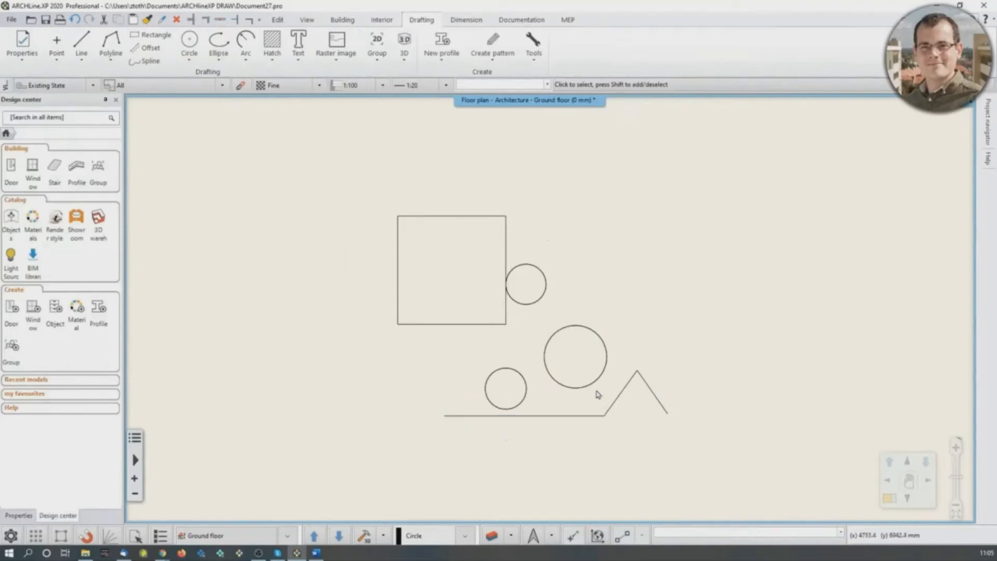
- Select all four sides of the square and move them to the left and slightly up, away from the circle
click(398, 275)
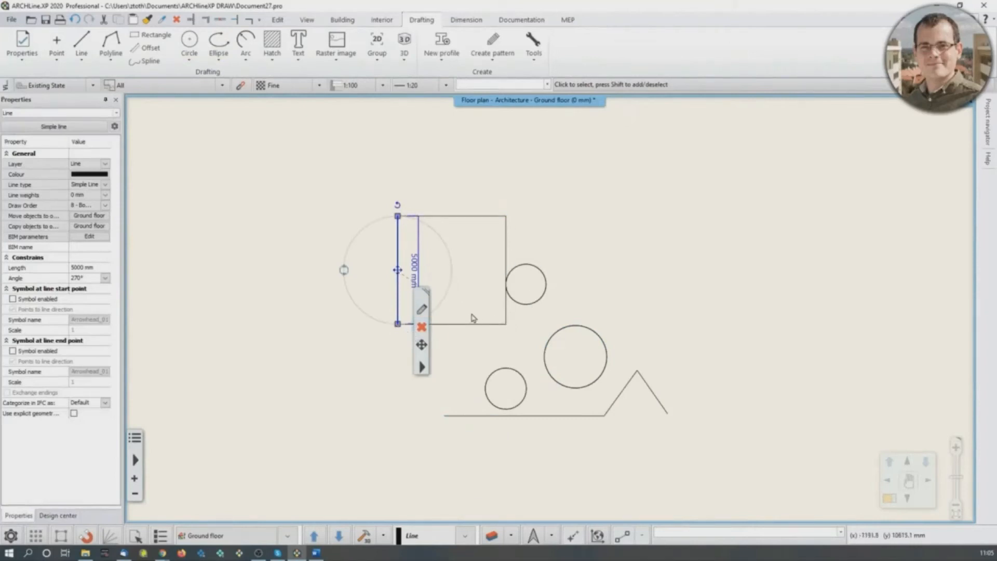
scroll(423, 244, up, 2)
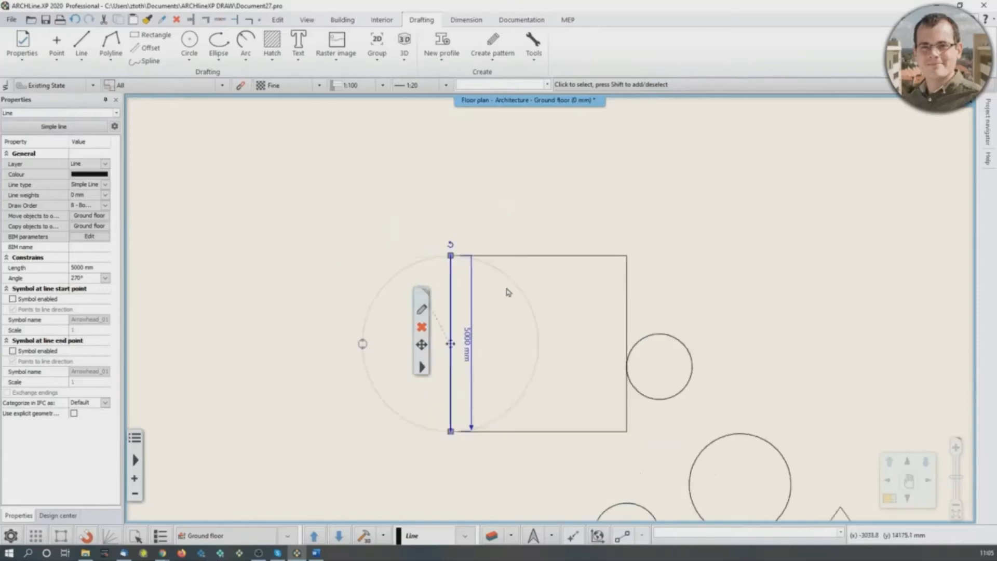
shift+click(542, 257)
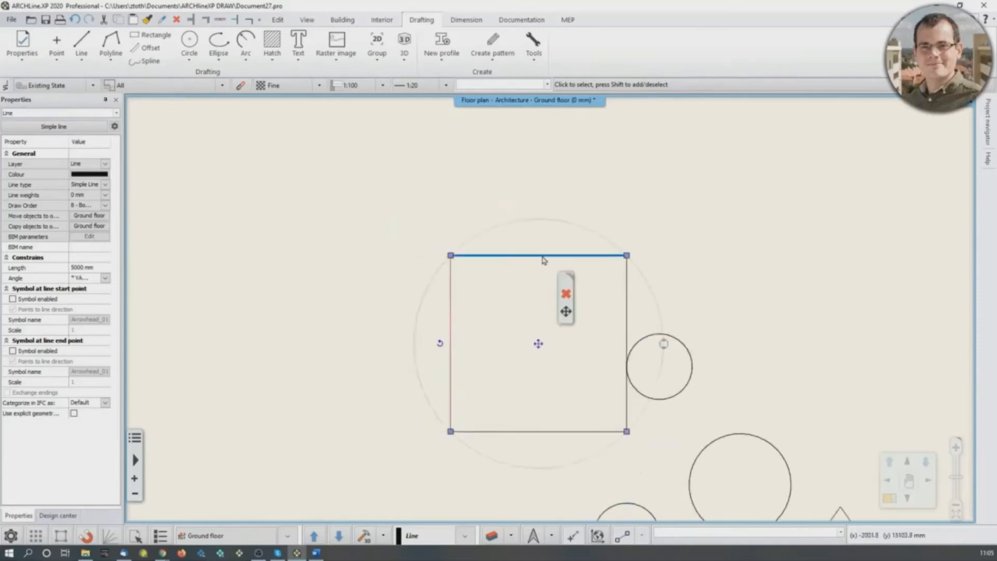
shift+click(628, 302)
shift+click(592, 433)
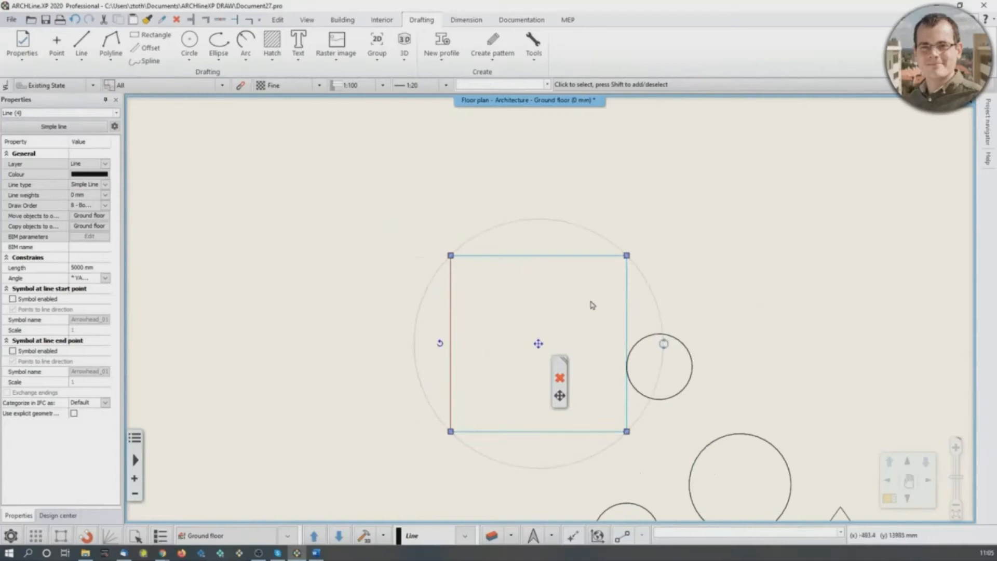
click(539, 344)
click(571, 351)
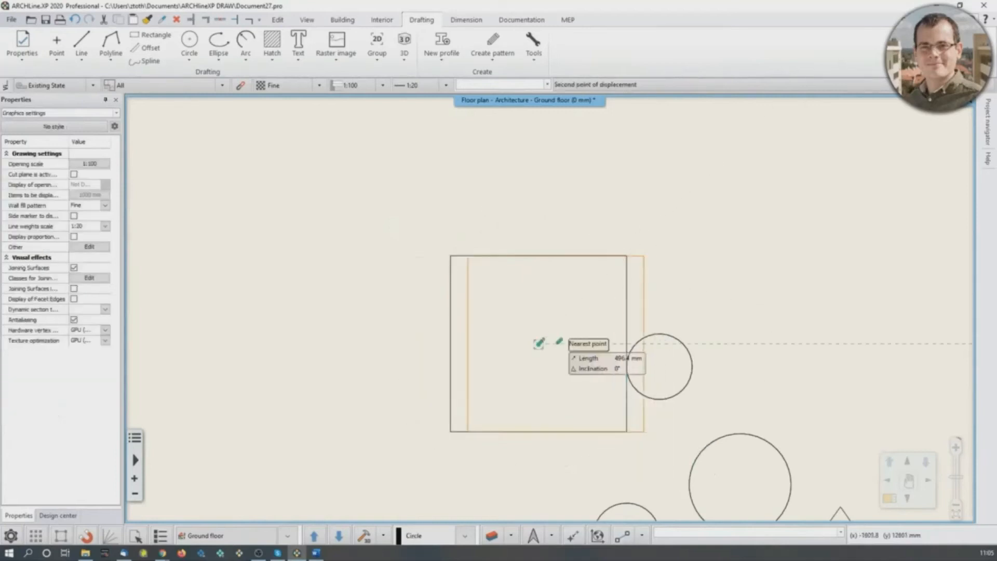
click(373, 296)
- Select the three circles and the peak's falling line together, and clear the selection
middle_drag(818, 415, 778, 320)
click(790, 285)
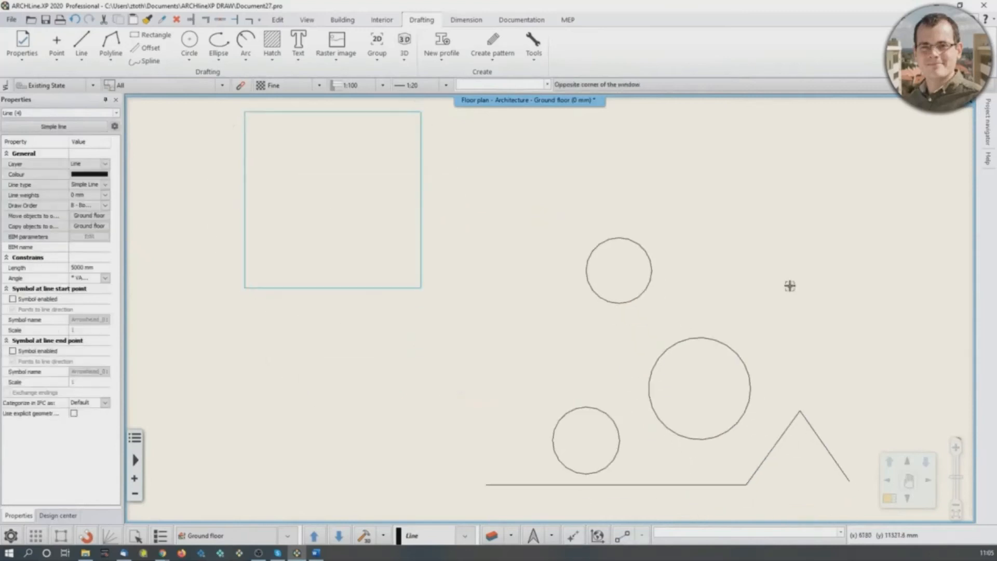
click(642, 294)
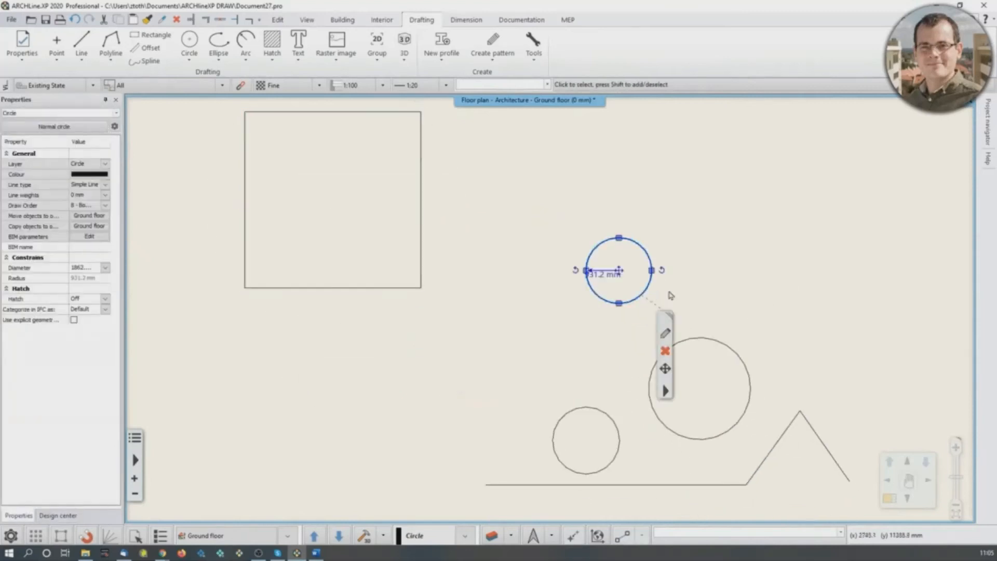
shift+click(745, 363)
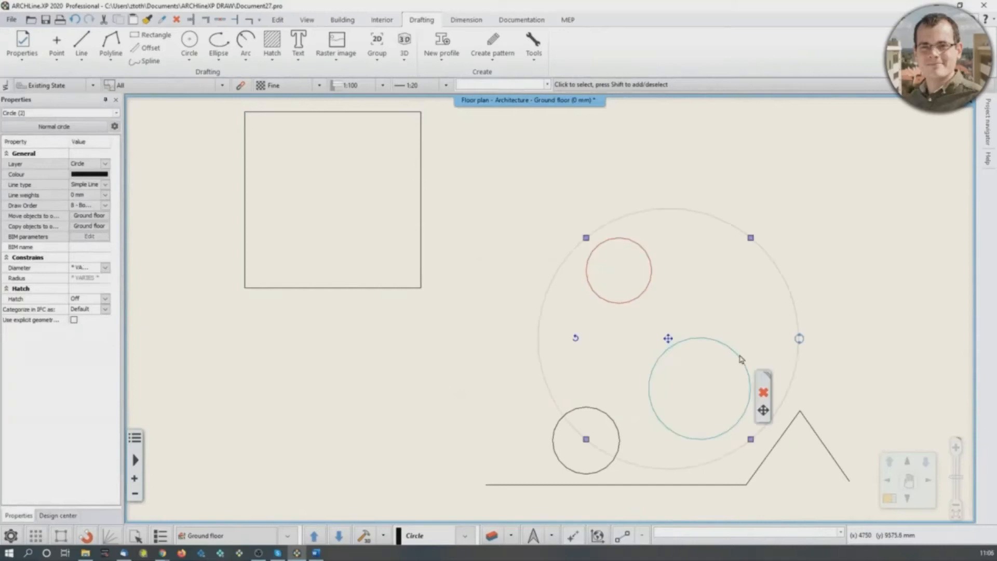
shift+click(814, 436)
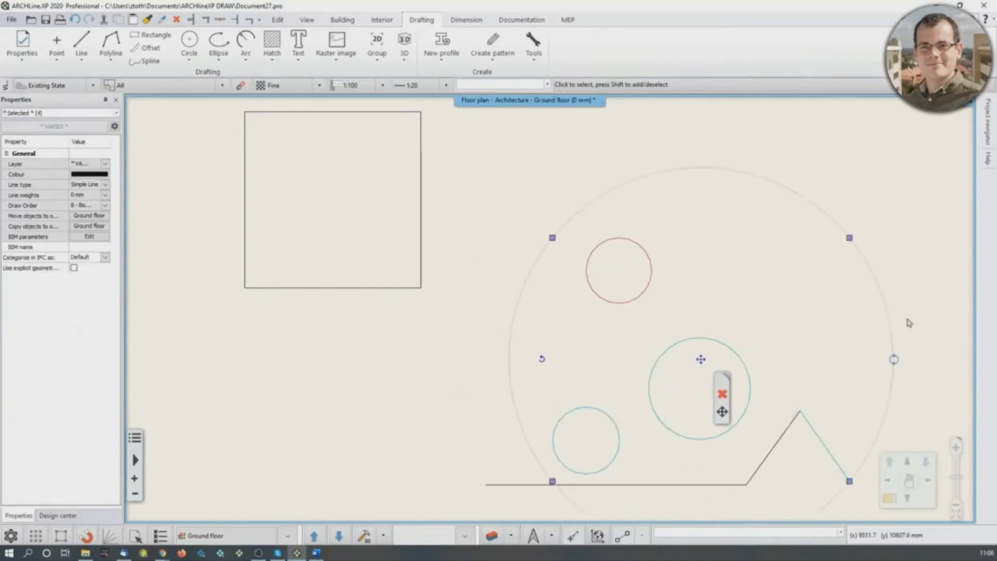
click(926, 269)
scroll(923, 299, down, 3)
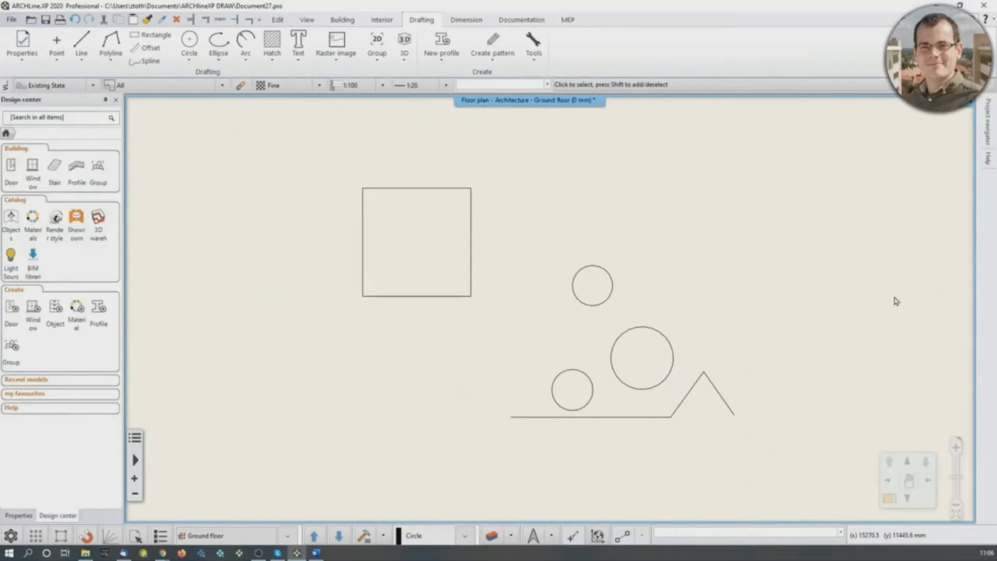
- Stretch a right-to-left selection window over the empty area between the square and the upper circle
middle_drag(649, 304, 589, 325)
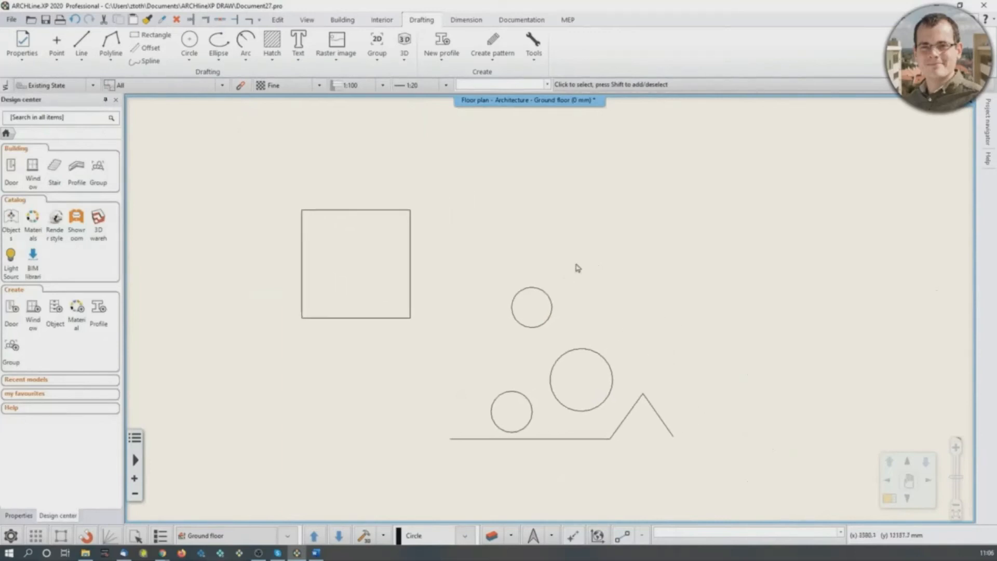
click(538, 133)
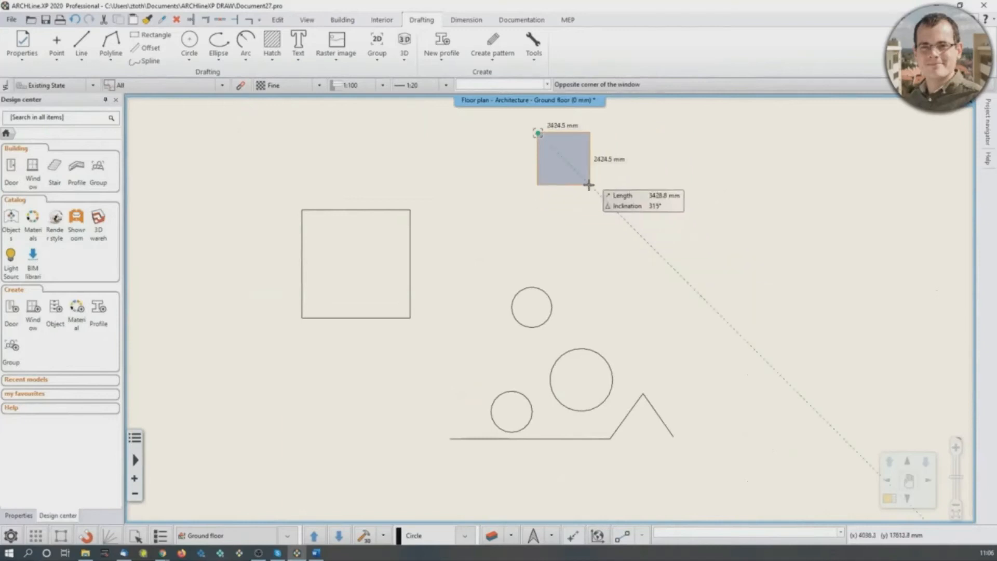
click(437, 230)
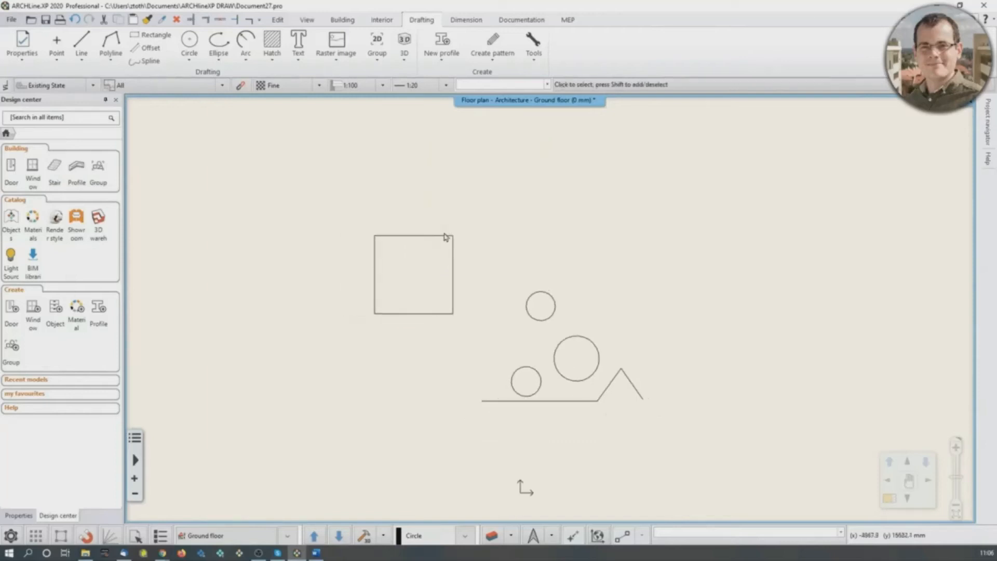
- Select the square's left side by fully enclosing it in a left-to-right window, repeat the selection, and clear it
click(283, 153)
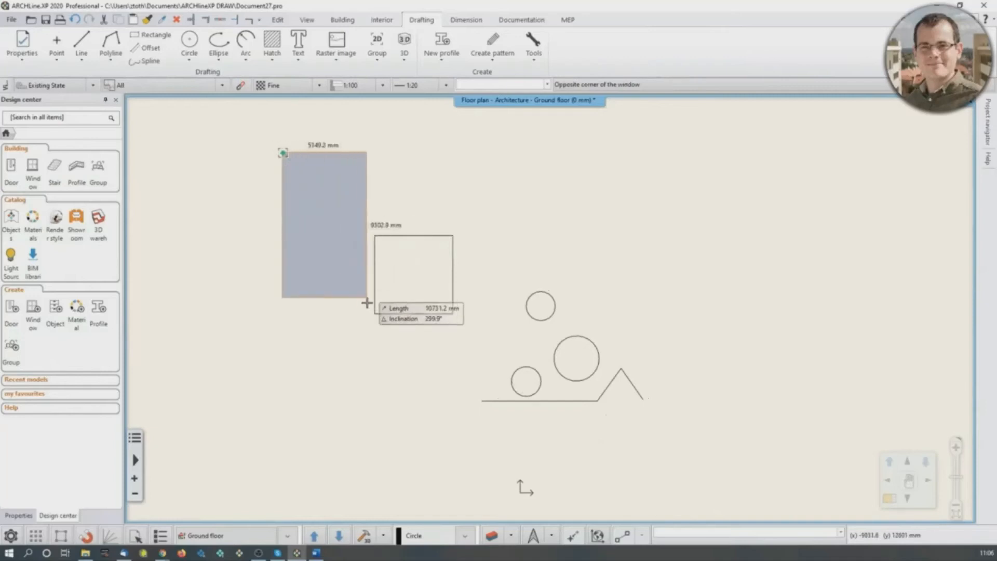
click(428, 369)
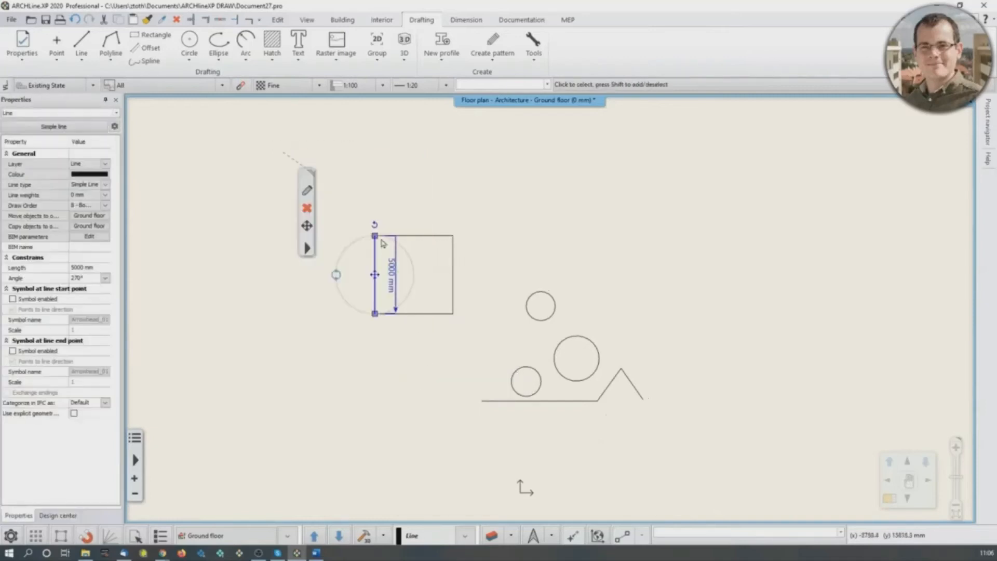
click(249, 138)
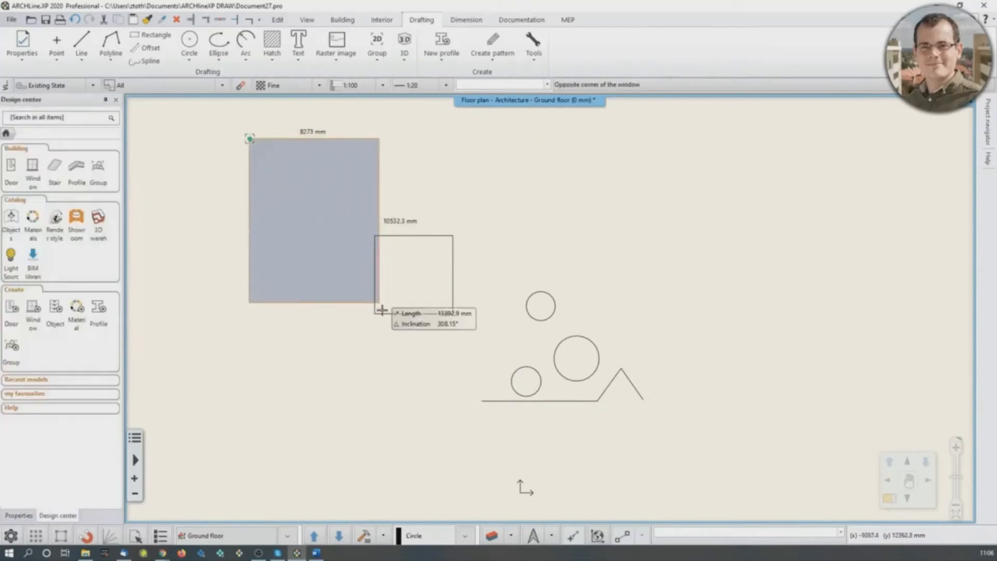
click(431, 370)
key(Escape)
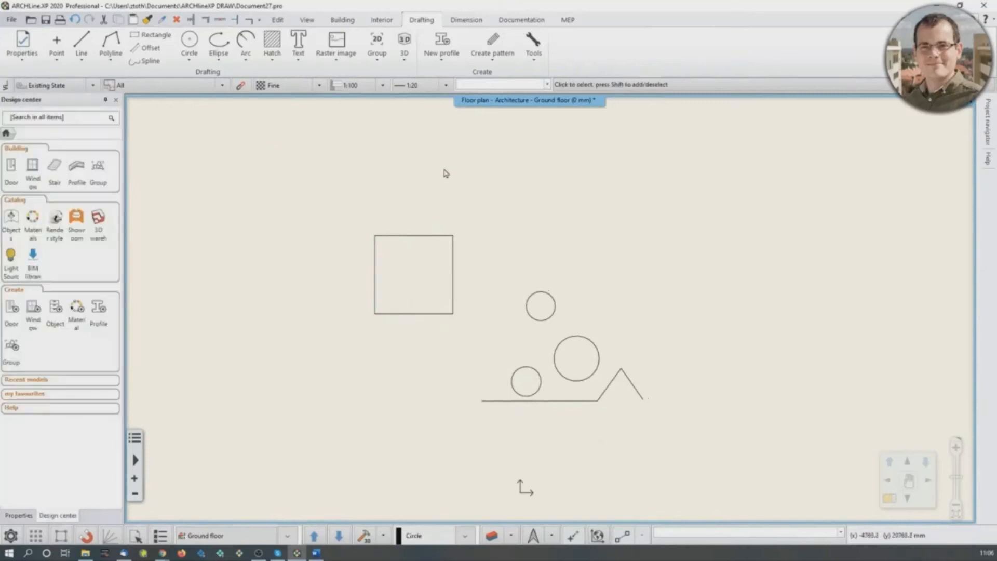
- Select the square's sides with a right-to-left crossing window, then the square, three circles and baseline with a larger one, clearing each selection
click(441, 150)
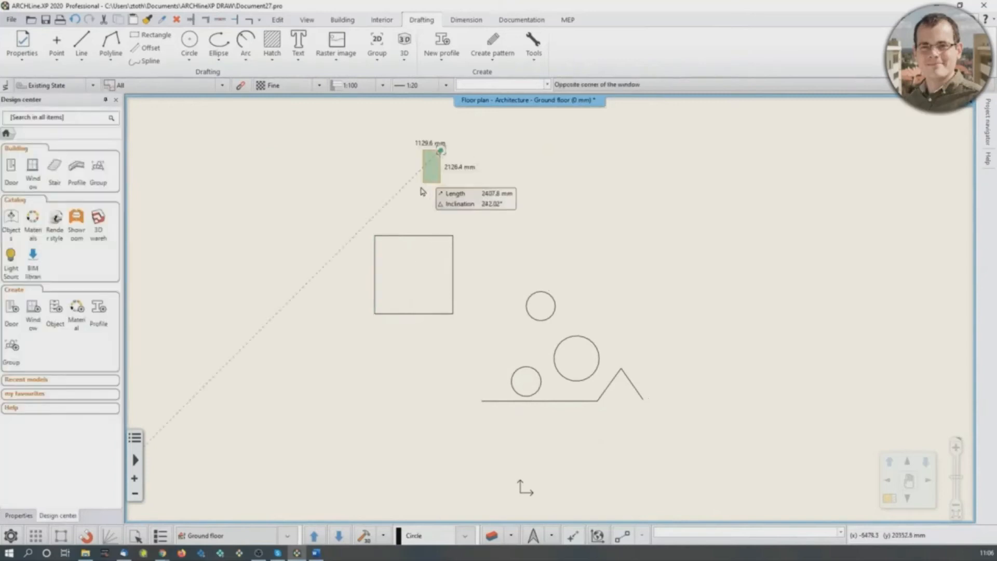
click(330, 372)
key(Escape)
click(570, 138)
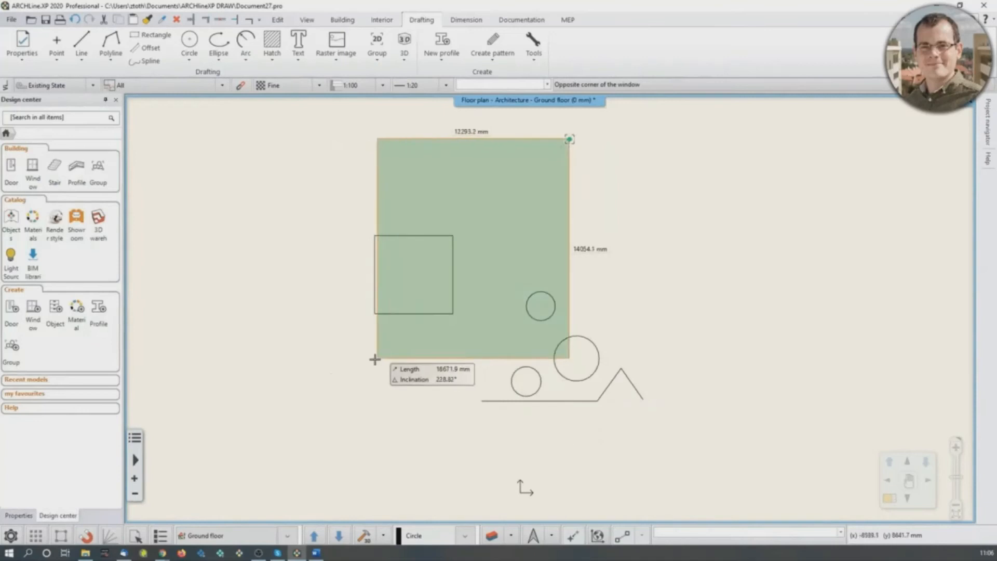
click(333, 429)
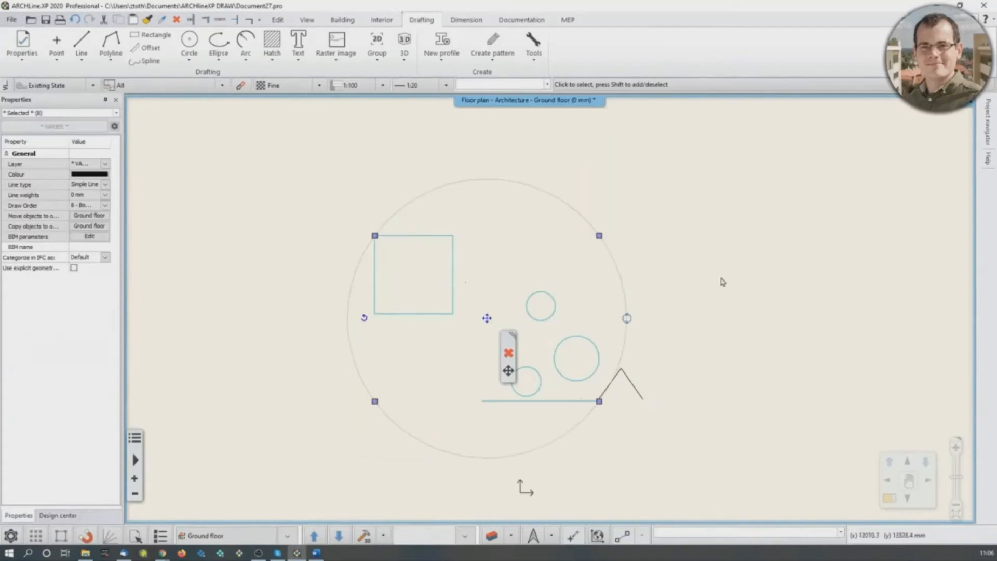
key(Escape)
- Delete the upper small circle and the large circle one after the other
scroll(545, 322, up, 2)
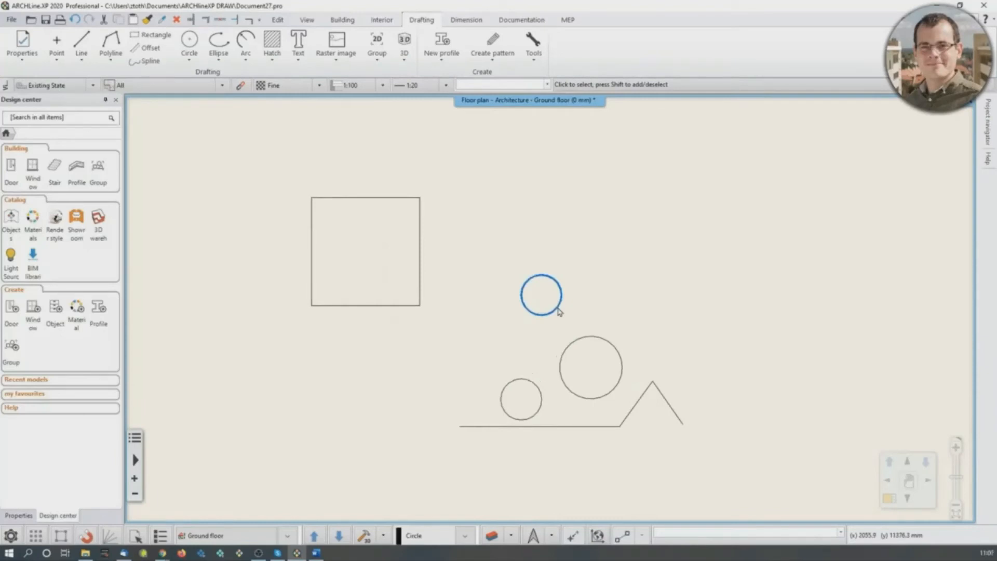
click(560, 311)
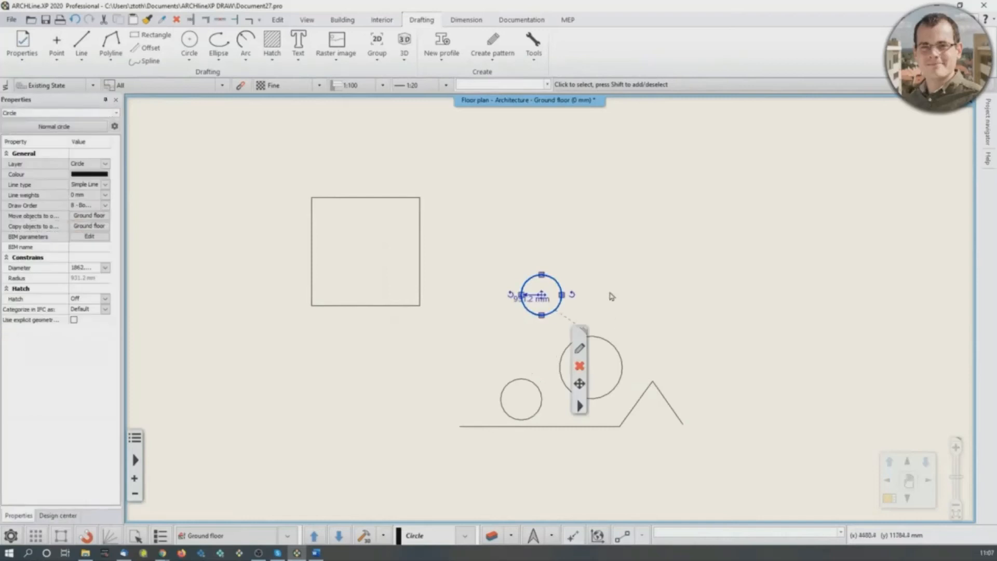
key(Delete)
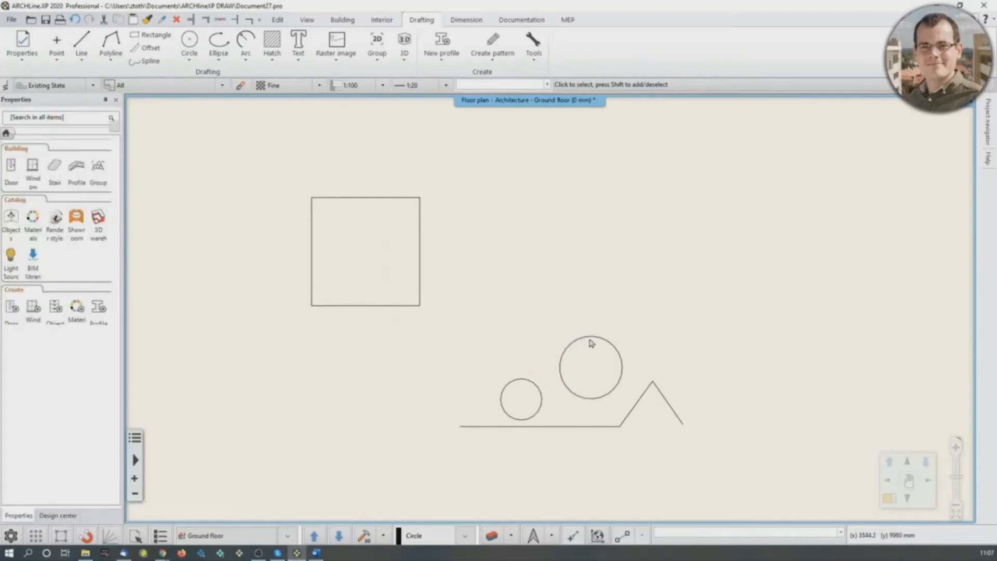
click(590, 338)
click(613, 396)
- Select all remaining shapes, the square, small circle and peaked line, with one enclosing window and delete them
scroll(581, 360, down, 2)
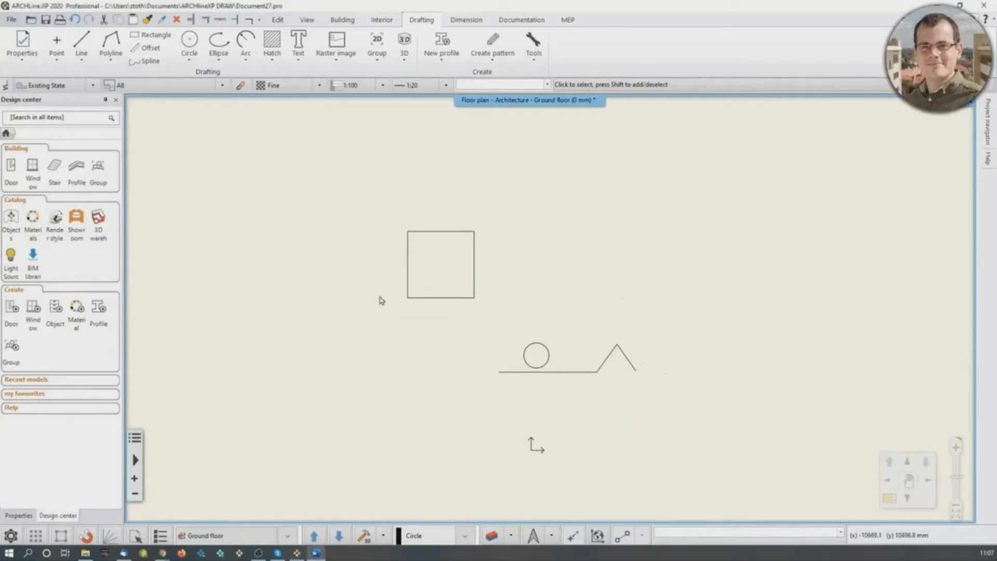
mouse_move(342, 191)
mouse_down()
mouse_move(479, 345)
mouse_move(676, 417)
mouse_up()
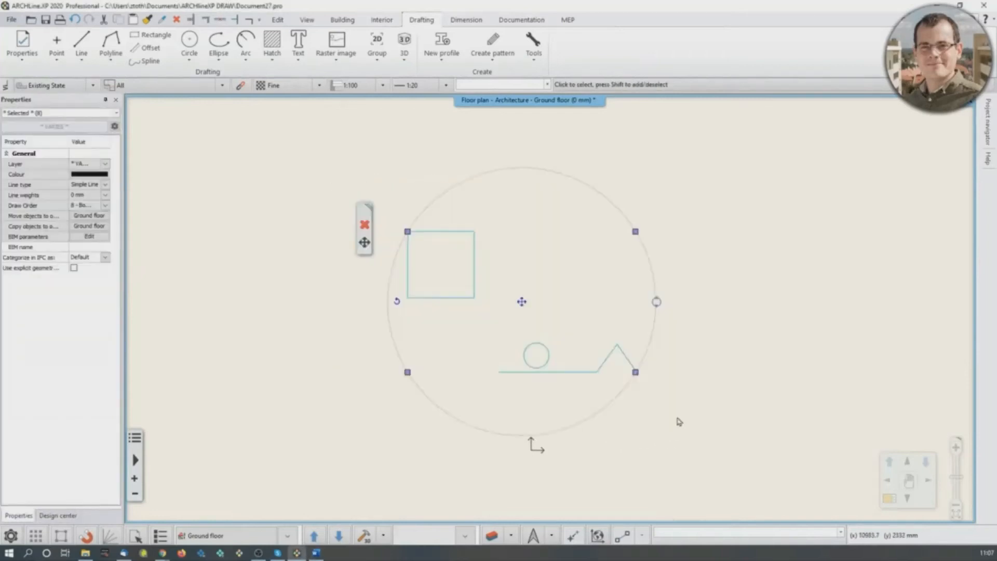
key(Delete)
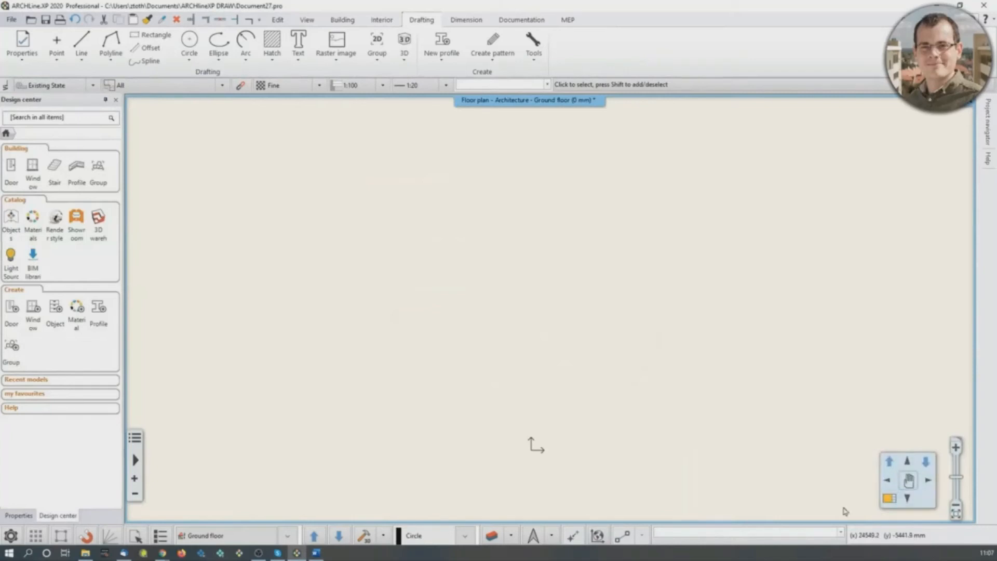
- Review the Units and angles settings in the program options and close them without changing anything
click(11, 539)
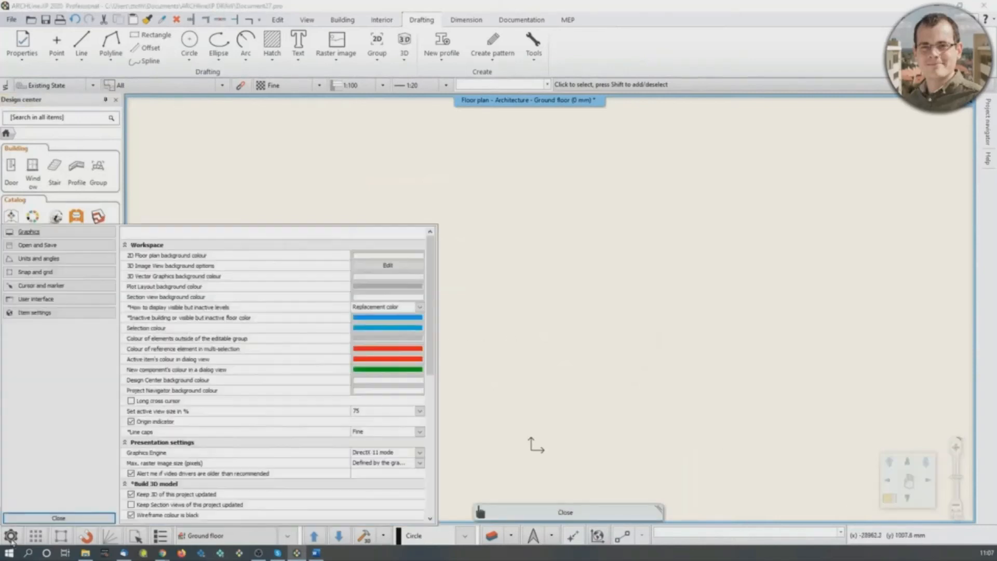
click(39, 258)
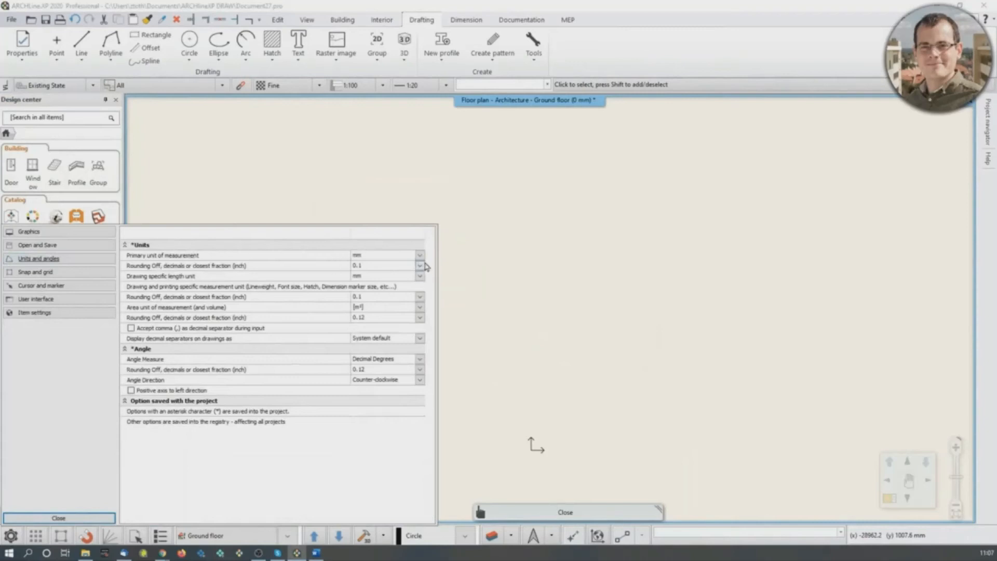
click(94, 519)
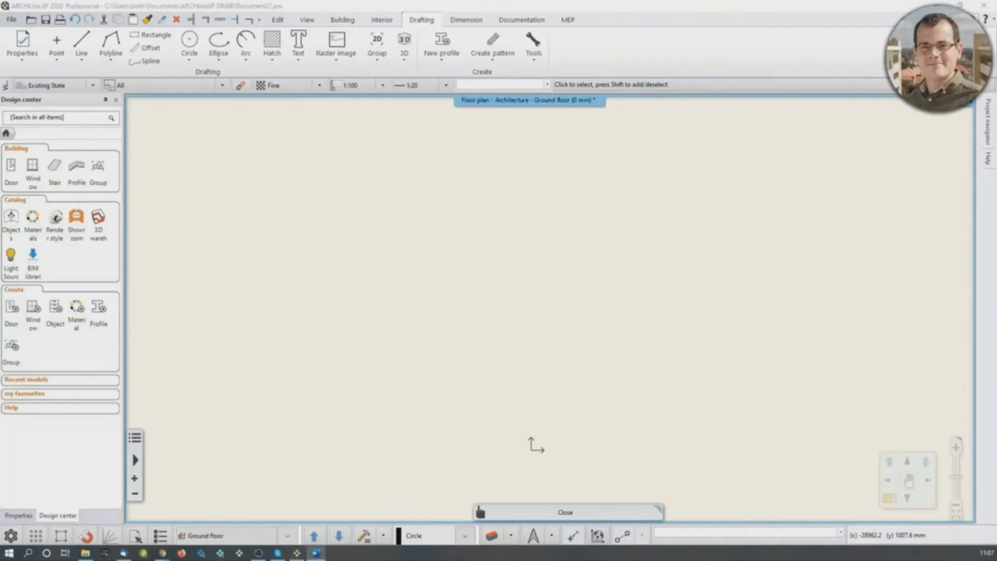
click(480, 512)
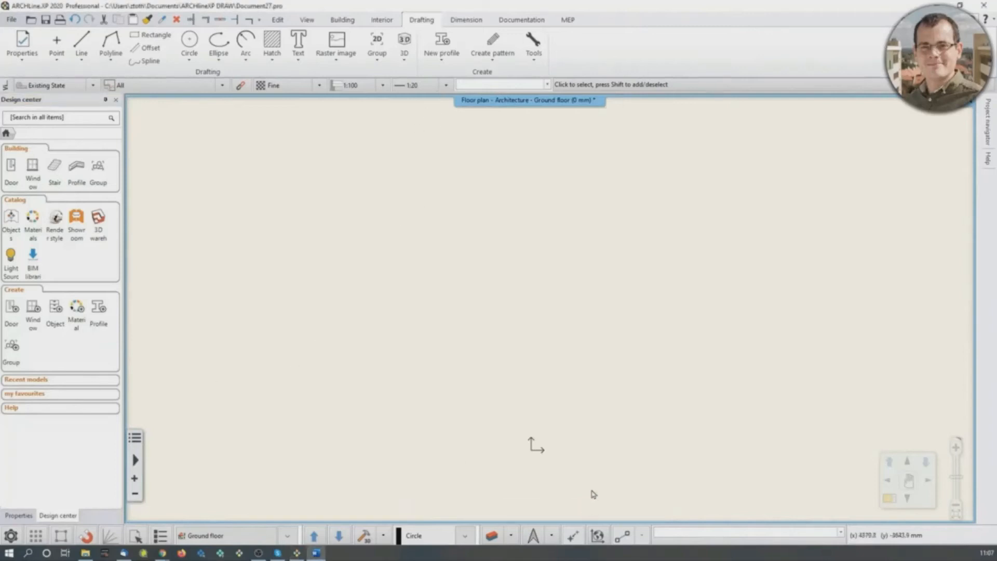
- Switch to the Word tutorial document, examine the dimensioned wall plan, and return to the empty floor plan
drag(0, 37, 413, 25)
scroll(406, 336, down, 5)
scroll(461, 179, up, 2)
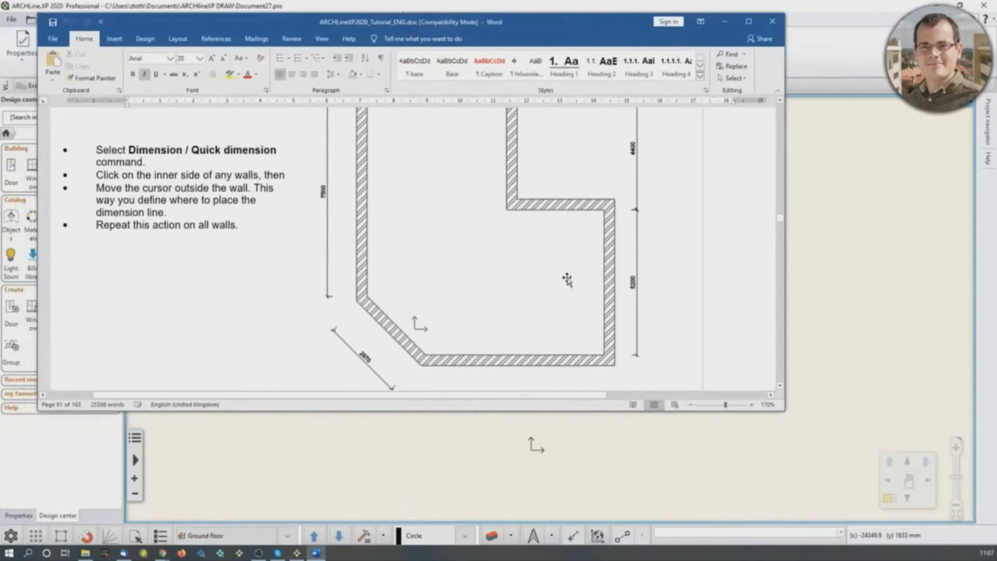
scroll(460, 180, up, 1)
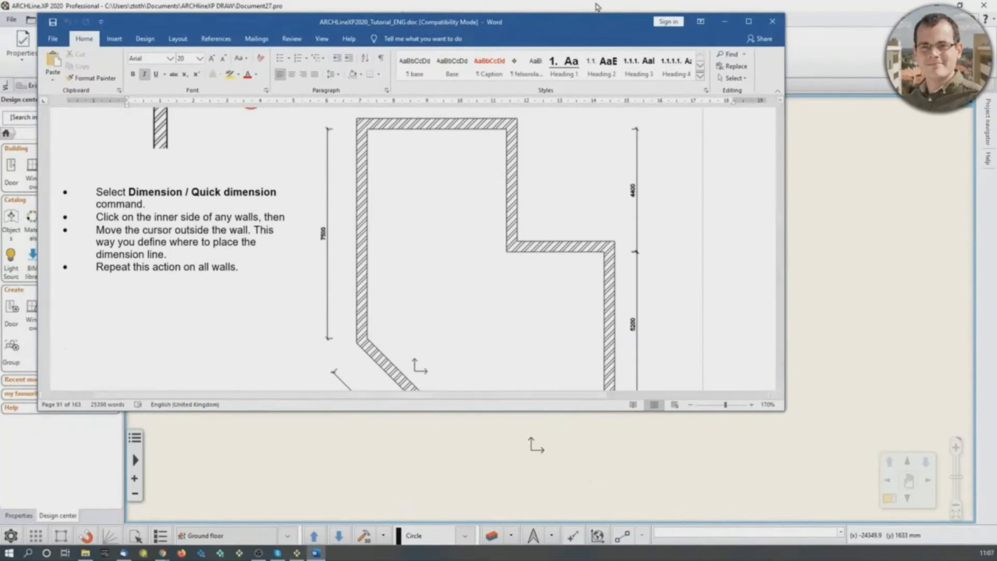
click(724, 21)
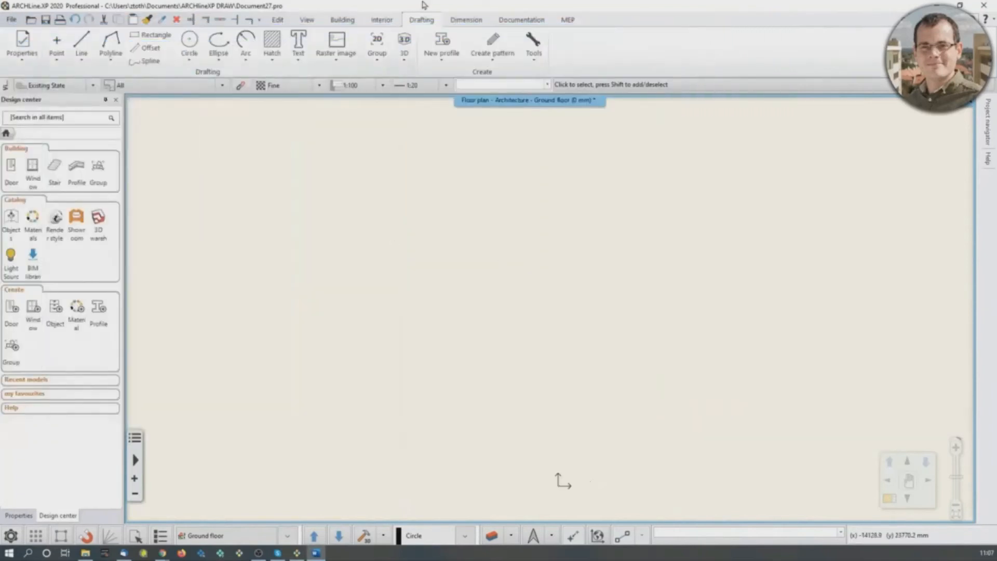
- Review the default properties of the 1 layered 38 wide wall and accept them unchanged
click(347, 21)
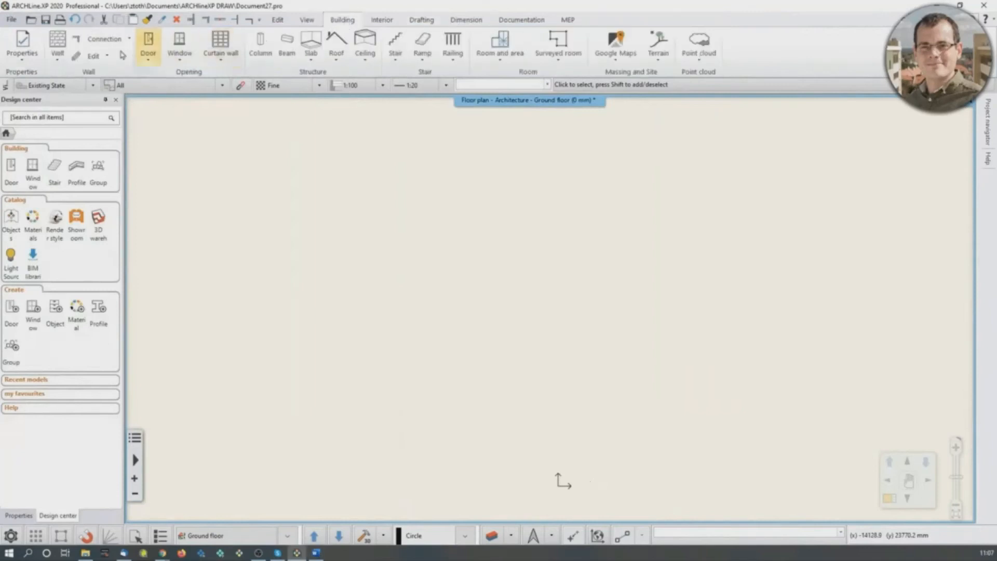
right_click(56, 44)
click(83, 48)
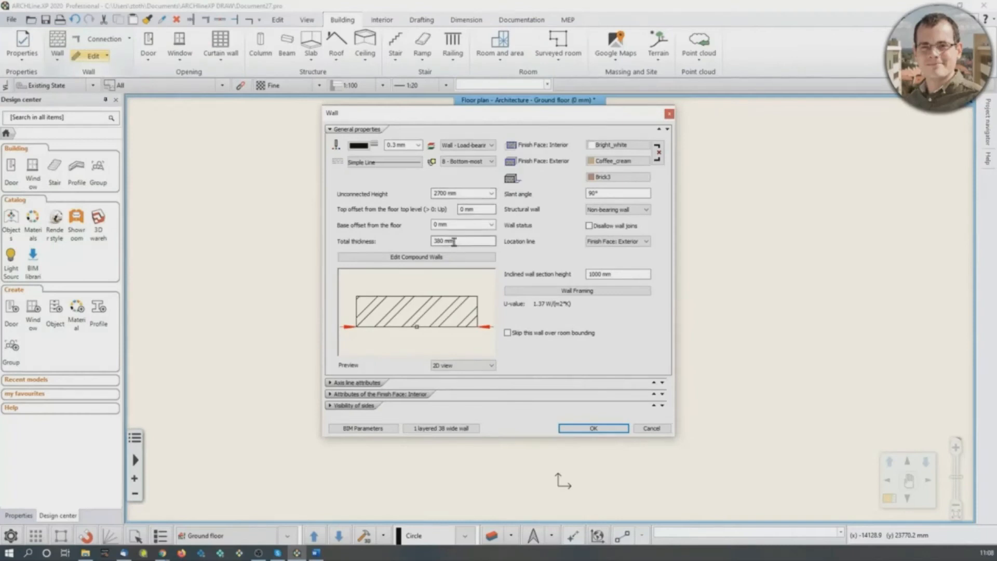
click(615, 429)
- Draw a vertical wall 7500 mm long, running upward from a point in the lower part of the floor plan
click(57, 42)
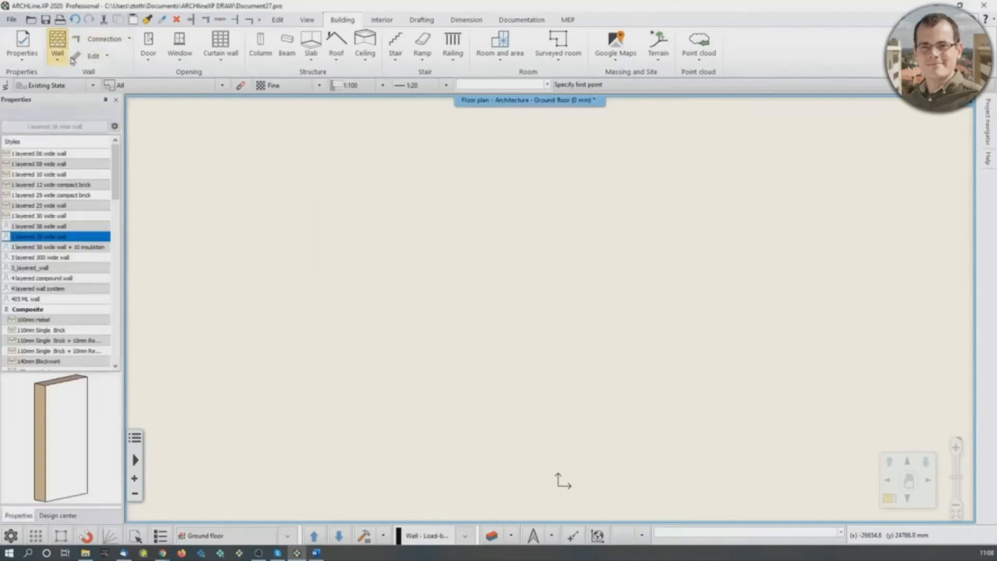
click(306, 433)
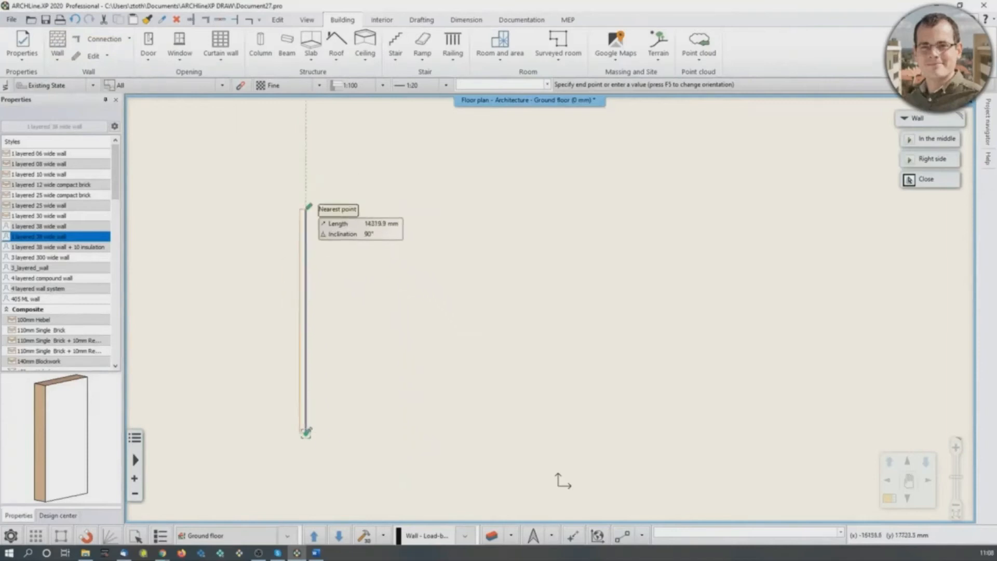
text(1500)
key(Return)
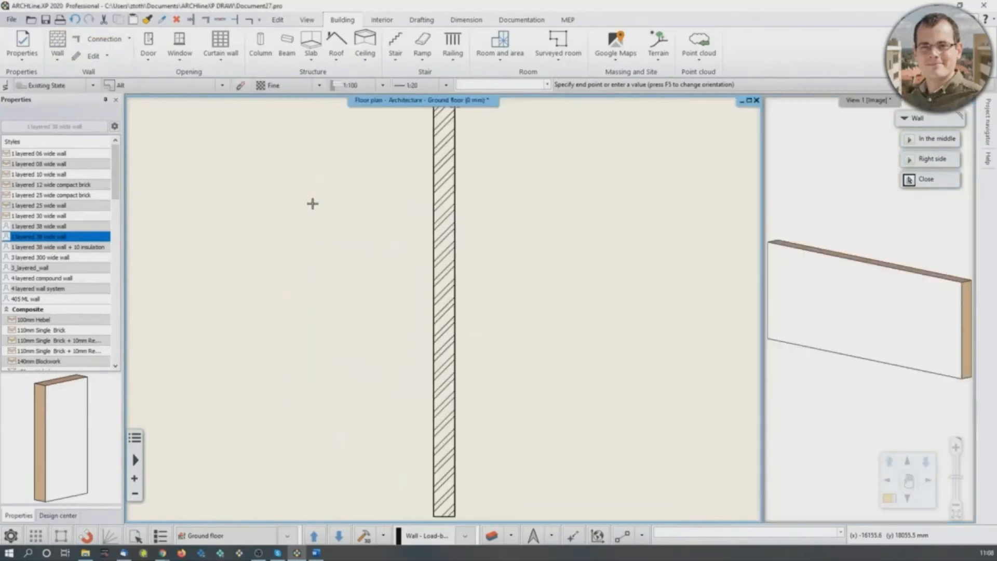
key(Escape)
key(Escape)
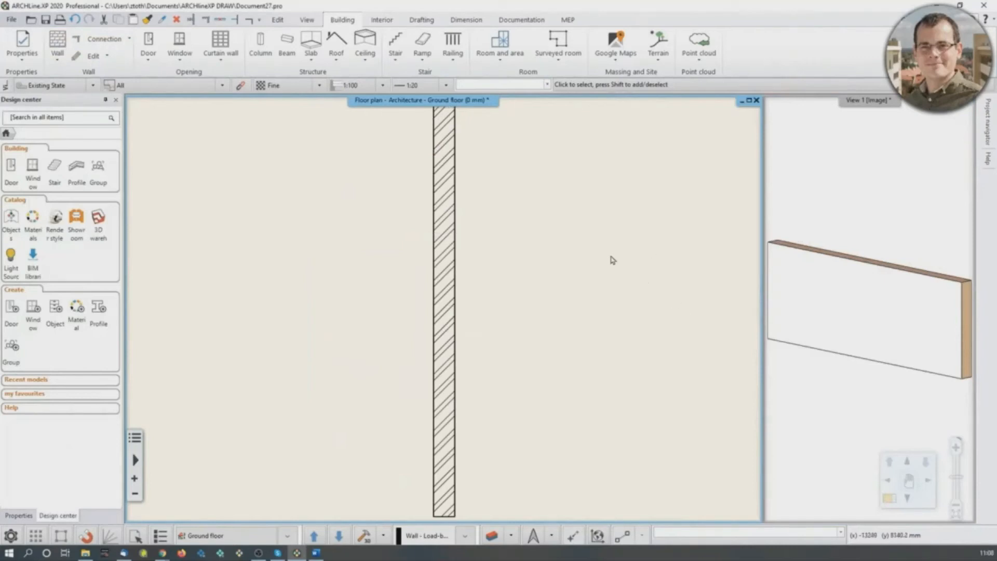
- Examine the wall in plan, magnify the 3D view and orbit around the wall, and restore the floor plan as the main view
scroll(525, 255, down, 1)
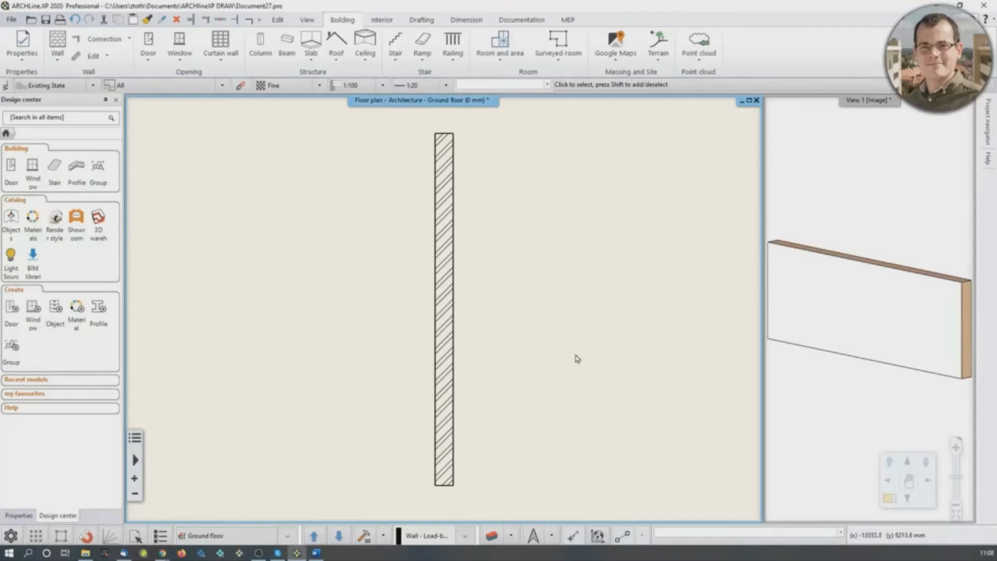
scroll(469, 331, up, 2)
scroll(413, 259, down, 2)
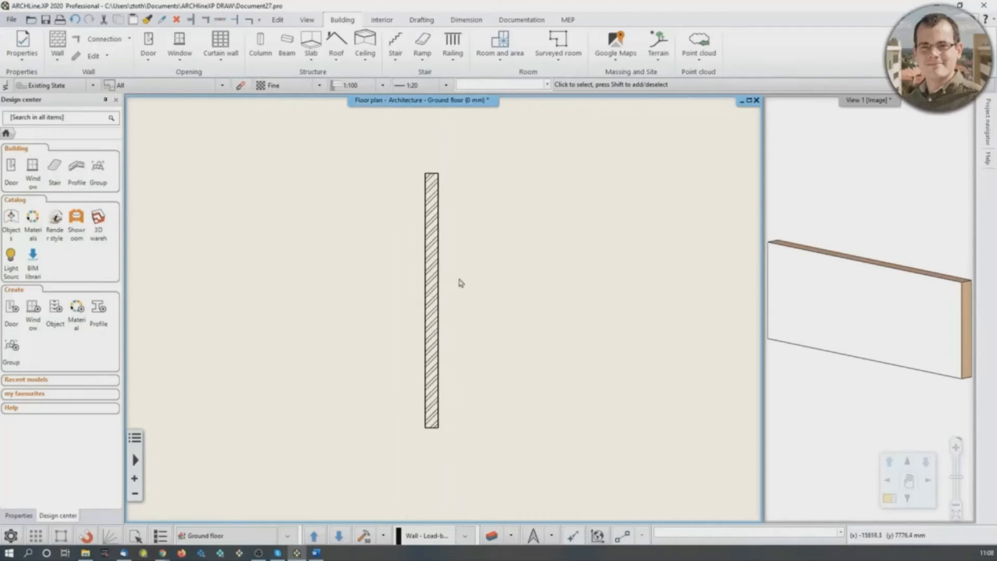
mouse_move(470, 274)
middle_down()
mouse_move(538, 251)
mouse_move(412, 293)
mouse_move(582, 308)
mouse_move(512, 255)
mouse_move(453, 294)
mouse_move(495, 272)
mouse_move(485, 273)
middle_up()
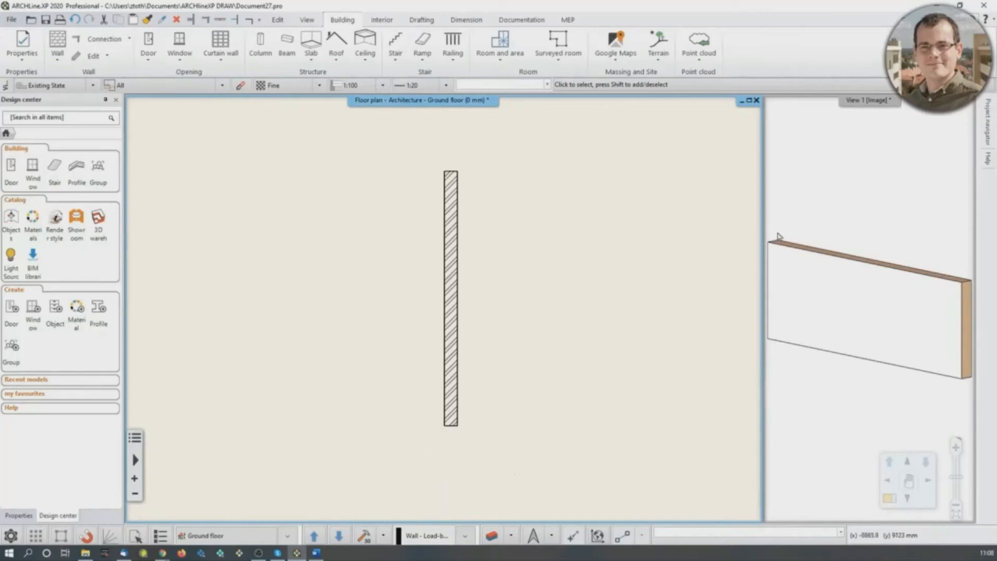
click(843, 193)
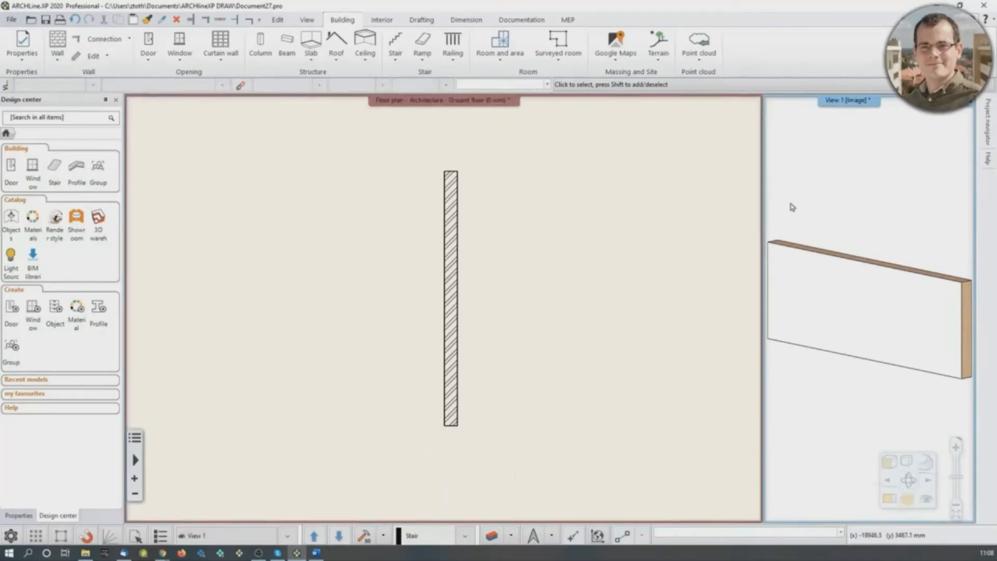
click(890, 501)
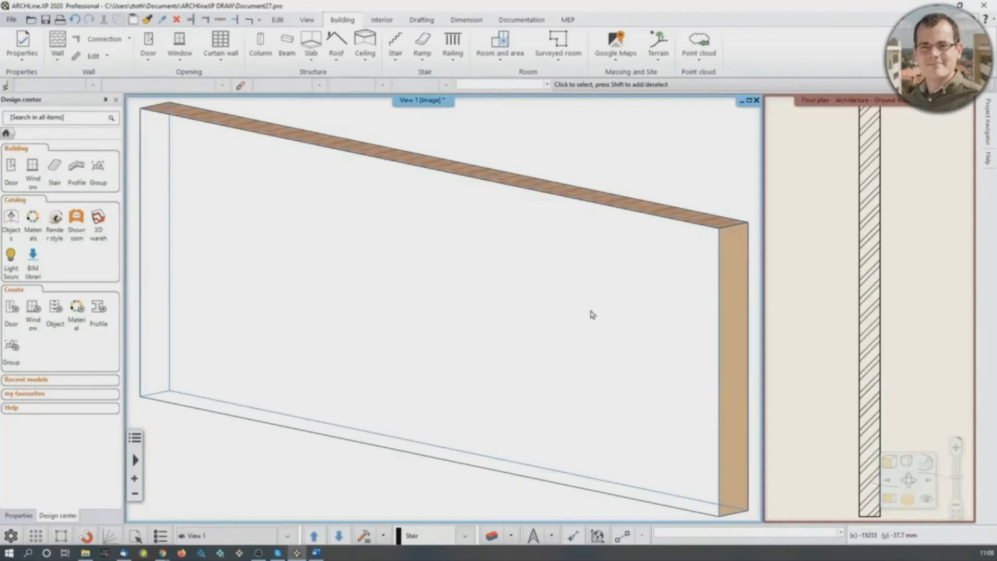
scroll(573, 306, down, 5)
scroll(474, 320, up, 4)
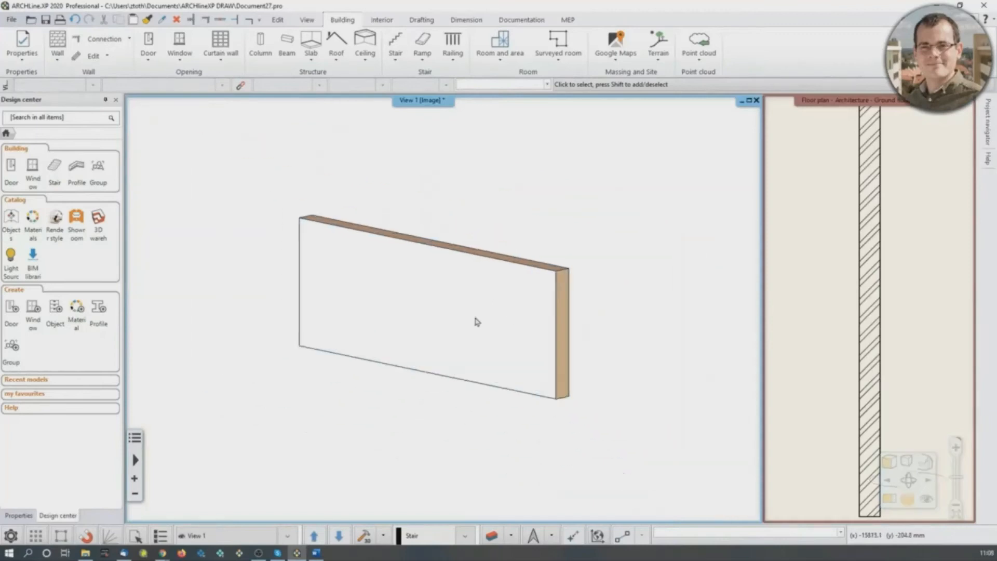
scroll(476, 322, down, 3)
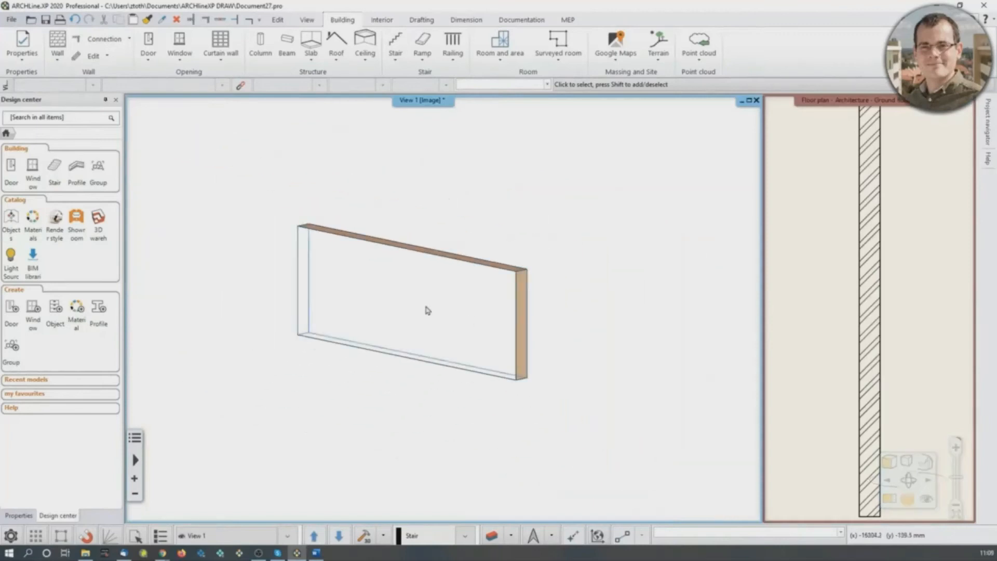
mouse_move(430, 298)
middle_down()
mouse_move(318, 319)
mouse_move(369, 329)
mouse_move(409, 315)
middle_up()
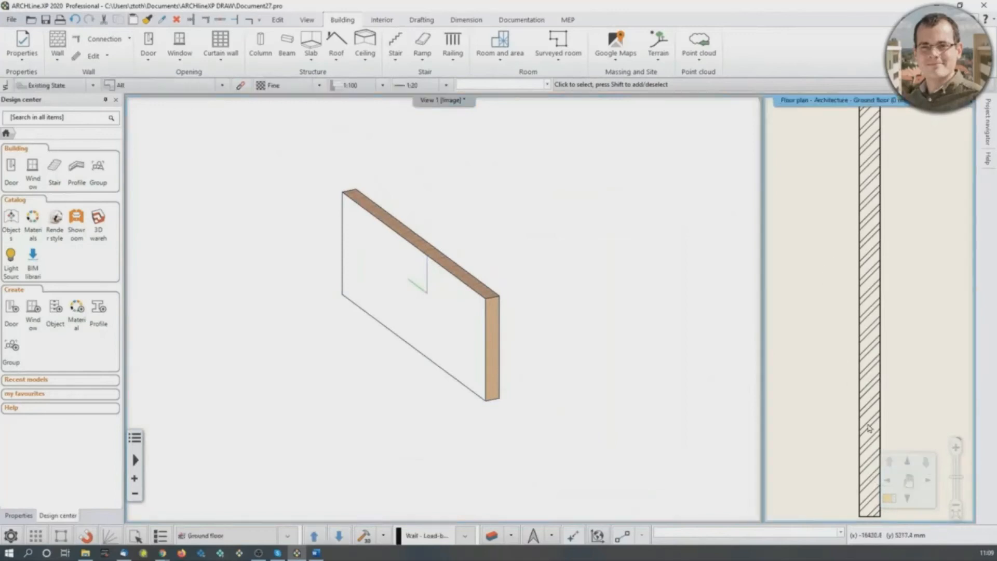
click(890, 499)
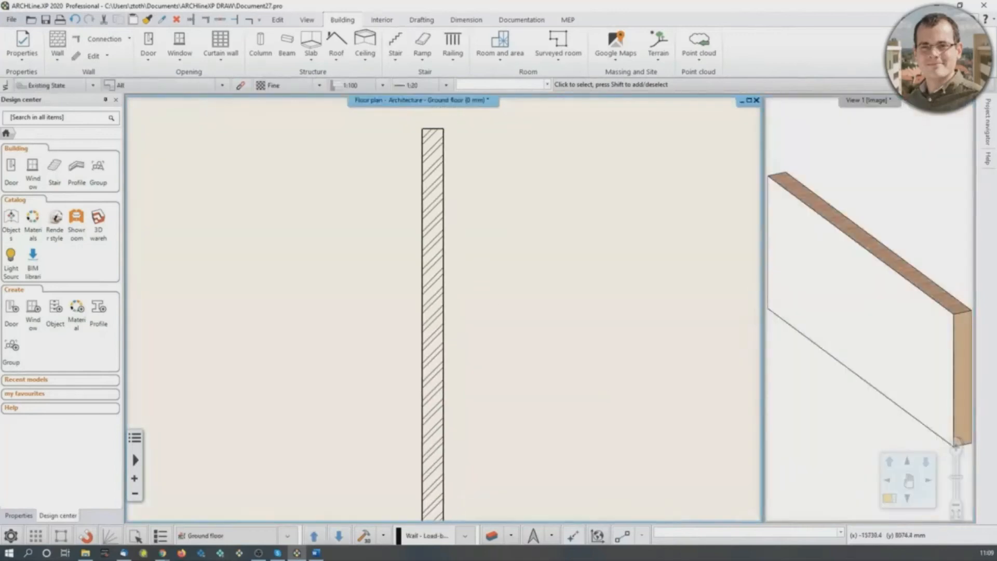
- Draw a 5000 mm horizontal wall to the right from the inner corner at the vertical wall's upper end
scroll(910, 266, down, 5)
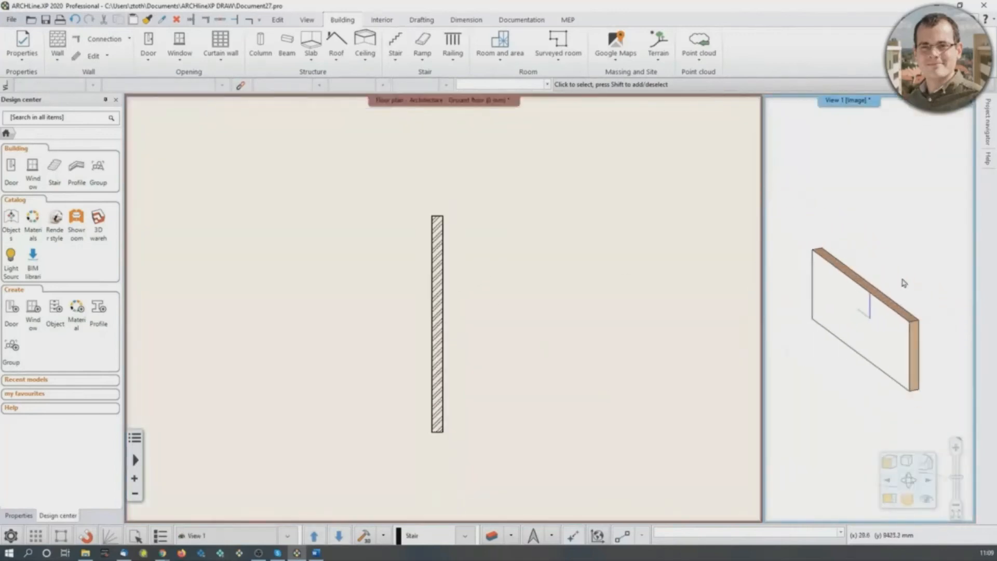
middle_drag(478, 285, 462, 279)
click(57, 42)
click(426, 211)
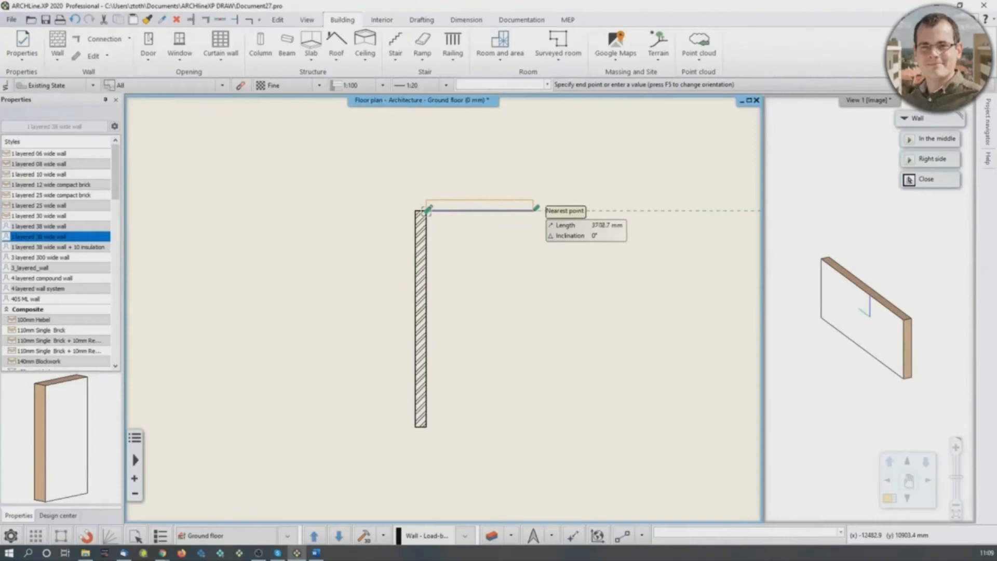
key(Escape)
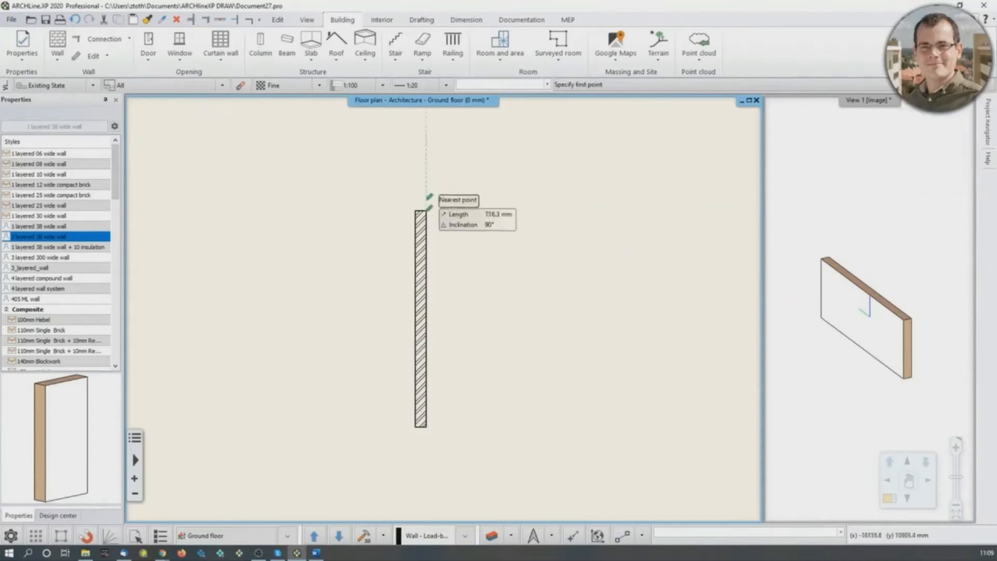
click(427, 210)
text(5000)
key(Return)
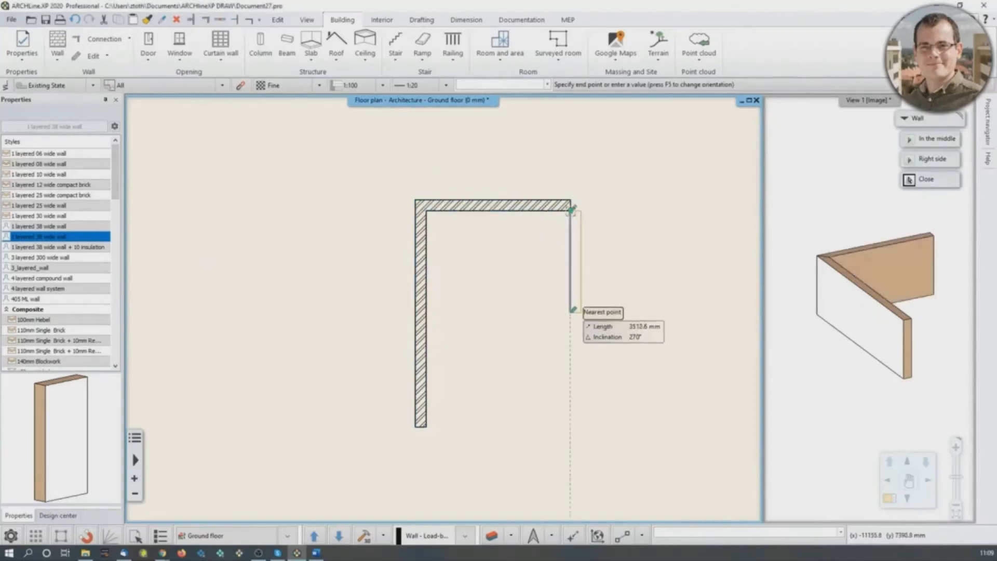
- Draw a 4400 mm wall down from the end of the upper wall, followed by a 3500 mm wall to the right
text(4)
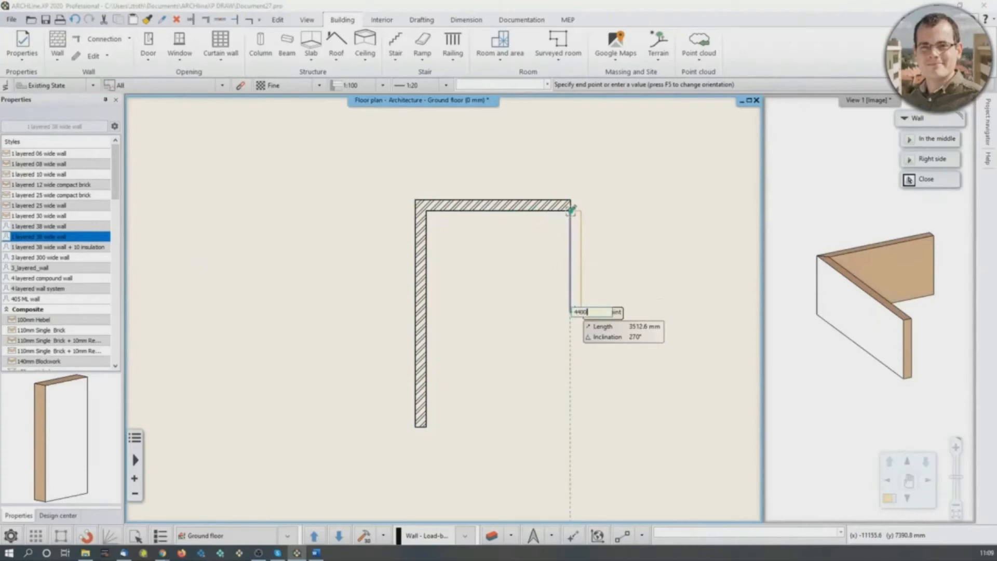
text(400)
key(Return)
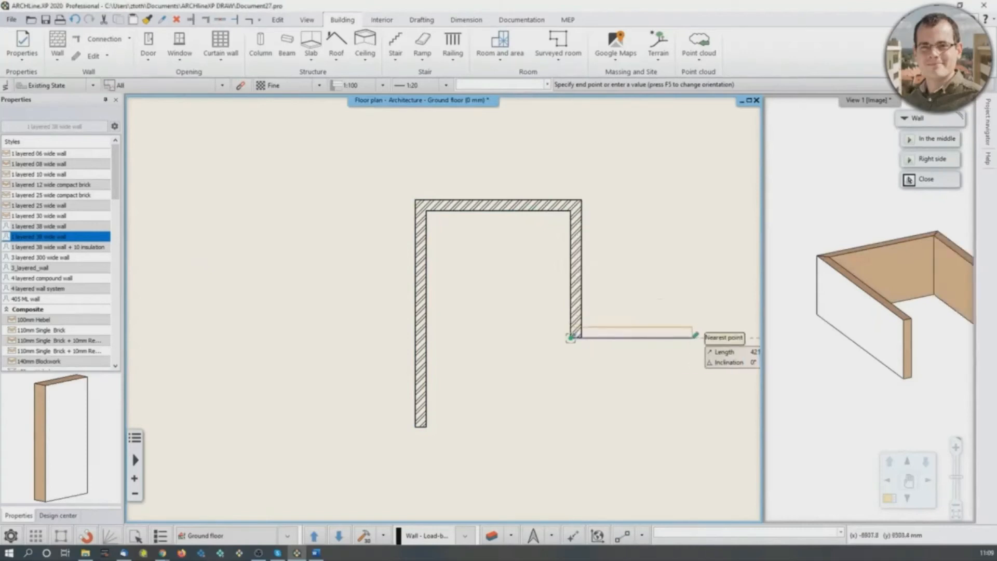
text(4)
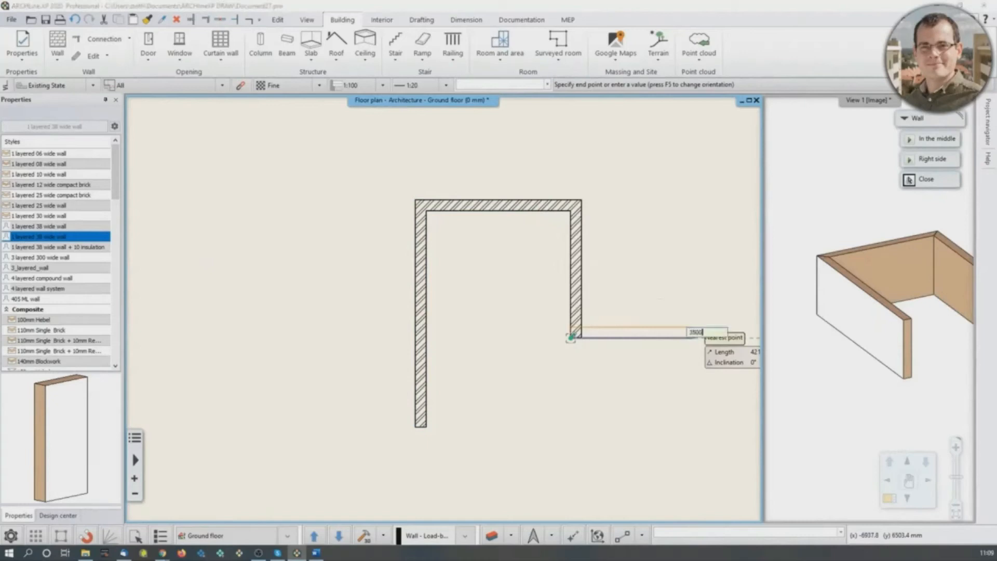
key(Return)
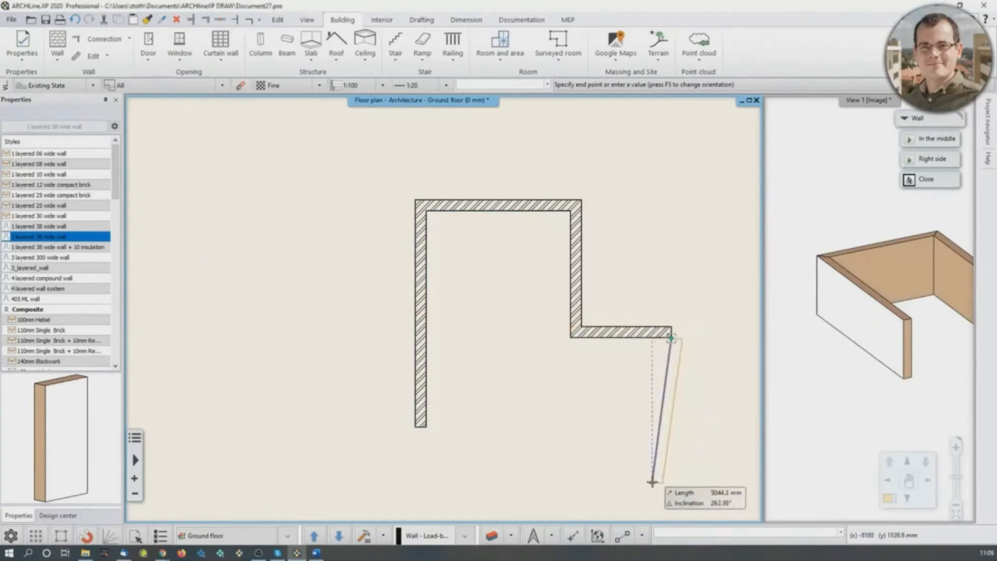
- Continue the outline with a 5200 mm wall straight down and a 6400 mm wall to the left along the bottom
text(3)
text(200)
key(Return)
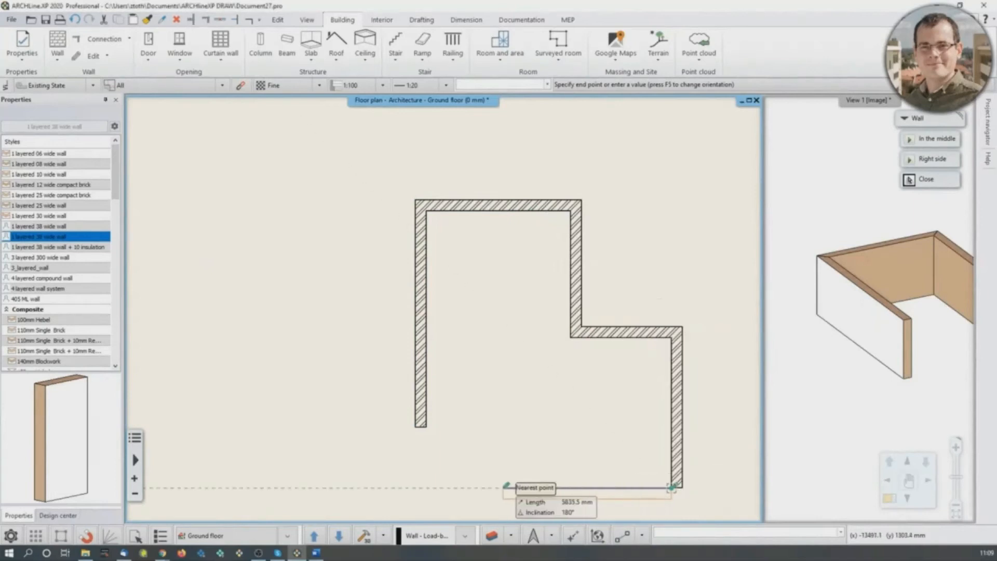
text(8)
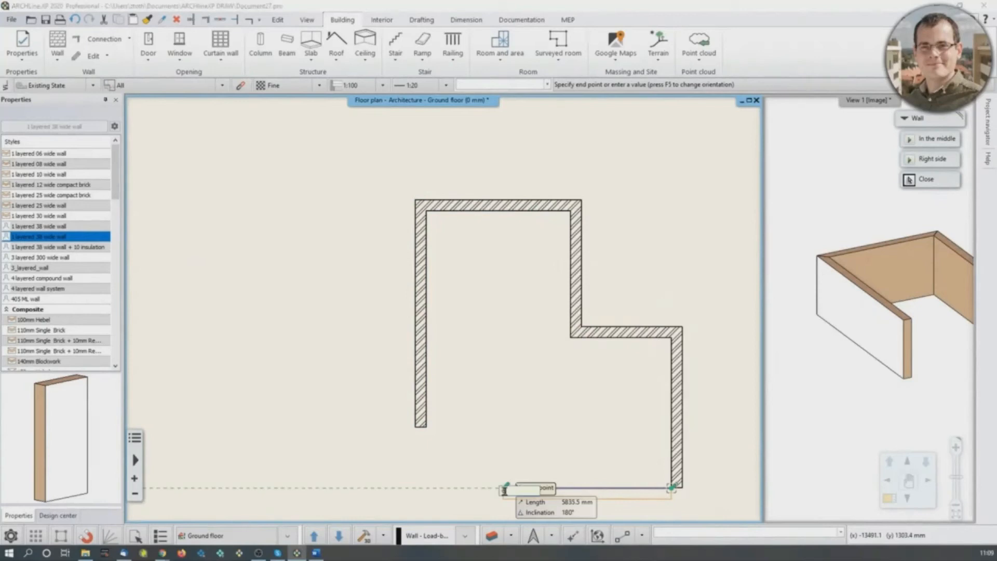
text(400)
key(Return)
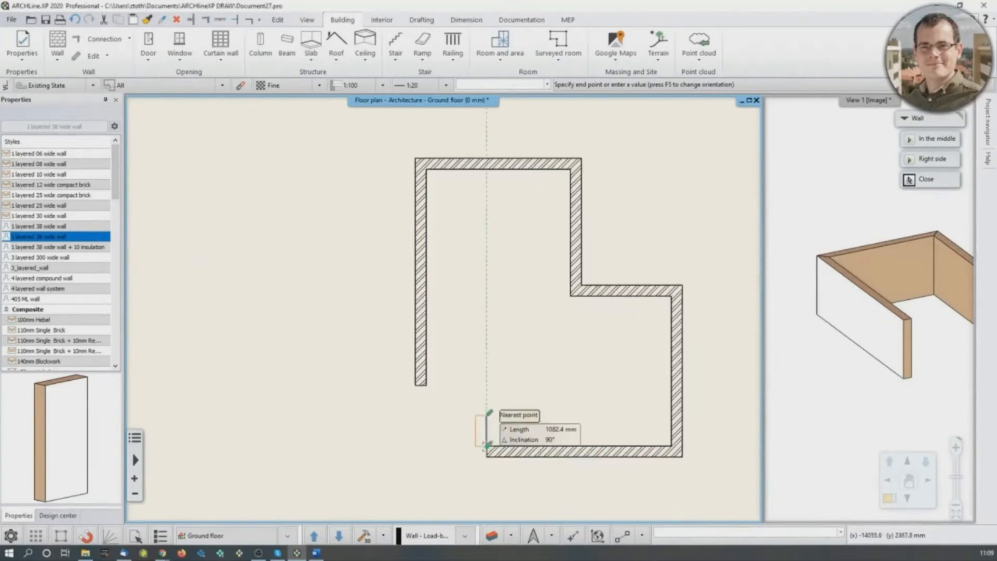
- Close the outline with a diagonal wall ending at the inner lower endpoint of the left vertical wall, and finish the wall chain
scroll(484, 448, up, 3)
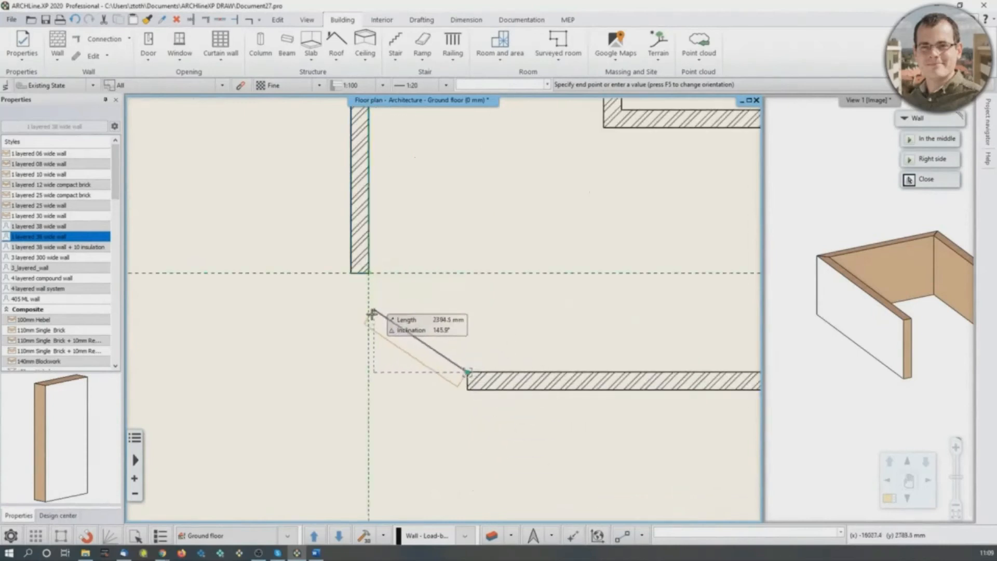
click(368, 272)
key(Escape)
key(Escape)
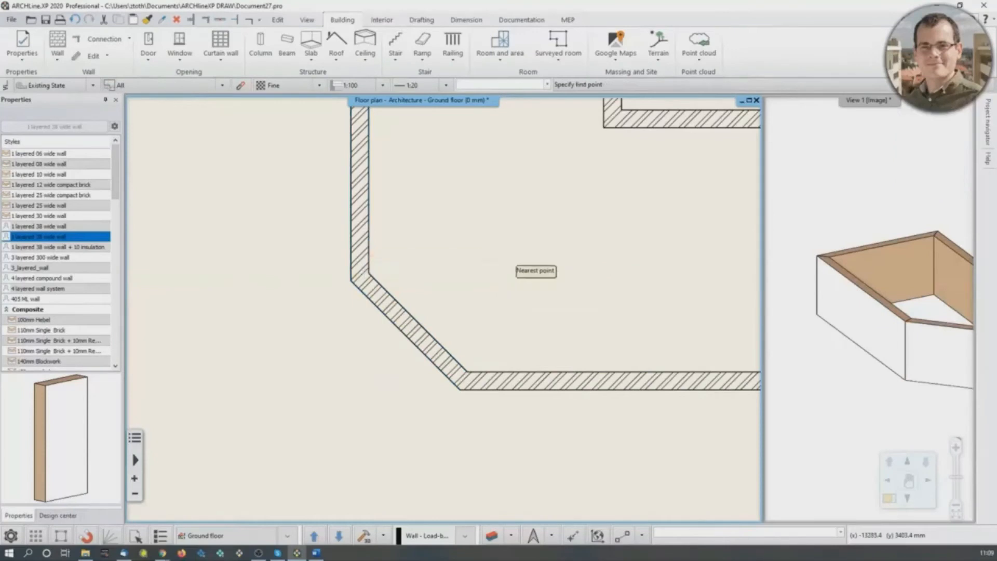
- Select all walls of the building in the floor plan and change their exterior finish face material to Bright_white
click(938, 301)
scroll(935, 306, down, 2)
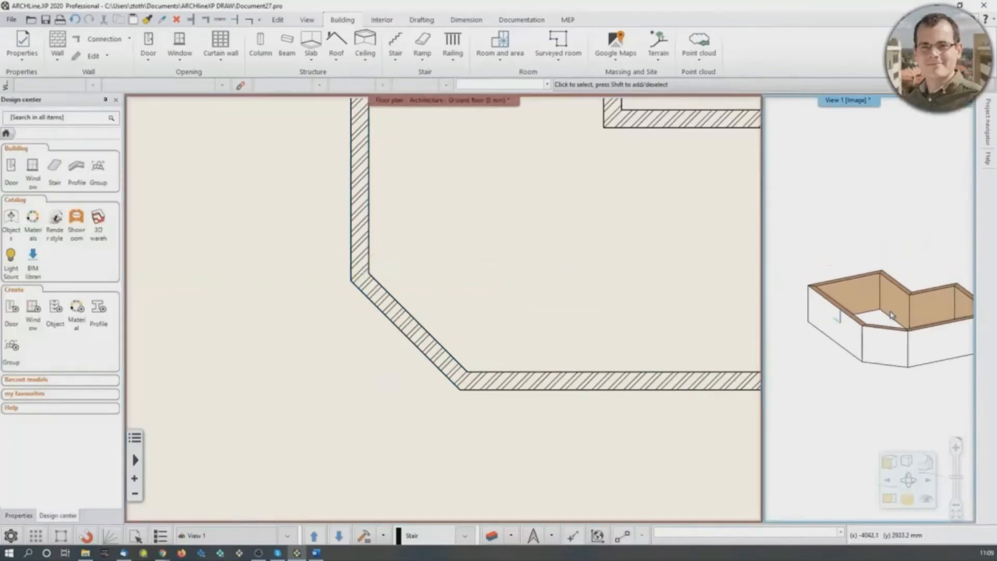
drag(932, 313, 918, 366)
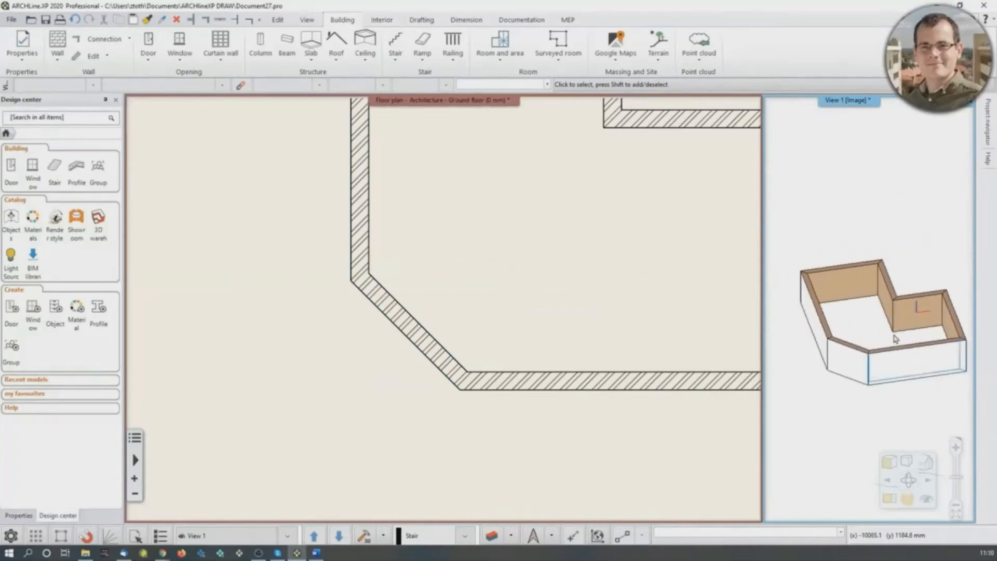
middle_drag(640, 335, 538, 399)
scroll(552, 383, down, 3)
click(254, 115)
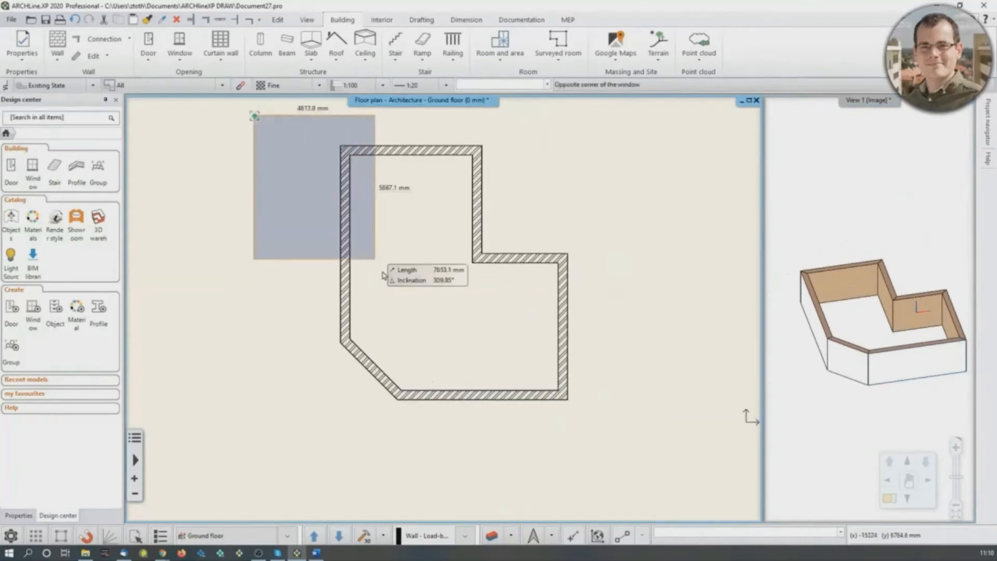
click(623, 448)
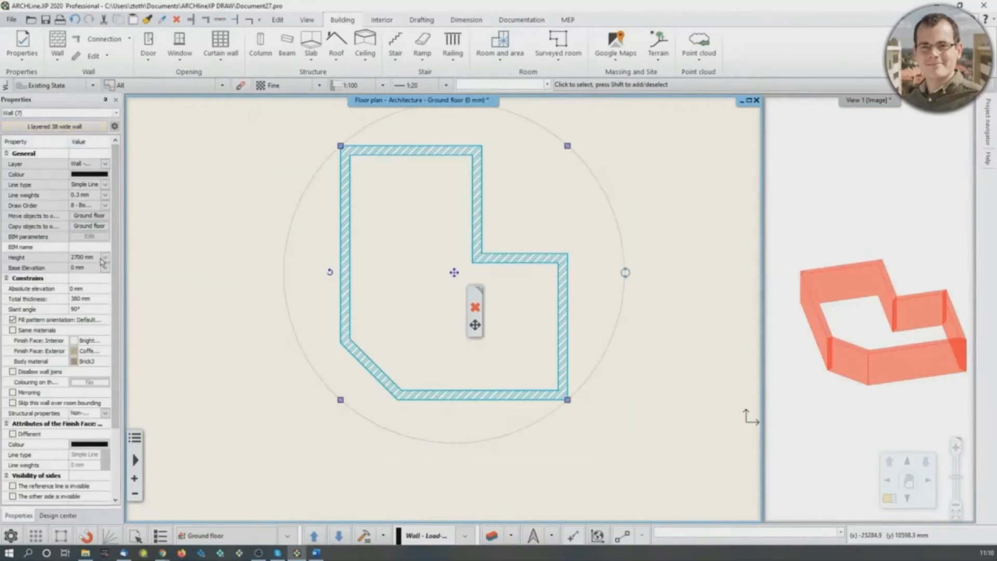
click(75, 353)
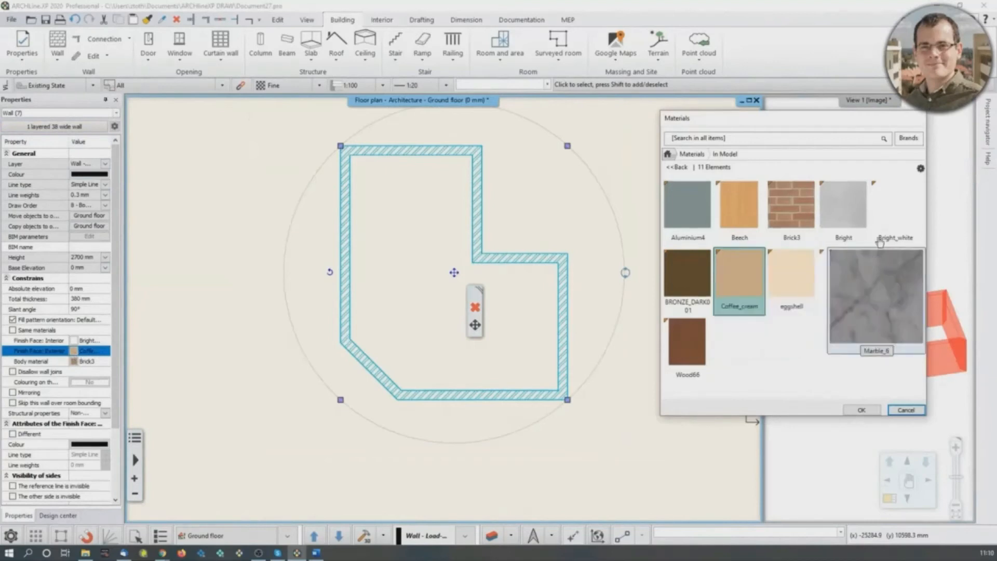
click(901, 204)
click(861, 410)
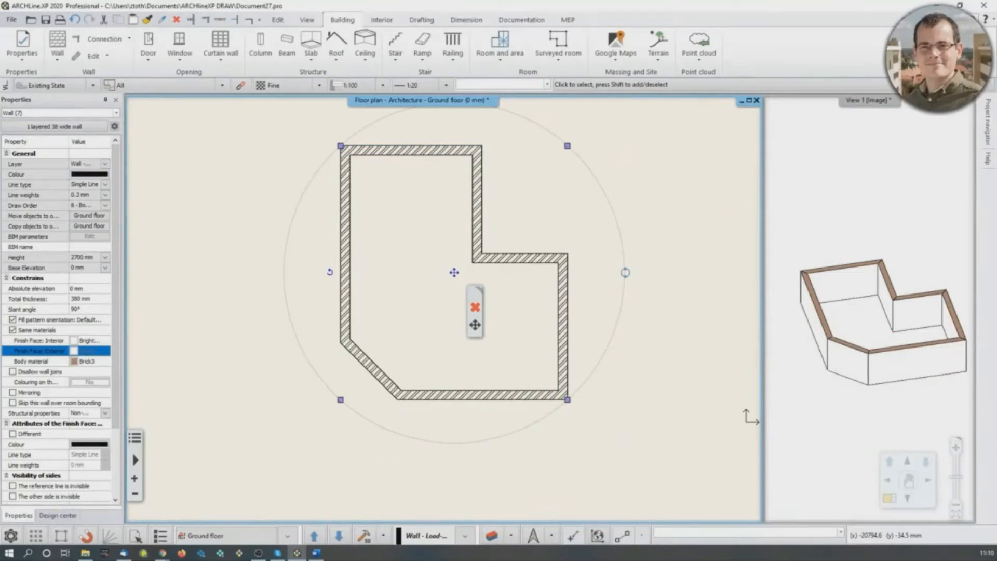
middle_drag(532, 350, 543, 381)
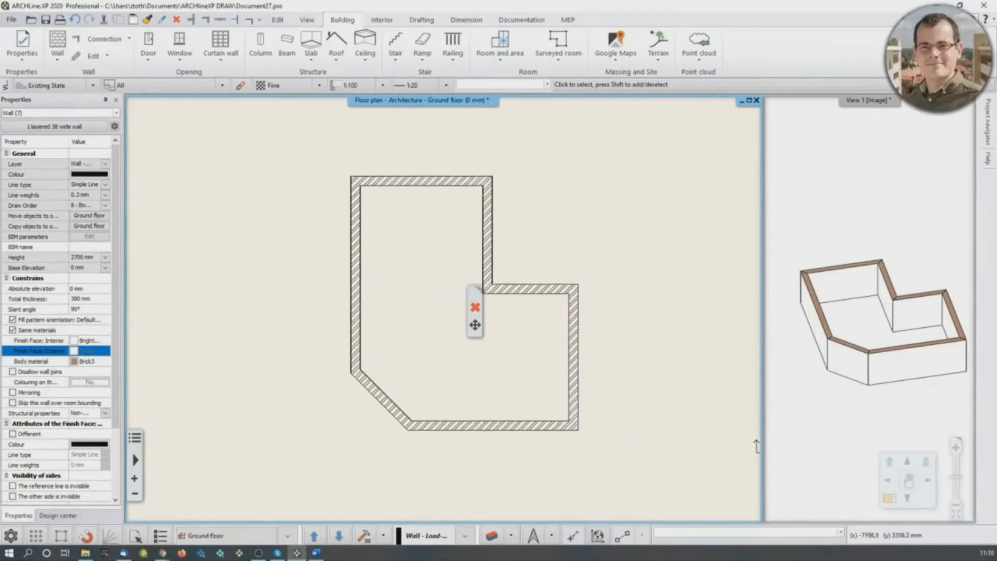
click(683, 250)
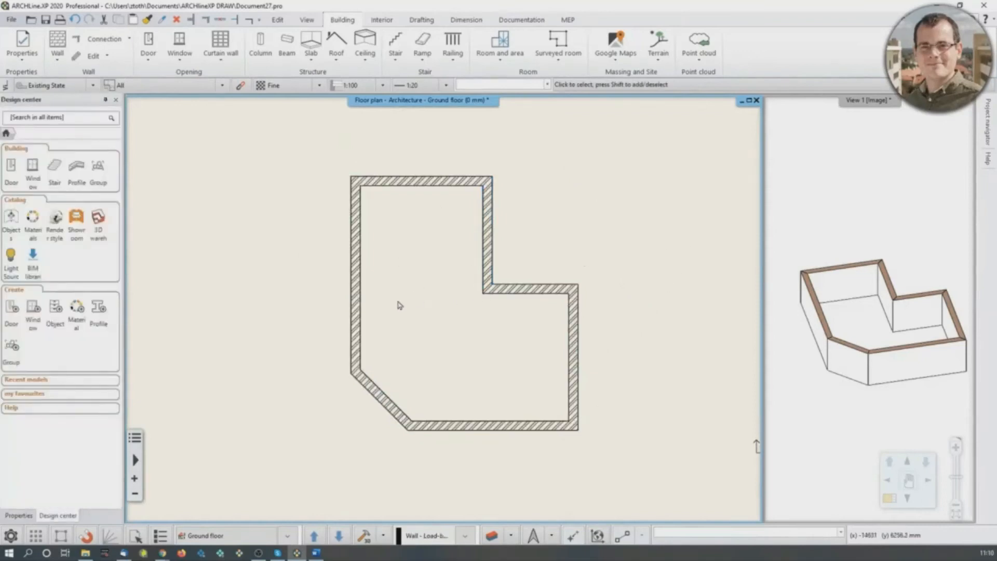
- Set the wall defaults to a total thickness of 100 mm, with the exterior finish linked to the interior Bright_white material
click(52, 46)
click(78, 43)
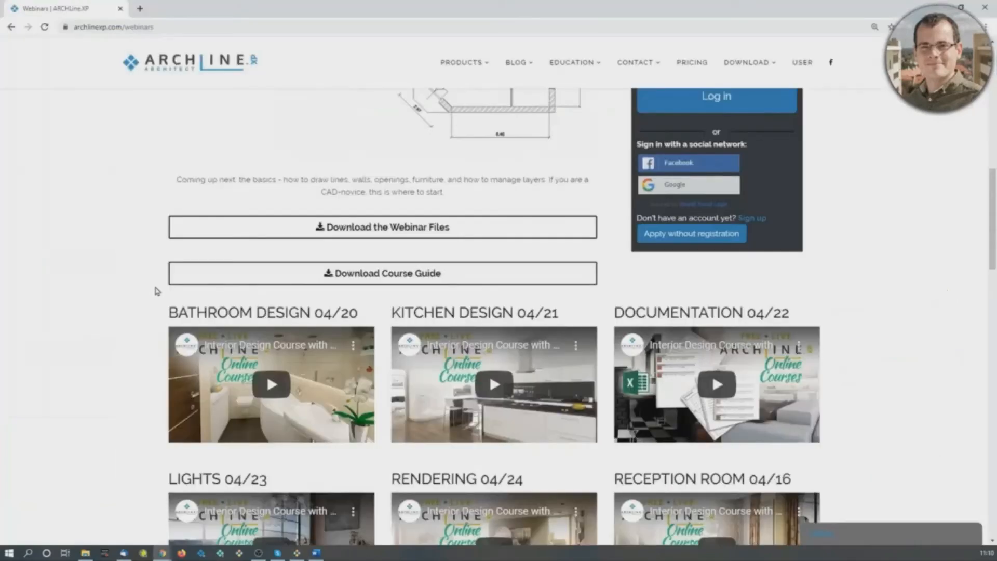
click(297, 554)
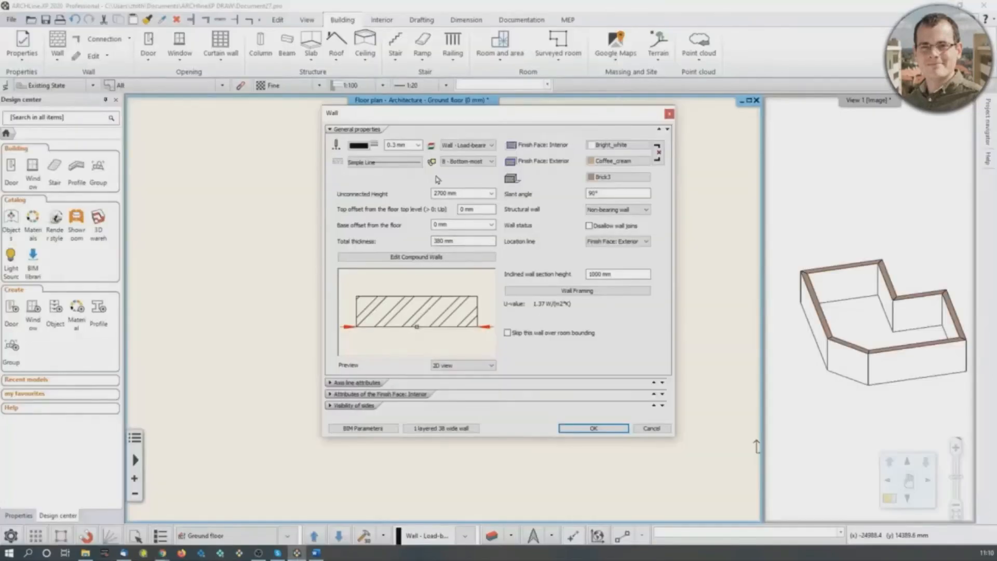
text(100)
click(658, 154)
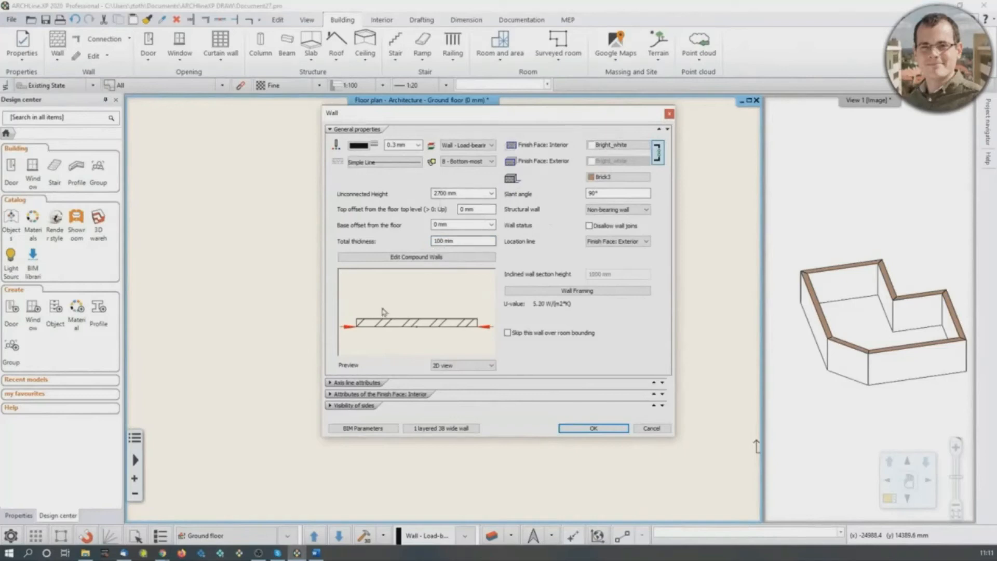
click(592, 428)
- Draw a horizontal partition from the outline's inward corner to the left wall's inner face, with the reference line on the right side
scroll(485, 309, up, 2)
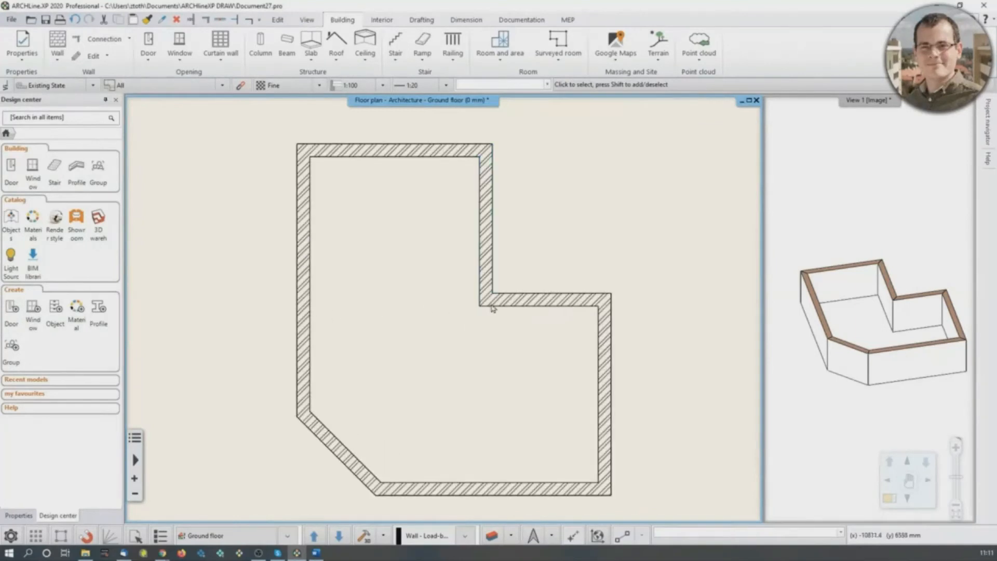
click(61, 45)
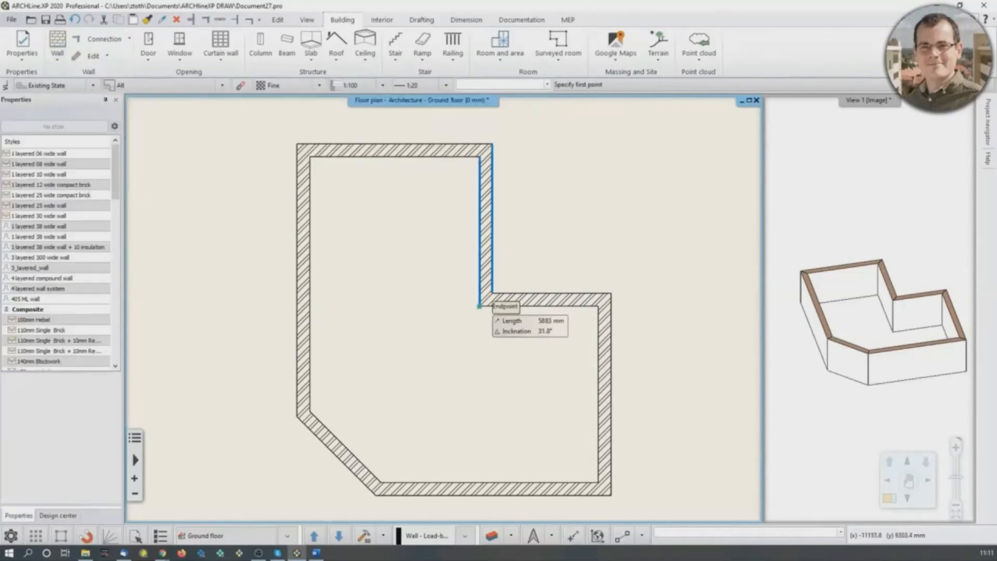
click(479, 306)
scroll(457, 304, up, 3)
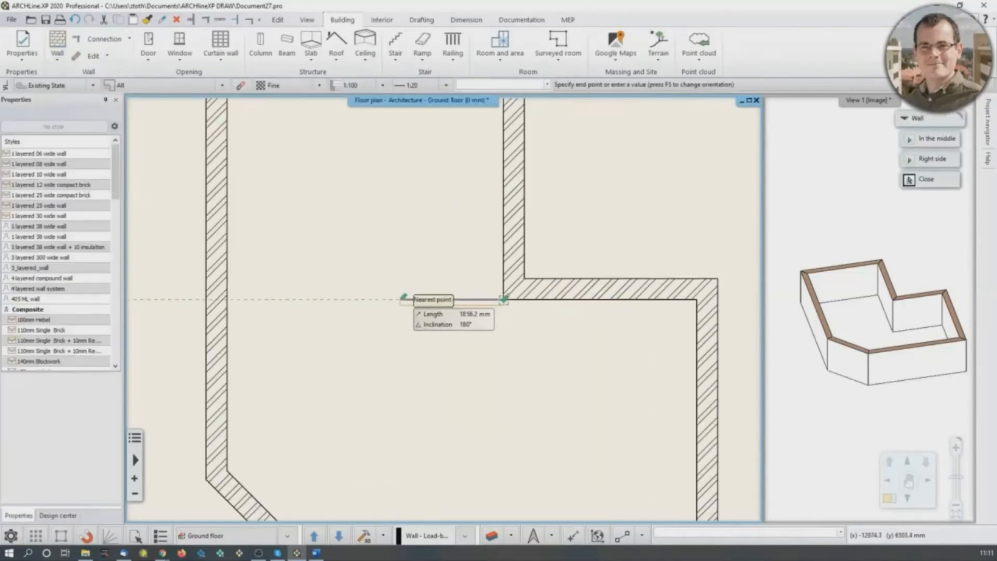
scroll(415, 301, up, 5)
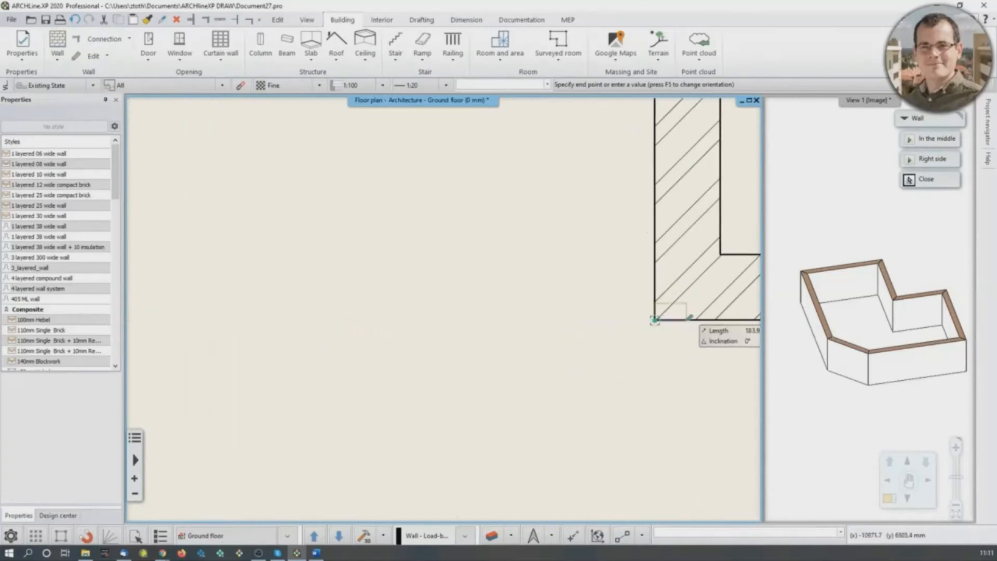
scroll(387, 318, down, 1)
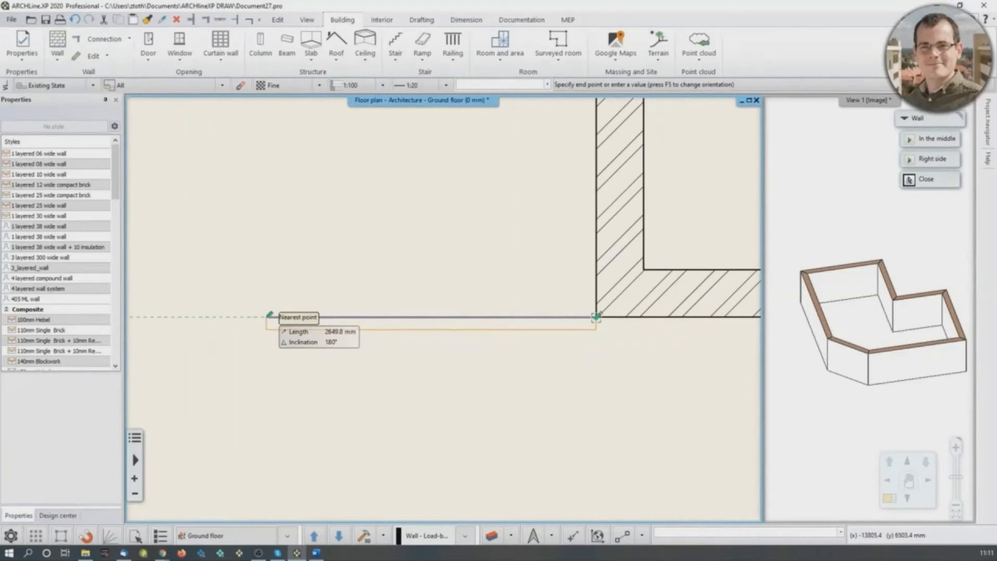
click(927, 165)
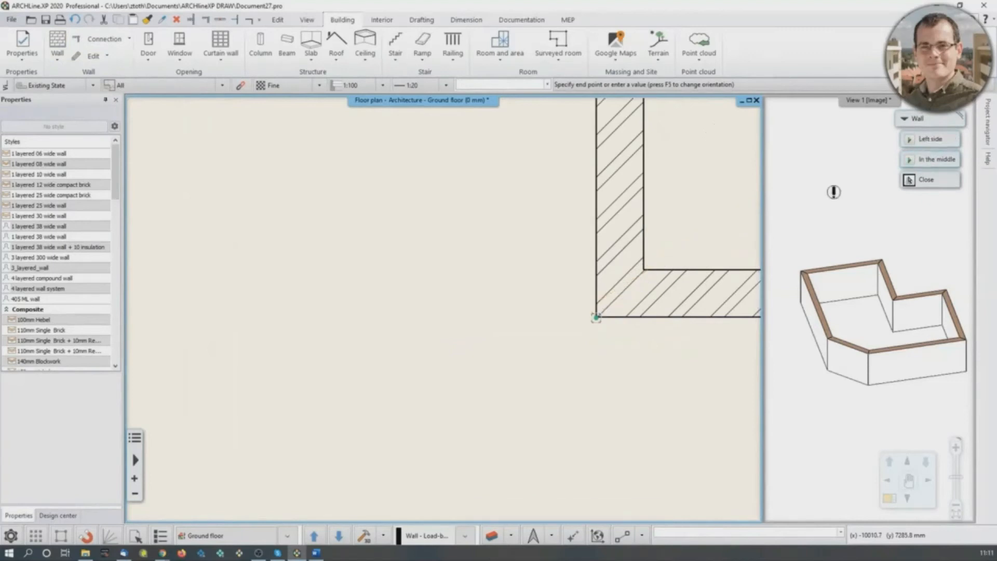
key(F5)
key(F5)
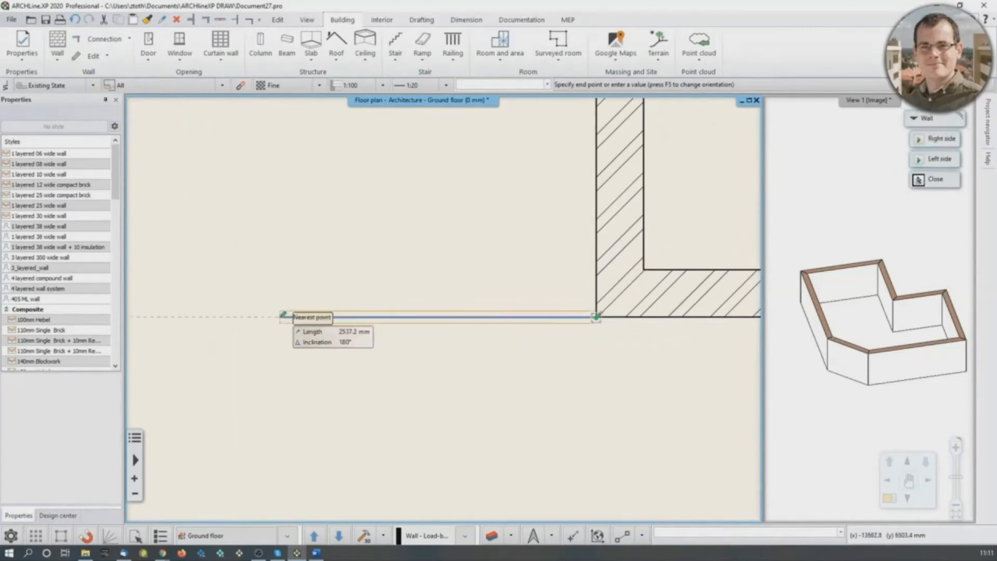
key(F5)
scroll(460, 312, down, 2)
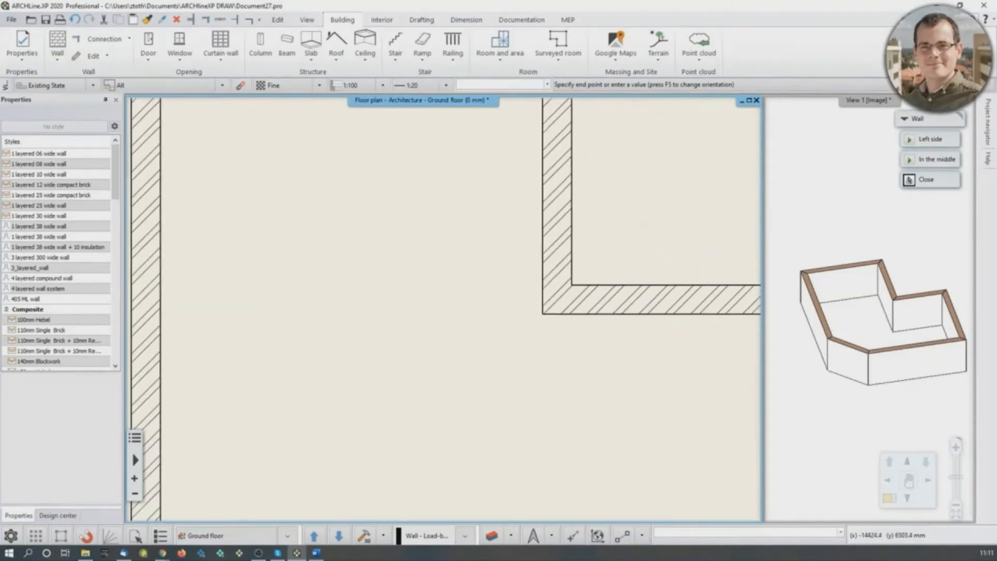
click(232, 312)
key(Return)
key(Escape)
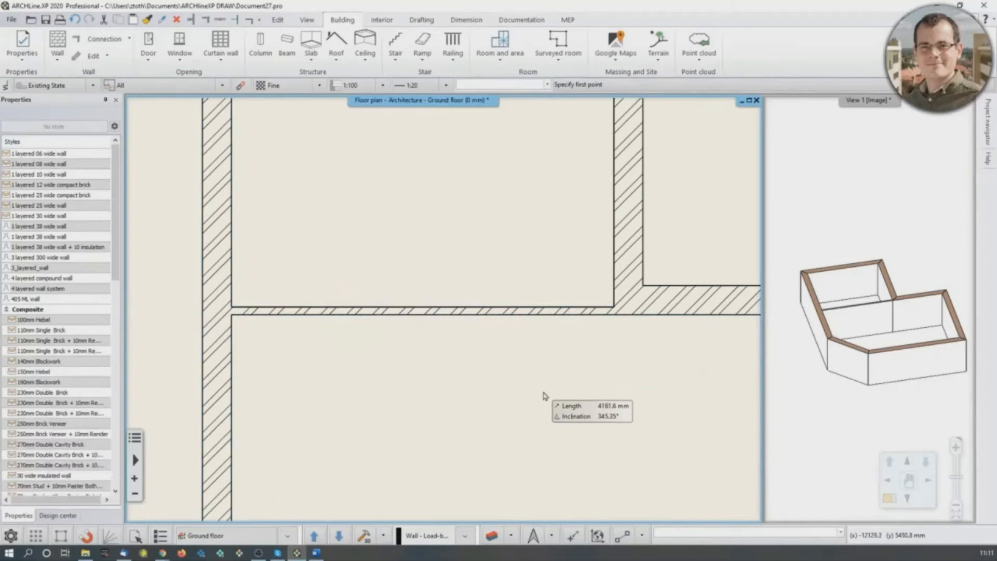
- Start a partition on the lower room's upper inner face, 2400 mm left of its upper-right inner corner, using a reference point
scroll(619, 391, down, 3)
middle_drag(618, 391, 585, 336)
scroll(585, 336, down, 1)
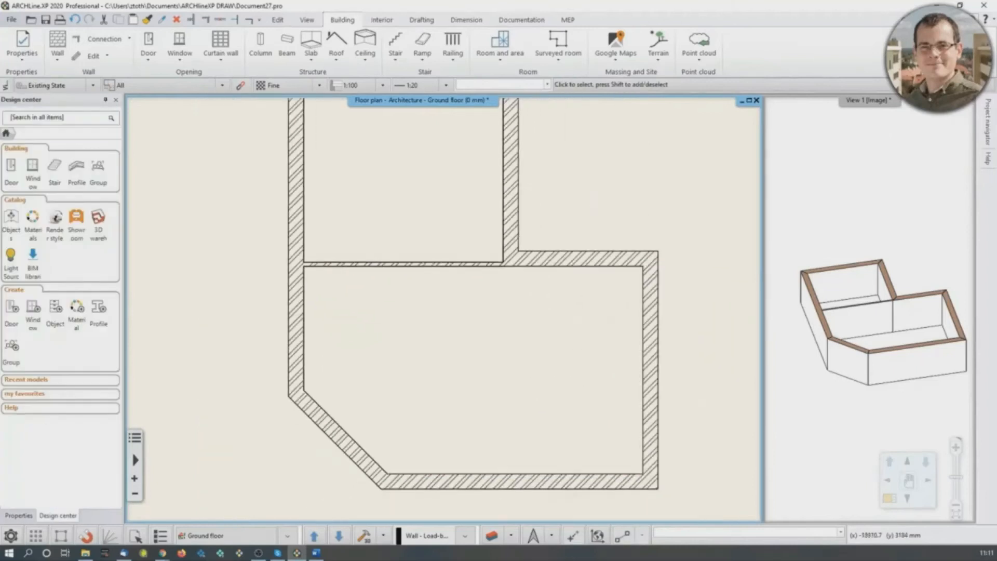
key(alt+Tab)
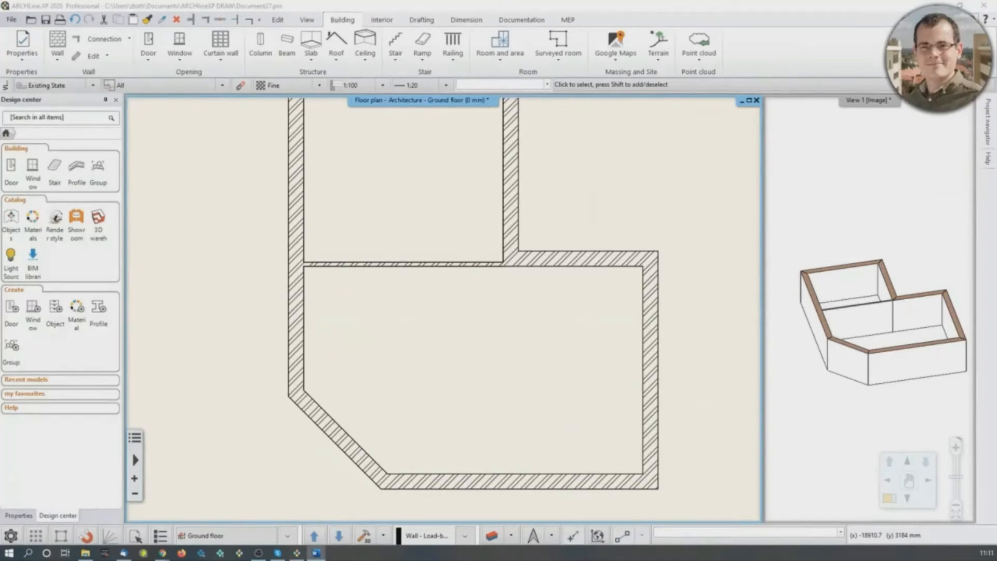
click(636, 373)
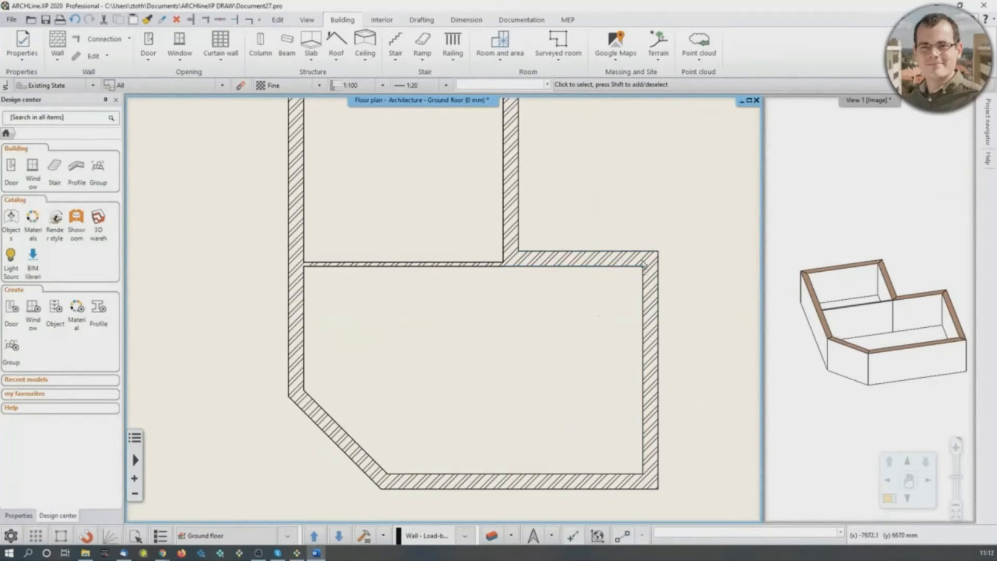
click(57, 44)
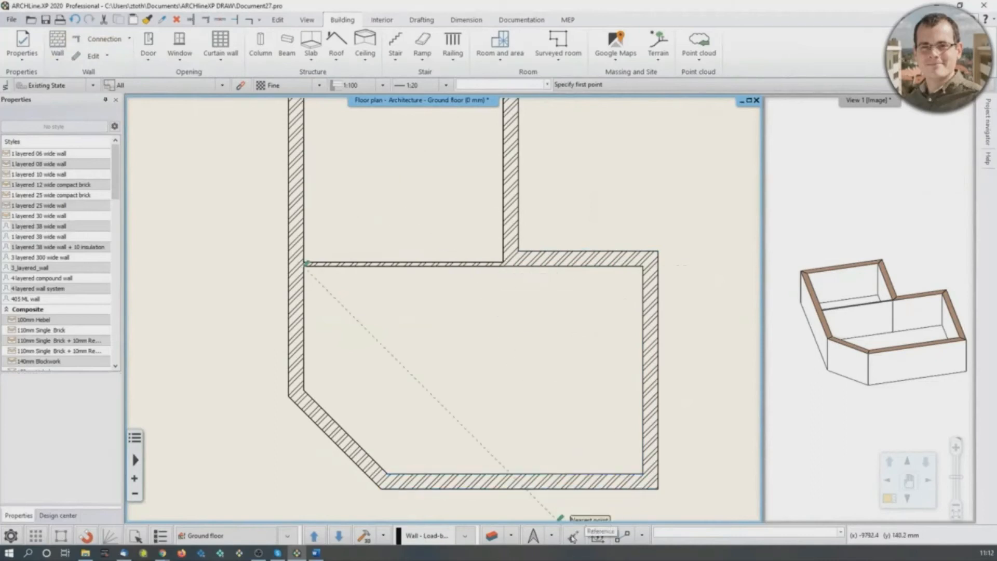
click(573, 537)
scroll(601, 314, up, 2)
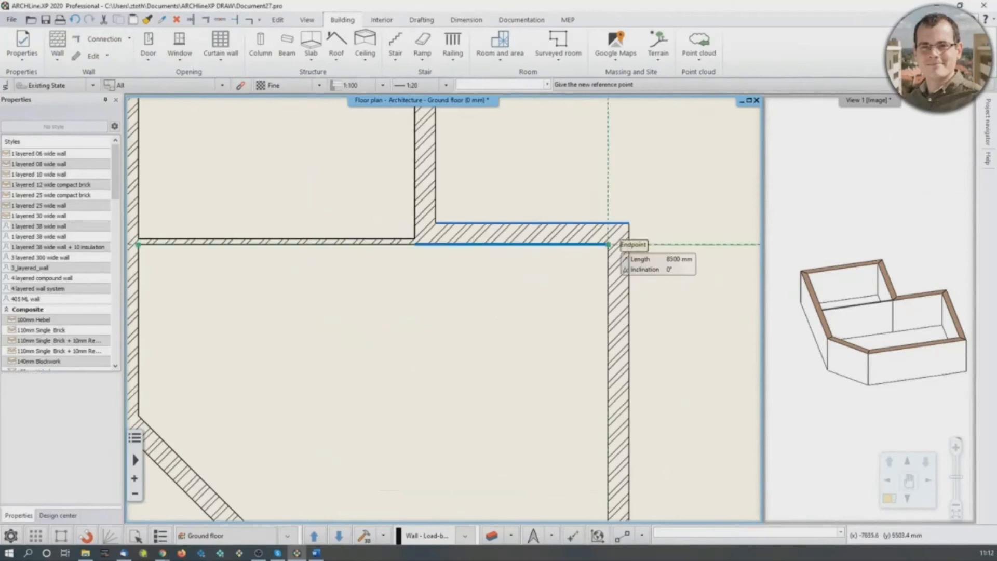
click(608, 244)
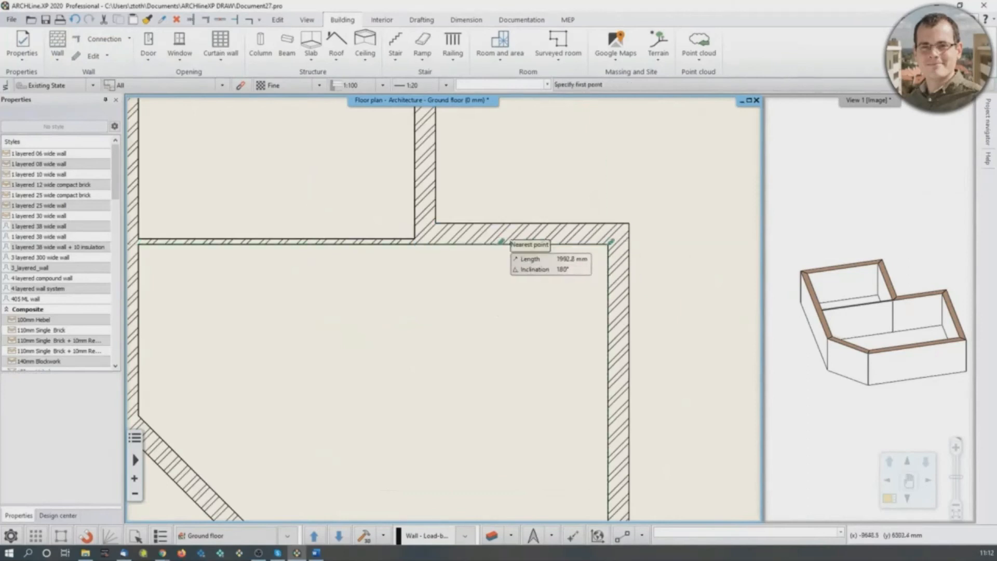
text(2400)
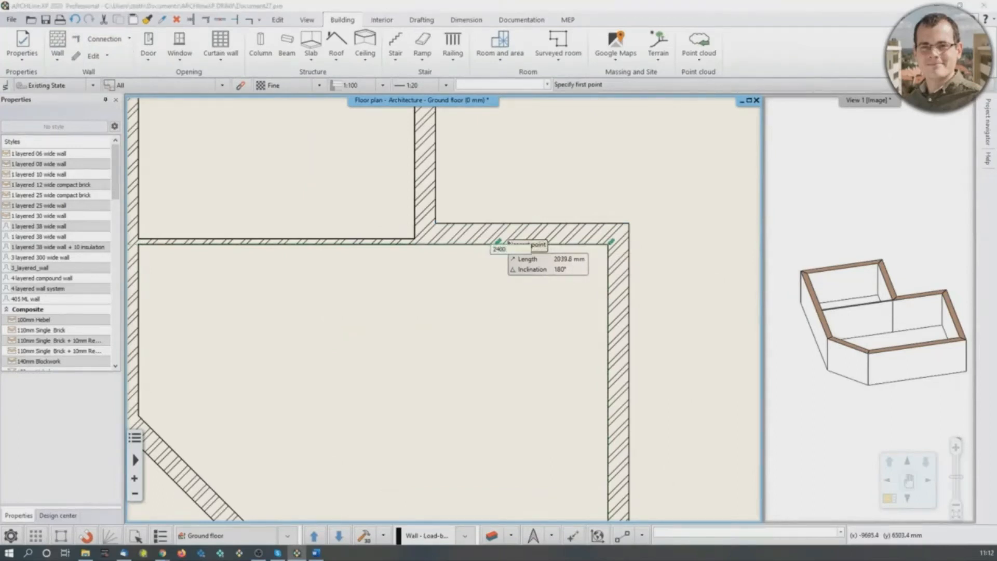
key(Return)
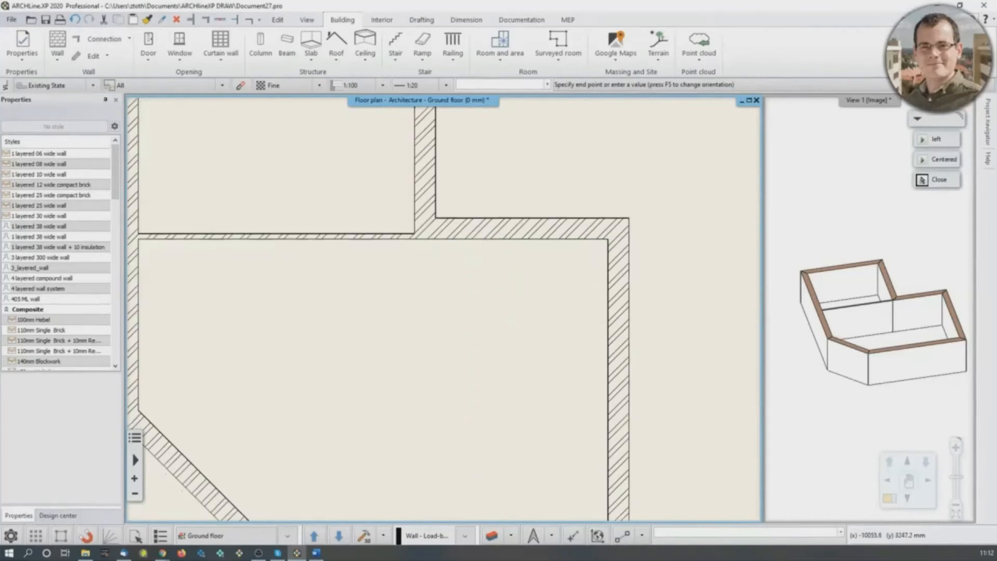
- End the vertical partition at the bottom wall's inner face to divide the lower room, and finish the wall
middle_drag(477, 412, 477, 260)
click(474, 374)
key(Return)
scroll(511, 224, down, 2)
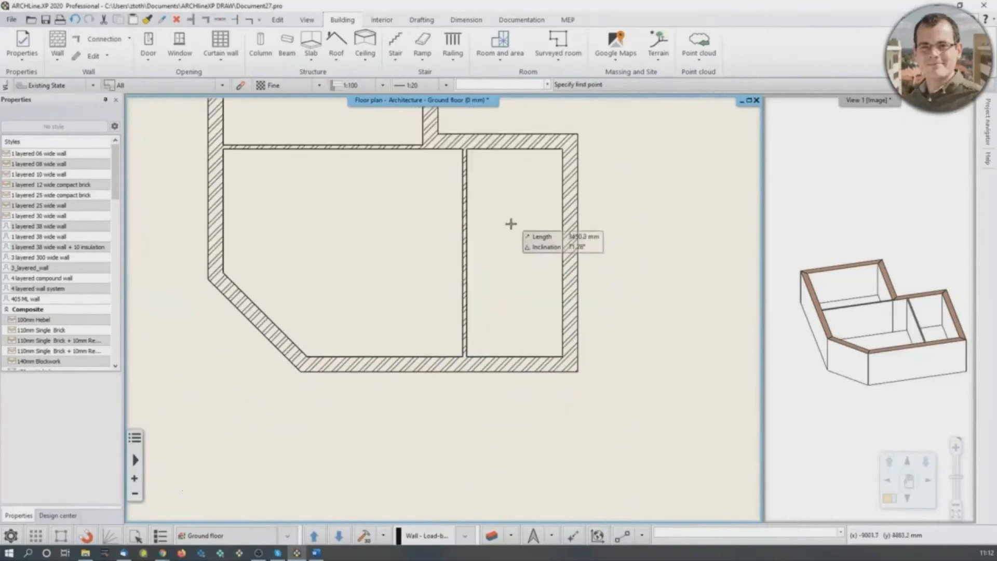
middle_drag(511, 223, 502, 303)
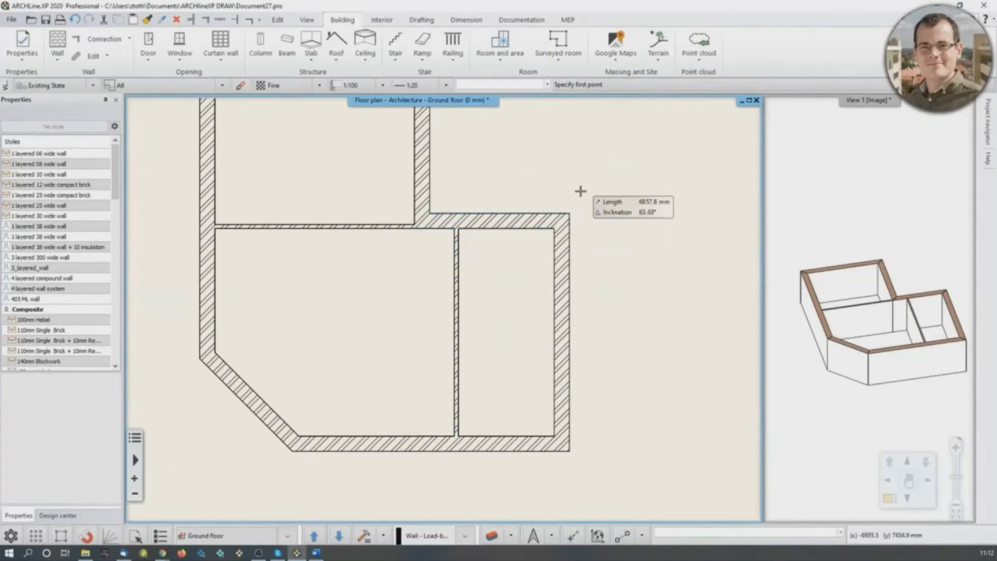
scroll(581, 191, down, 3)
scroll(581, 191, down, 2)
scroll(597, 374, up, 3)
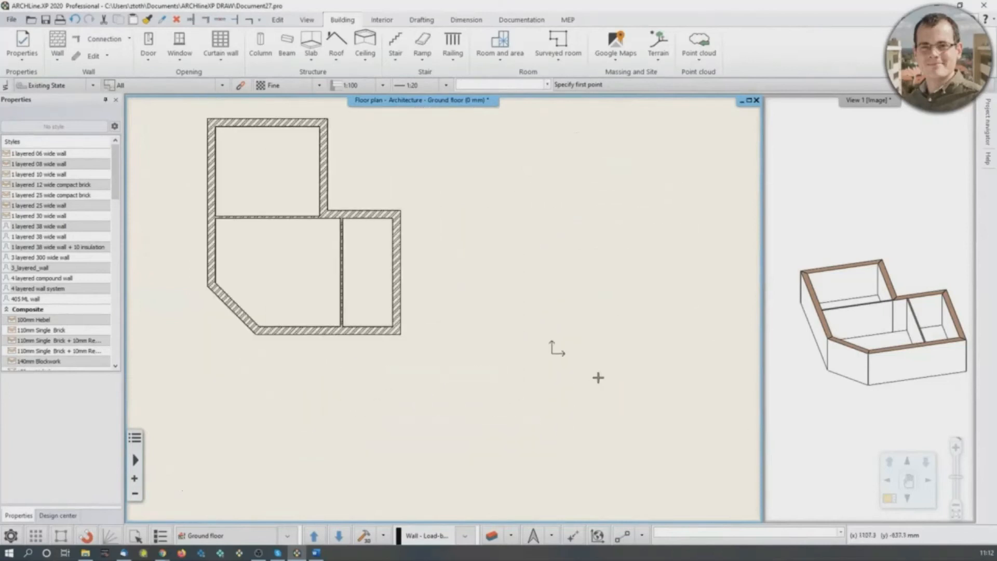
mouse_move(386, 246)
middle_down()
mouse_move(420, 283)
mouse_move(402, 294)
middle_up()
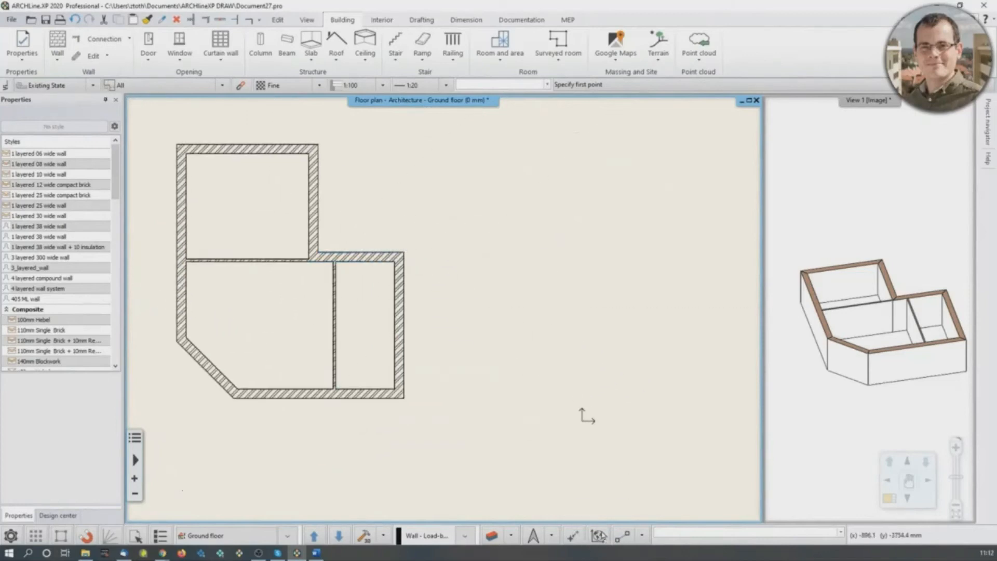
click(575, 537)
click(411, 251)
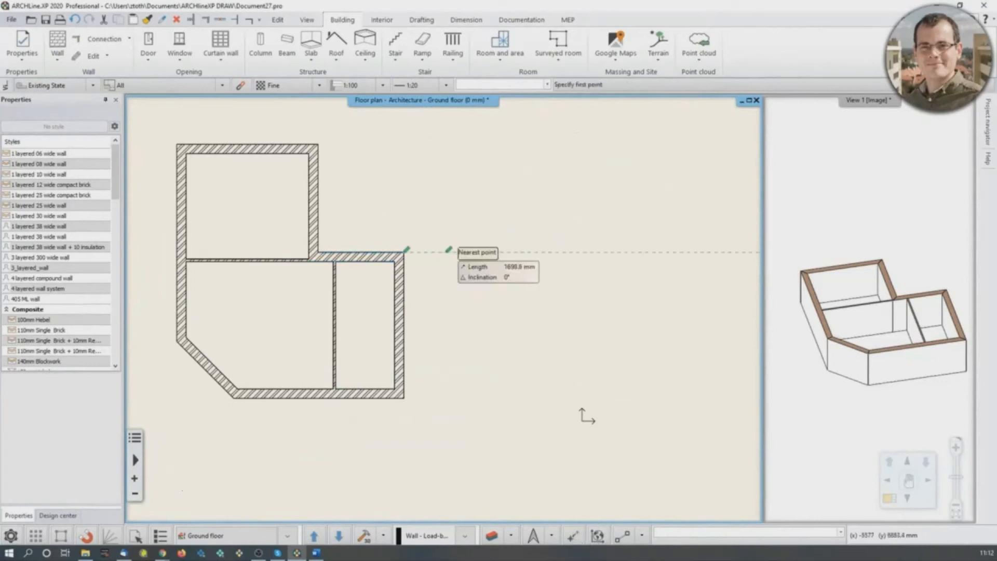
key(Escape)
middle_drag(405, 254, 444, 271)
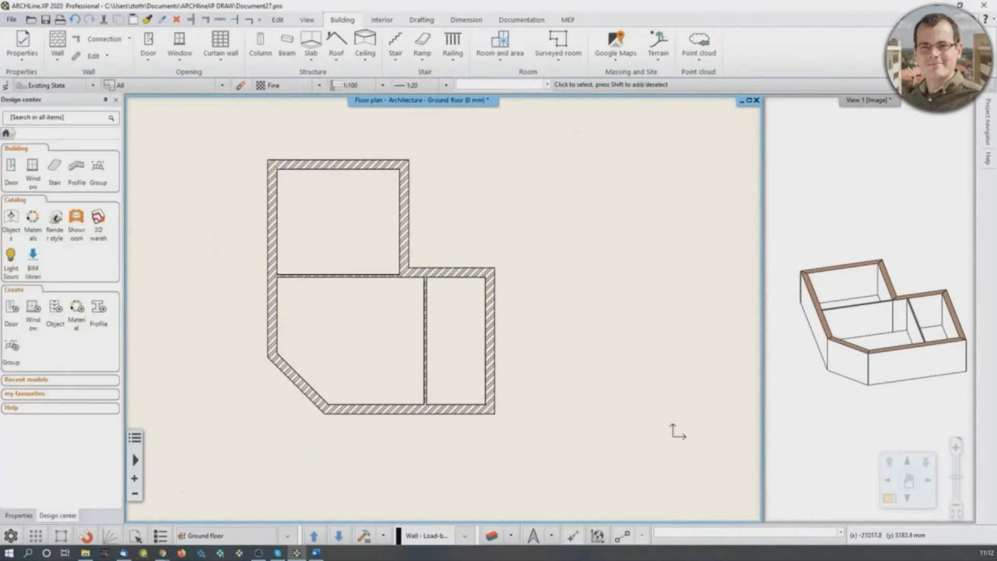
- Draw a short vertical practice wall in the empty area right of the building and a longer horizontal wall above it, leaving a gap
middle_drag(416, 291, 427, 303)
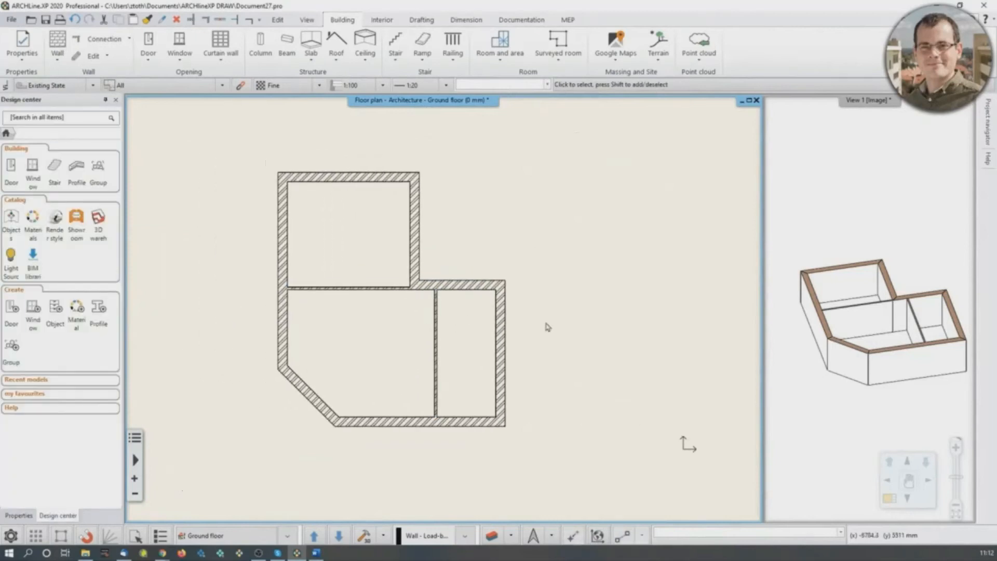
scroll(420, 311, up, 2)
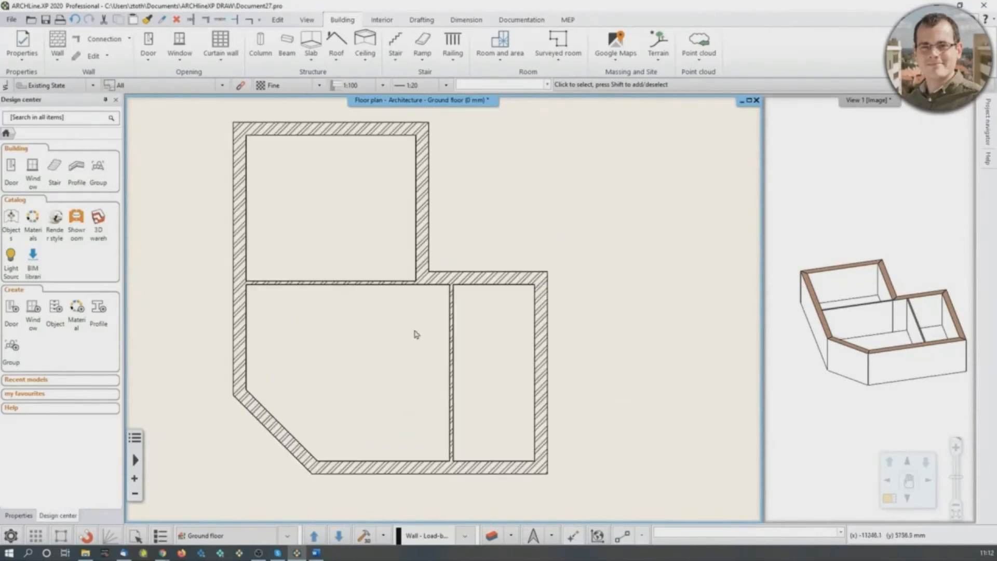
middle_drag(427, 299, 312, 289)
scroll(311, 282, down, 1)
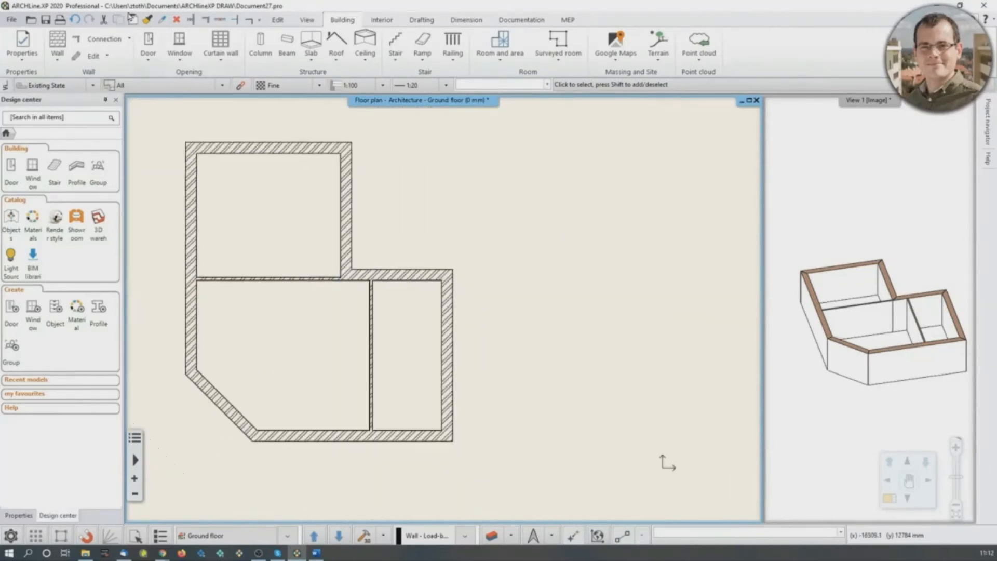
click(57, 42)
click(567, 362)
click(566, 303)
right_click(599, 302)
click(509, 284)
click(658, 284)
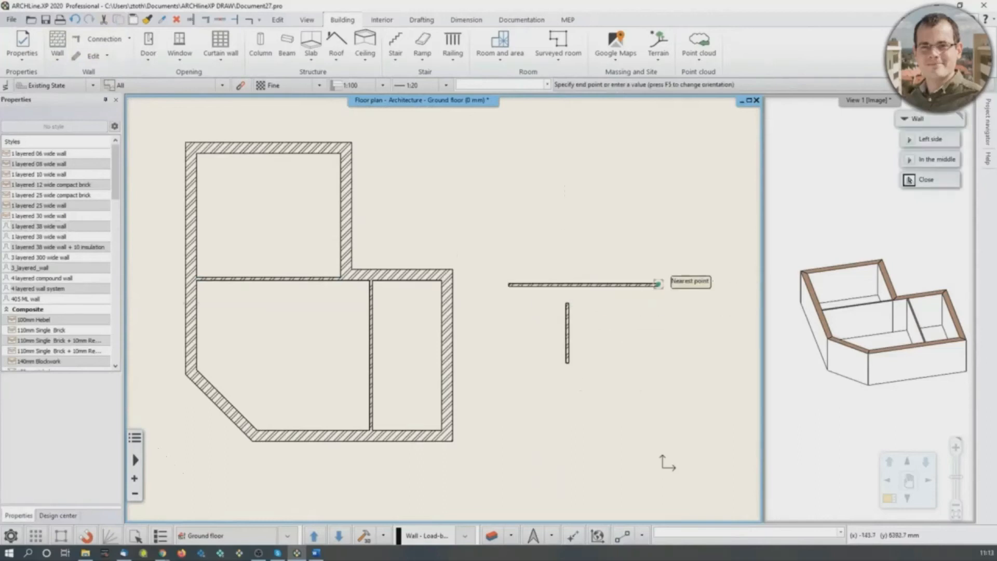
- Draw a second practice pair farther right: a vertical wall and a separate horizontal wall above it starting at the vertical wall's left edge
middle_drag(655, 317, 543, 313)
click(623, 357)
click(624, 284)
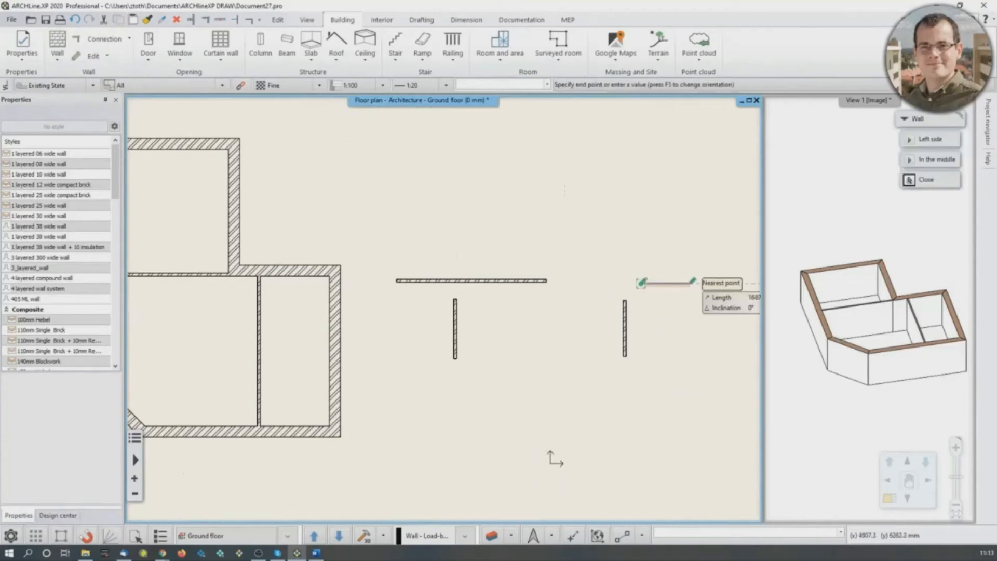
key(Escape)
right_click(465, 199)
click(496, 218)
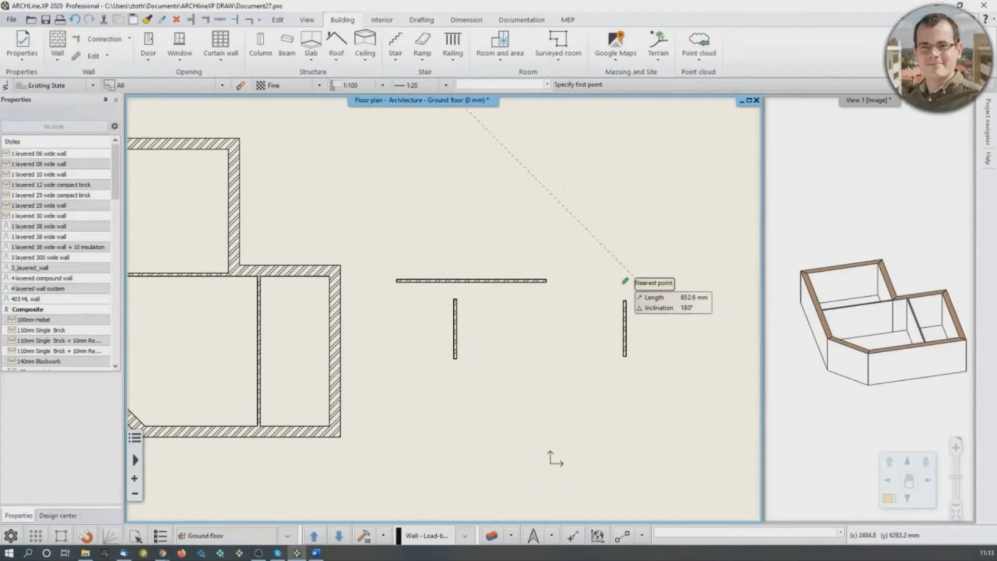
click(624, 283)
click(706, 283)
key(Escape)
key(Escape)
scroll(648, 275, up, 5)
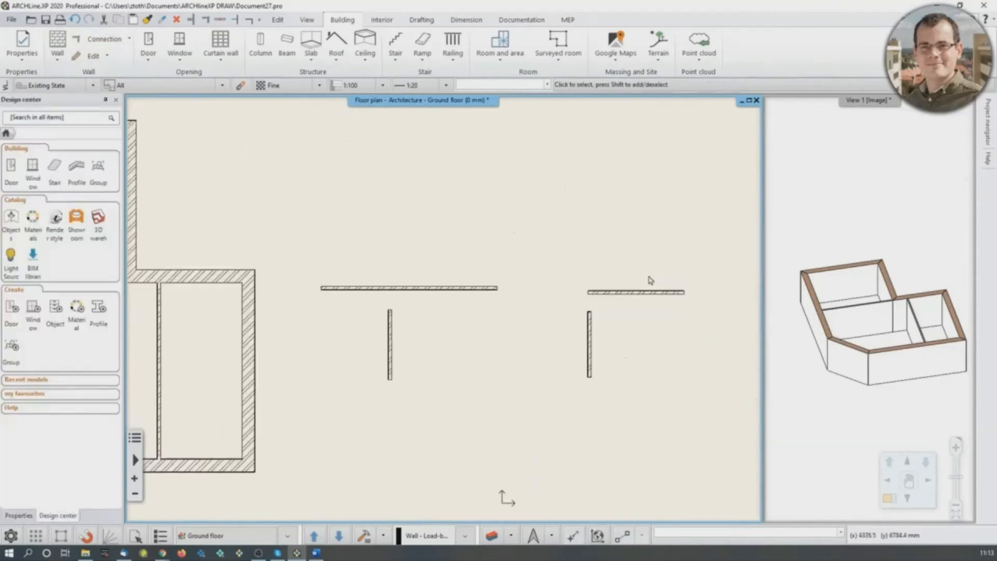
- Join the rightmost vertical and horizontal practice walls into a corner with Wall L Connection
middle_drag(331, 418, 387, 316)
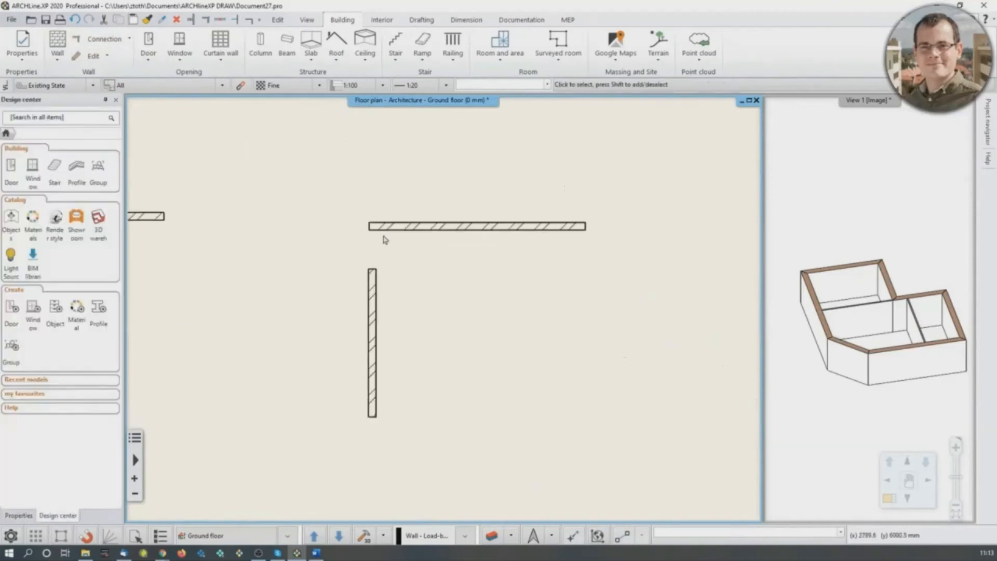
click(369, 281)
scroll(378, 278, up, 1)
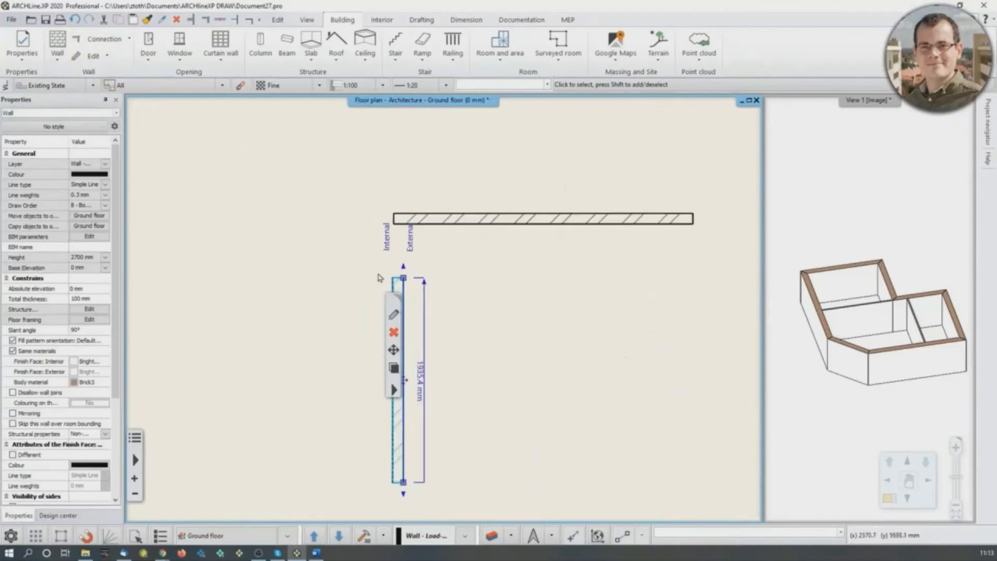
click(310, 206)
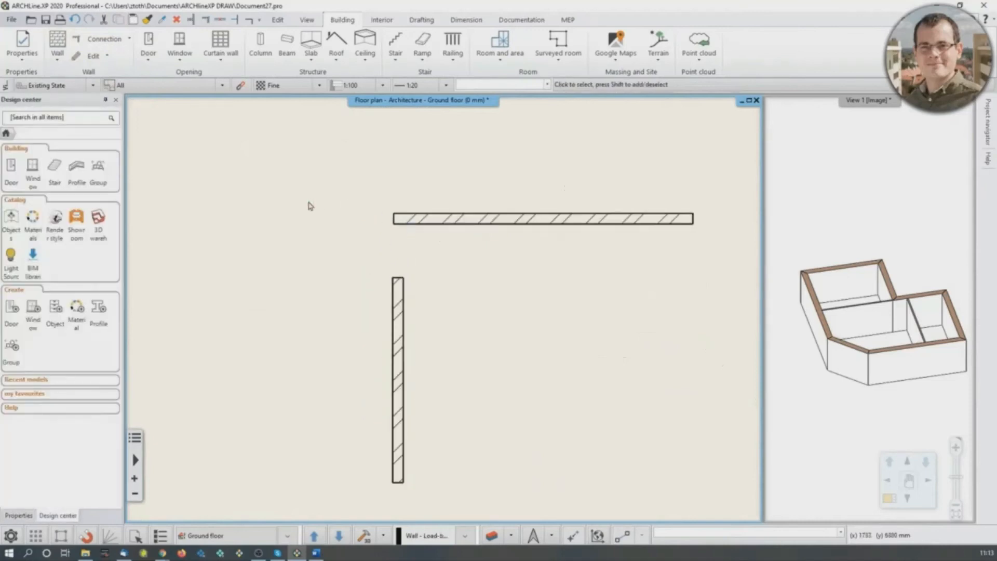
click(206, 20)
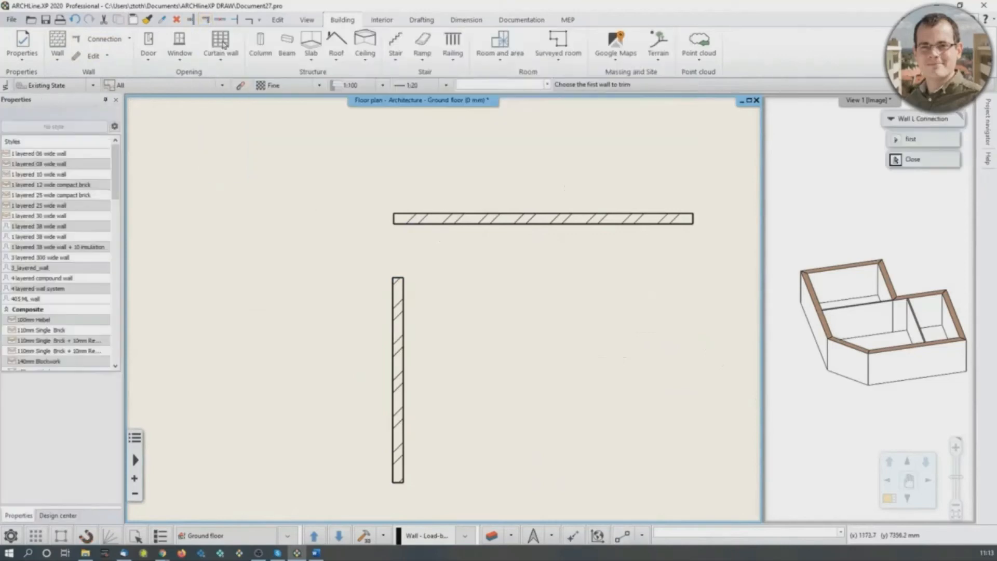
click(399, 309)
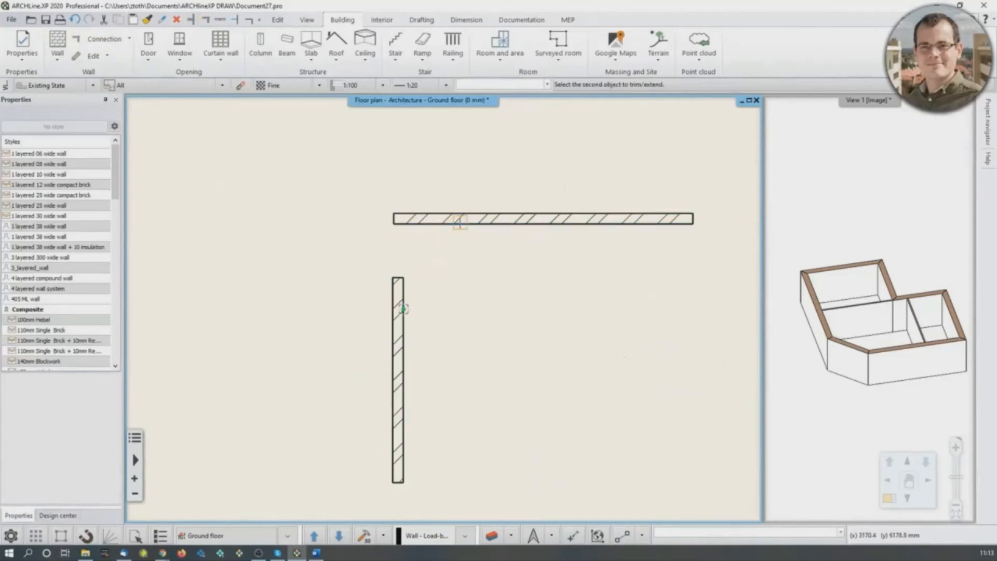
click(459, 222)
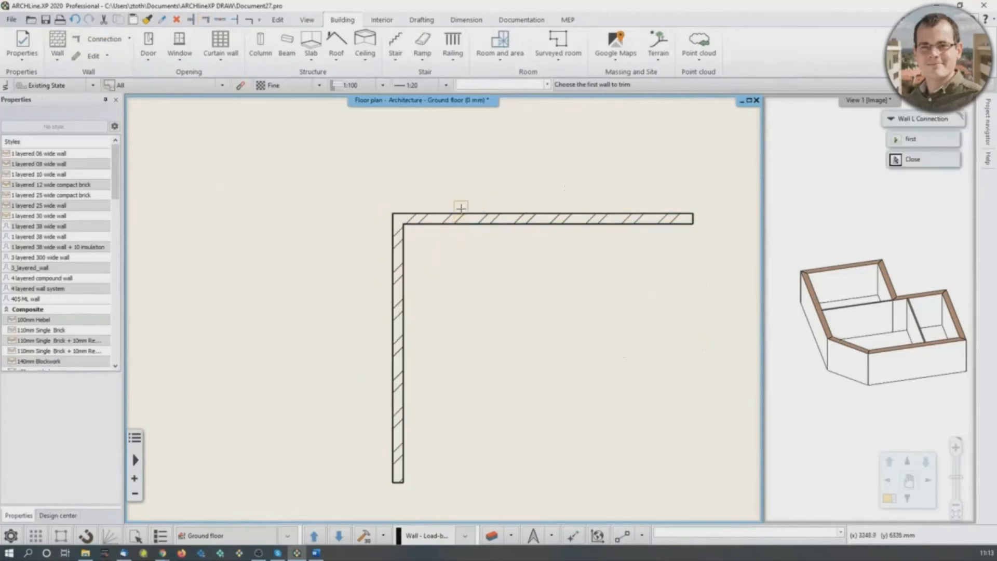
- Extend the other short vertical practice wall to the horizontal wall above it with a wall T connection
scroll(353, 240, down, 5)
middle_drag(178, 287, 419, 246)
scroll(418, 246, up, 3)
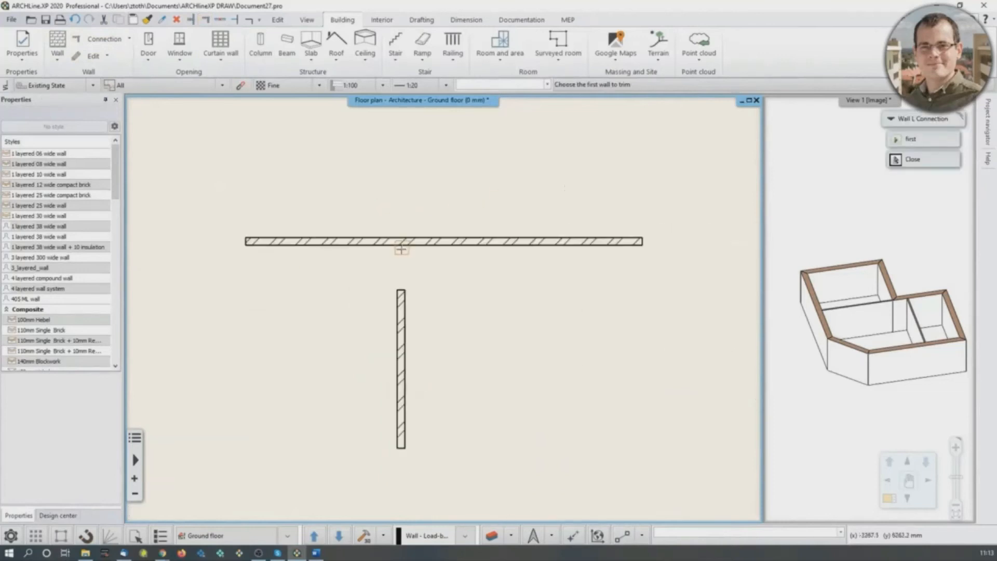
click(192, 21)
click(404, 330)
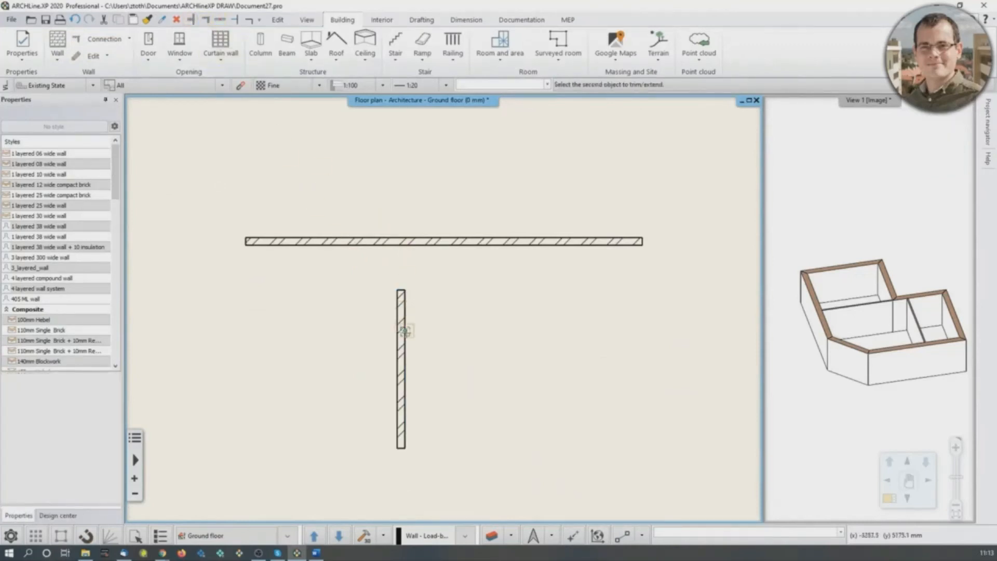
click(477, 241)
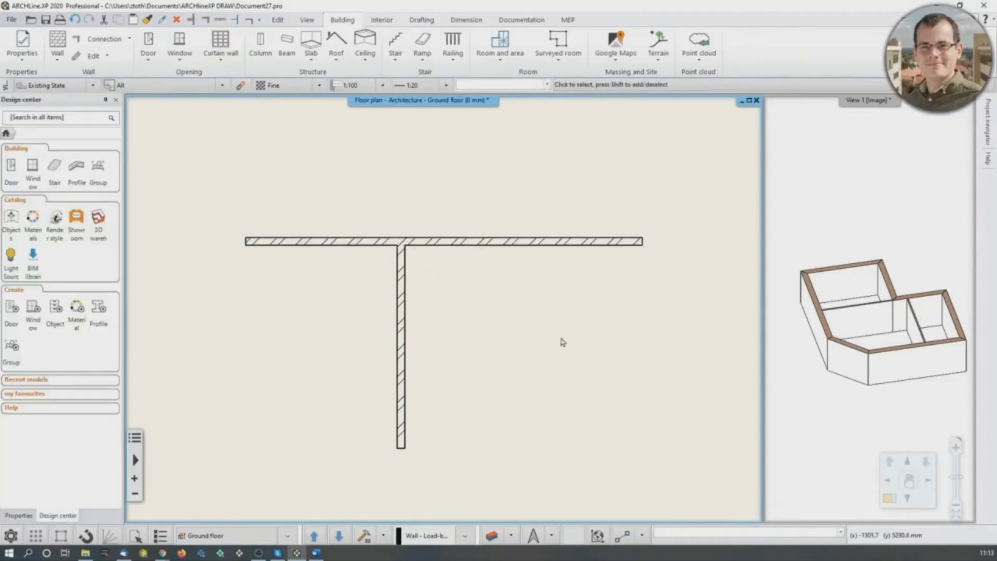
- Draw a vertical line and a separate horizontal line above it in the space between the two practice wall pairs
middle_drag(562, 342, 416, 285)
click(421, 20)
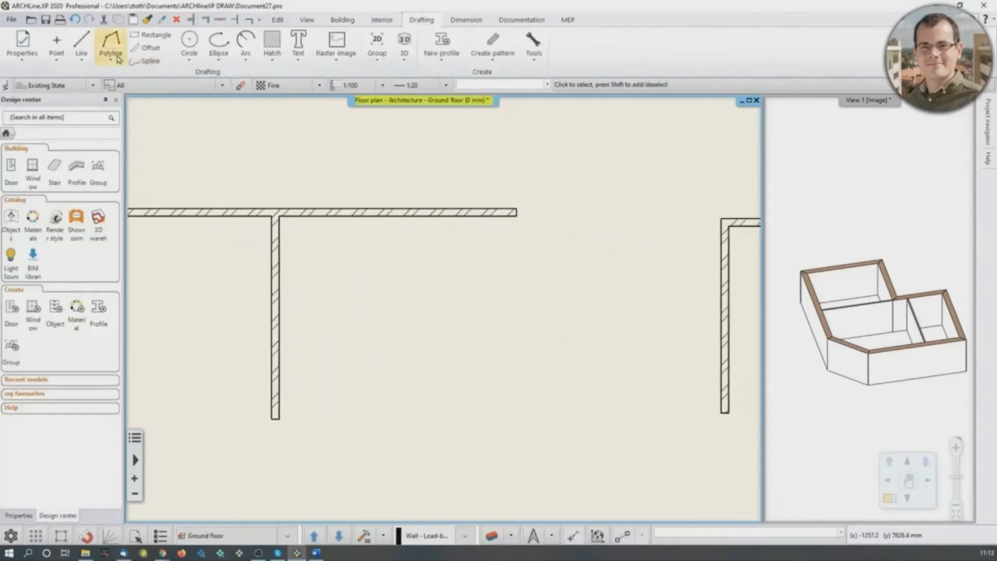
click(82, 42)
click(472, 454)
click(472, 360)
click(410, 339)
click(559, 339)
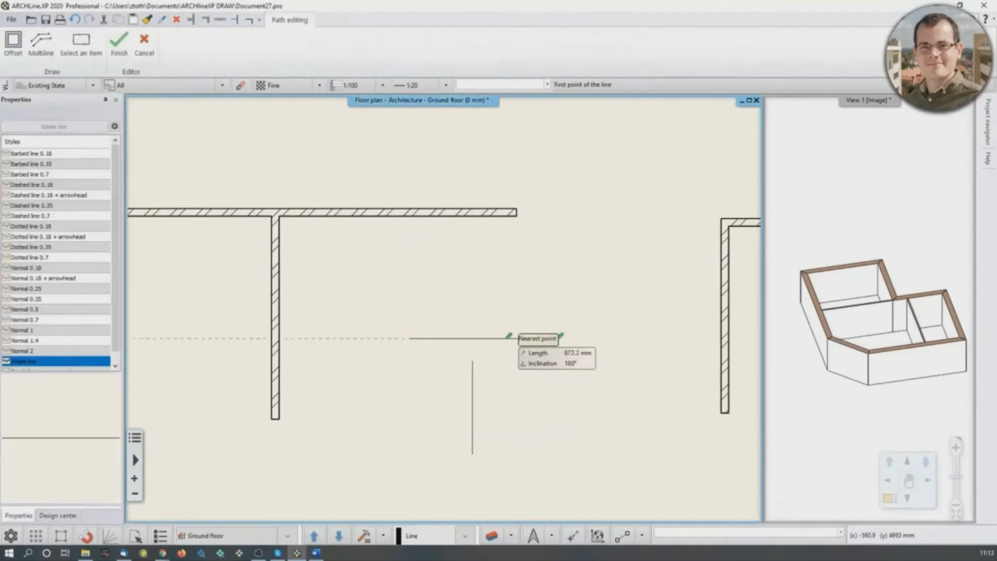
scroll(511, 403, up, 2)
key(Escape)
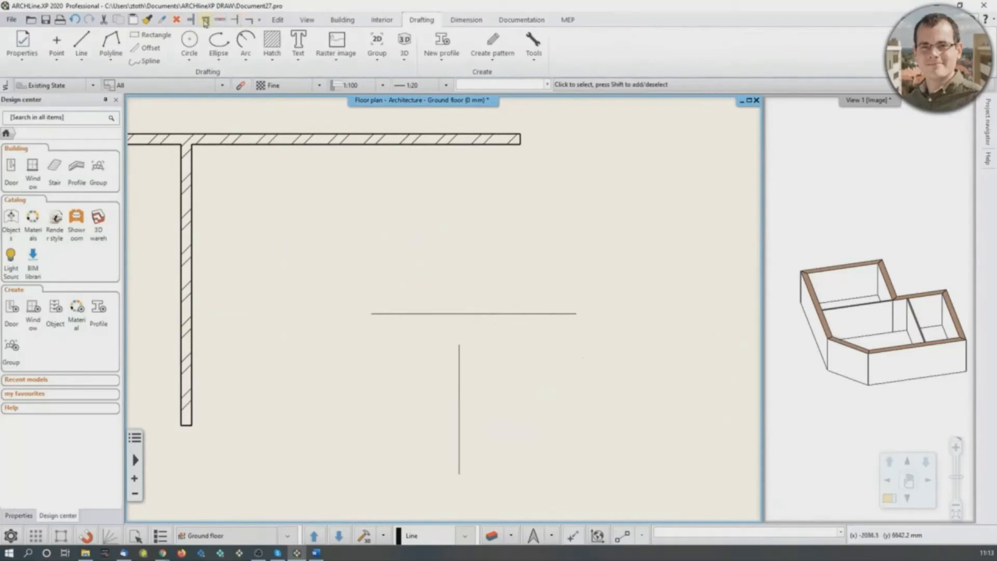
- Extend the vertical line to meet the horizontal line in a T junction
click(236, 20)
click(459, 386)
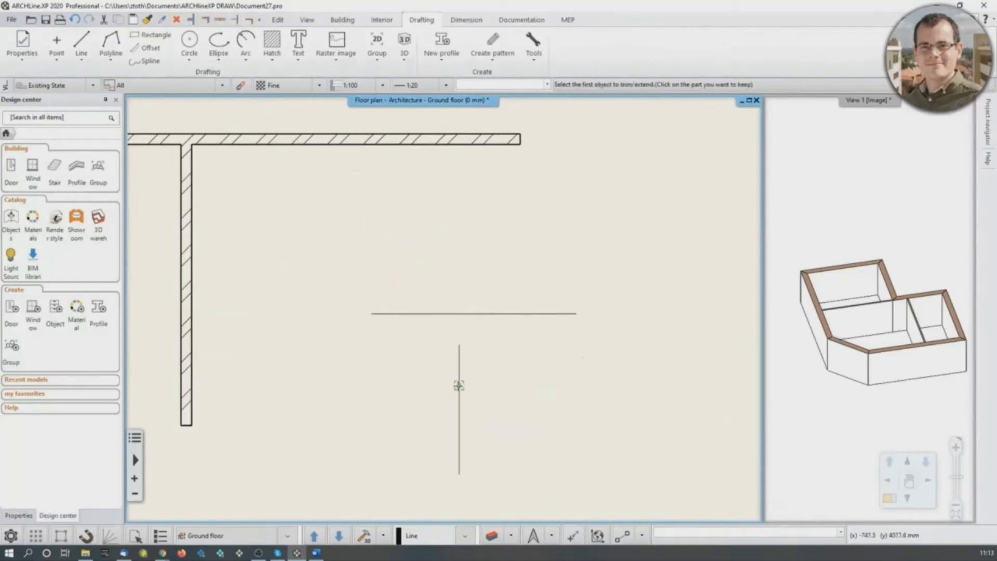
click(487, 314)
key(Escape)
scroll(533, 343, down, 3)
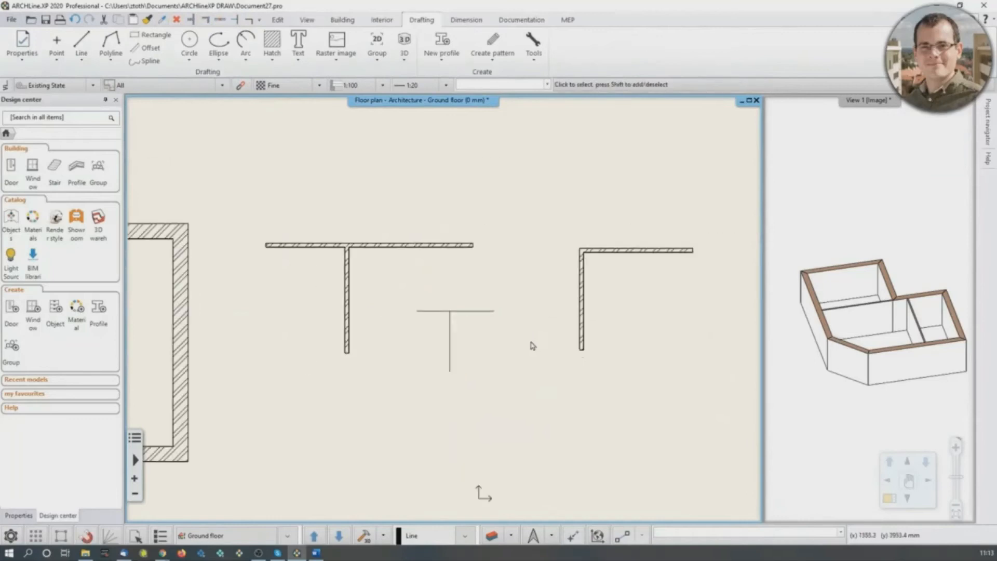
- Delete all the practice walls and lines drawn beside the building
mouse_move(330, 196)
mouse_down()
mouse_move(631, 419)
mouse_move(659, 405)
mouse_move(646, 402)
mouse_up()
key(Delete)
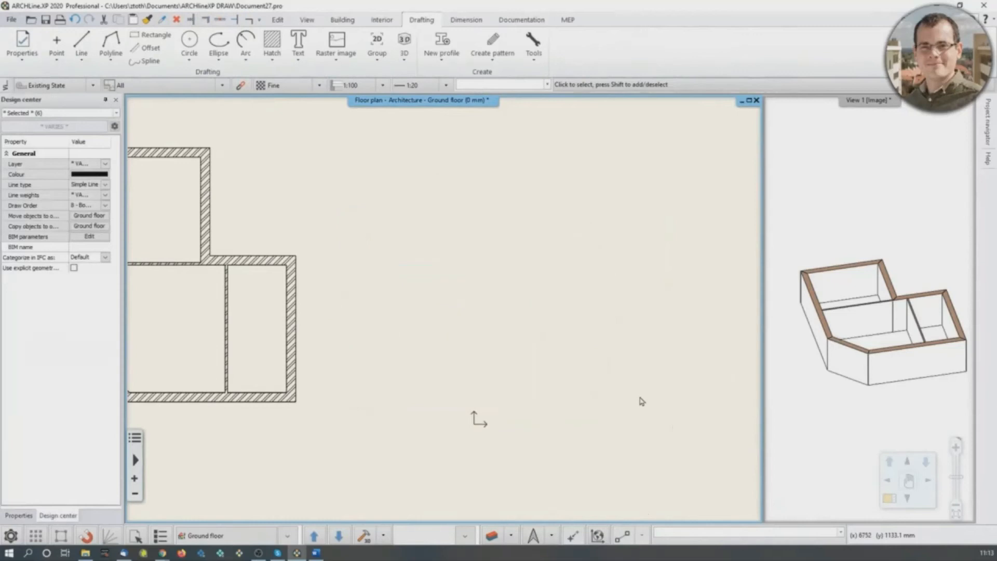
middle_drag(283, 269, 502, 312)
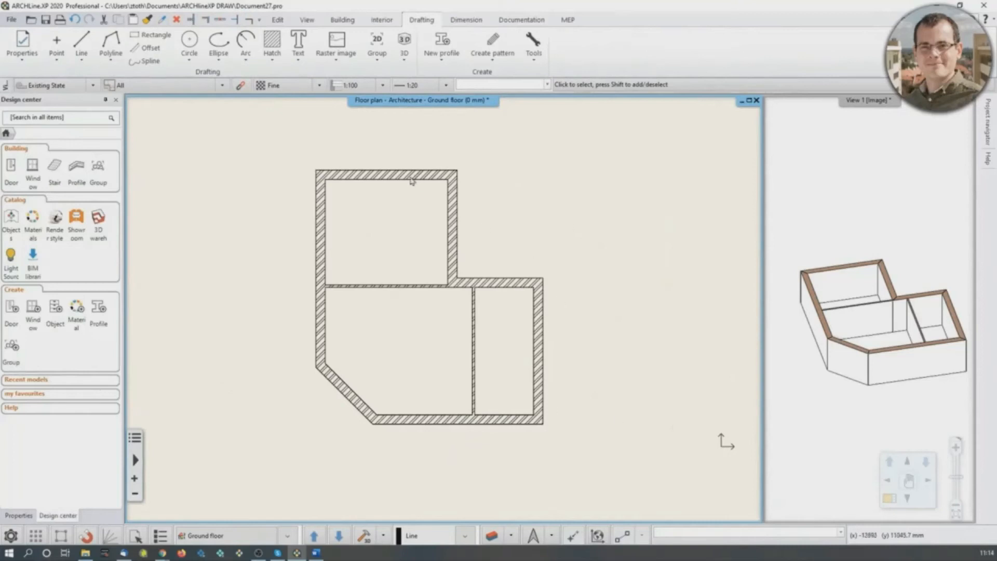
- Set the slab's side material to Bright_white in the default slab properties
click(342, 19)
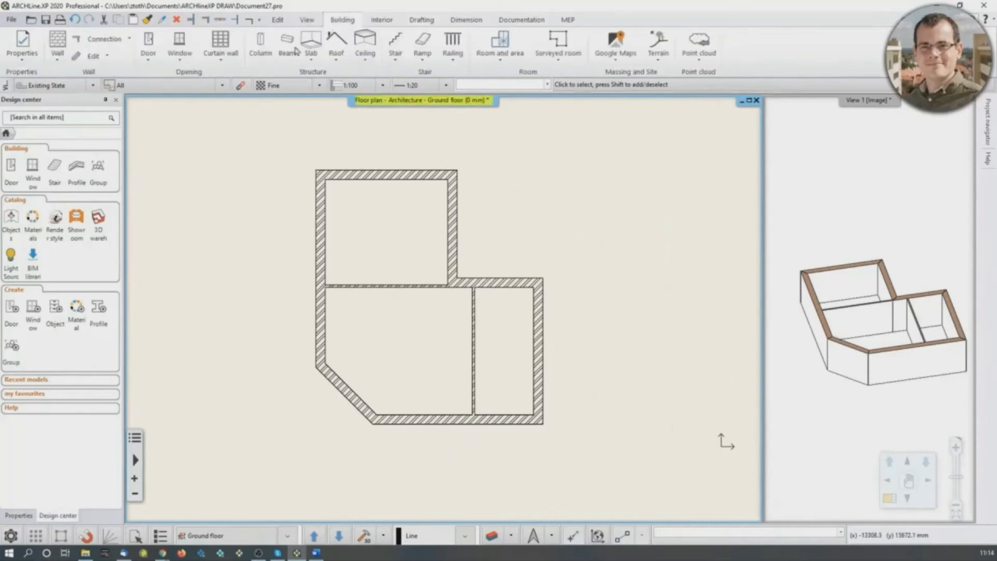
click(311, 47)
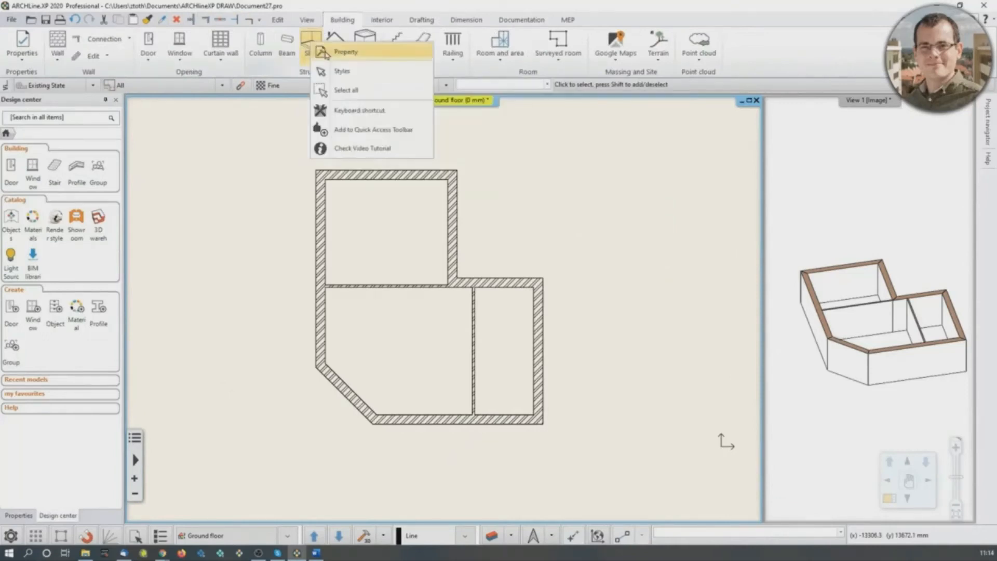
click(318, 51)
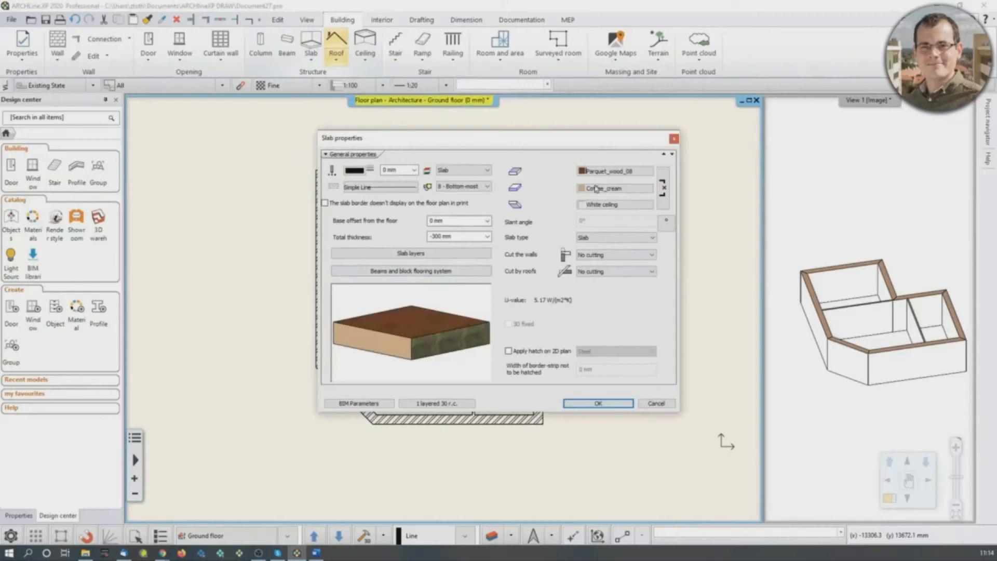
click(624, 190)
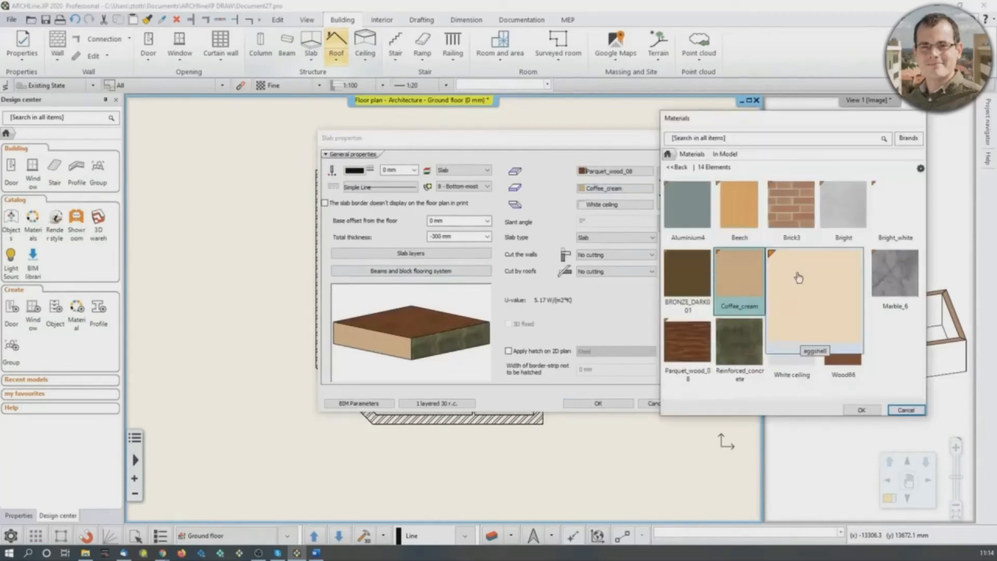
click(893, 226)
click(862, 410)
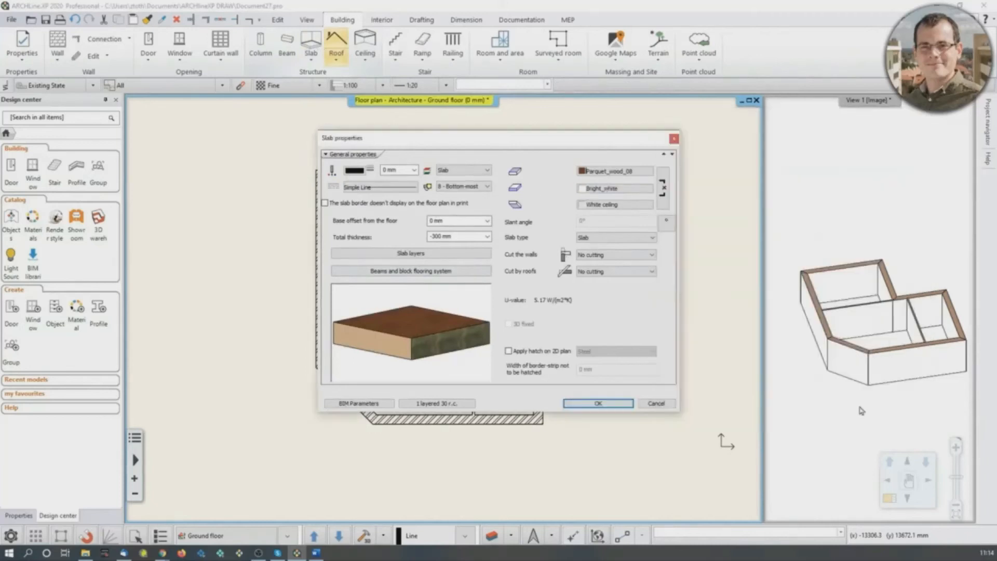
click(597, 404)
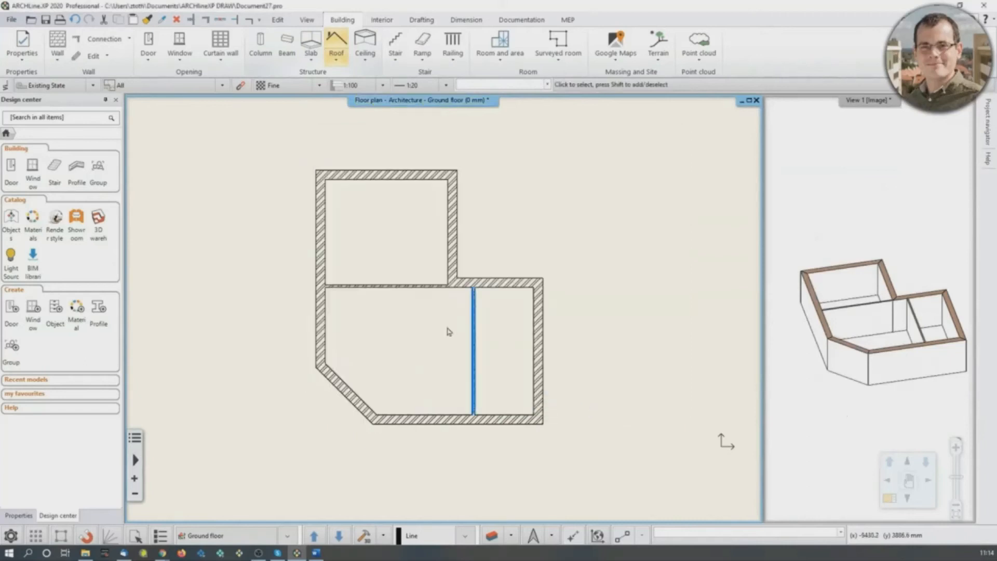
- Create a floor slab for the whole building from its walls, selecting them all with one window
click(311, 60)
click(321, 95)
click(249, 123)
click(595, 467)
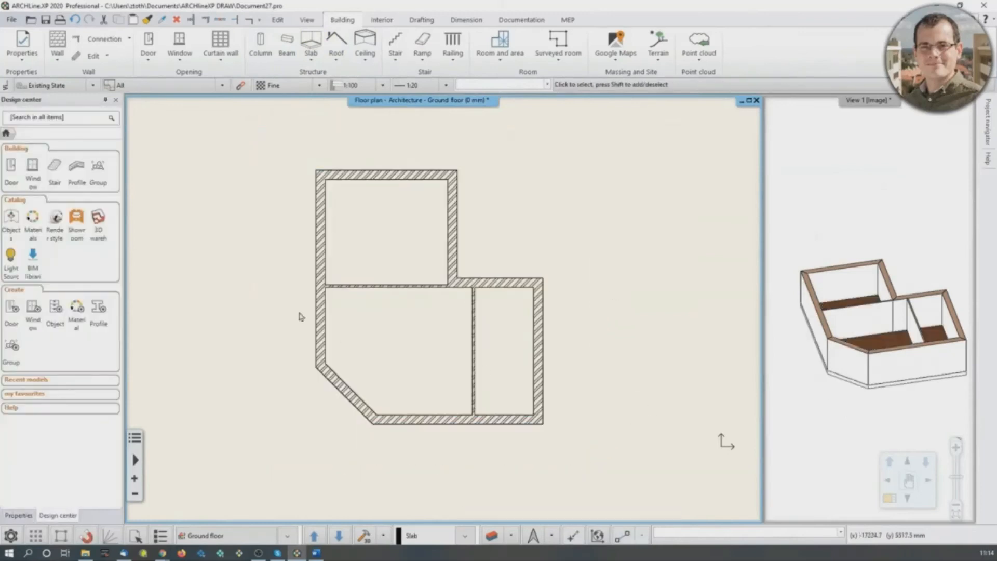
- Examine the line thickness of the building's left outer wall up close and against the whole plan
scroll(346, 335, up, 2)
middle_drag(355, 327, 304, 334)
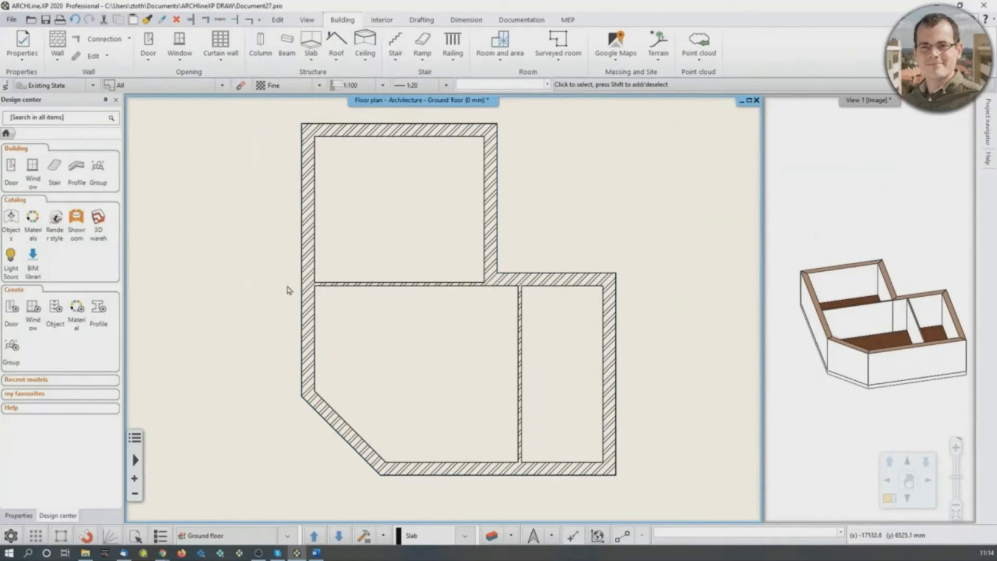
scroll(329, 238, up, 6)
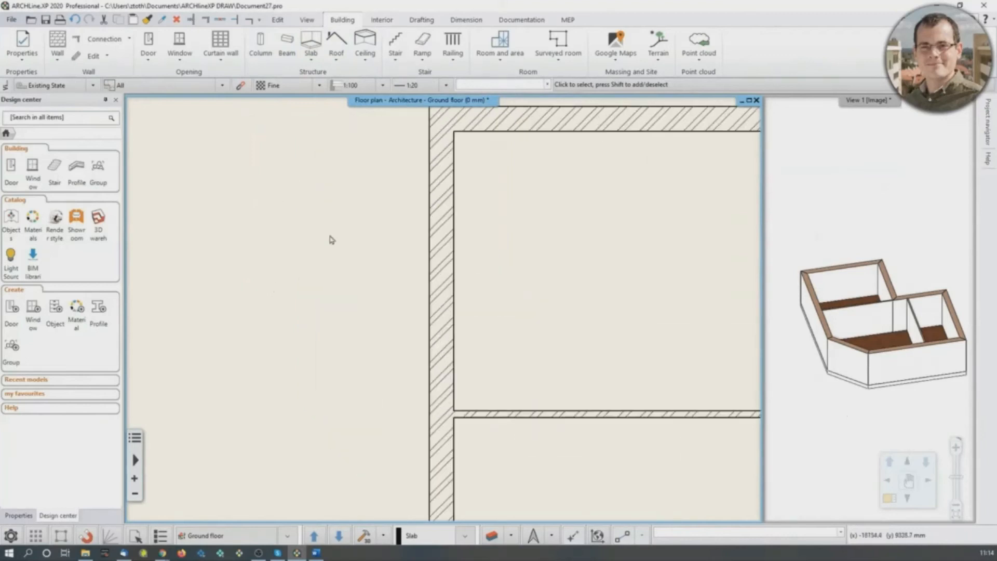
scroll(423, 260, up, 3)
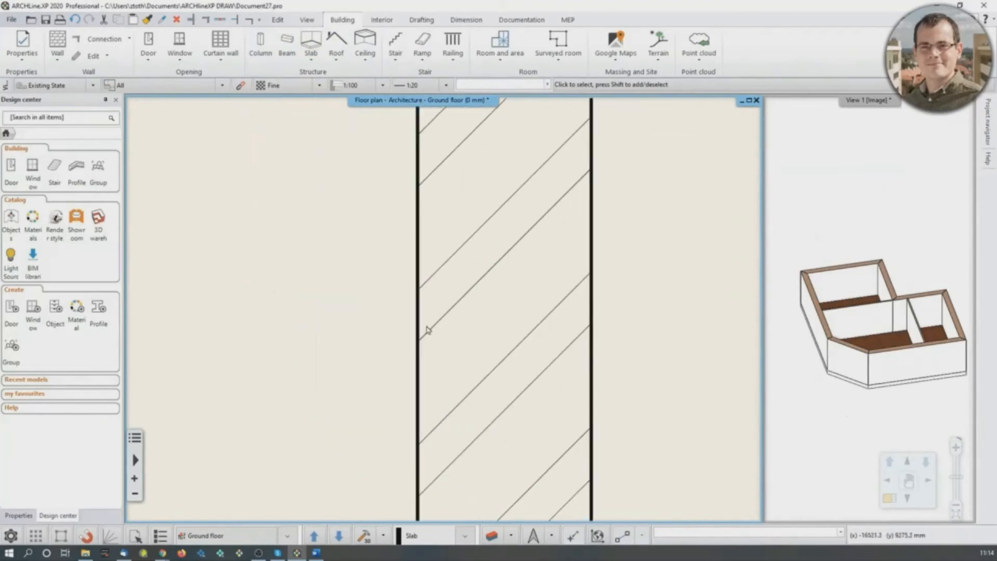
scroll(426, 305, down, 3)
scroll(426, 305, down, 6)
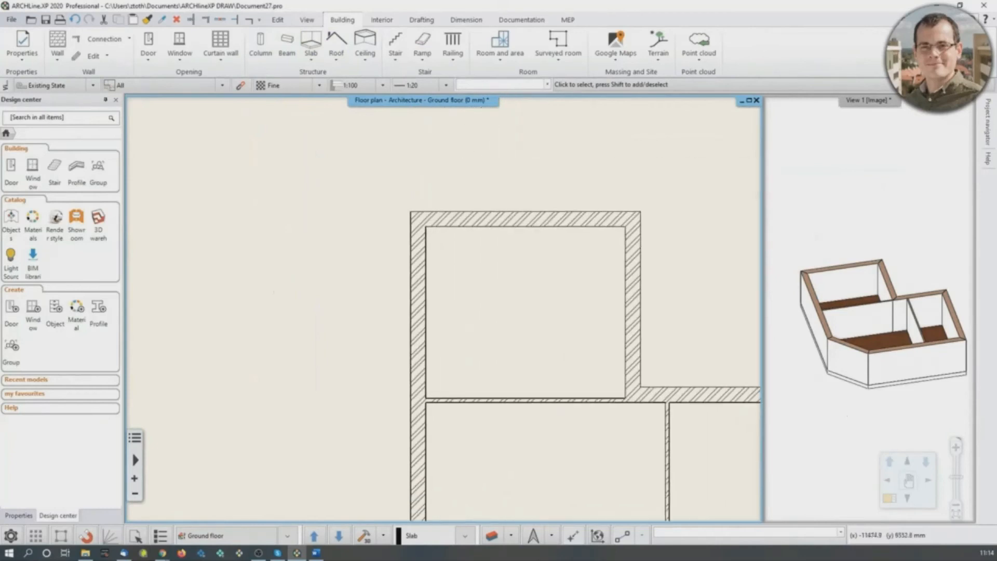
middle_drag(401, 395, 390, 370)
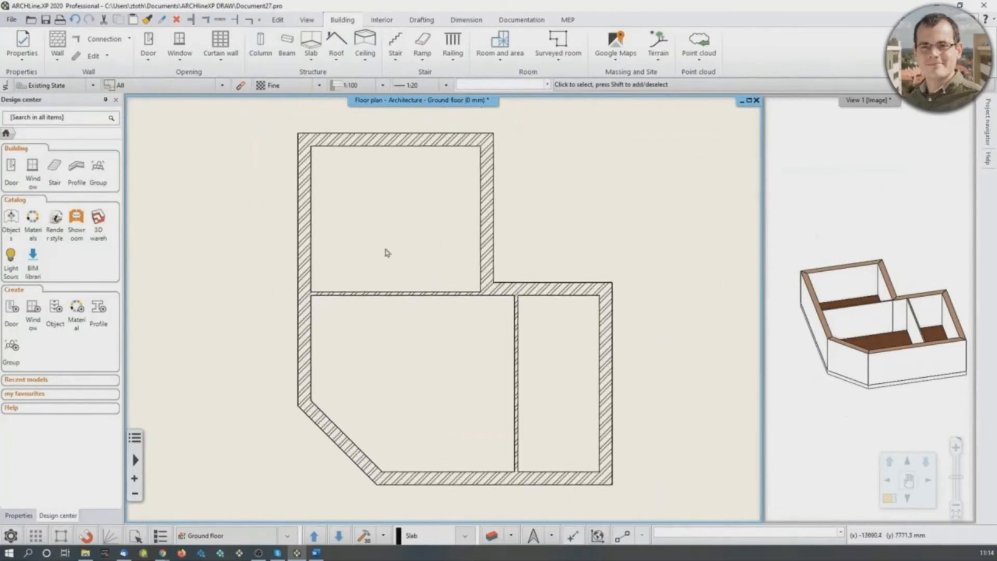
- Compare line weight scales of 1:1, 1:100 and 1:200 on the floor plan, and finish with a scale that gives thinner lines
click(19, 516)
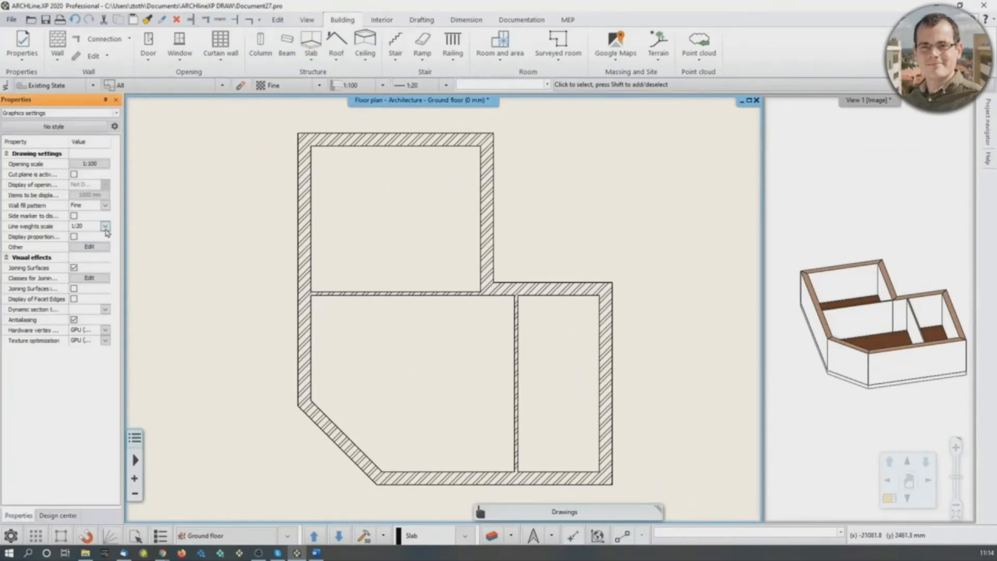
click(106, 227)
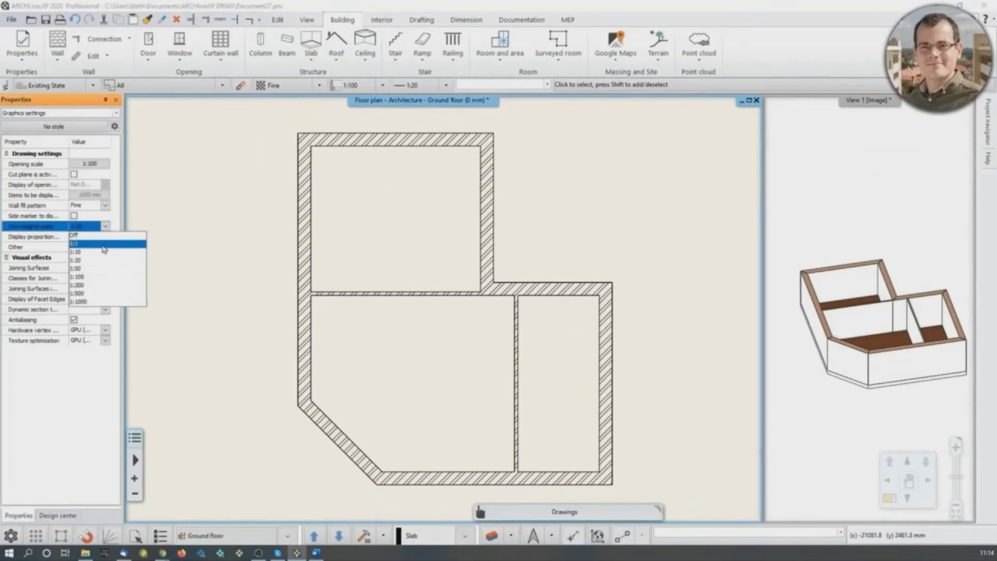
click(103, 249)
click(106, 227)
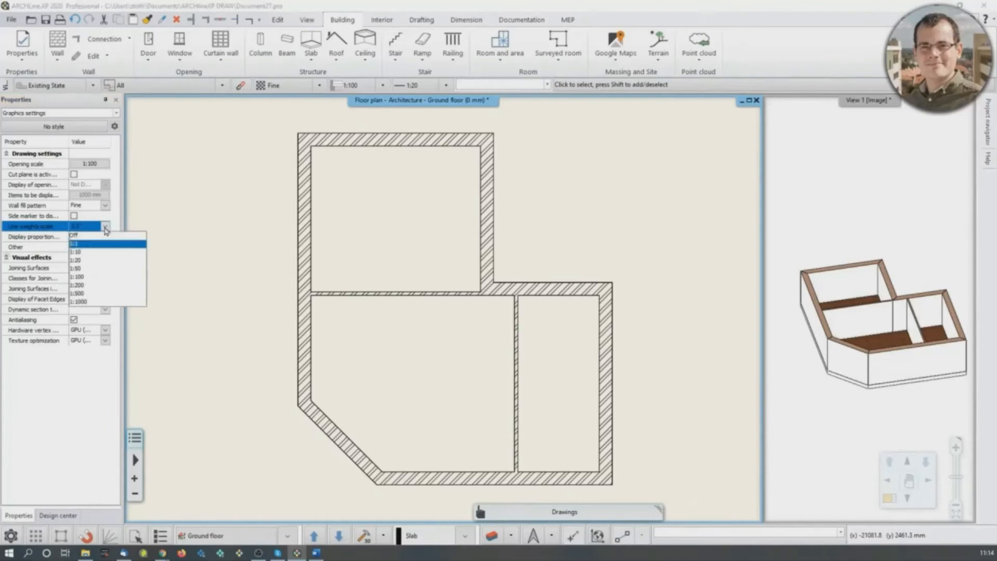
click(89, 279)
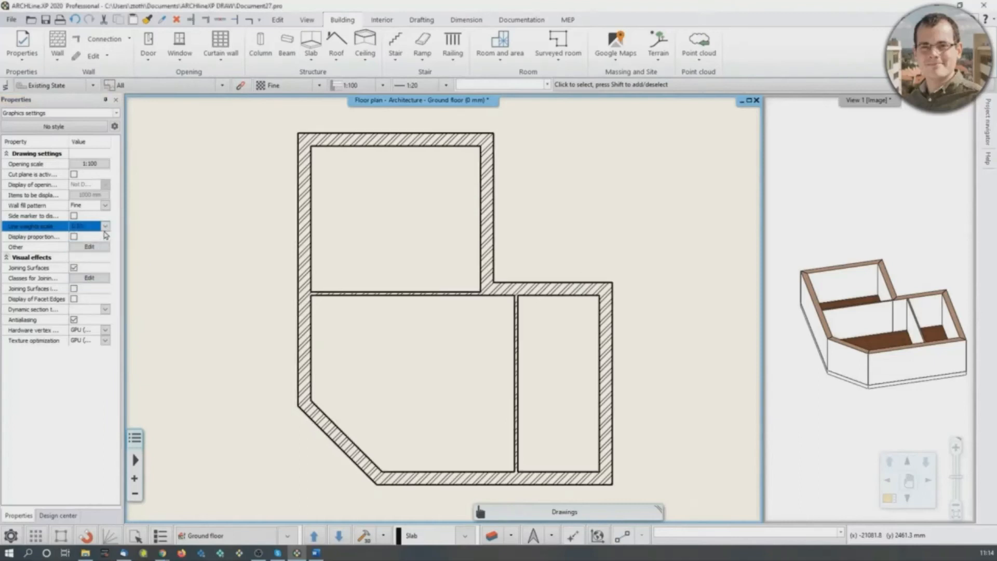
click(106, 227)
click(97, 284)
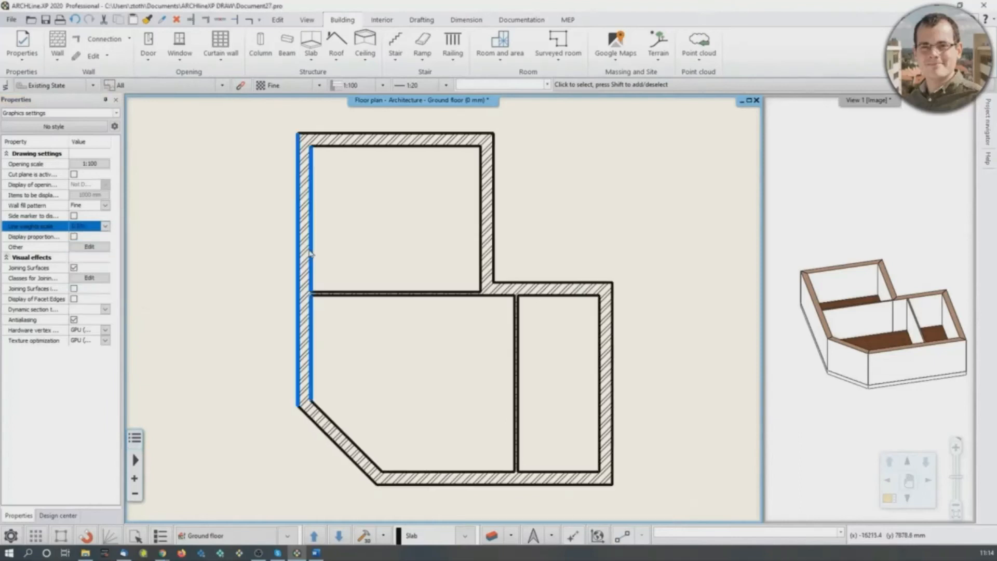
click(105, 227)
click(93, 251)
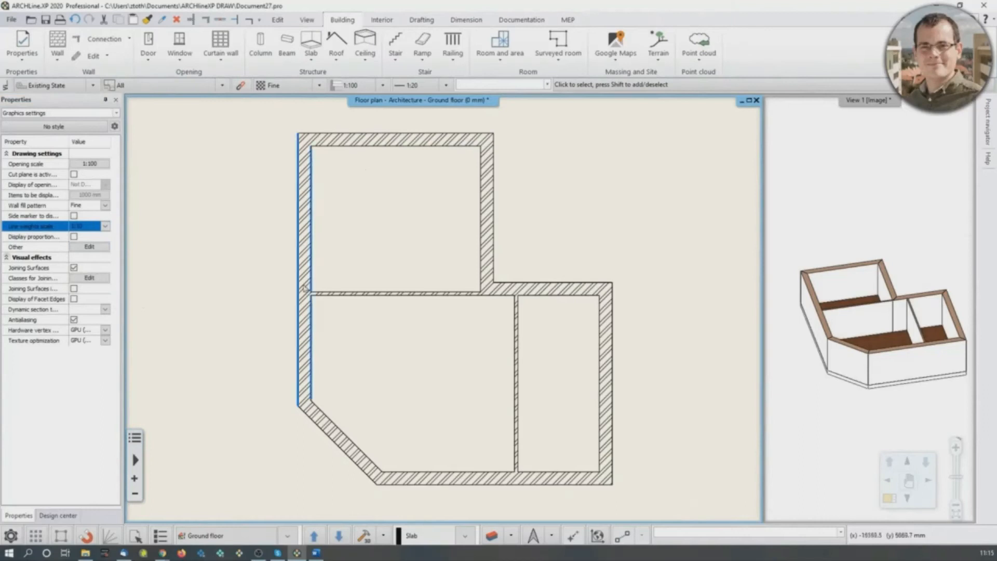
- Save the project under the new file name Webinar_project_001.pro in the ARCHlineXP Draw folder
click(14, 19)
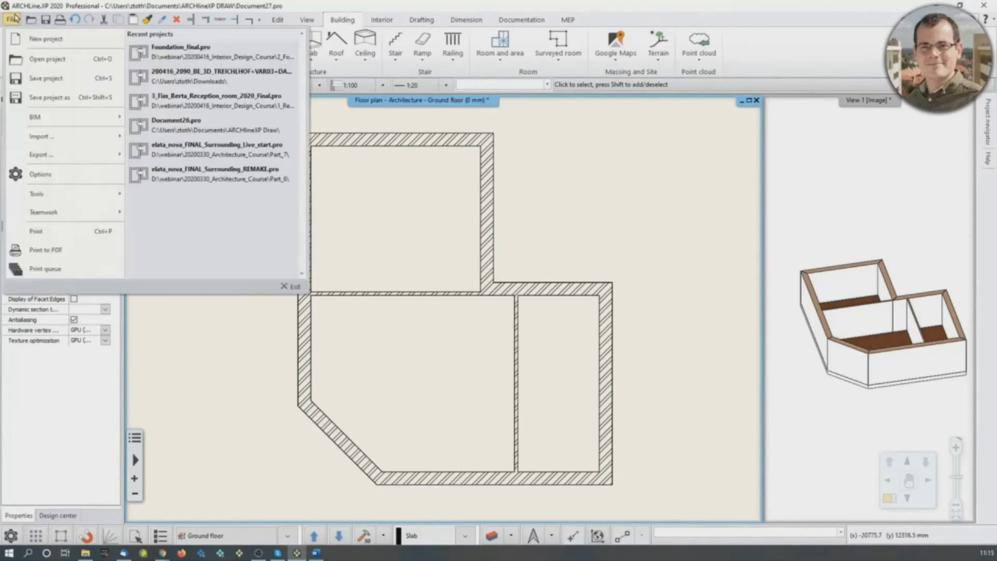
click(54, 102)
click(543, 406)
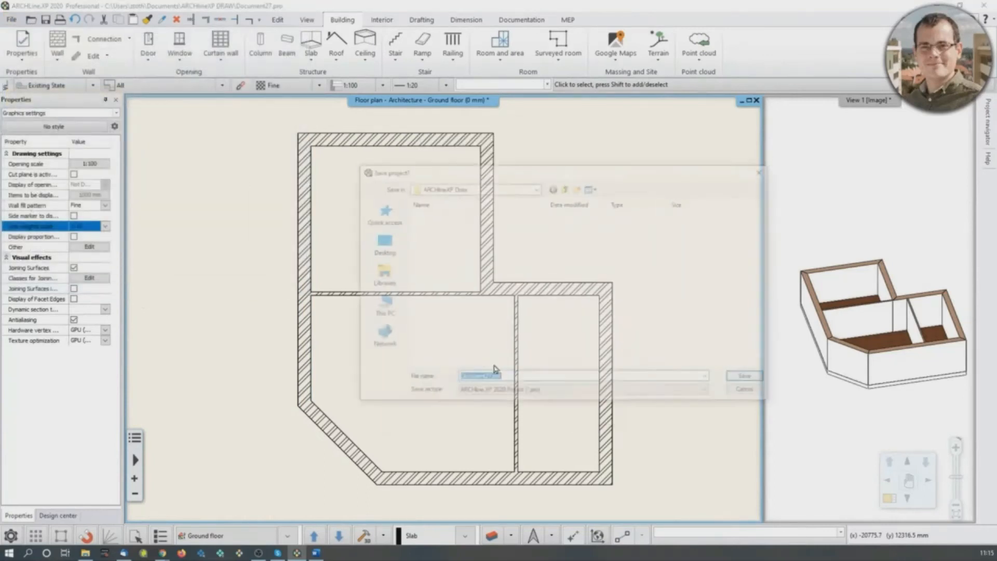
drag(492, 380, 450, 381)
text(Webinar_project_001)
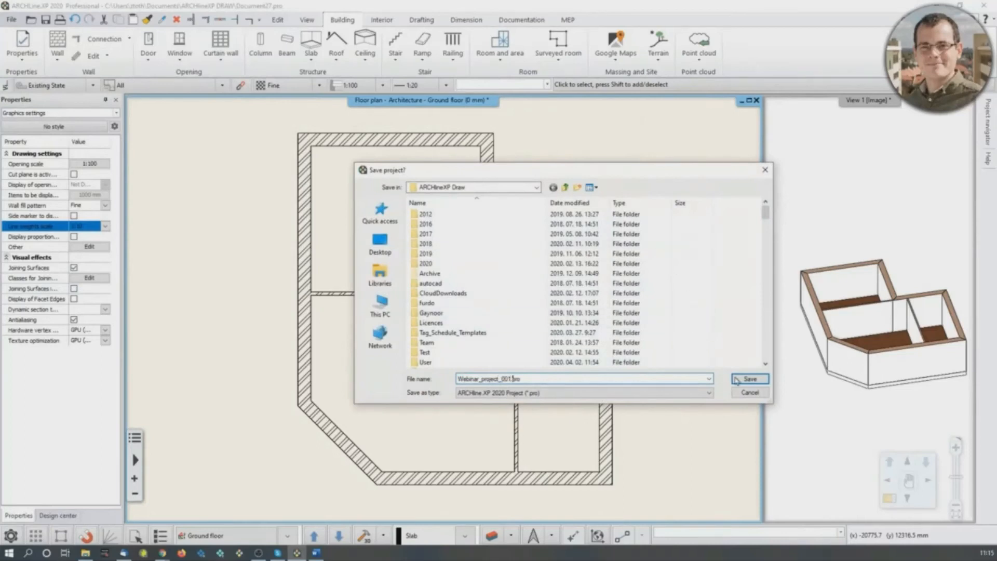
click(750, 379)
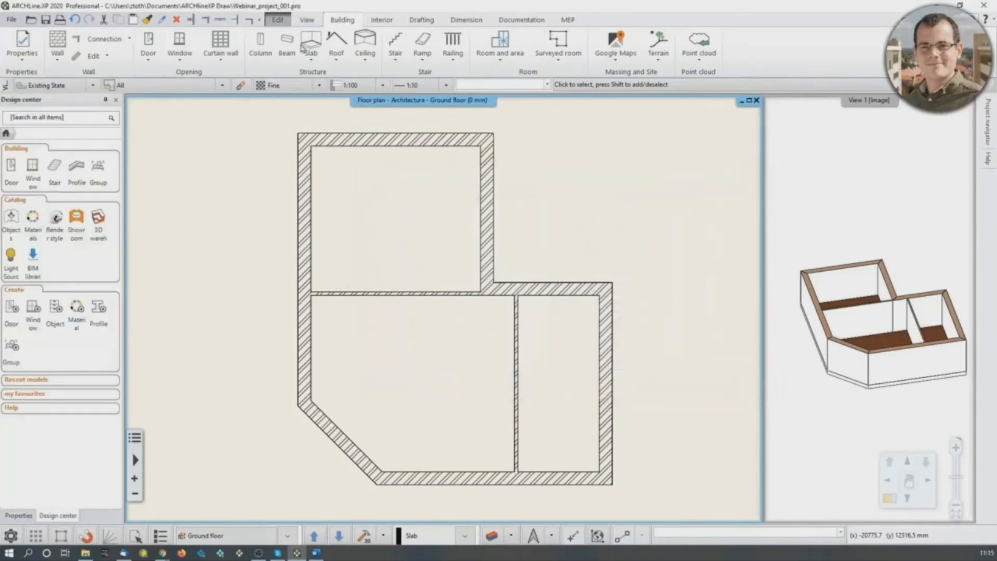
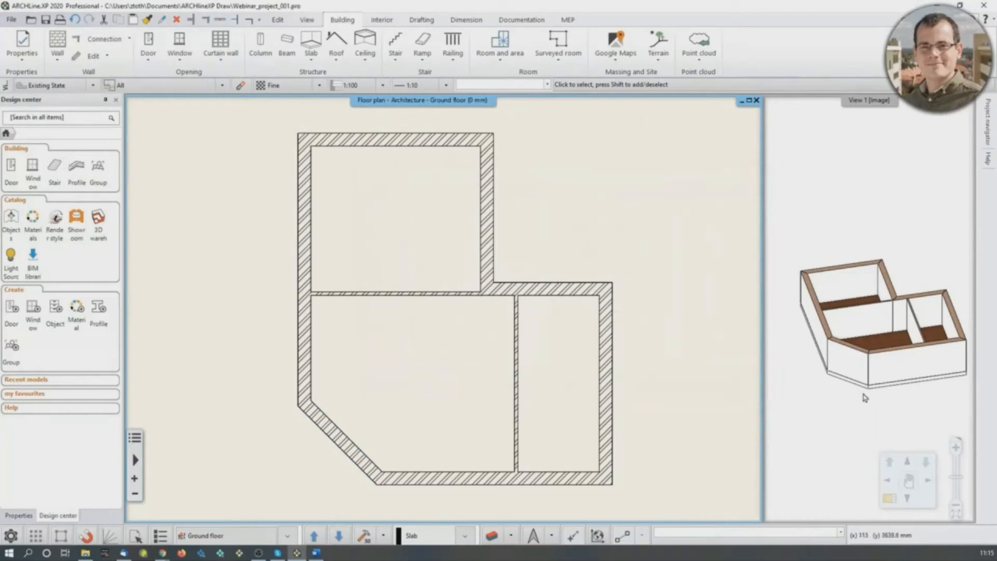
- Select the floor slab beneath the slanted corner wall and offset its slanted edge outward by 1000 mm
middle_drag(304, 493, 328, 422)
scroll(328, 419, up, 3)
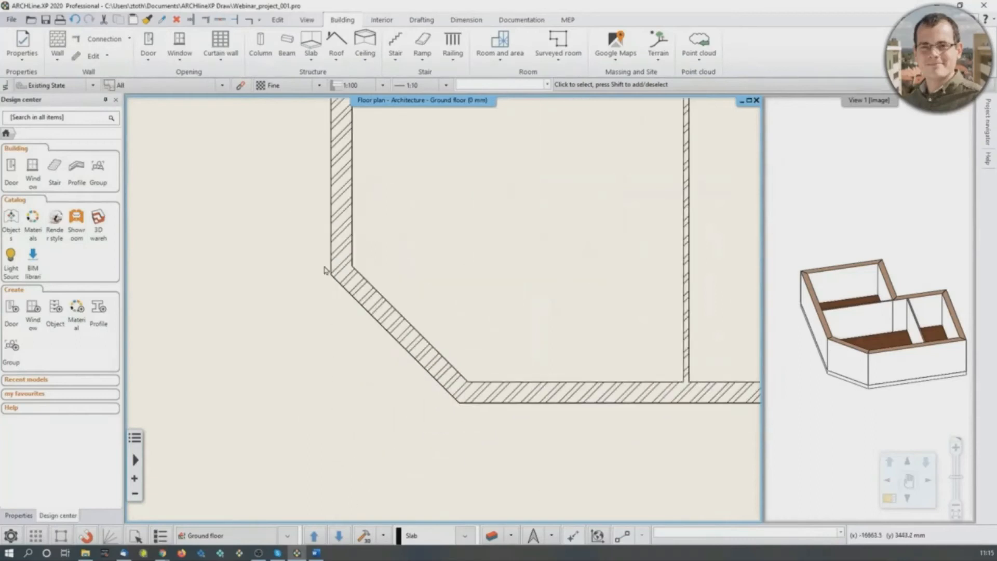
click(411, 355)
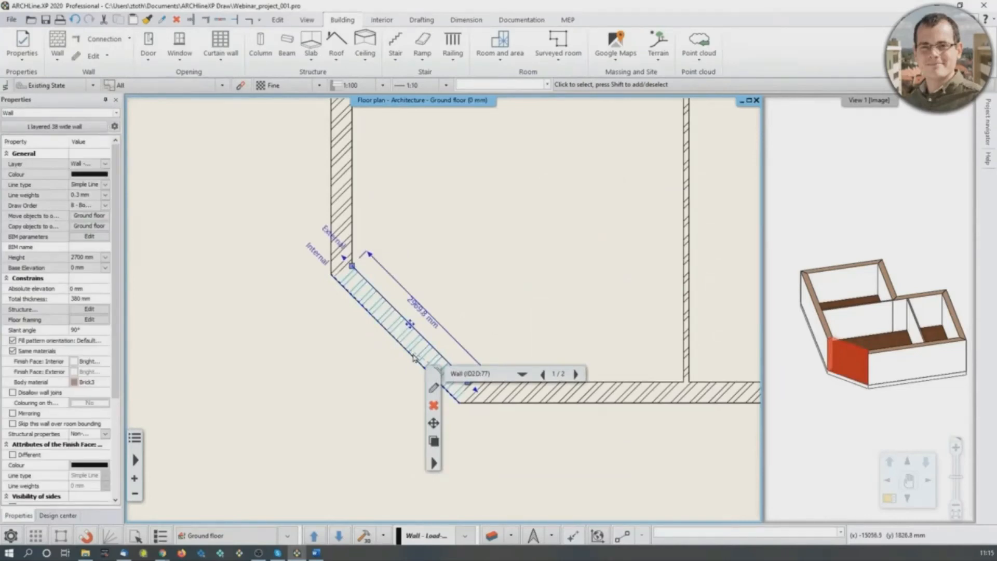
click(364, 375)
click(394, 339)
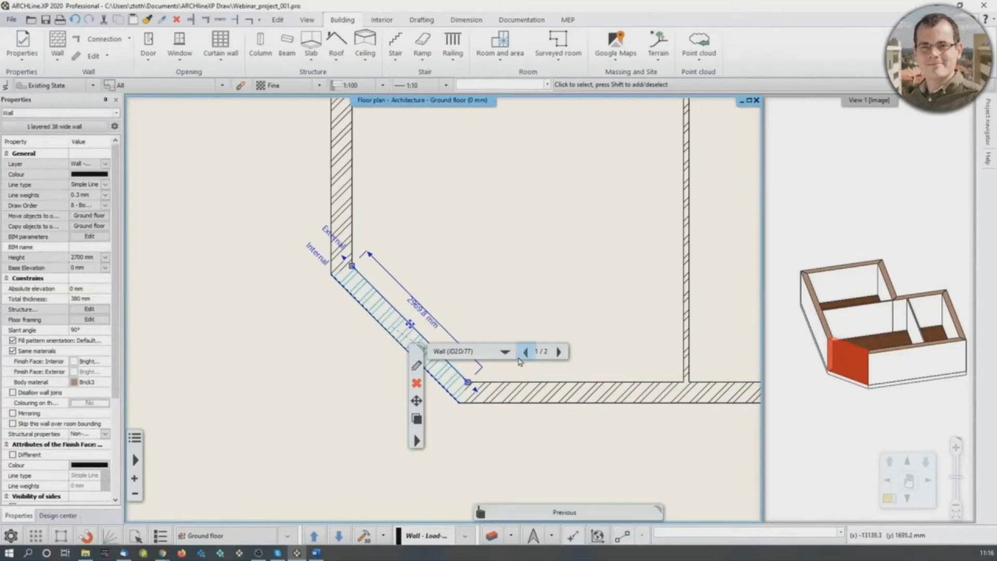
click(506, 353)
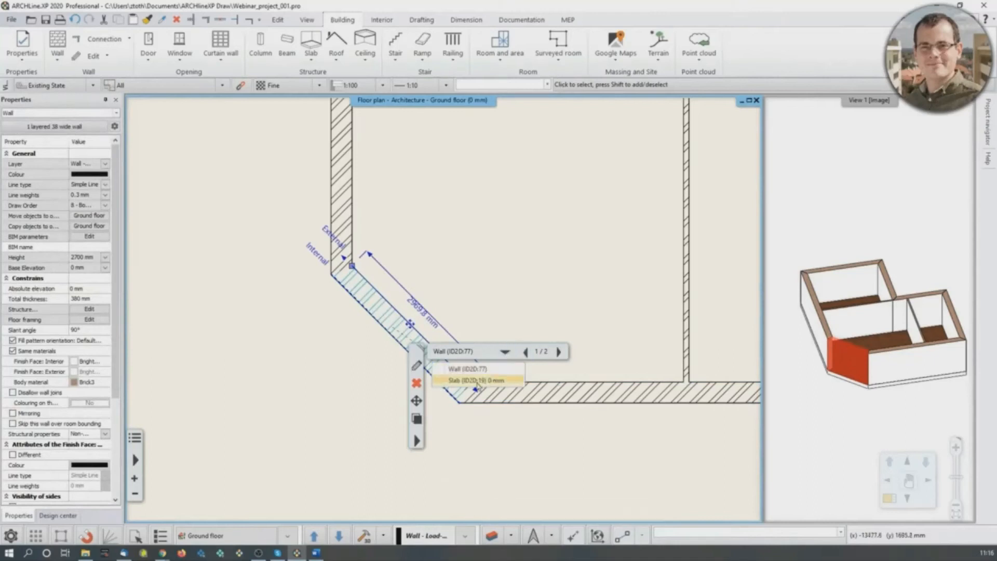
click(503, 384)
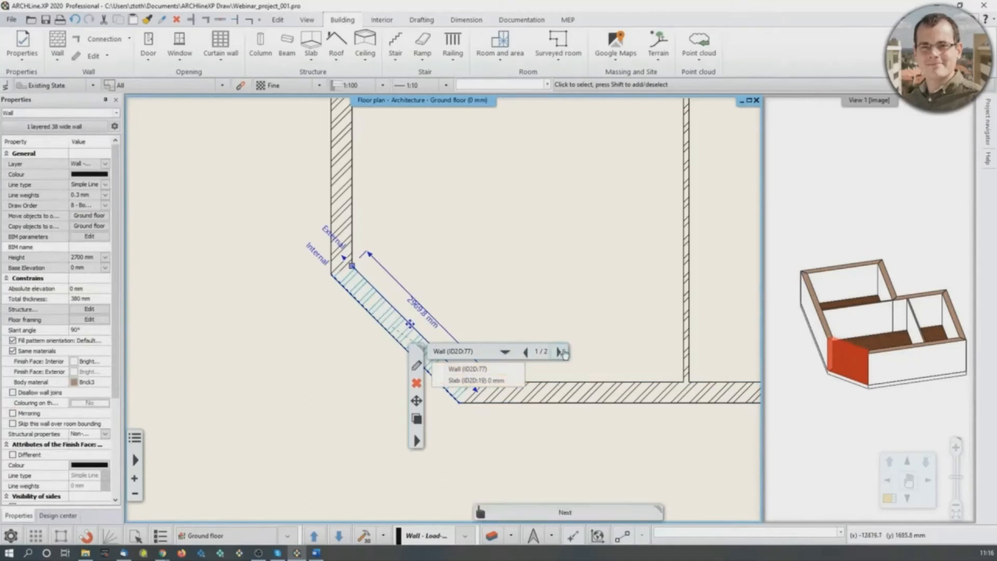
click(525, 353)
click(525, 353)
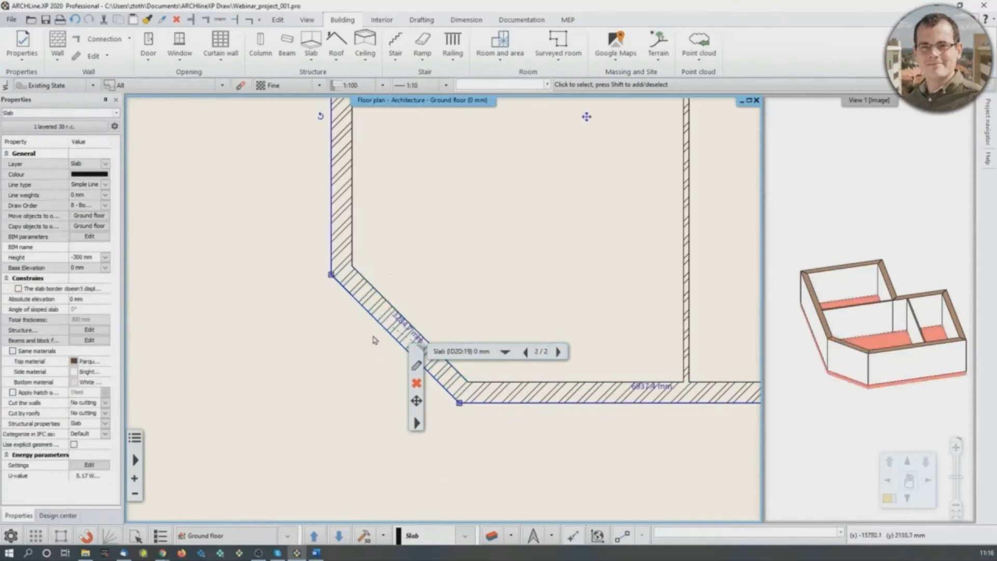
mouse_move(385, 328)
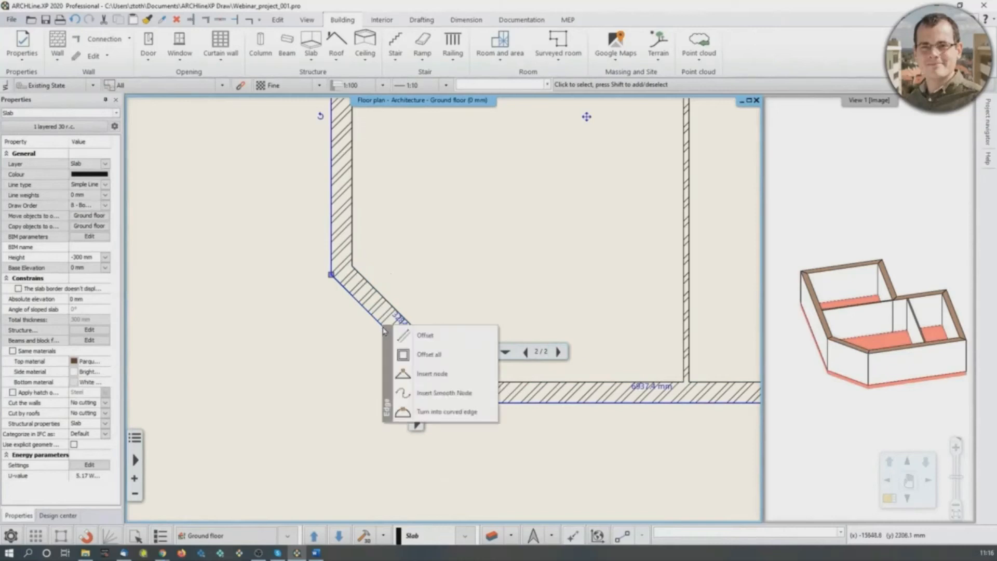
click(424, 335)
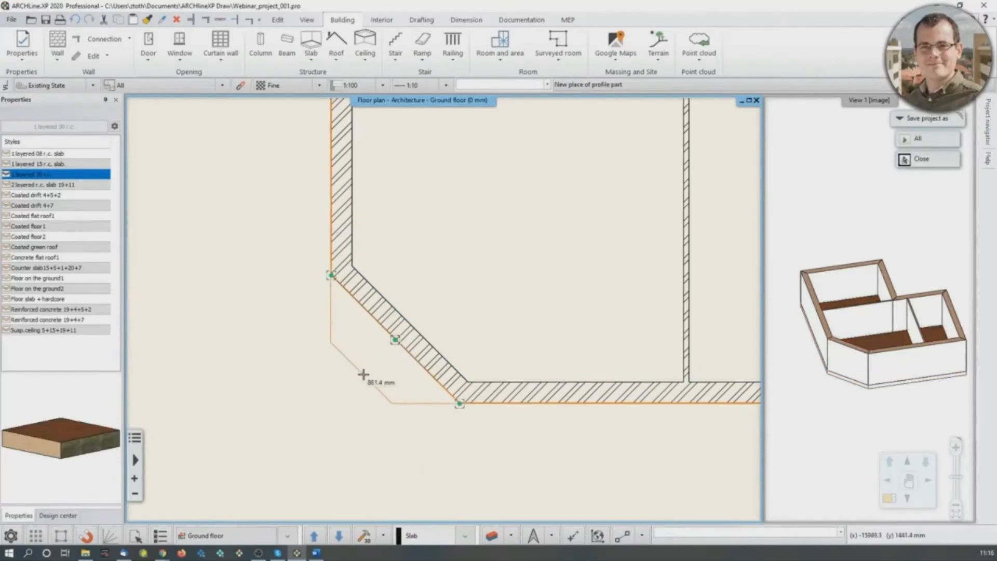
text(1)
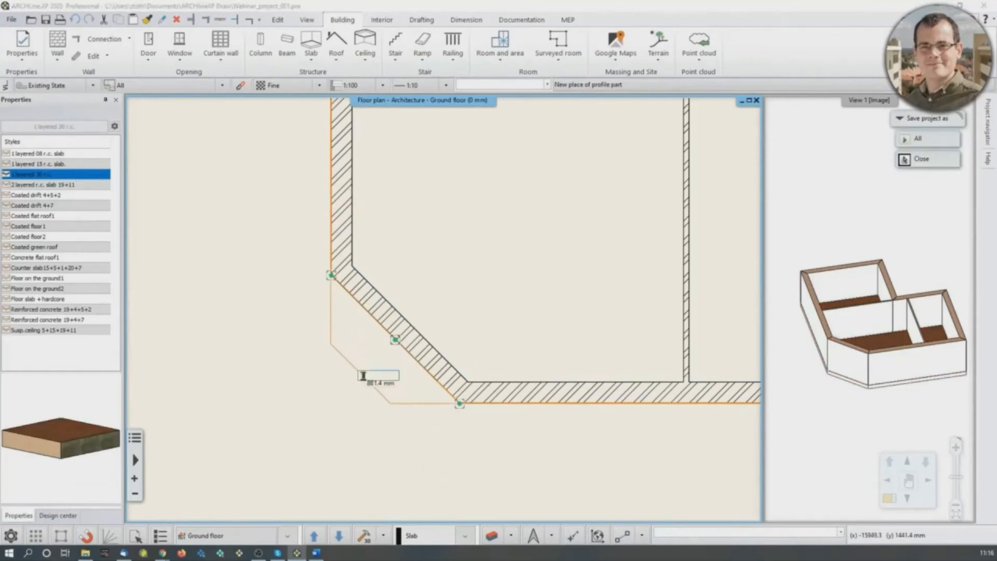
text(000)
key(Return)
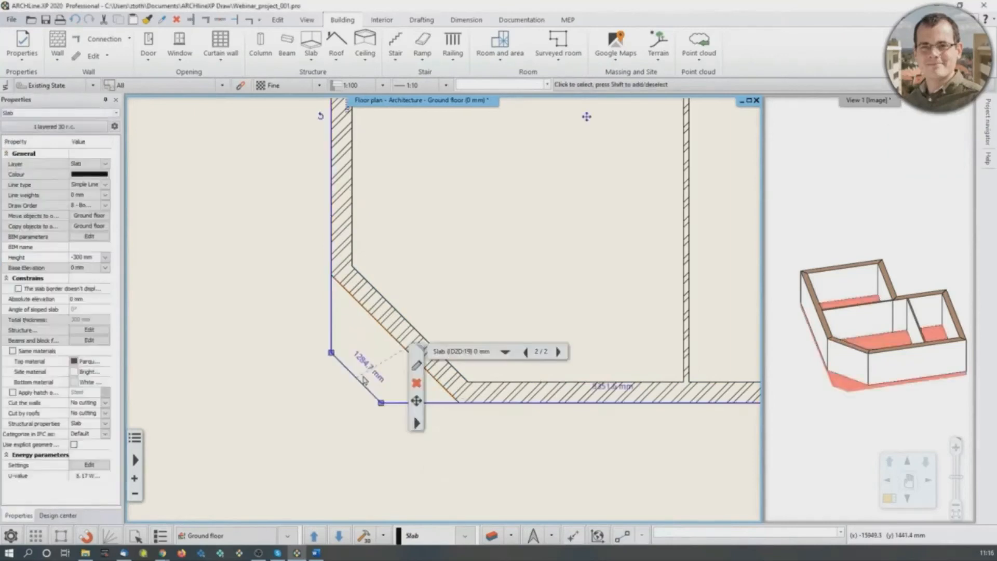
key(Escape)
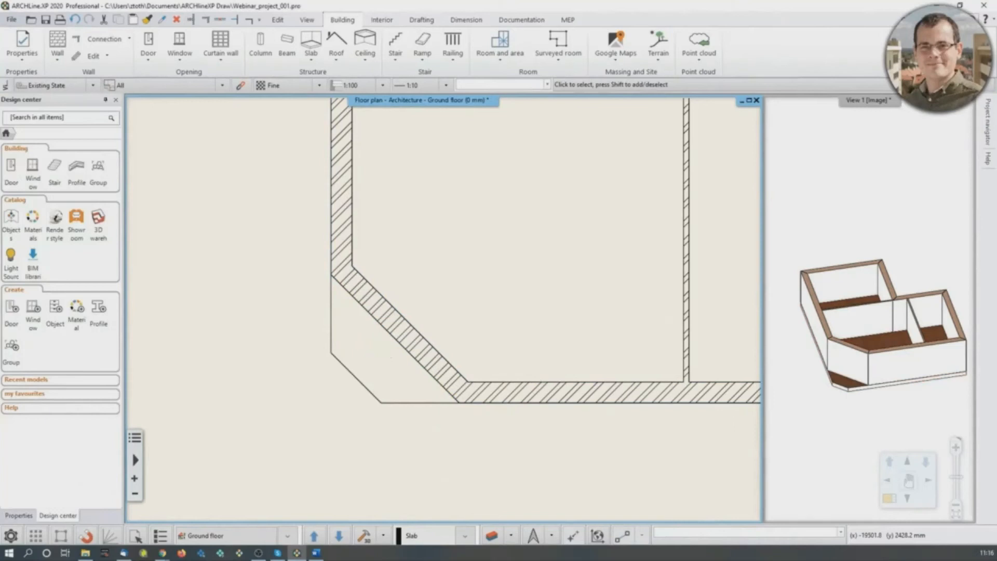
- Rename the level directly above the ground floor to Flat roof
scroll(534, 305, down, 2)
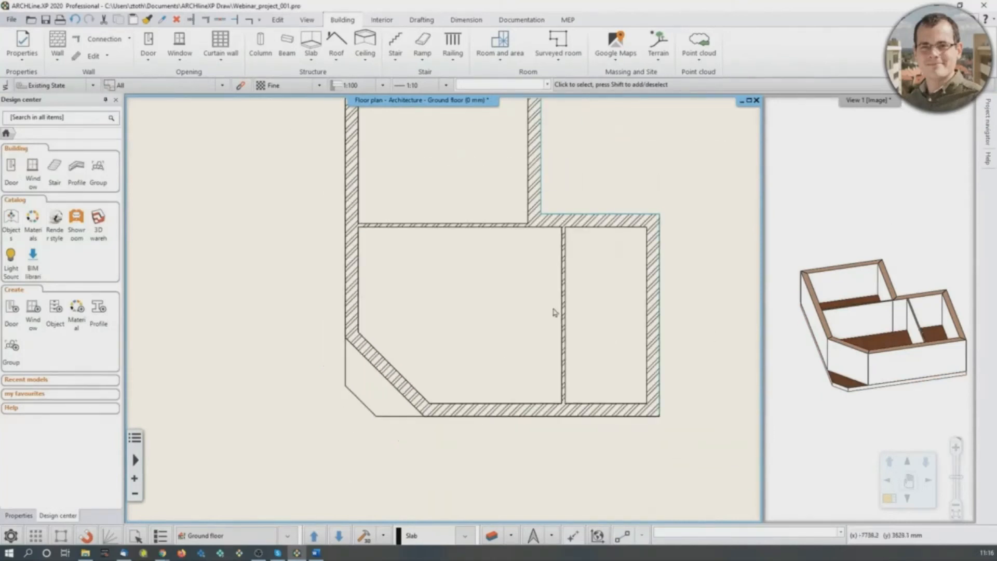
middle_drag(555, 313, 542, 344)
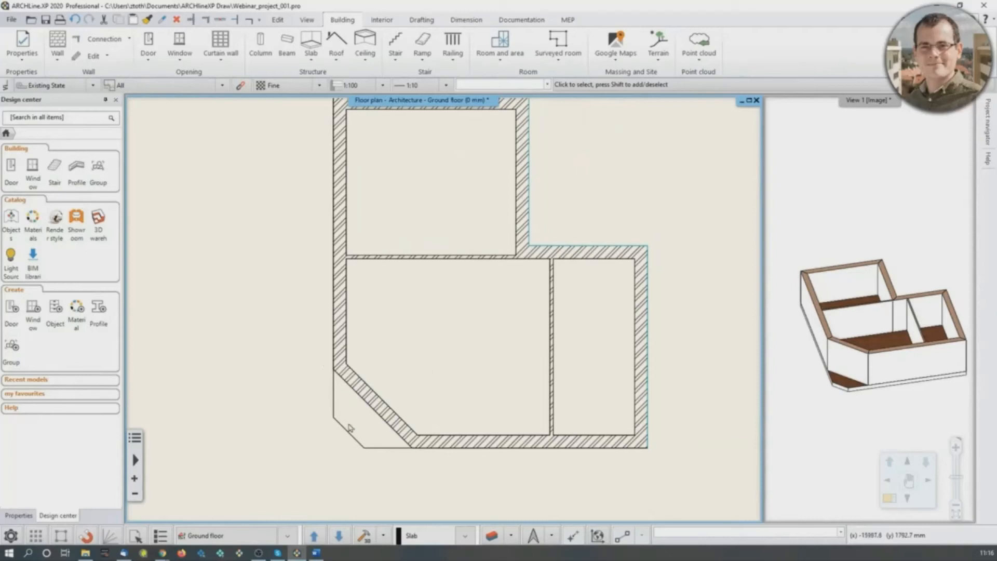
click(231, 535)
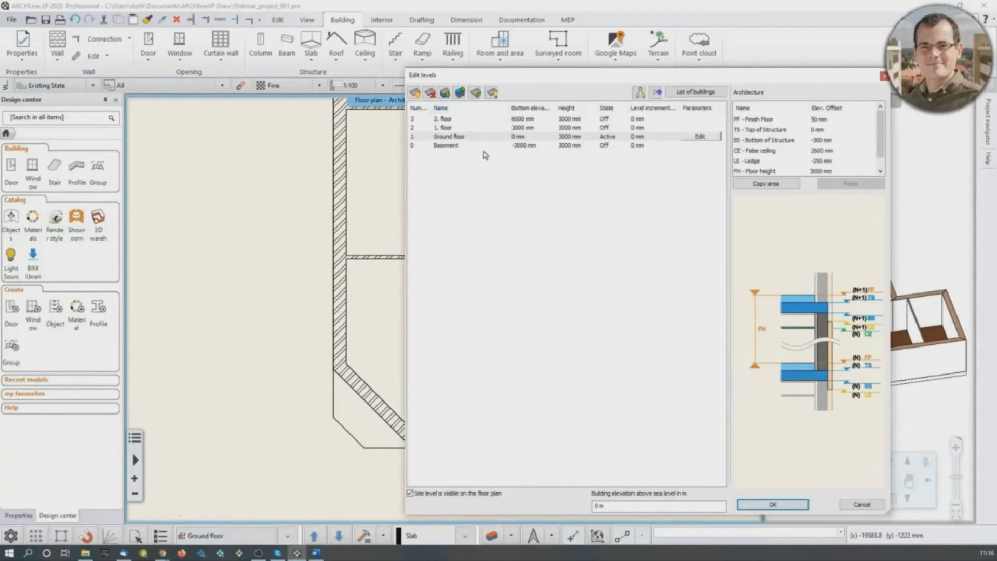
drag(539, 75, 250, 84)
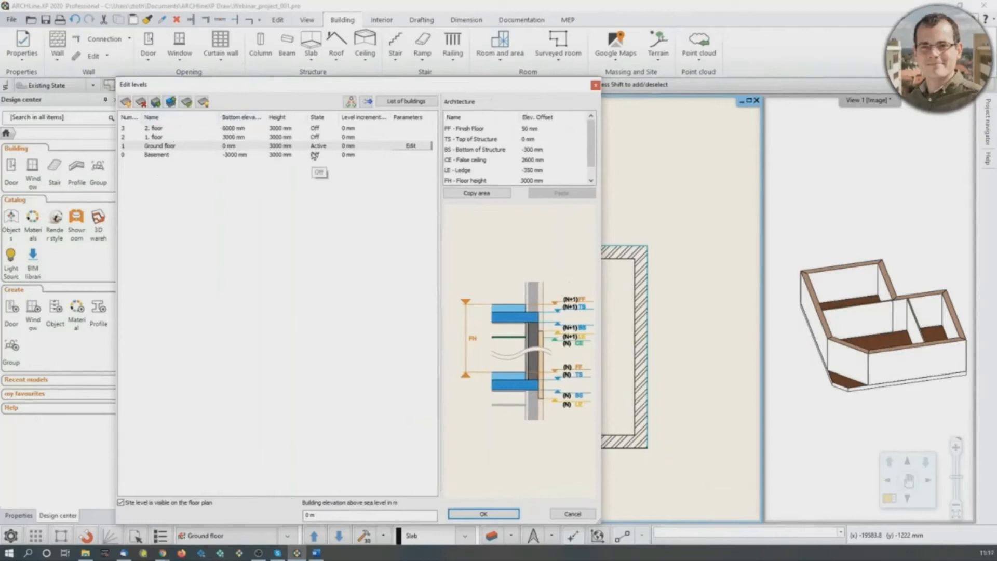
double_click(182, 147)
click(166, 138)
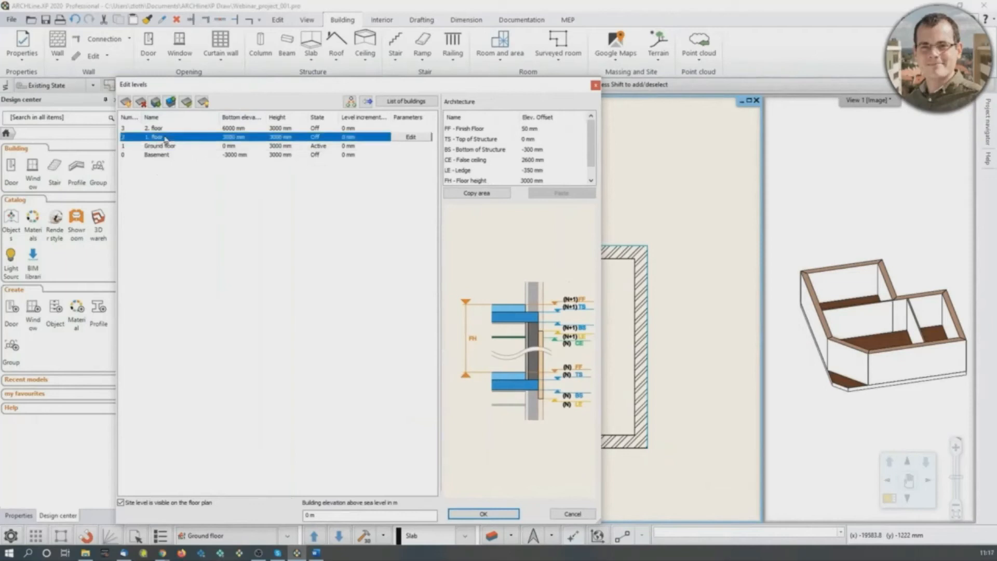
click(166, 138)
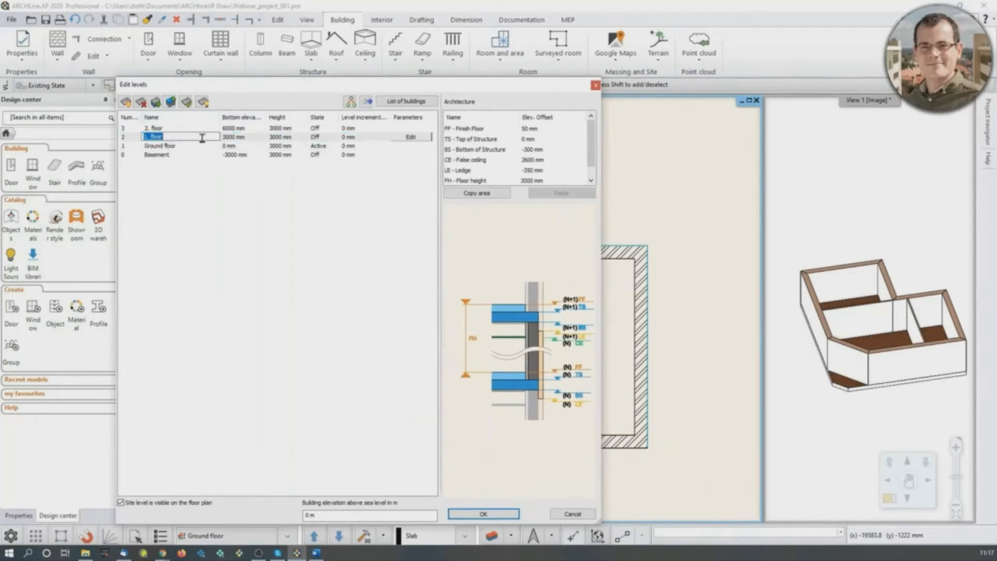
text(Fir)
click(265, 192)
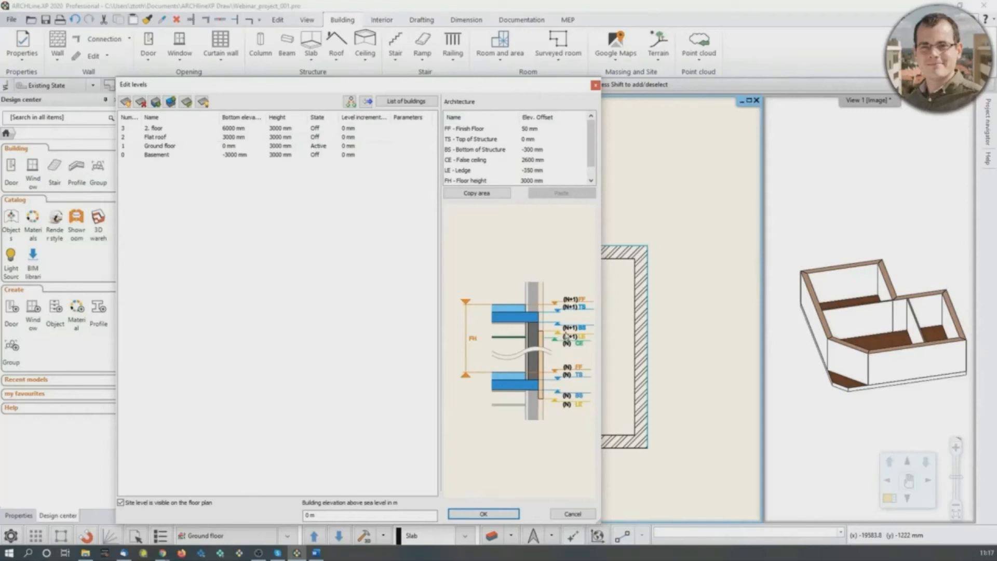
click(506, 510)
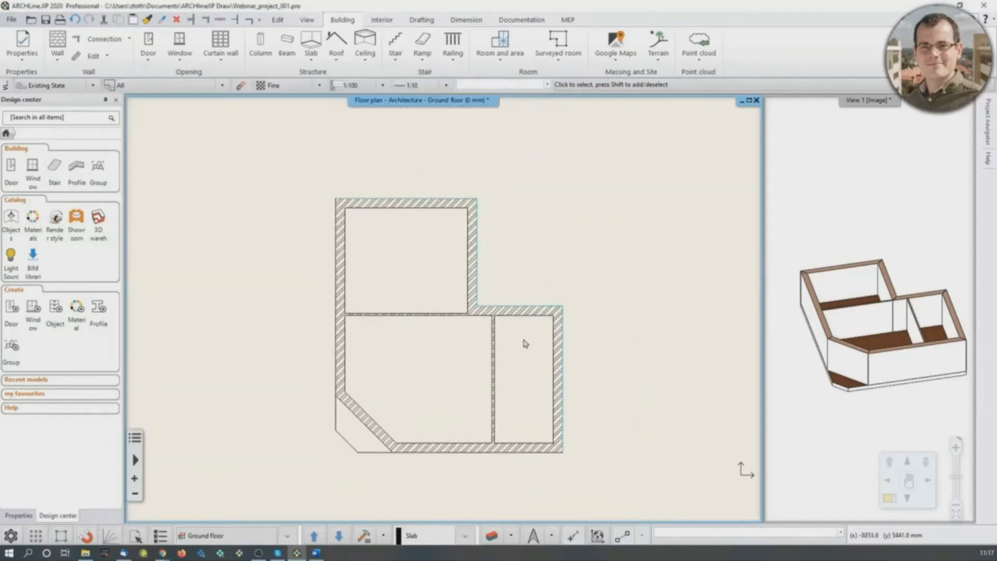
- Copy all the ground floor walls and the slab to the Flat roof level
drag(278, 166, 609, 490)
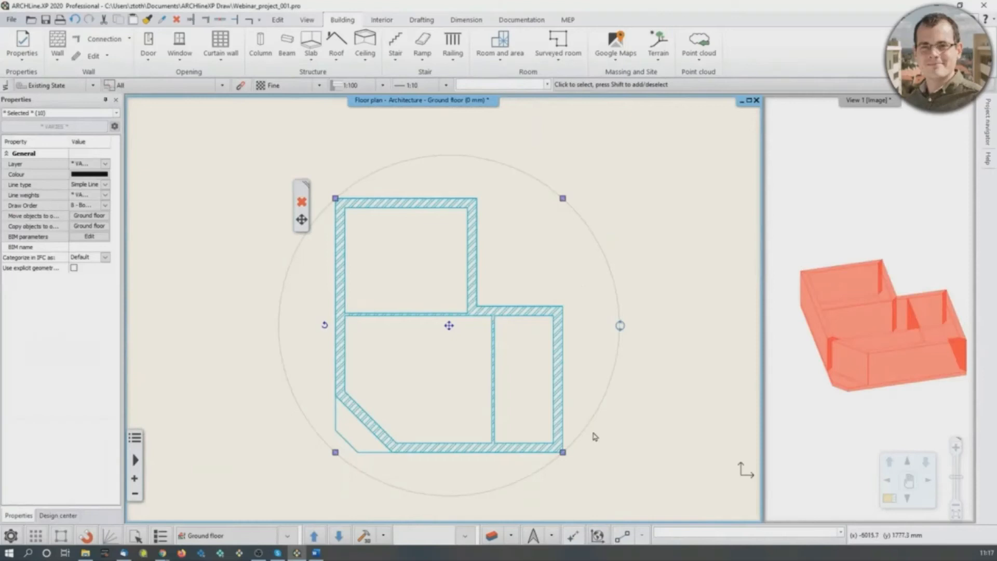
click(246, 534)
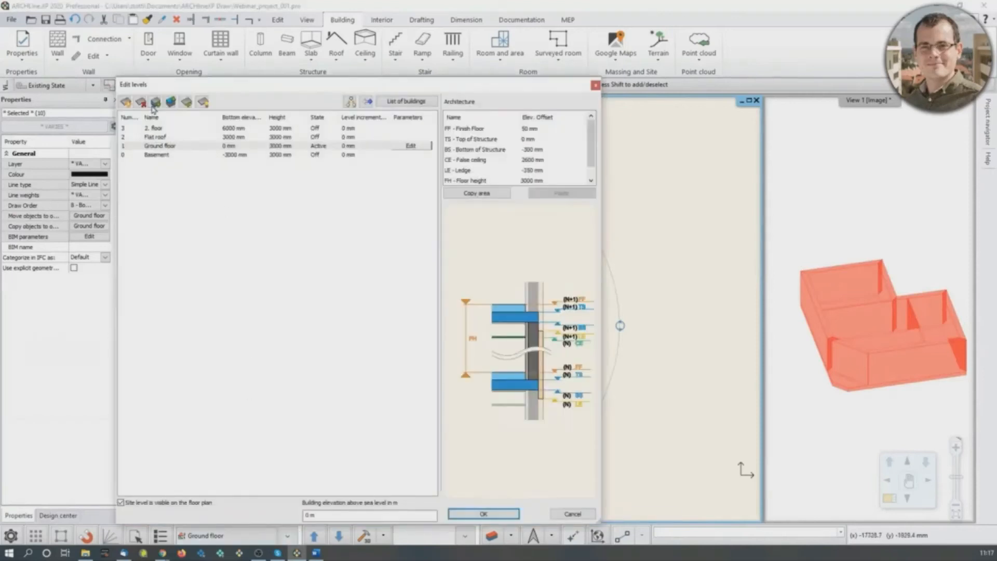
click(352, 102)
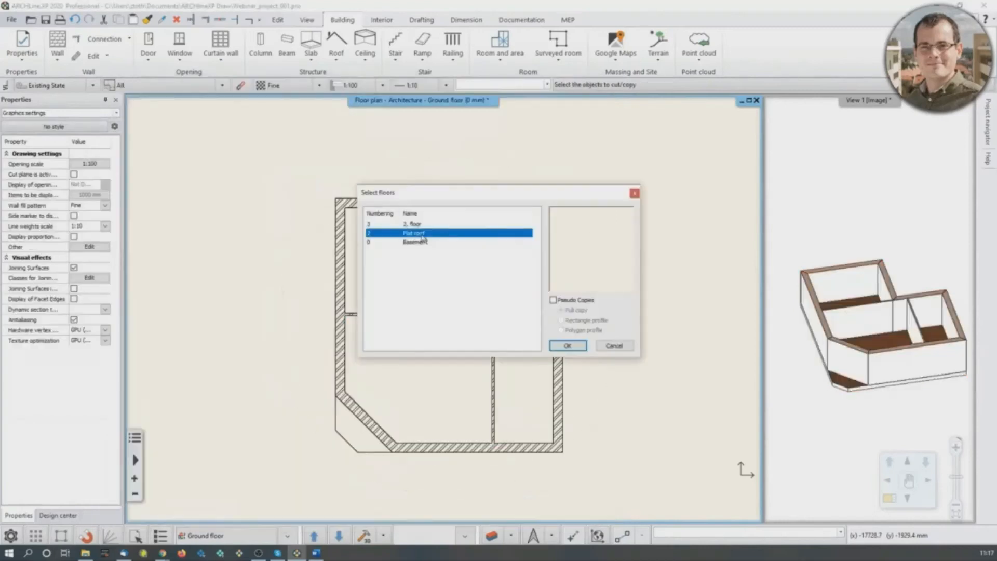
click(569, 346)
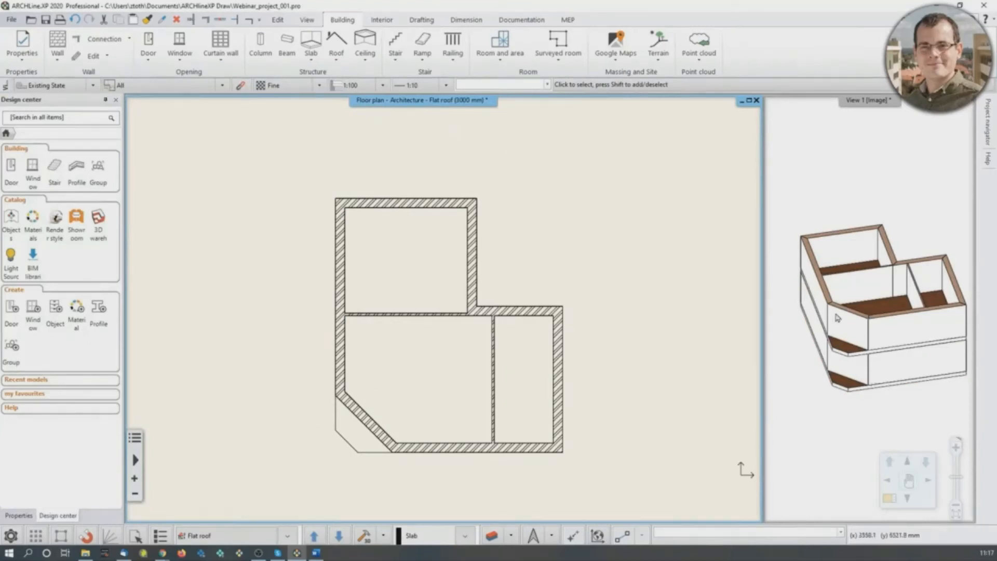
- Delete the two inner partition walls of the Flat roof level in the enlarged 3D view
click(895, 279)
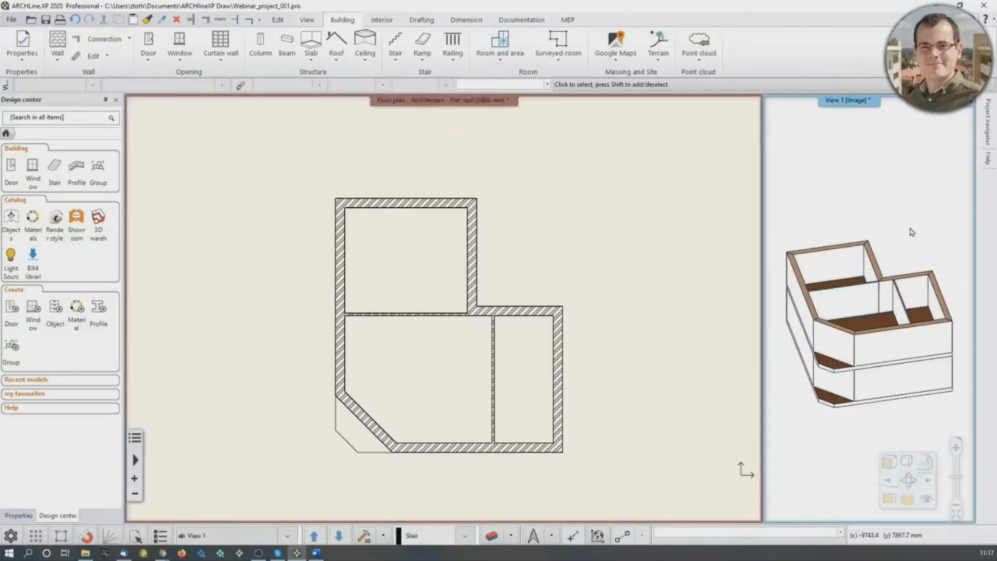
click(889, 498)
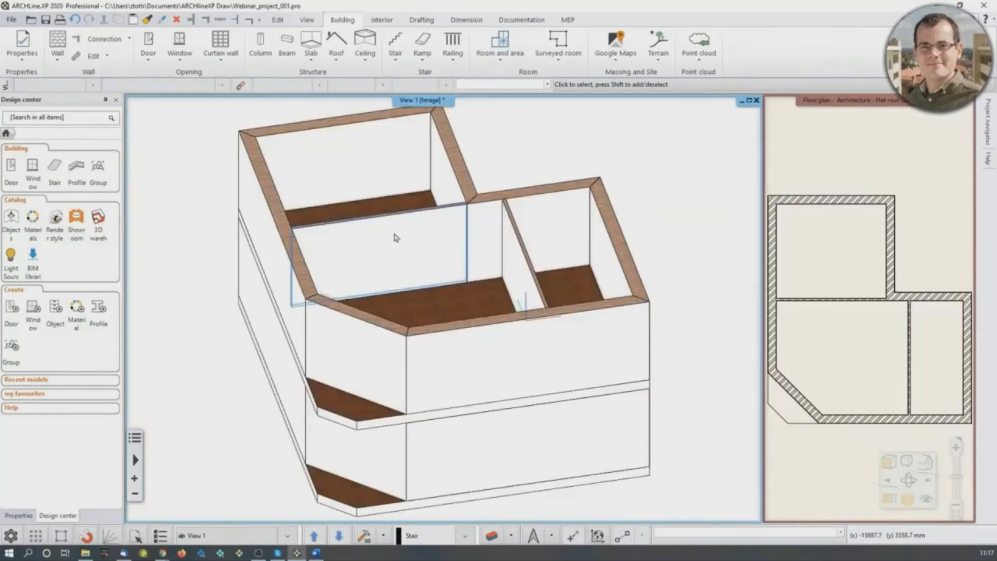
click(382, 236)
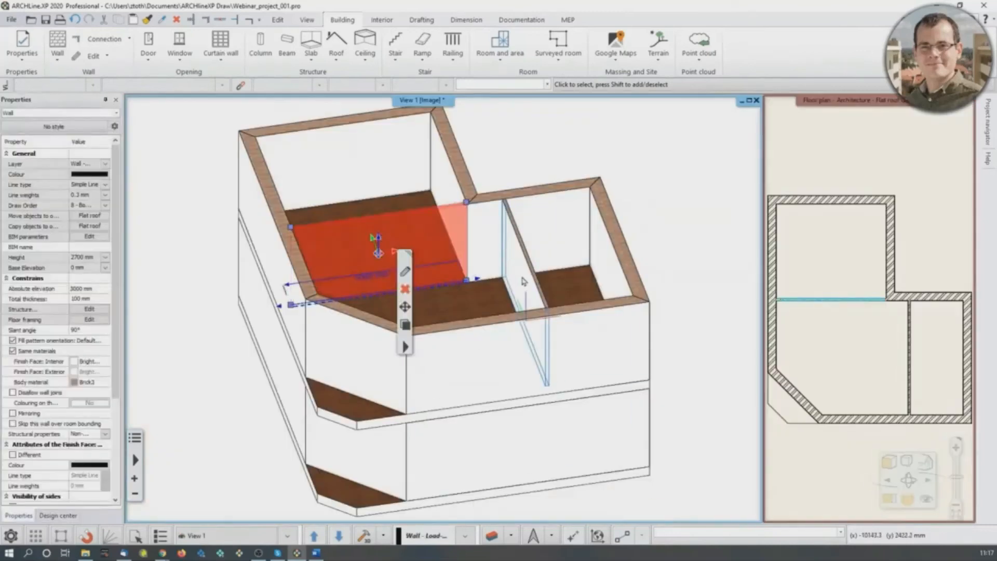
shift+click(526, 285)
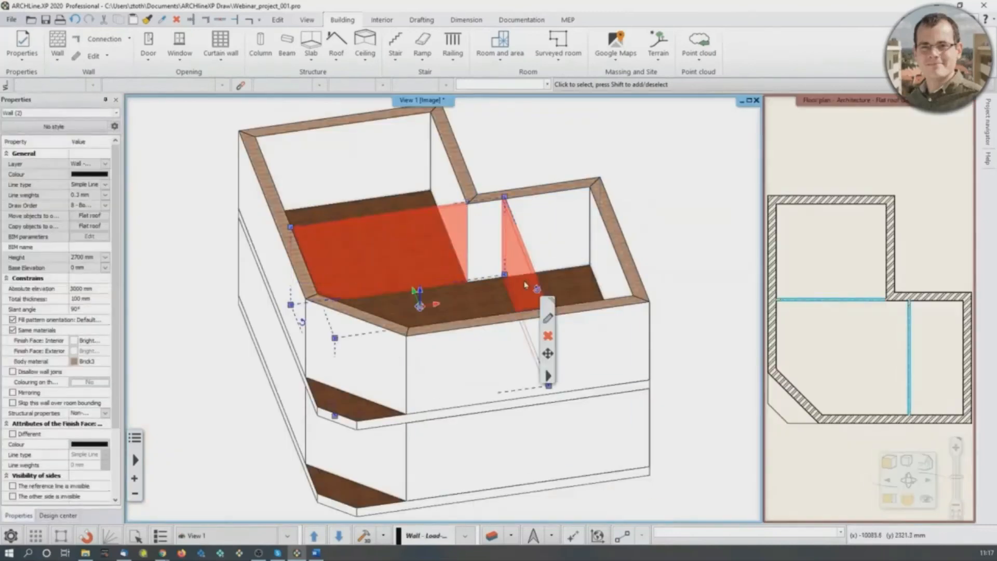
key(Delete)
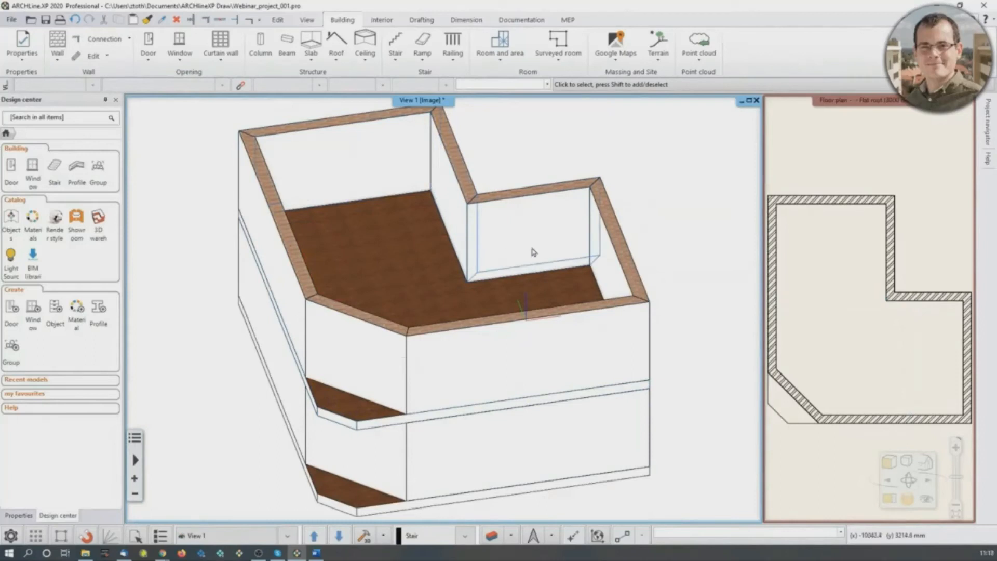
- Set the height of all seven Flat roof walls to 1000 mm, leaving the slab out of the selection
click(595, 248)
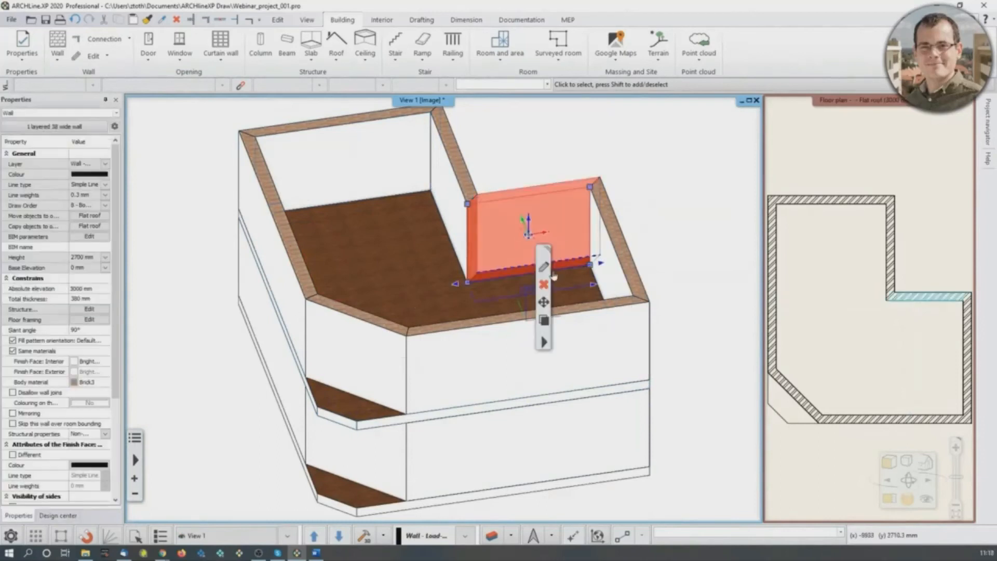
click(663, 194)
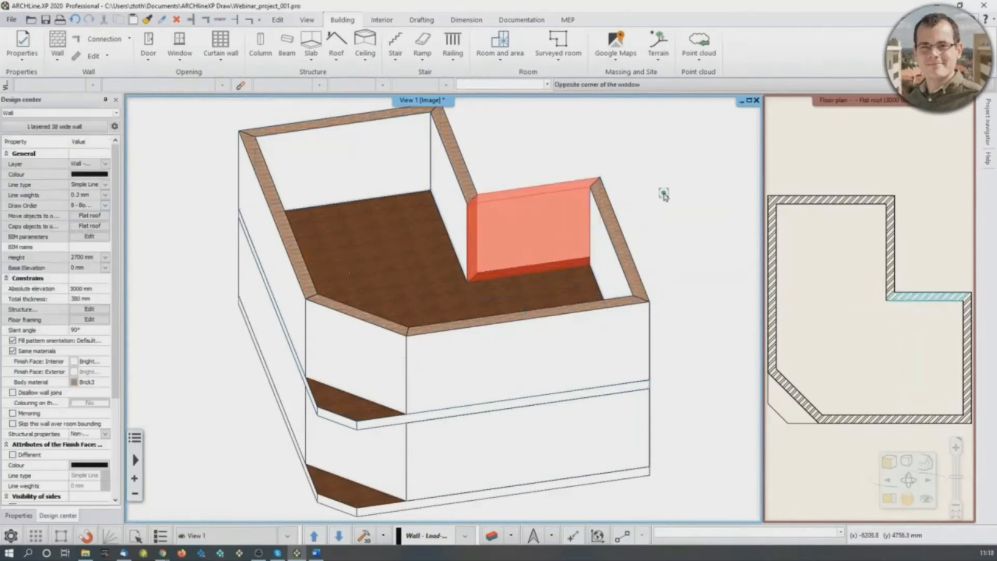
click(847, 272)
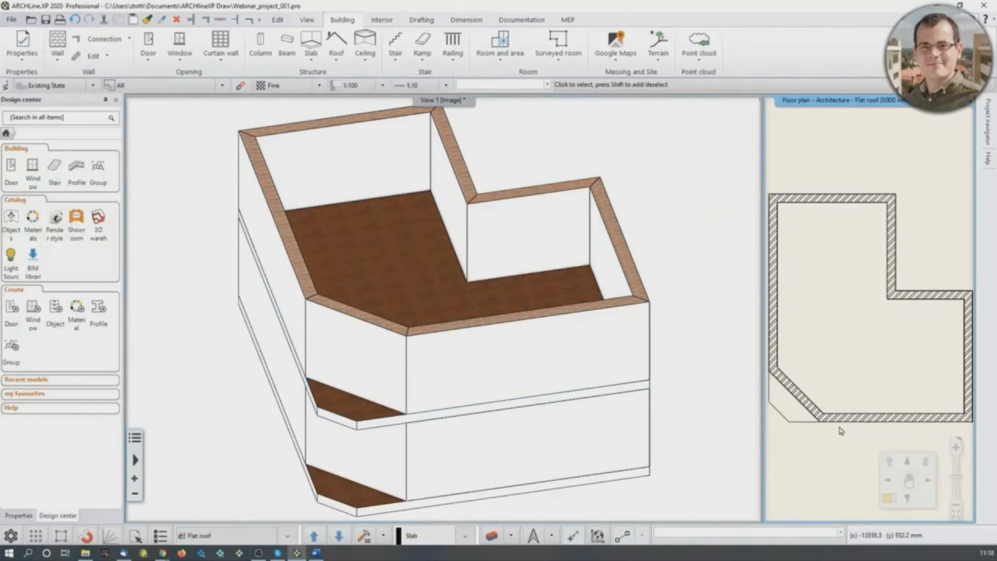
scroll(383, 327, down, 3)
drag(258, 134, 657, 474)
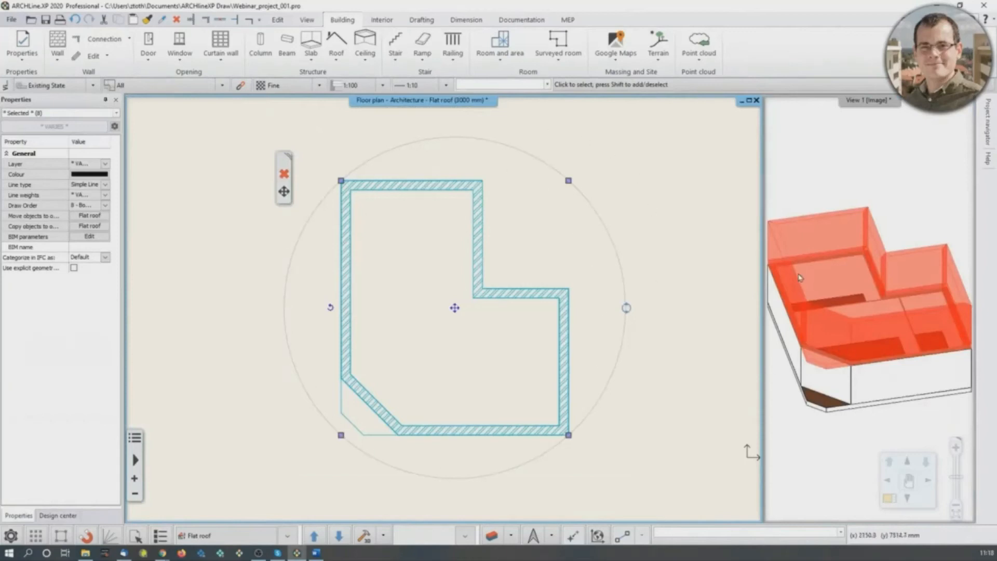
click(112, 114)
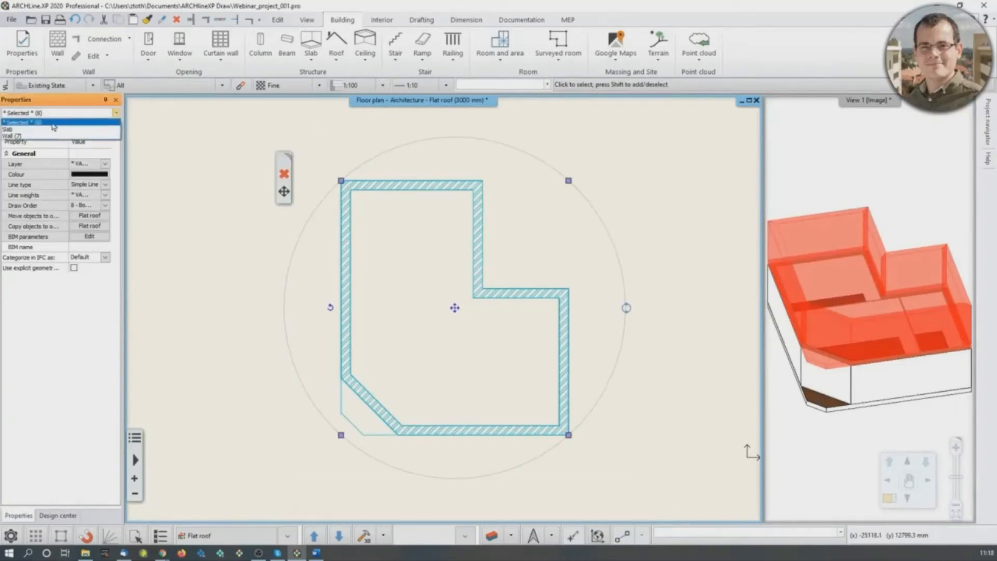
click(17, 136)
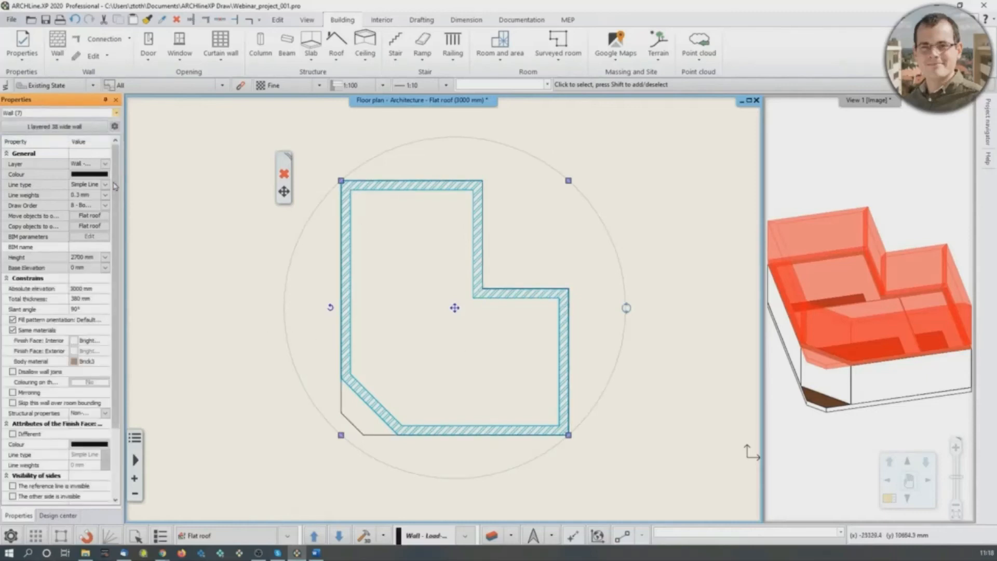
click(80, 289)
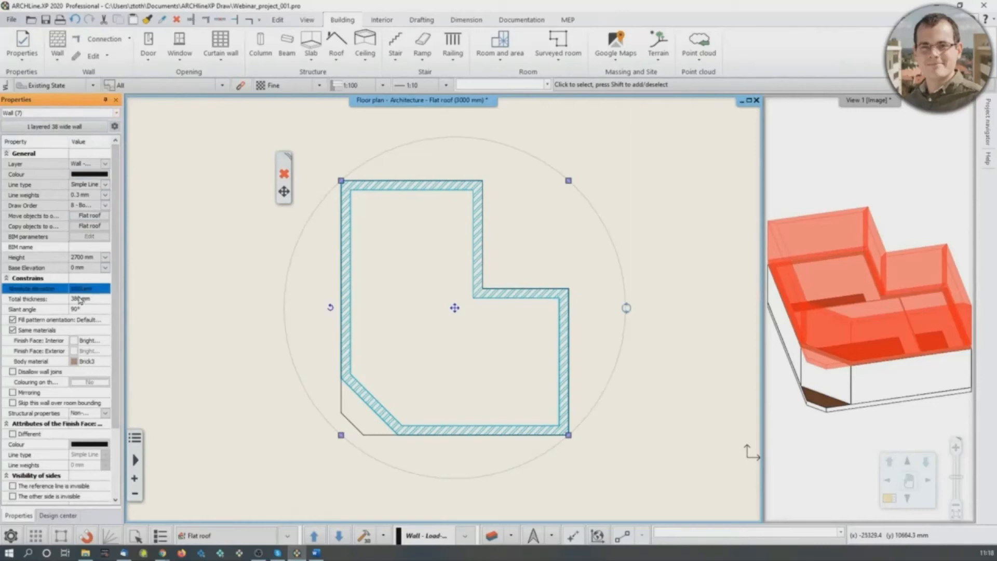
click(79, 299)
click(82, 258)
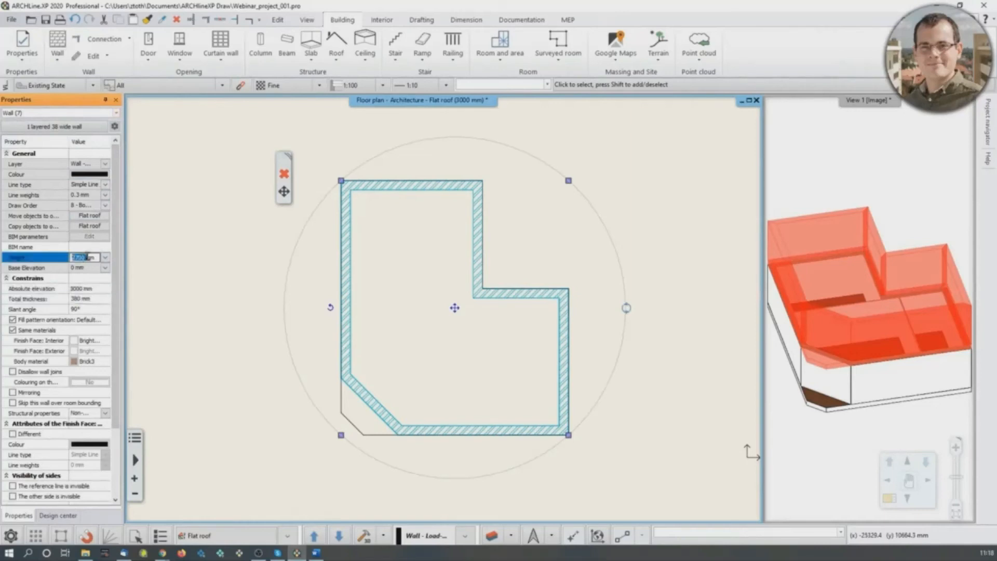
text(1000)
key(Return)
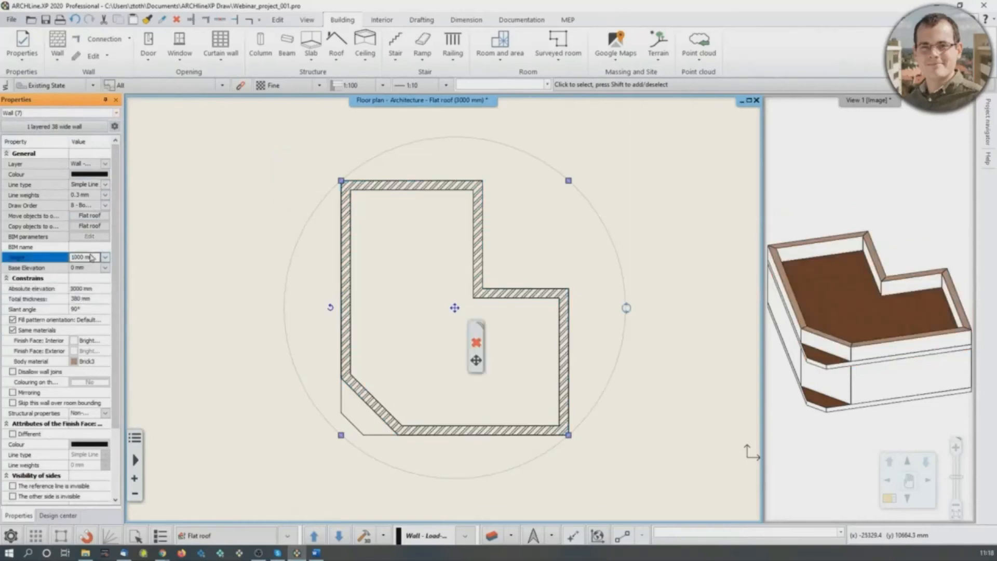
click(899, 350)
scroll(899, 351, up, 1)
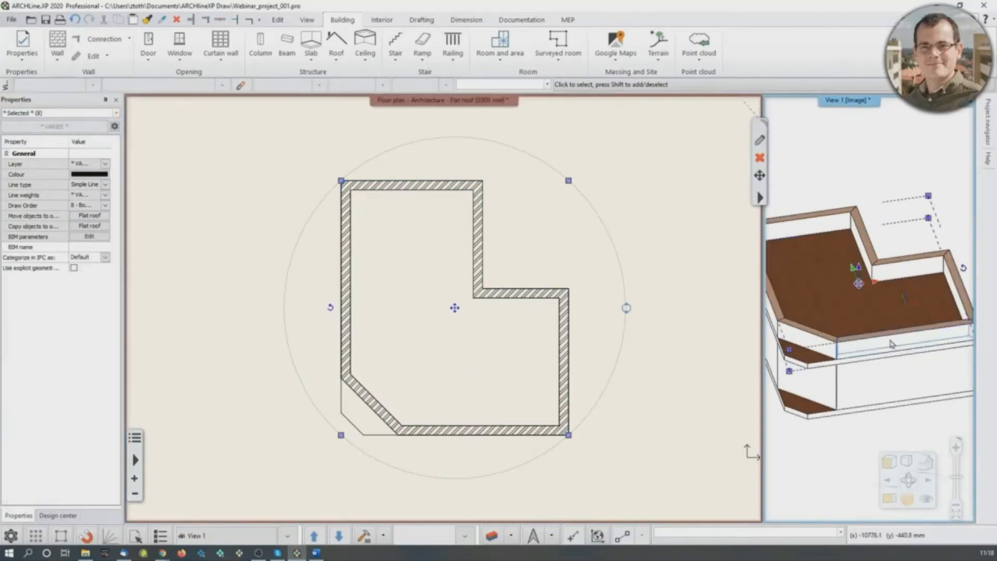
scroll(890, 343, down, 2)
mouse_move(888, 339)
middle_down()
mouse_move(886, 322)
mouse_move(884, 332)
middle_up()
click(899, 177)
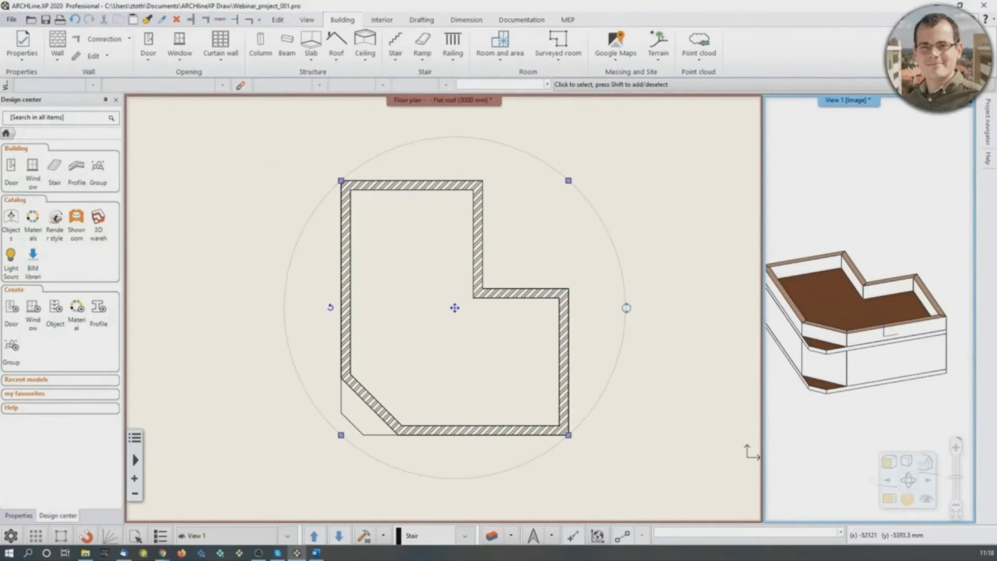
- Switch the active floor plan from the Flat roof level to the Ground floor
click(190, 240)
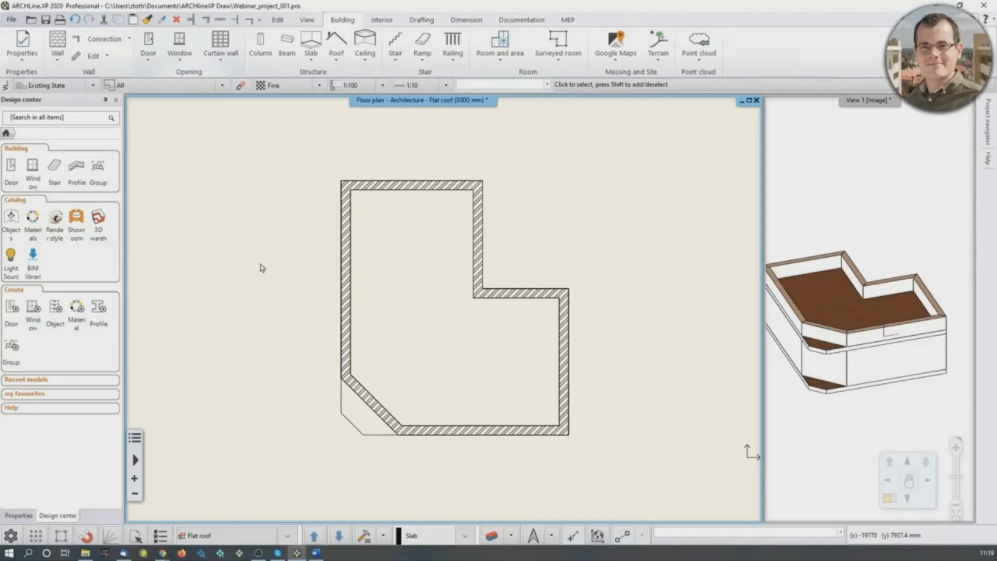
key(Page_Down)
key(Page_Up)
key(Page_Down)
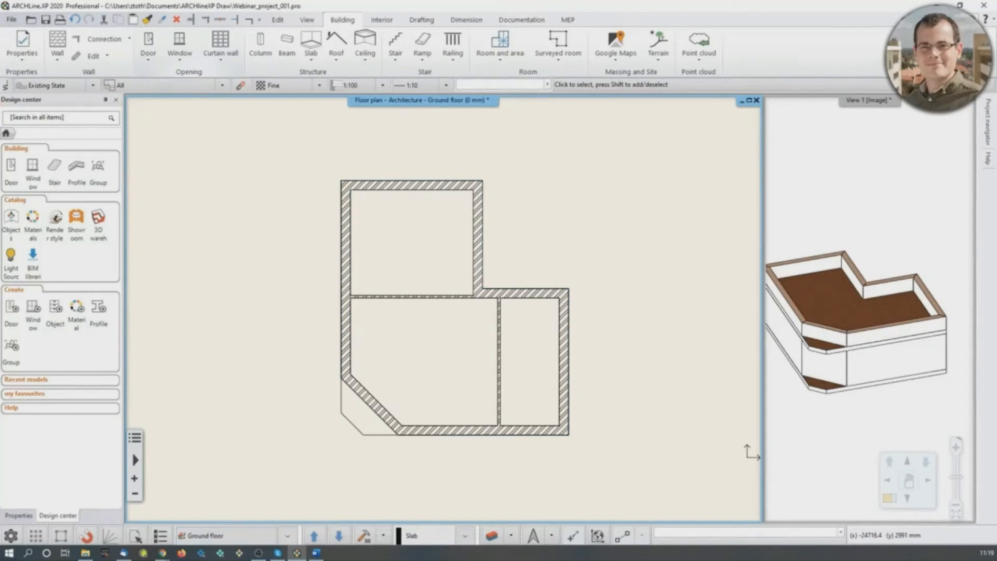
- Set the default door's distance from the wall line to 0 mm in the door properties
click(149, 44)
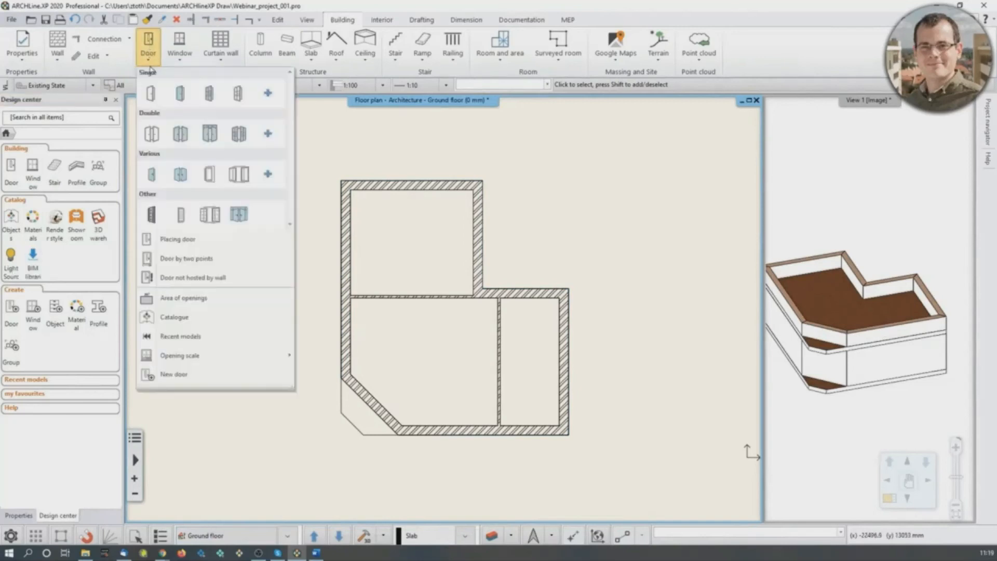
right_click(152, 94)
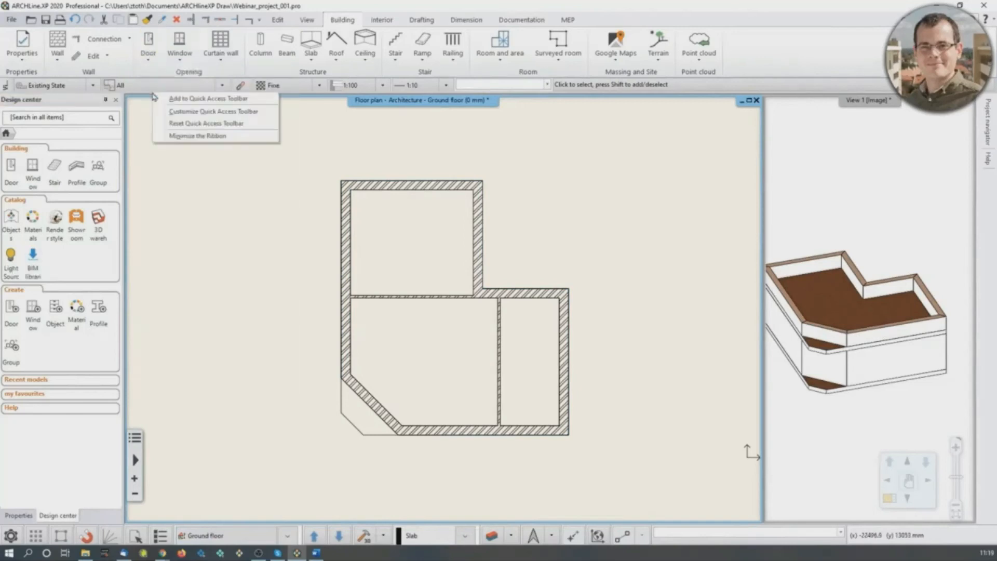
right_click(148, 46)
click(180, 53)
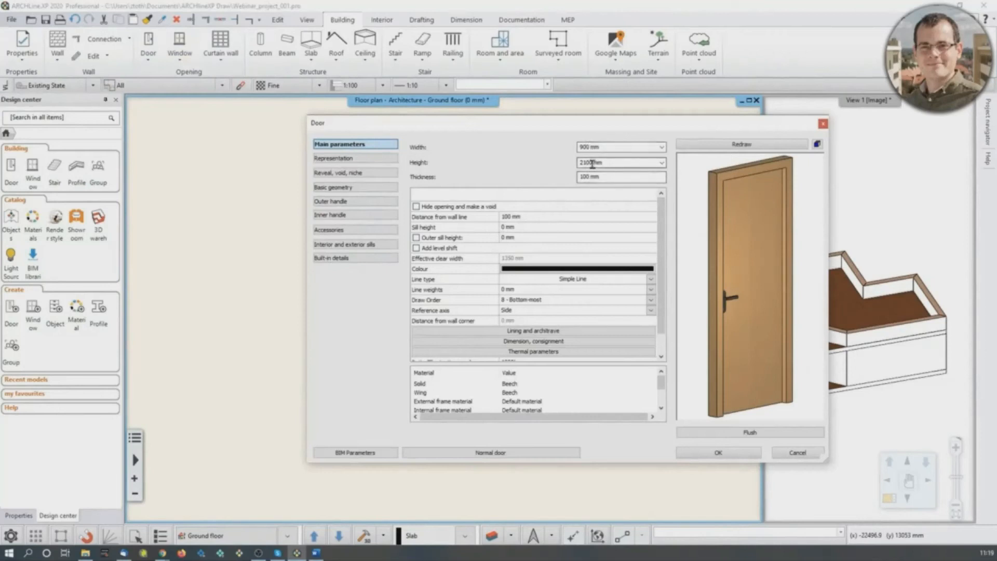
click(507, 219)
text(0)
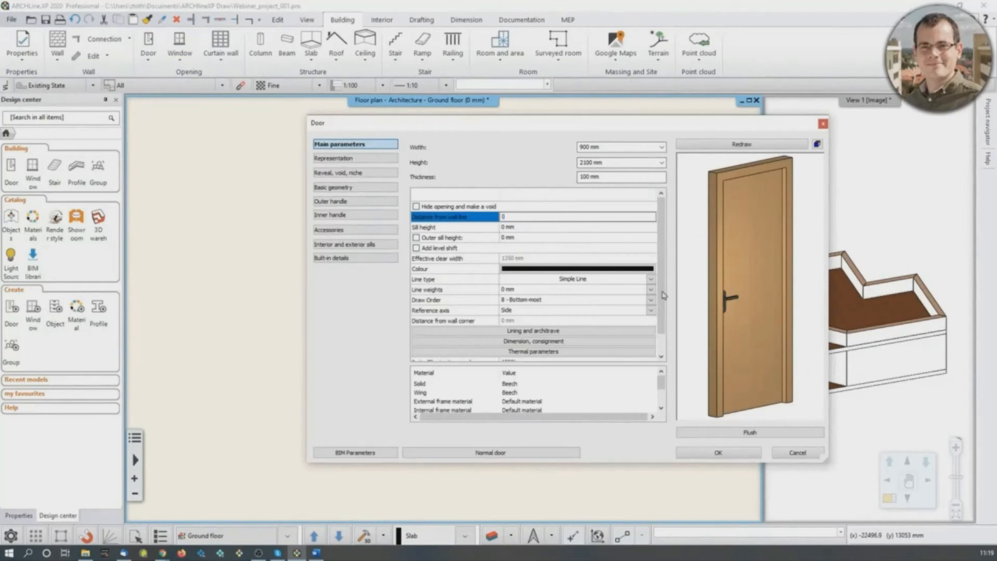
click(739, 144)
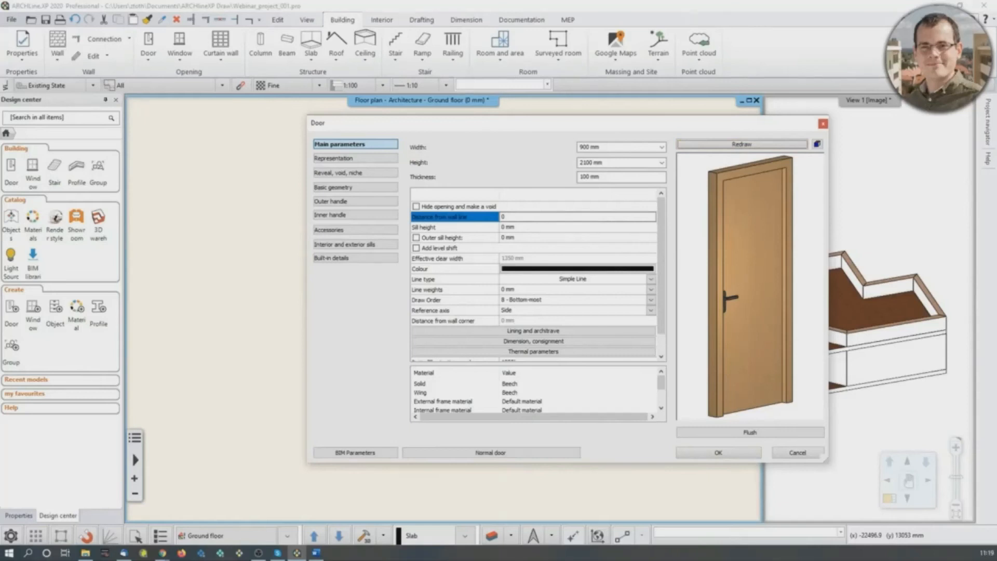
click(737, 456)
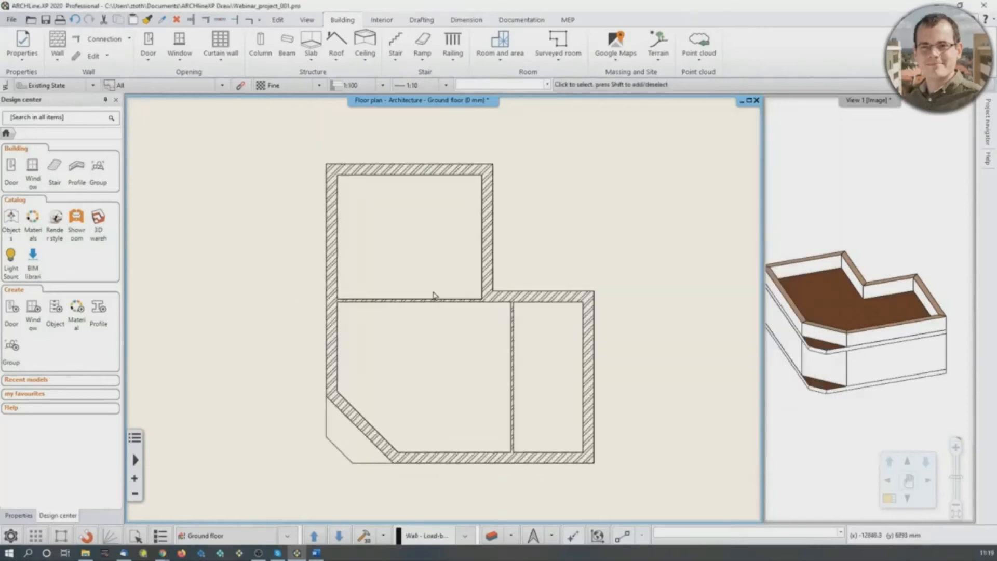
- Place a 900 x 2100 mm single door in the horizontal partition, 930 mm from its right end, swinging into the upper room
scroll(437, 290, up, 3)
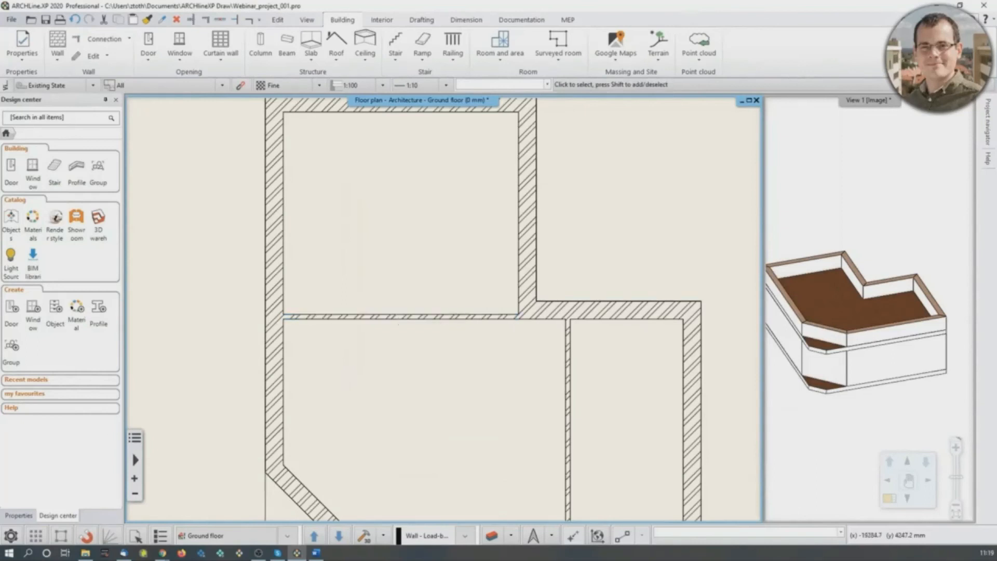
click(154, 43)
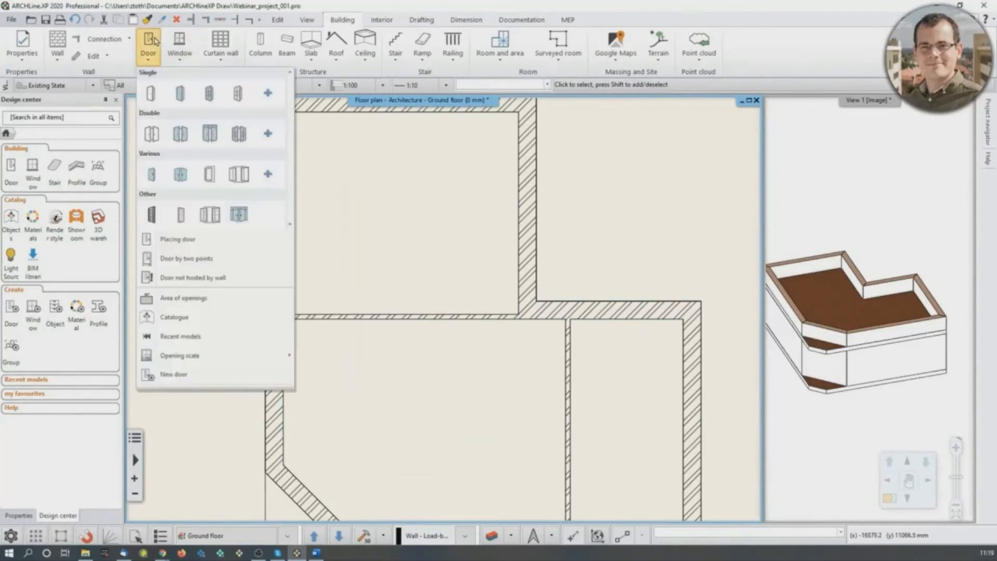
click(151, 94)
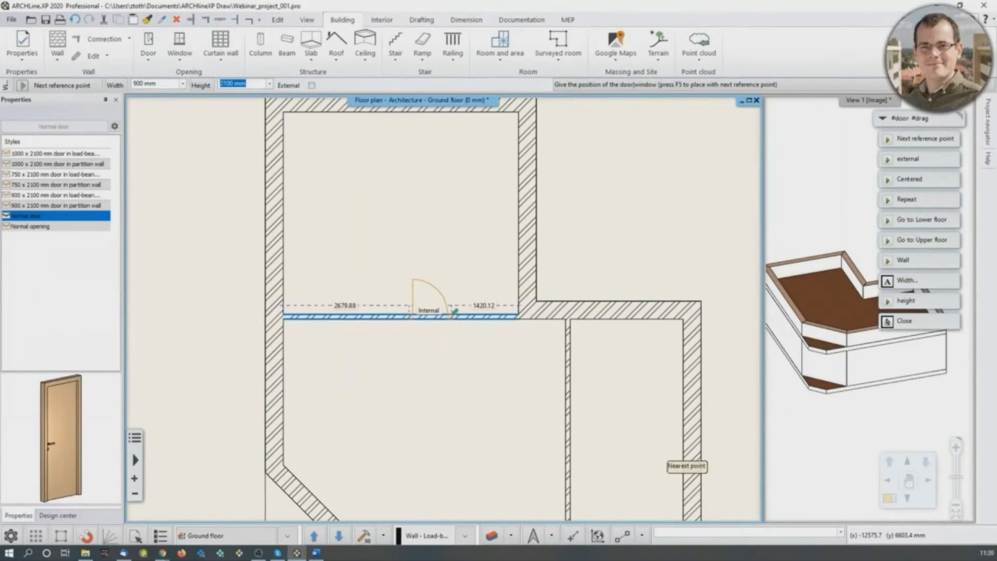
text(930)
key(Return)
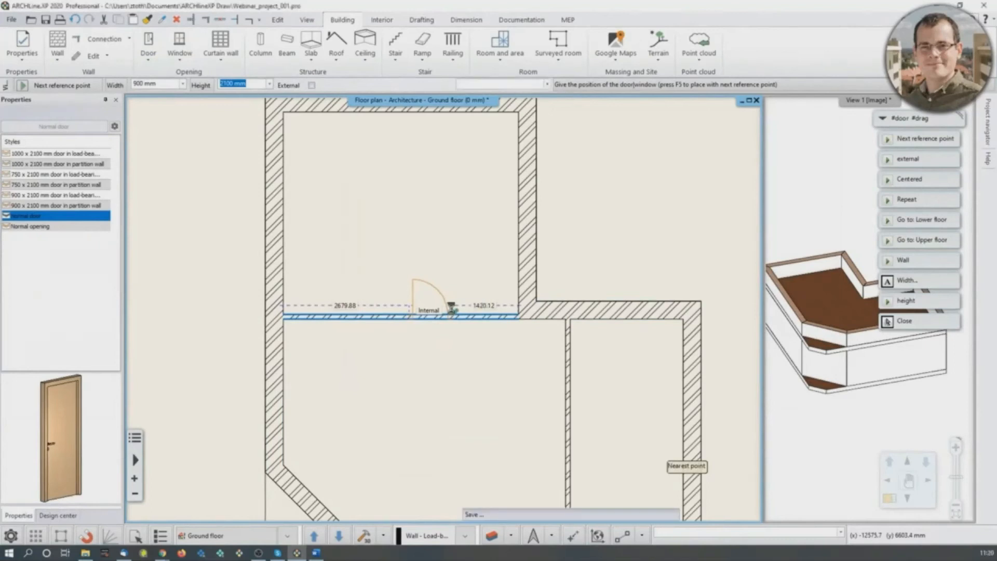
scroll(455, 311, up, 2)
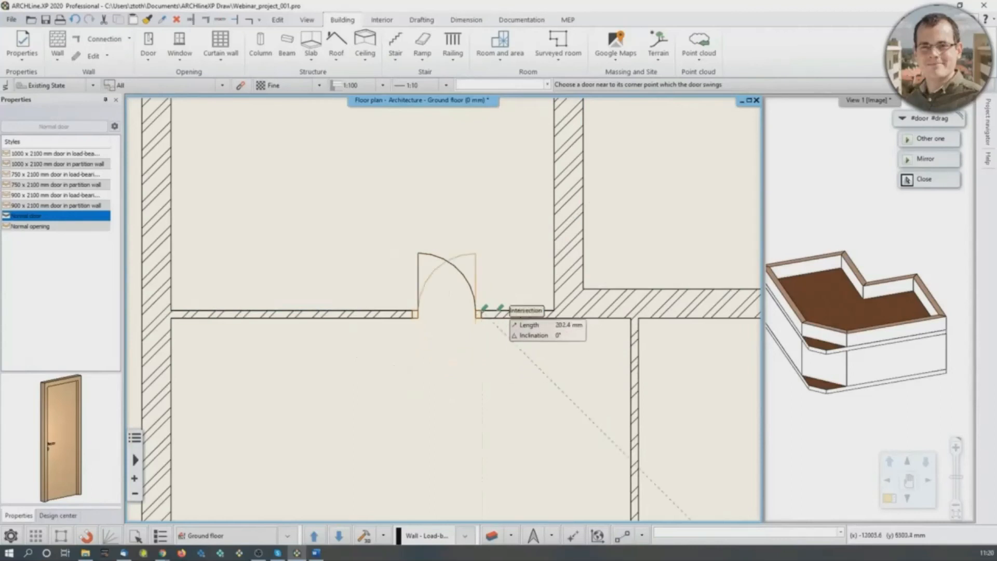
click(505, 257)
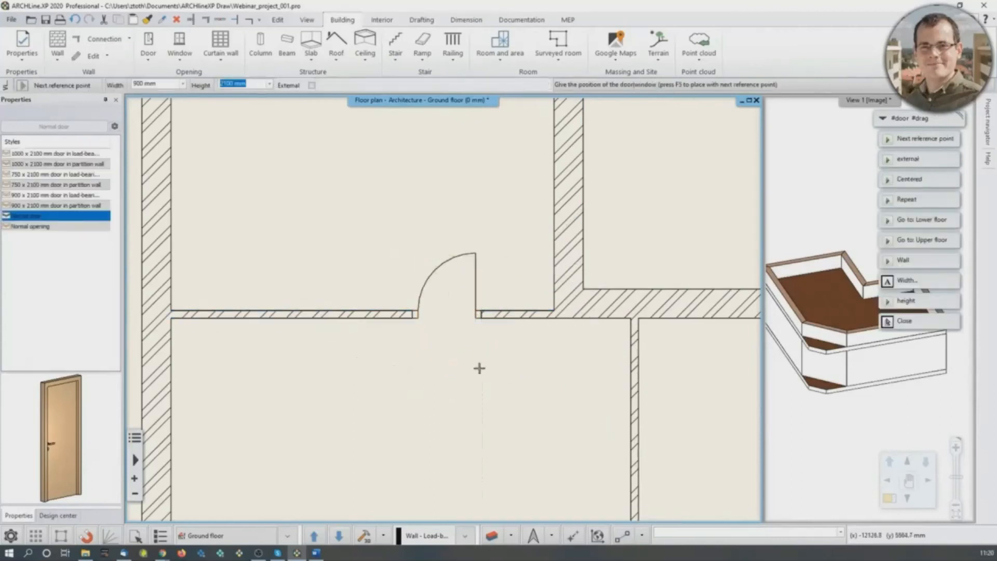
key(Escape)
- Place a 900 x 2100 mm single door in the vertical partition, 2400 mm from its upper end, opening into the narrow right-hand room
scroll(460, 312, down, 4)
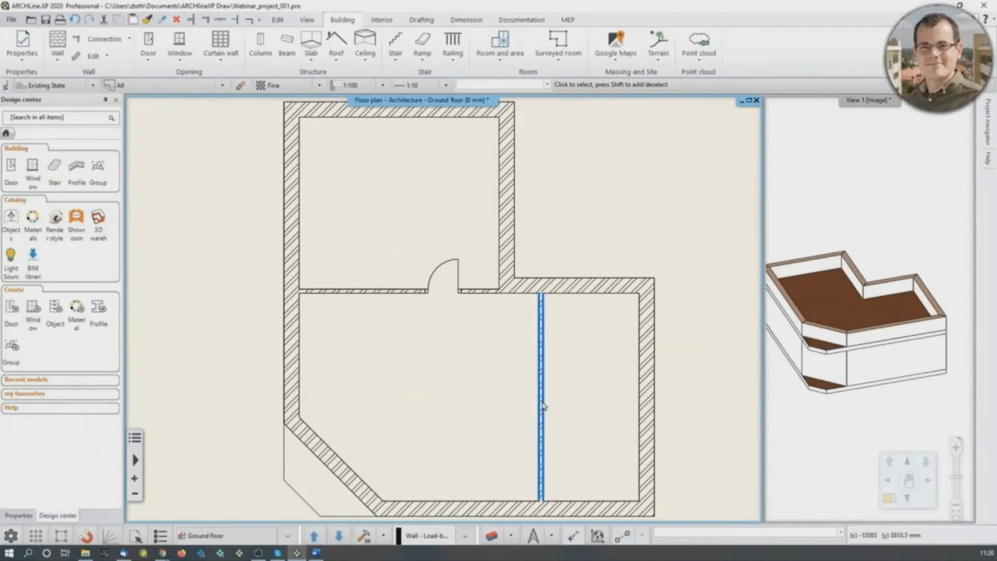
middle_drag(543, 401, 537, 392)
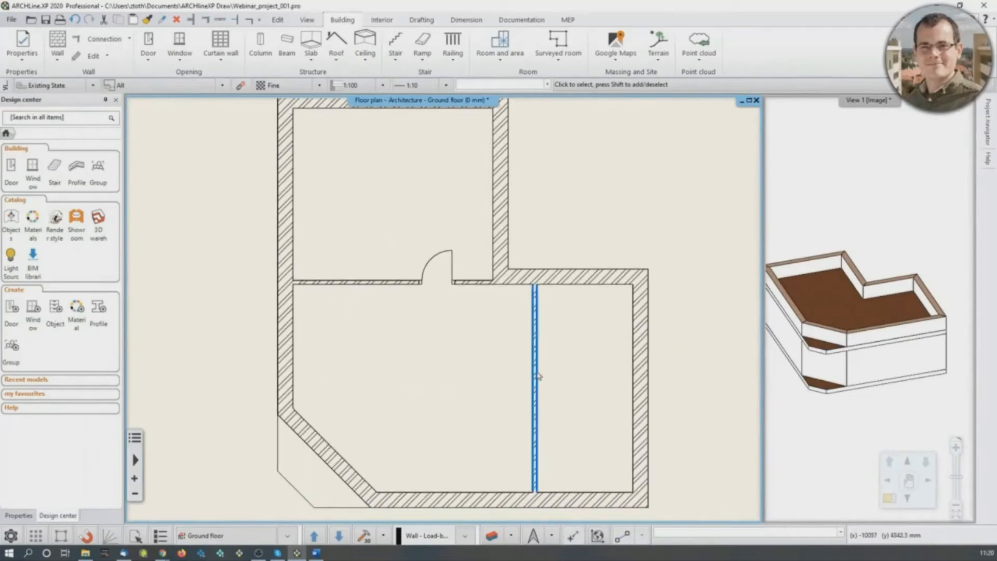
click(148, 59)
click(153, 93)
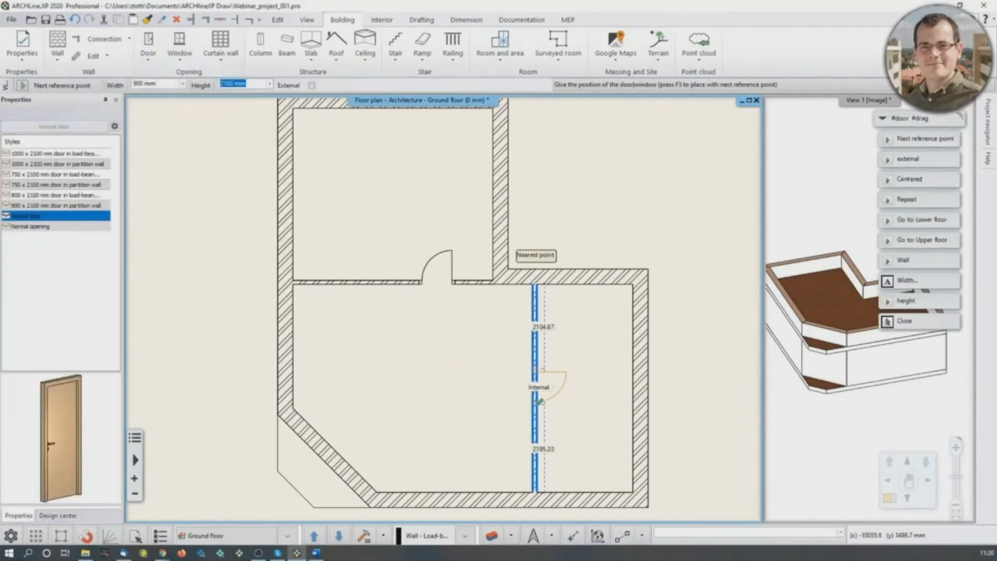
scroll(532, 398, up, 3)
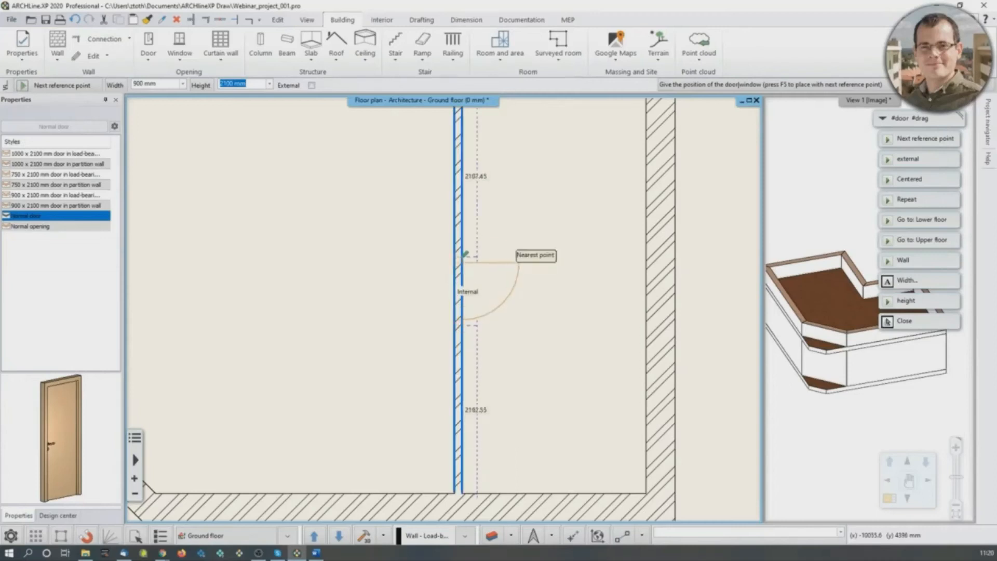
text(2)
key(Return)
key(Escape)
key(Escape)
scroll(384, 285, down, 3)
scroll(385, 288, down, 1)
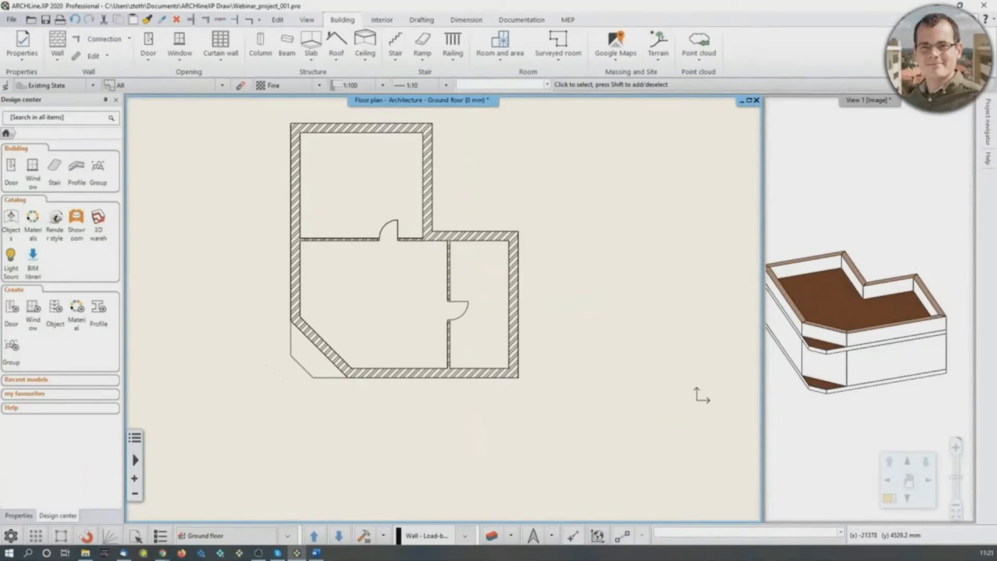
- Mirror the door in the vertical partition so that it opens into the large left-hand room
click(468, 315)
scroll(468, 322, up, 4)
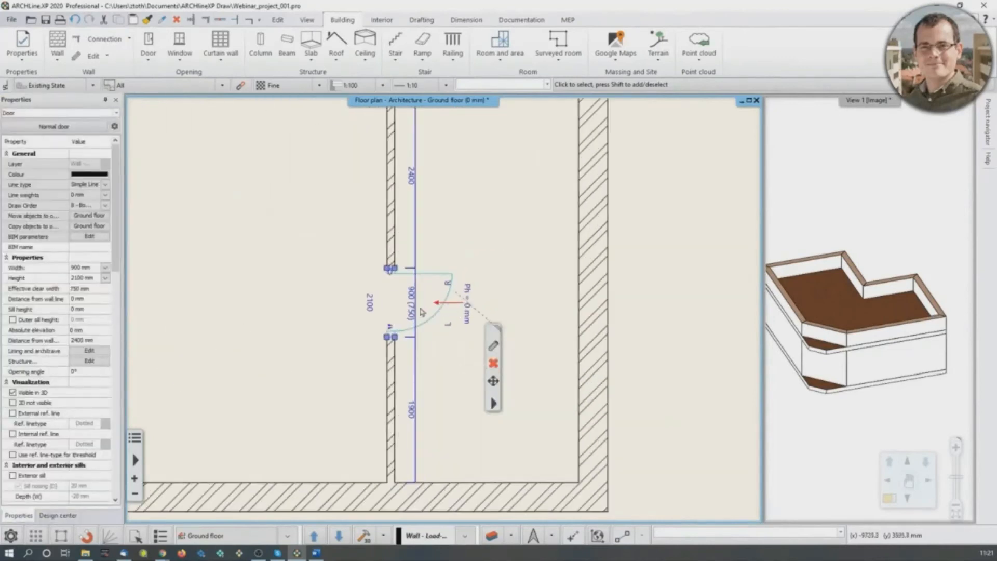
scroll(455, 308, up, 1)
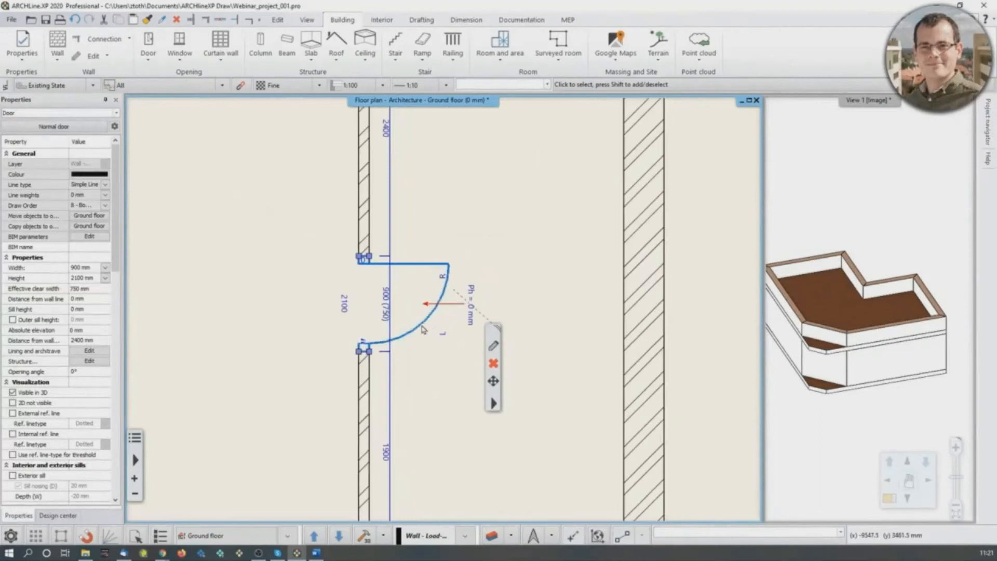
mouse_move(363, 343)
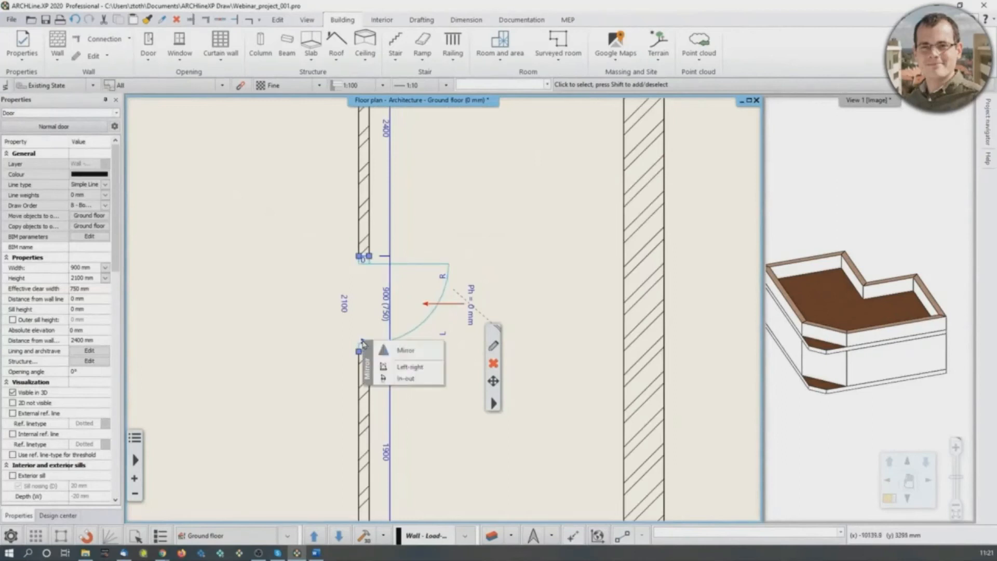
click(403, 354)
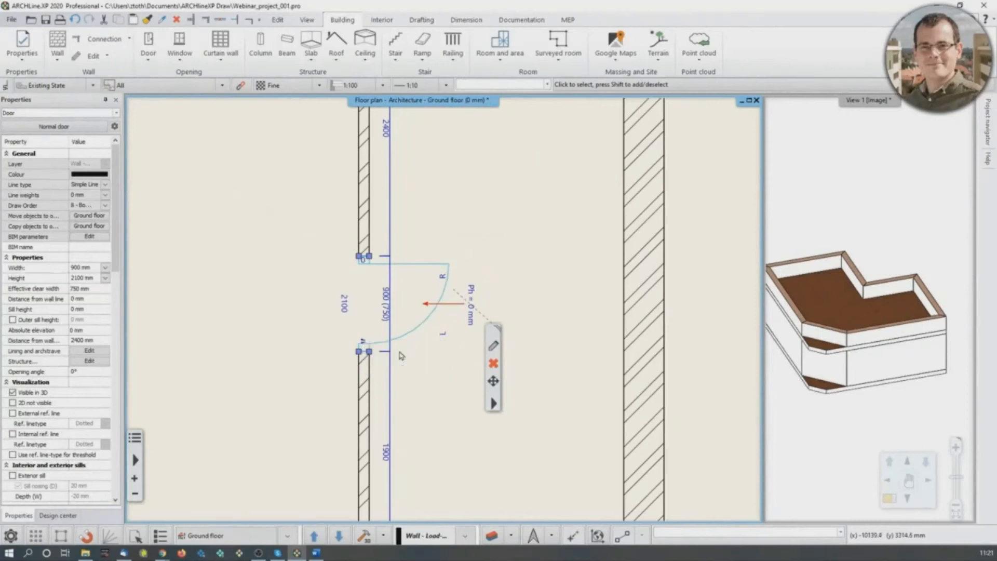
click(317, 335)
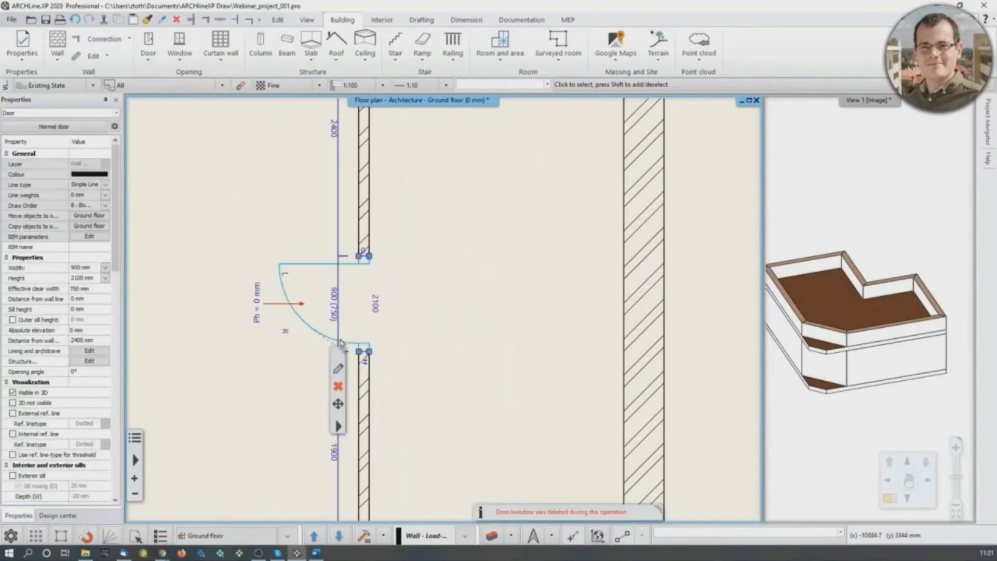
- Mirror the door in the vertical partition in-out and left-right so it opens into the narrow right-hand room, hinged at its lower jamb
click(364, 363)
click(407, 374)
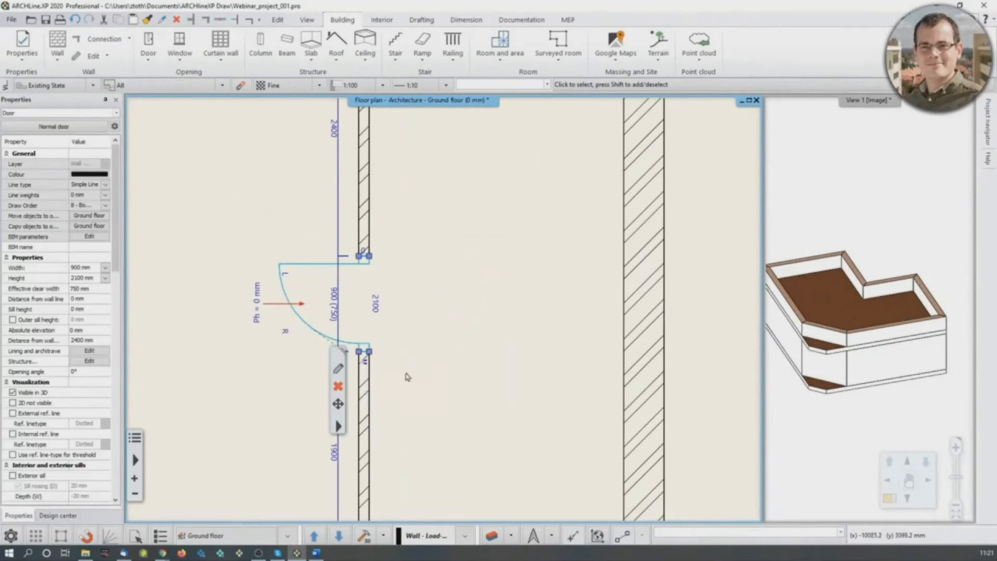
click(389, 343)
click(363, 343)
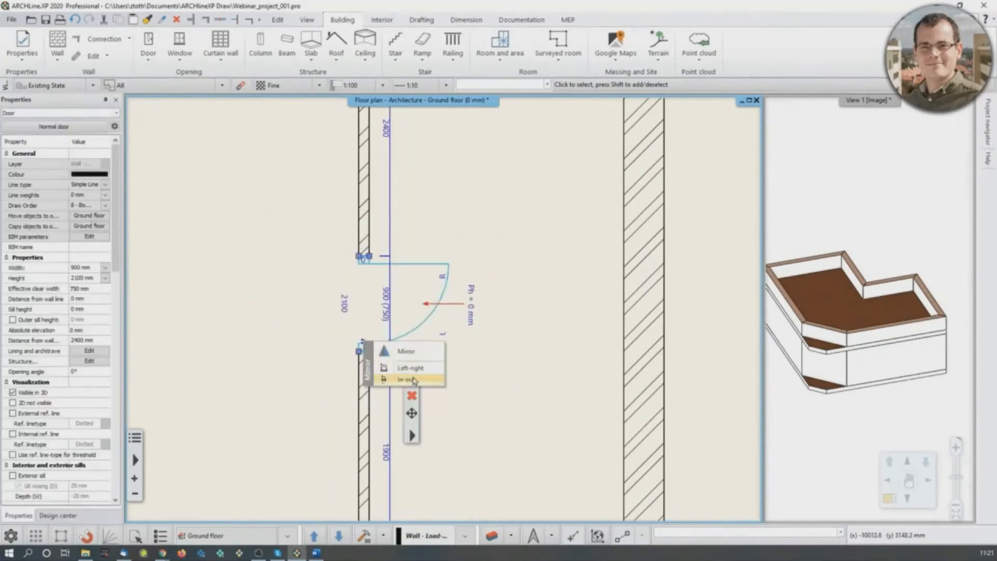
click(410, 368)
click(526, 297)
scroll(485, 322, down, 5)
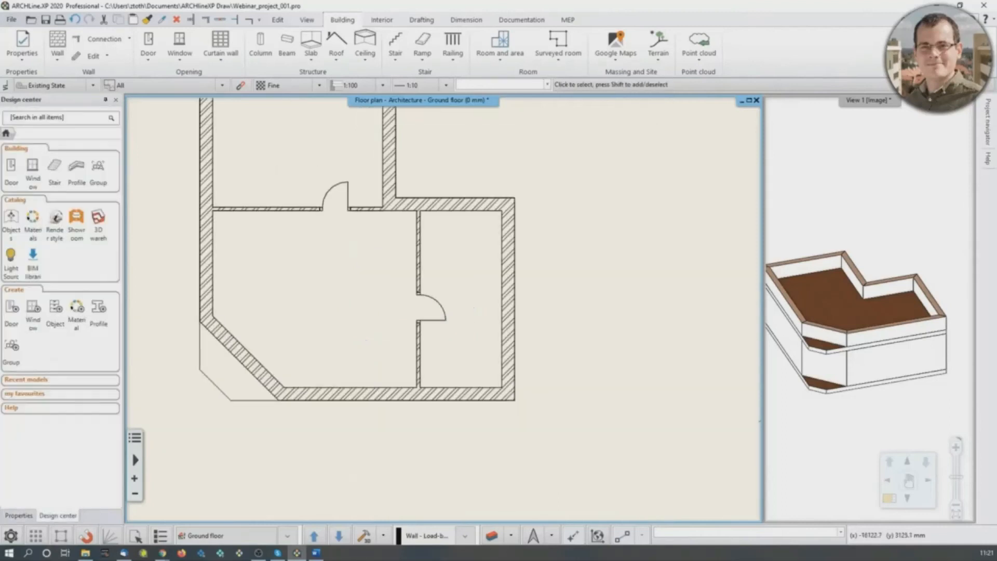
- Place a 1500 x 2100 mm flush double door at the midpoint of the diagonal exterior wall, opening outward
scroll(229, 357, up, 3)
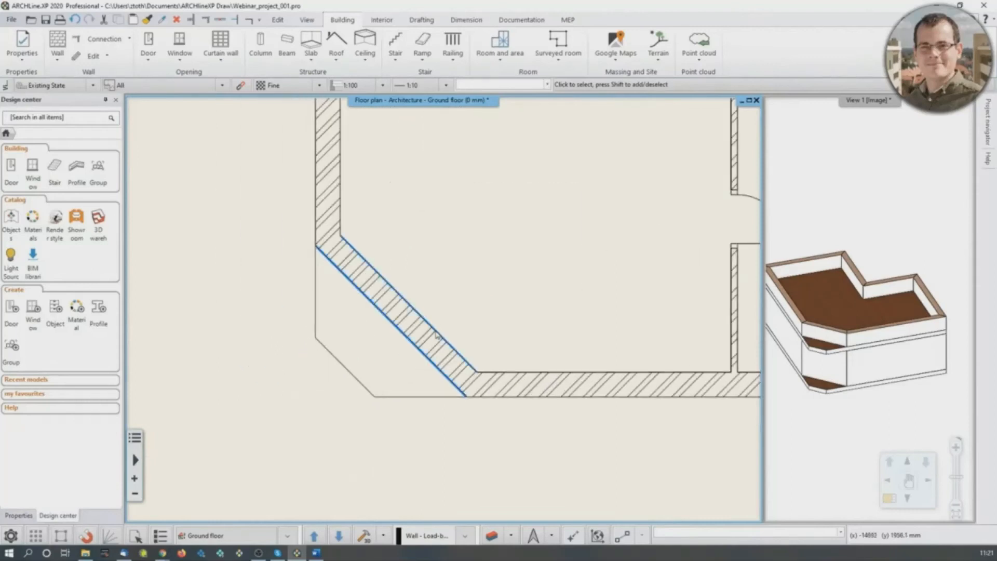
click(148, 60)
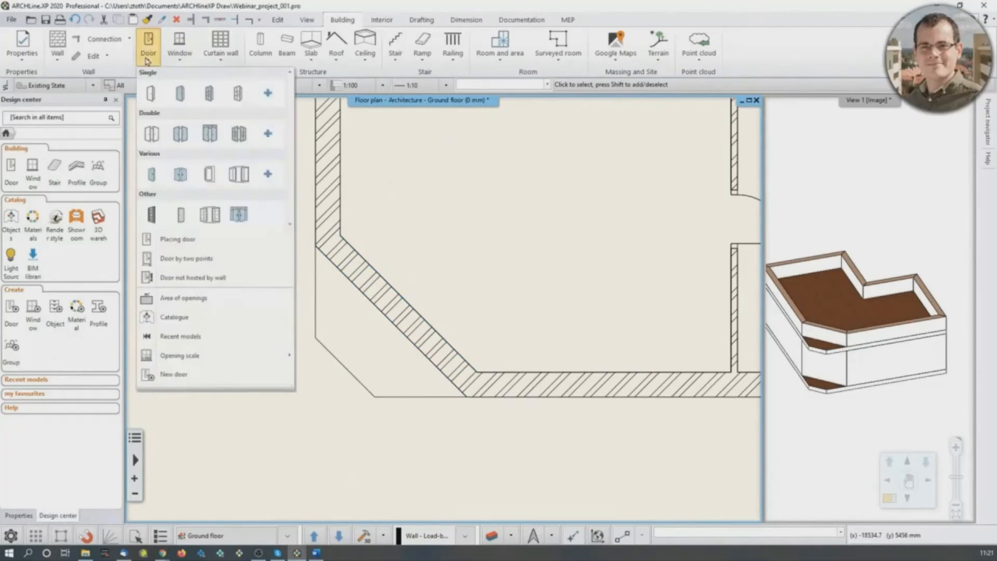
click(157, 139)
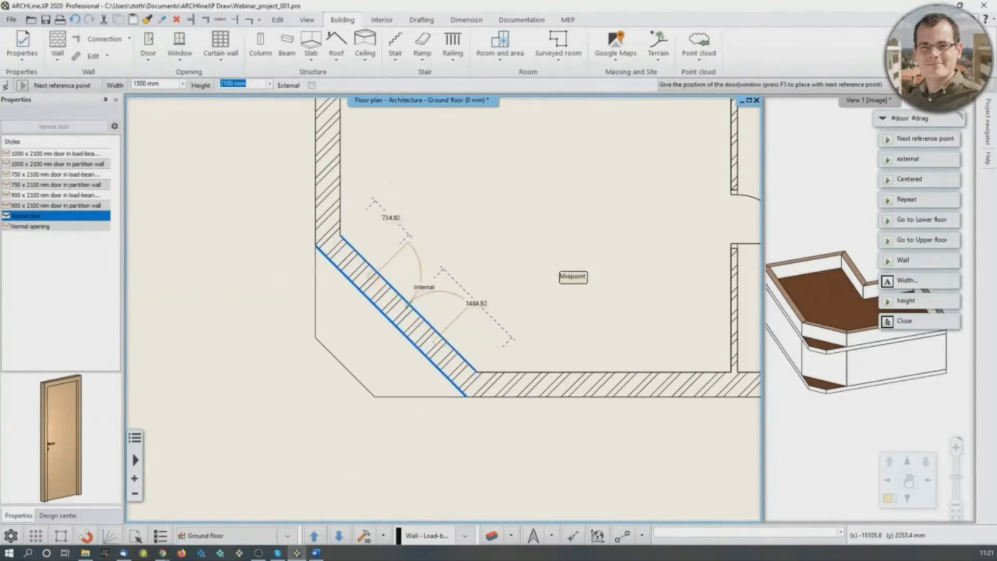
click(403, 303)
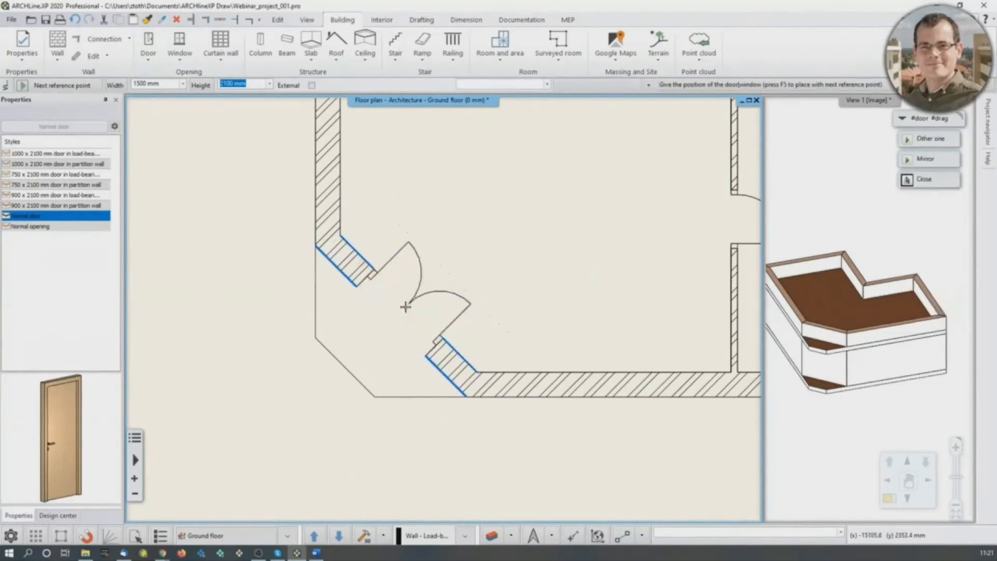
click(379, 333)
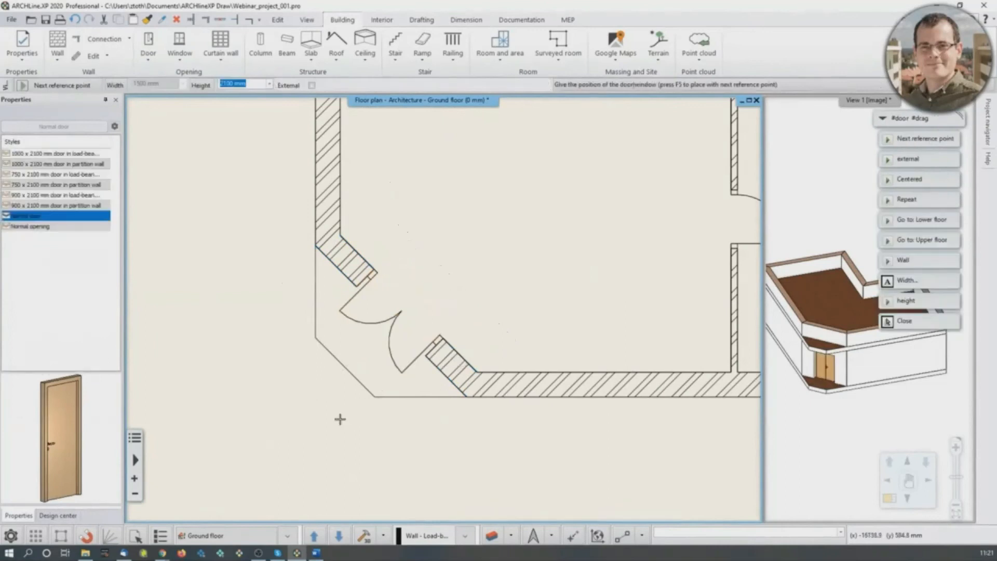
key(Escape)
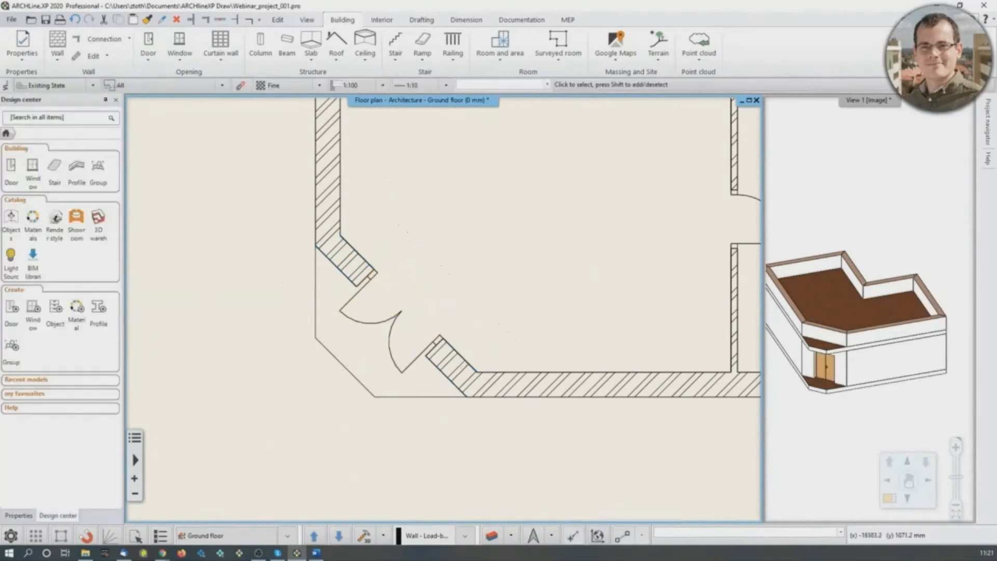
- Open the properties of the double door in the diagonal wall and search the whole door catalogue for "double ent. door with"
click(399, 320)
click(421, 355)
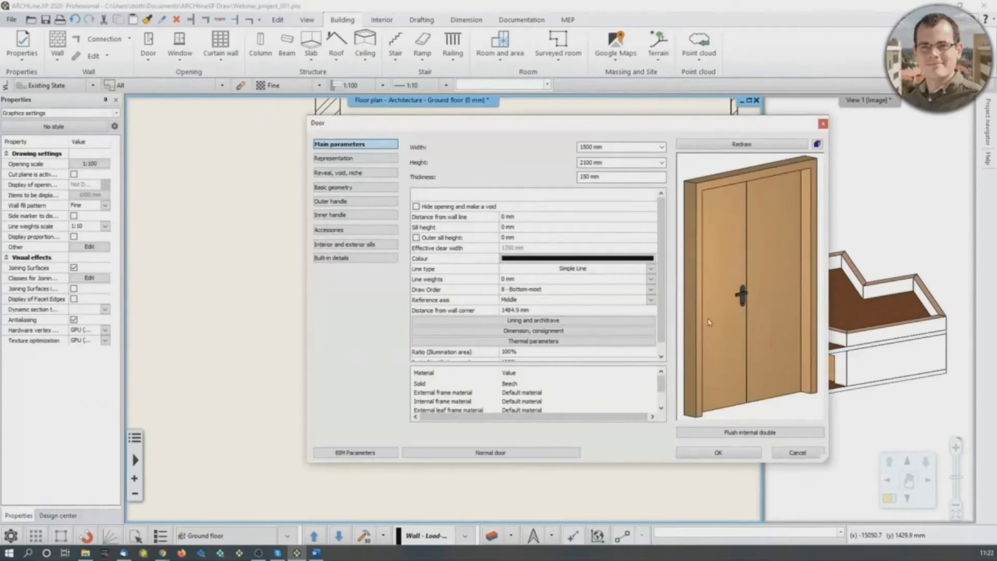
click(742, 435)
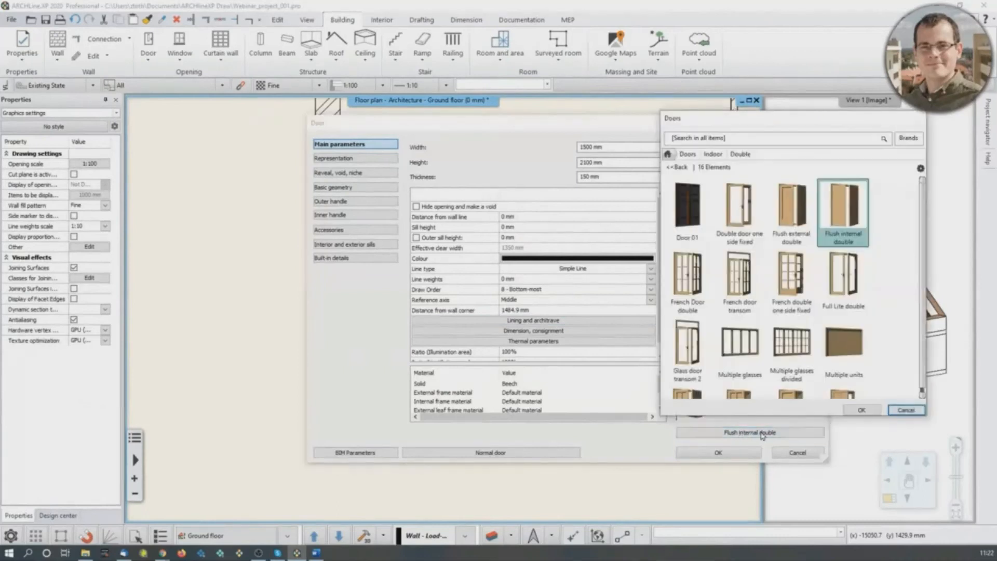
click(667, 153)
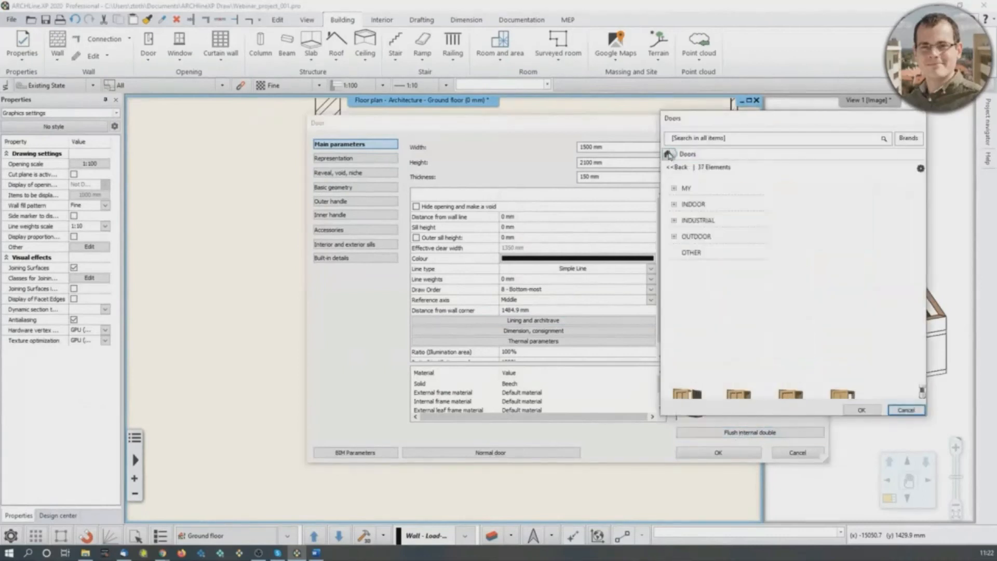
click(709, 137)
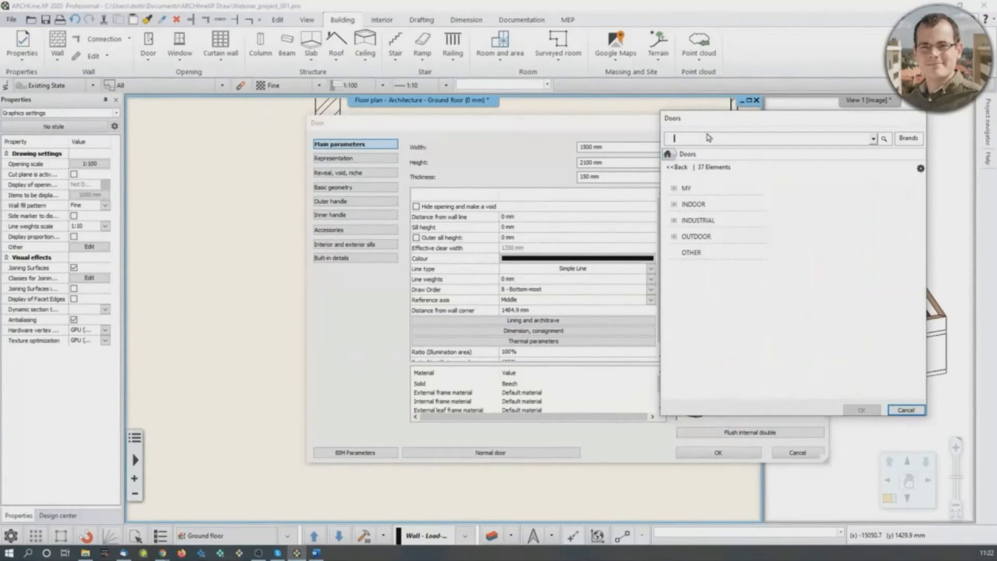
text(double ent. door with)
key(Return)
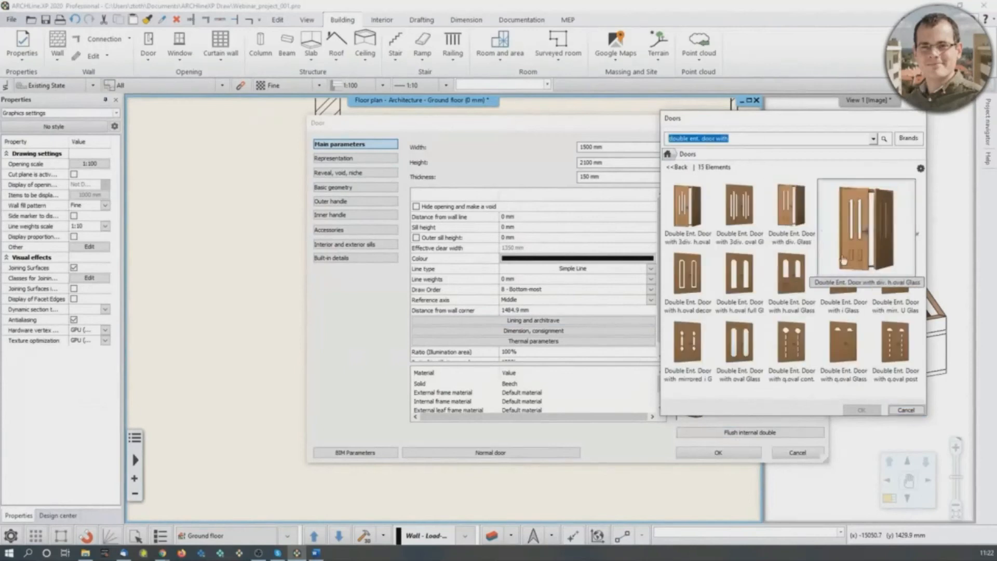
- Replace the double door's type with Double Ent. Door with mirrored i Glass, keep the previously set dimensions and check it in 3D
mouse_move(889, 300)
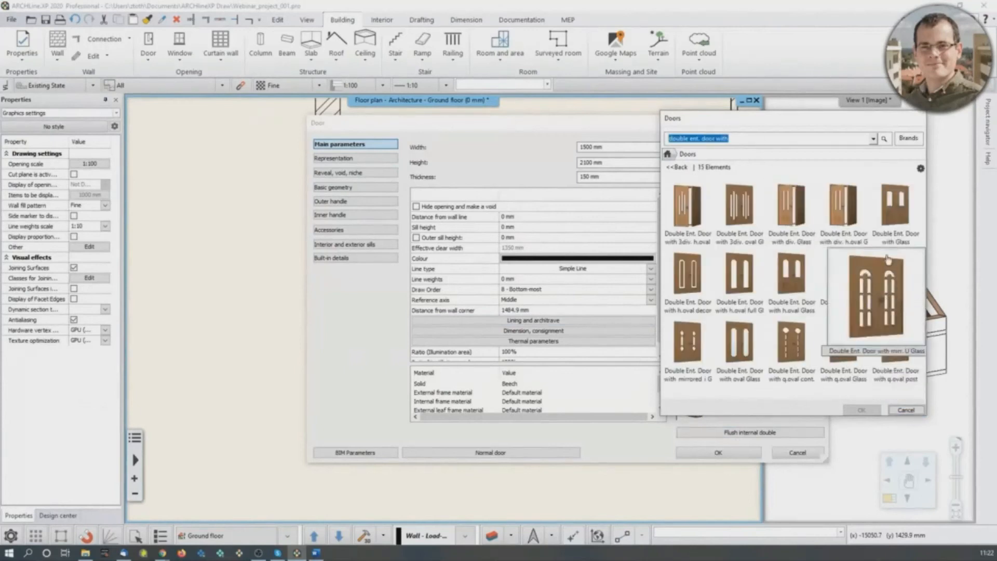
mouse_move(840, 375)
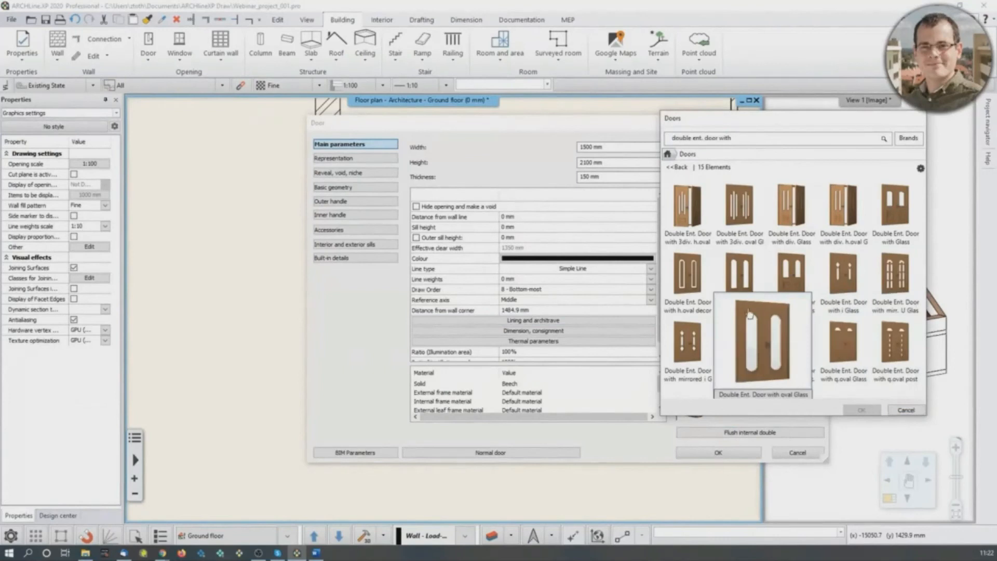
click(687, 343)
click(861, 410)
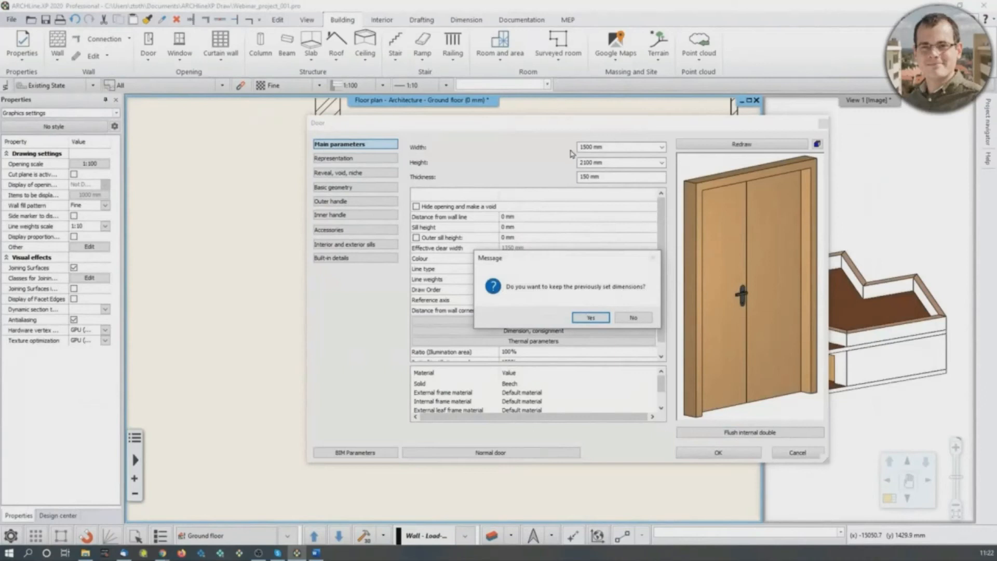
click(592, 317)
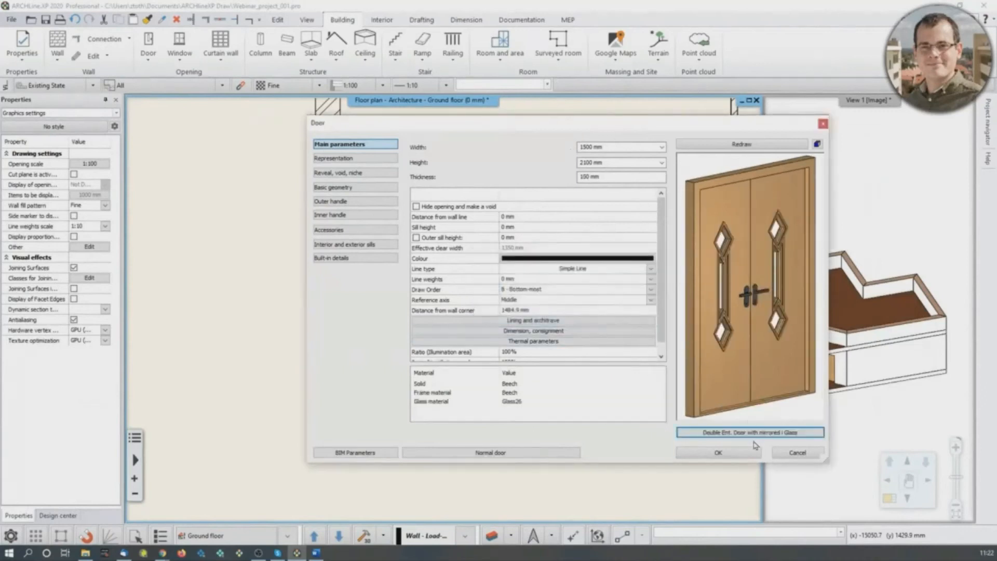
click(744, 453)
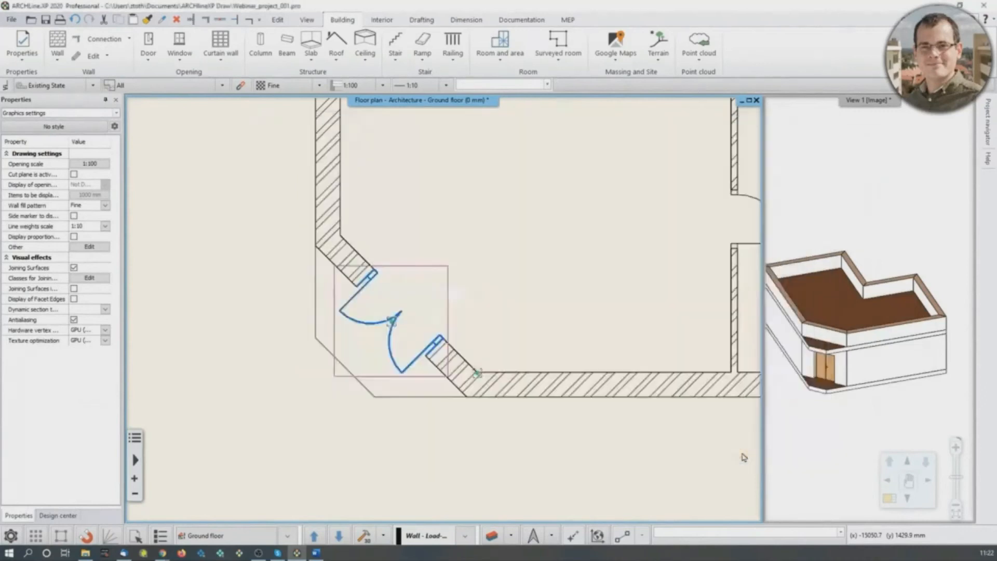
click(833, 383)
scroll(854, 350, up, 3)
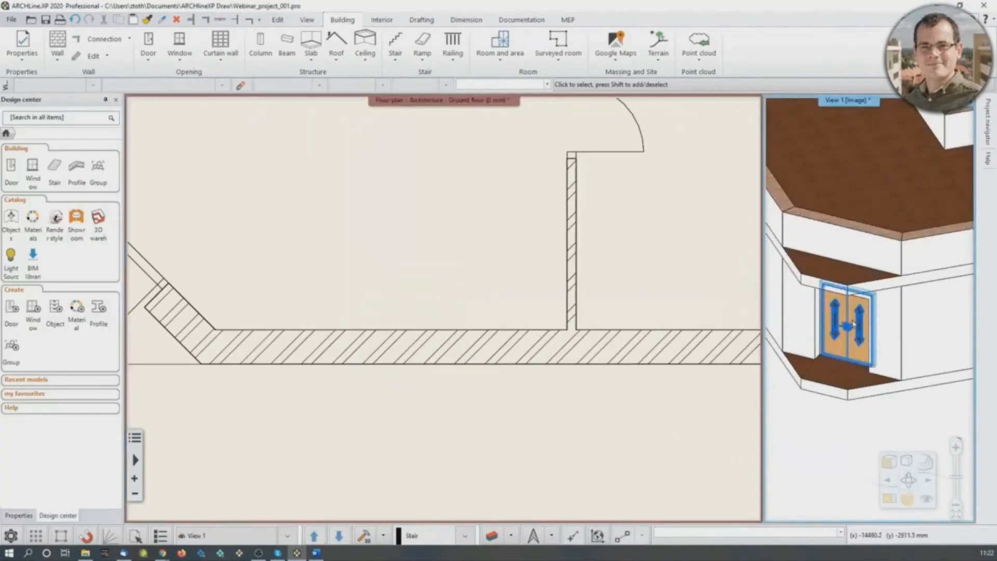
scroll(855, 315, down, 3)
- Set the width to 1500 mm in the default window properties
scroll(447, 408, down, 4)
middle_drag(419, 378, 419, 456)
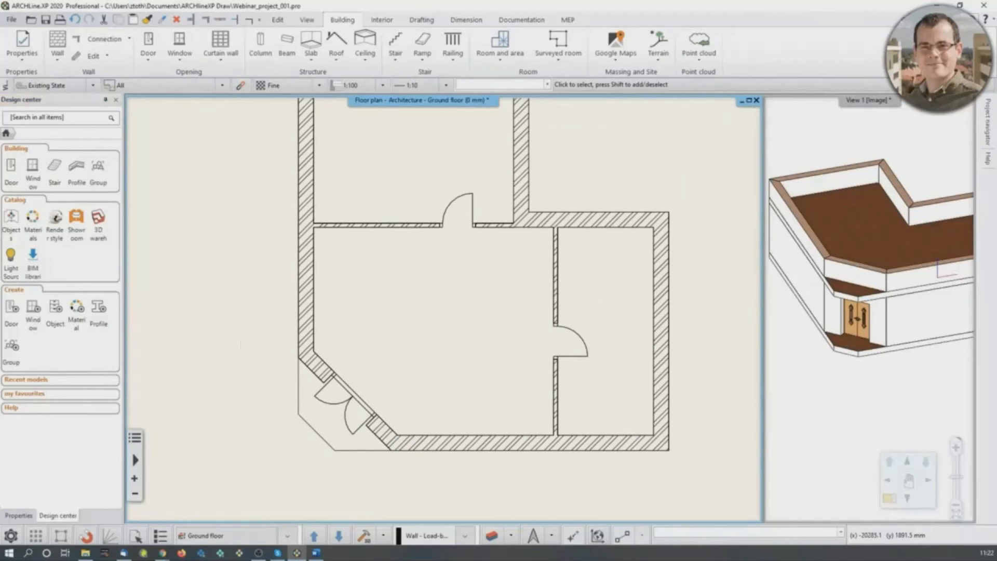
middle_drag(400, 296, 405, 400)
scroll(404, 400, down, 1)
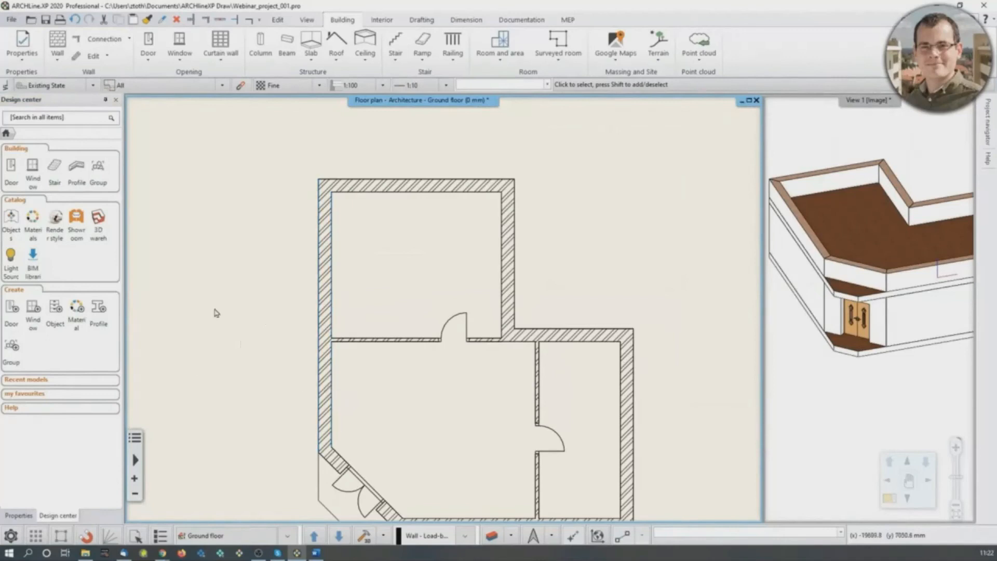
right_click(182, 42)
click(197, 49)
click(588, 148)
text(1500)
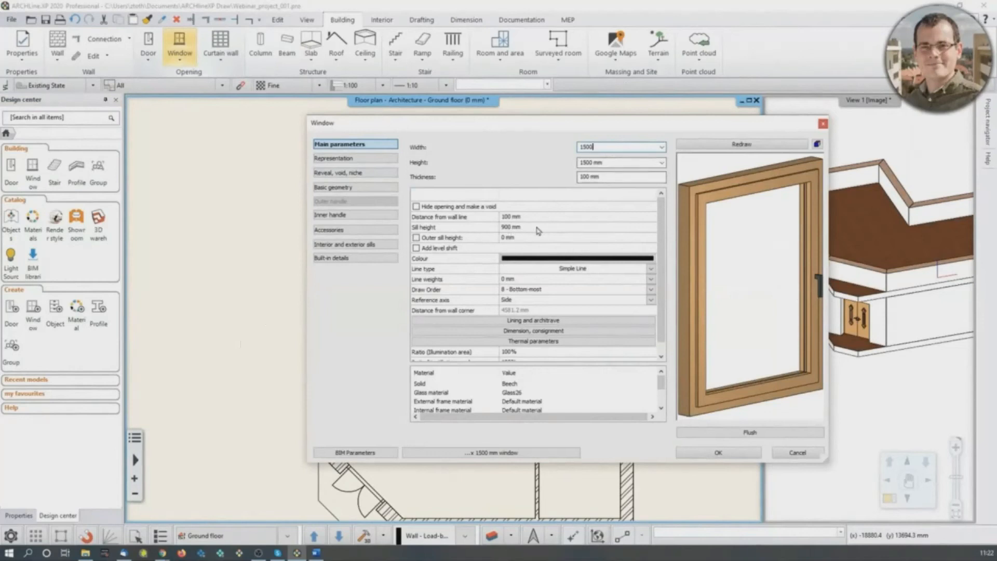
click(711, 453)
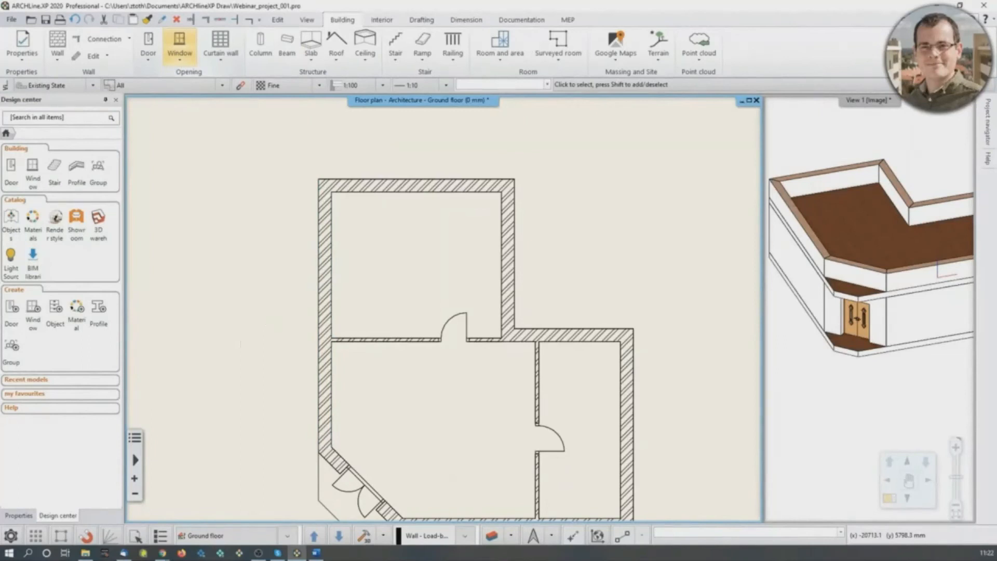
- Place a 1200 x 1500 mm single window in the upper room's left exterior wall, 1000 mm from its upper inner corner
click(180, 44)
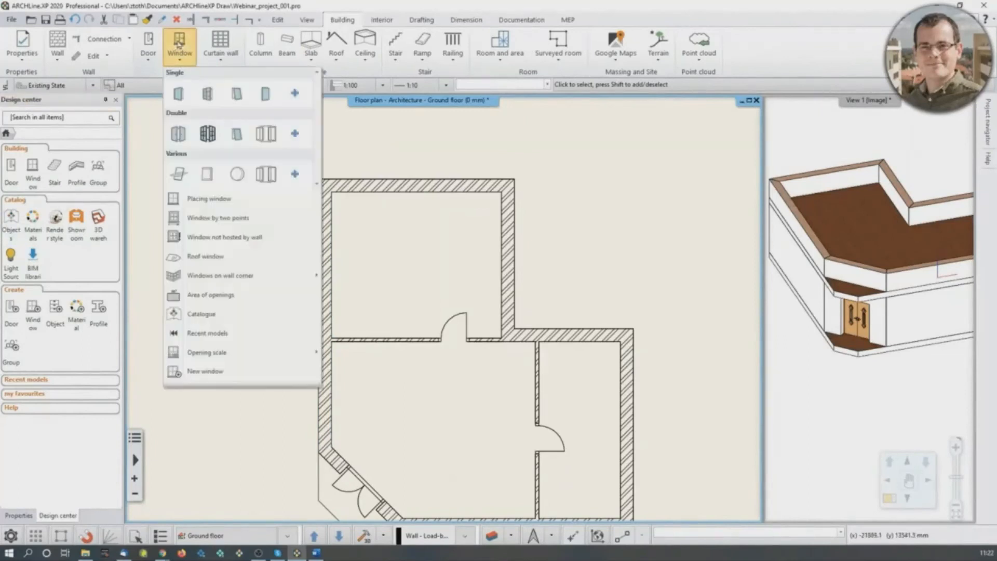
click(178, 100)
scroll(334, 249, up, 3)
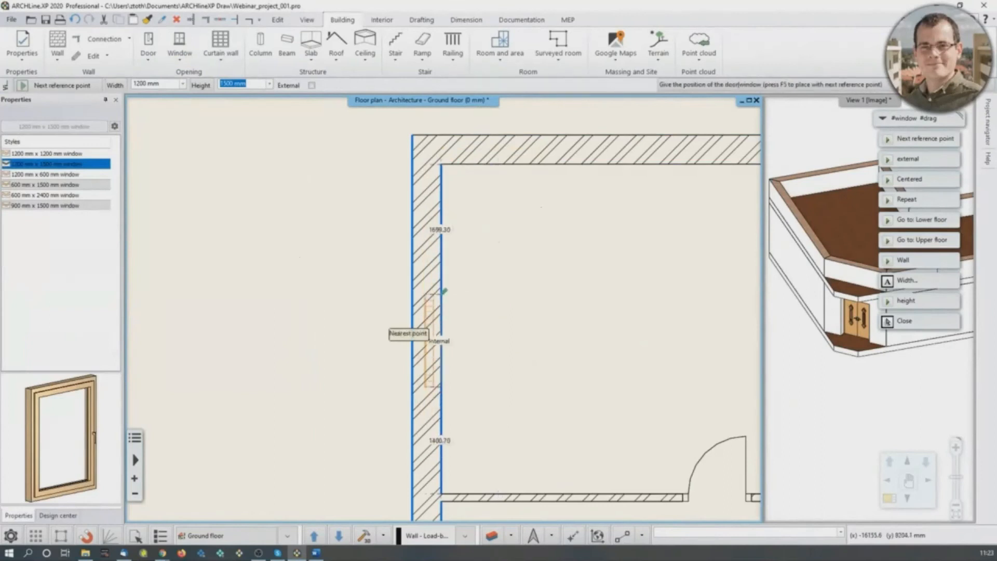
text(100)
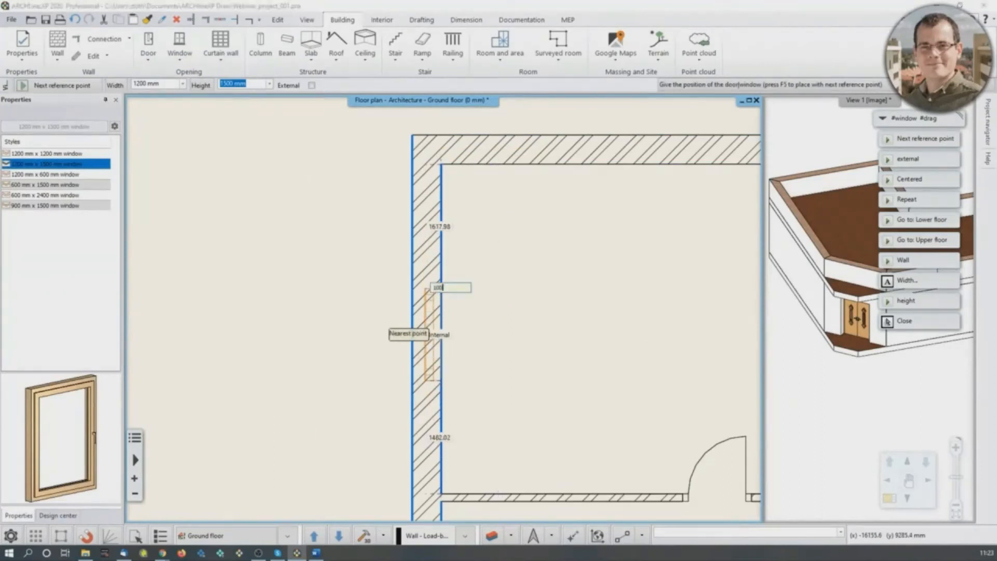
text(0)
key(Return)
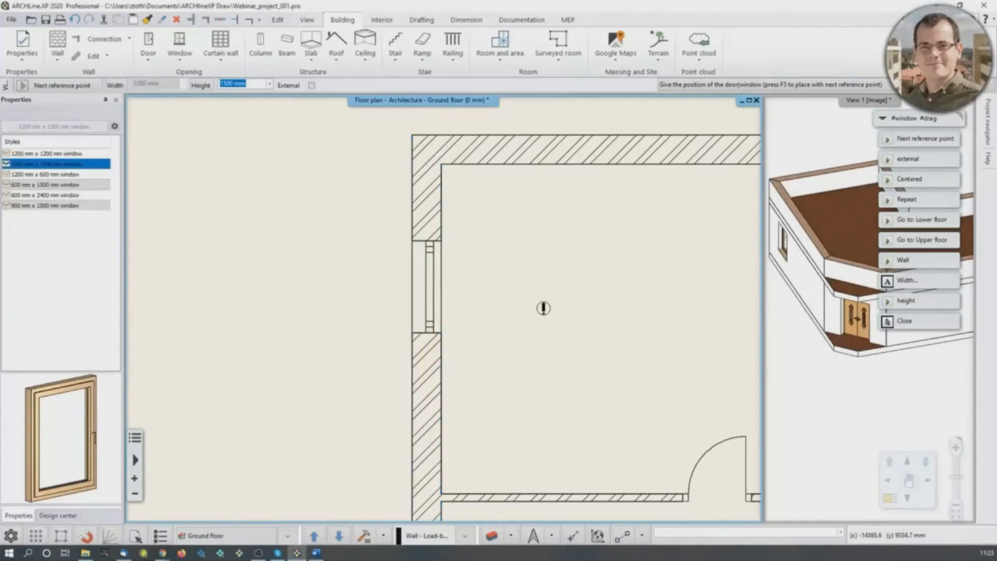
key(Escape)
middle_drag(802, 285, 876, 270)
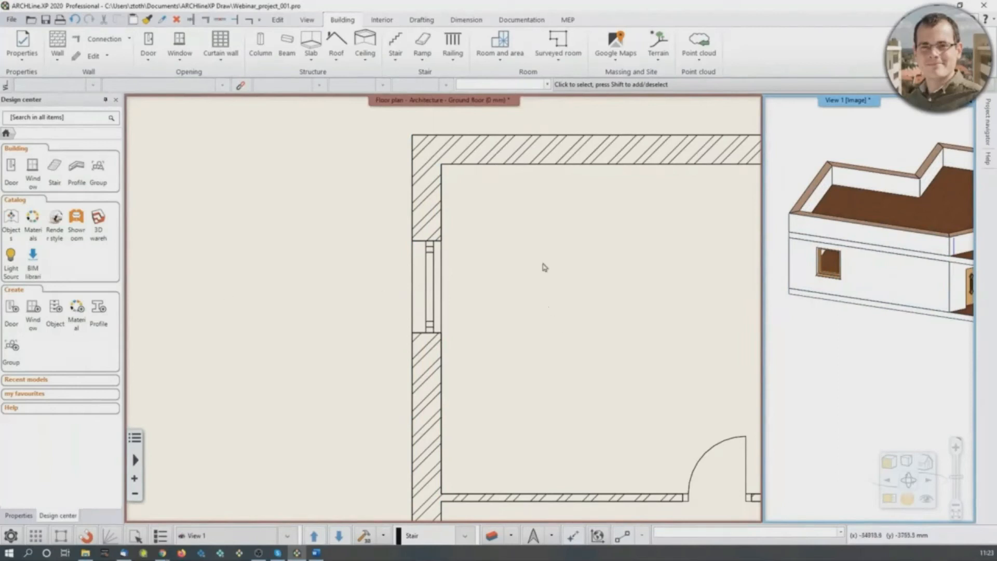
- Place a 1200 x 1500 mm single window in the large room's left exterior wall, 1000 mm below the horizontal partition
middle_drag(544, 264, 518, 11)
middle_drag(408, 285, 409, 213)
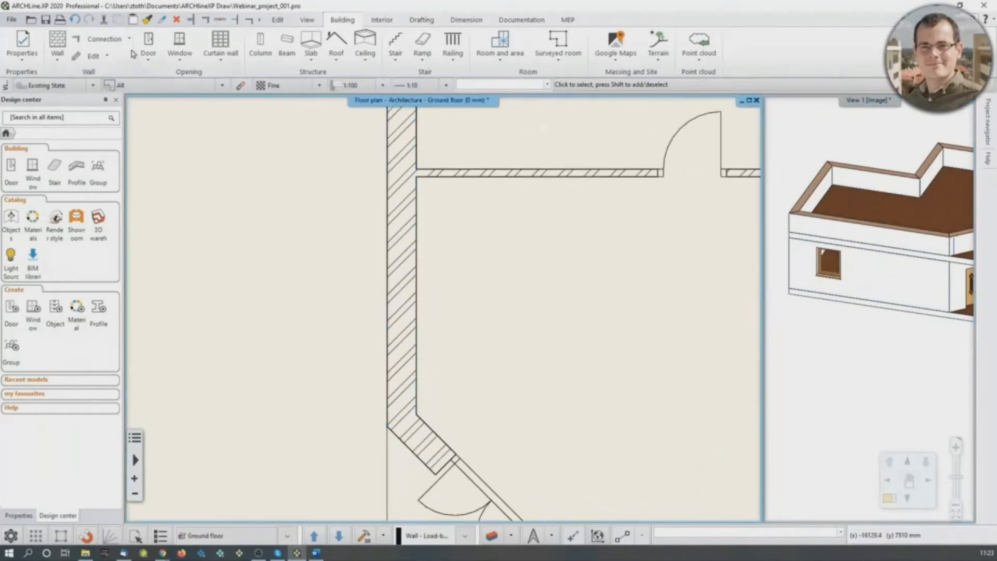
click(177, 44)
click(183, 92)
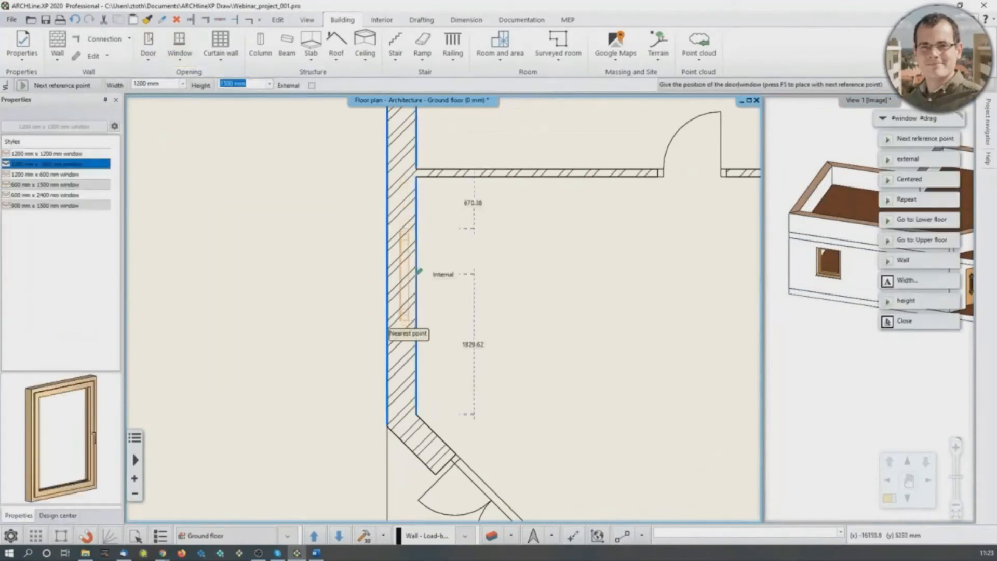
text(1000)
key(Return)
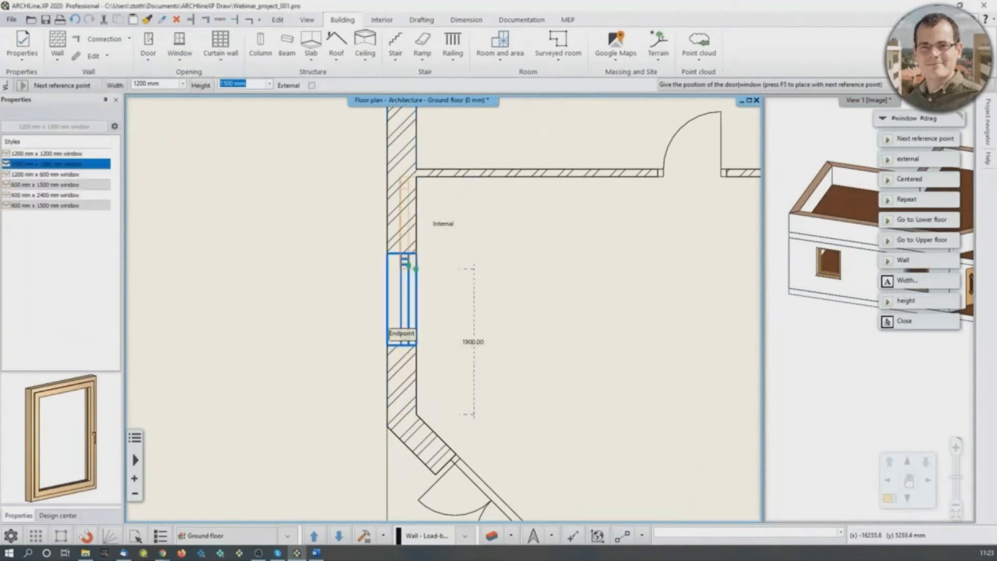
key(Escape)
scroll(907, 294, down, 1)
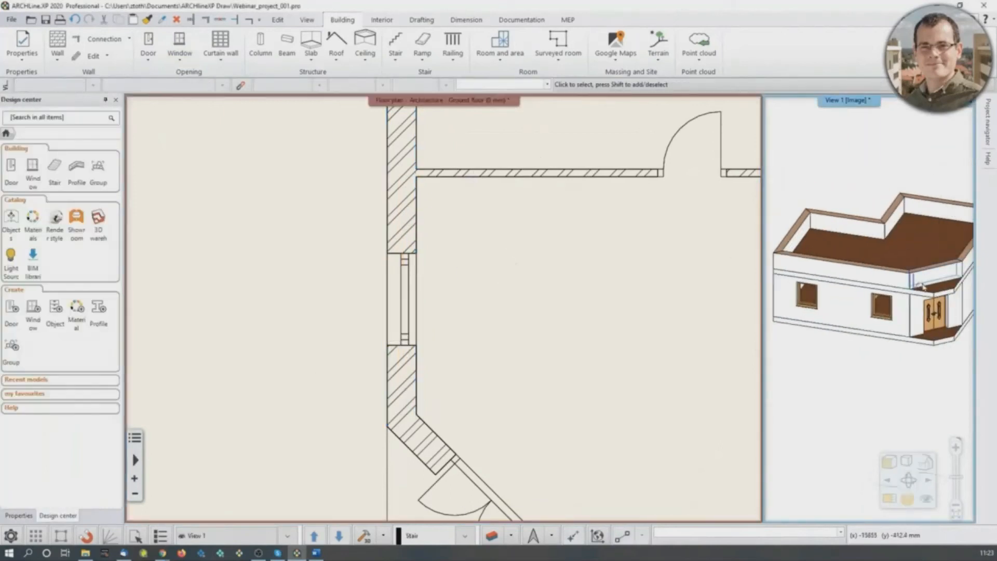
scroll(493, 395, down, 3)
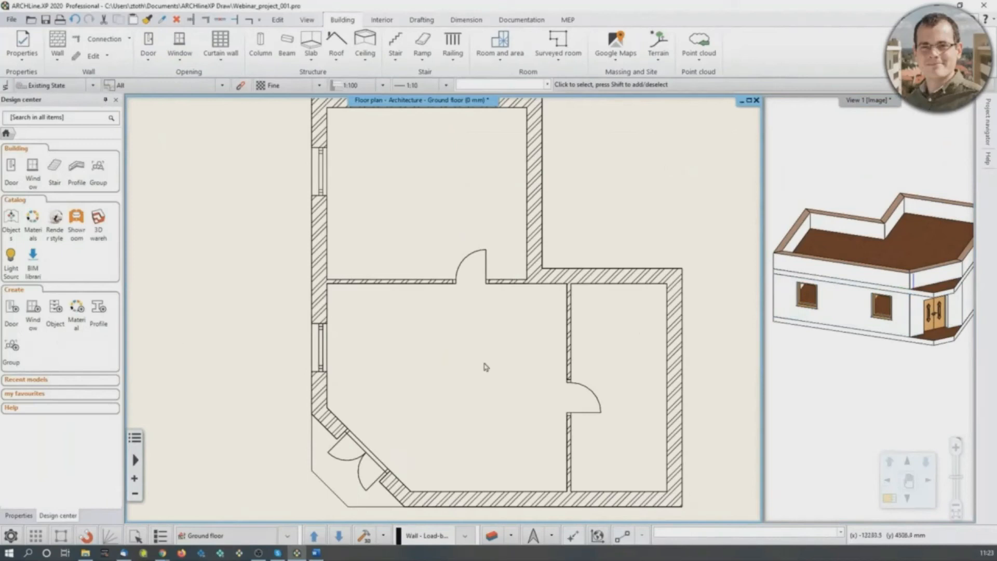
scroll(896, 371, down, 3)
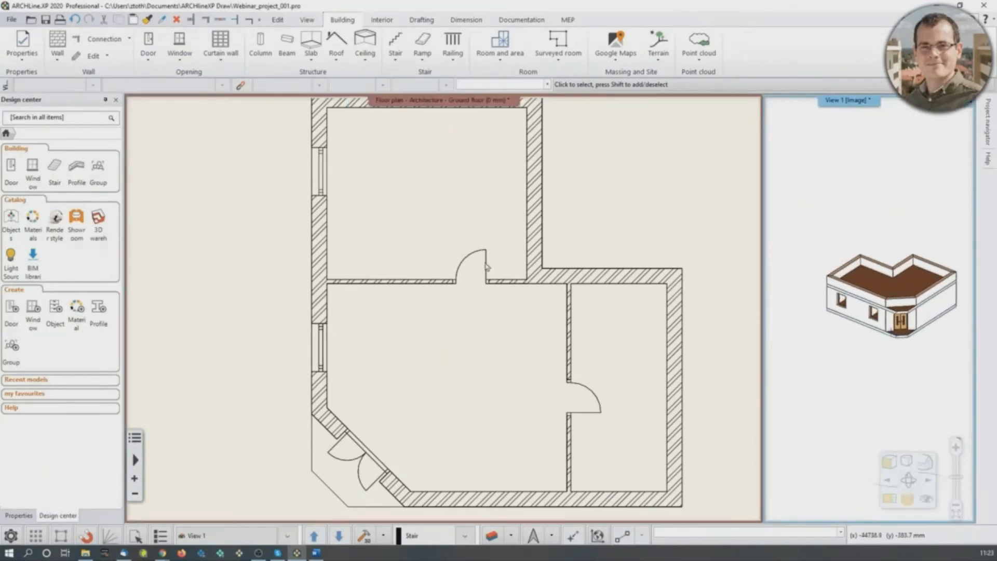
- Examine the exterior of the building in 3D, focusing on the two new windows and the double entrance door
middle_drag(887, 297, 883, 293)
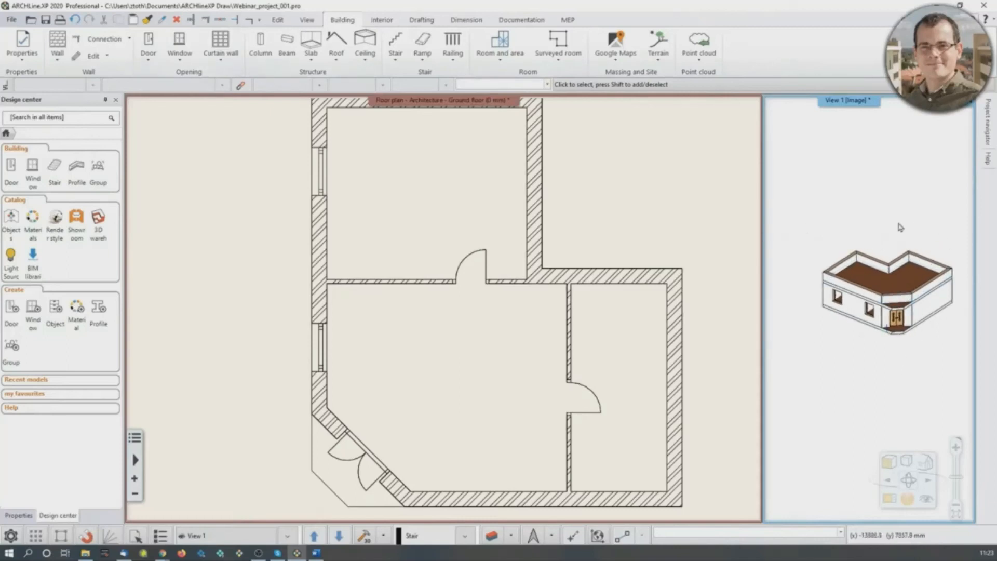
click(846, 498)
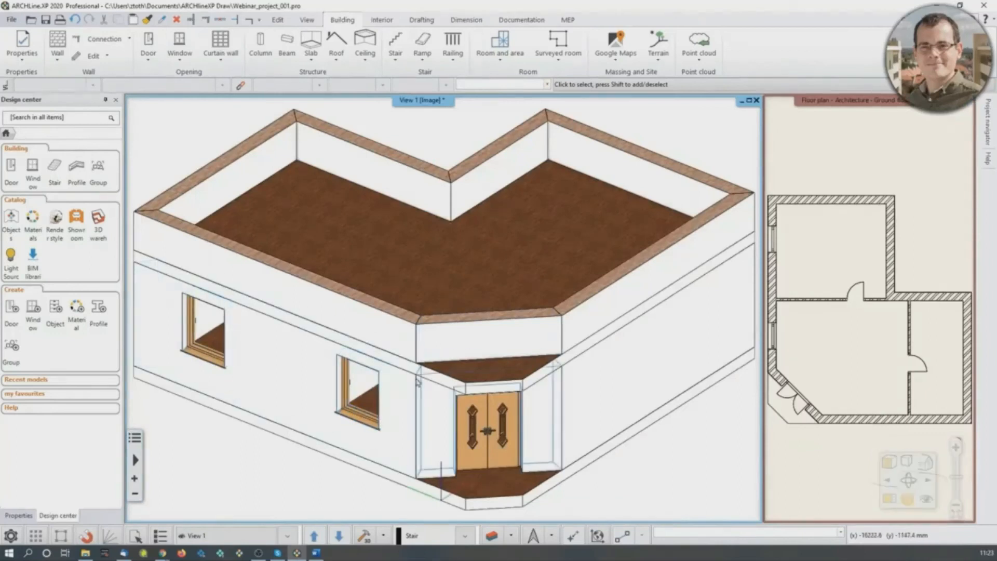
right_drag(383, 362, 397, 326)
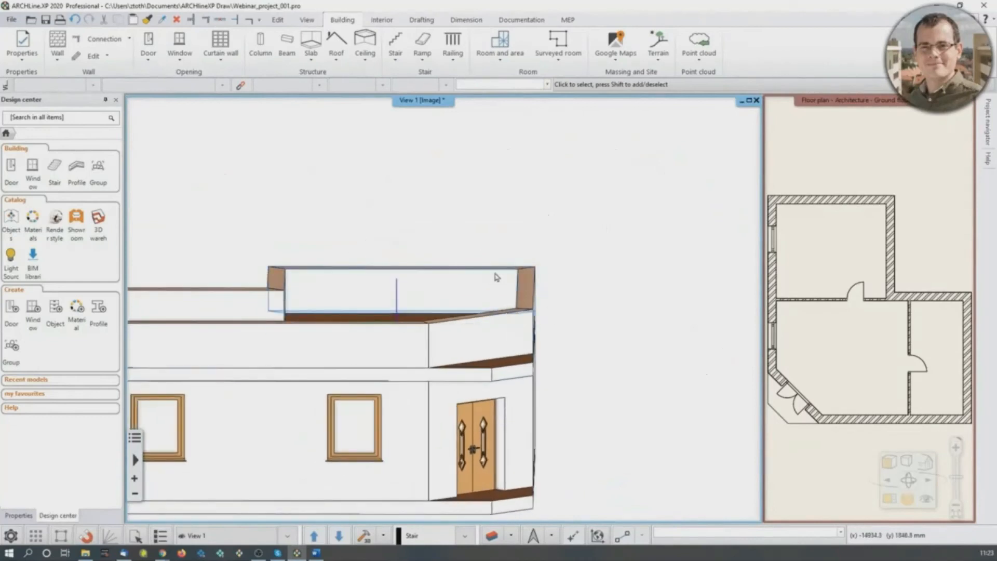
right_drag(488, 272, 425, 337)
scroll(423, 337, up, 10)
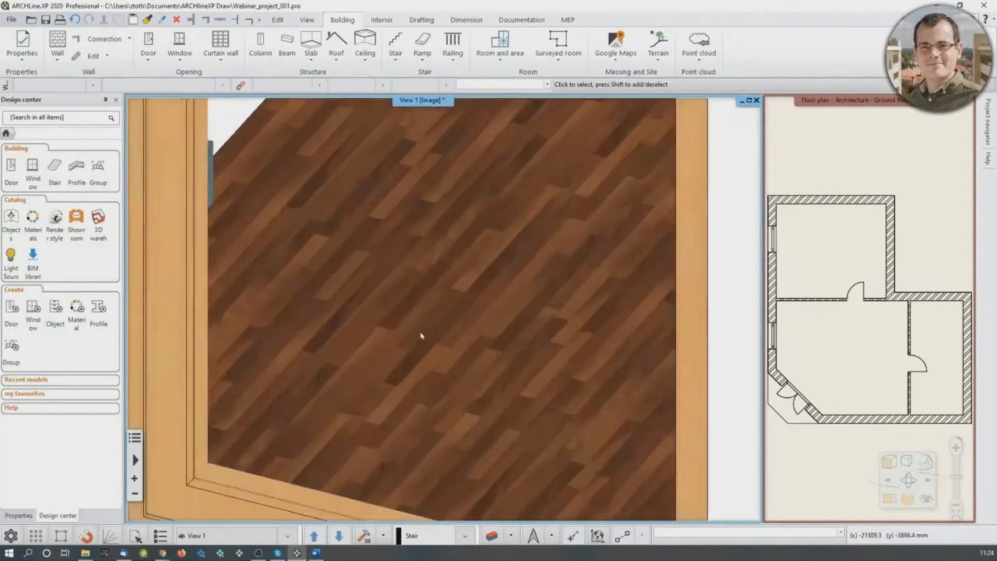
scroll(422, 331, down, 6)
scroll(490, 349, up, 5)
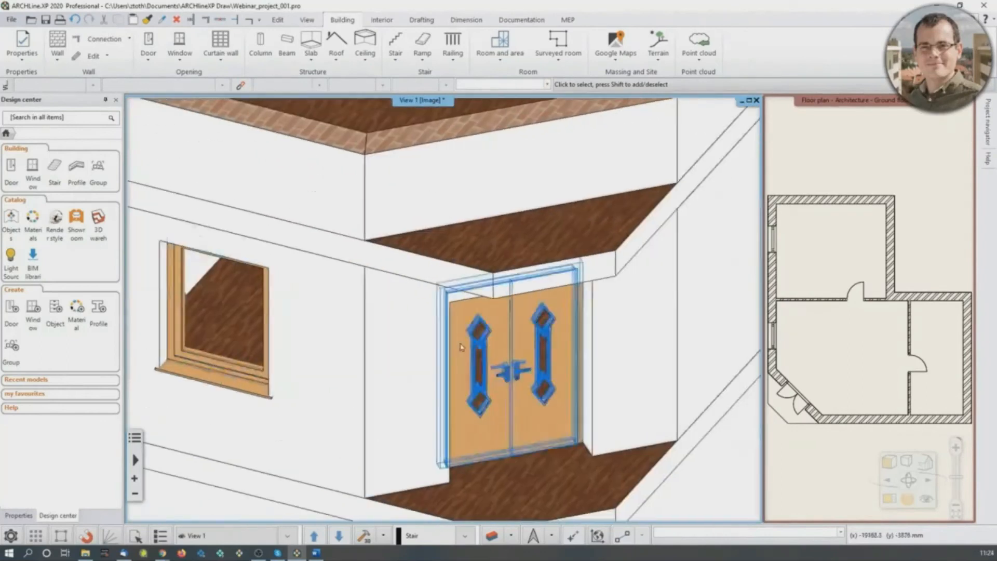
scroll(491, 349, up, 2)
scroll(457, 308, down, 8)
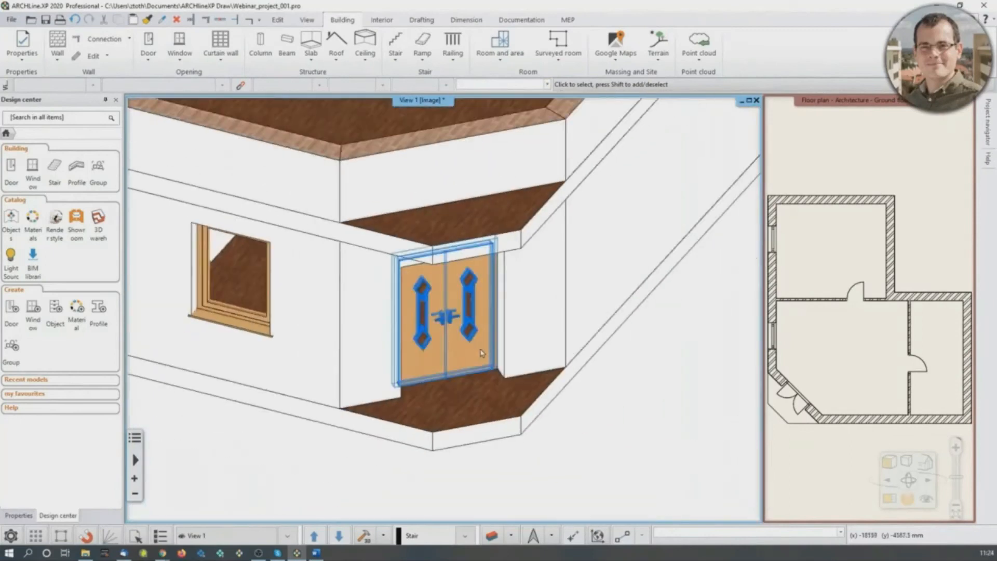
middle_drag(458, 308, 457, 350)
scroll(472, 307, down, 2)
mouse_move(476, 306)
shift+middle_down()
mouse_move(447, 301)
mouse_move(484, 318)
shift+middle_up()
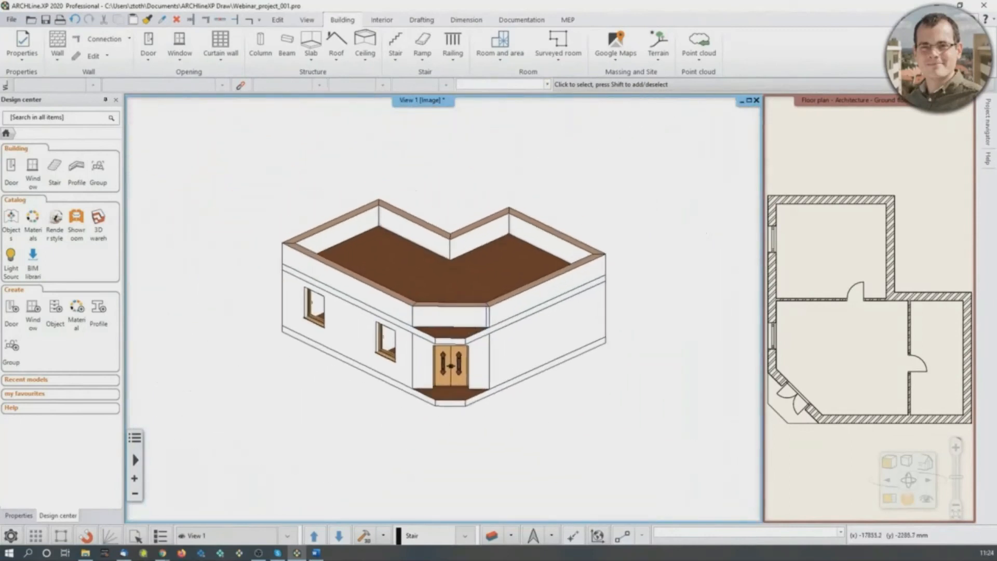
- Set up a perspective camera near the large room's lower right corner, aimed at its upper left corner, with the floor plan as preview background
click(927, 499)
drag(815, 113, 598, 188)
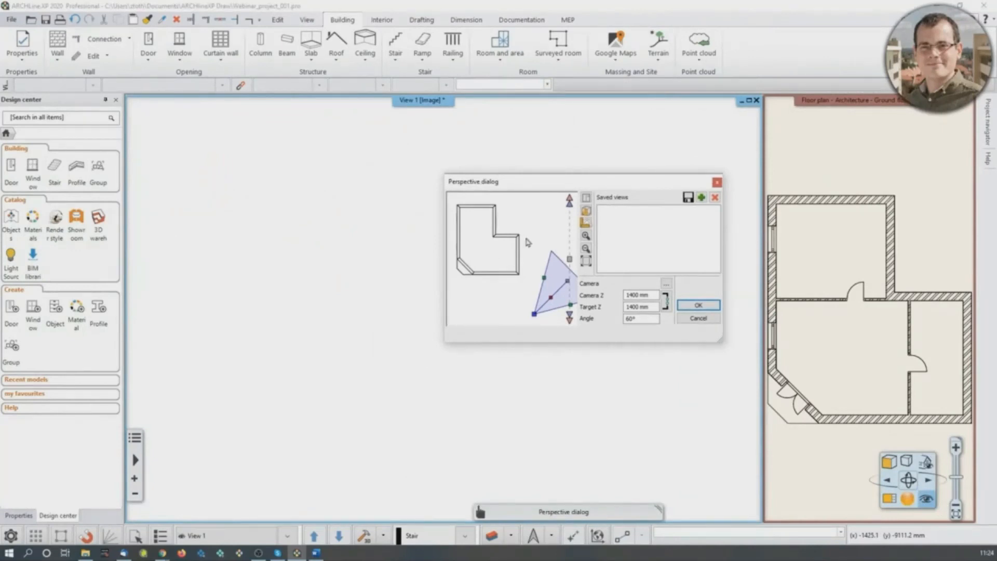
click(585, 223)
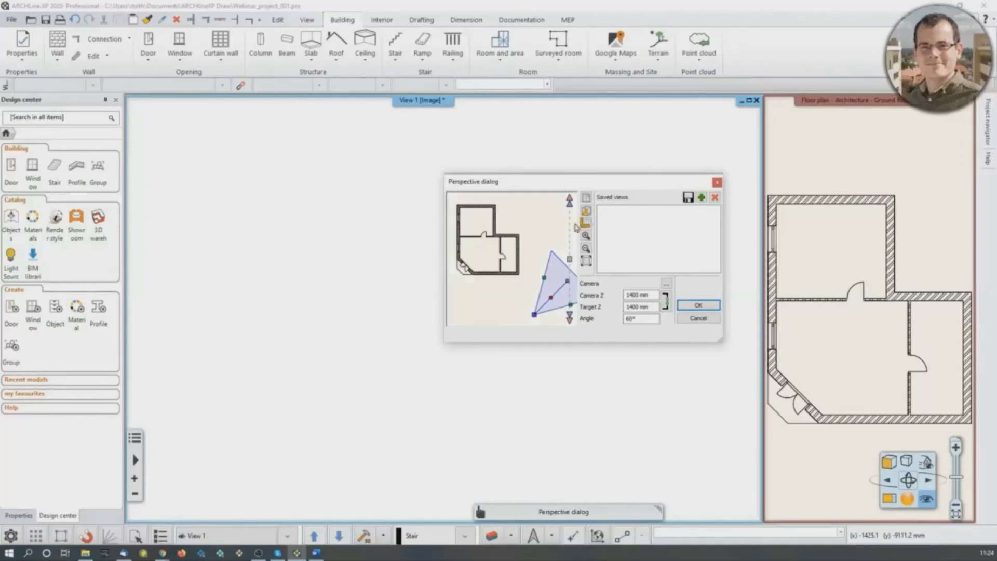
scroll(535, 281, down, 3)
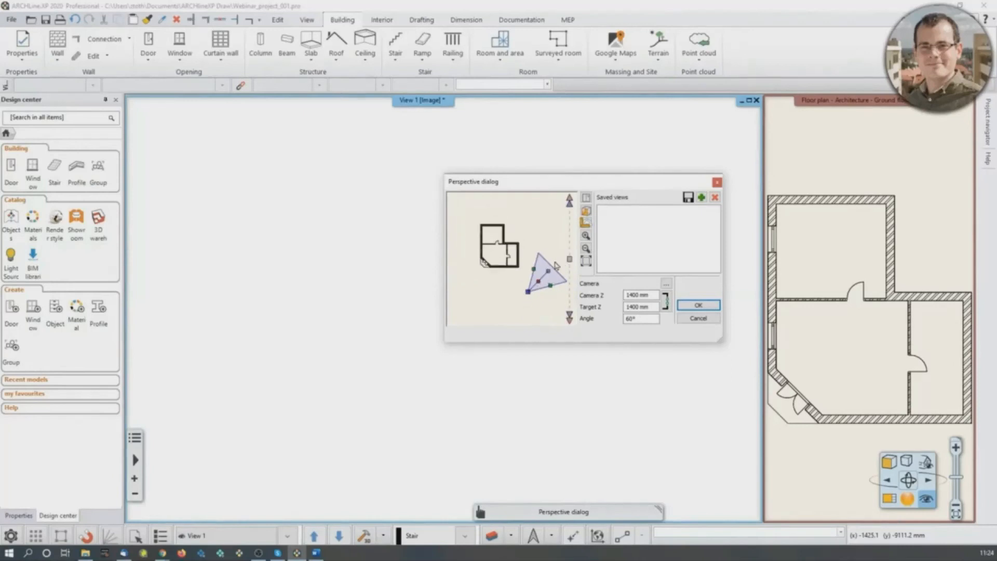
scroll(548, 277, up, 2)
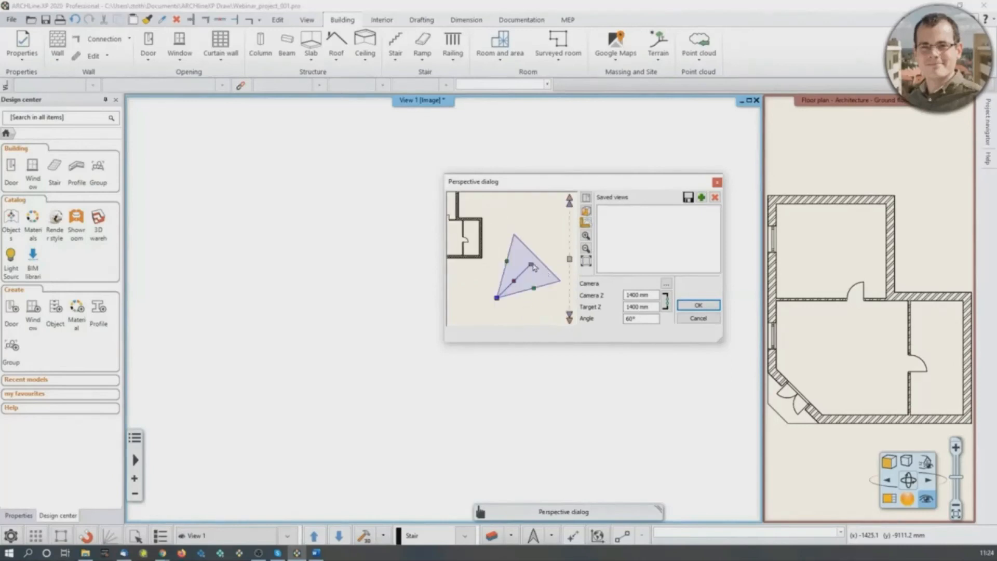
drag(531, 267, 467, 249)
scroll(536, 281, down, 2)
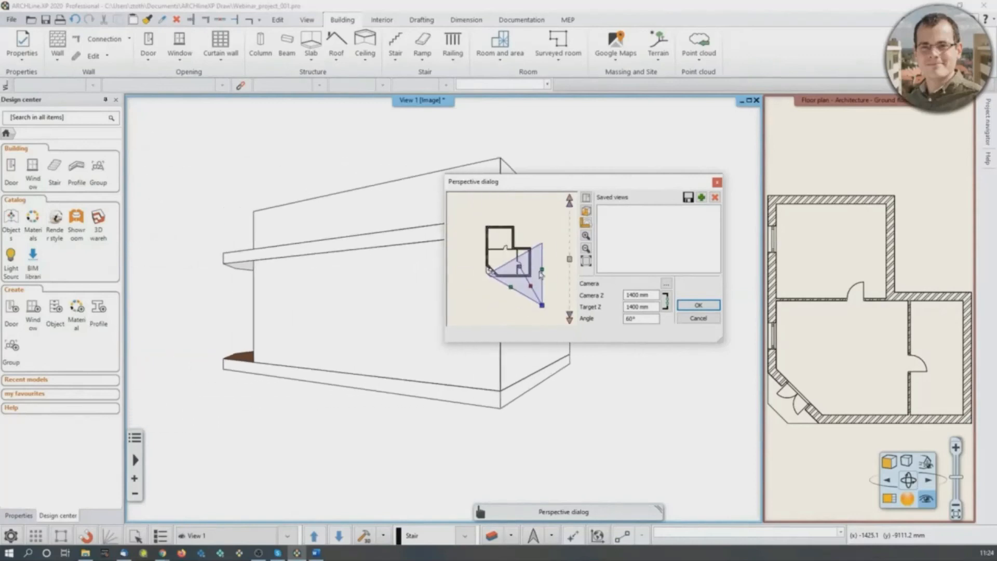
drag(533, 290, 500, 249)
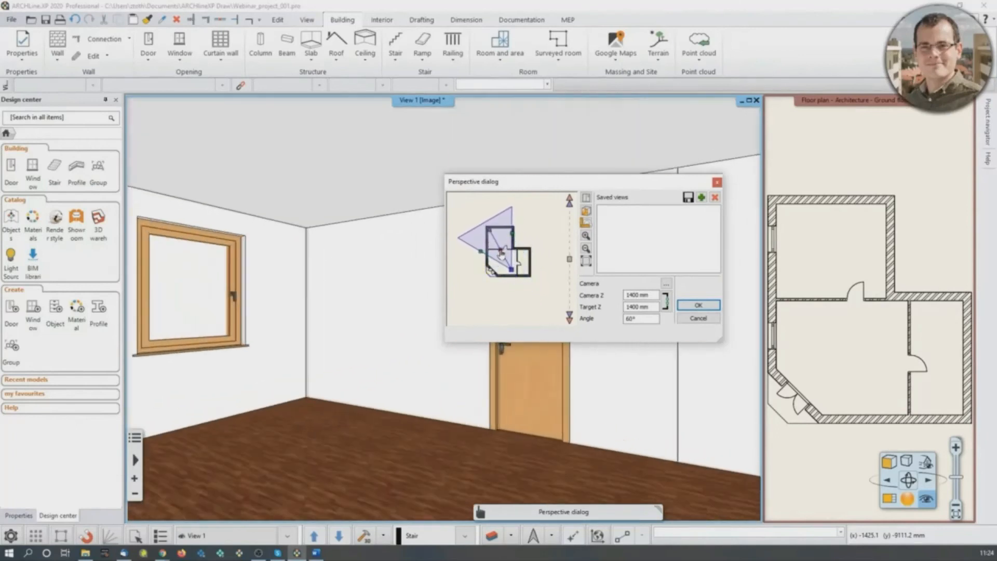
scroll(535, 252, up, 2)
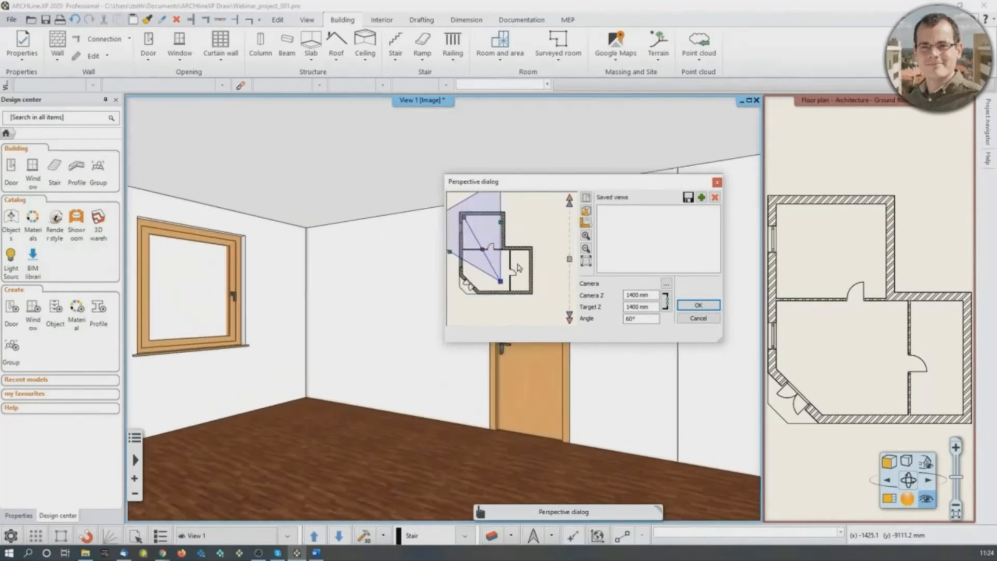
- Save the current camera position as a view named Vestibule_01
click(702, 198)
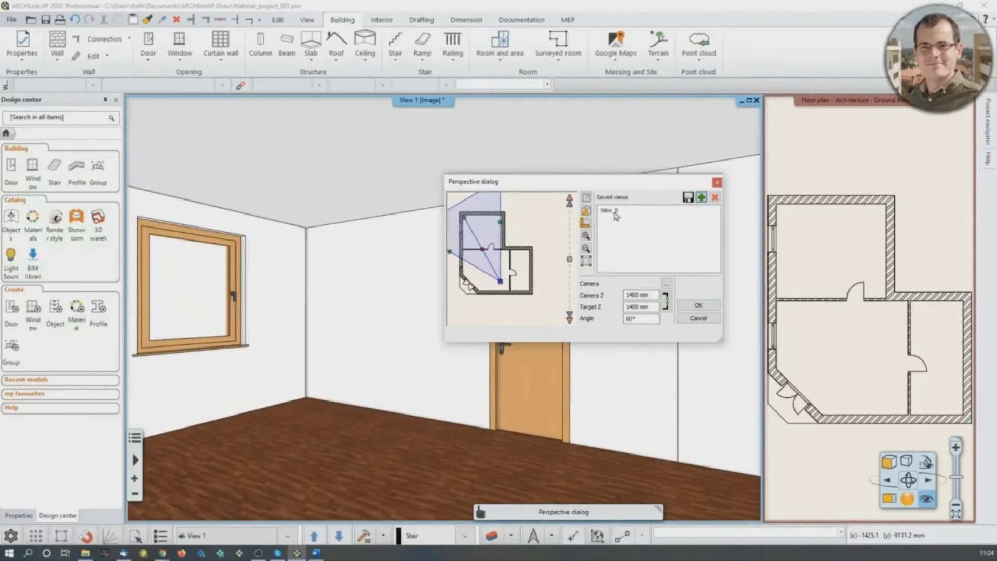
drag(592, 205, 826, 210)
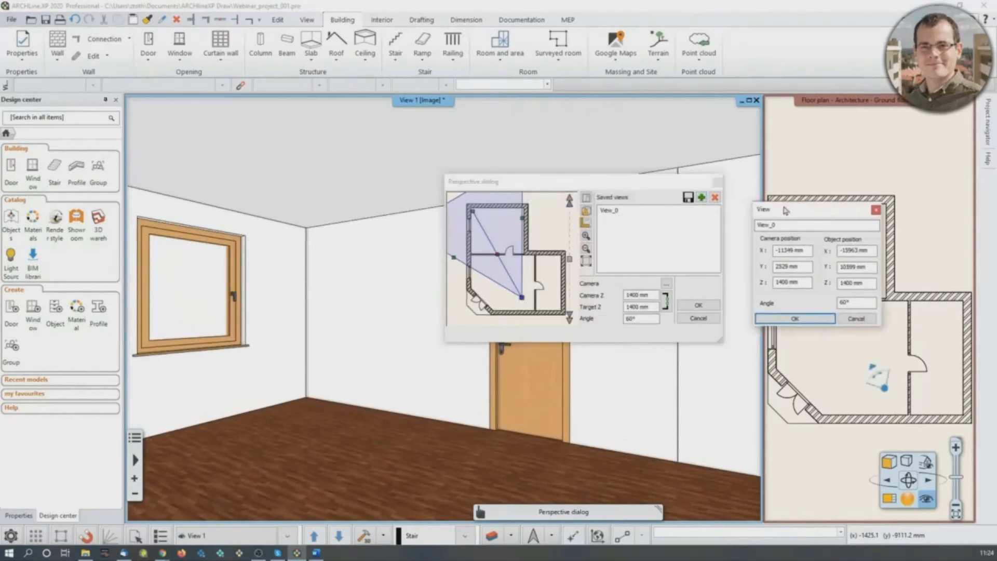
double_click(773, 224)
text(V)
click(795, 319)
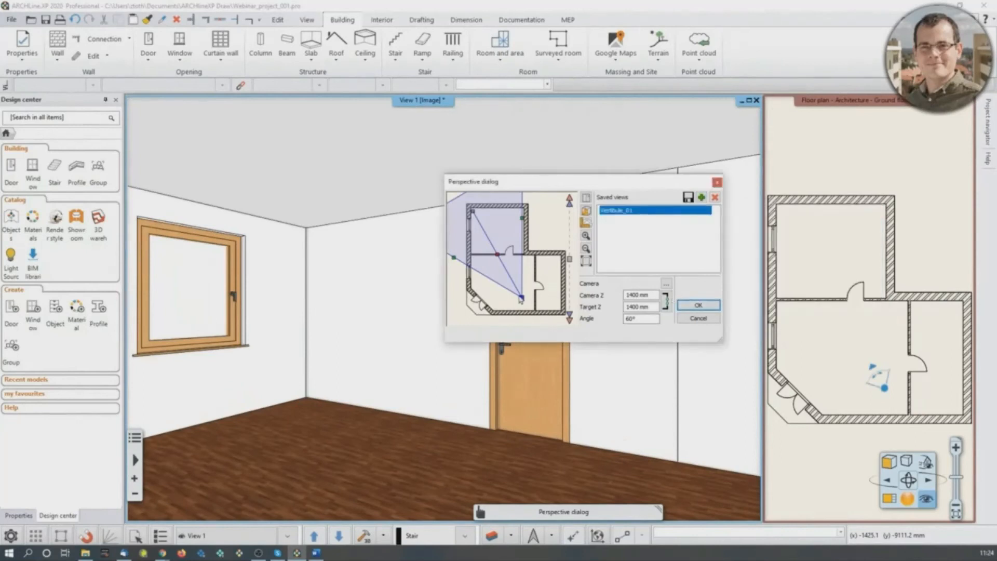
- Move the camera to the entrance corner facing the two interior doors, save it as Vestibule_02 and apply the perspective
click(477, 301)
drag(522, 297, 463, 300)
drag(472, 216, 519, 273)
click(702, 198)
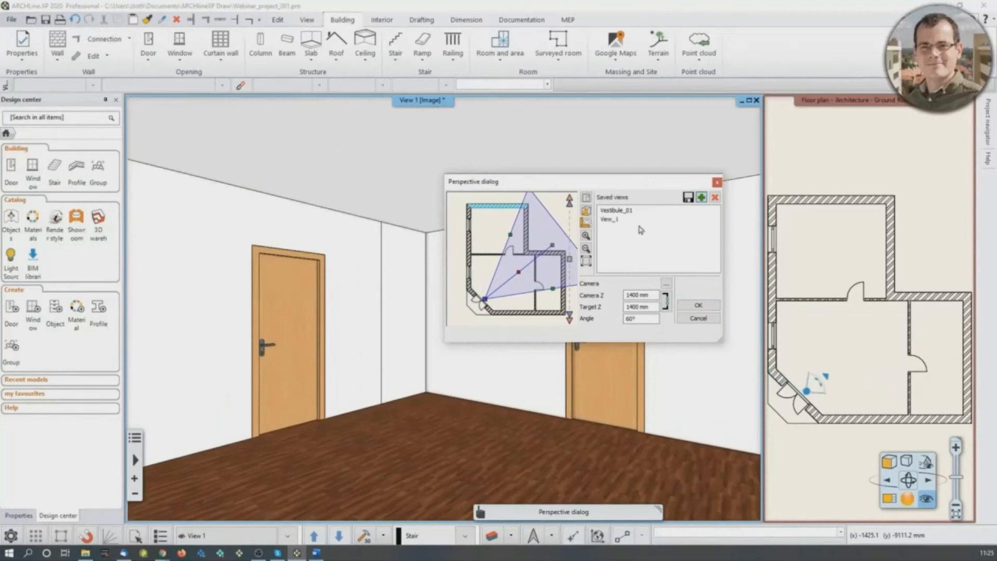
text(Vestibule_02)
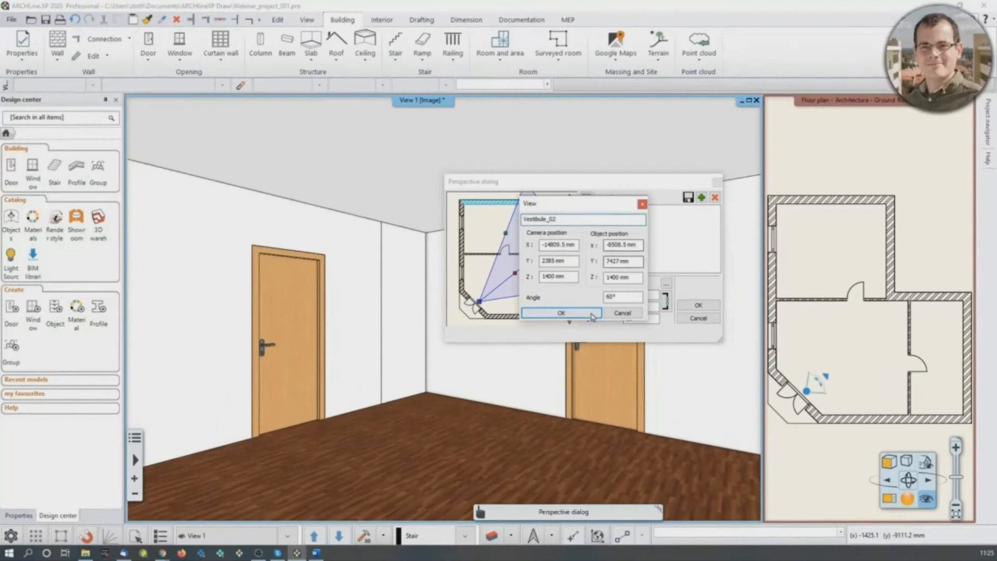
key(Return)
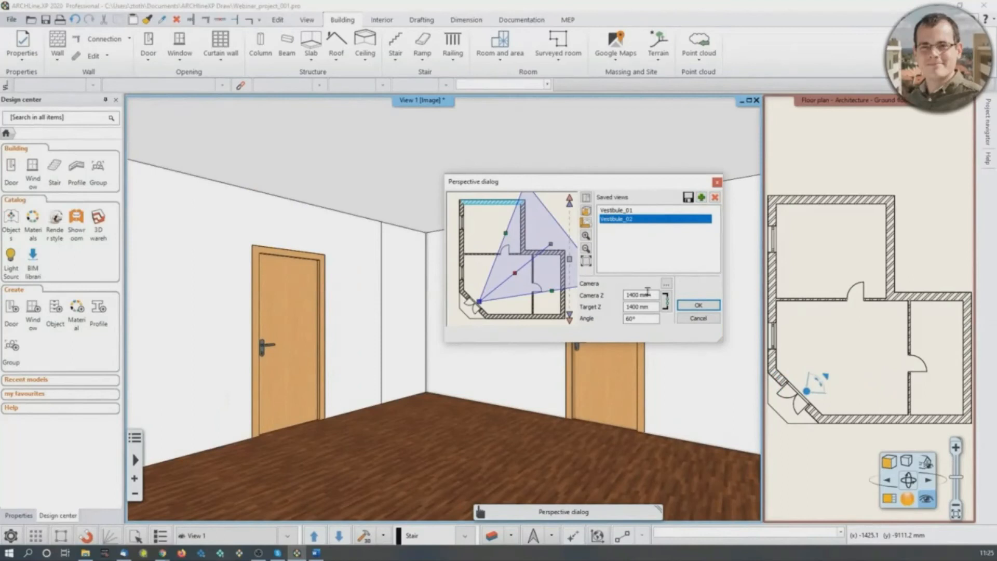
click(688, 308)
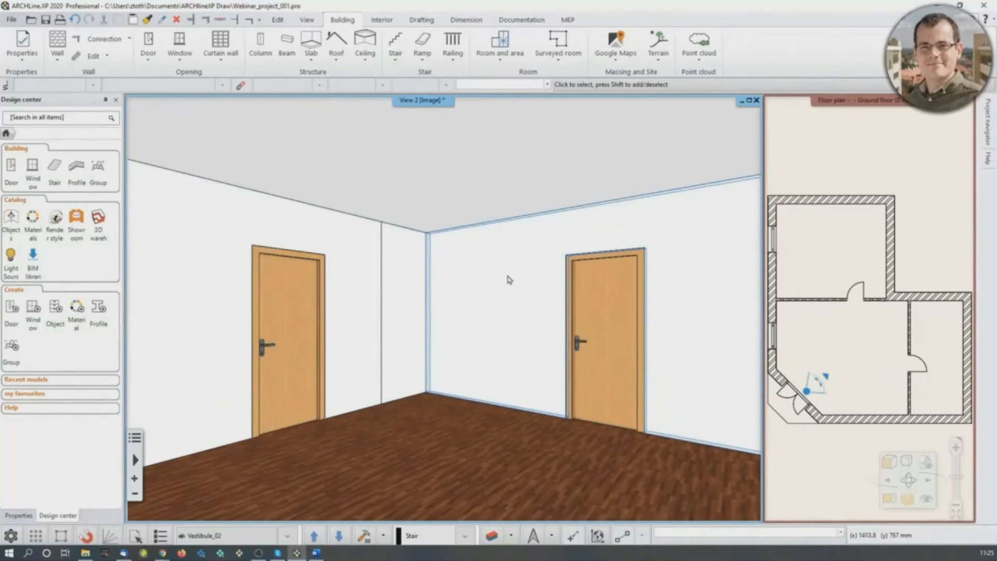
- Look around the vestibule interior in the perspective view
right_drag(482, 282, 465, 294)
scroll(465, 294, up, 3)
scroll(465, 295, down, 4)
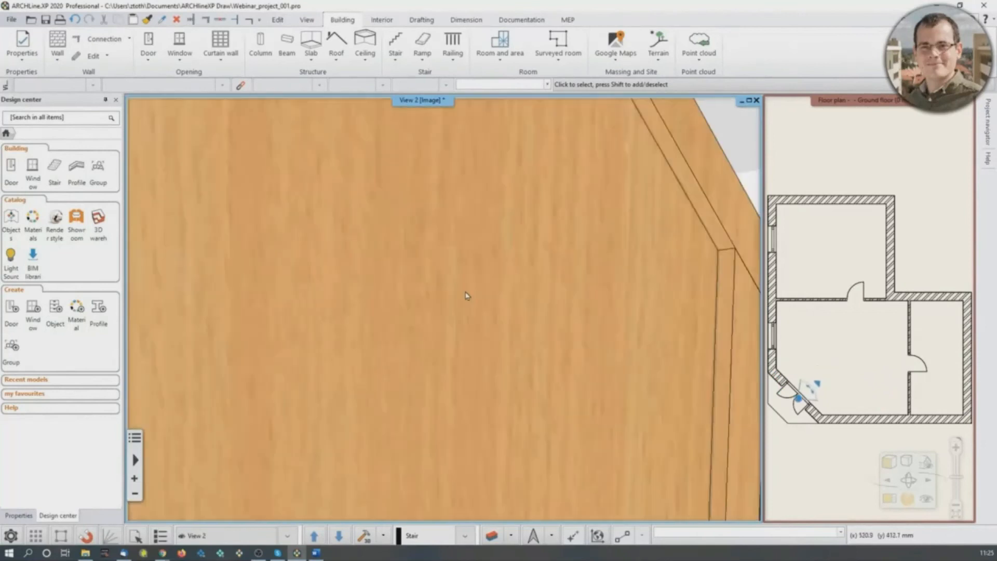
scroll(464, 294, up, 2)
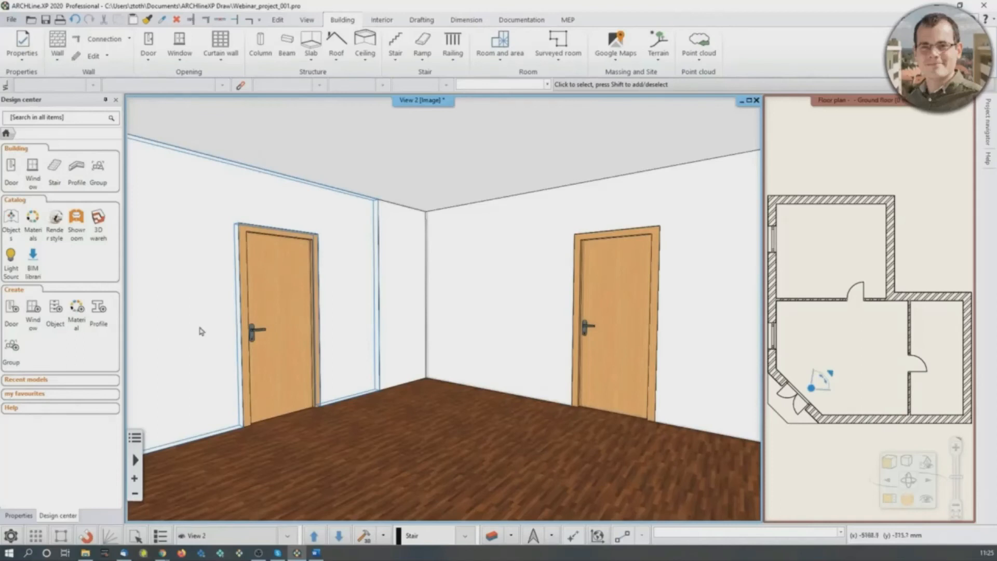
- Make the ground floor plan the main view and place a Quick dimension for the upper room's inner width above the building
click(886, 329)
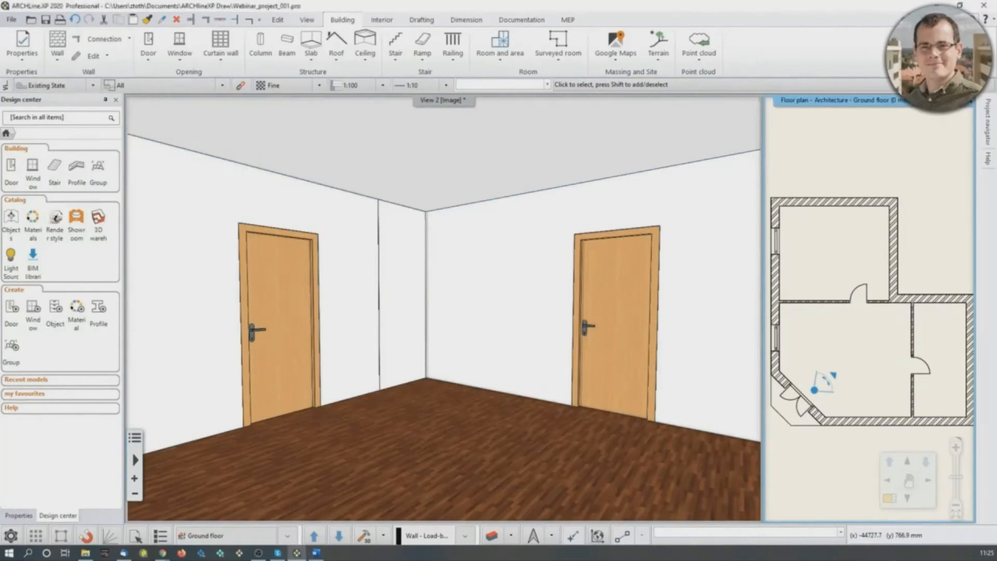
middle_drag(841, 358, 841, 369)
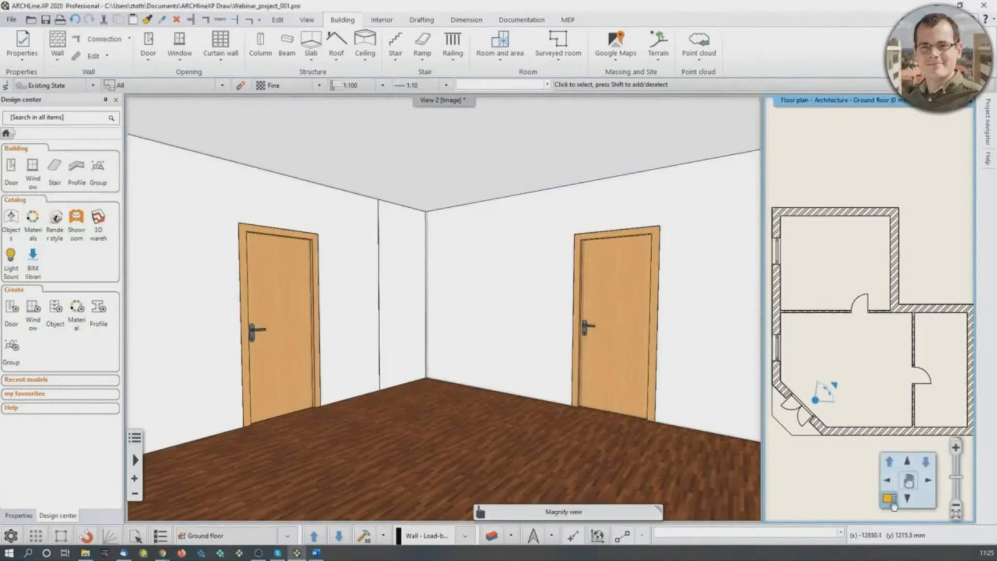
click(890, 498)
scroll(467, 352, down, 2)
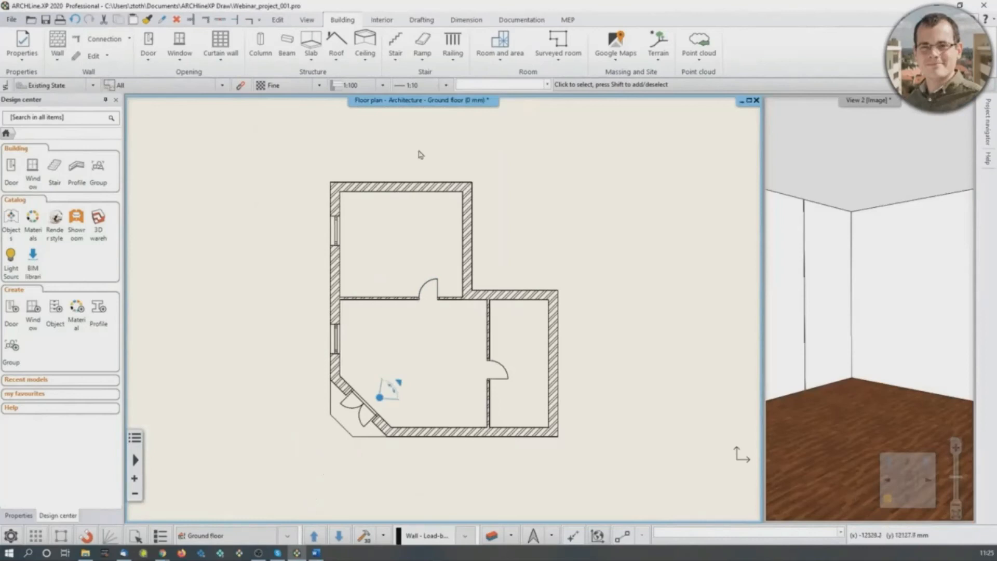
click(467, 20)
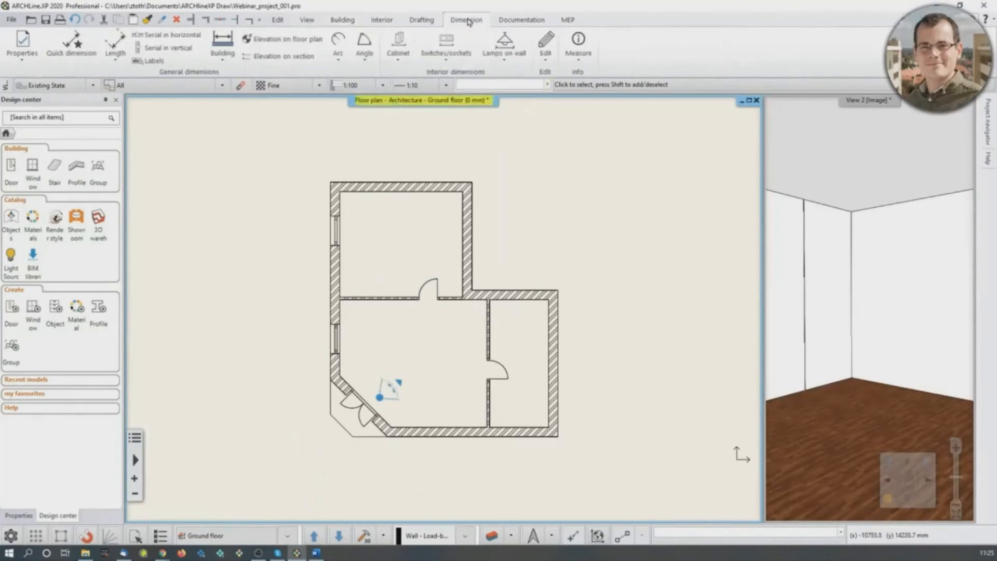
click(77, 43)
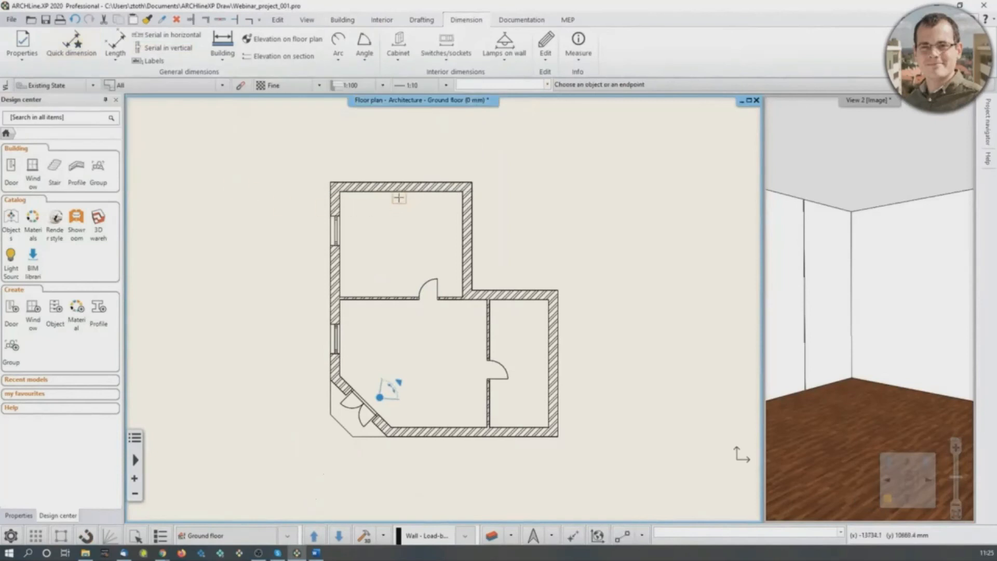
click(400, 191)
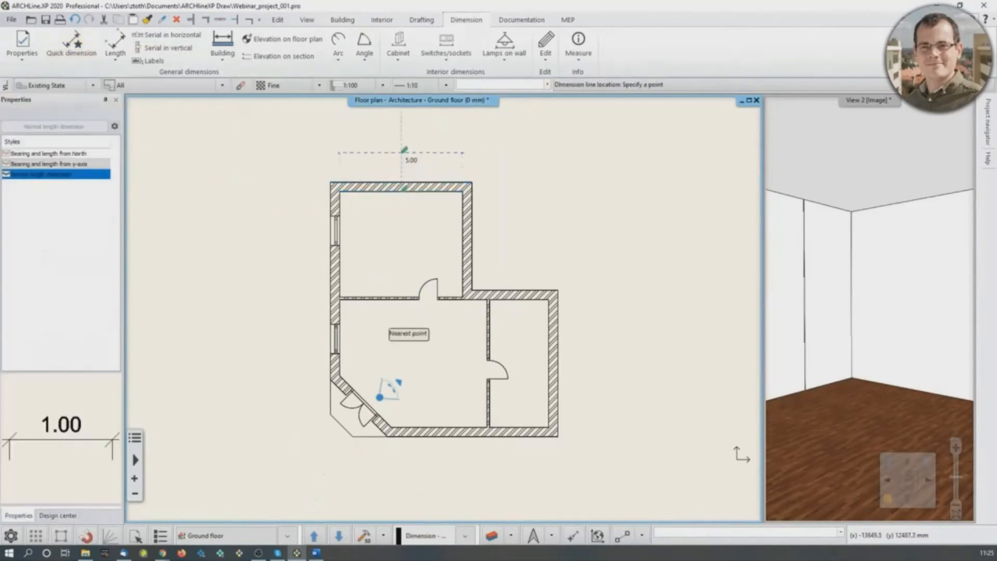
click(404, 143)
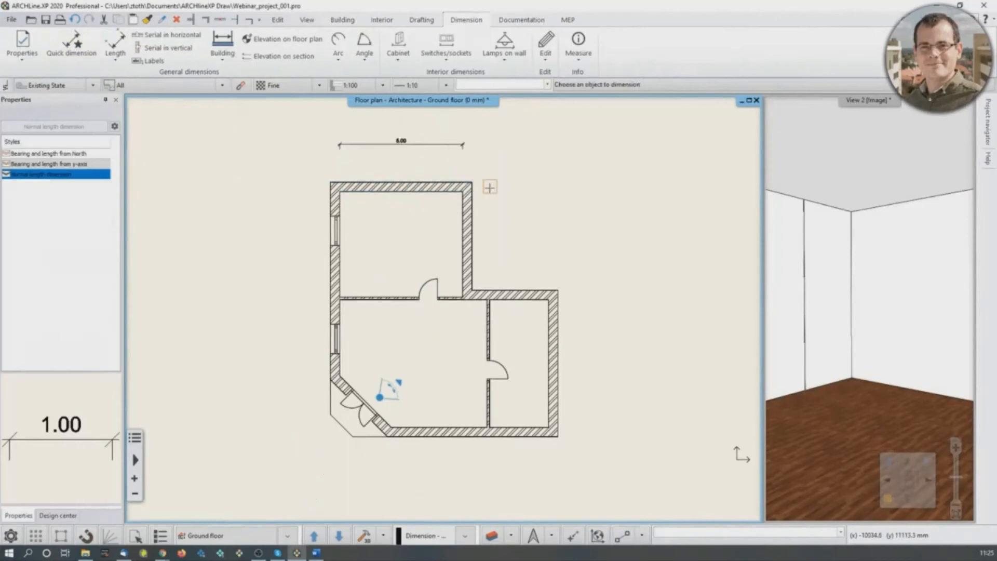
- Dimension the small room's inner width and the short wall segment beside it, in line with the dimension above the building
click(523, 299)
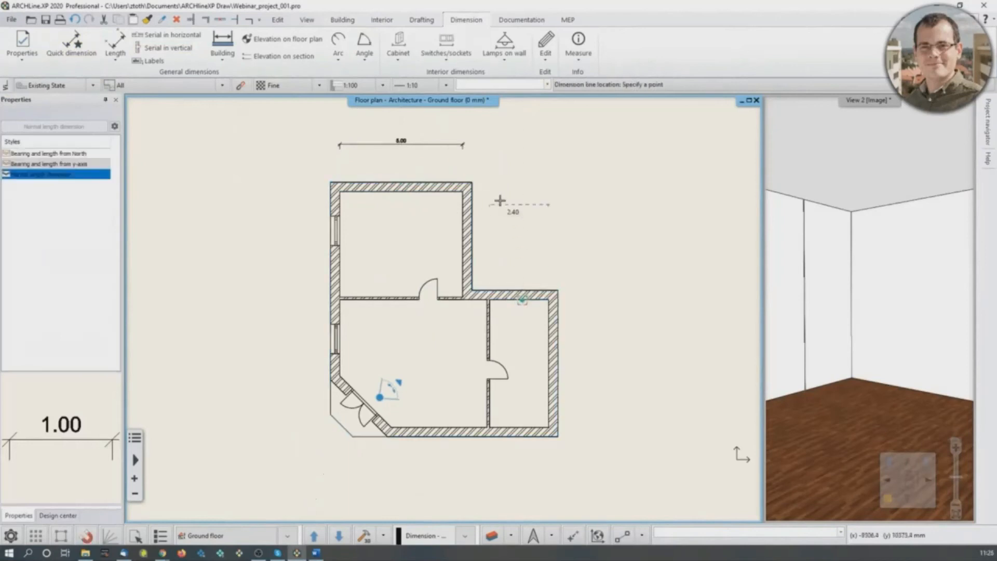
click(472, 152)
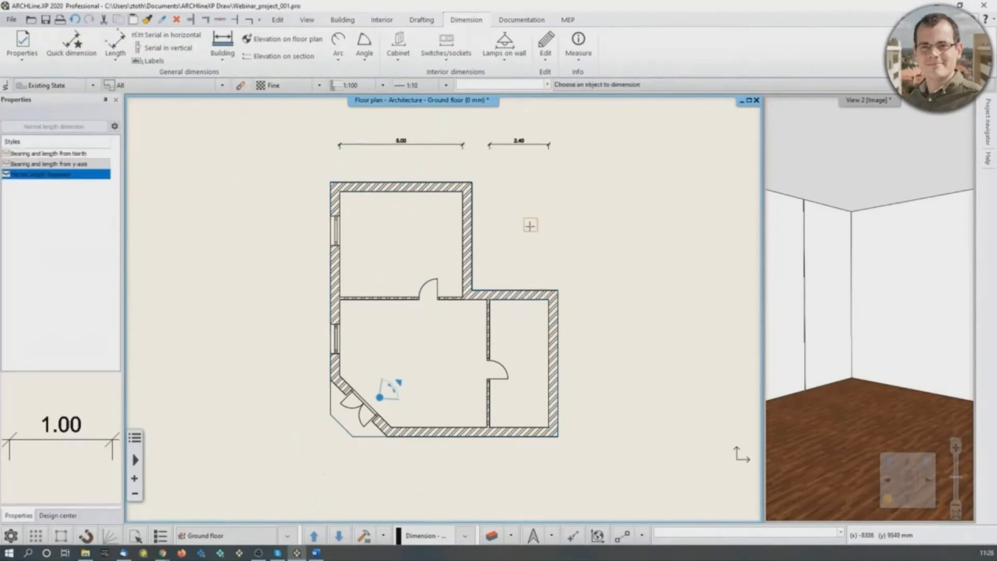
click(477, 301)
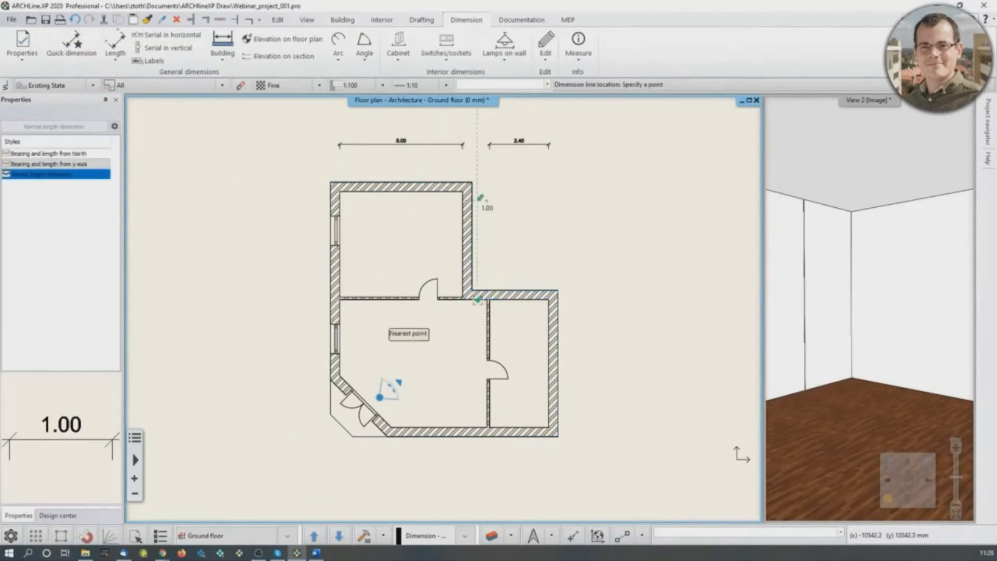
click(479, 152)
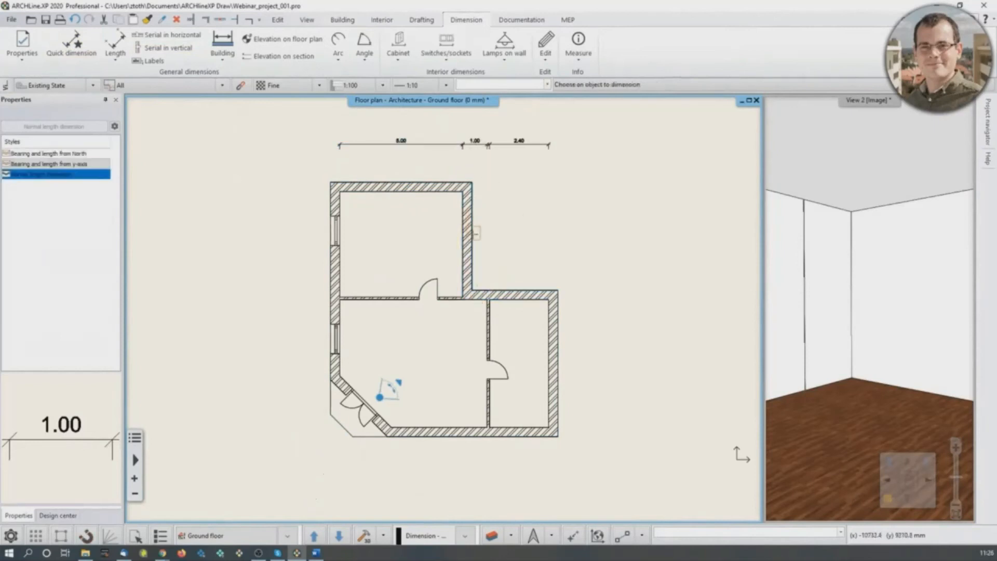
- Dimension the inner side of the upper room's right wall, with the dimension line to the right of the building
click(462, 240)
click(597, 273)
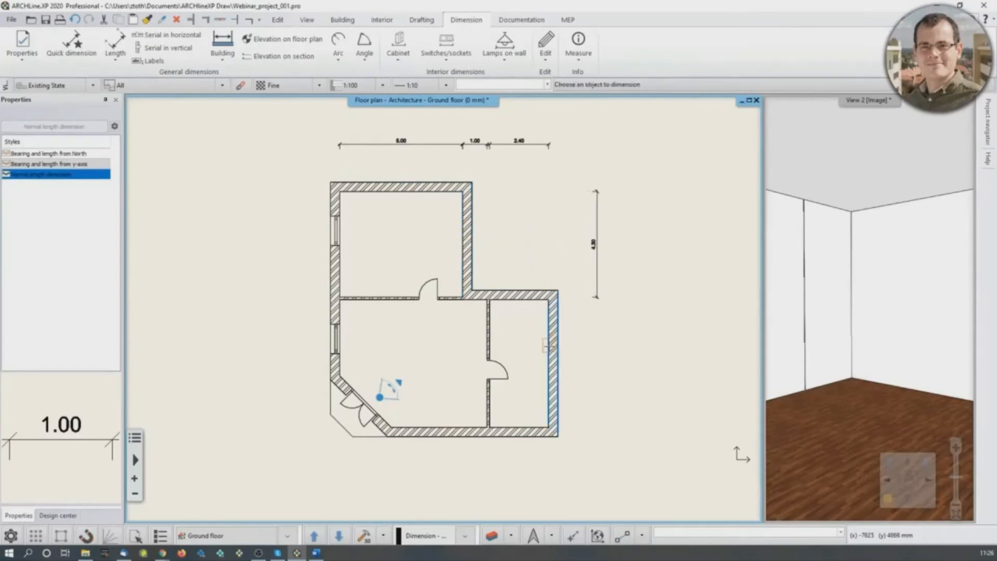
- Dimension the small room's inner outer-wall length beside the building and the inner widths of both lower rooms below it
click(549, 345)
click(597, 329)
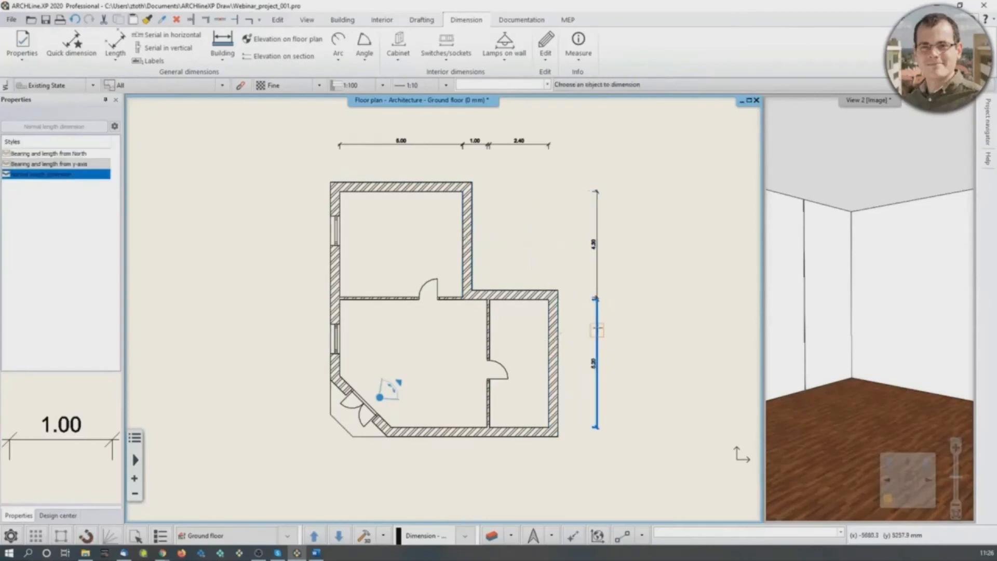
scroll(597, 329, up, 2)
scroll(465, 450, down, 2)
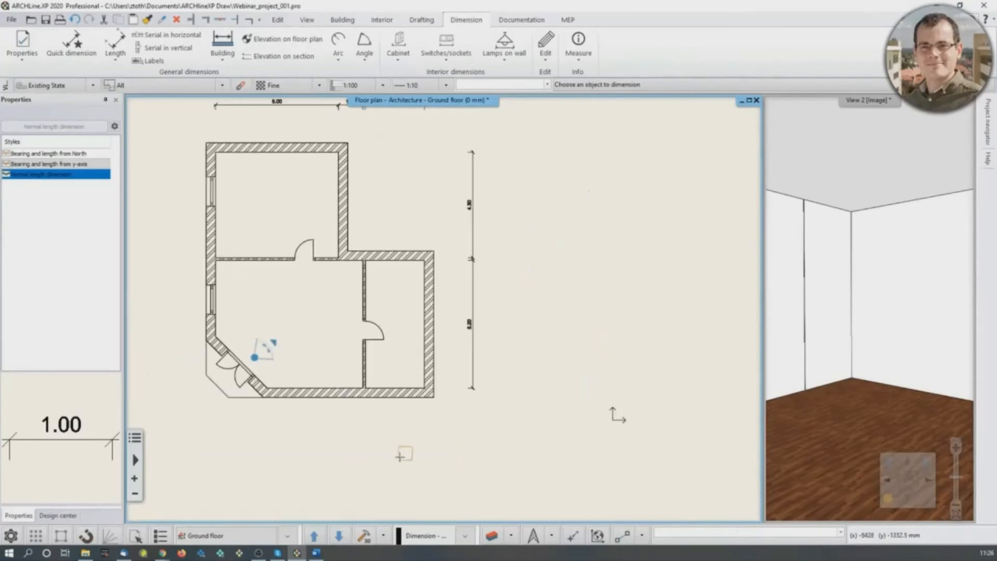
click(385, 389)
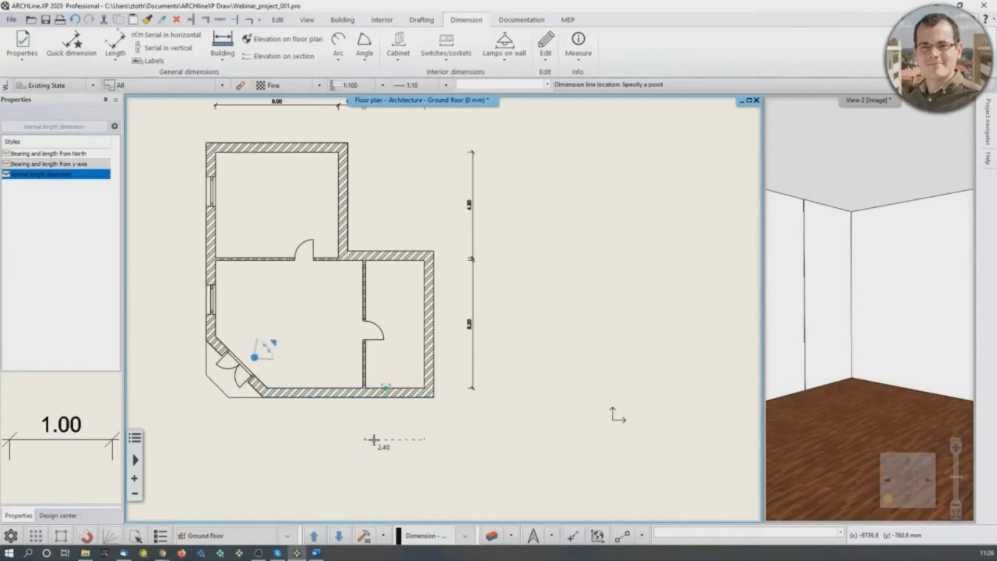
click(372, 434)
click(336, 387)
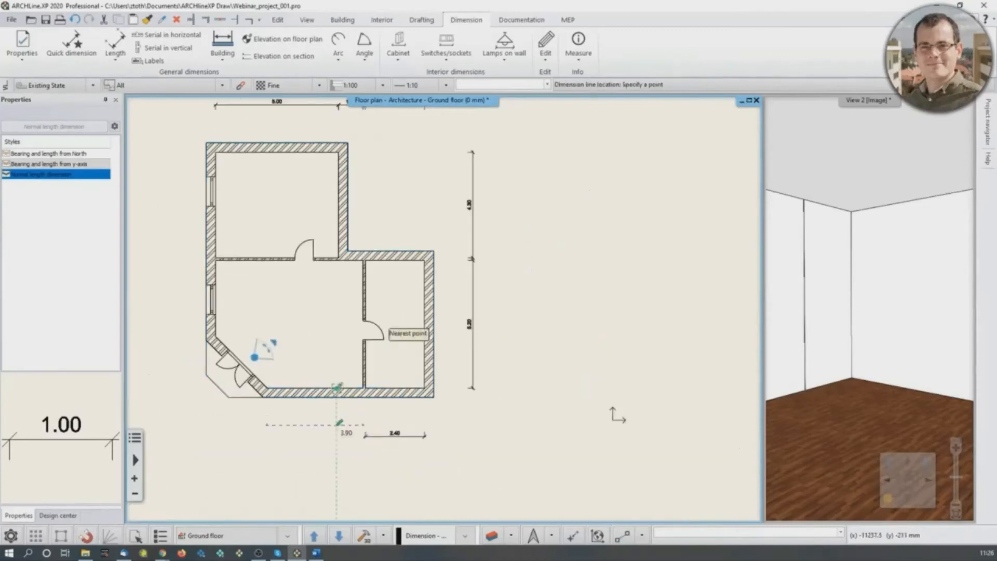
click(342, 433)
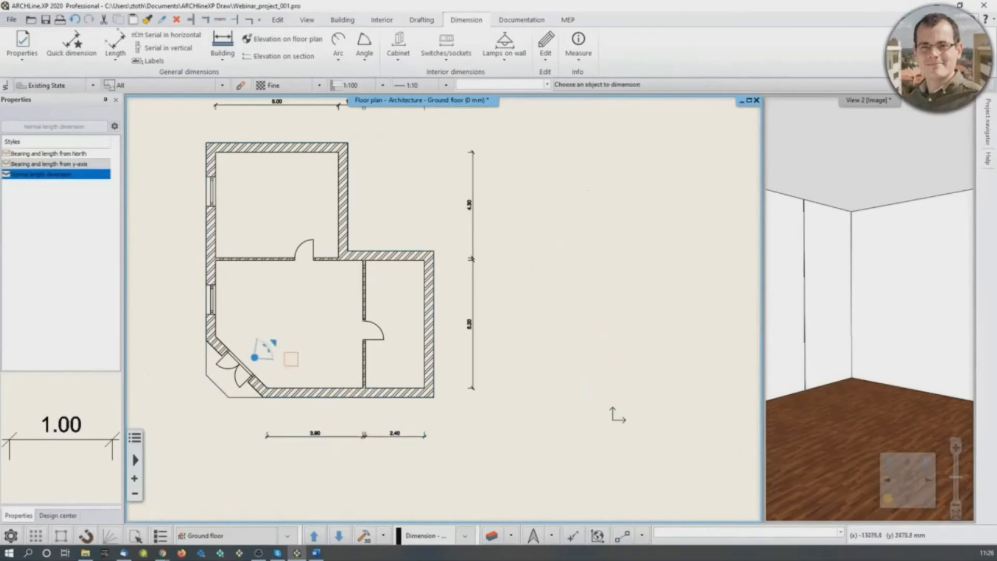
- Dimension the inner left-wall lengths of the upper room and the vestibule along the building's window side, and finish dimensioning
middle_drag(291, 359, 368, 398)
click(293, 258)
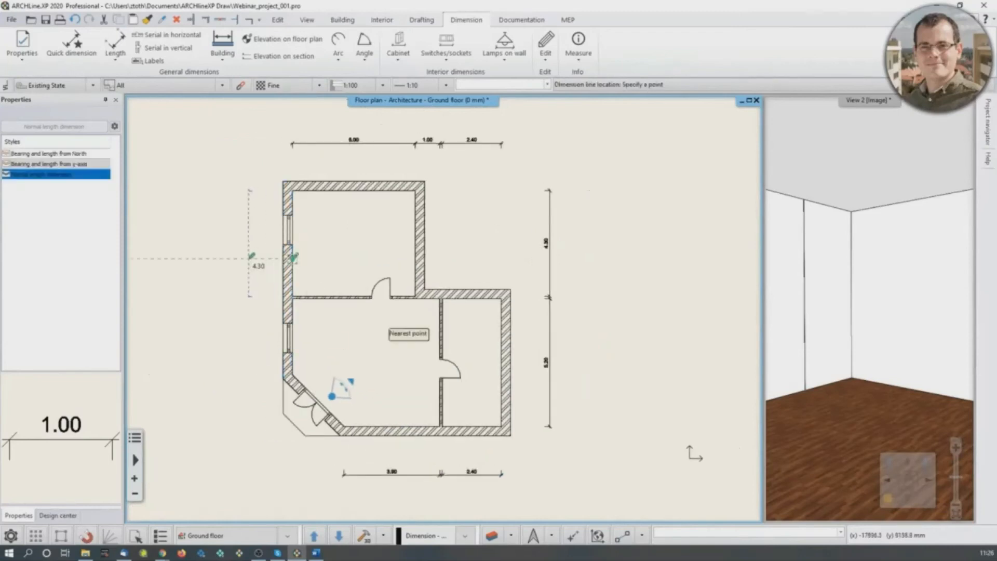
click(252, 257)
click(292, 312)
click(249, 297)
key(Escape)
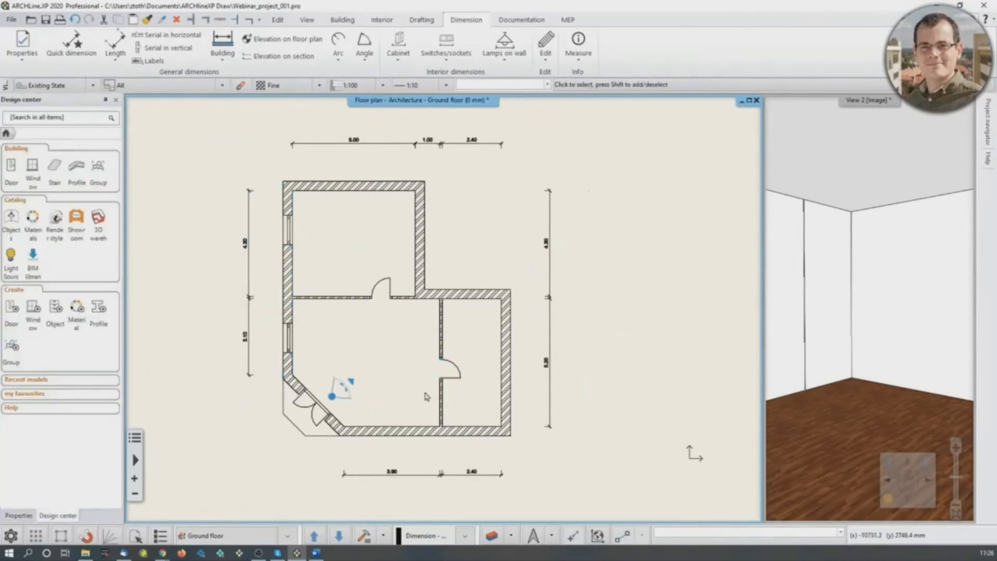
- Make the perspective view the main view and switch it to the saved view Vestibule_02
click(902, 378)
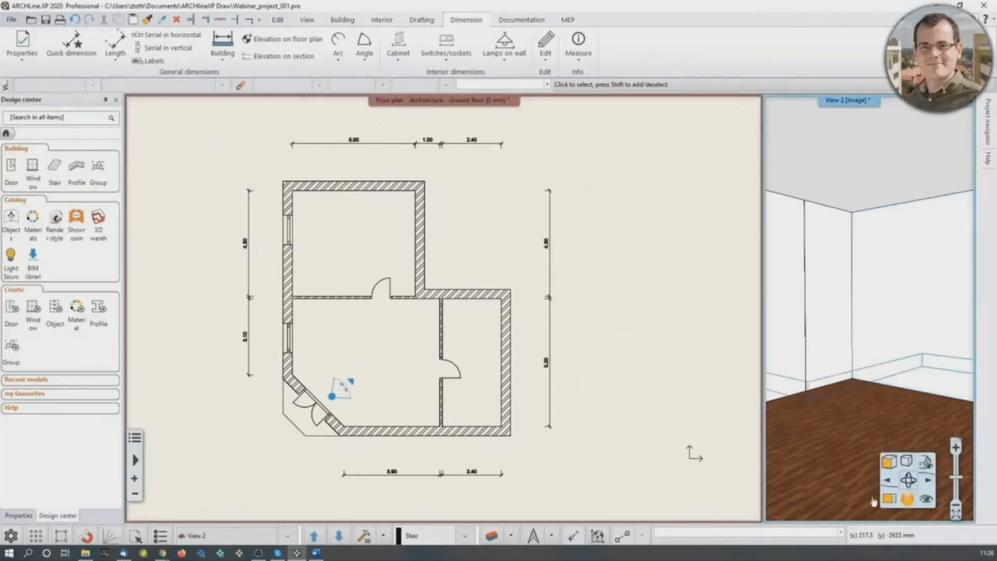
click(887, 499)
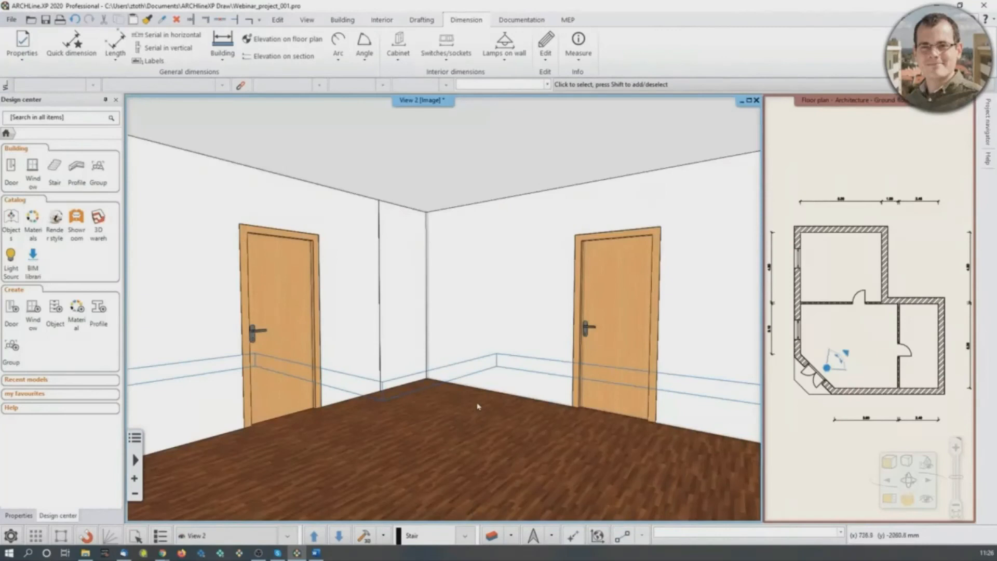
click(306, 368)
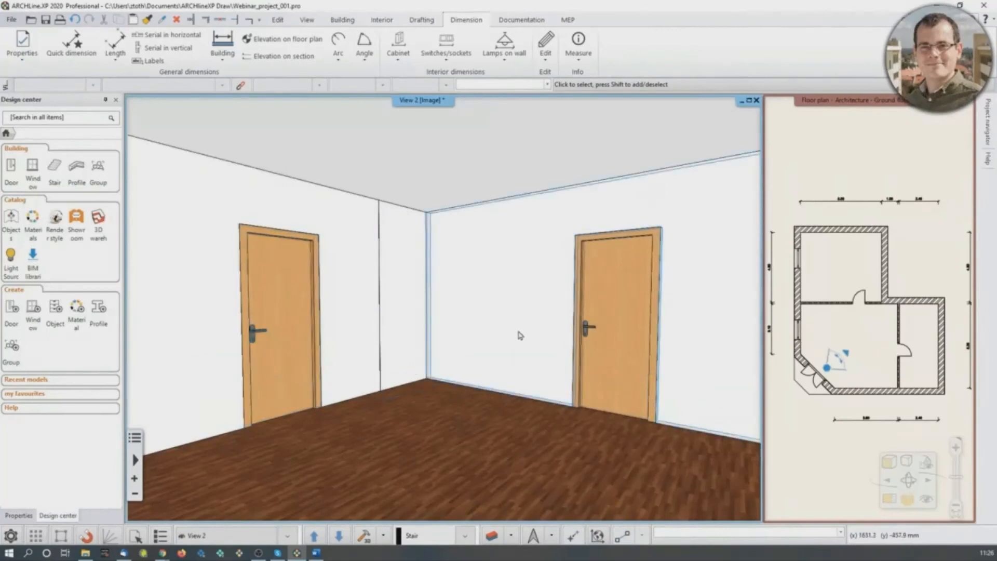
middle_drag(520, 335, 521, 335)
key(Page_Down)
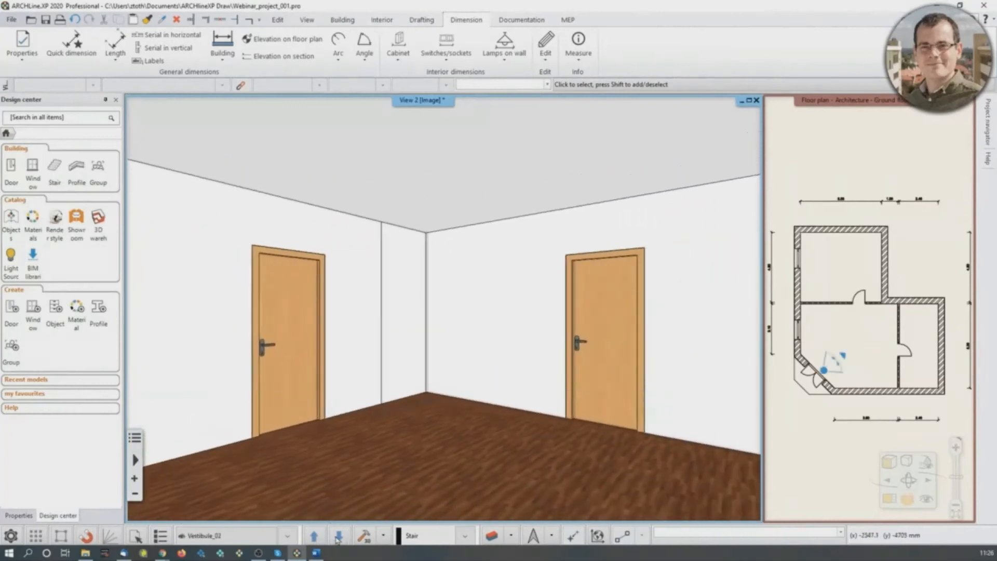
click(315, 553)
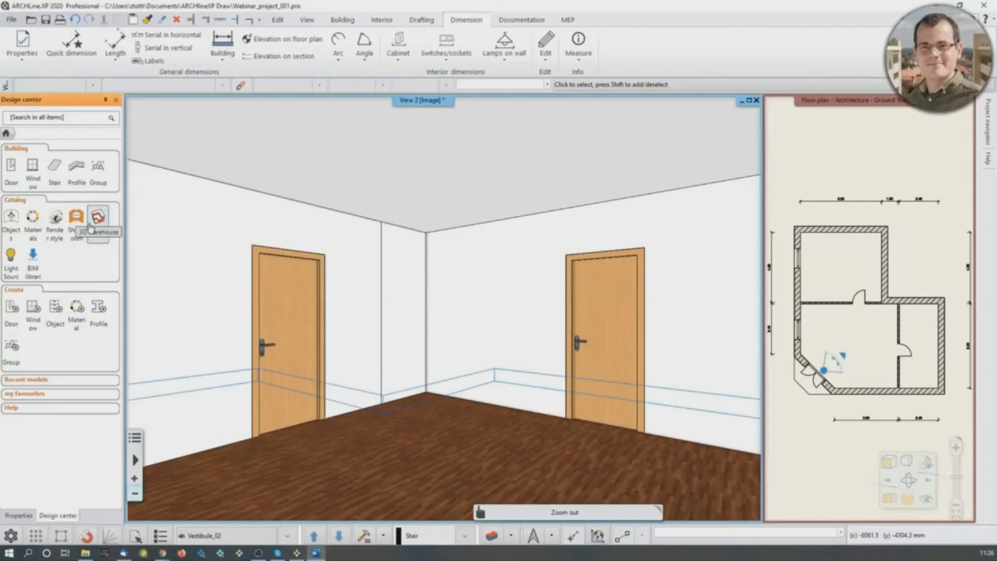
- Turn the perspective view towards the vestibule's window corner and search the object catalog for "armchair"
click(12, 217)
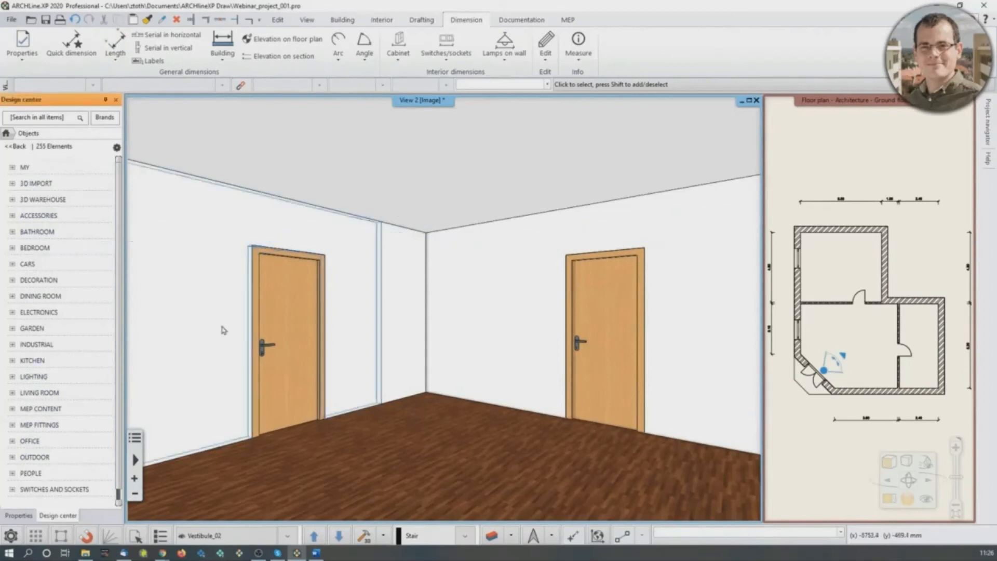
mouse_move(515, 401)
middle_down()
mouse_move(525, 399)
mouse_move(412, 416)
mouse_move(534, 414)
mouse_move(436, 428)
middle_up()
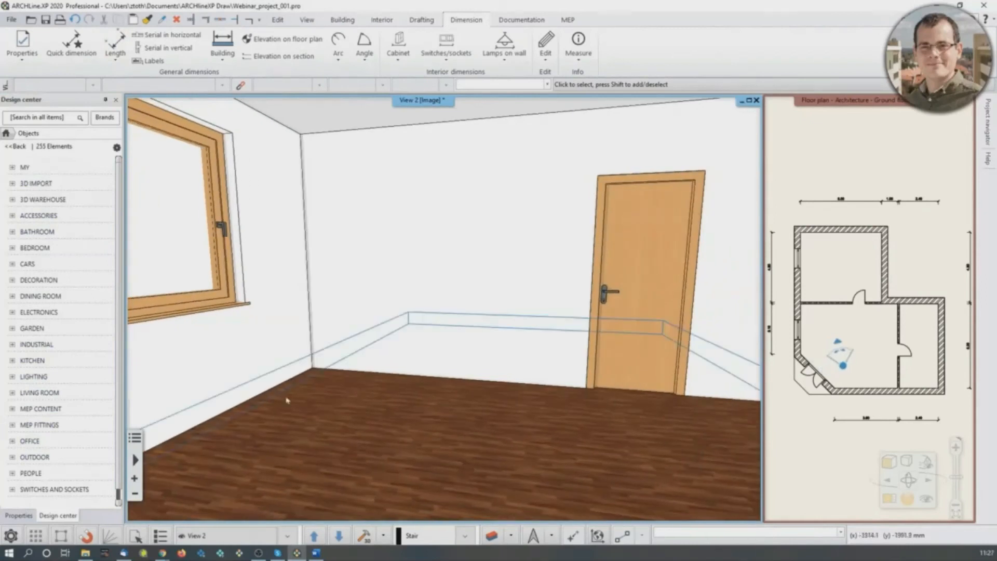
click(49, 119)
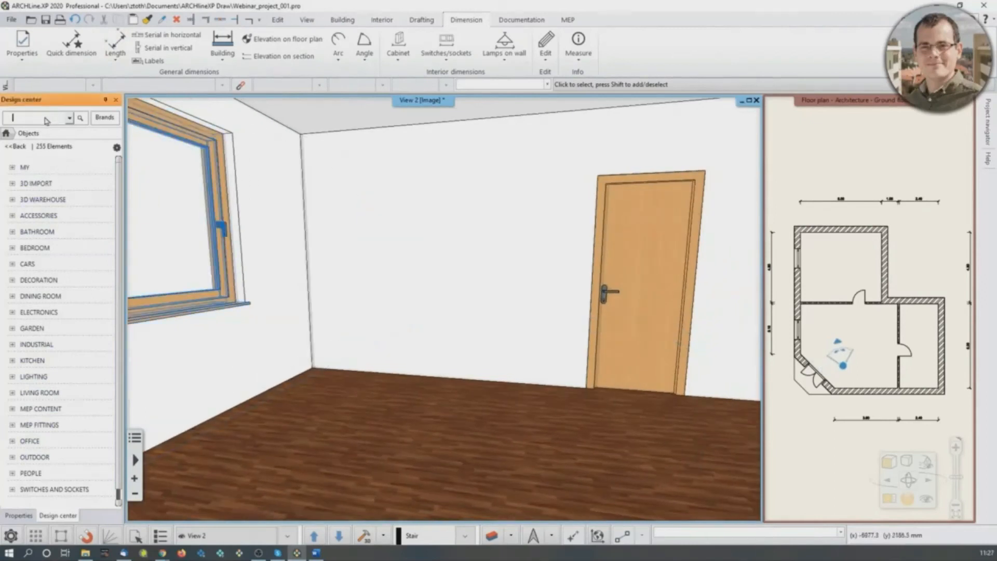
text(armchair)
key(Return)
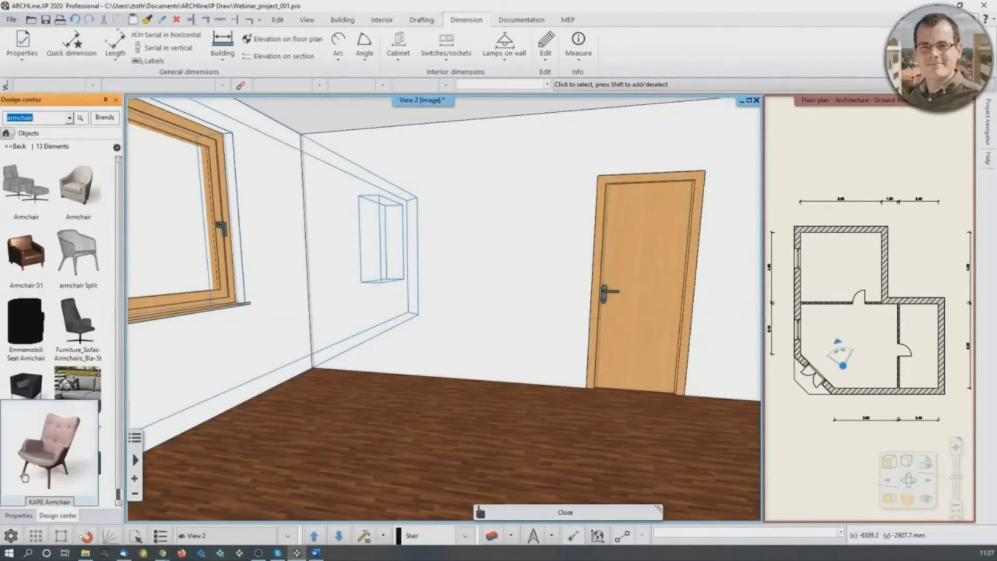
- Place the KARE Armchair on the vestibule floor near the window
drag(32, 467, 368, 392)
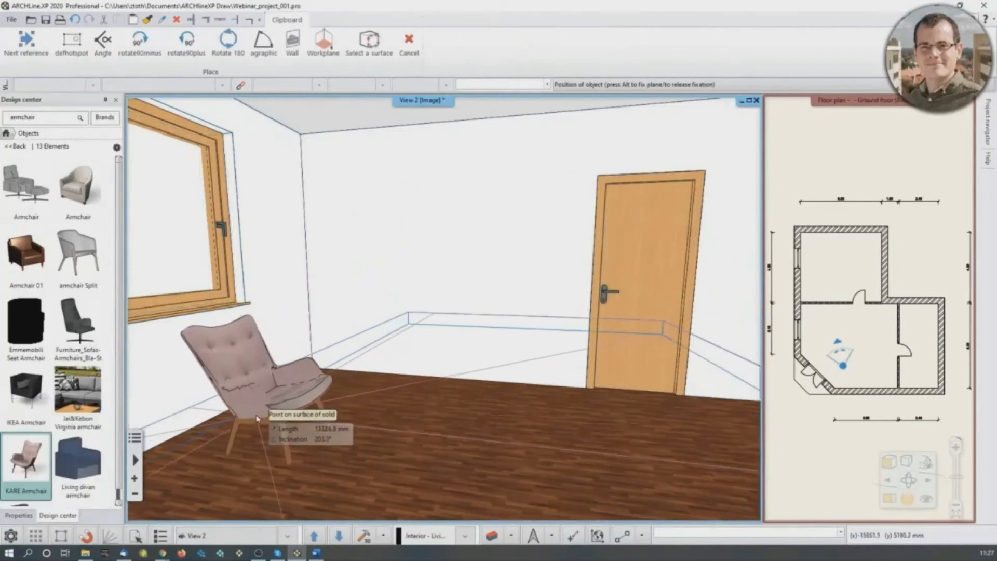
click(254, 421)
key(Escape)
right_drag(447, 398, 417, 412)
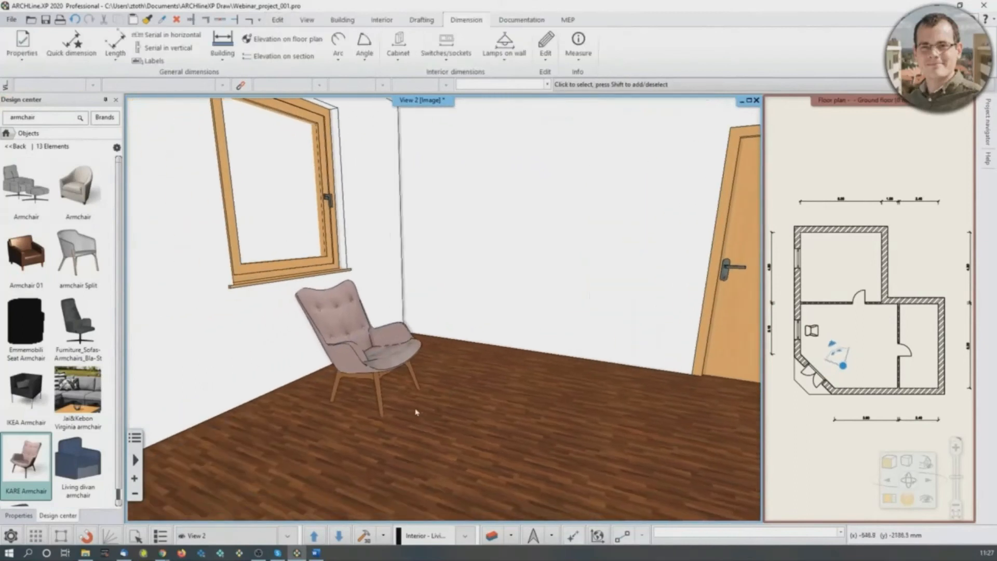
- Make the ground floor plan the main view and move the armchair closer to the window wall
click(938, 255)
click(890, 500)
scroll(332, 364, up, 5)
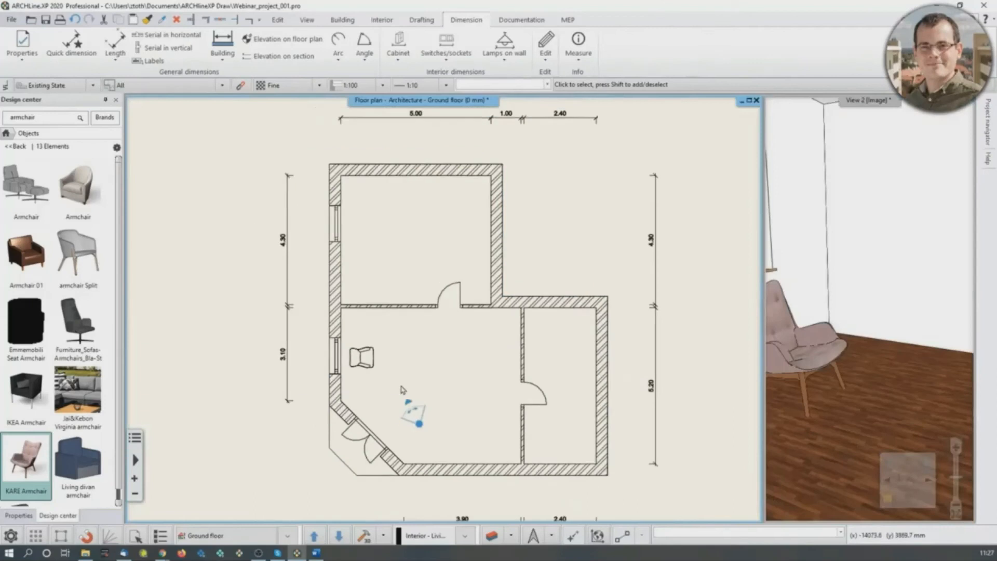
click(421, 304)
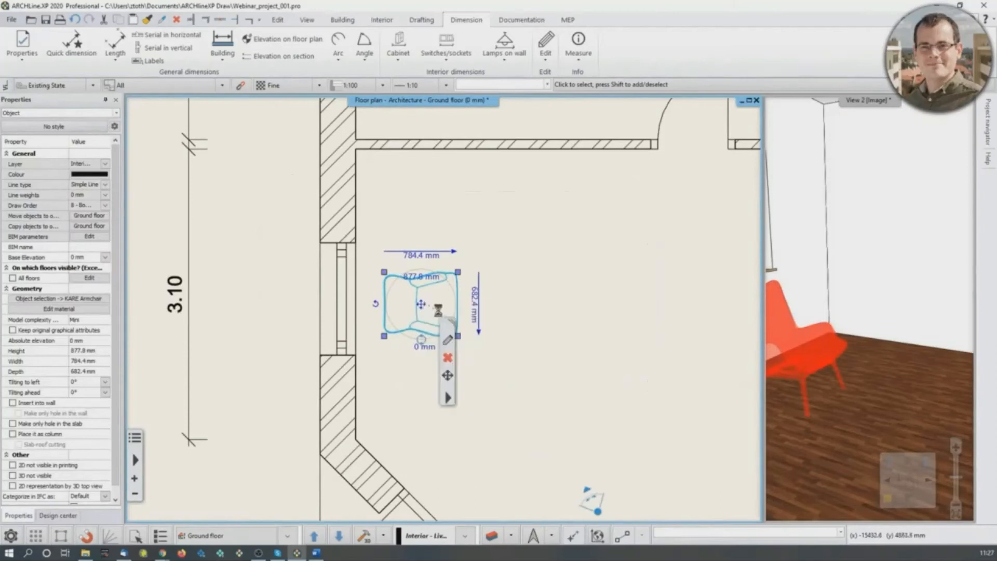
click(421, 305)
click(415, 351)
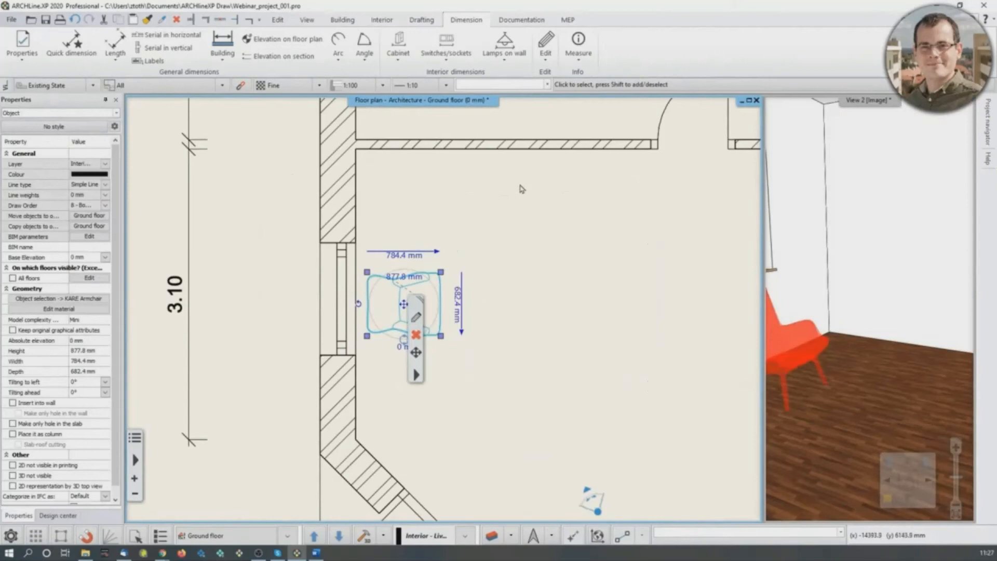
- Copy the armchair with Move a copy from, placing the copy near the partition wall with the door above it
click(58, 516)
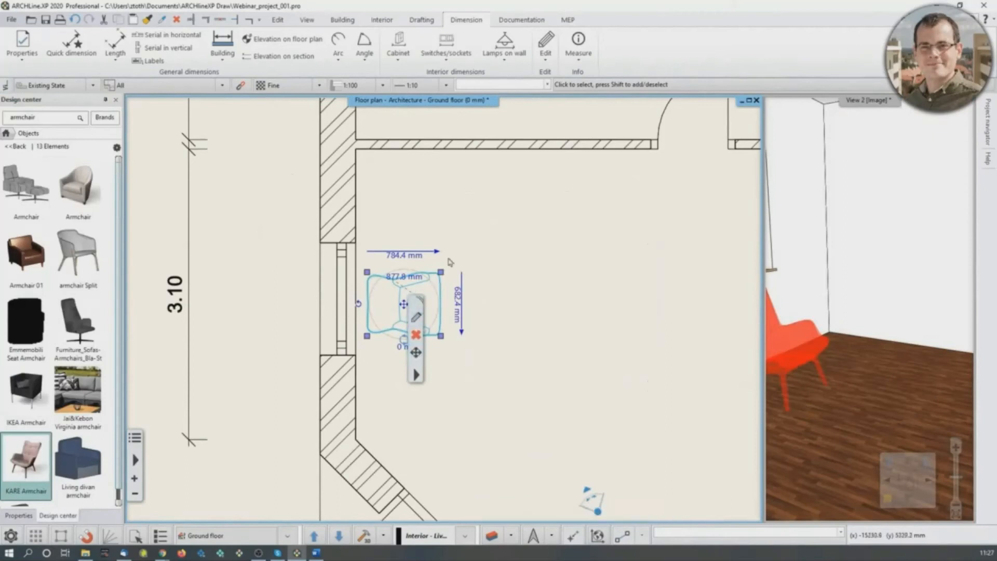
click(468, 245)
click(413, 332)
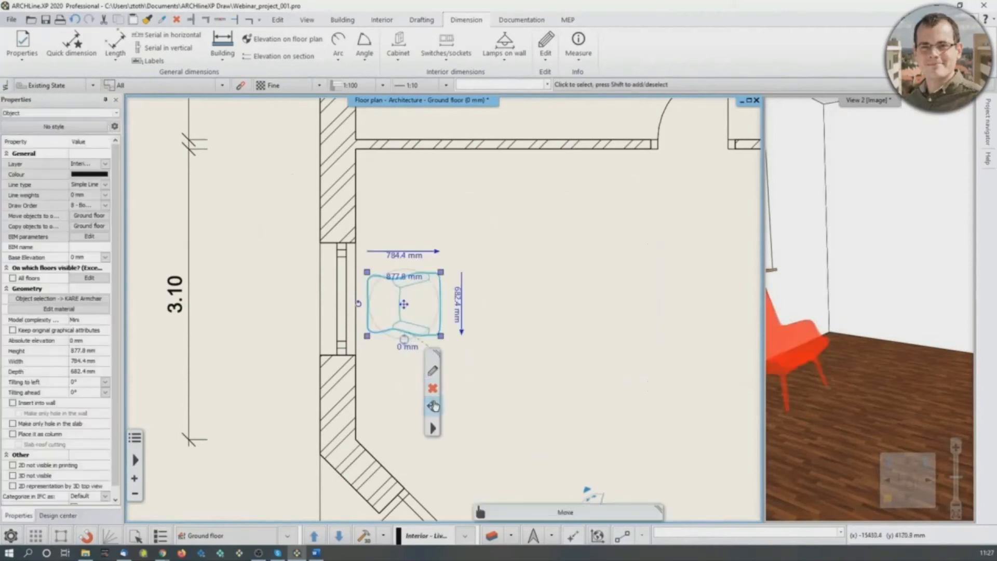
mouse_move(434, 406)
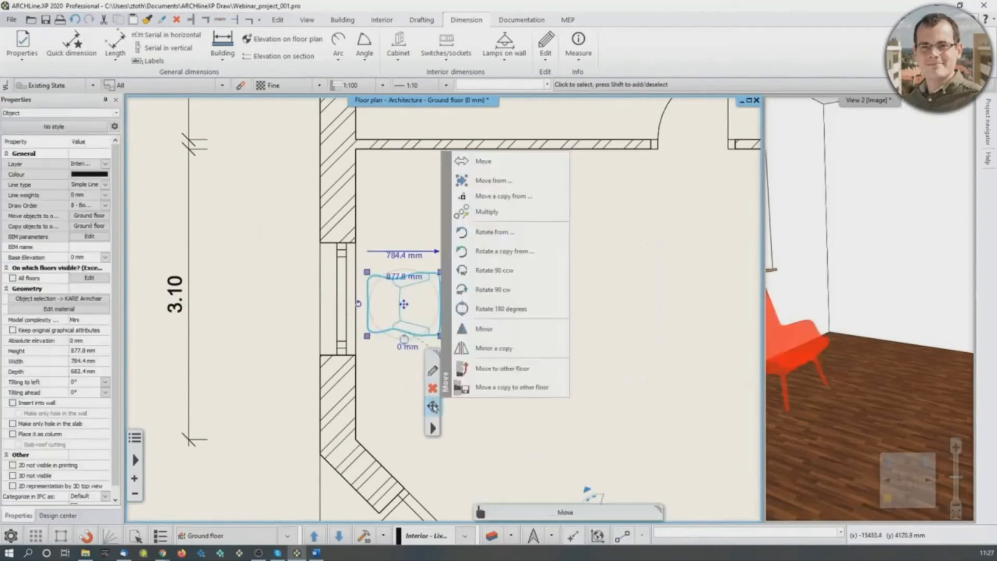
click(495, 197)
click(399, 305)
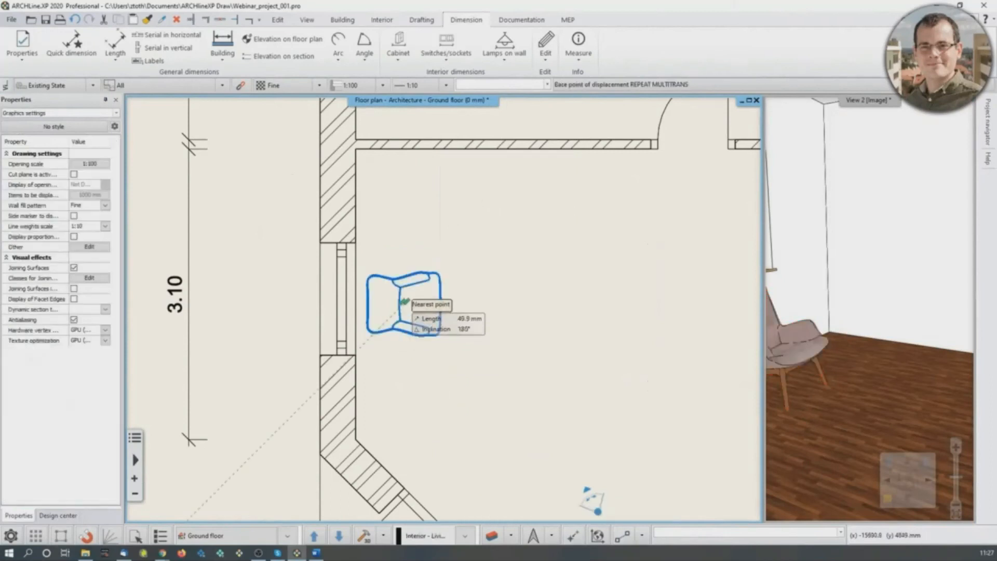
click(496, 208)
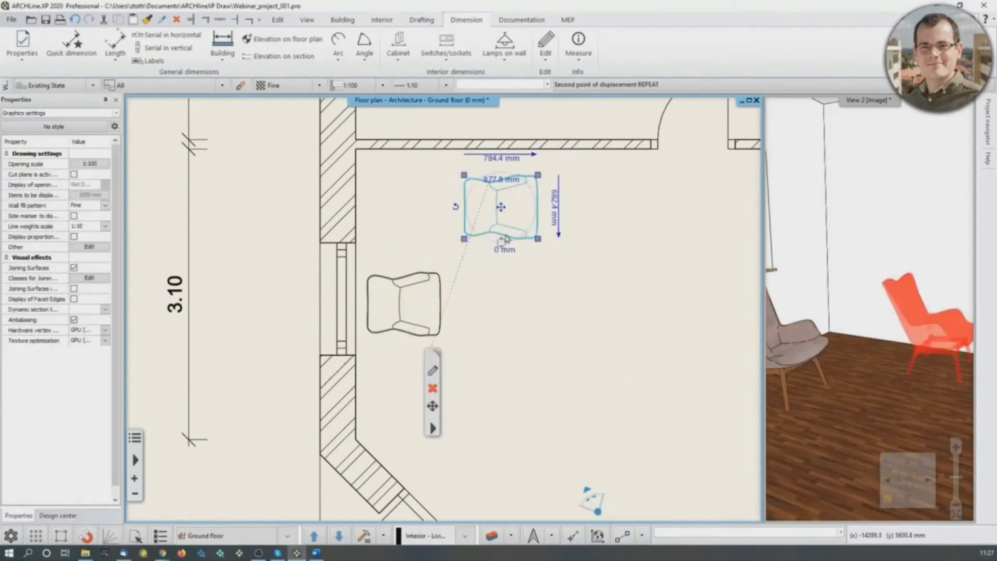
- Rotate the copied armchair 90 degrees clockwise so its back faces the partition wall, and deselect it
scroll(497, 264, up, 1)
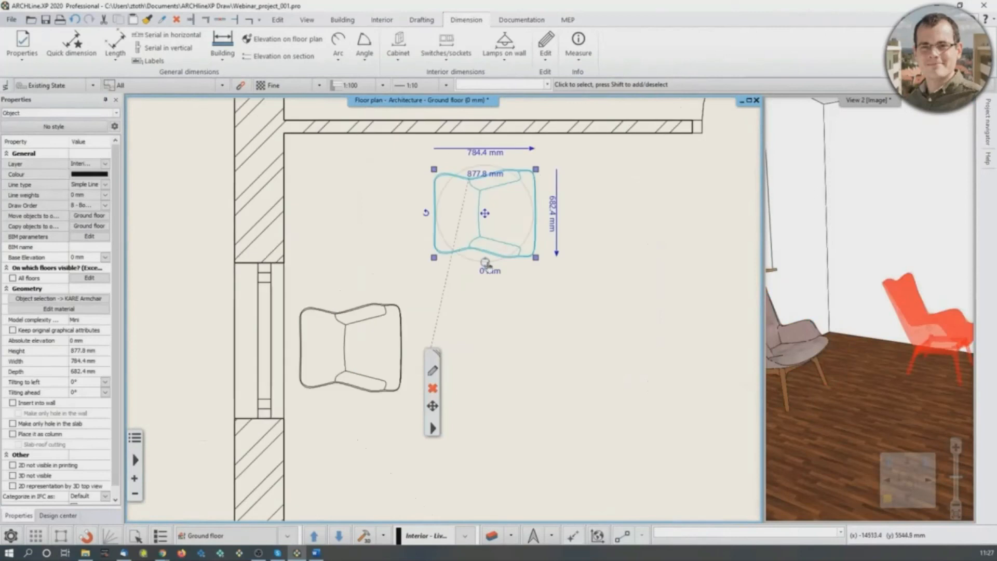
click(485, 263)
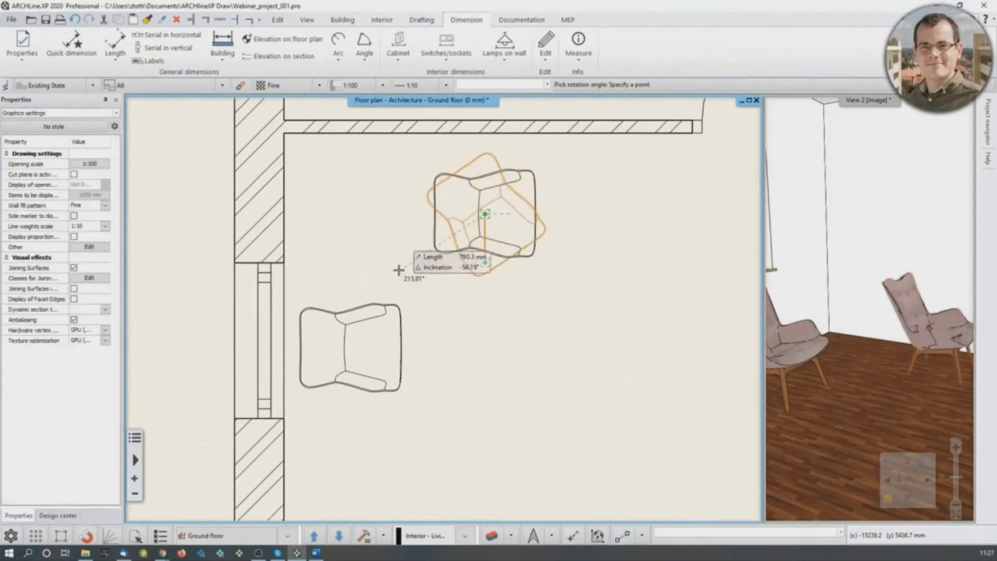
click(352, 214)
click(568, 385)
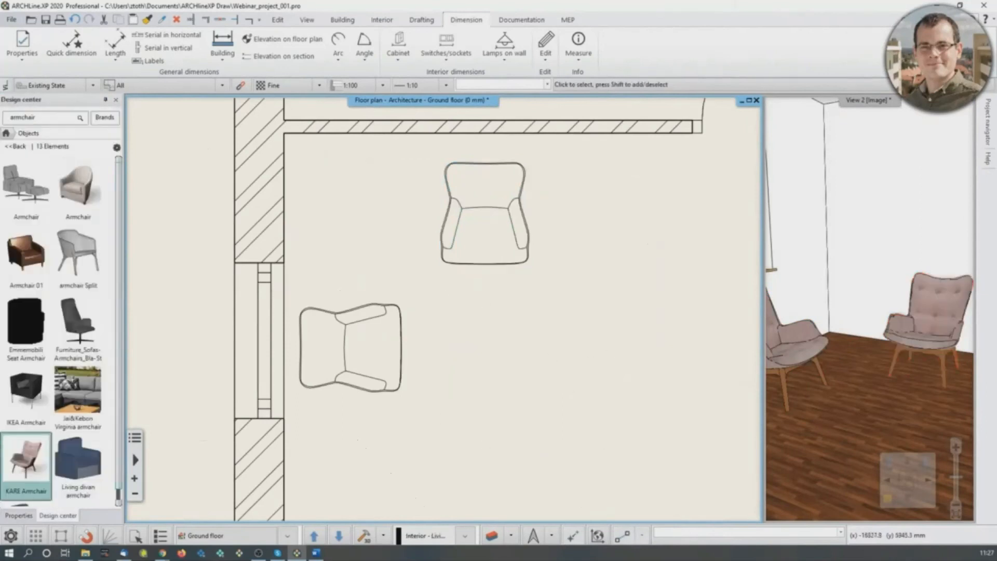
- Search the object catalog for "coffee table" and place the 74352 Coffee Table Flint Stone in front of the two armchairs
click(42, 120)
text(coffee table)
key(Return)
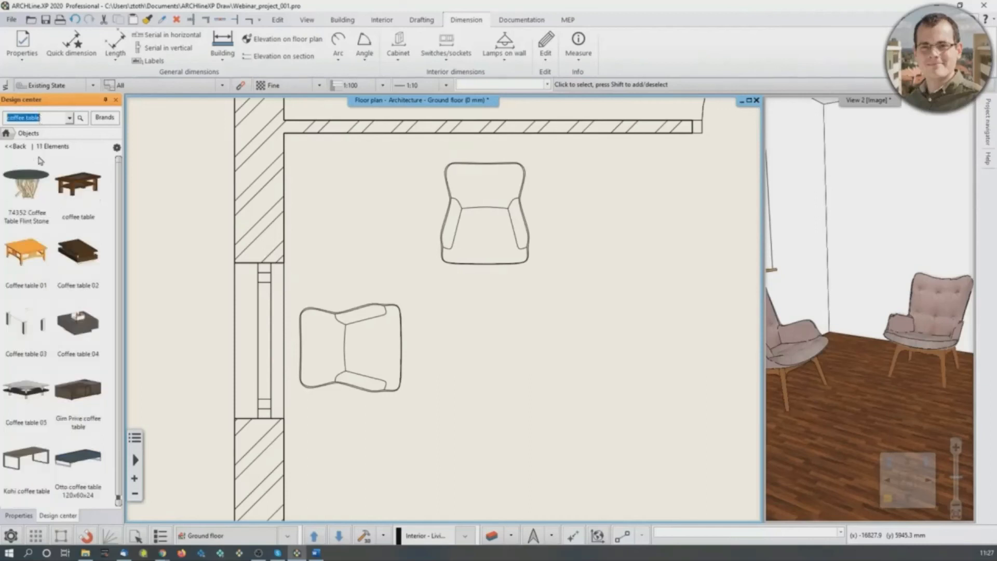
mouse_move(29, 212)
drag(29, 212, 494, 343)
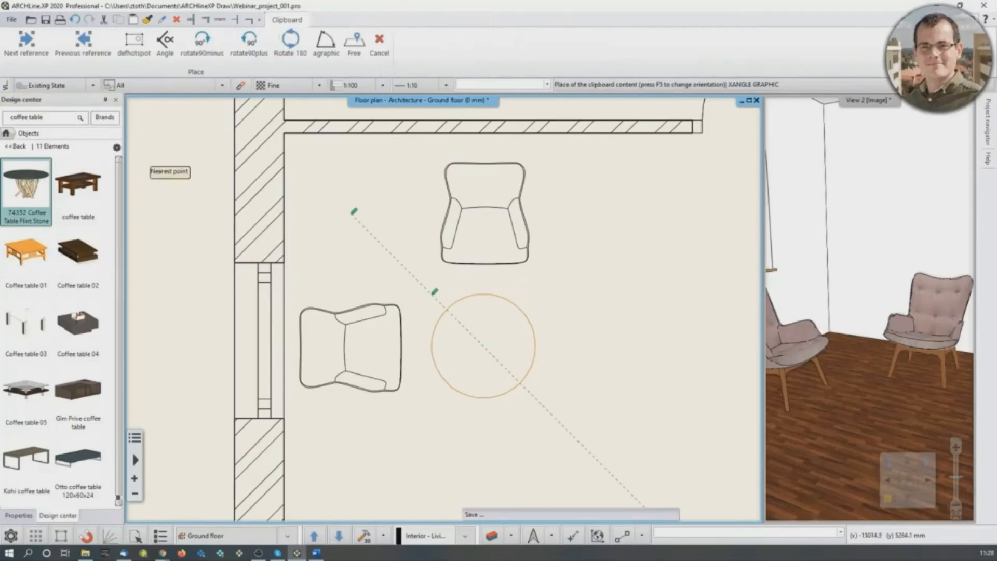
- Make the perspective view the main view again and open the selection of online BIM libraries
click(873, 317)
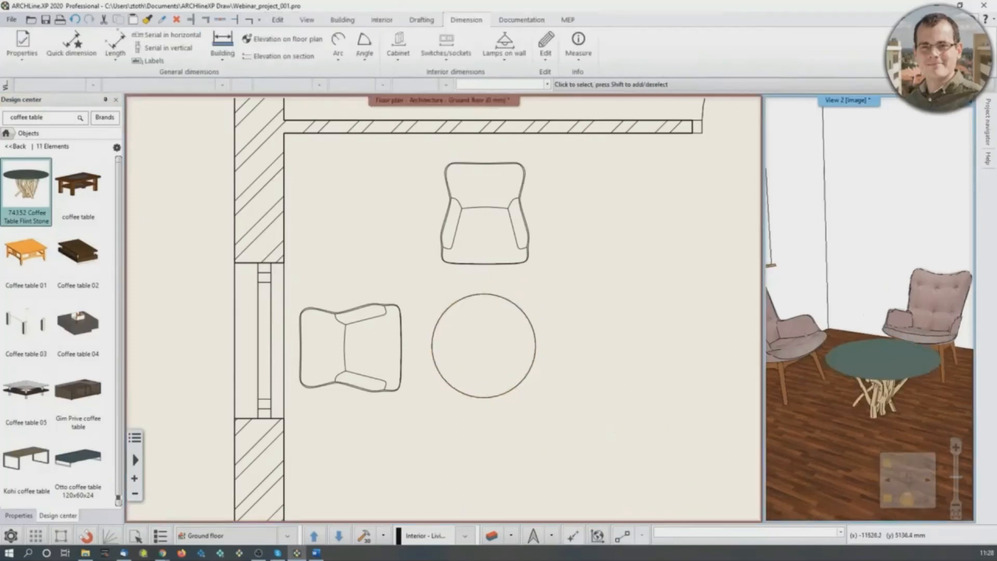
click(889, 499)
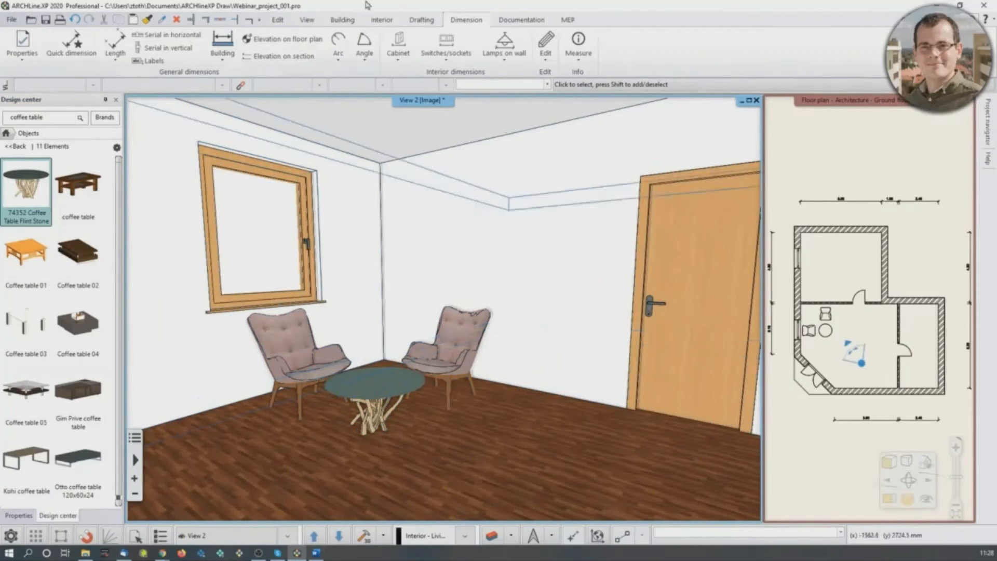
click(385, 22)
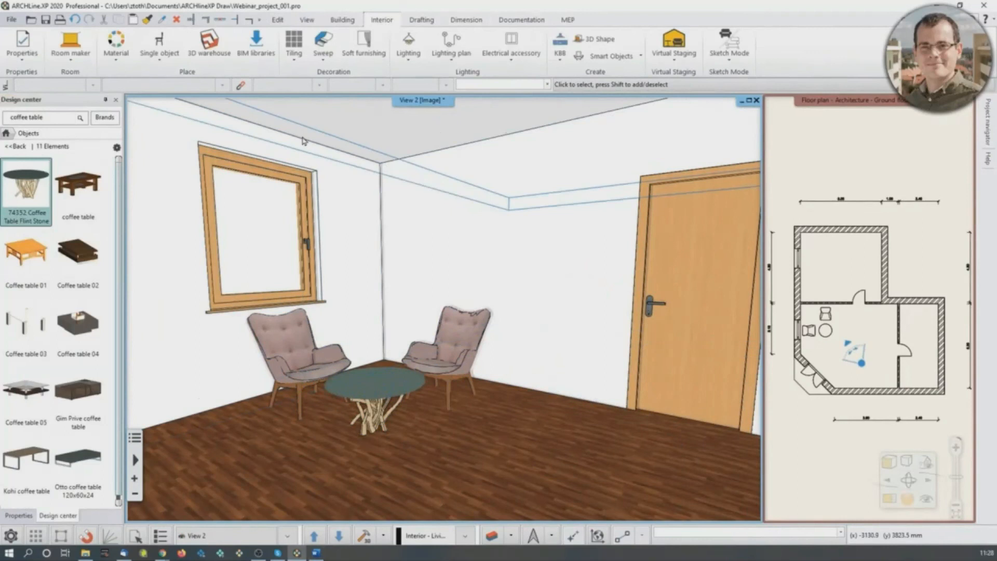
click(256, 44)
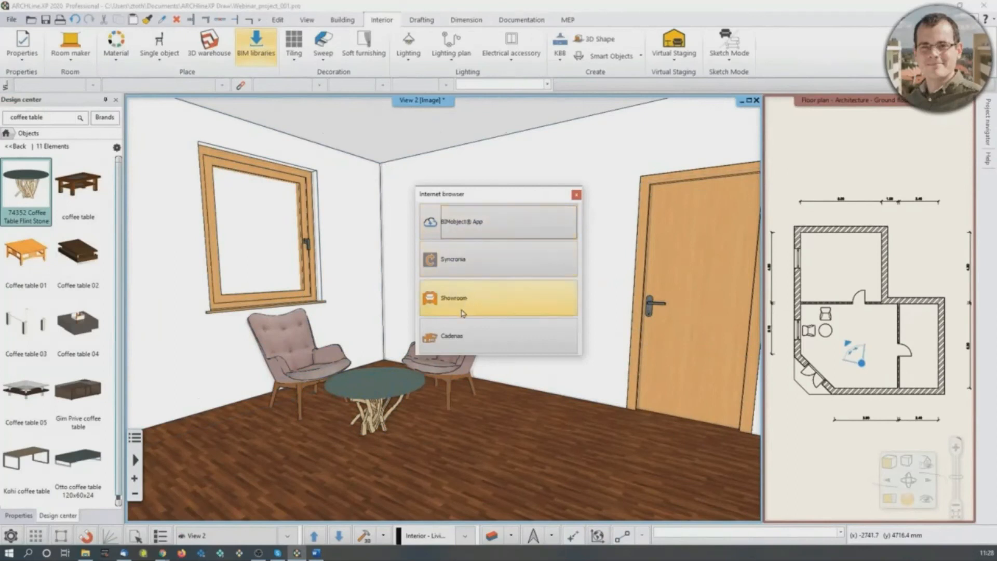
- Close the BIM library selection and search 3D Warehouse for "armchair"
click(577, 195)
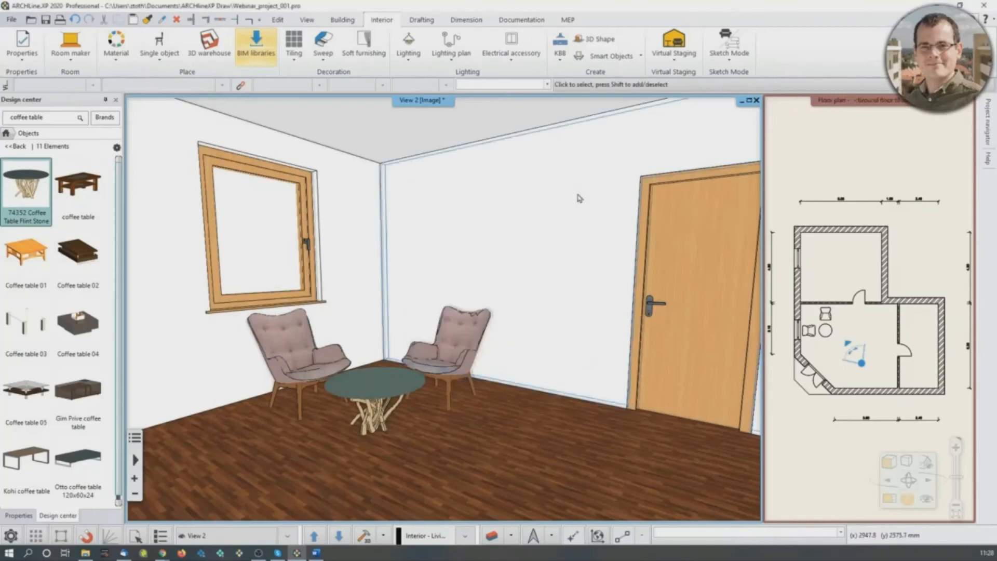
click(219, 48)
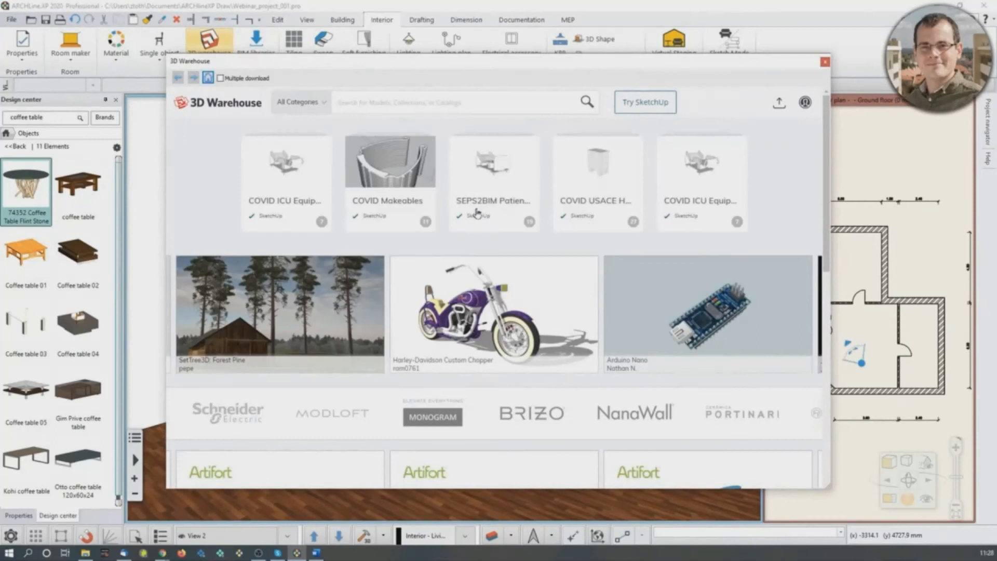
text(armchair)
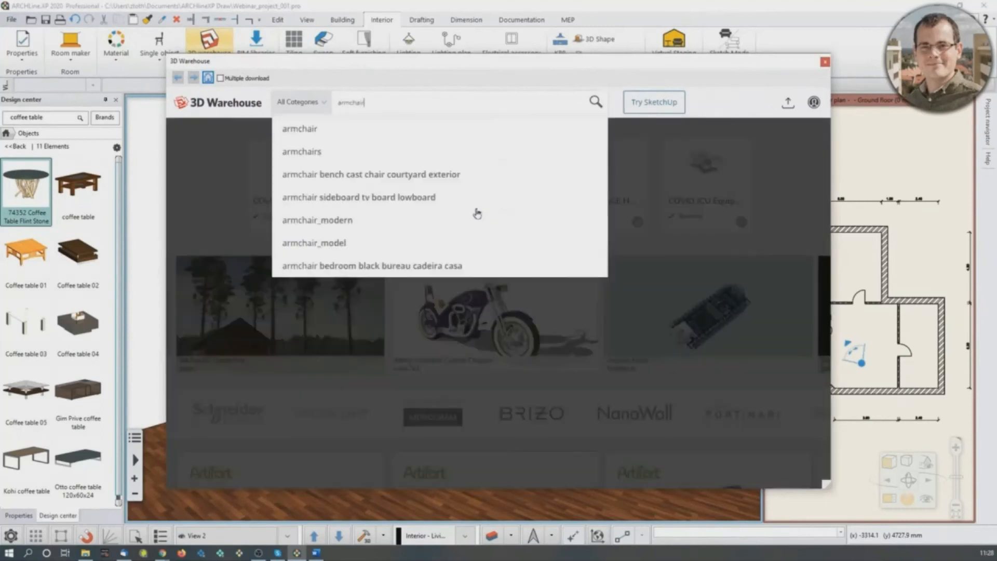
key(Return)
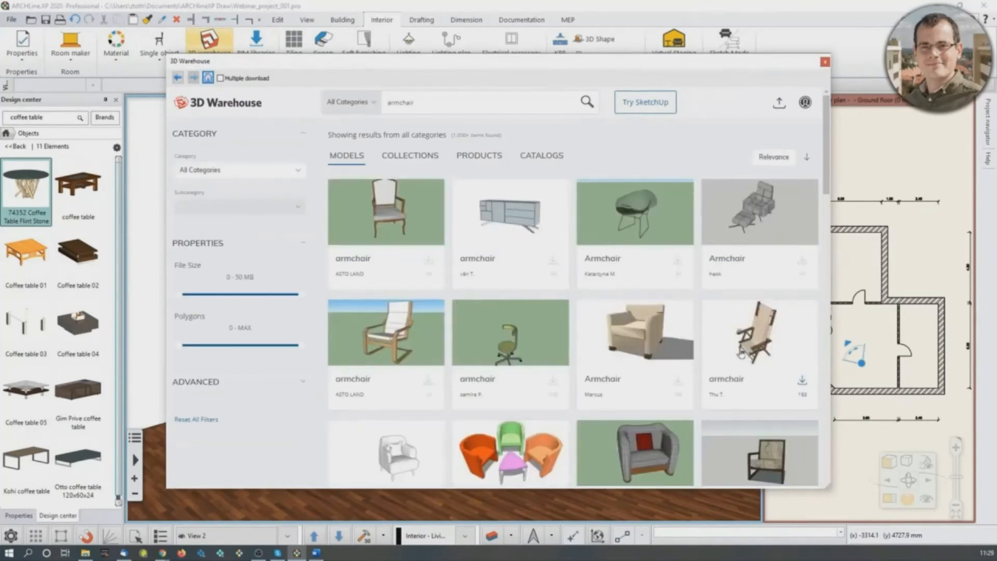
scroll(592, 415, down, 2)
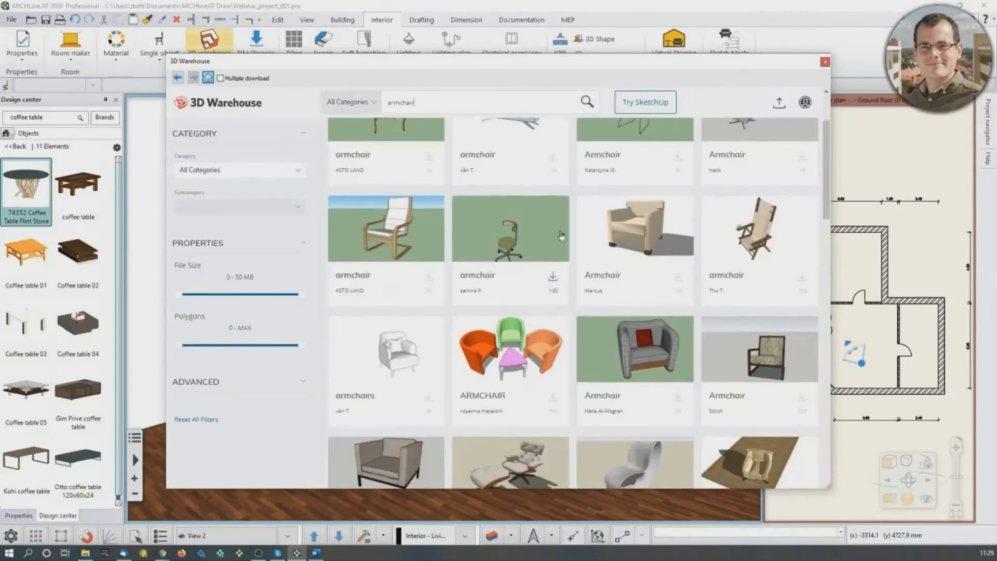
scroll(701, 374, down, 2)
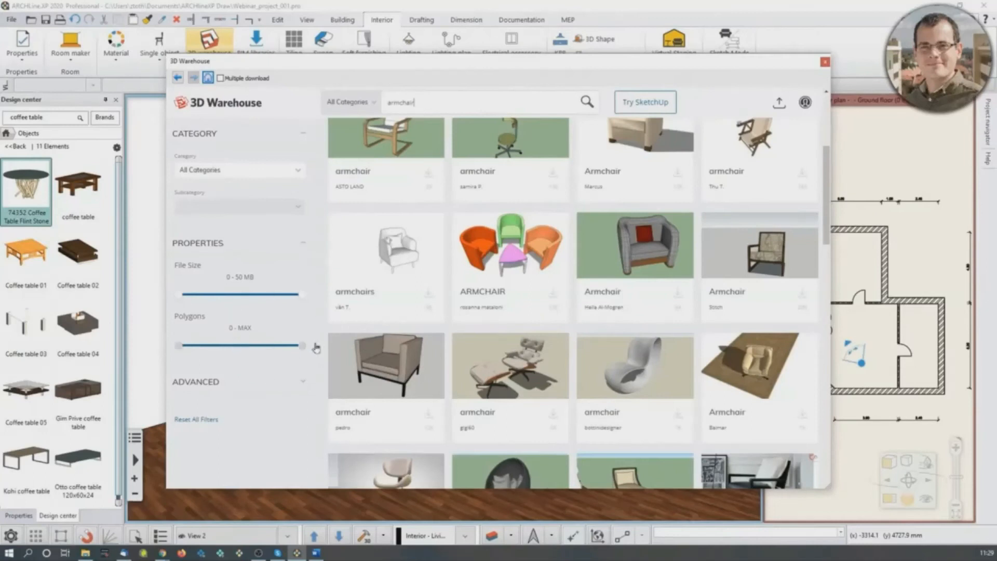
- Examine the model details of the lounge armchair with footstool and of the beige armchair on the wooden floor
click(517, 361)
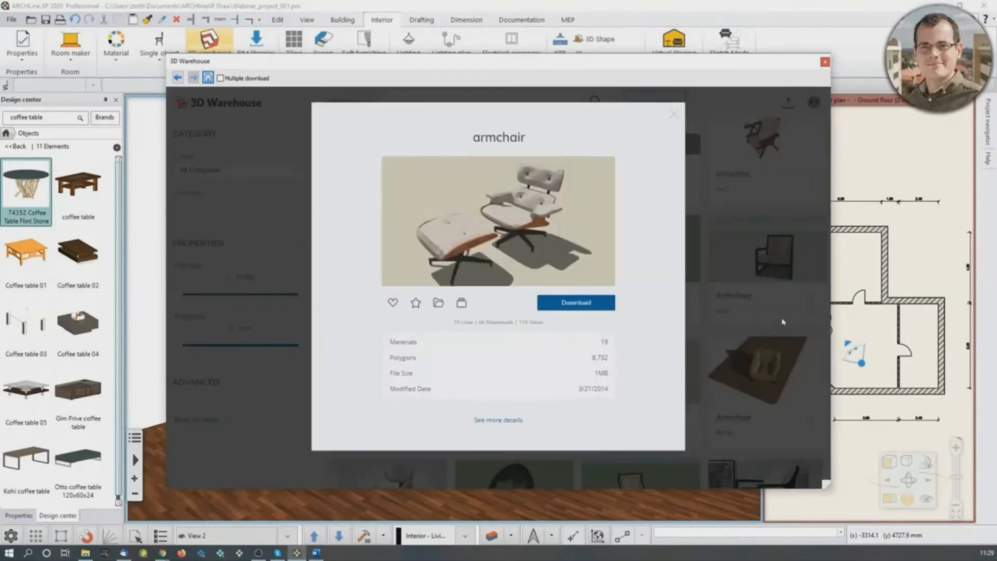
click(674, 113)
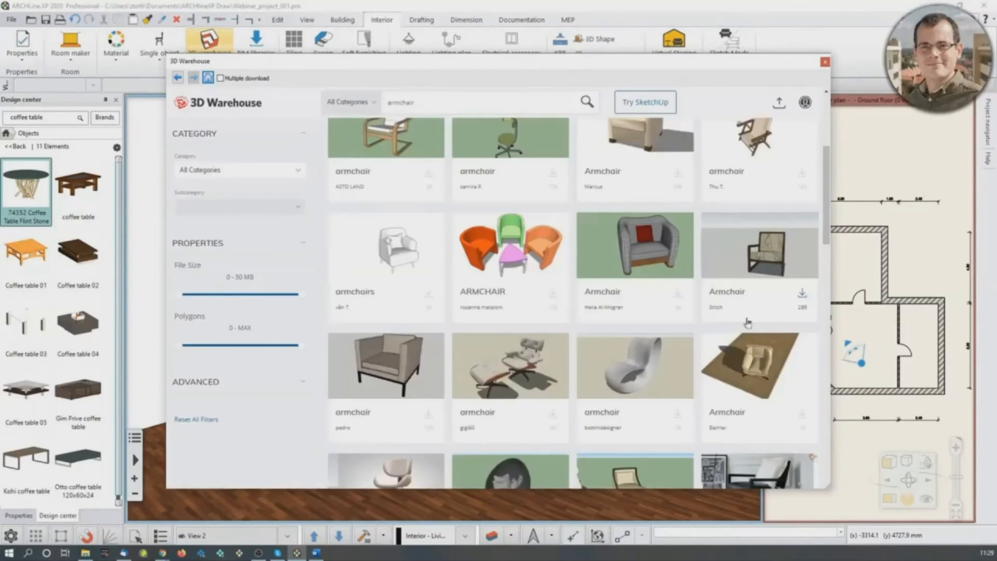
click(758, 360)
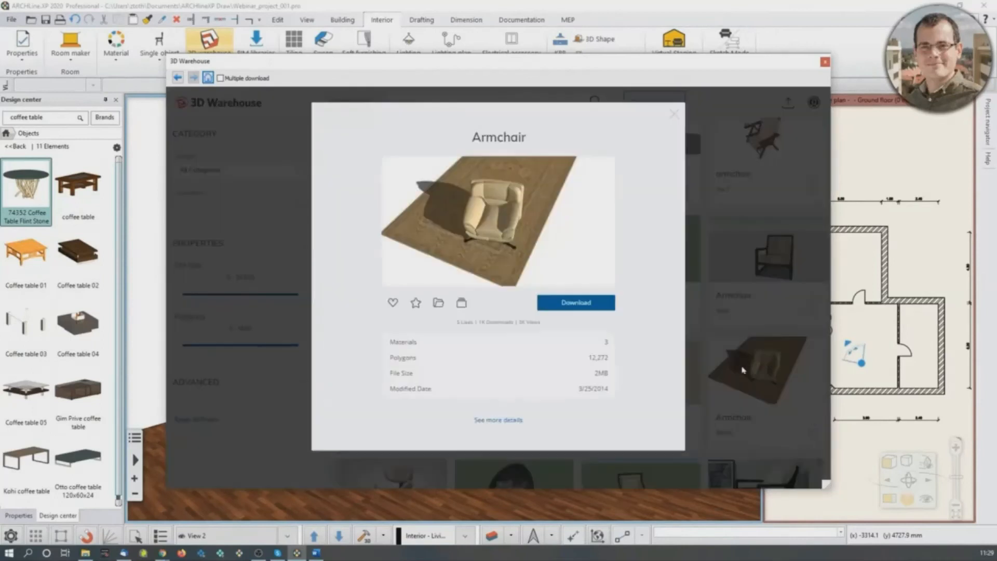
click(674, 114)
scroll(649, 285, down, 1)
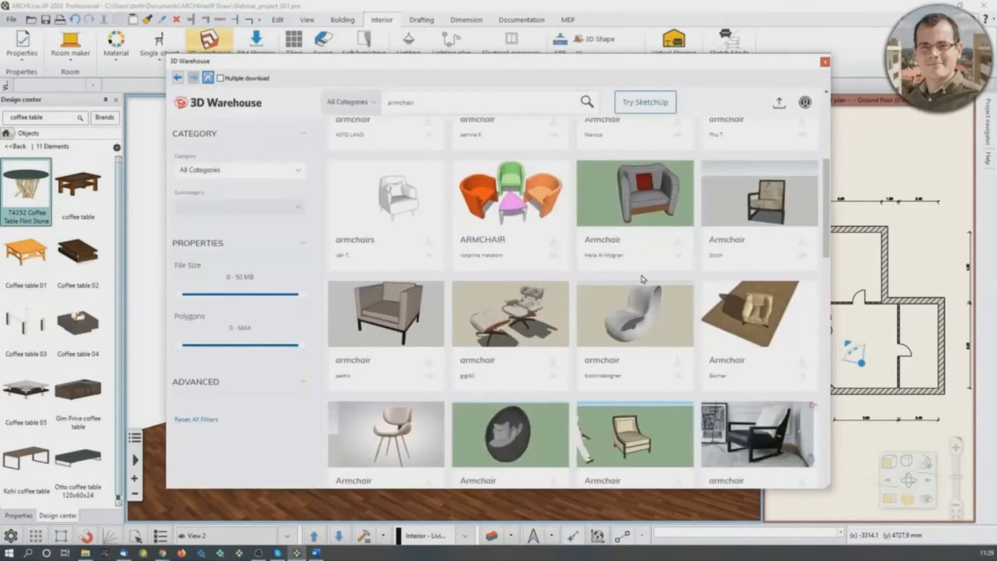
scroll(648, 278, up, 2)
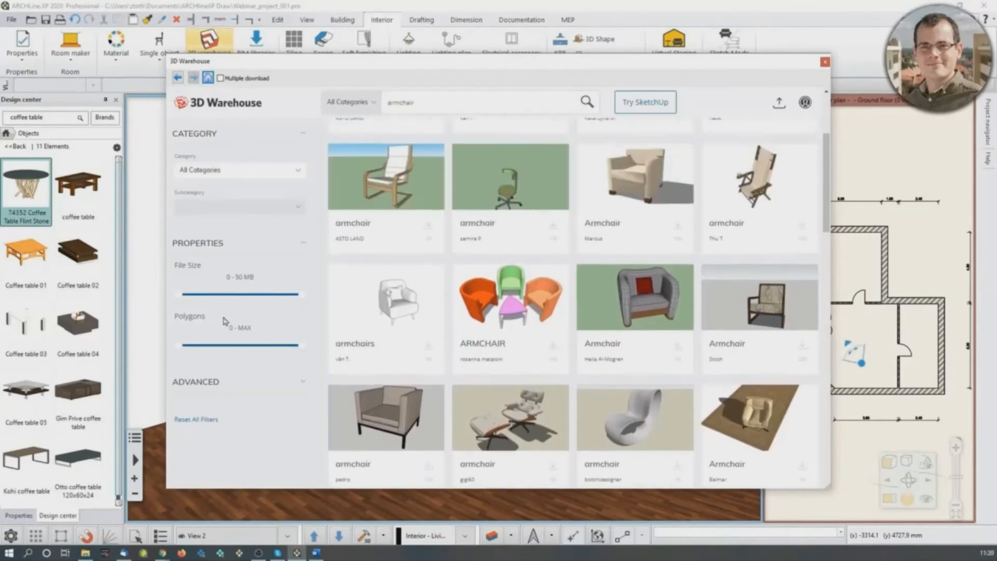
- Filter the armchair results to a file size of 0 - 11 MB and a polygon count of 0 - 50 K
drag(303, 293, 204, 307)
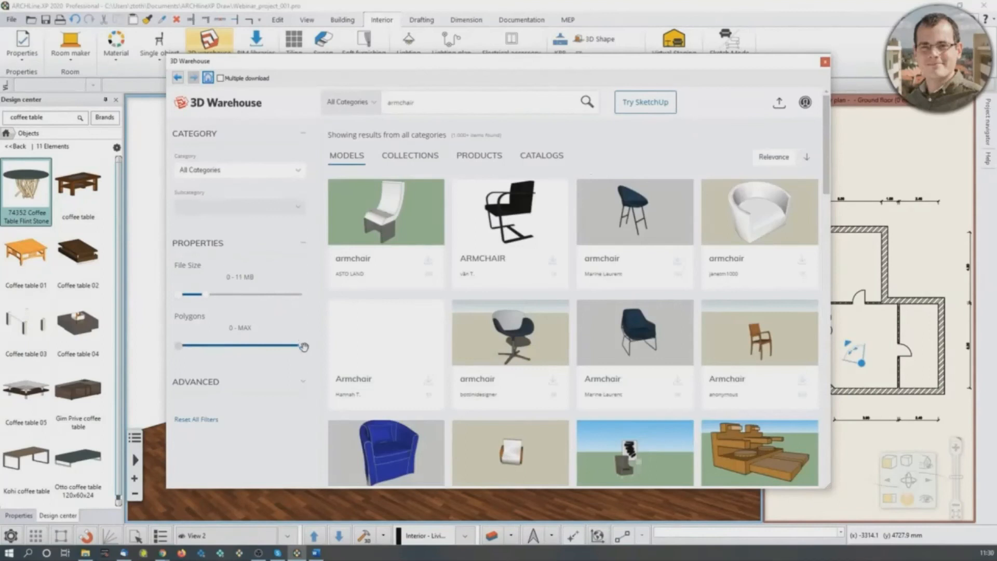
drag(304, 345, 258, 357)
scroll(693, 356, down, 3)
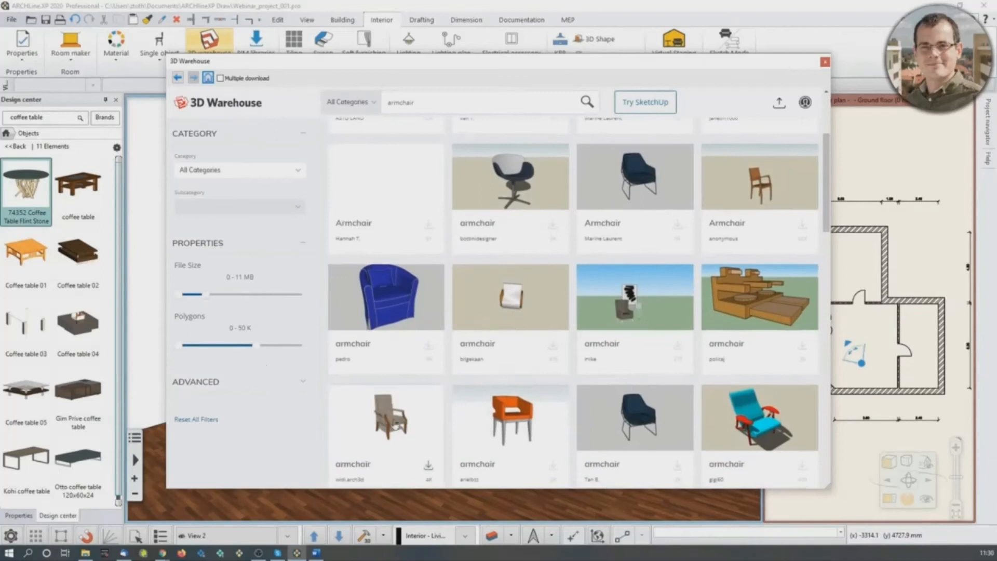
- Download the upholstered armchair with wooden legs and armrests for placement in the project
click(395, 423)
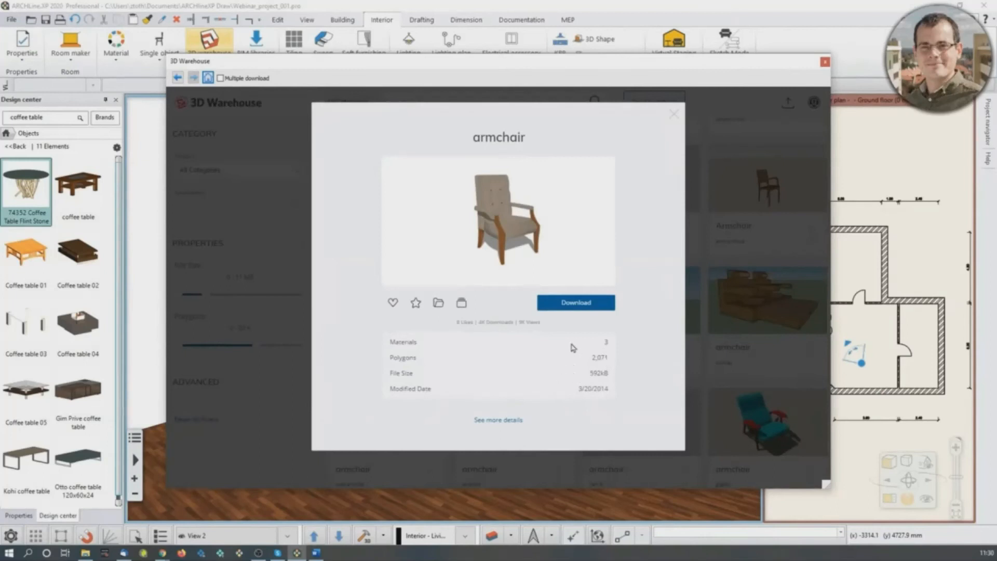
click(586, 303)
click(575, 321)
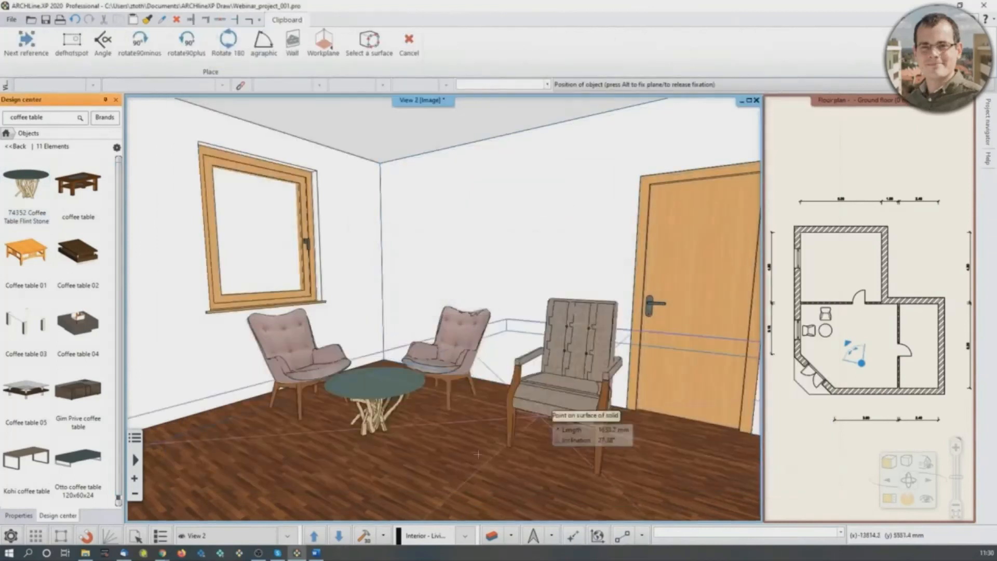
- Place two of the downloaded armchairs one in front of the other beside the partition wall, and end the placement
scroll(537, 460, down, 2)
middle_drag(598, 442, 690, 442)
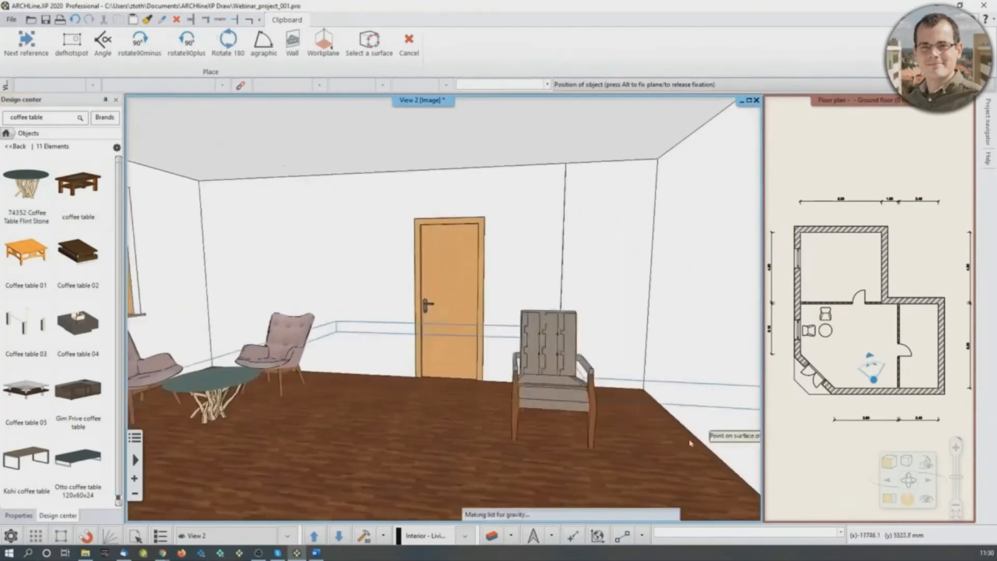
click(540, 397)
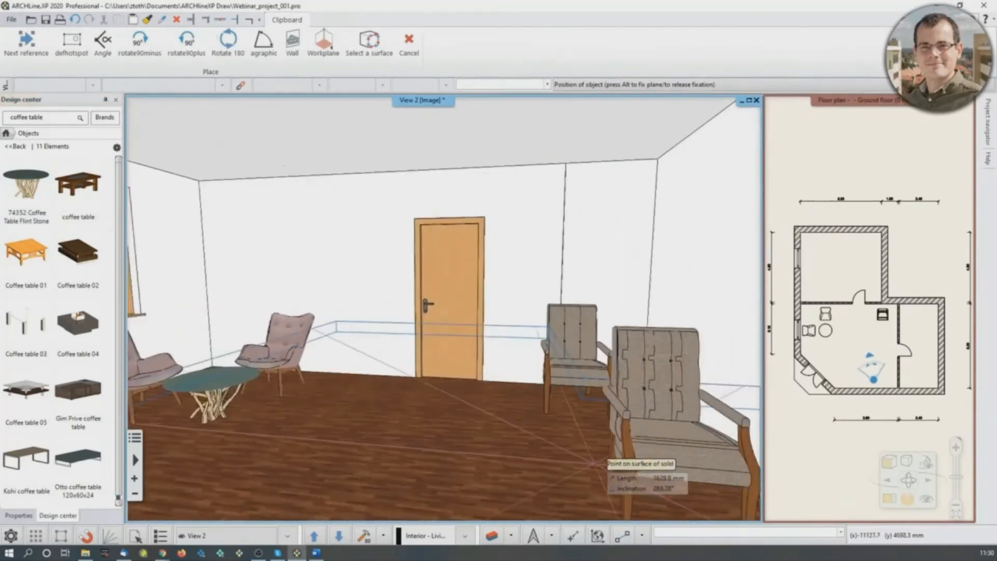
click(555, 445)
key(Escape)
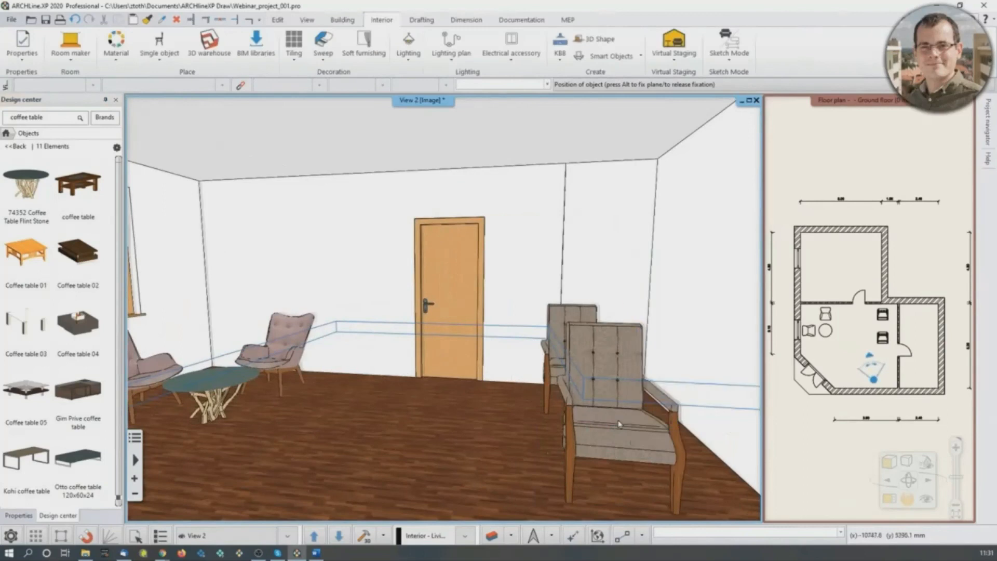
- Make the ground floor plan the main view and rotate the lower of the two new armchairs by nearly half a turn
click(889, 498)
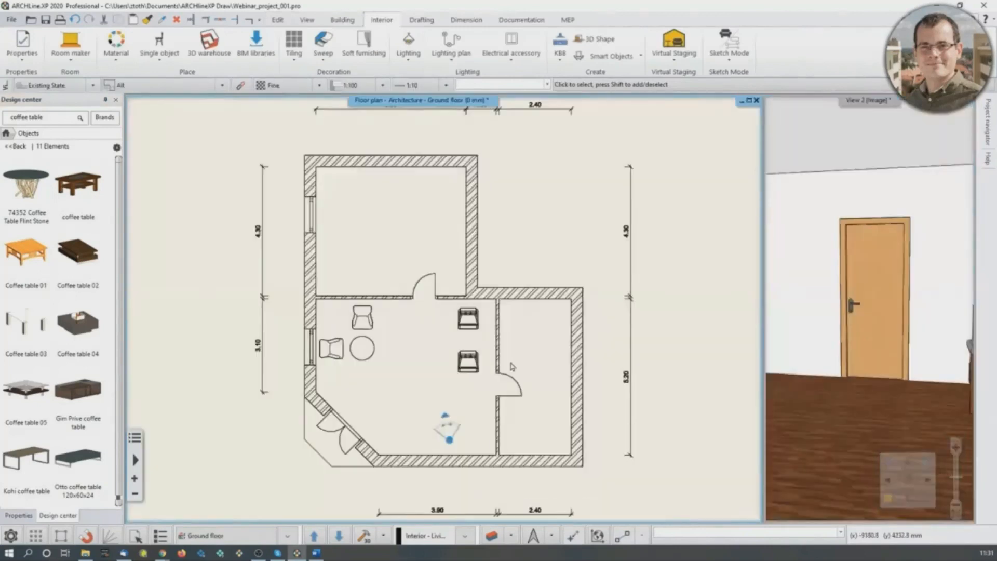
scroll(512, 366, up, 3)
click(436, 334)
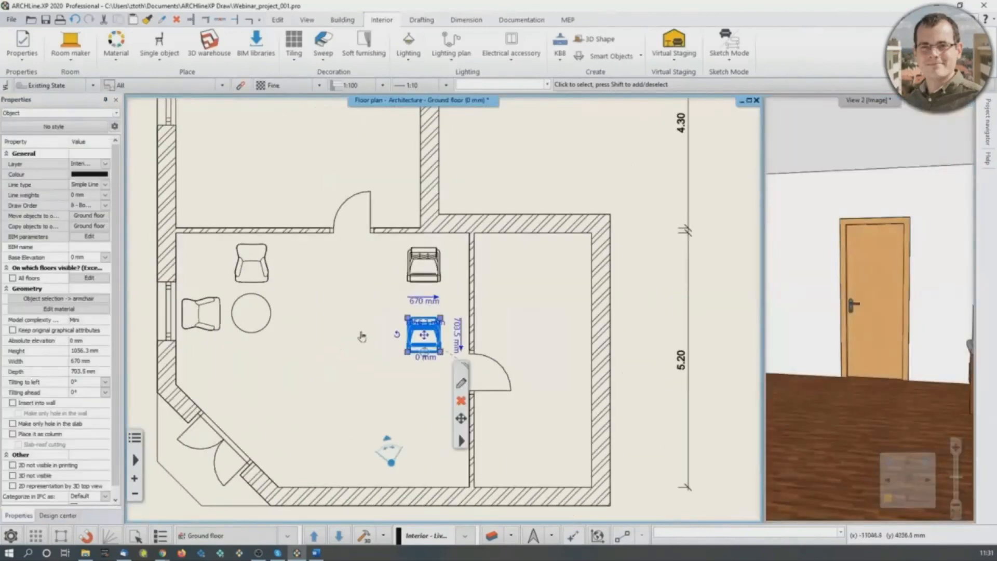
click(397, 334)
click(416, 274)
scroll(418, 377, up, 2)
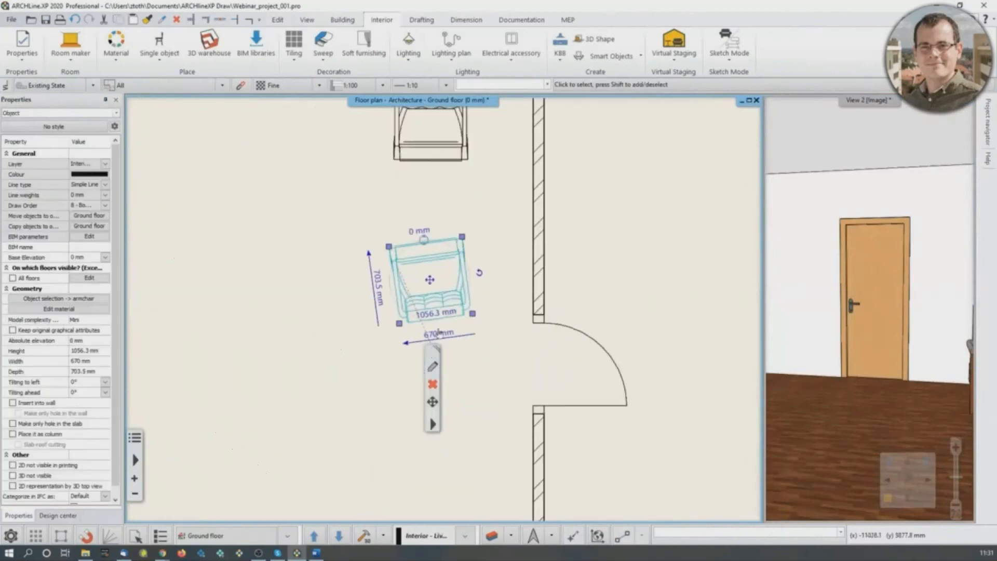
- Move the rotated armchair closer to the partition wall, just above the door swing
click(430, 280)
click(469, 293)
click(481, 264)
- Move the upper new armchair about 580 mm into the corner beside the partition wall, check it in perspective, and deselect it
middle_drag(541, 177, 556, 290)
click(447, 236)
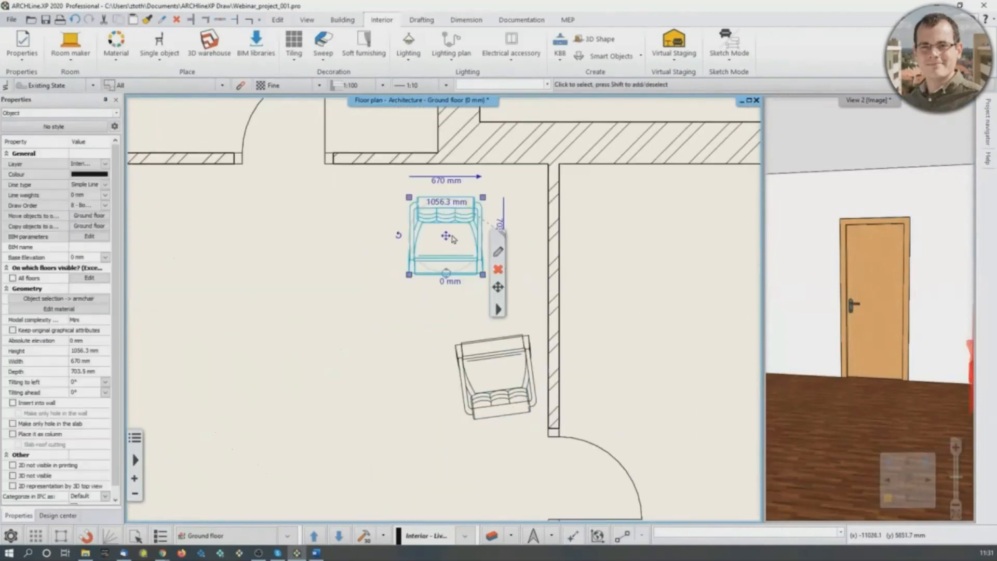
drag(446, 235, 505, 212)
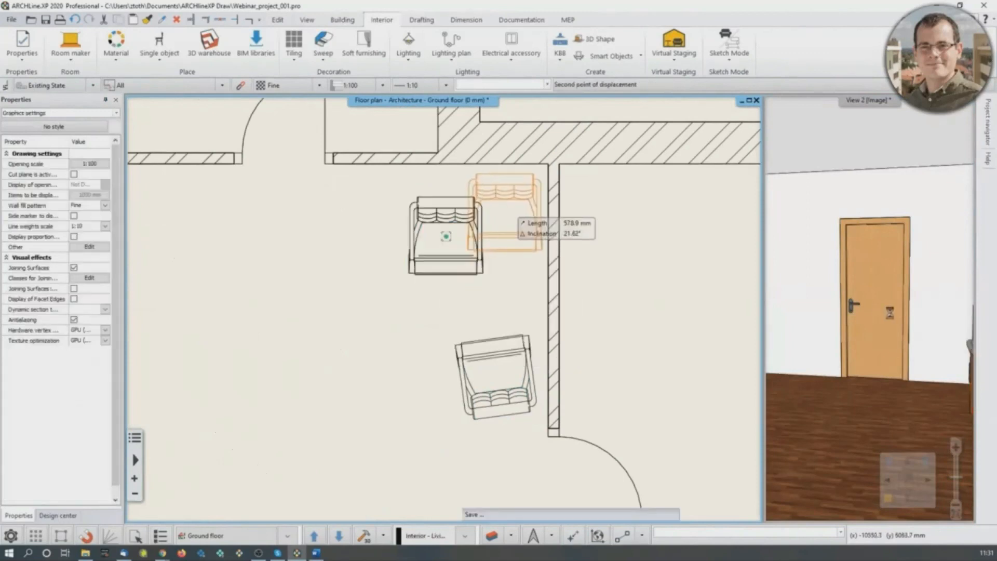
drag(851, 327, 776, 339)
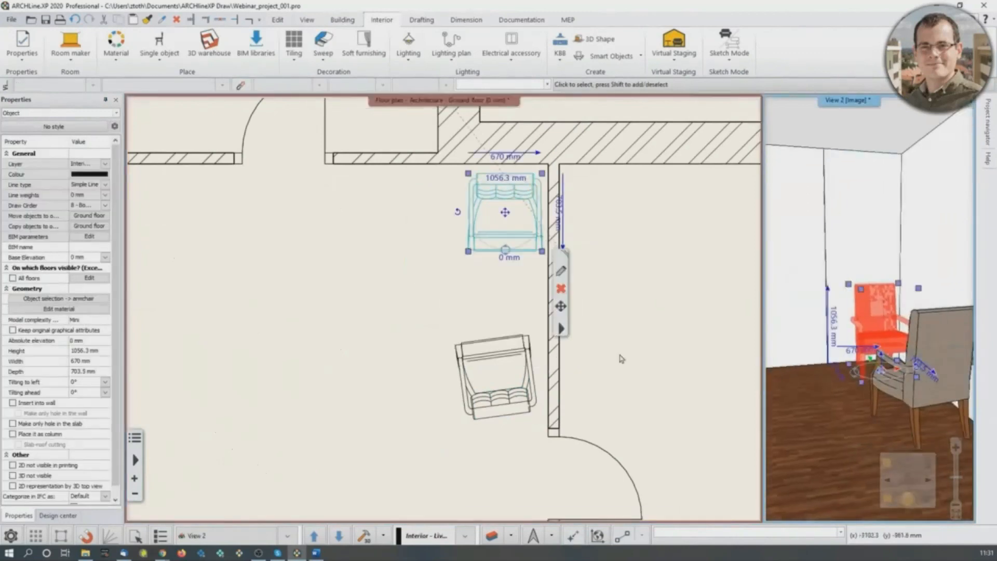
click(305, 299)
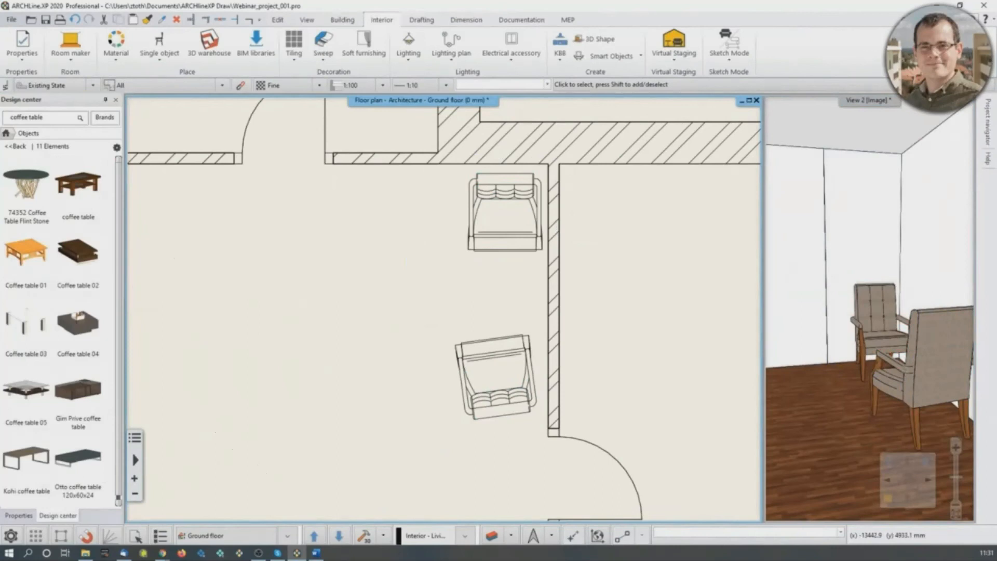
right_click(610, 293)
middle_drag(432, 286, 469, 279)
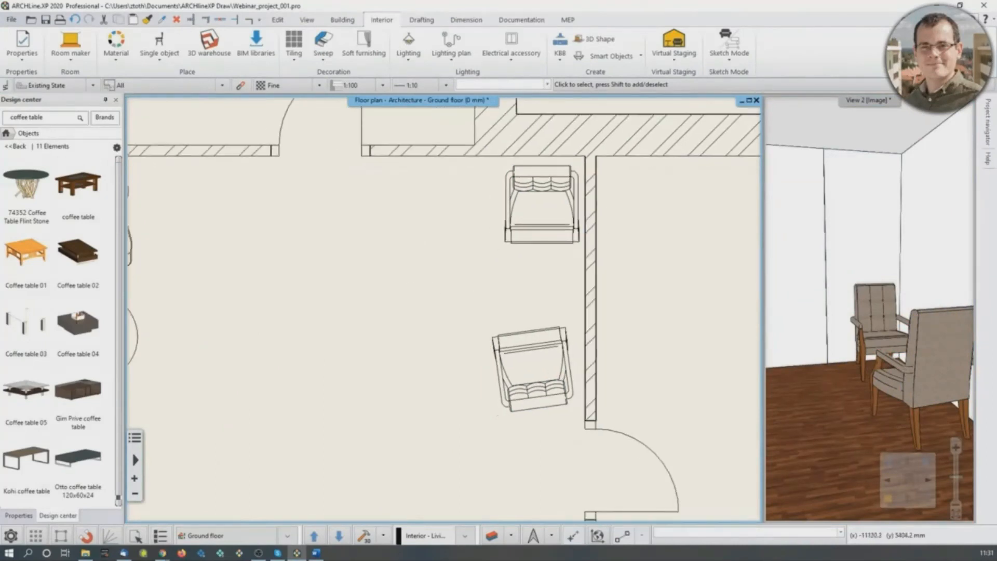
scroll(443, 309, down, 3)
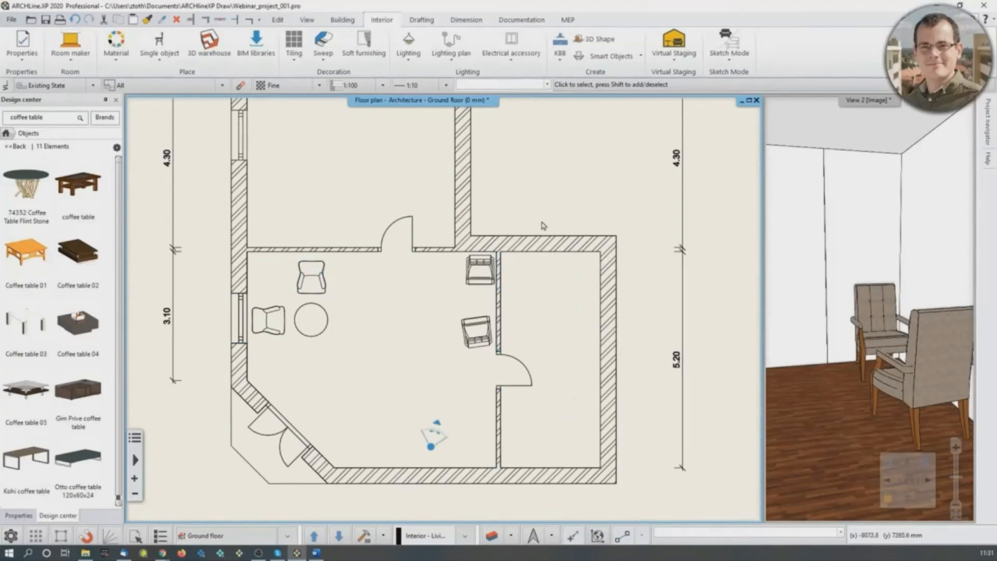
middle_drag(402, 311, 402, 312)
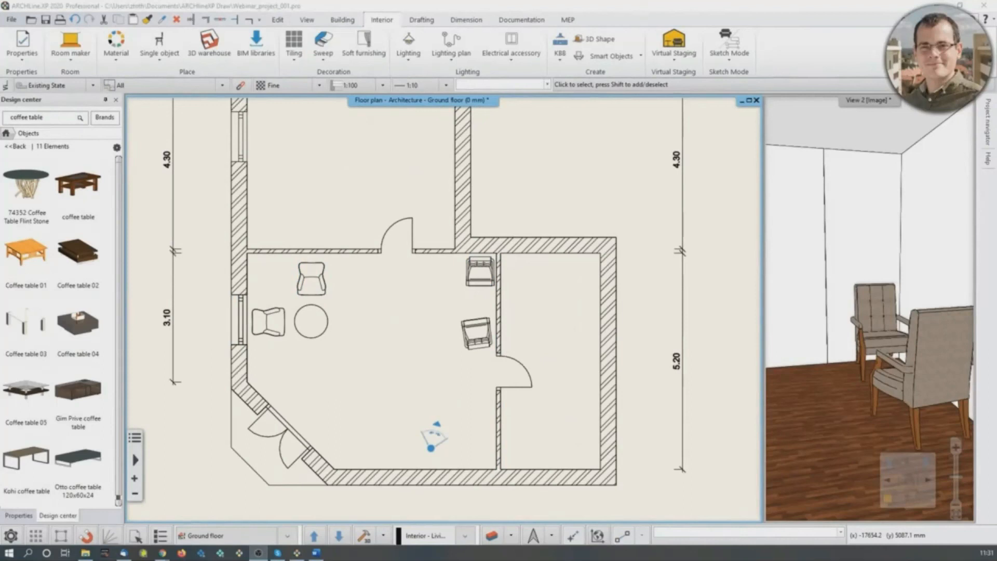
scroll(403, 395, down, 3)
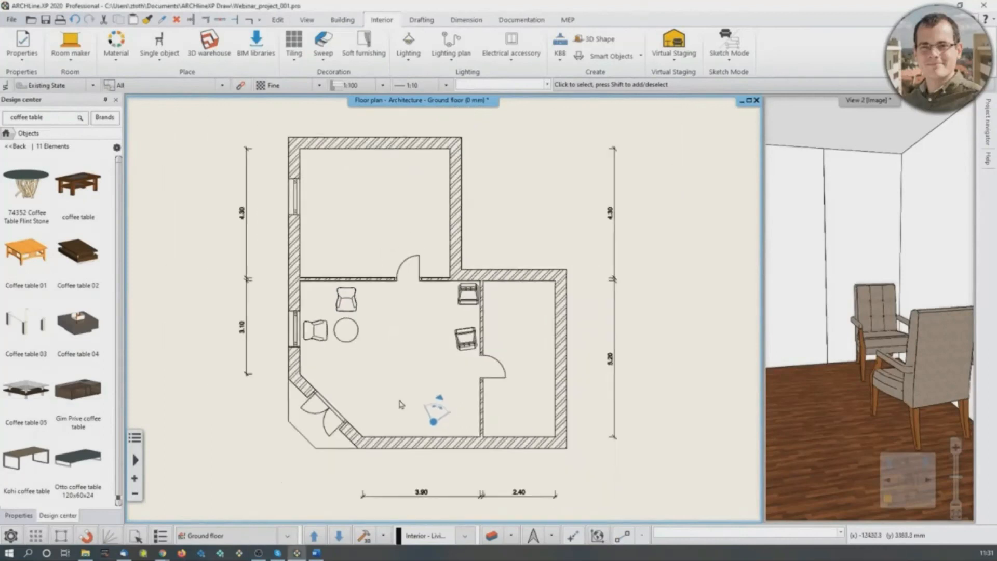
scroll(400, 405, down, 1)
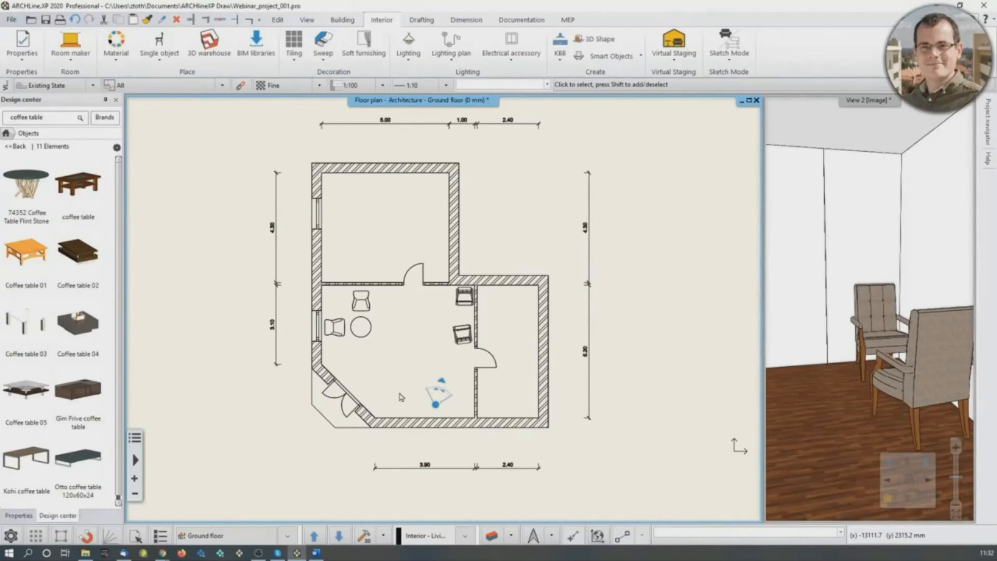
- Open the layer properties, filter the list to used layers, and move the dialog clear of the floor plan
click(492, 537)
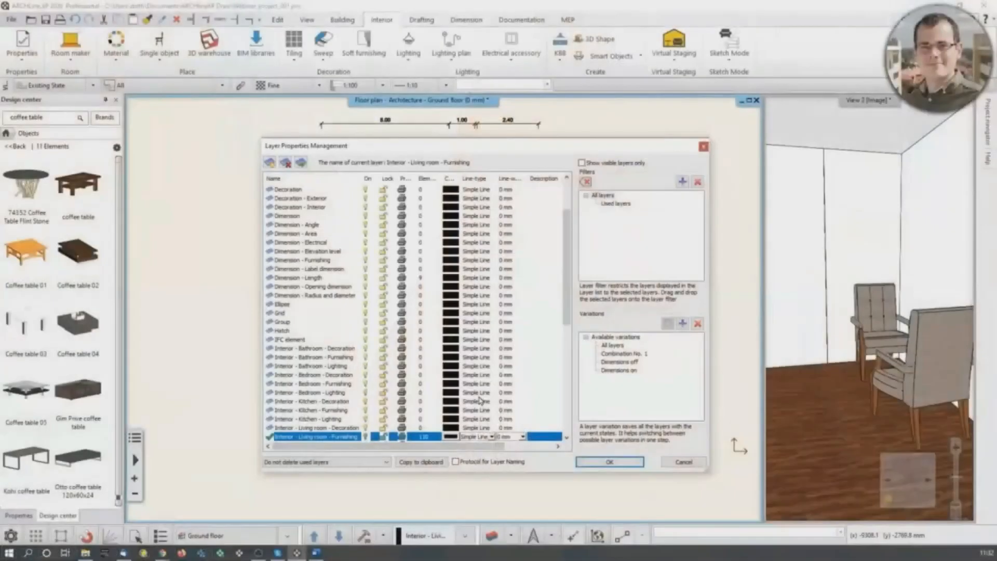
scroll(413, 366, down, 1)
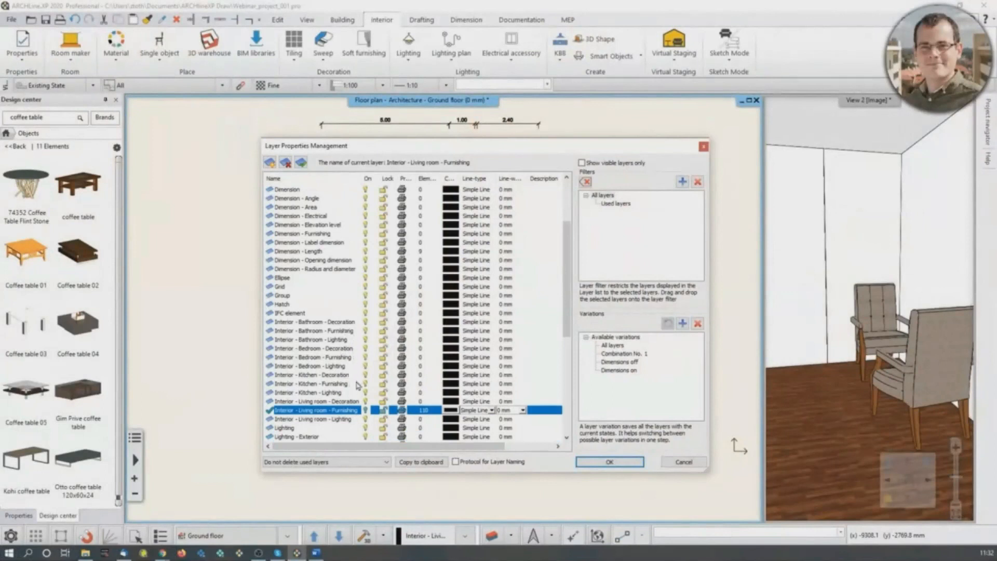
scroll(357, 383, up, 3)
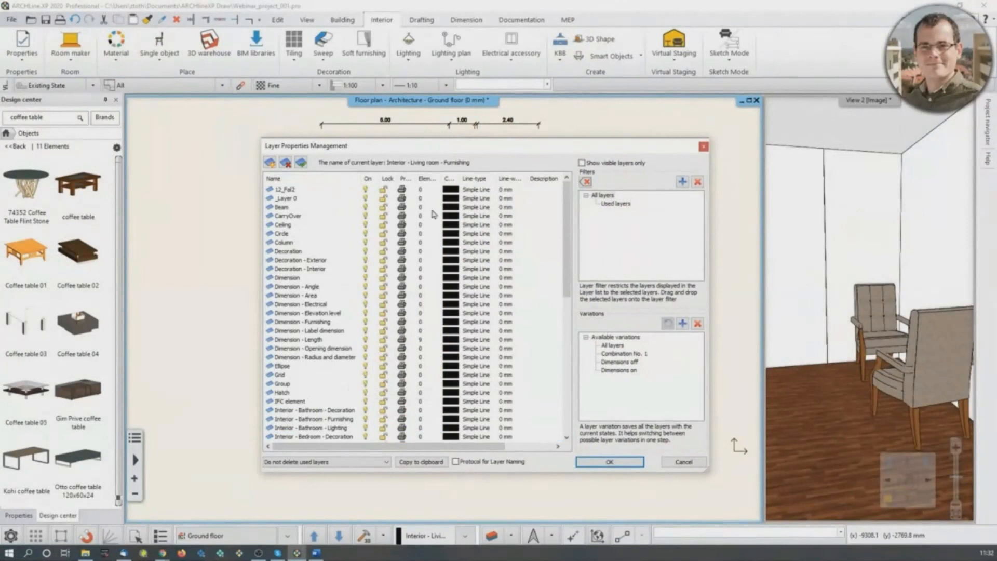
click(623, 204)
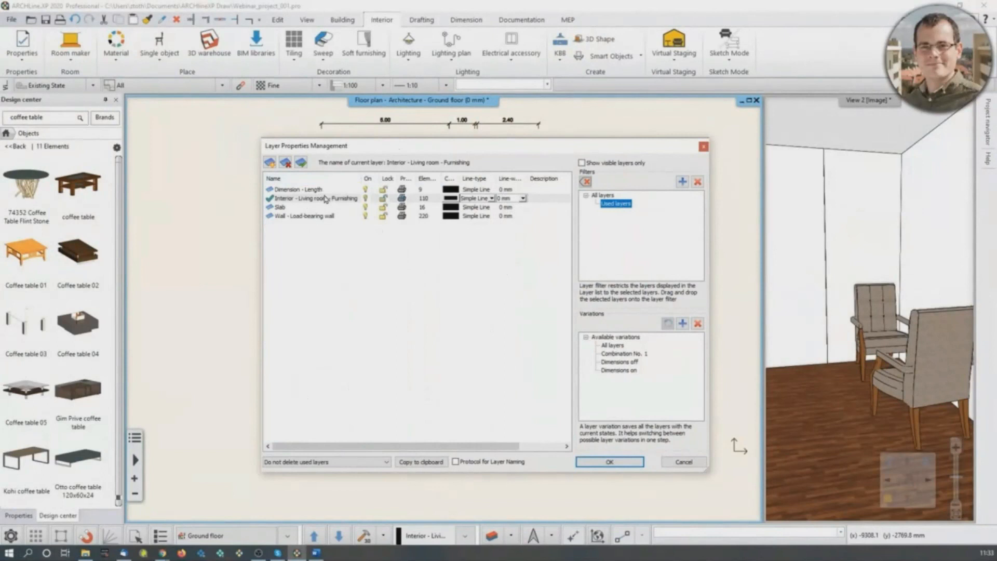
drag(403, 150, 754, 142)
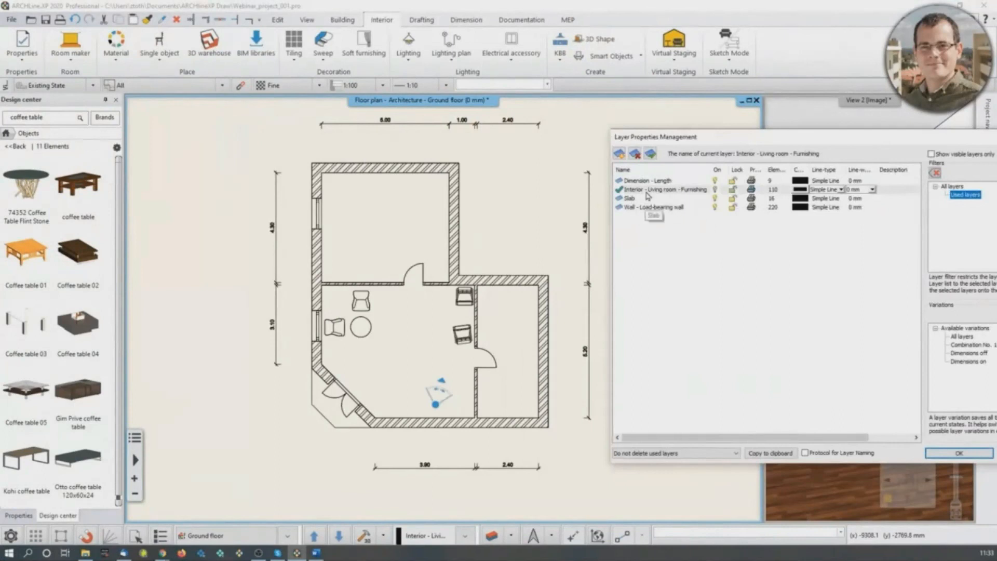
- Close the layer properties and place a rectangular 30 x 30 column near the middle of the upper room
drag(722, 149, 460, 154)
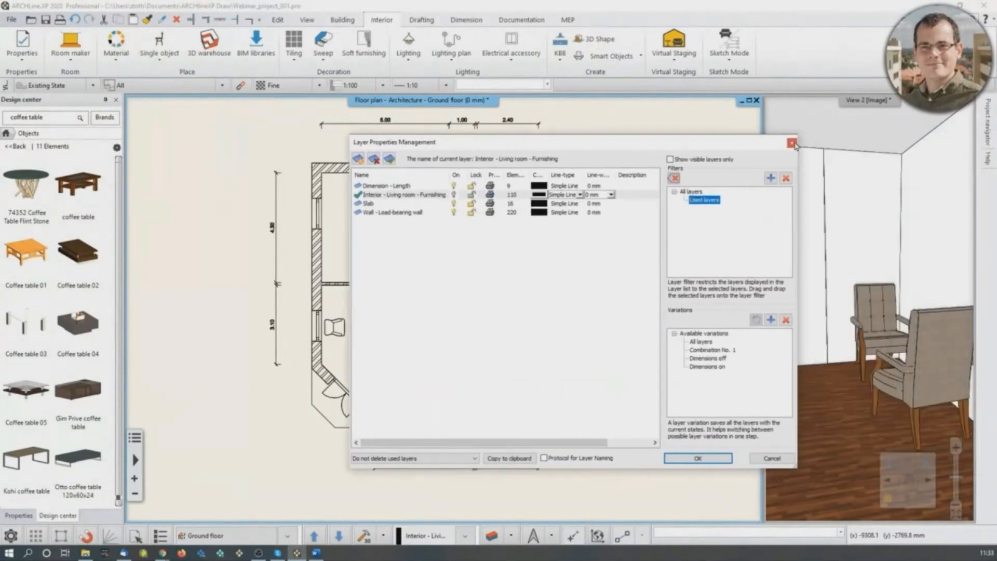
click(792, 143)
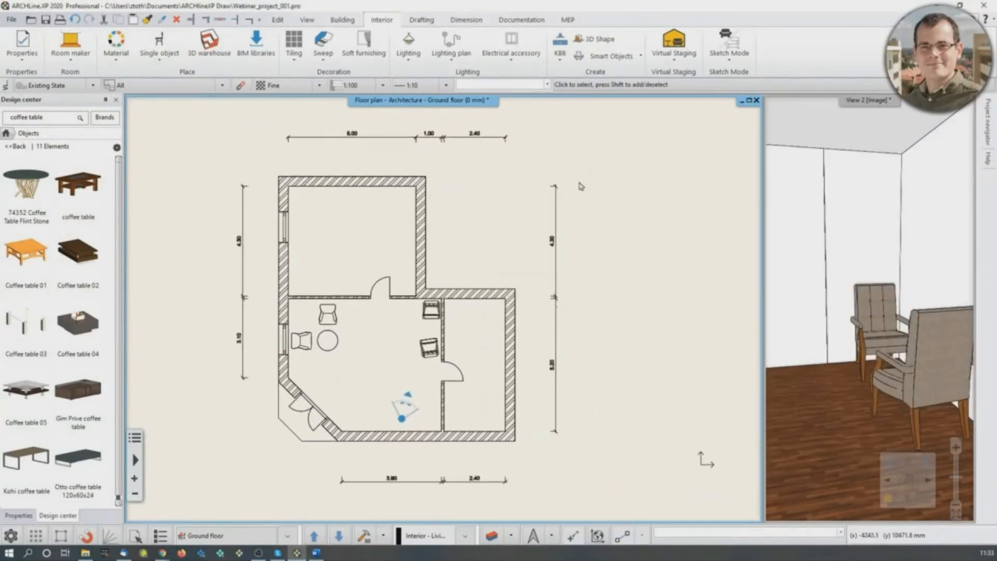
click(350, 19)
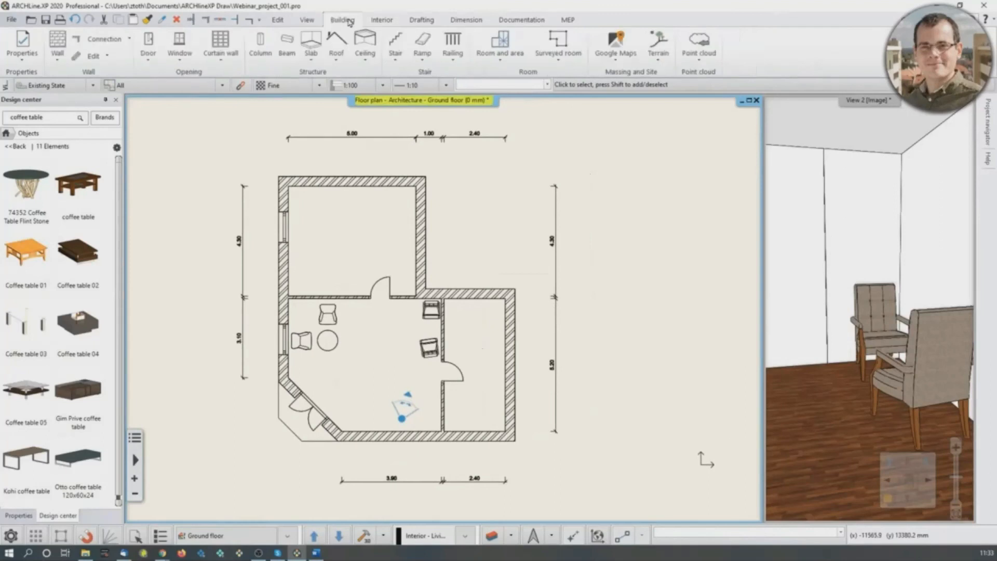
click(260, 44)
click(351, 239)
key(Escape)
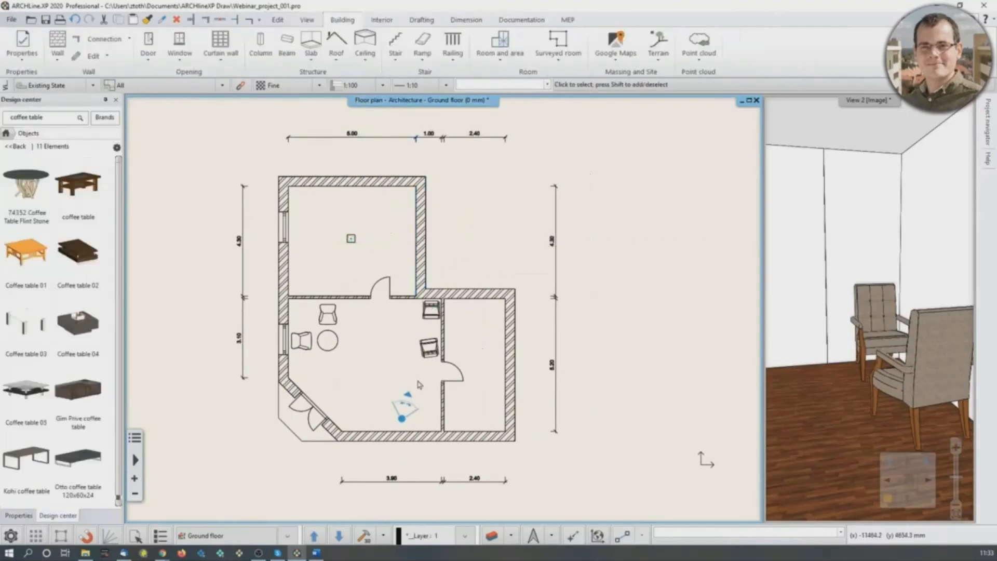
- Review the used layers in the layer properties, and check the layer choices of the column in the upper room
click(432, 535)
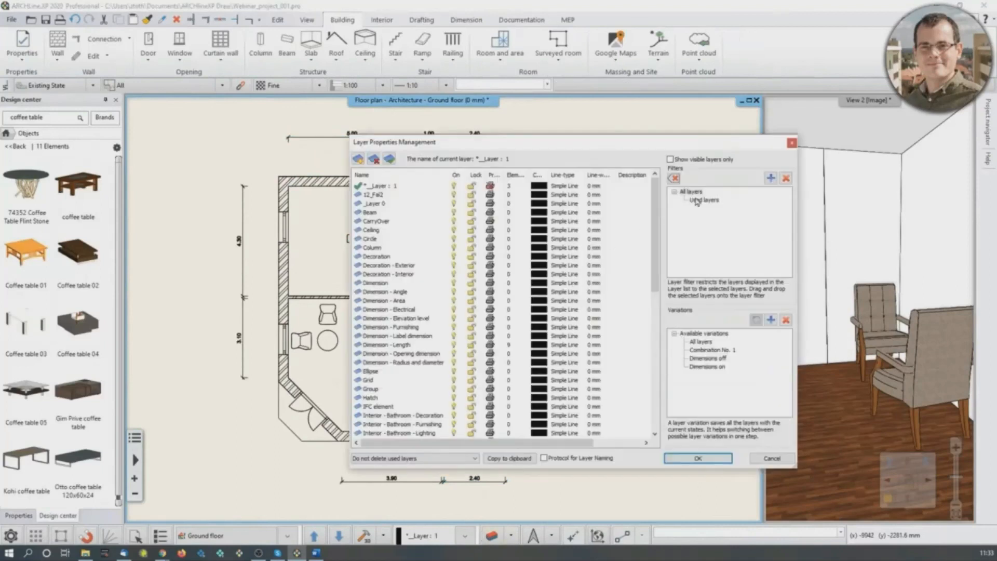
click(696, 201)
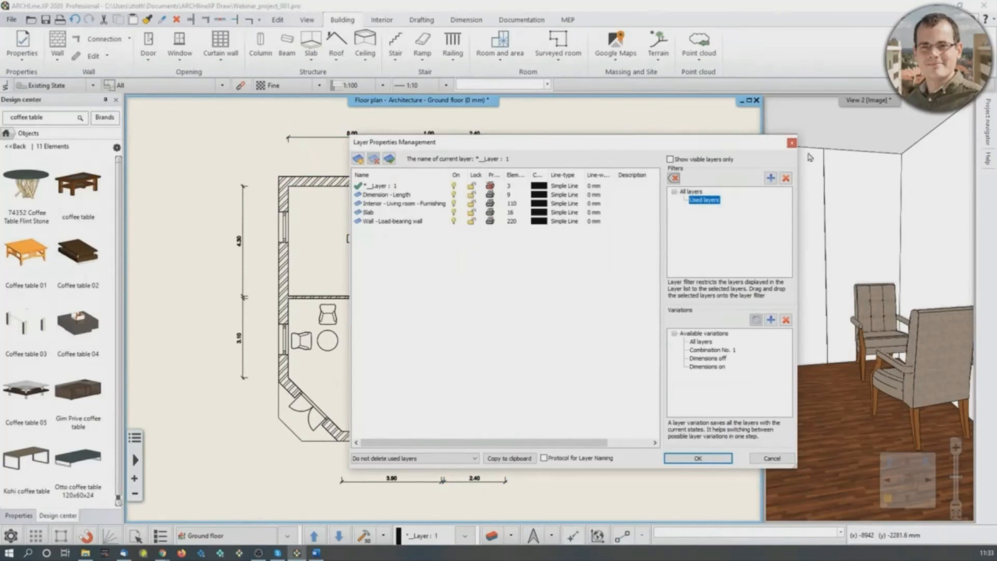
click(792, 142)
click(351, 239)
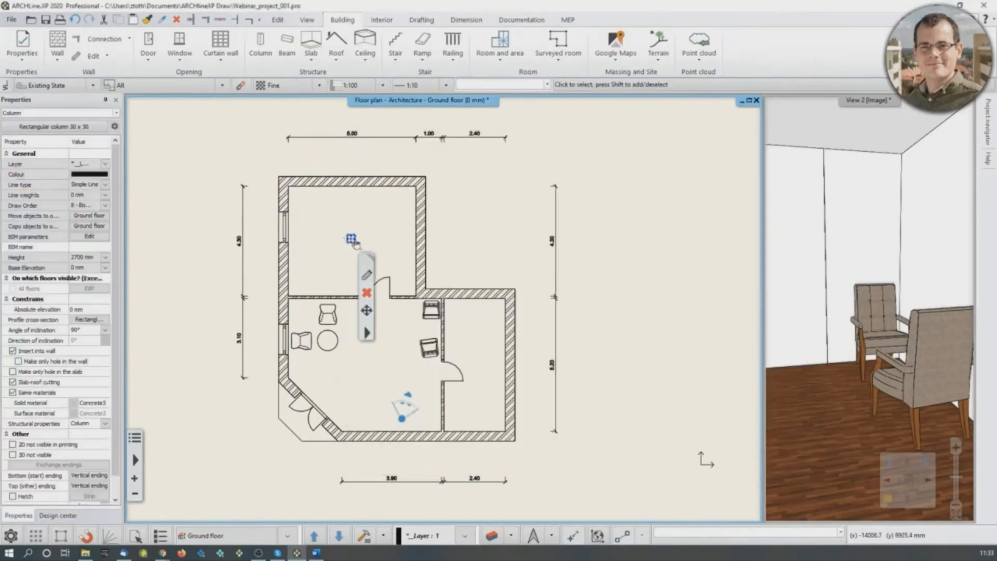
click(105, 164)
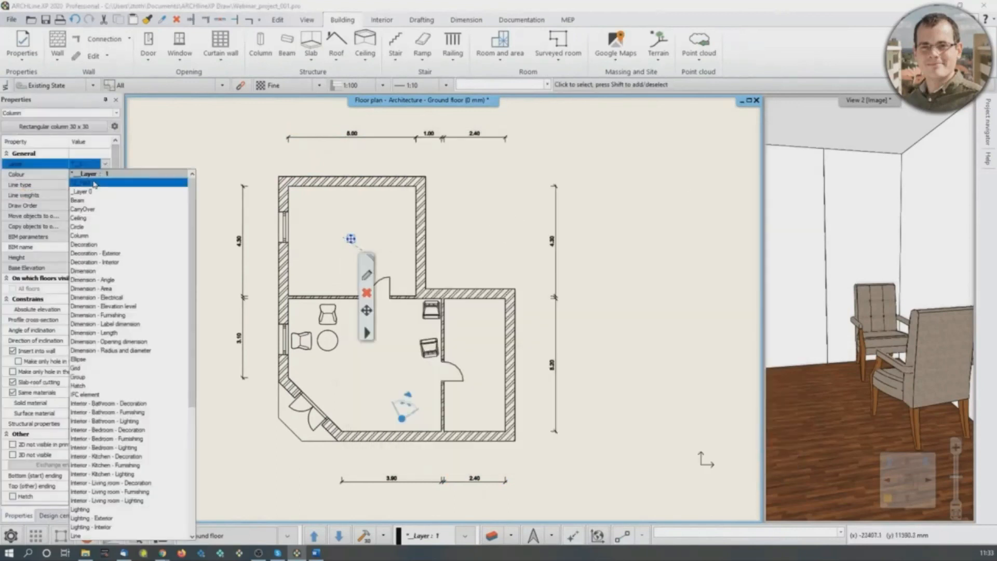
click(261, 126)
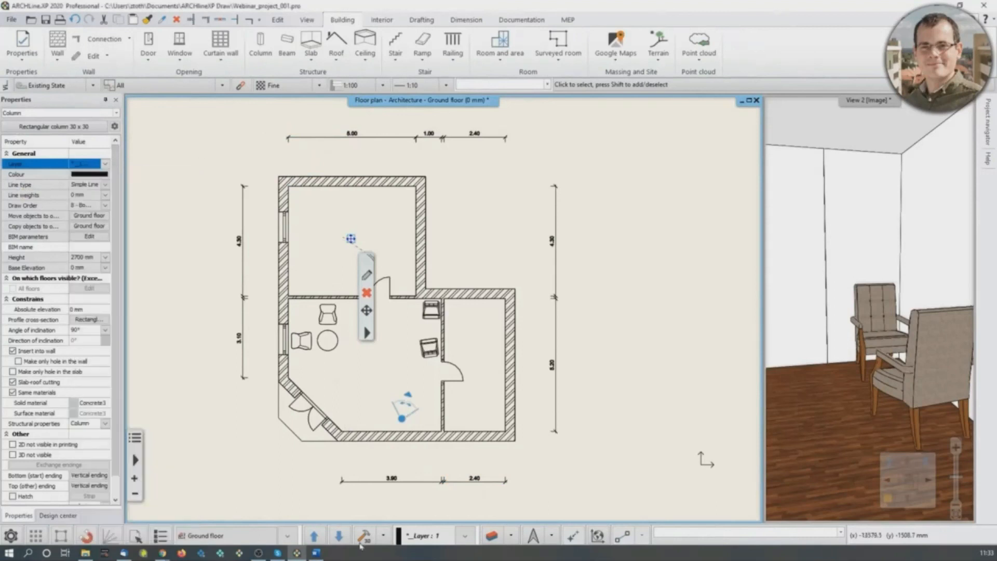
- Filter the layer properties to used layers and switch off the Interior - Living room - Furnishing layer on the floor plan
click(492, 537)
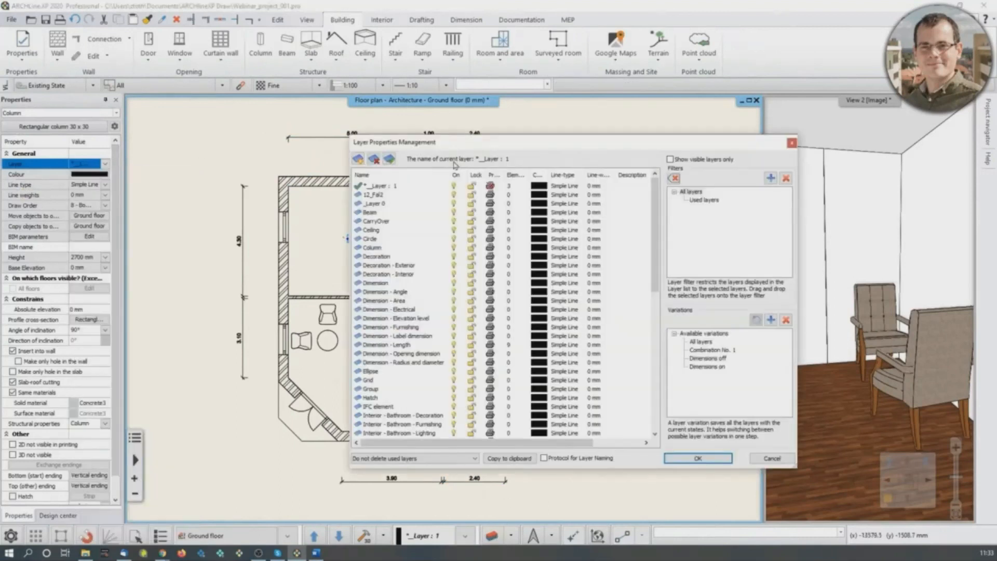
click(704, 200)
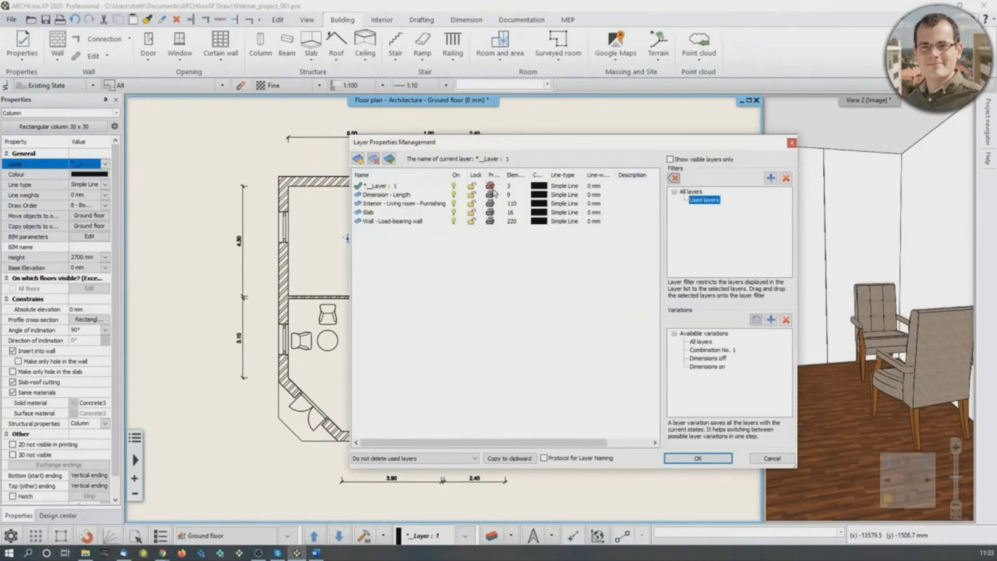
drag(486, 148, 662, 147)
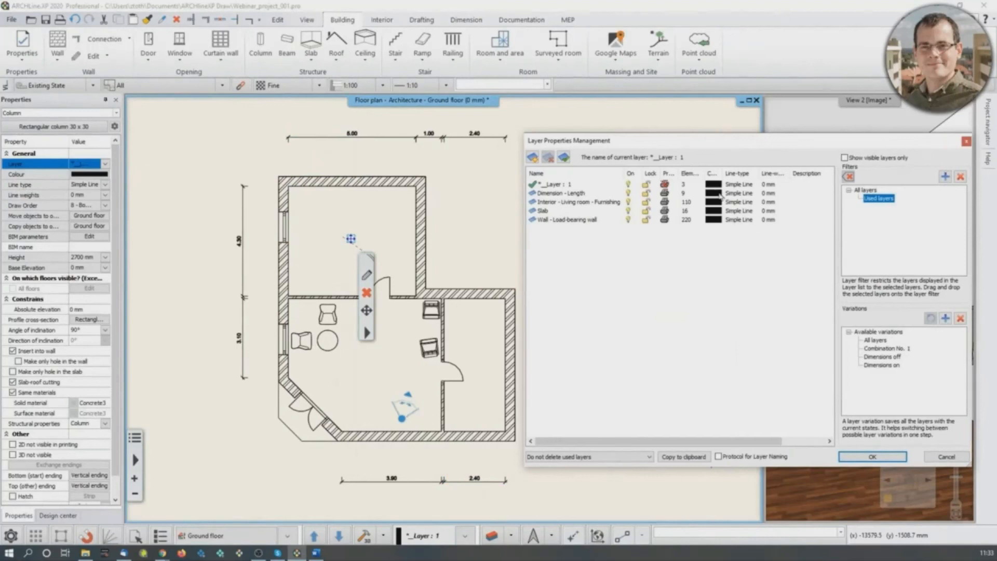
click(629, 203)
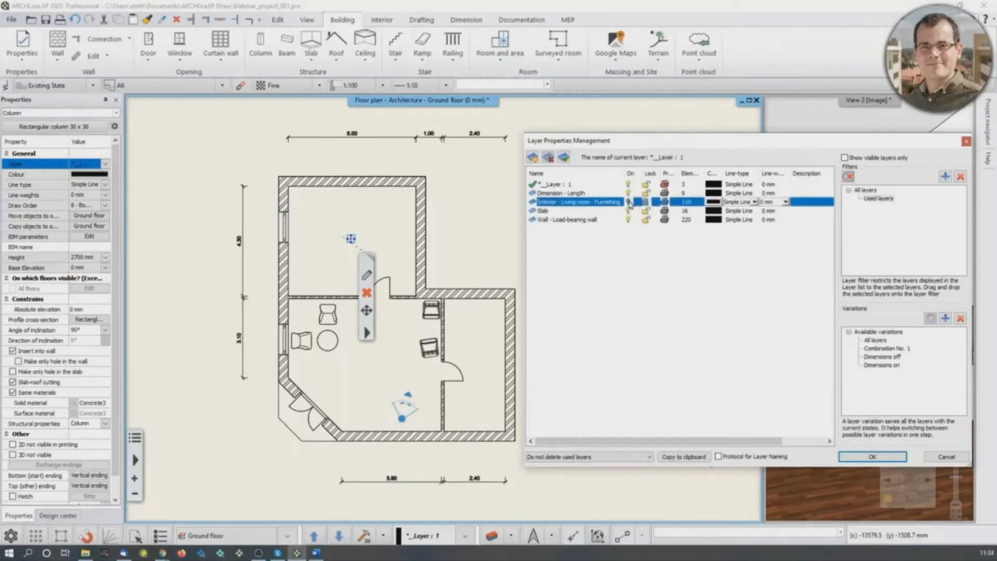
click(886, 457)
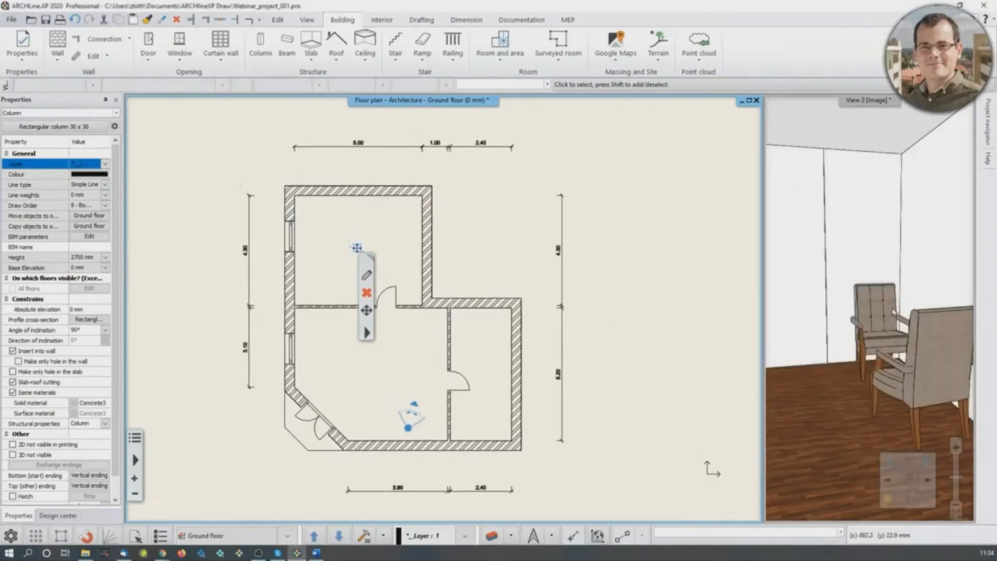
- Make the perspective view the main view, and rebuild the 3D model from the ground floor plan
click(886, 313)
scroll(886, 314, down, 2)
middle_drag(886, 313, 922, 315)
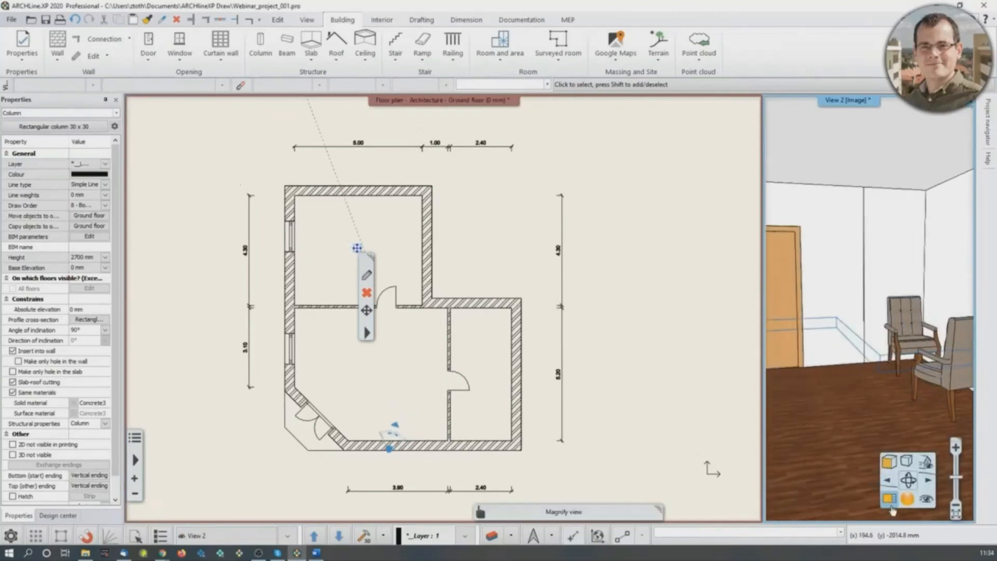
click(890, 502)
middle_drag(501, 366, 515, 373)
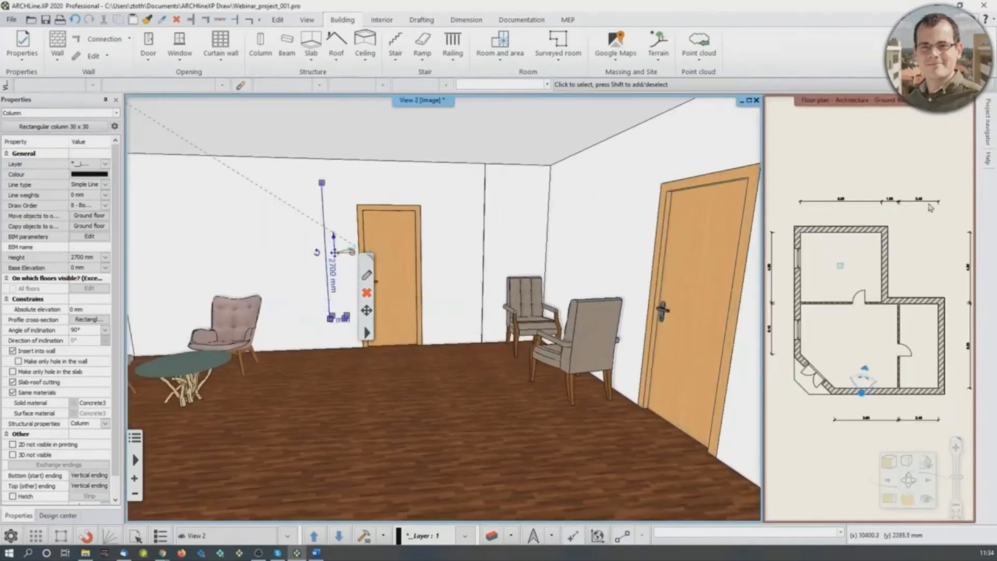
click(926, 171)
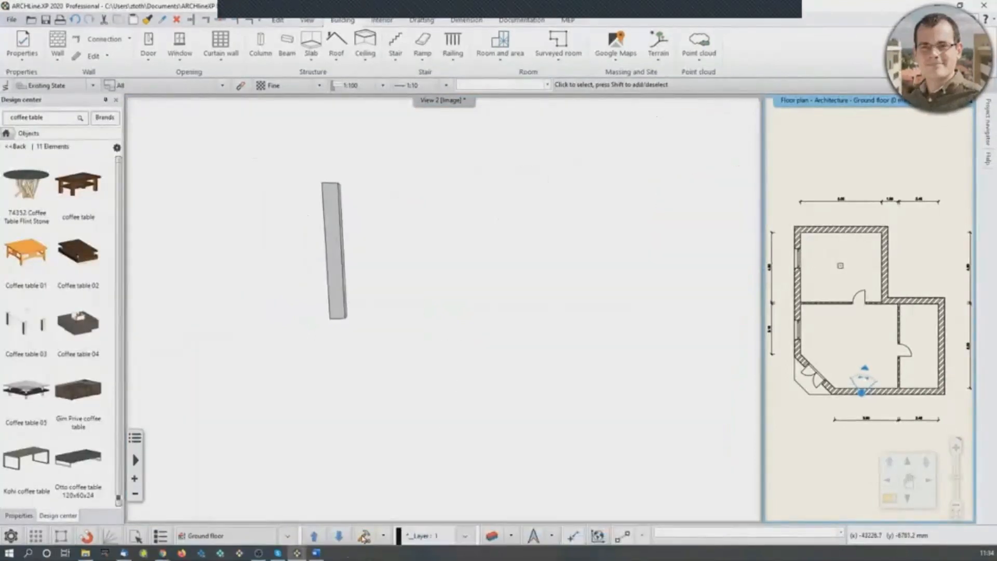
click(363, 538)
drag(540, 340, 508, 341)
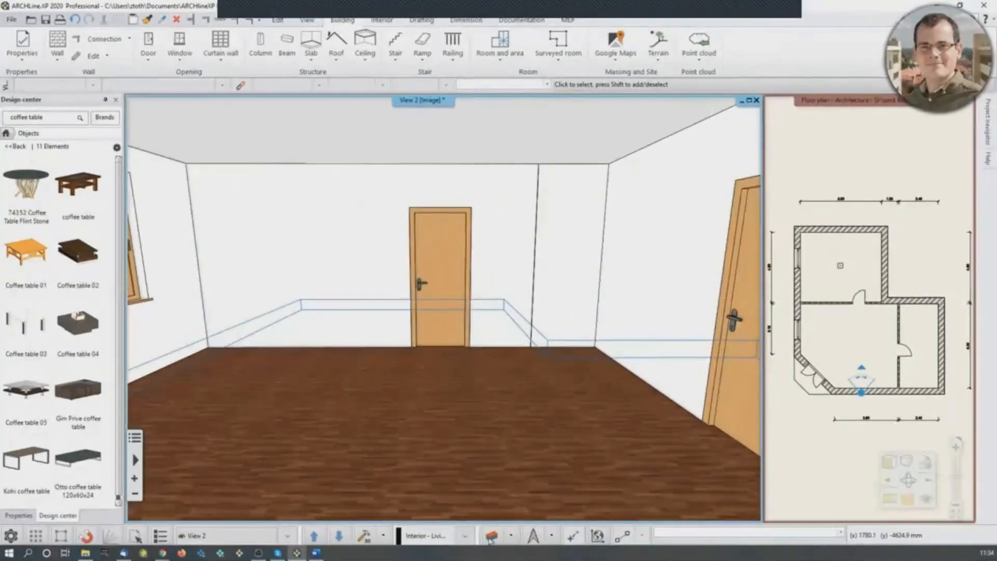
- Filter the perspective view's layer properties to used layers and toggle the visibility of the Interior - Living room - Furnishing layer
click(491, 537)
click(875, 198)
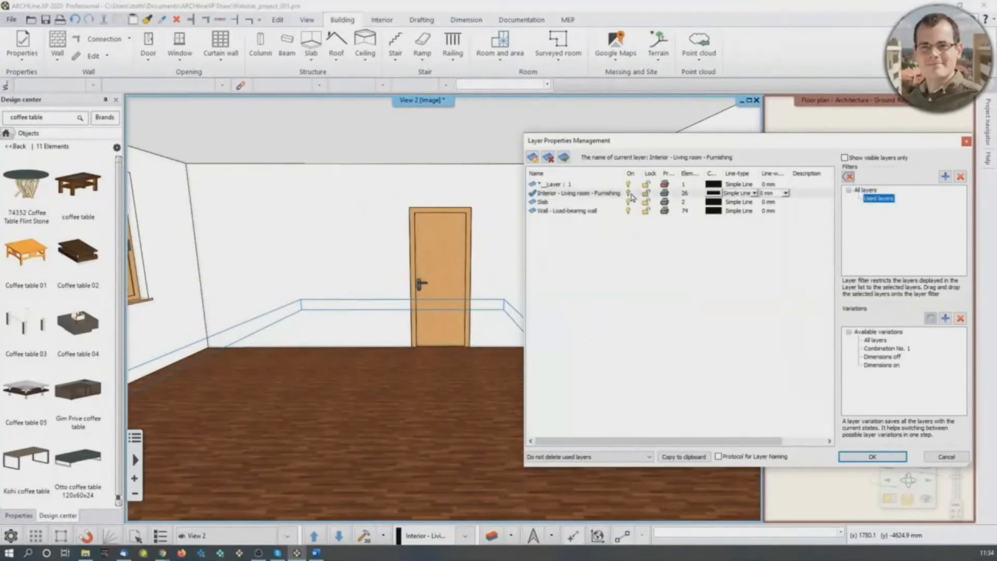
click(631, 196)
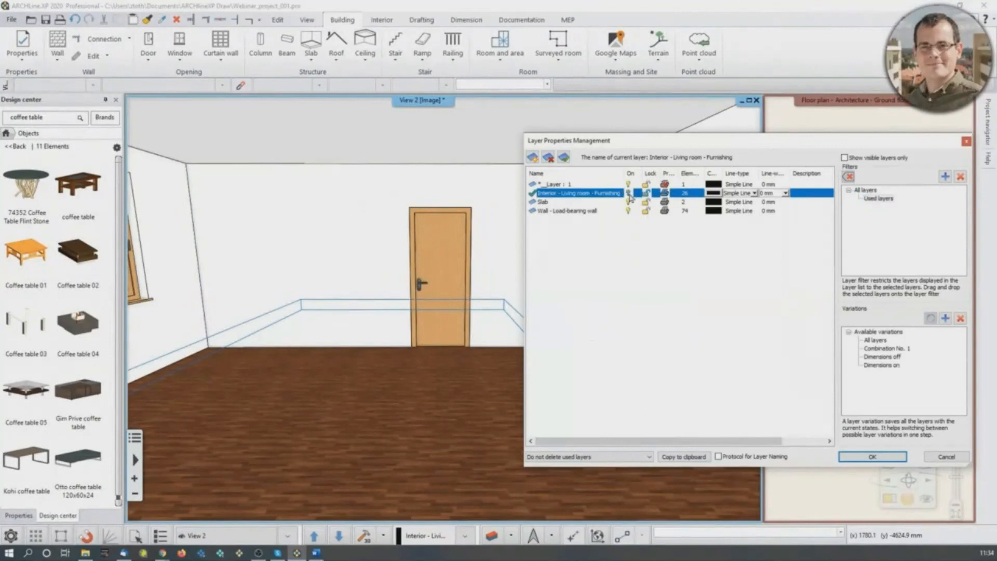
click(657, 262)
click(878, 457)
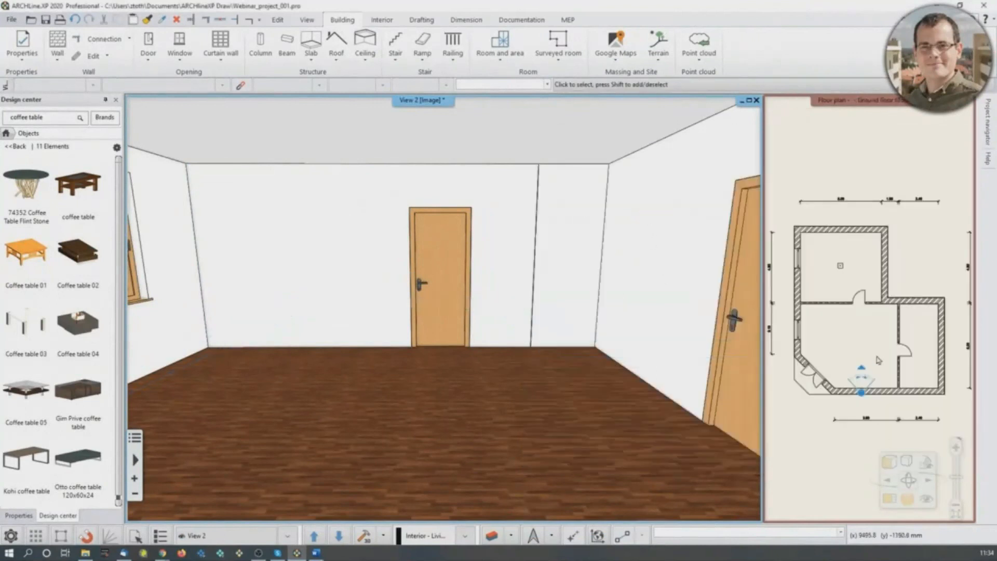
- View the perspective view's used layers in Layer walk and close it without changes
click(512, 535)
click(517, 472)
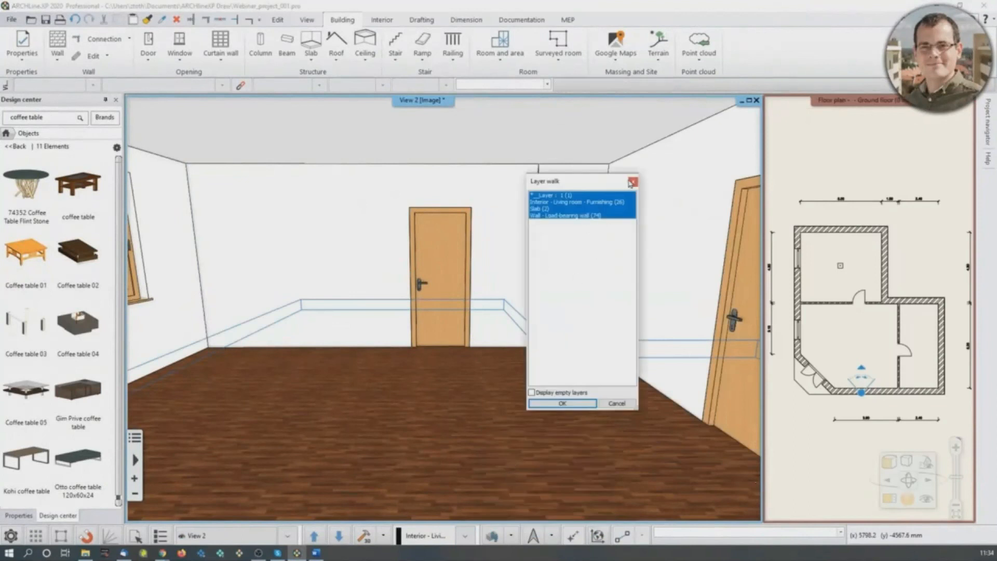
click(632, 182)
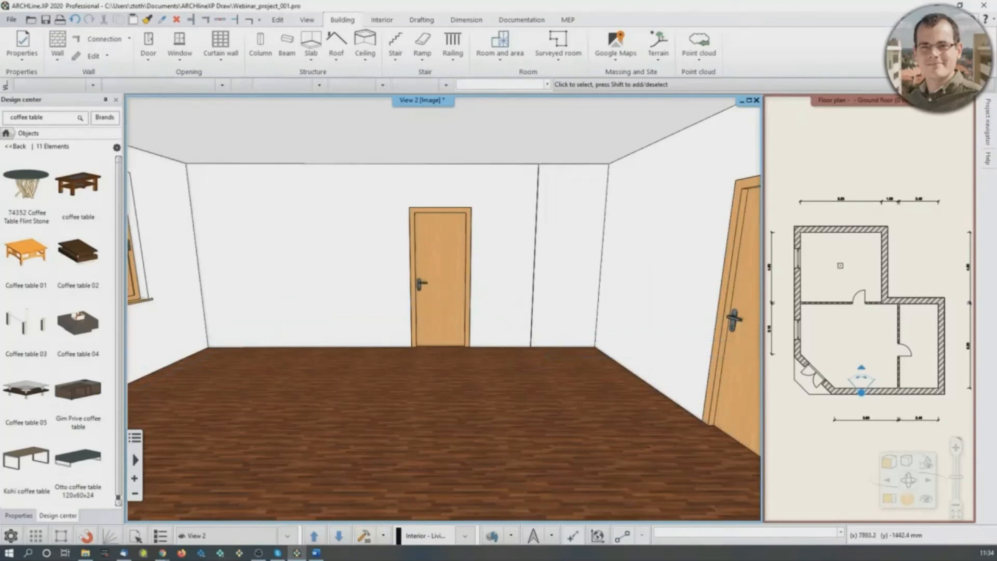
- Make the ground floor plan the main view and switch the Interior - Living room - Furnishing layer back on
click(889, 498)
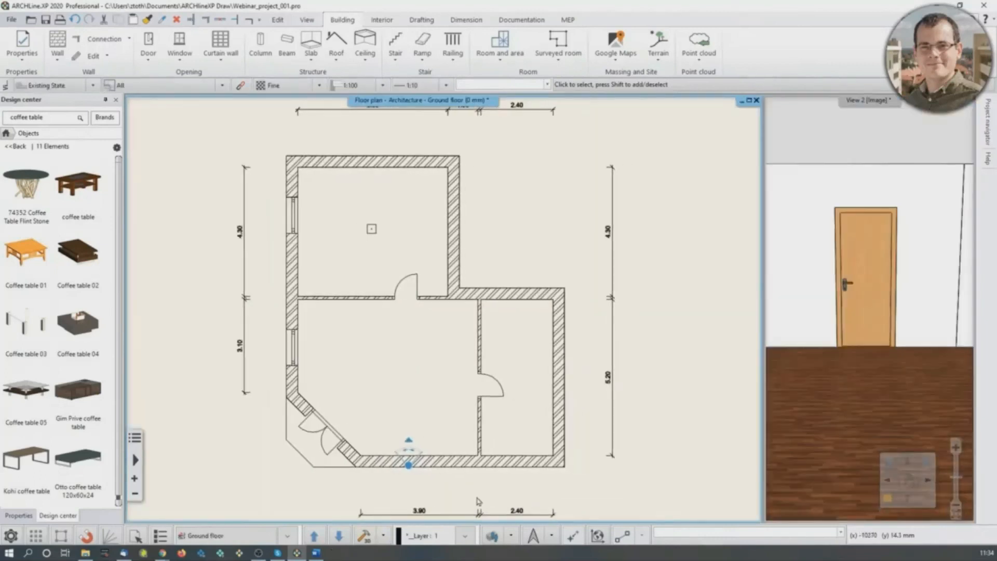
click(511, 535)
click(524, 441)
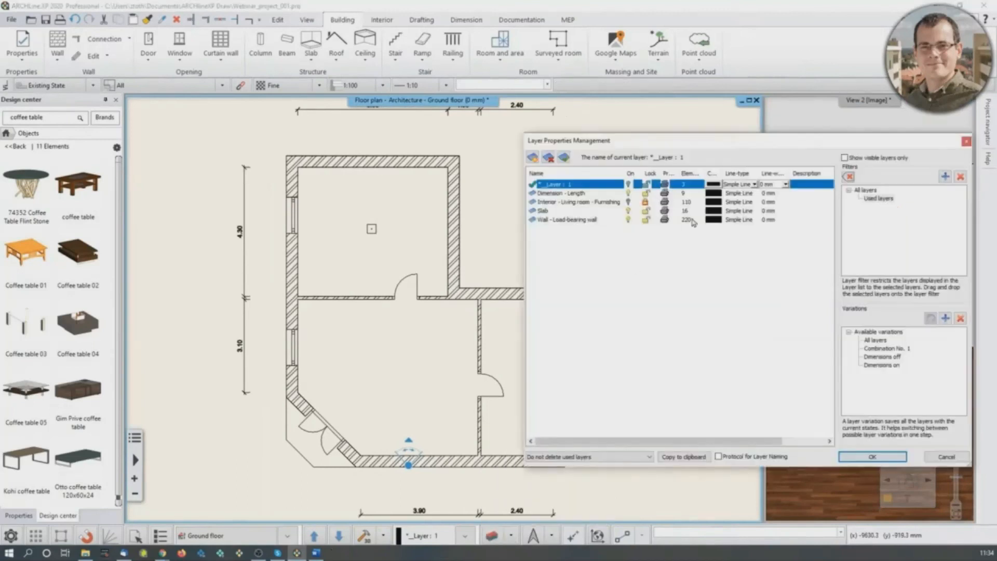
click(631, 204)
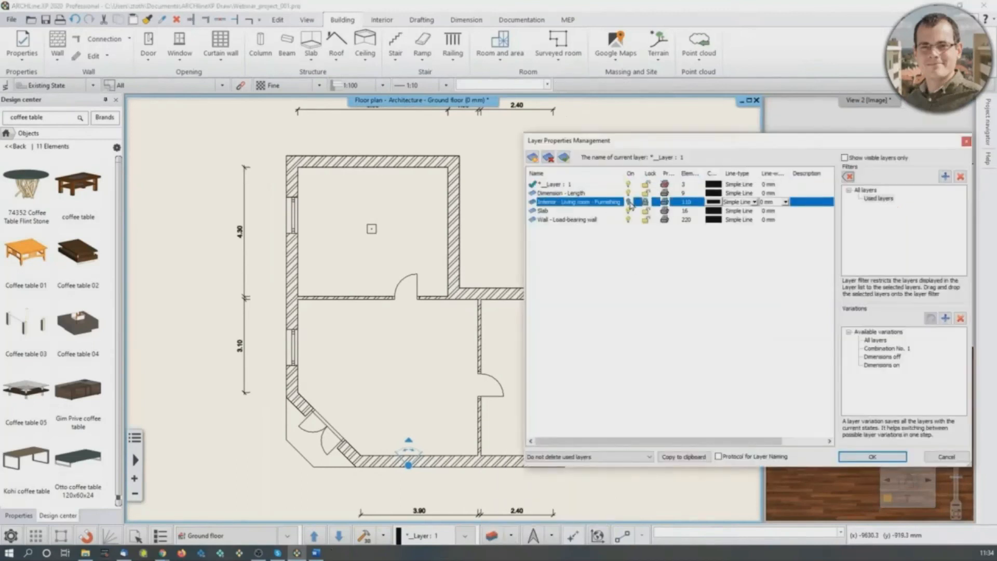
click(878, 456)
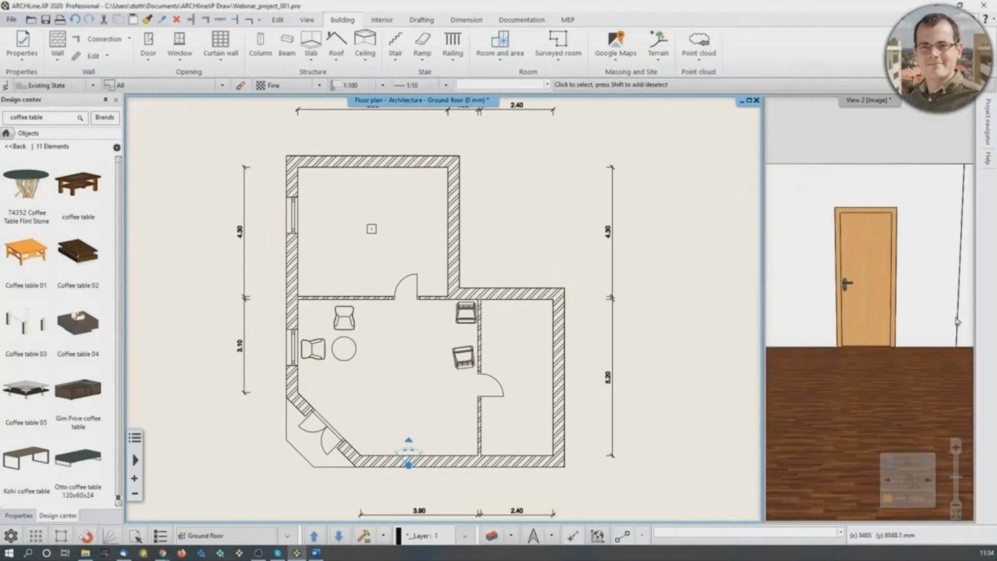
- Try to rebuild the 3D model and look around the room in perspective for the furniture
middle_drag(916, 325, 884, 323)
click(363, 537)
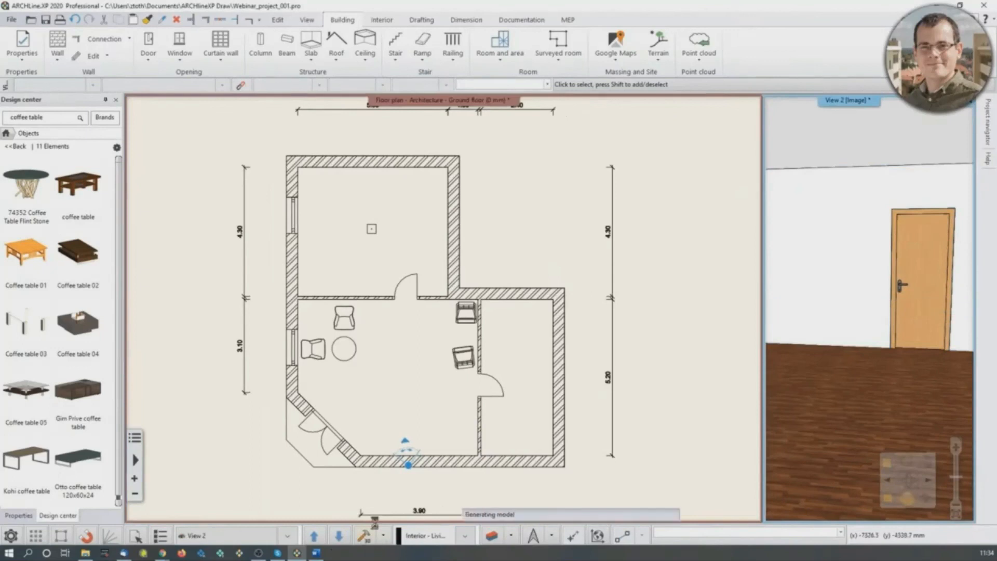
click(469, 424)
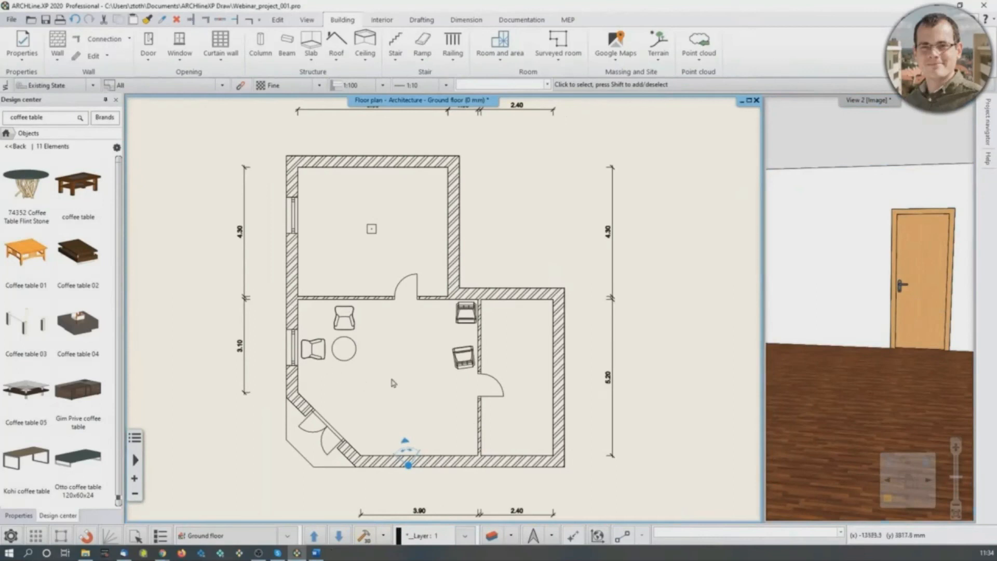
drag(910, 301, 831, 302)
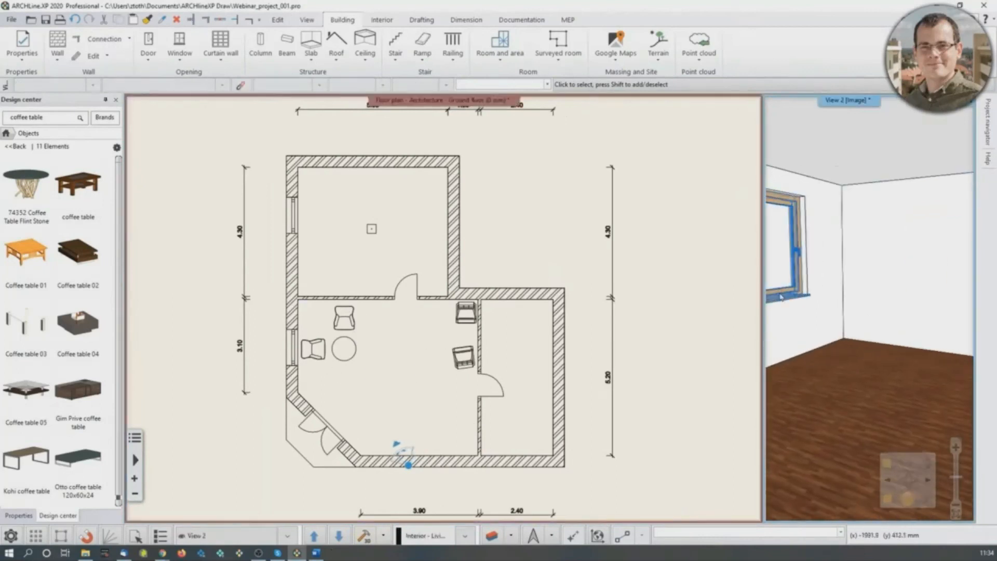
click(426, 405)
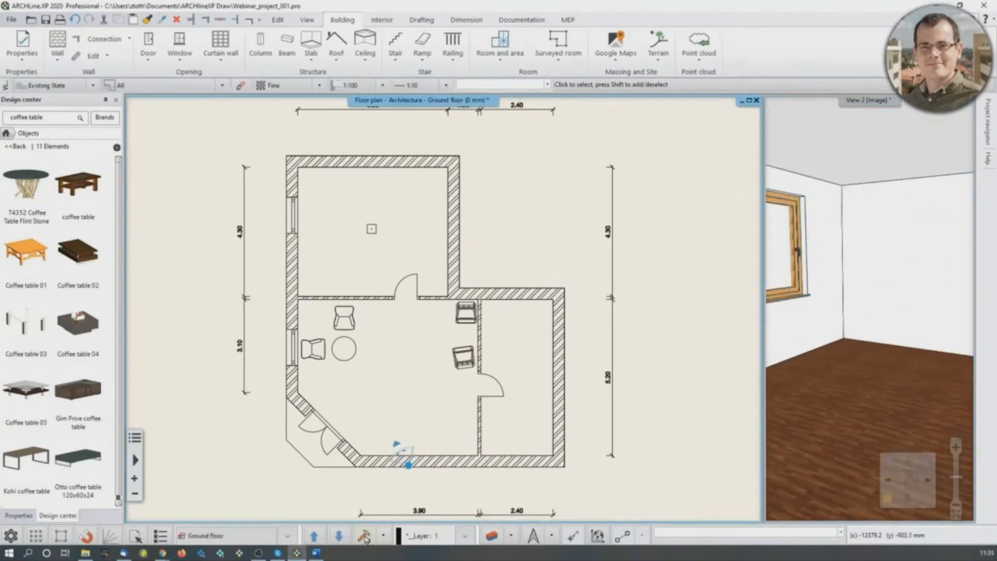
click(904, 370)
scroll(890, 380, down, 1)
scroll(890, 373, up, 1)
drag(891, 372, 986, 366)
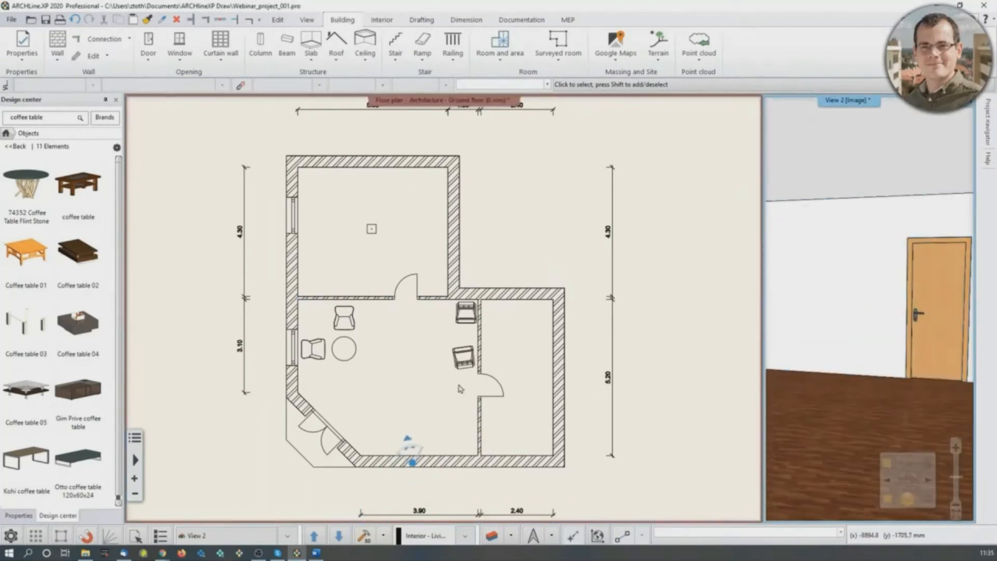
- Examine the partition wall, armchairs and coffee table on the ground floor plan
middle_drag(361, 354, 379, 356)
scroll(330, 375, up, 1)
click(327, 286)
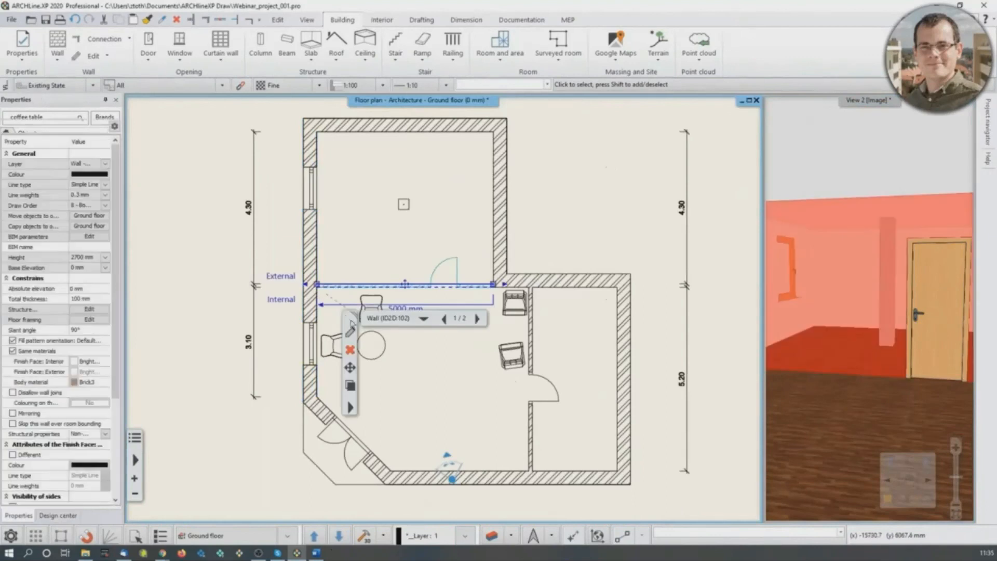
middle_drag(322, 344, 306, 351)
click(385, 411)
drag(320, 386, 501, 312)
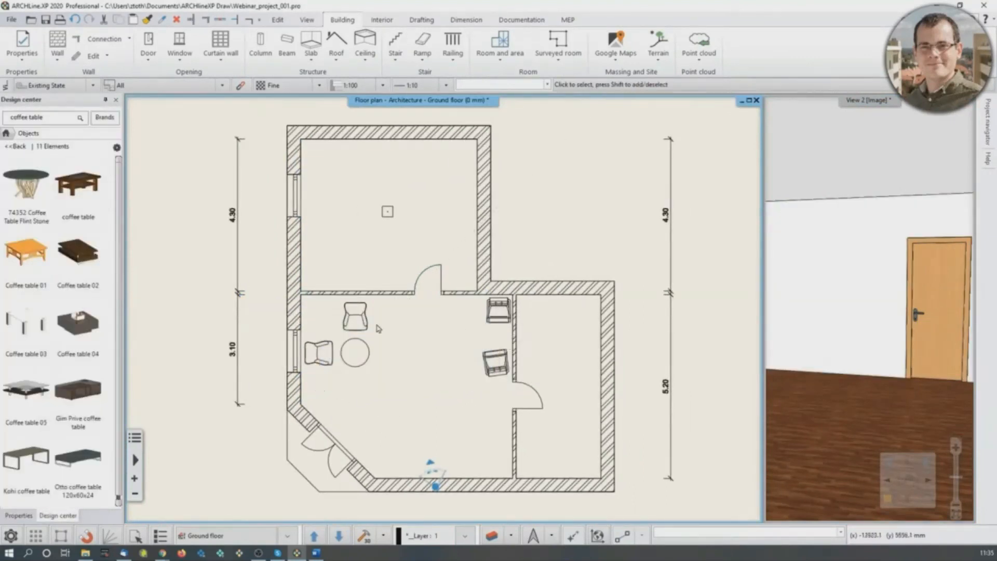
click(320, 294)
click(315, 317)
middle_drag(311, 321, 341, 326)
scroll(335, 331, up, 3)
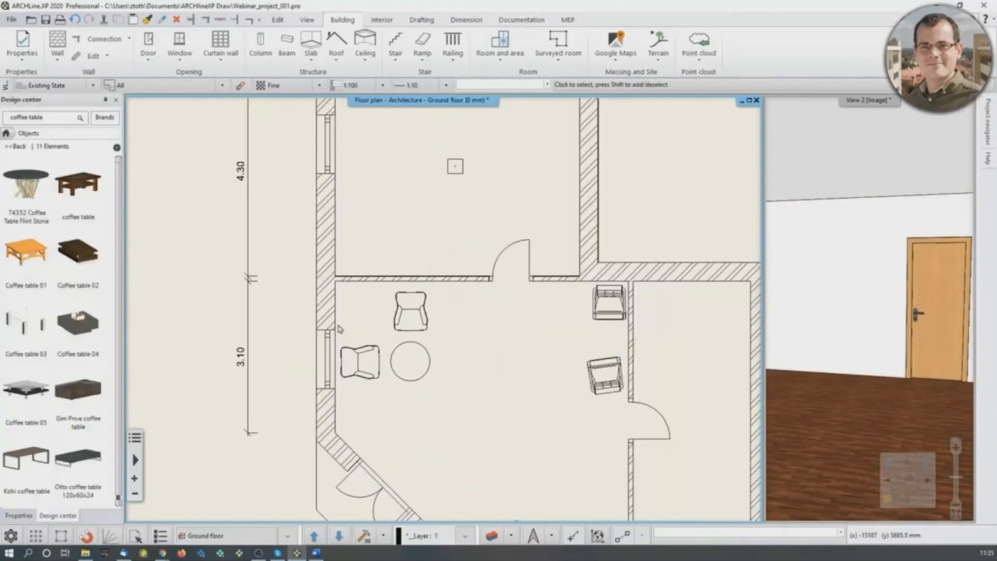
click(372, 284)
scroll(519, 398, down, 5)
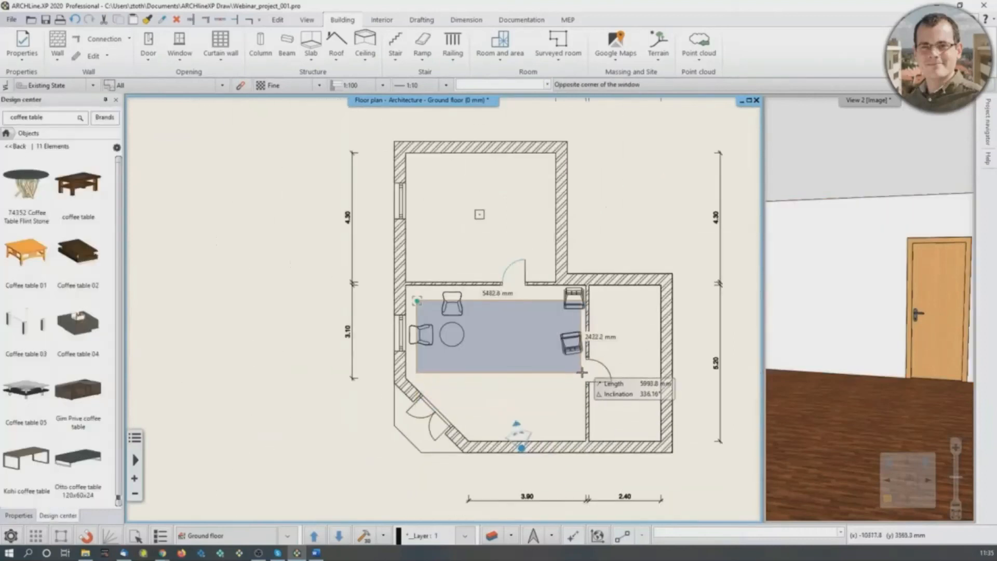
key(Escape)
click(445, 317)
key(Escape)
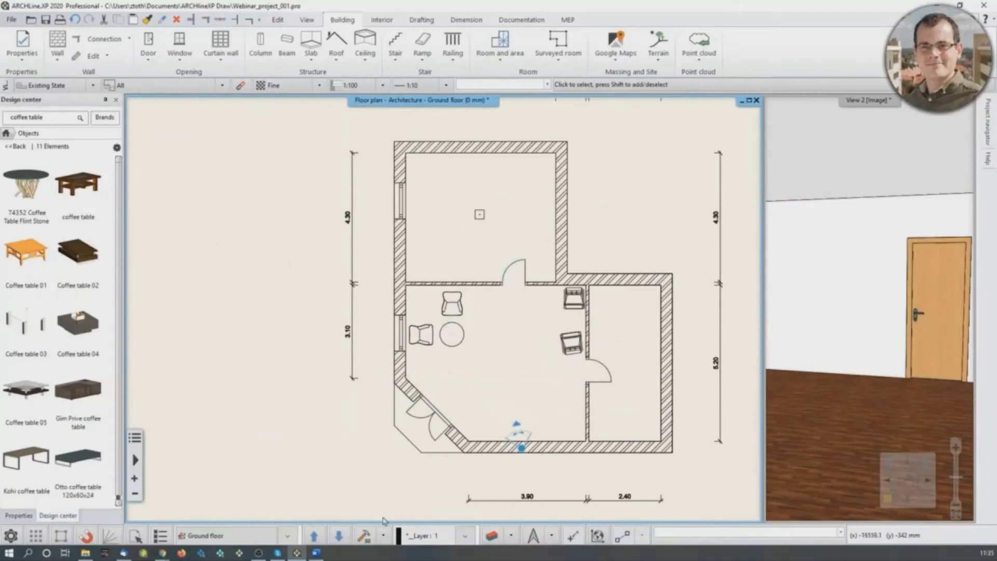
- Lock the Interior - Living room - Furnishing layer in the layer properties
click(492, 539)
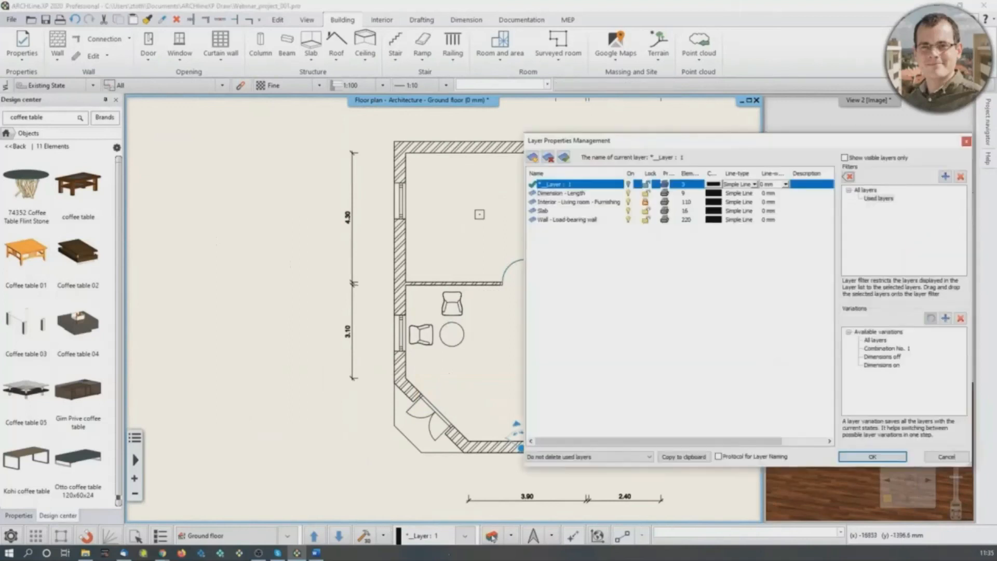
click(644, 202)
click(646, 202)
click(966, 142)
- Try to select the armchairs and round coffee table on the locked furnishing layer in the ground floor plan
scroll(480, 333, up, 4)
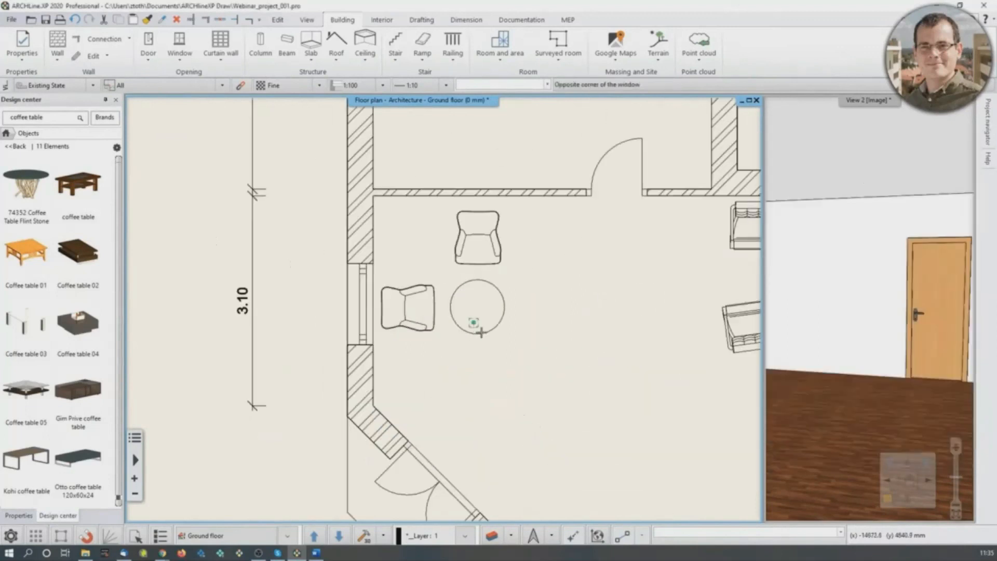
middle_drag(535, 300, 490, 302)
click(446, 256)
click(509, 500)
- Unlock the Interior - Living room - Furnishing layer and apply the layer settings
click(488, 539)
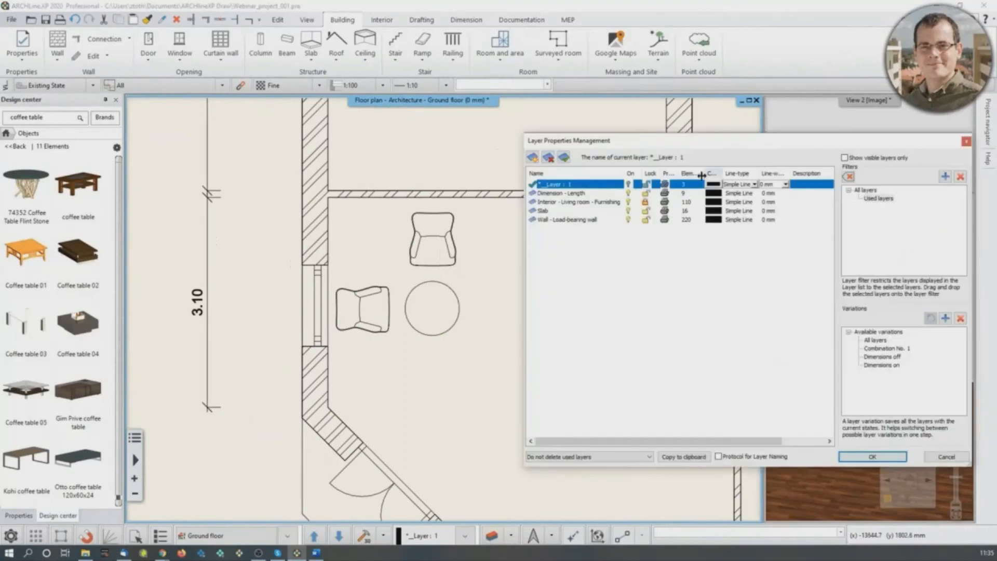
click(646, 203)
click(883, 458)
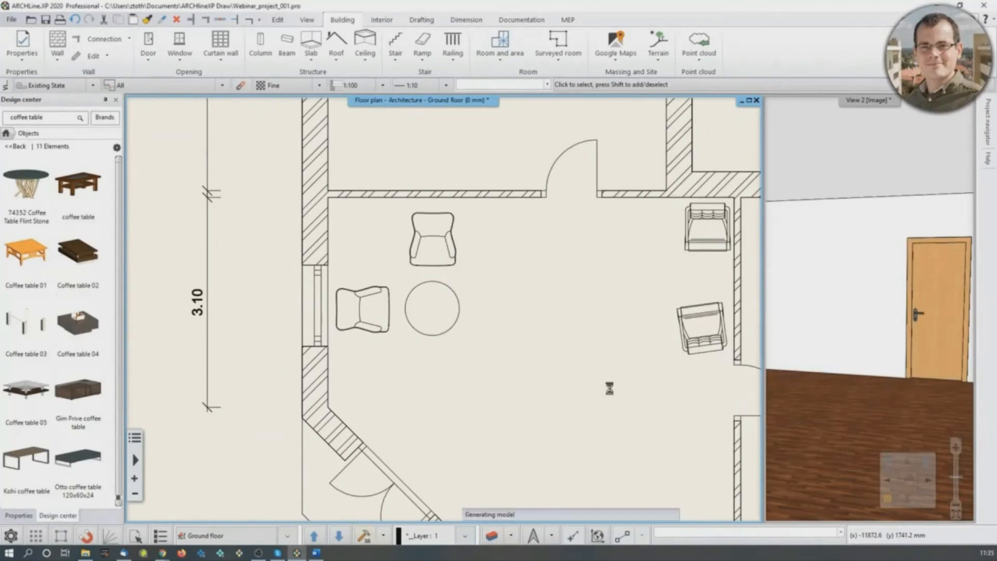
- Look at the room in the perspective view and return to the ground floor plan
click(856, 314)
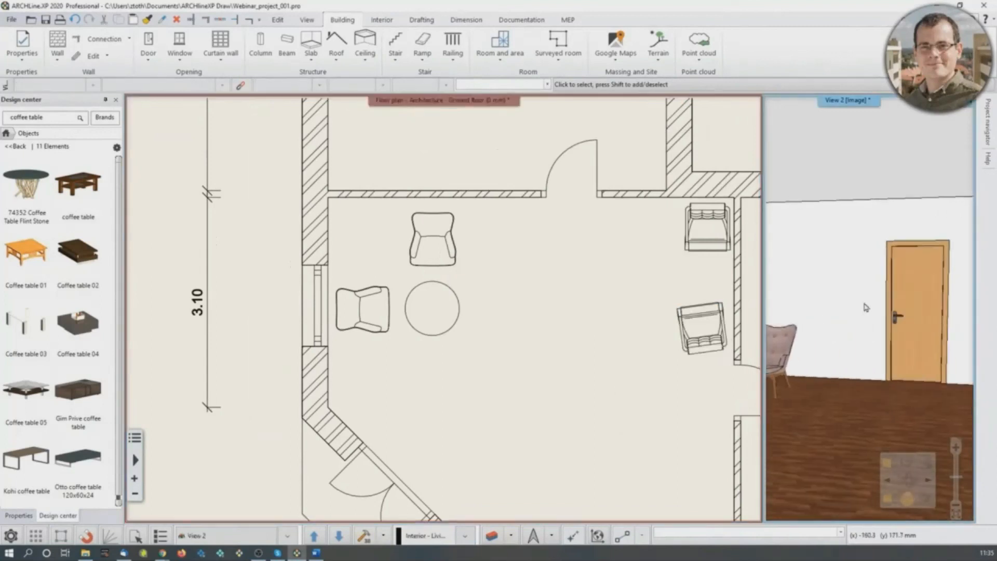
middle_drag(829, 316, 513, 319)
click(500, 397)
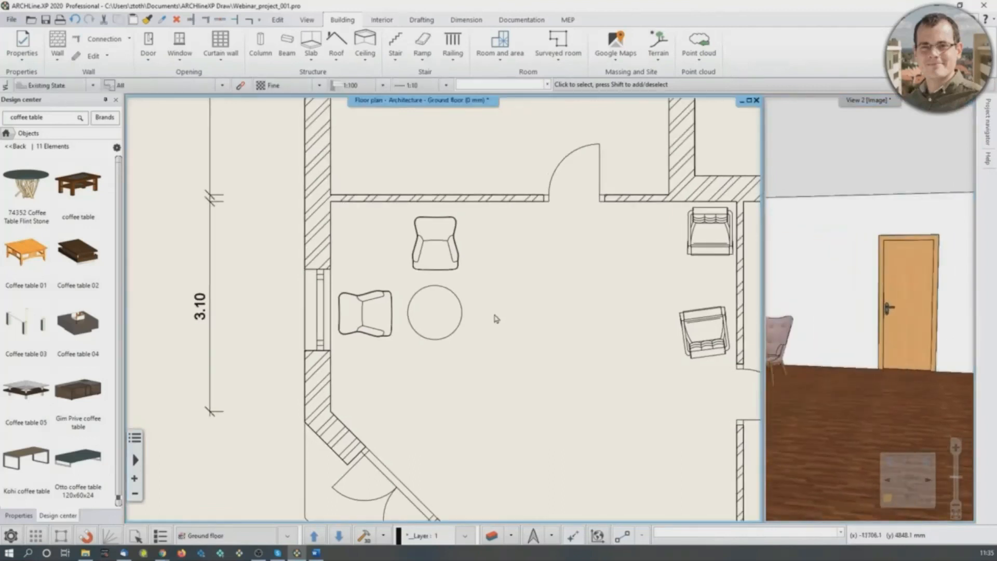
- Display all layers in the layer properties and create a new layer named Vestibule_version_1
click(492, 537)
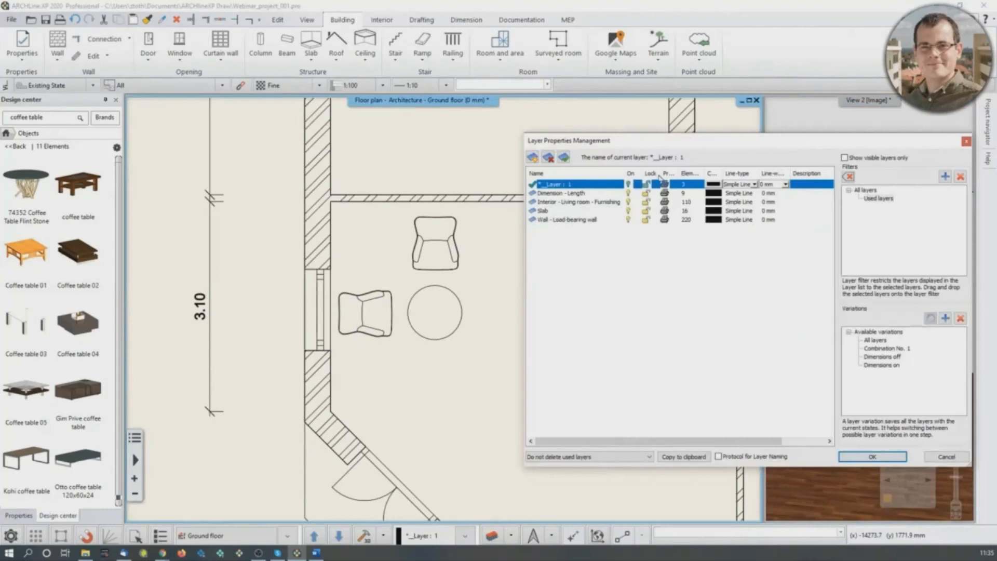
click(865, 190)
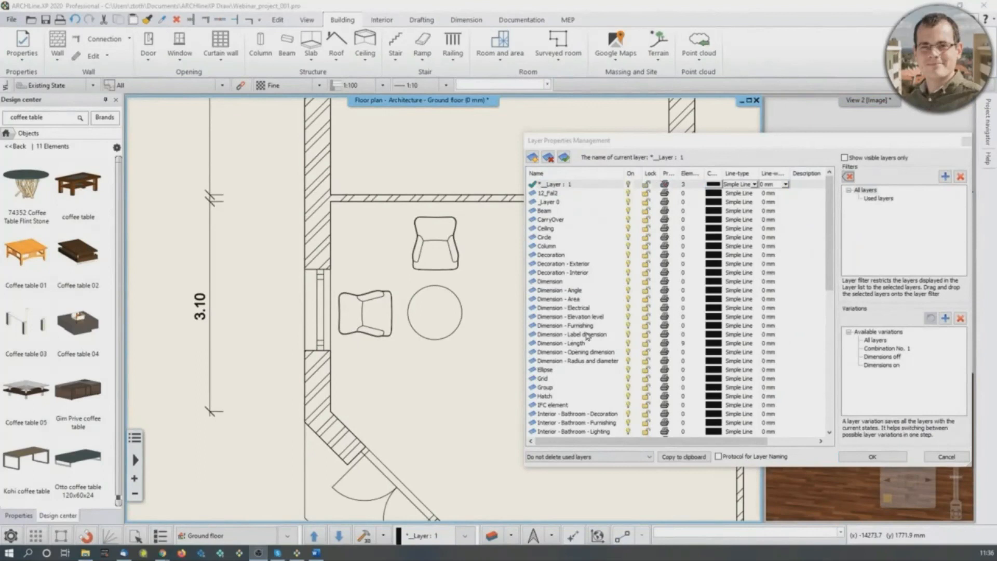
scroll(588, 336, down, 4)
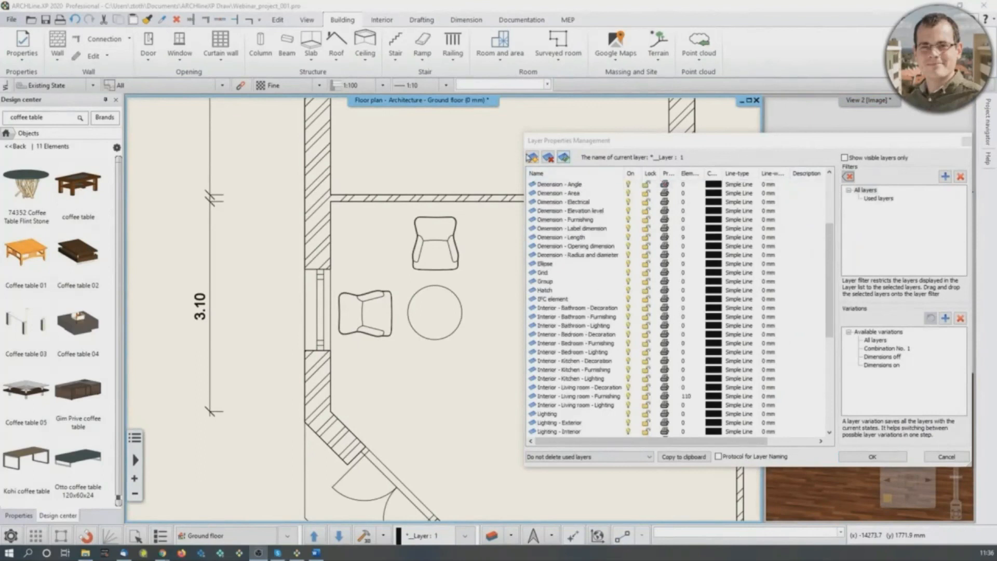
click(532, 157)
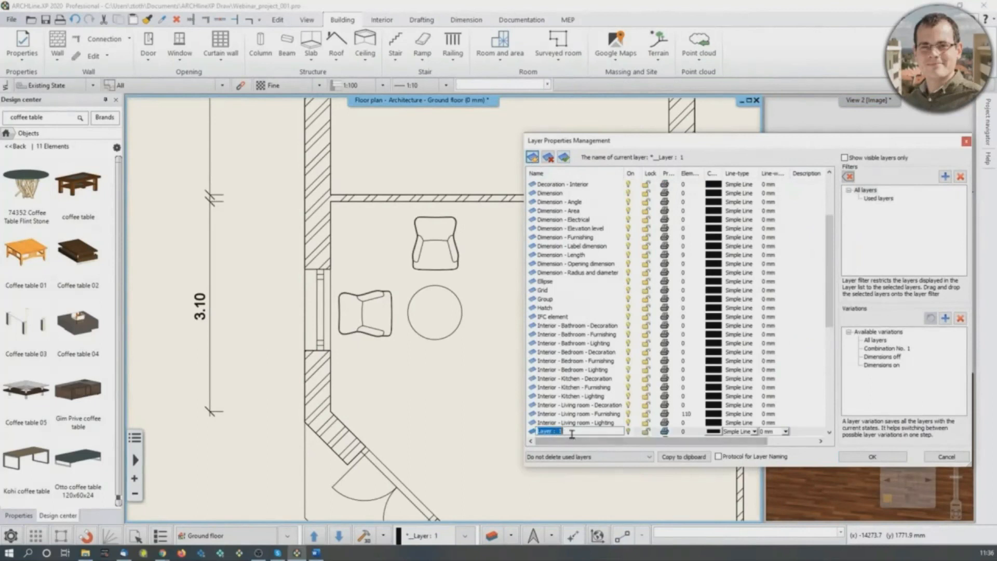
text(Vestibule_version_1)
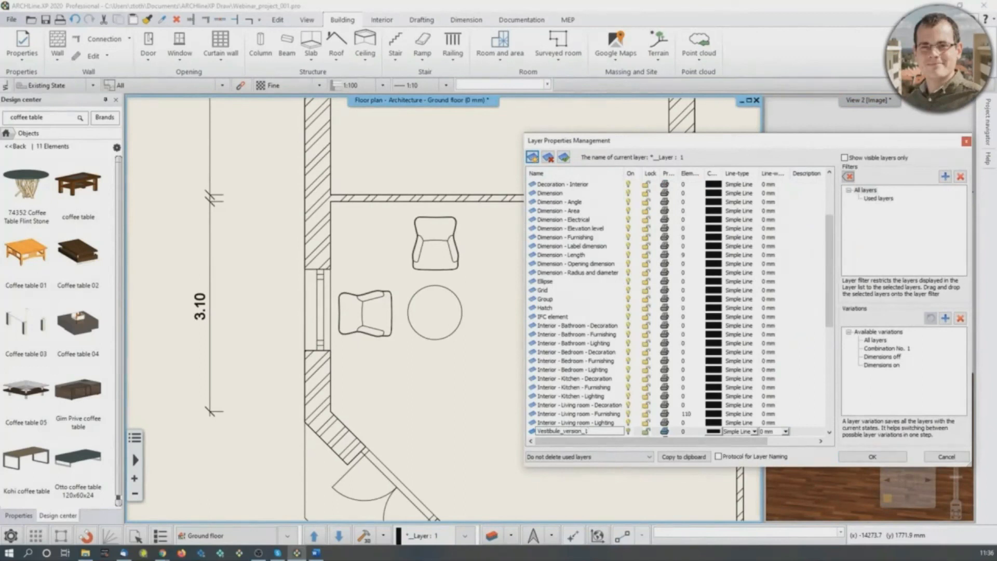
key(Return)
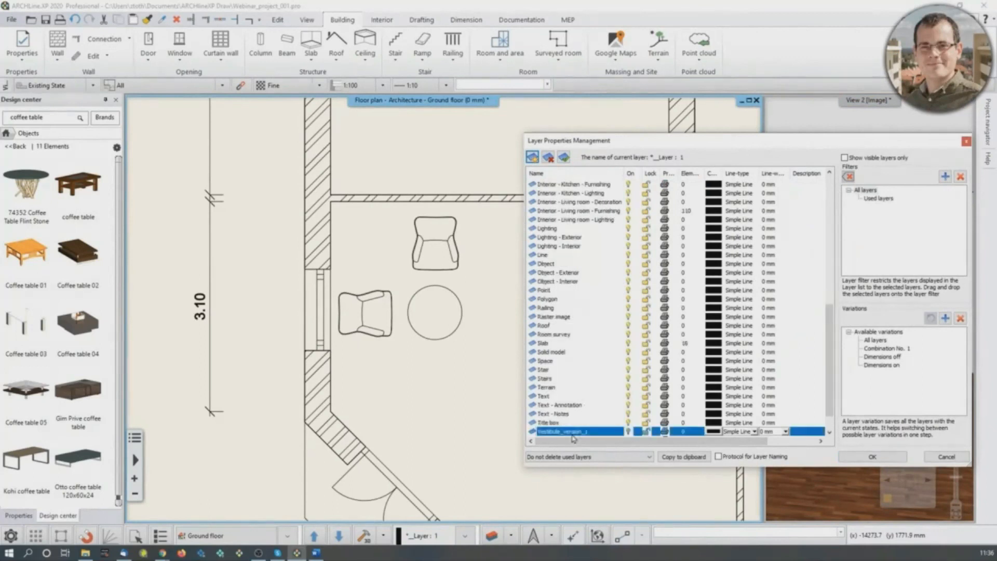
- Create a second layer named Vestibule_version_2, check both new layers in the full list and apply the layer settings
click(532, 158)
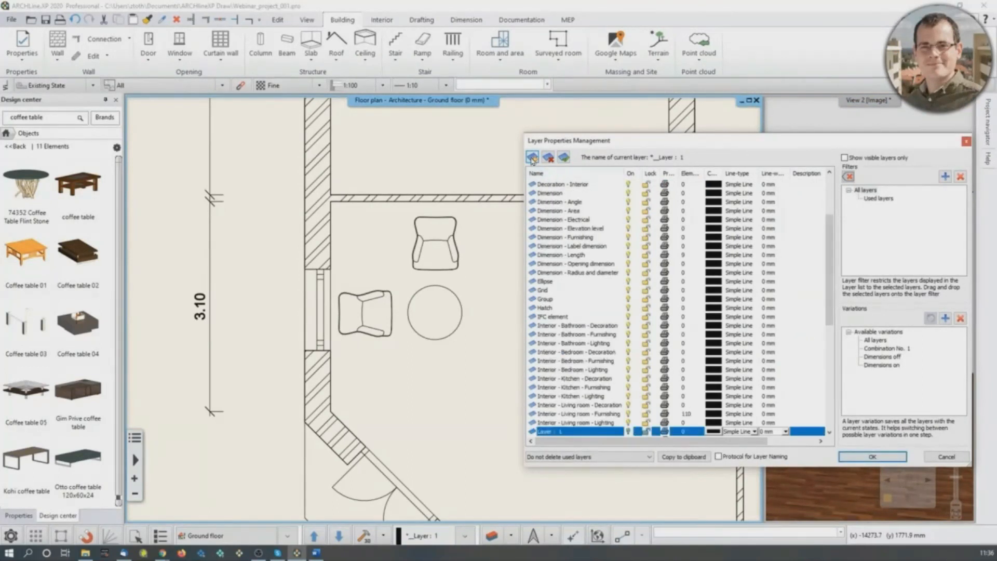
click(572, 434)
drag(571, 433, 542, 441)
text(Vestibule_version_2)
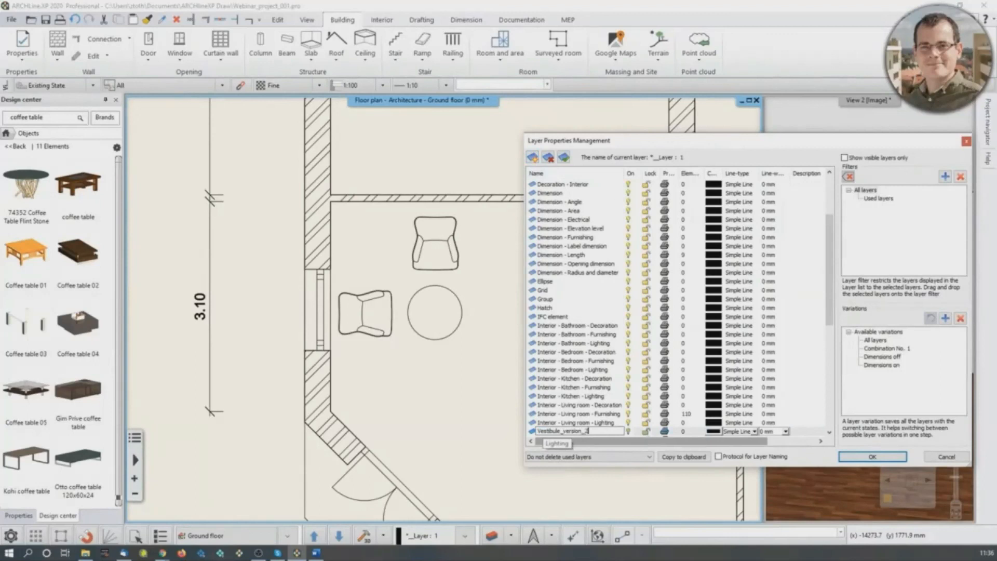
click(554, 393)
scroll(583, 393, up, 4)
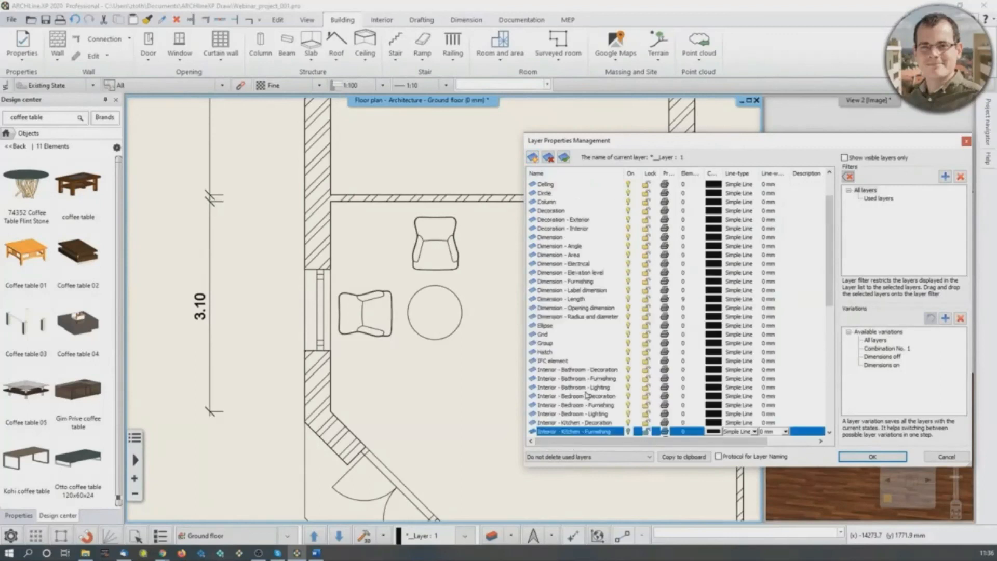
scroll(584, 377, down, 12)
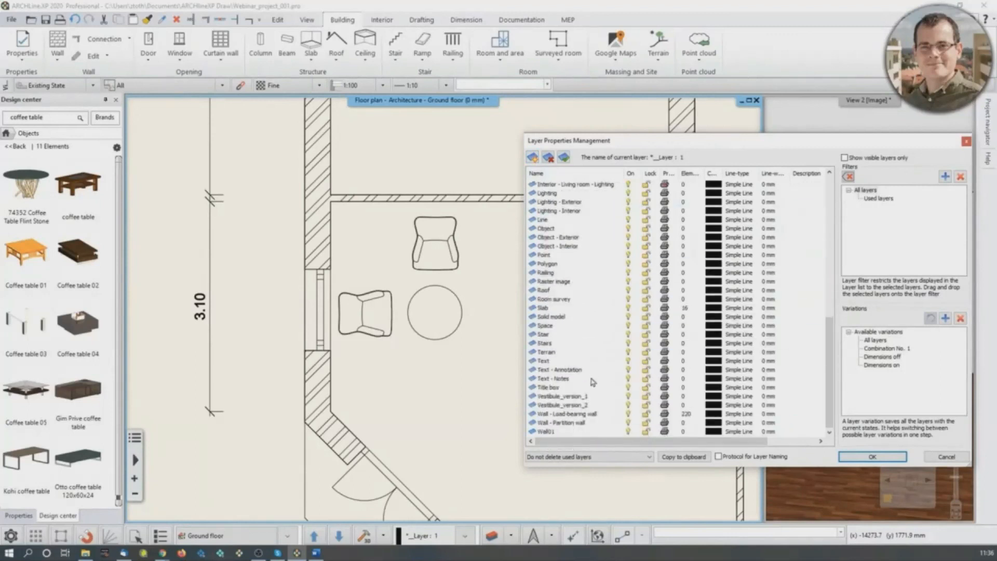
click(887, 458)
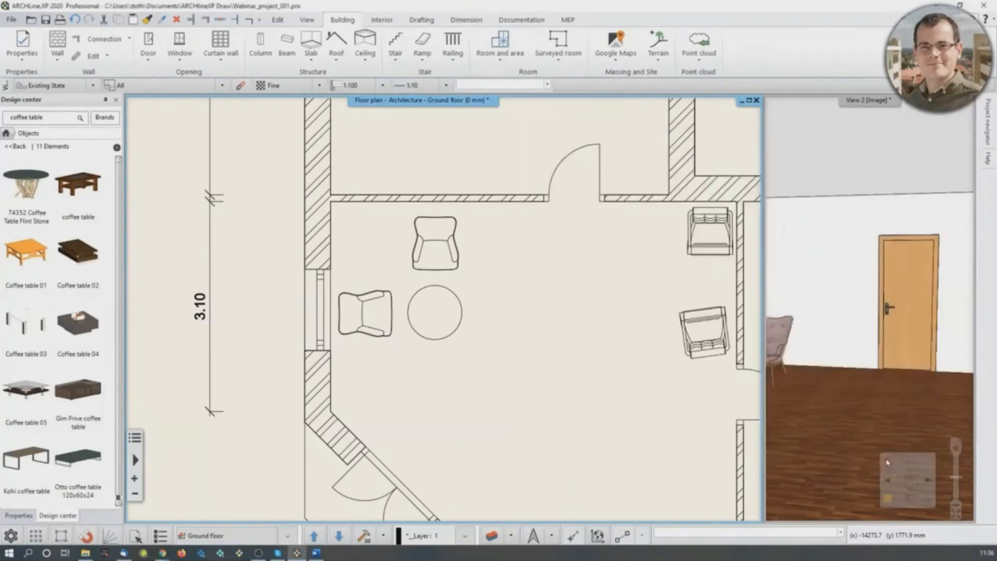
- Assign the round coffee table and the two armchairs beside it to the Vestibule_version_1 layer
drag(352, 220, 484, 362)
shift+click(358, 314)
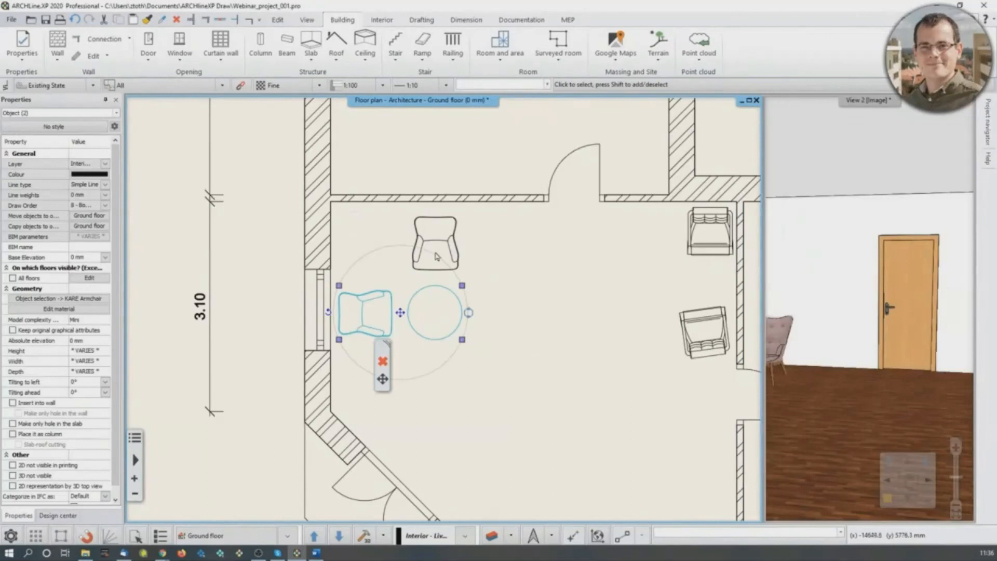
shift+click(439, 235)
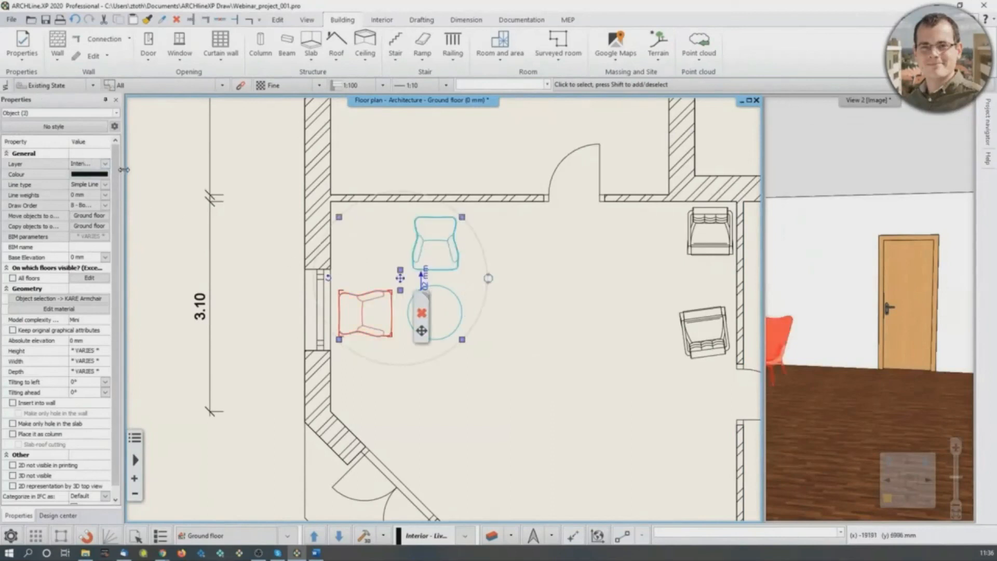
drag(183, 171, 192, 170)
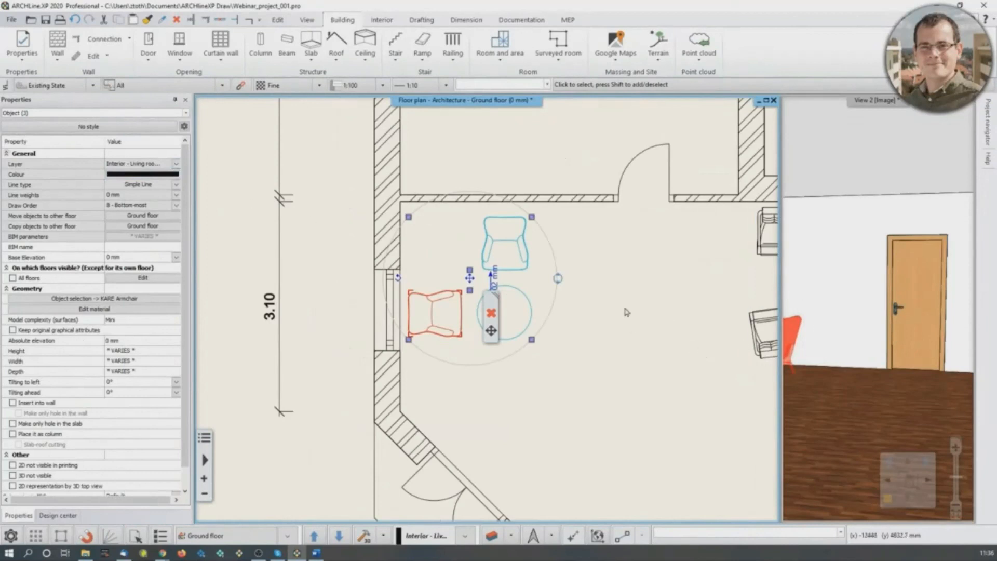
click(156, 163)
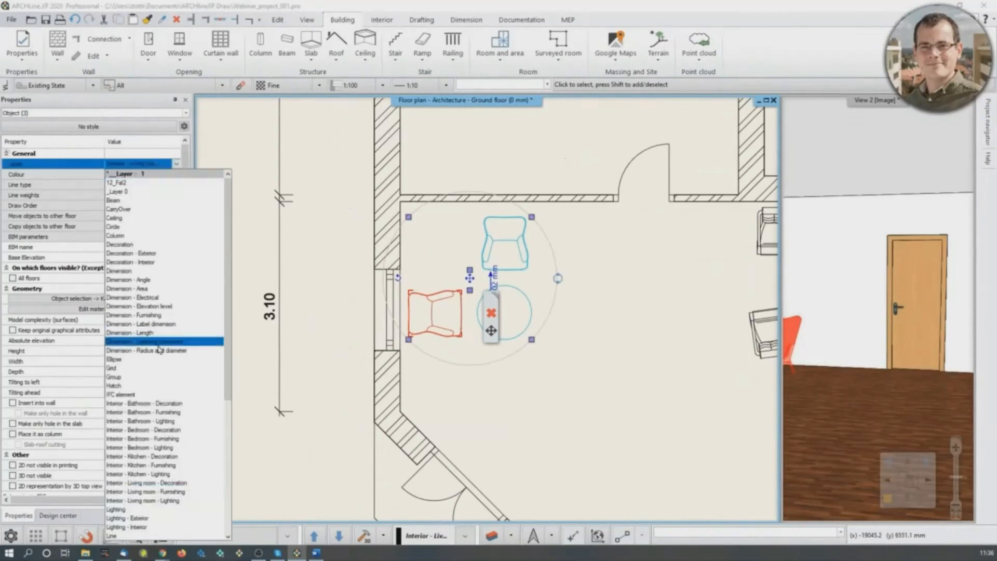
scroll(158, 349, down, 8)
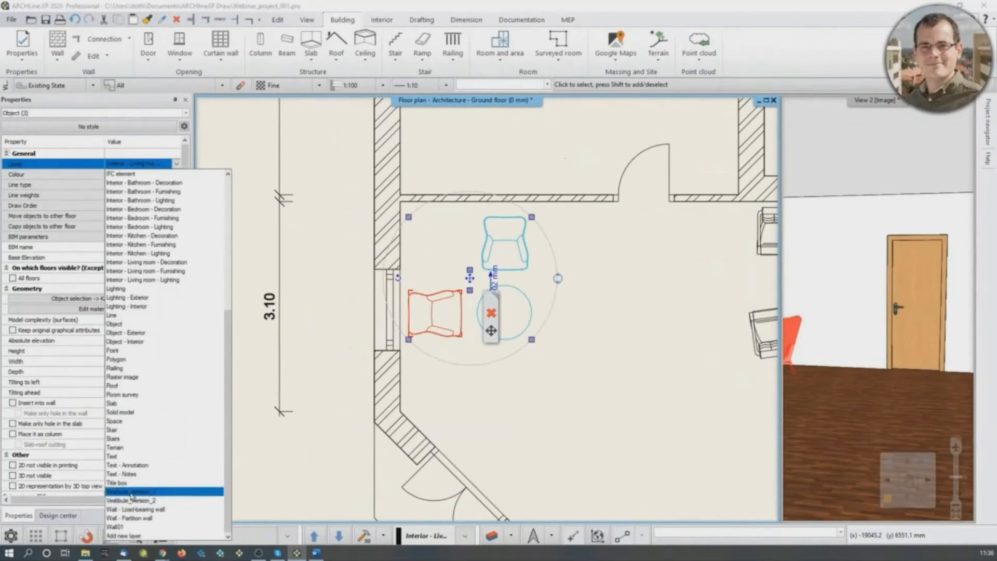
click(133, 491)
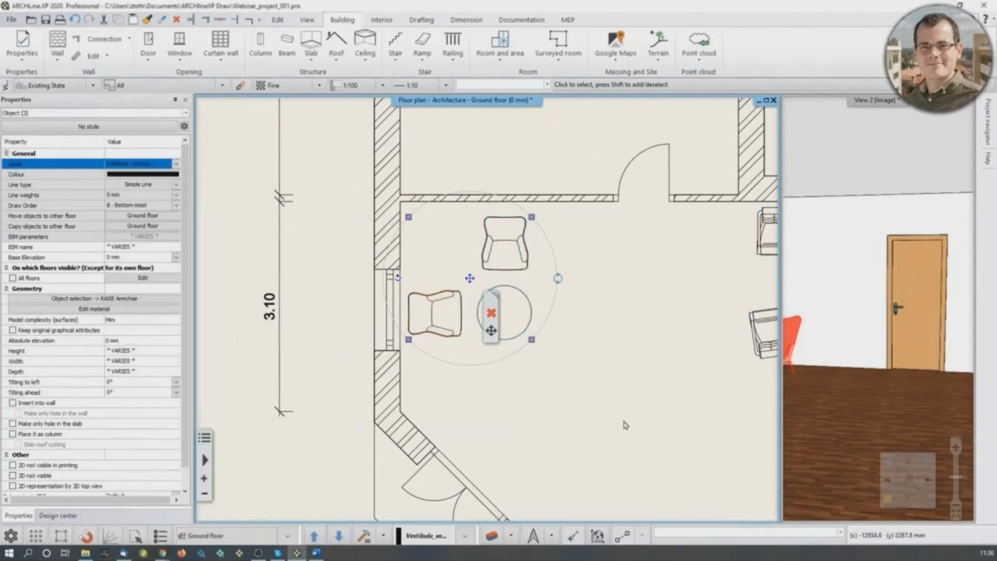
- Assign the two armchairs along the partition wall to the Vestibule_version_2 layer and deselect them
middle_drag(722, 288, 623, 296)
drag(605, 232, 696, 382)
drag(622, 349, 624, 388)
click(678, 242)
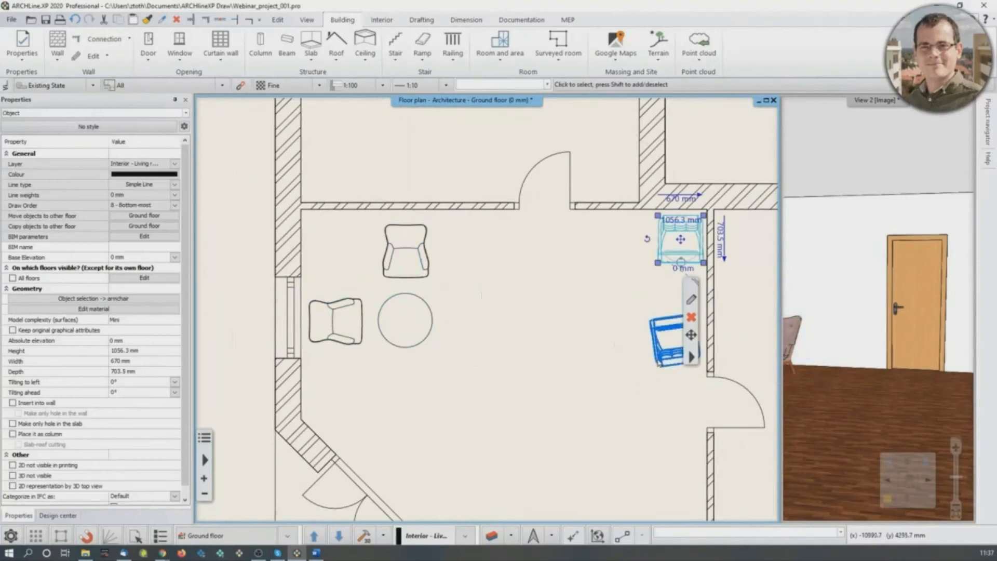
shift+click(674, 340)
click(175, 164)
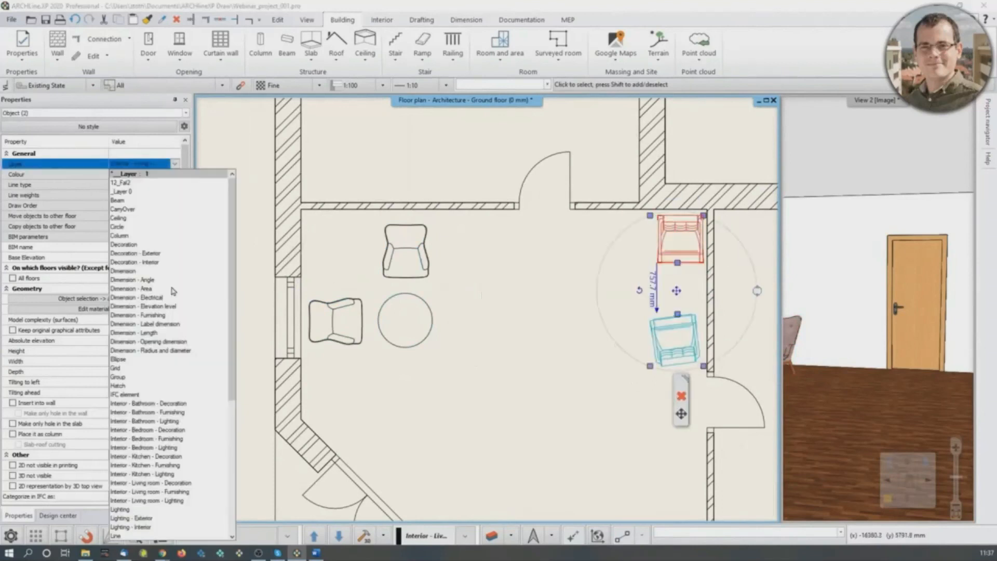
scroll(177, 416, down, 1)
click(177, 500)
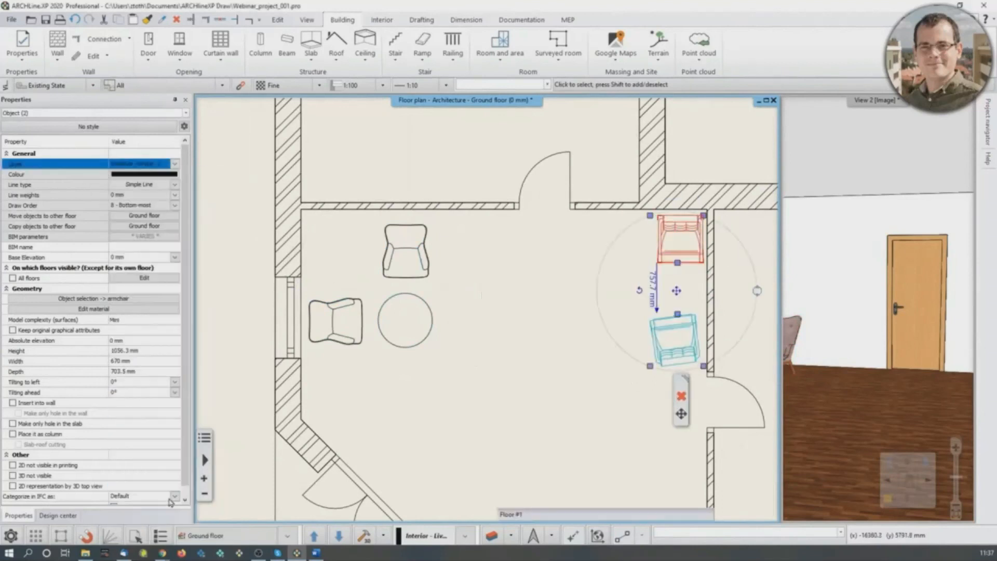
click(508, 328)
middle_drag(508, 328, 423, 339)
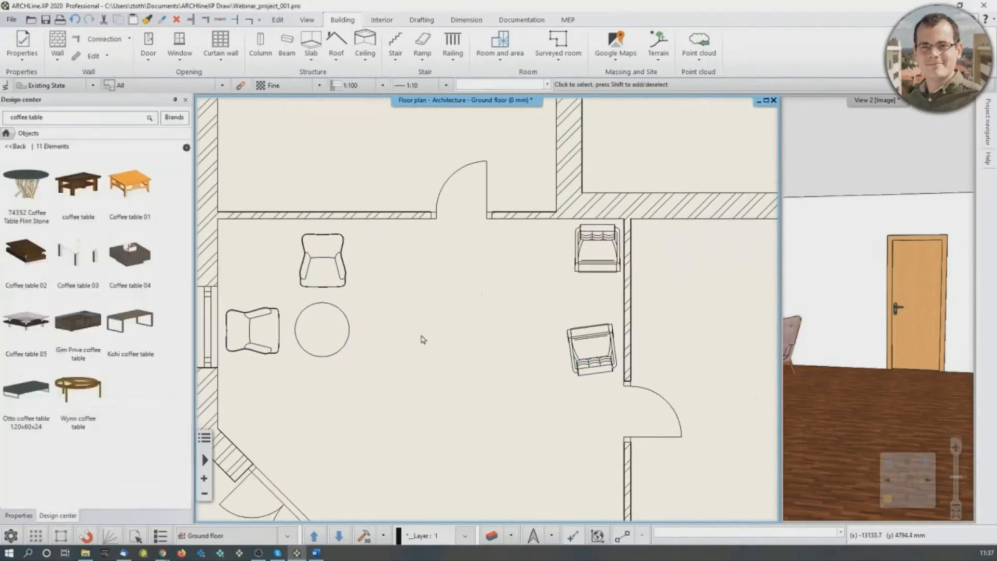
- Hide the Vestibule_version_2 layer with Layer walk, leaving Vestibule_version_1 displayed, and show the room in the enlarged 3D view
scroll(423, 340, down, 2)
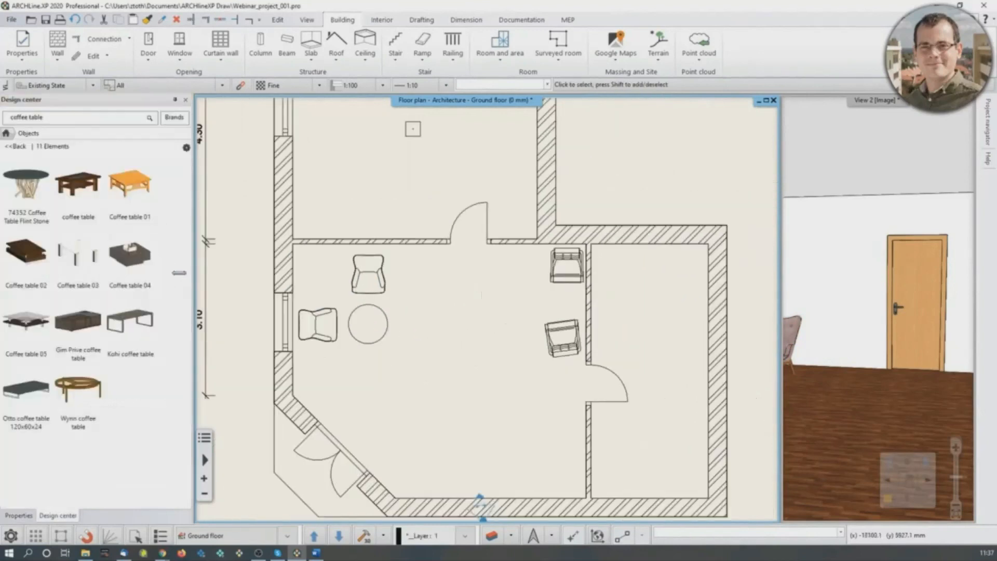
drag(188, 279, 140, 277)
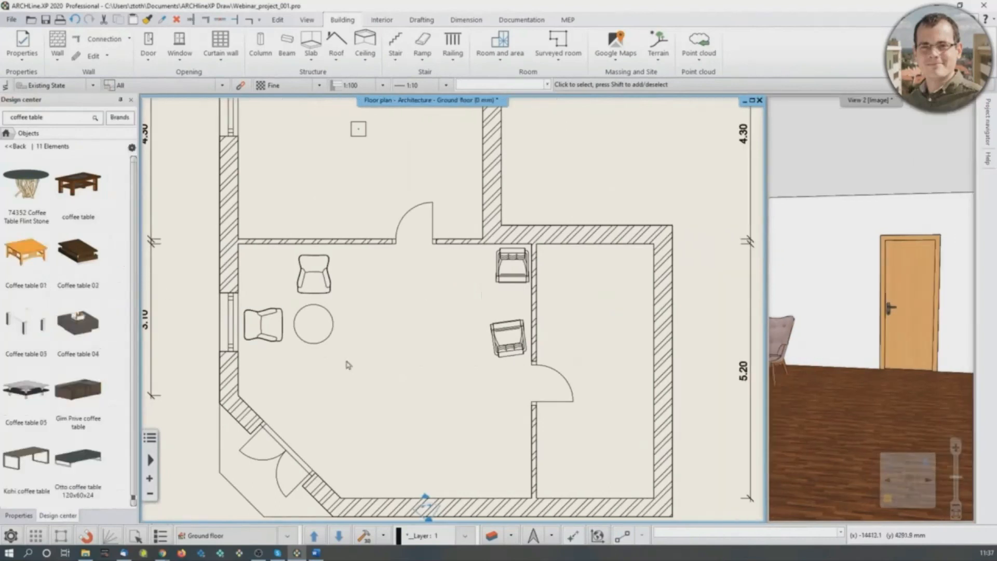
scroll(395, 358, down, 1)
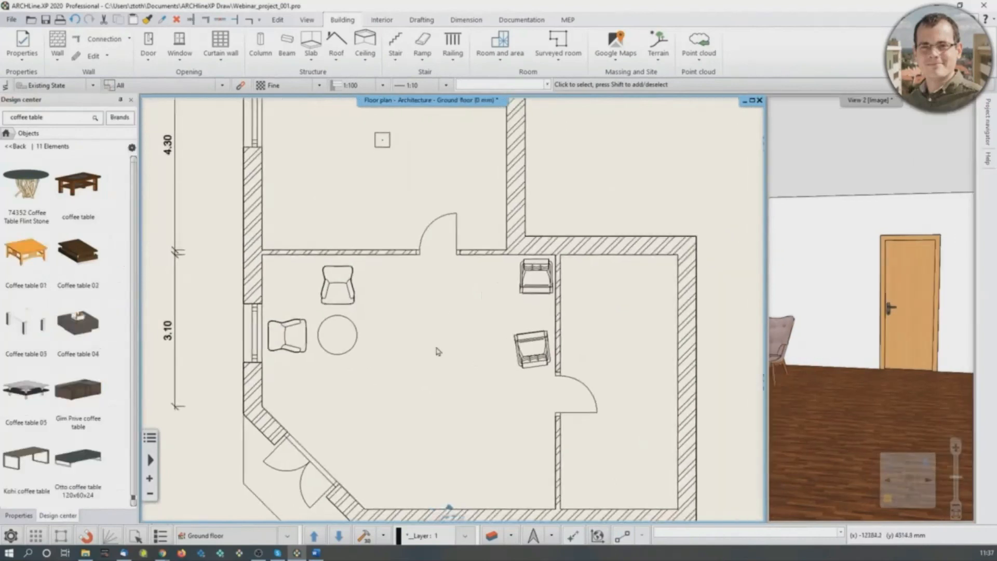
click(512, 535)
click(538, 478)
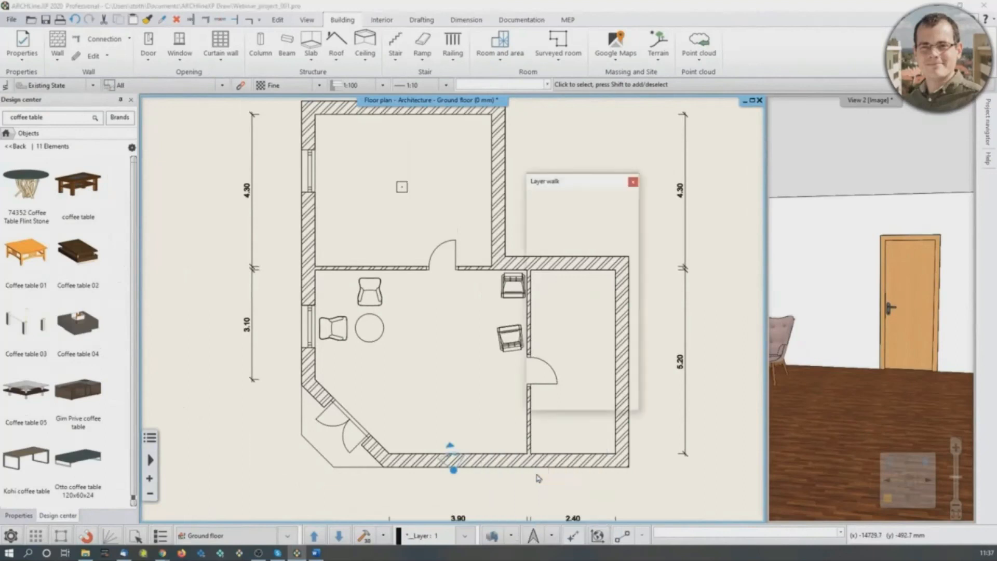
ctrl+click(693, 168)
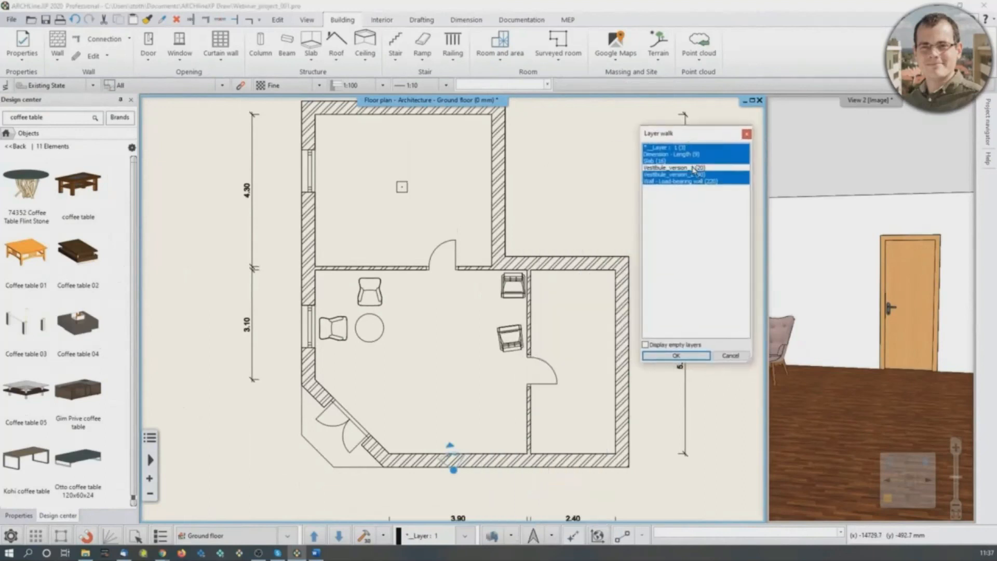
ctrl+click(691, 175)
ctrl+click(695, 168)
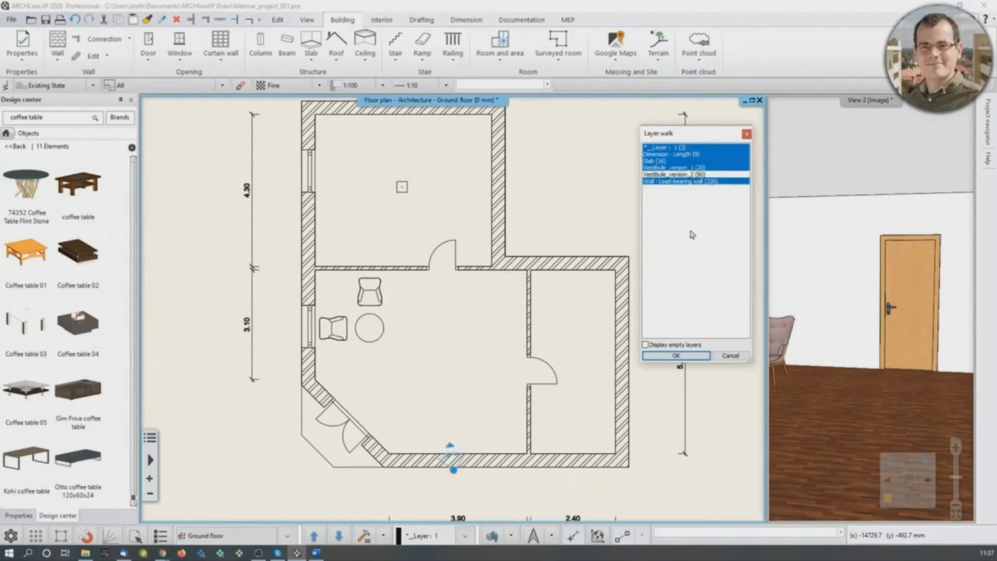
click(687, 356)
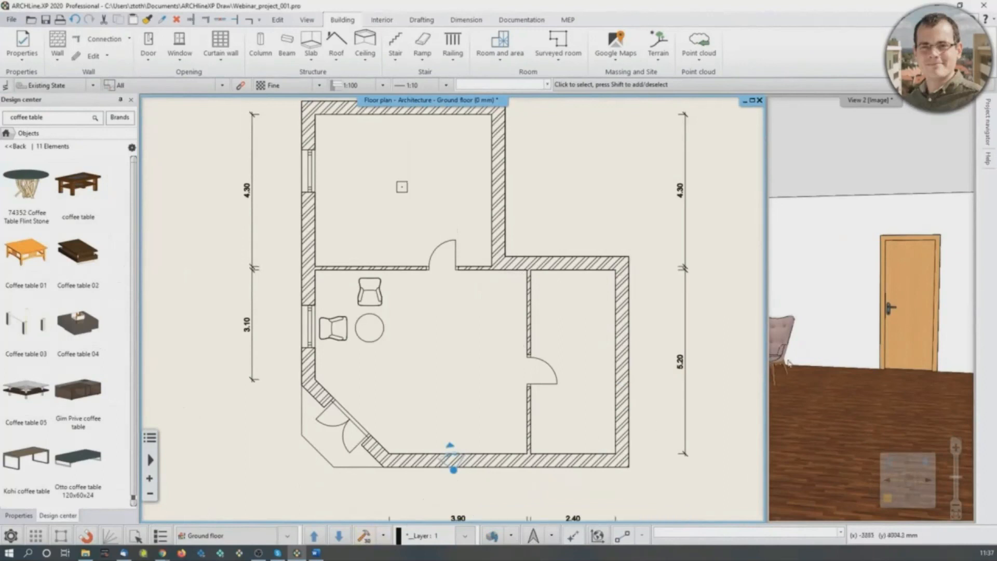
click(862, 341)
click(888, 499)
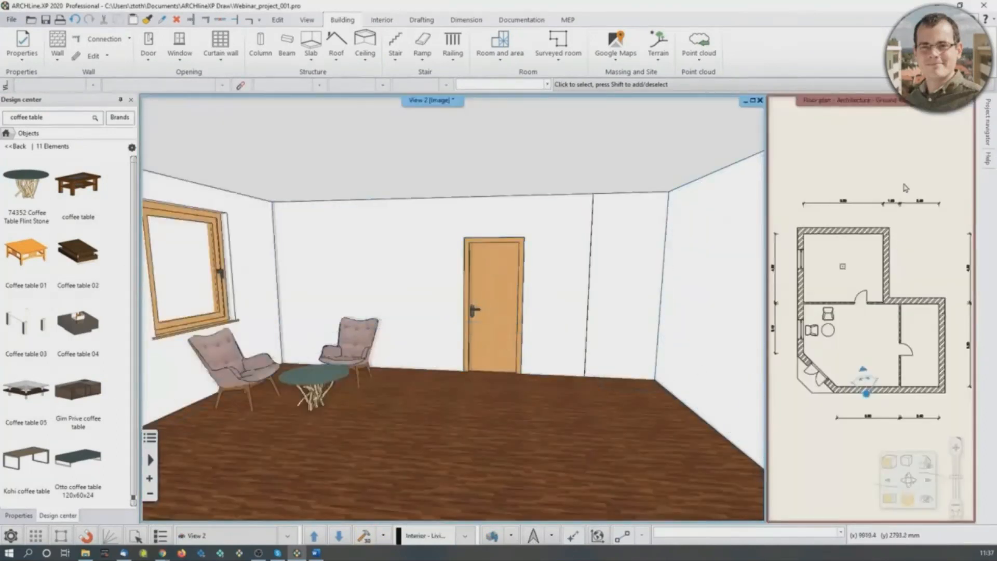
- From the floor plan, use Layer walk to display the Vestibule_version_2 layer and hide Vestibule_version_1
click(858, 210)
click(494, 536)
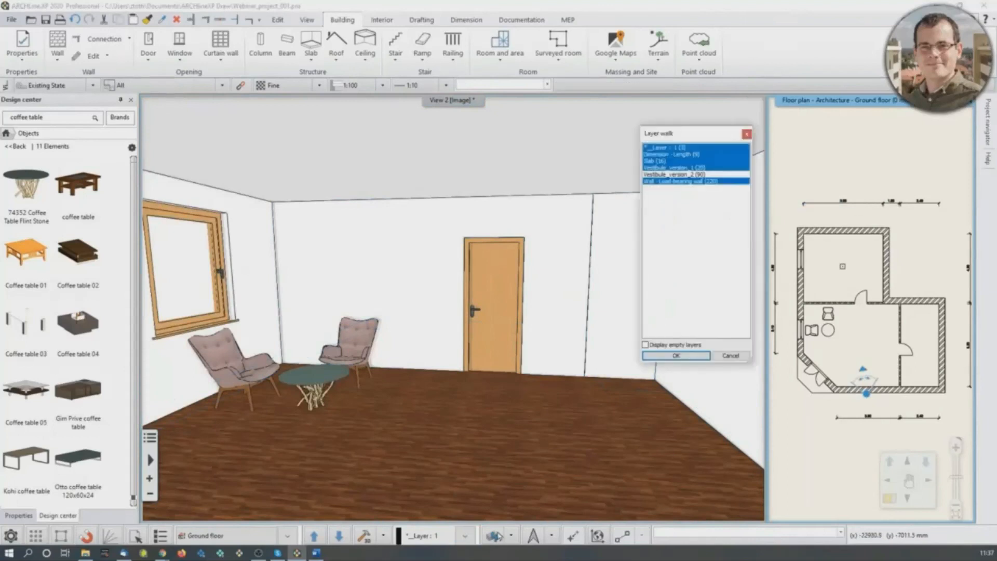
click(689, 175)
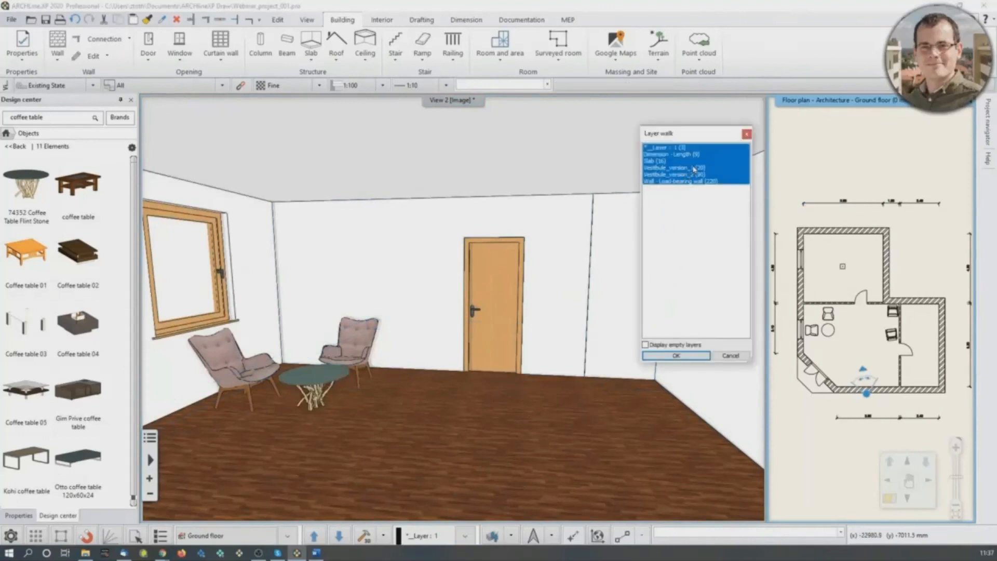
ctrl+click(694, 169)
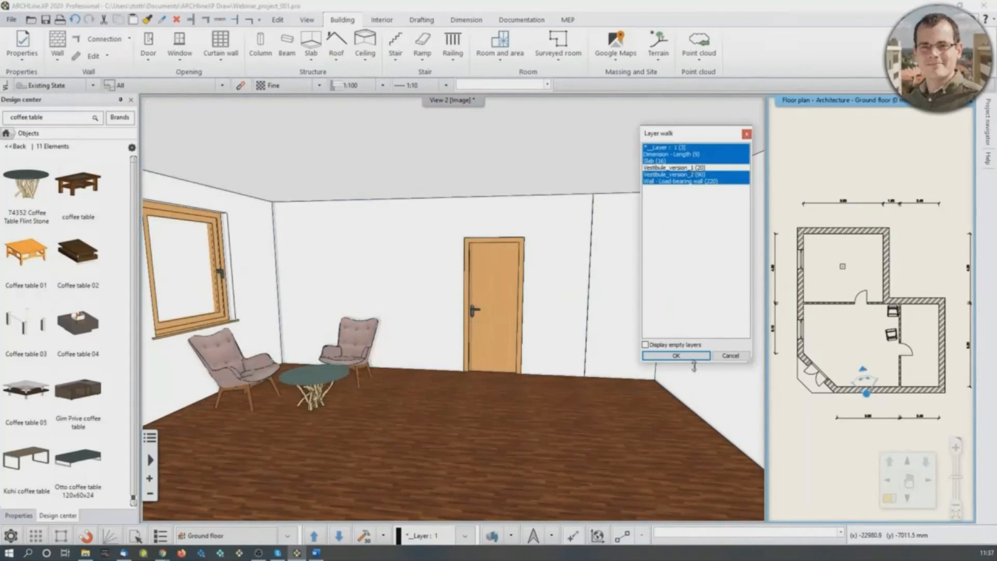
click(676, 356)
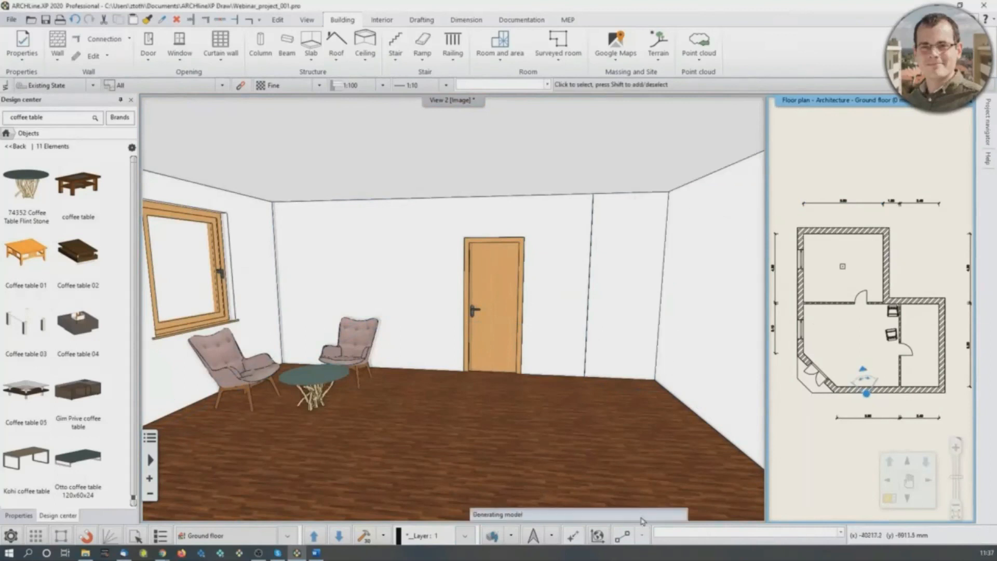
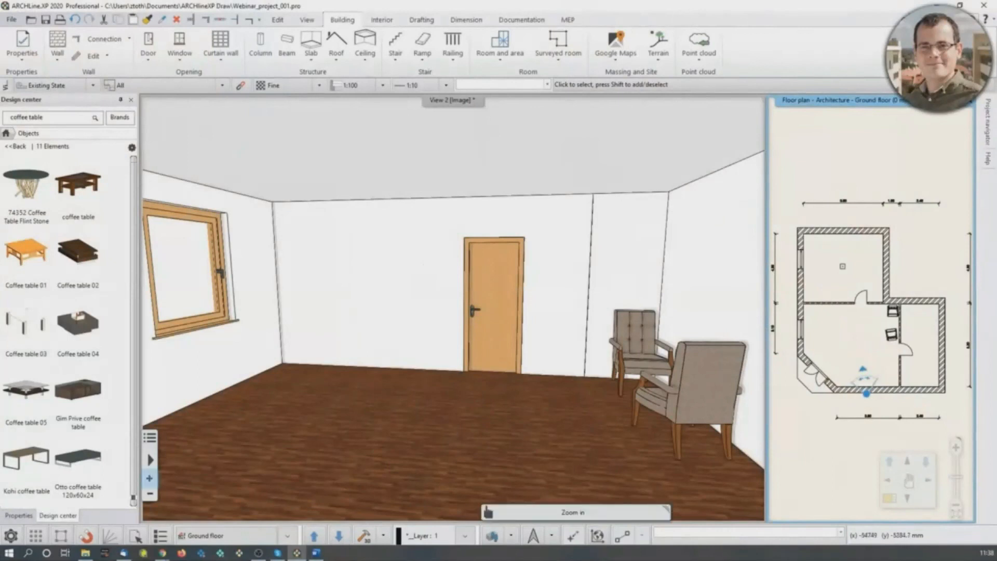
key(alt+Tab)
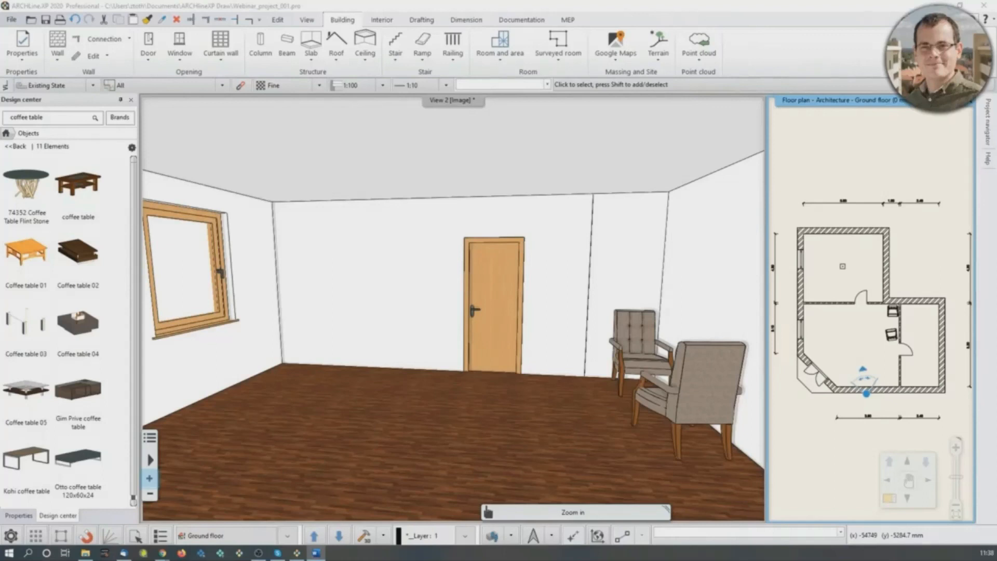
key(alt+Tab)
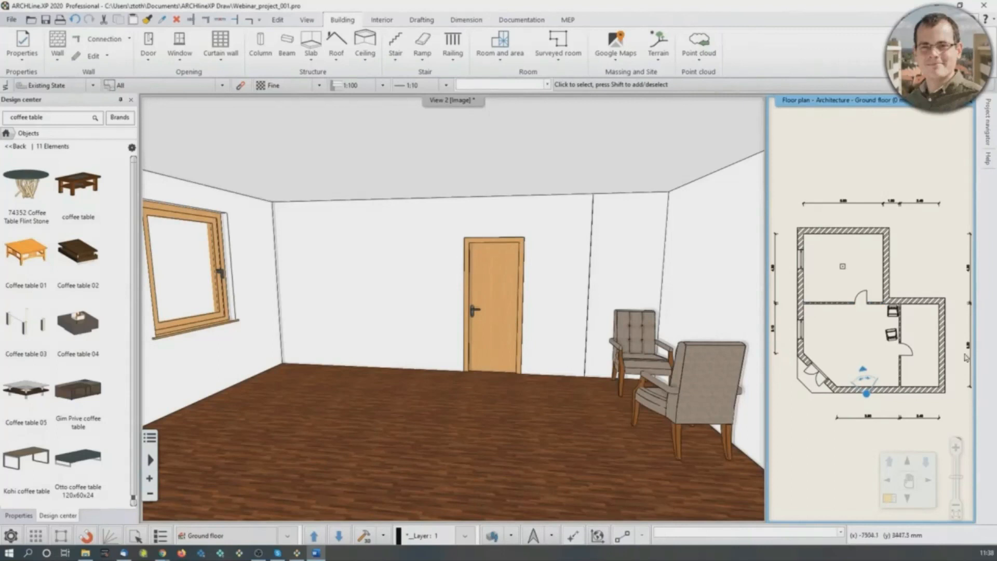
- Move the armchair standing nearer the right-hand room's door across the vestibule to the back corner on the window side
scroll(930, 364, up, 3)
click(816, 287)
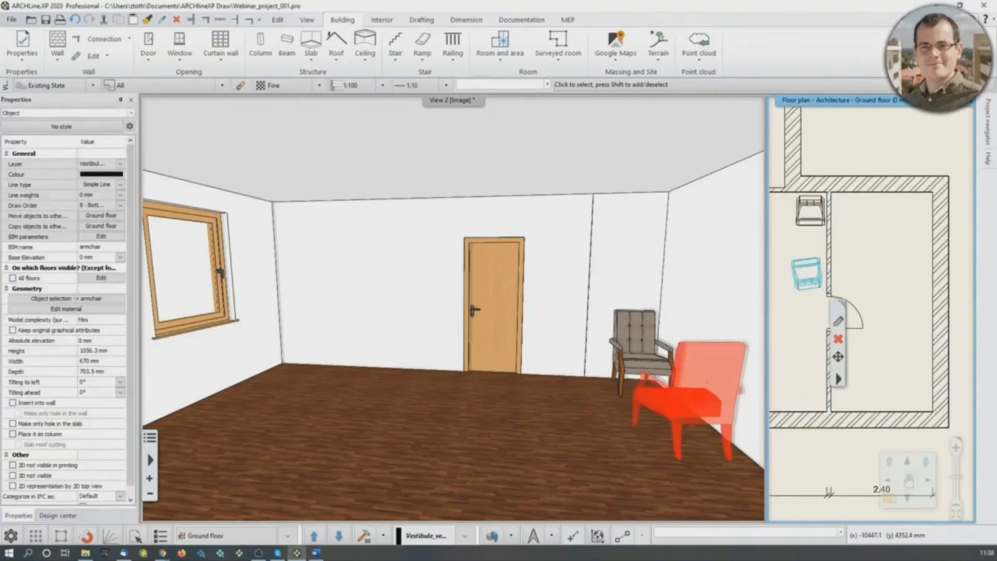
middle_drag(817, 287, 893, 294)
click(889, 285)
click(803, 289)
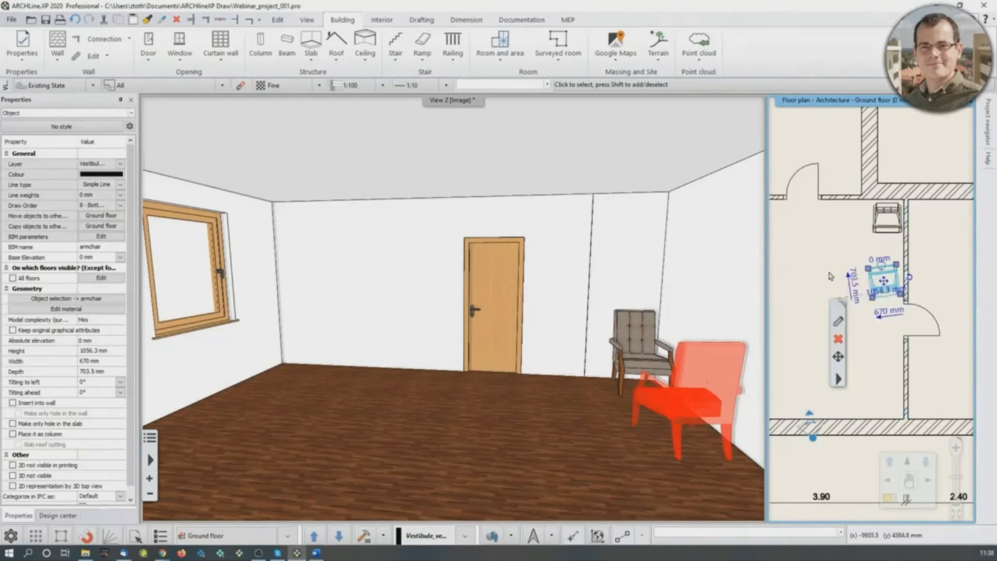
click(312, 404)
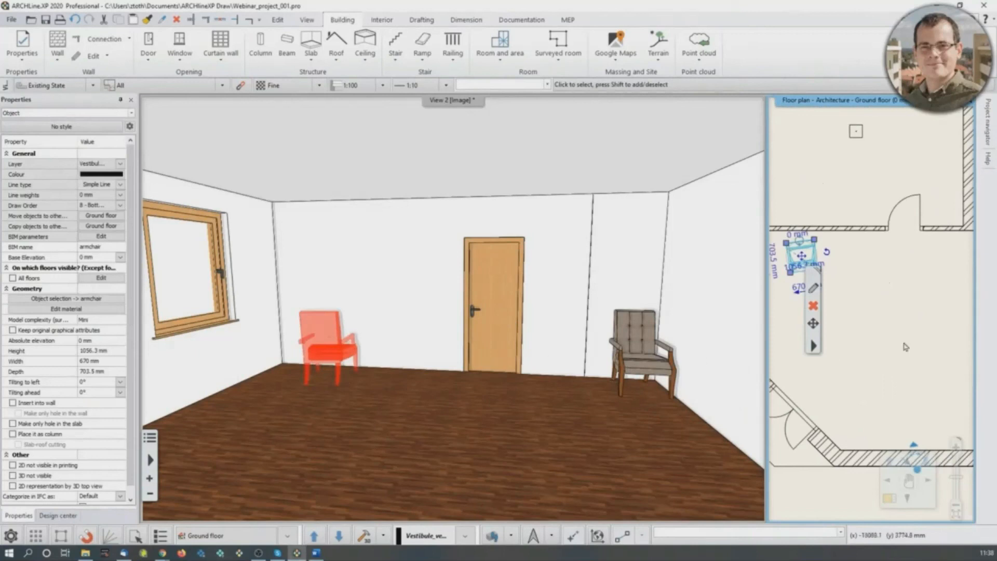
- Rotate the moved armchair so its back is parallel to the door wall and it faces into the room
click(396, 355)
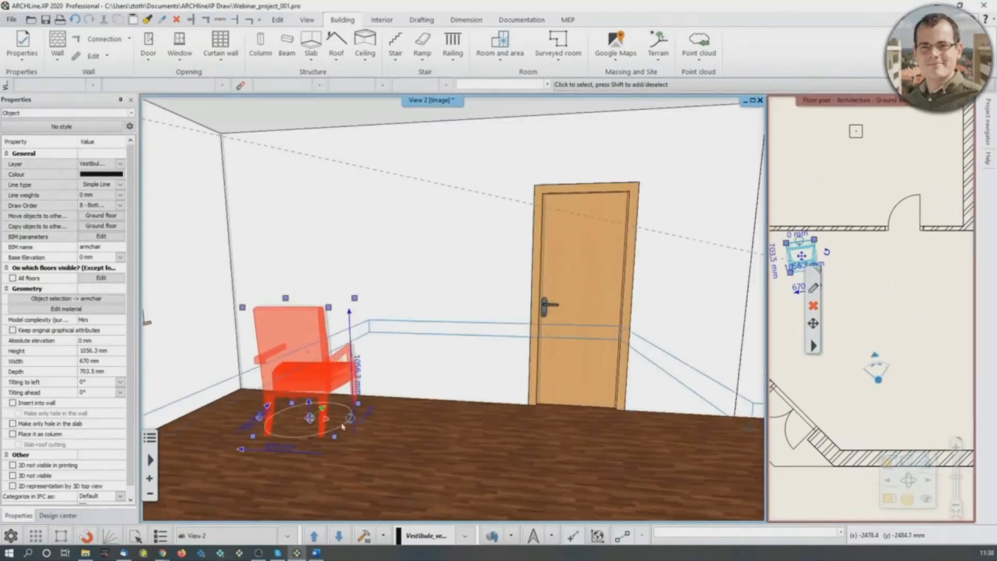
click(349, 418)
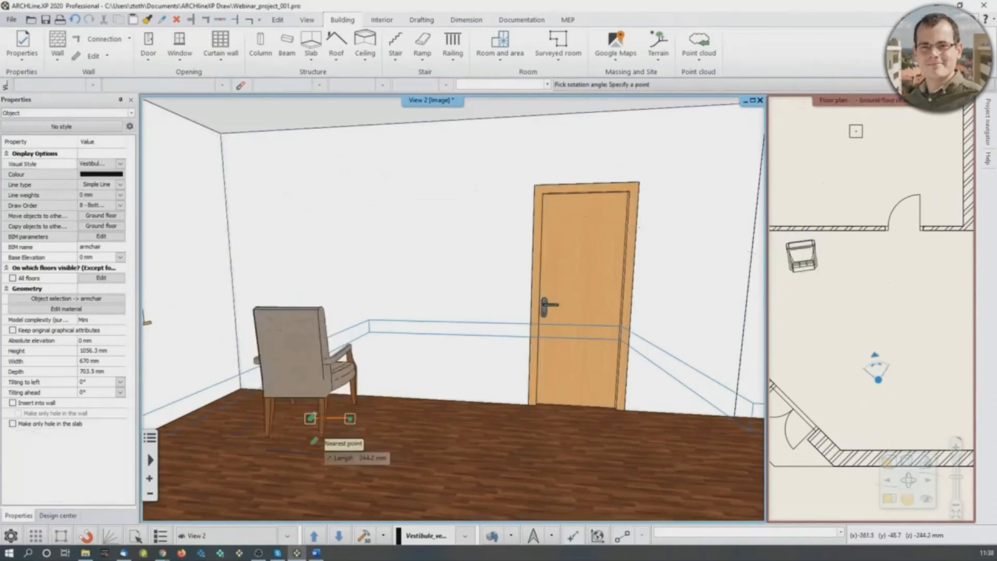
click(233, 412)
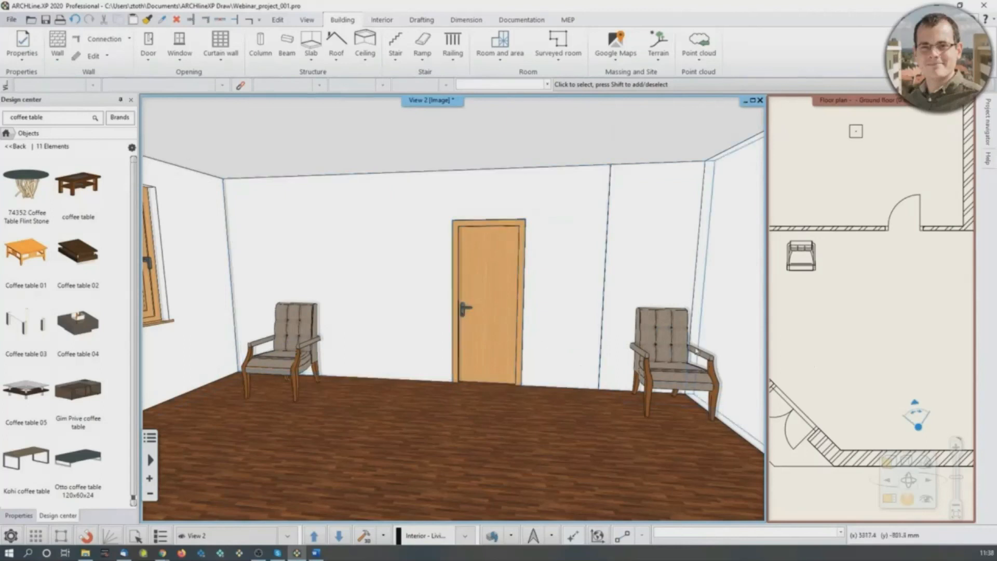
- In Layer walk, show Vestibule_version_1 and hide Vestibule_version_2 with all other layers kept on, and rebuild the quick 3D model
middle_drag(721, 347, 716, 347)
click(822, 329)
scroll(878, 316, down, 2)
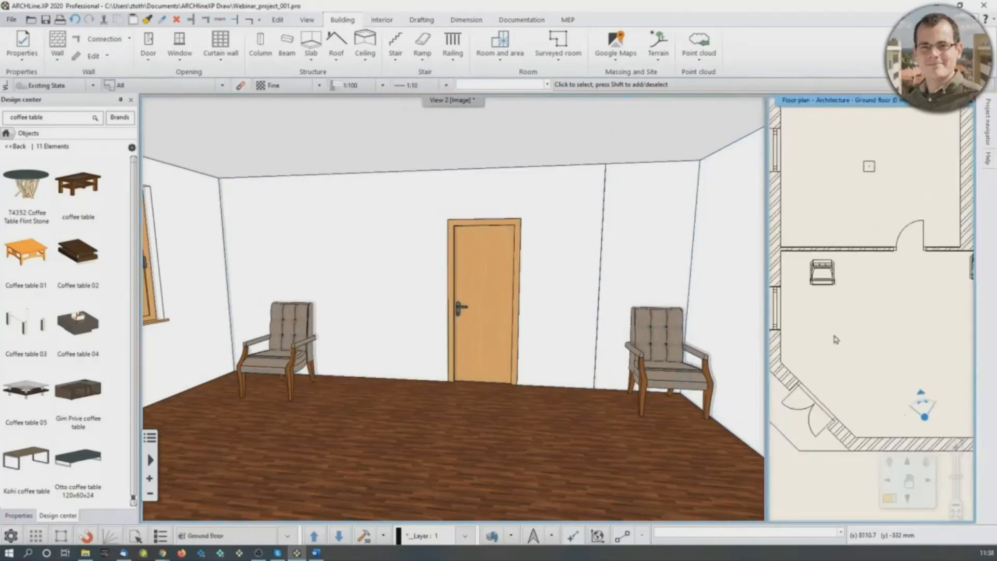
click(513, 538)
click(521, 477)
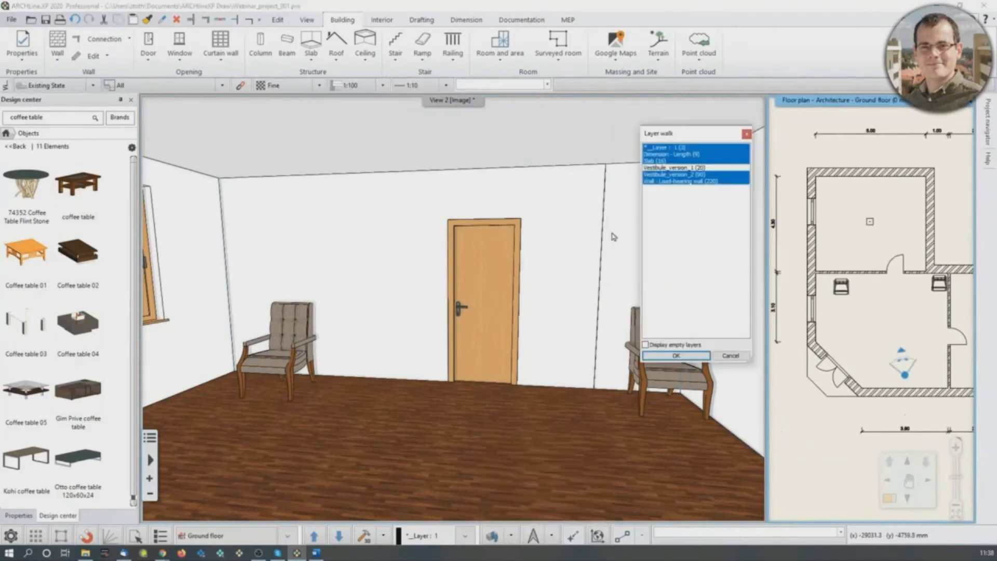
click(677, 171)
ctrl+click(681, 175)
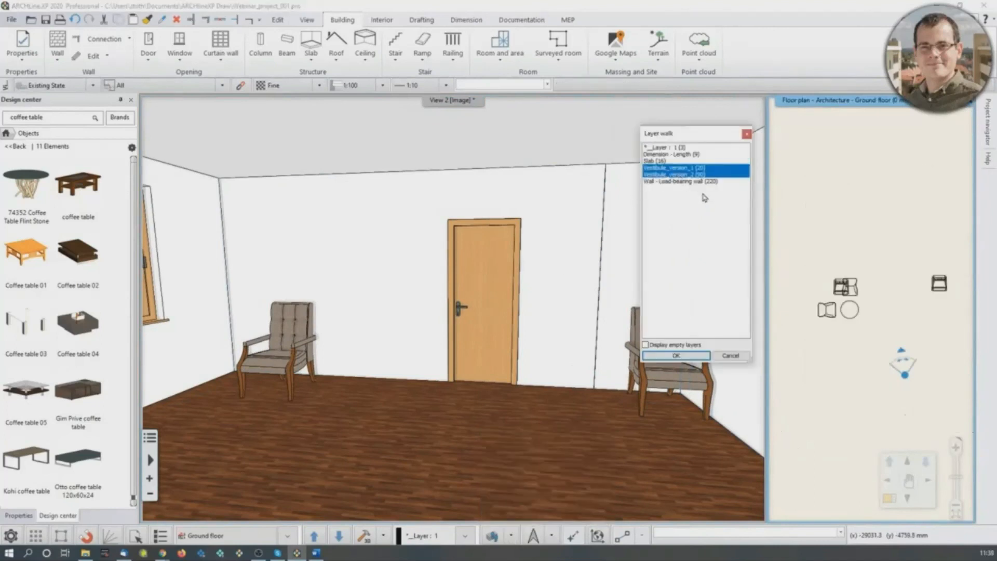
drag(684, 150, 689, 183)
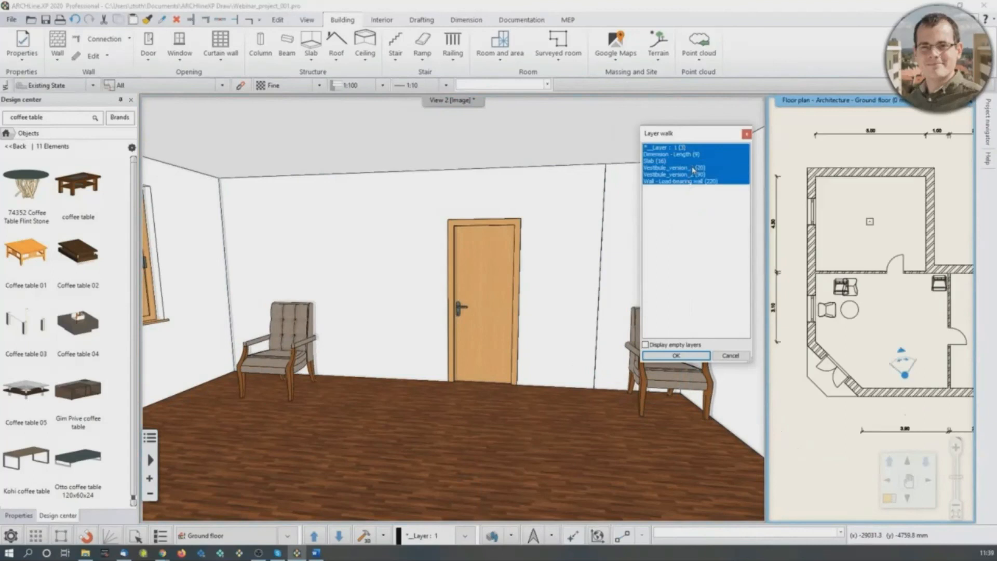
click(693, 171)
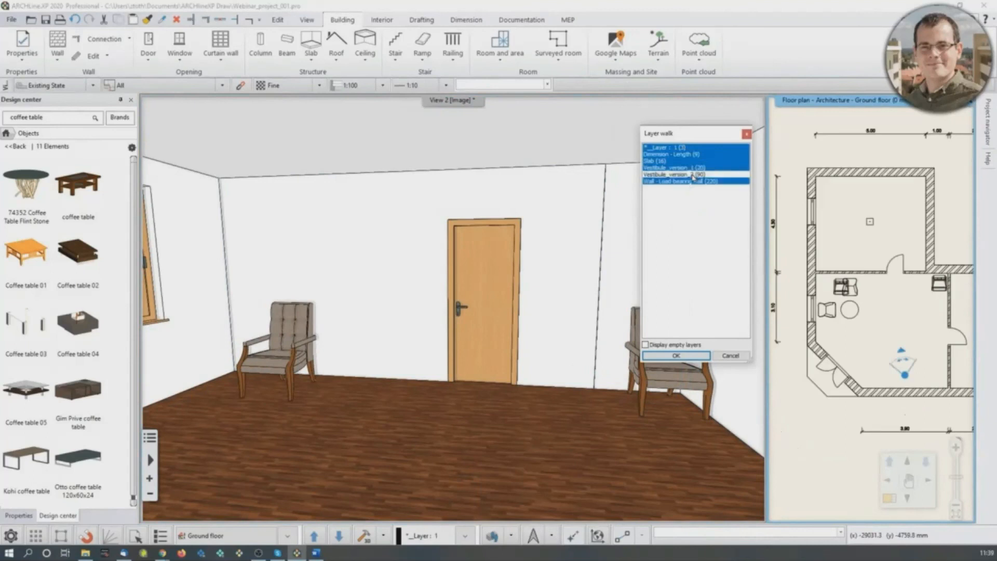
click(677, 355)
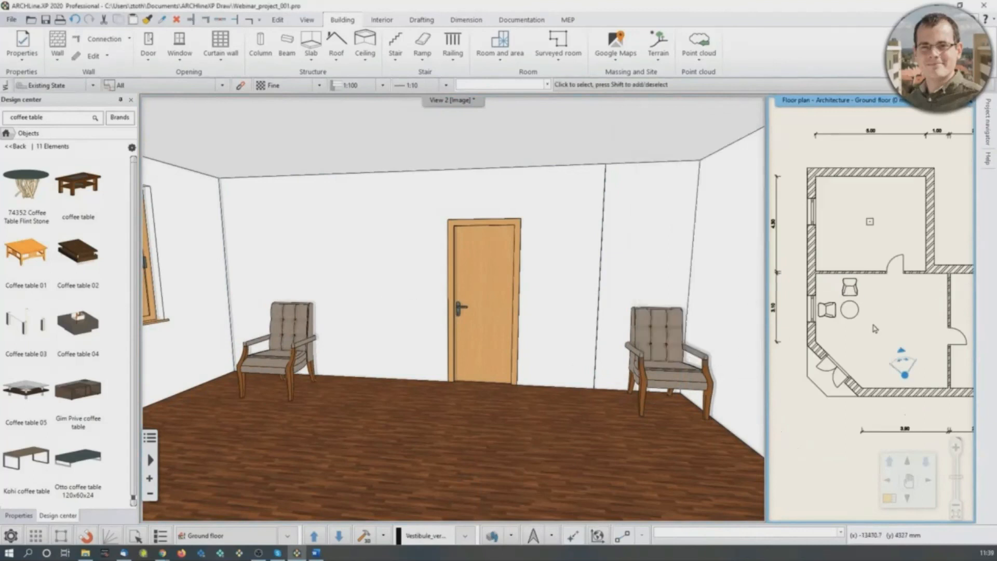
click(363, 537)
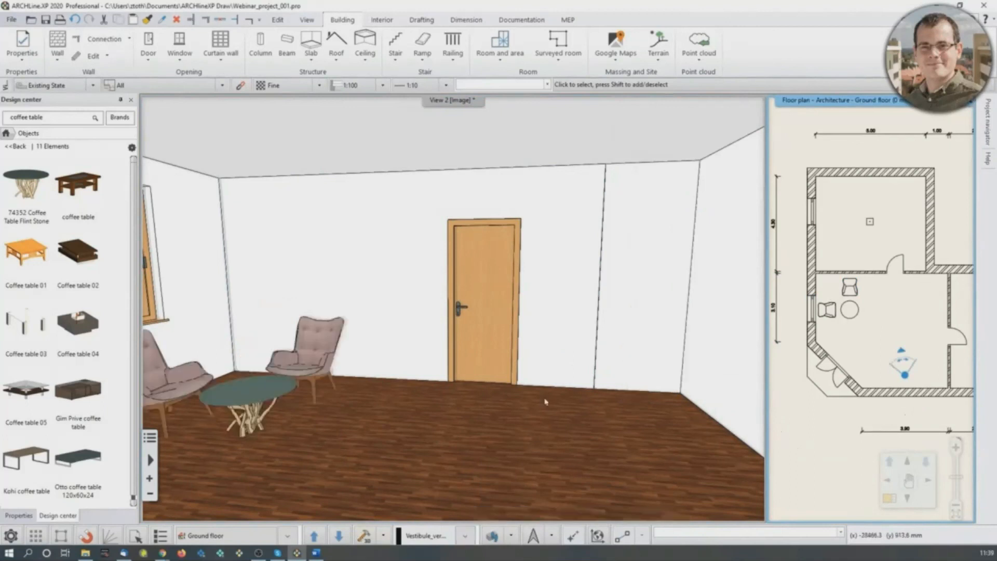
middle_drag(652, 363, 628, 372)
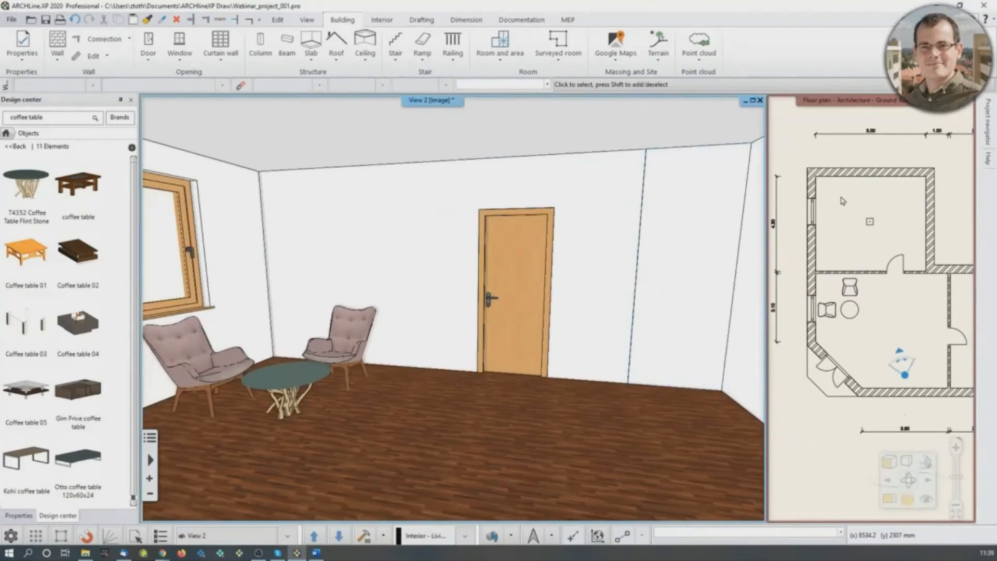
- Generate a quick 3D model of only the armchair standing against the back wall
scroll(831, 286, up, 5)
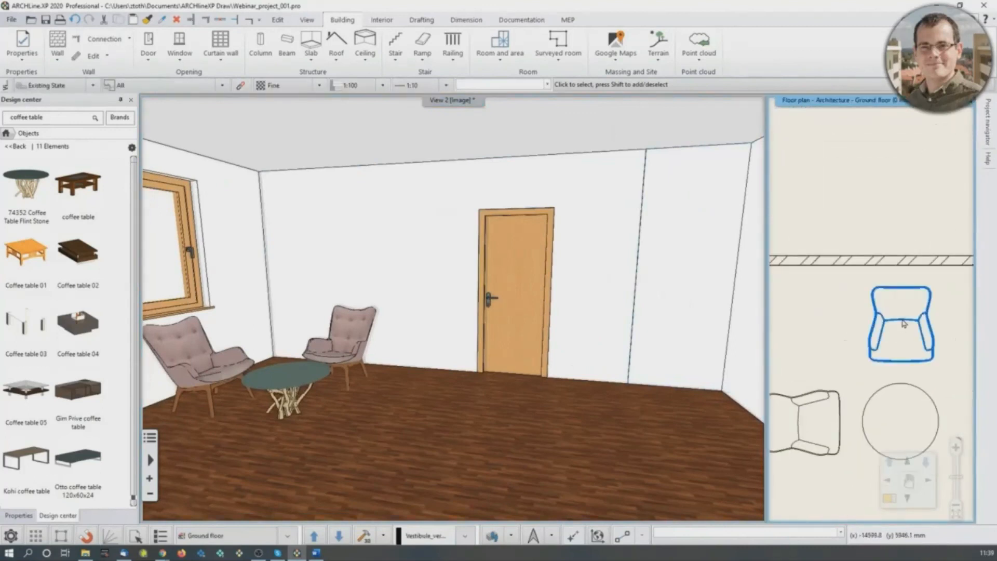
click(909, 355)
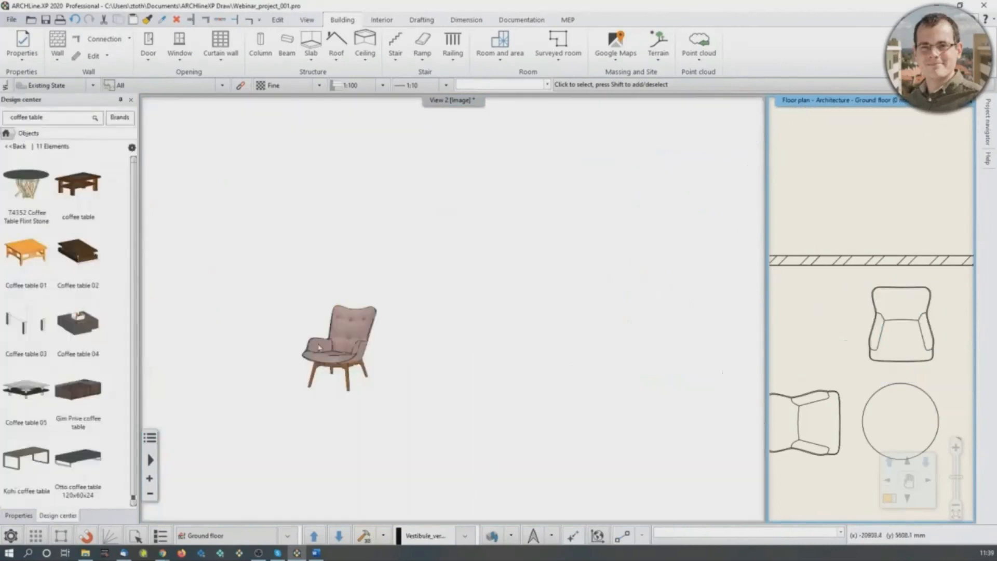
scroll(343, 340, up, 5)
middle_drag(292, 386, 415, 346)
scroll(426, 363, down, 4)
scroll(426, 362, down, 2)
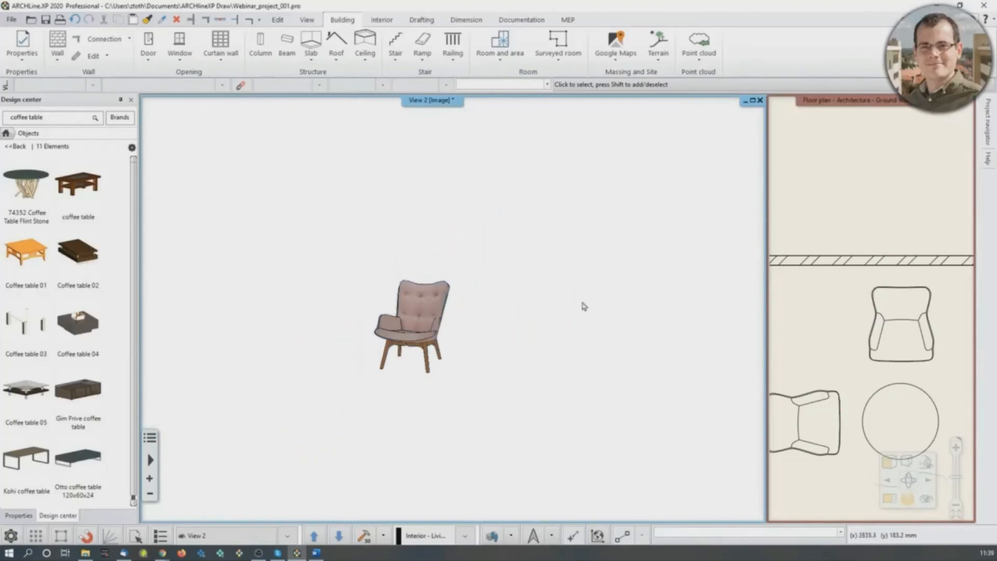
- Rebuild the quick 3D model of the whole building and show it in axonometric view
click(366, 539)
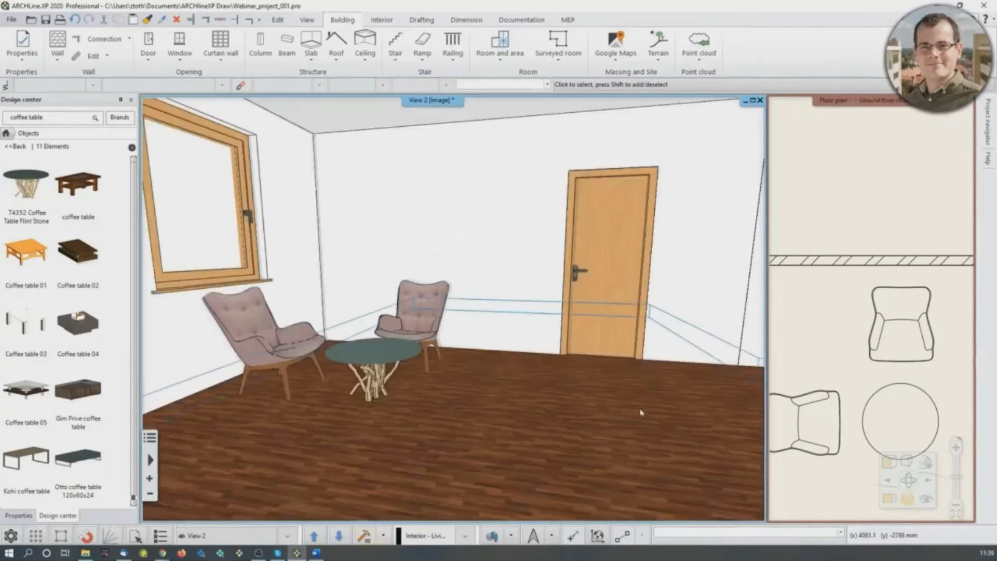
scroll(531, 411, down, 7)
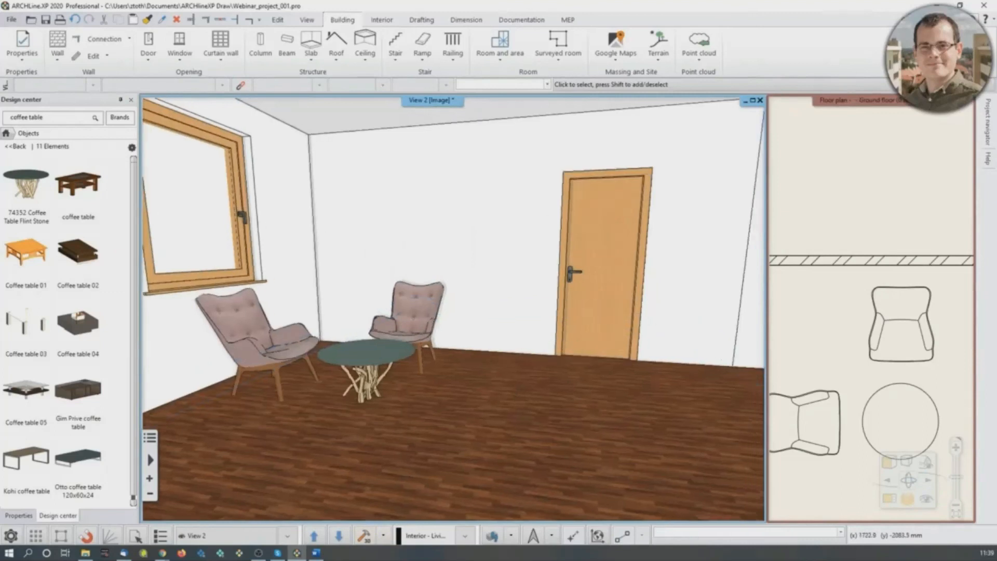
scroll(602, 313, down, 3)
middle_drag(550, 291, 270, 377)
scroll(436, 359, down, 5)
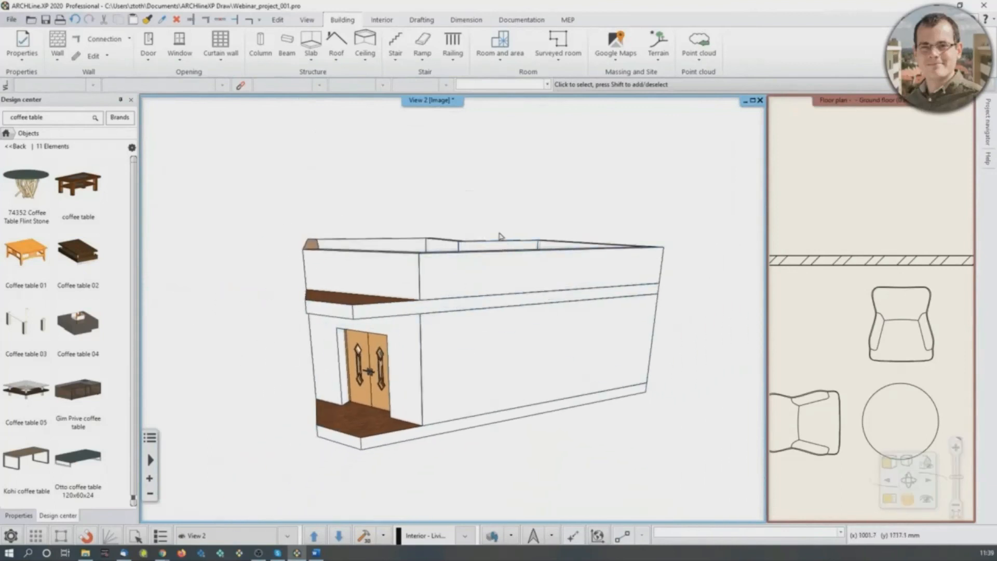
click(925, 463)
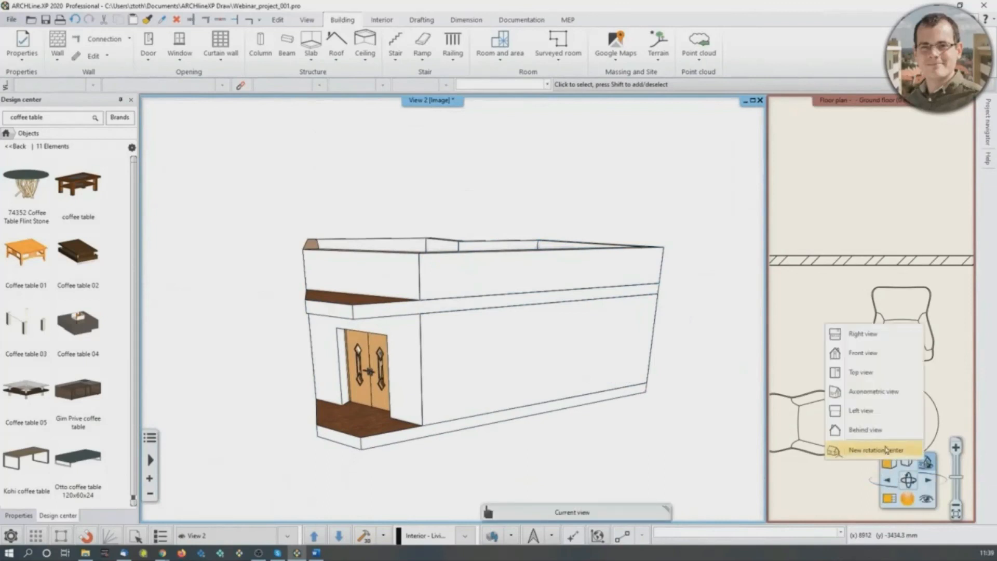
click(870, 393)
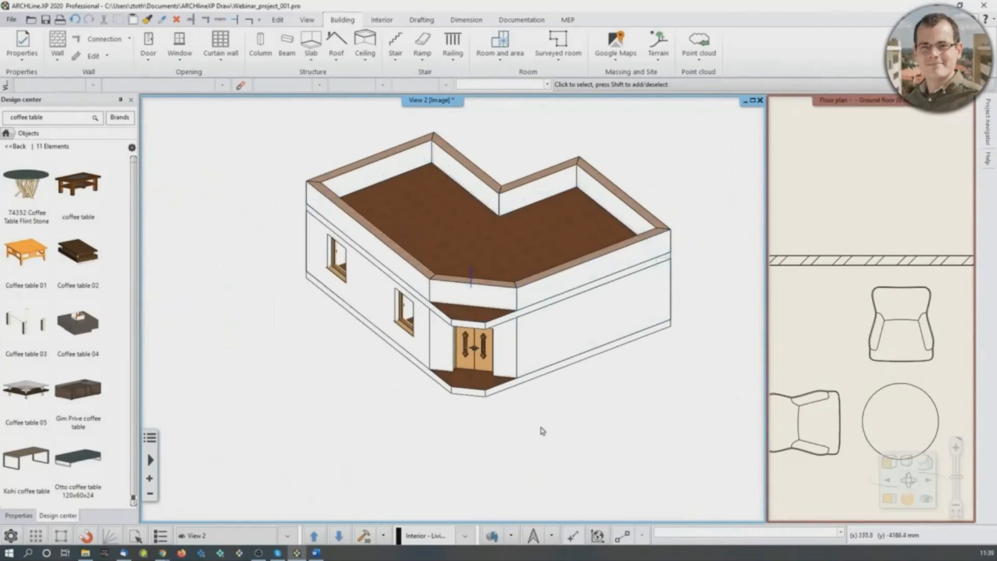
- Create a cut-away 3D view with a rectangle of about 7154 by 16560 mm over the window side of the floor plan
click(809, 333)
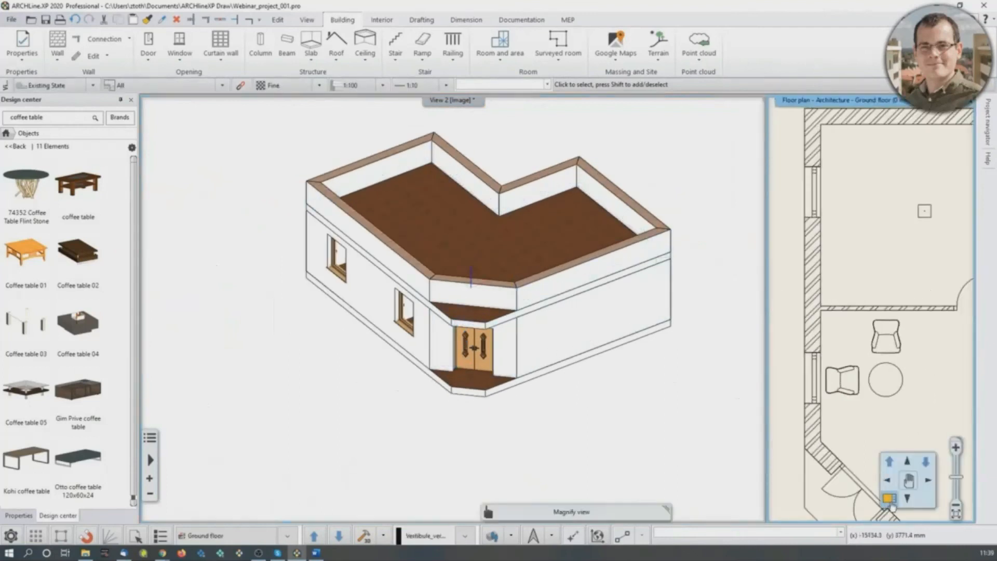
click(889, 498)
click(383, 538)
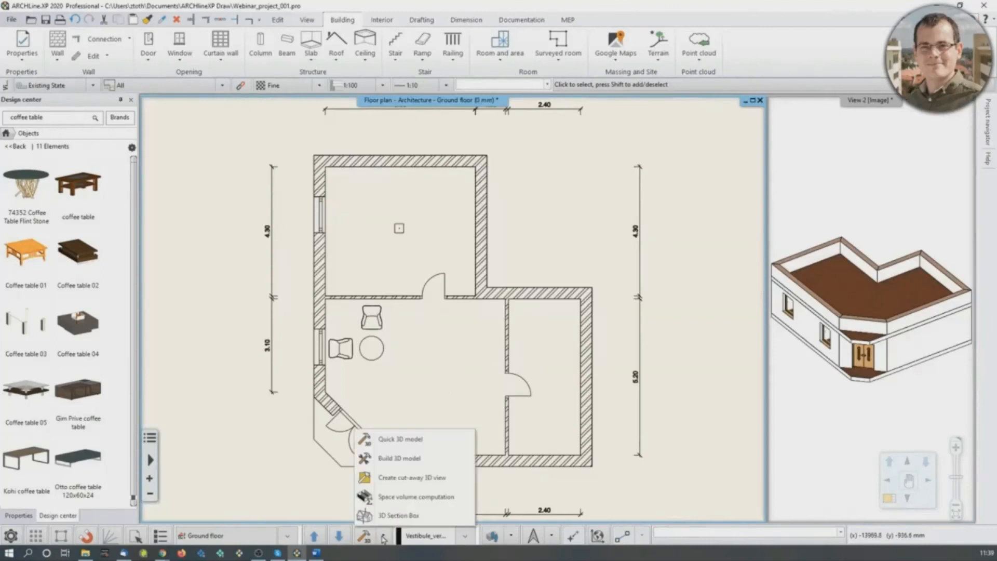
click(394, 470)
scroll(454, 311, down, 3)
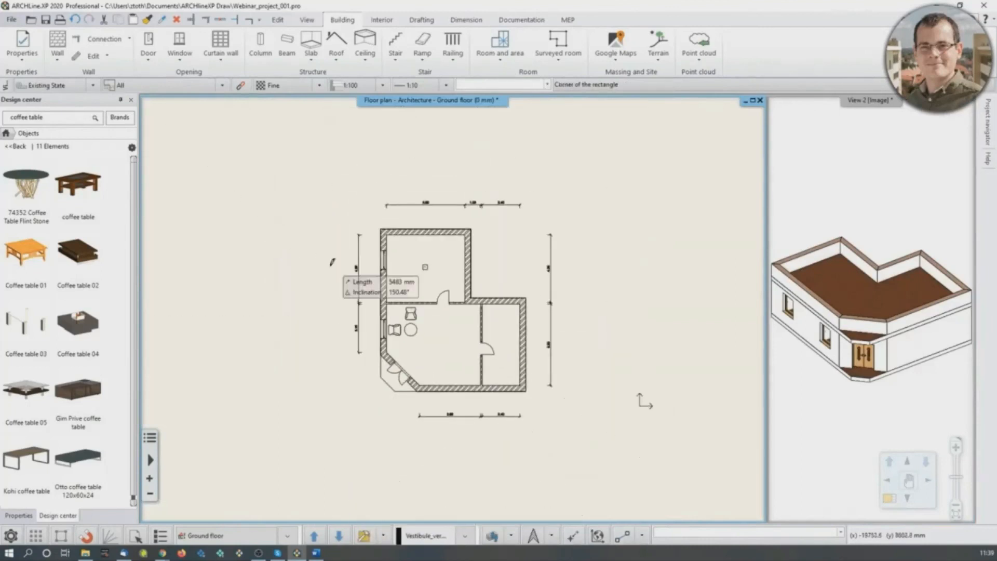
click(328, 177)
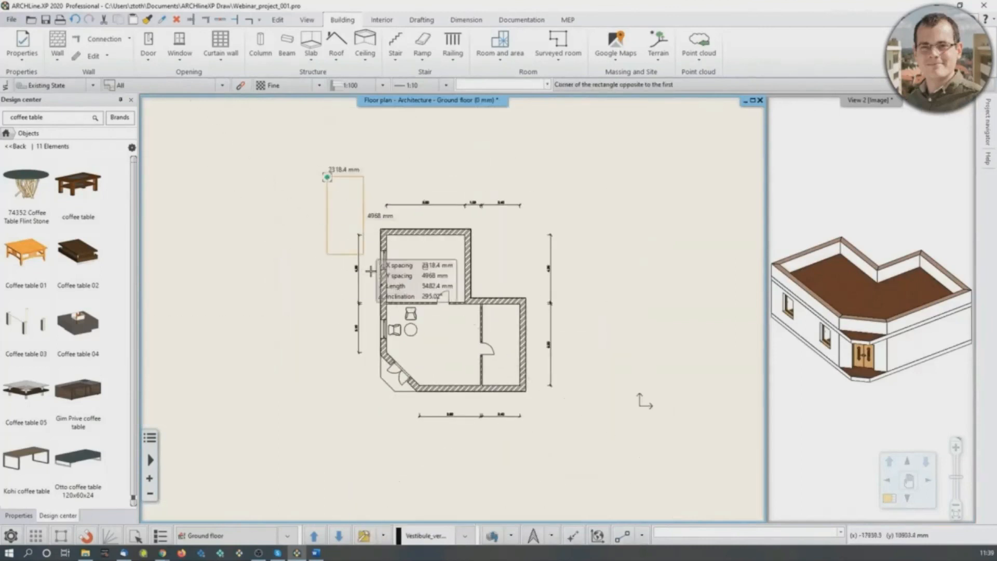
click(440, 436)
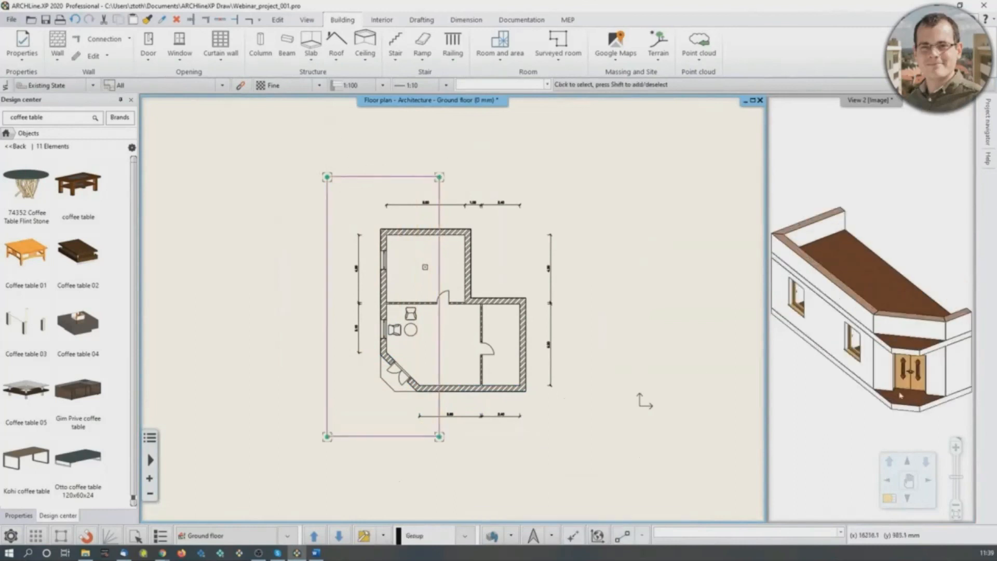
click(878, 385)
scroll(878, 385, down, 3)
middle_drag(897, 345, 790, 324)
middle_drag(930, 344, 837, 336)
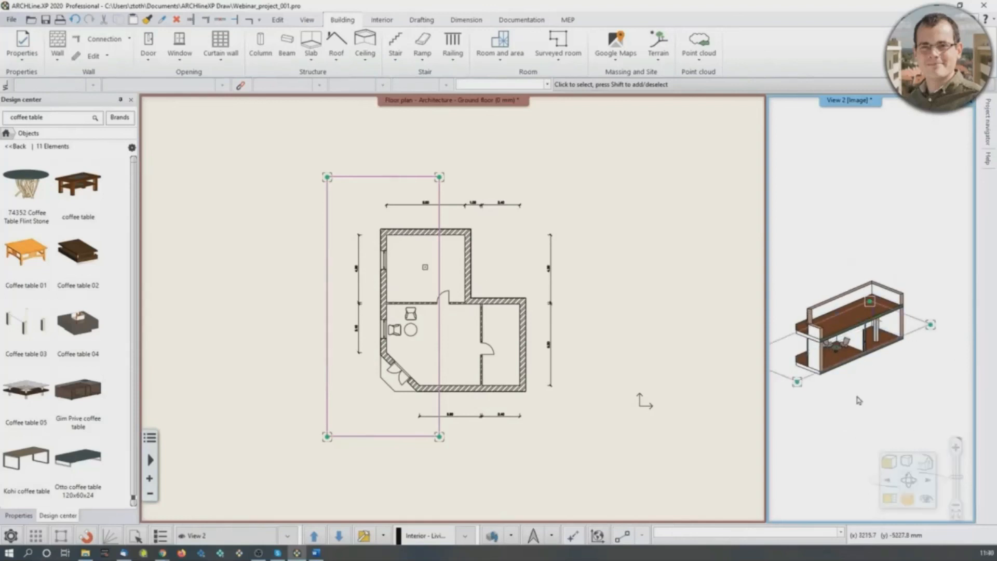
scroll(858, 391, up, 2)
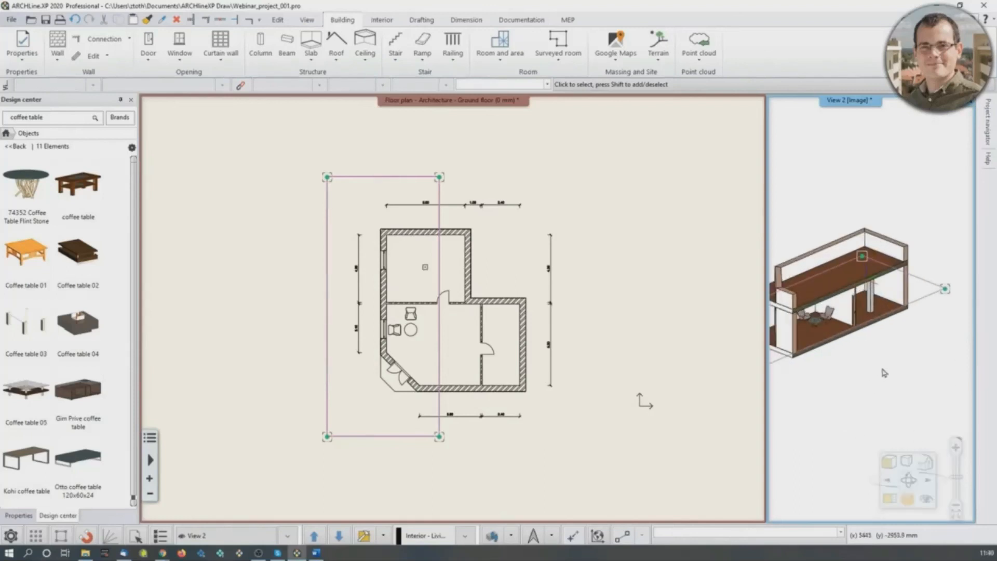
- Replace the cut-away display with a Quick 3D model of the complete building
click(583, 470)
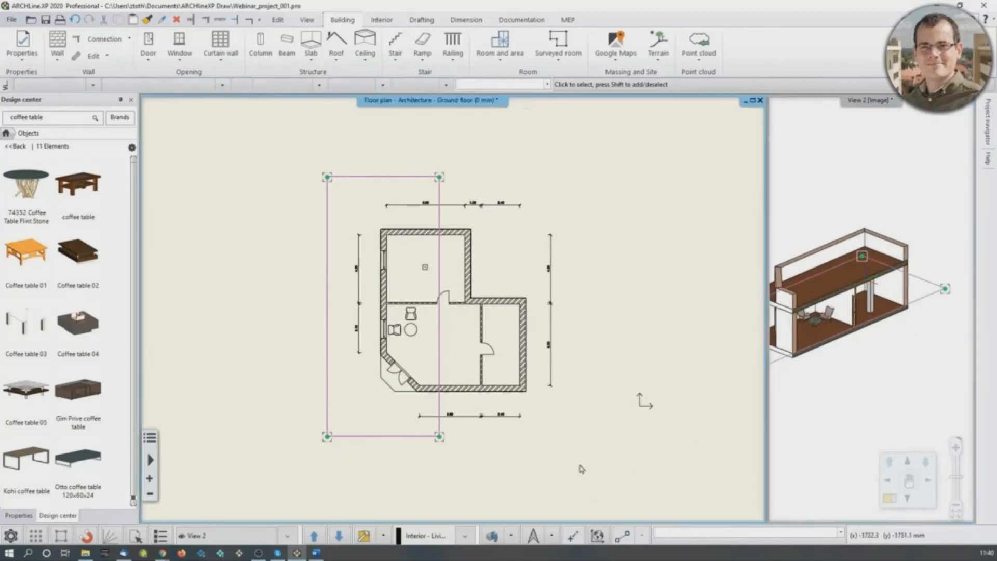
click(383, 535)
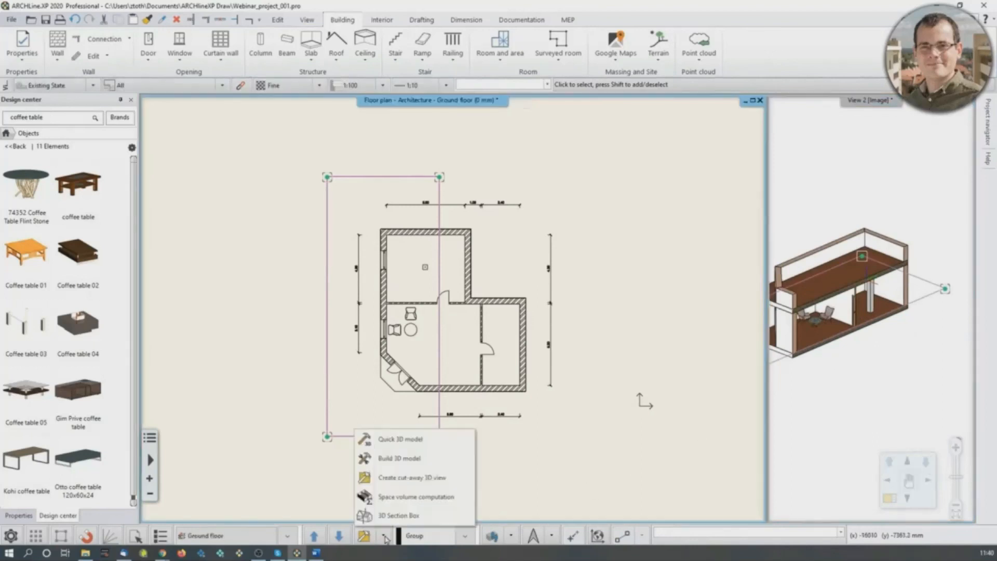
click(401, 444)
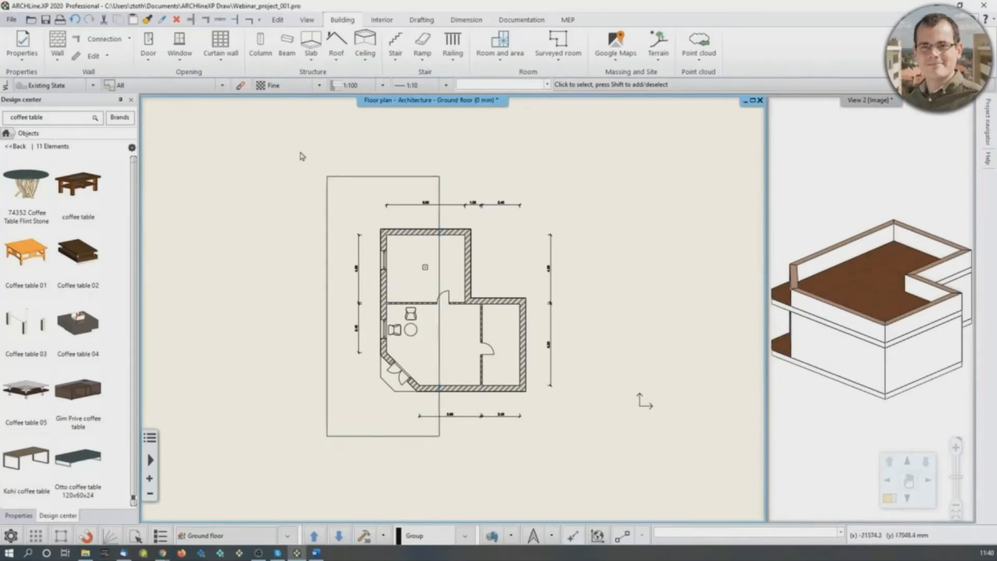
- Show the cut-away 3D view again using the existing cut-away rectangle on the floor plan
click(403, 178)
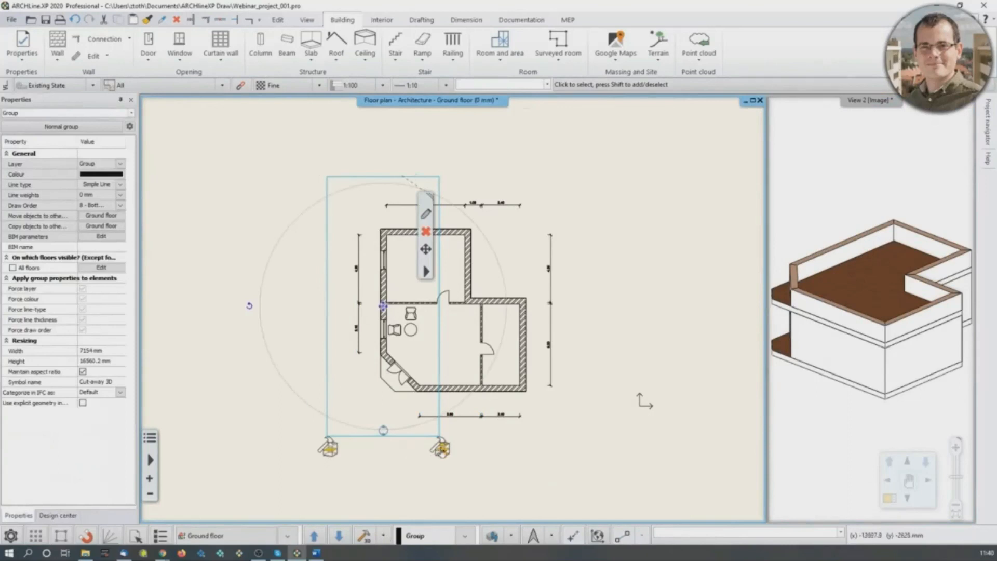
click(442, 451)
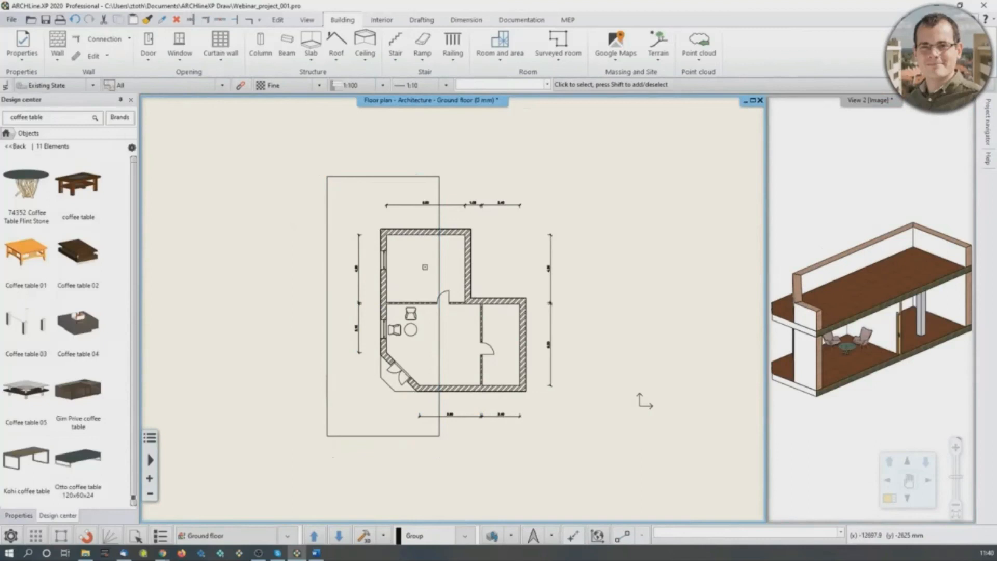
mouse_move(877, 328)
mouse_down()
mouse_move(848, 303)
mouse_move(894, 322)
mouse_up()
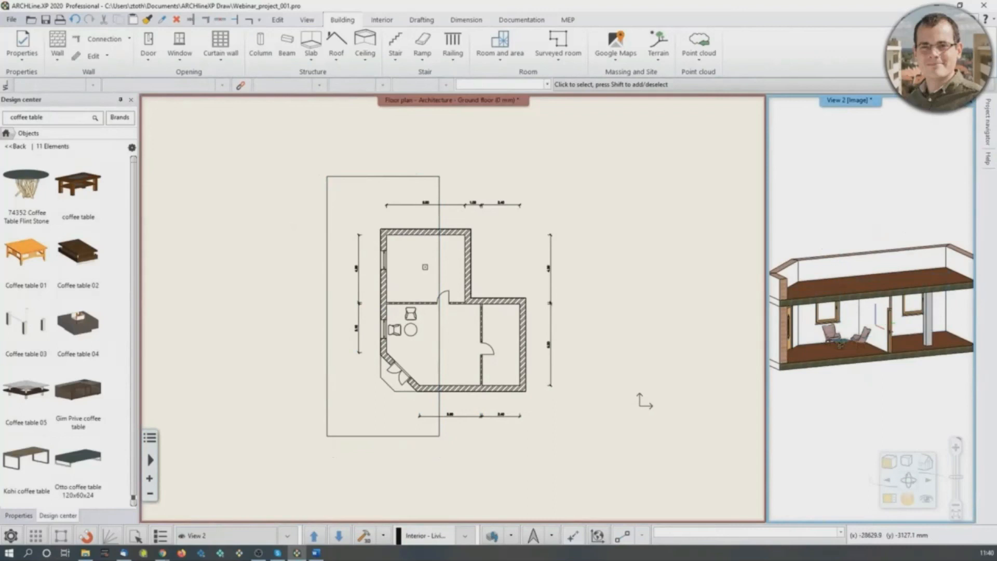
- Build the 3D model of only the current floor with all element types included and High resolution
click(446, 367)
click(384, 536)
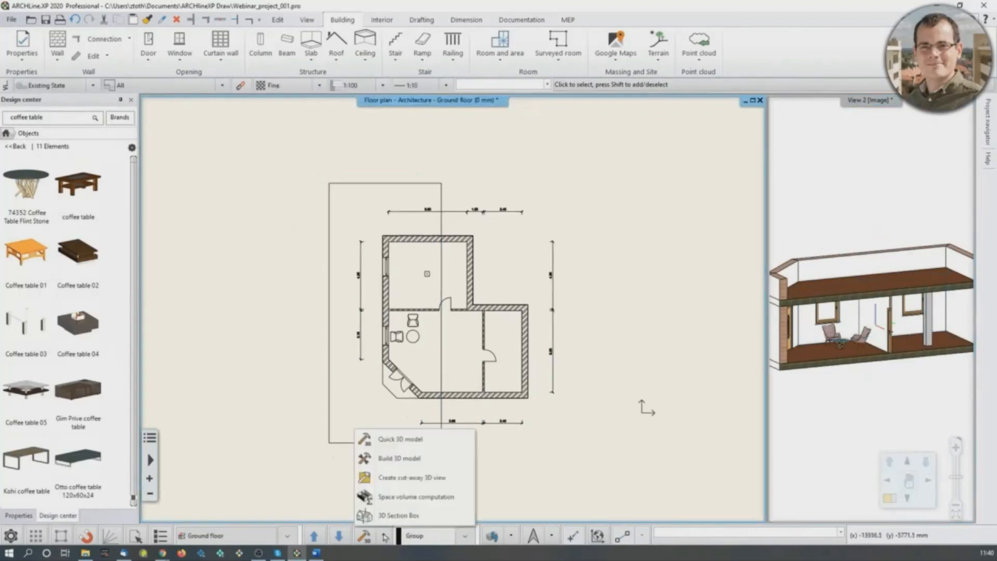
click(389, 459)
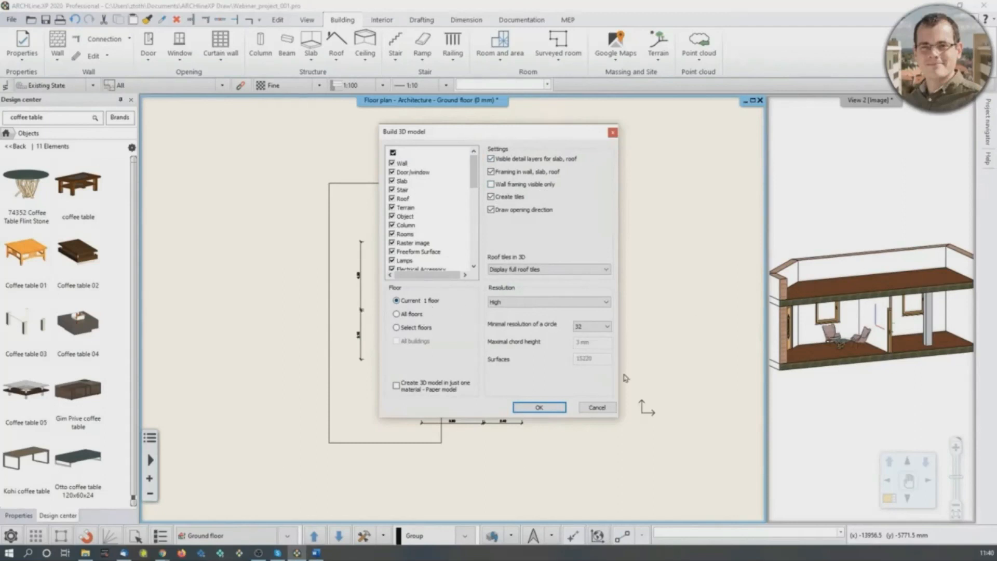
click(539, 408)
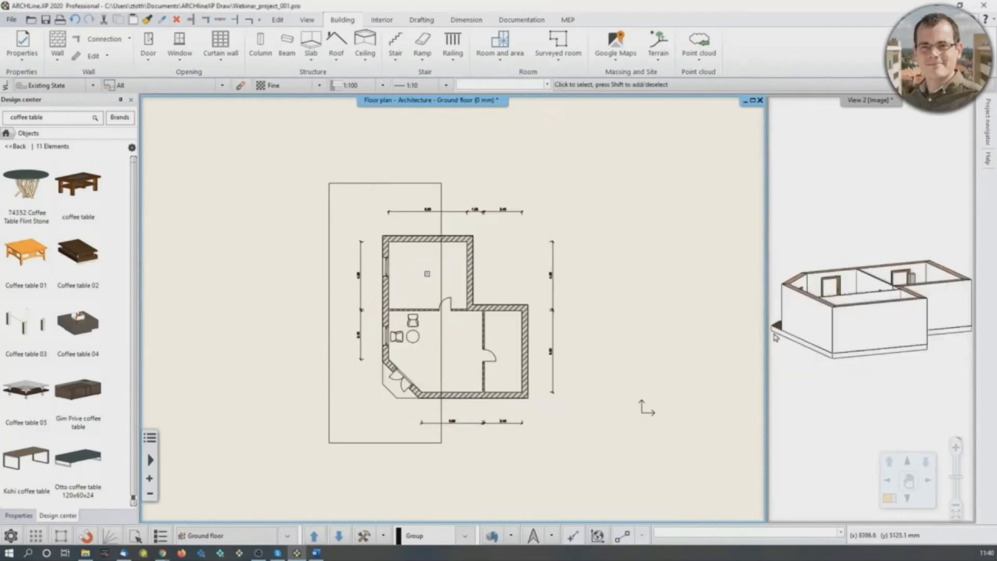
middle_drag(897, 316, 909, 347)
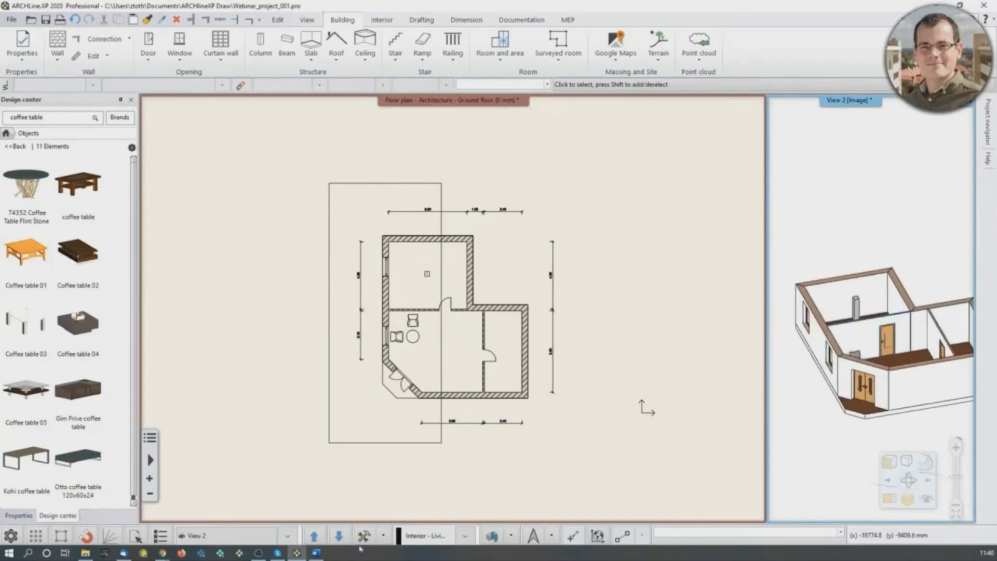
click(384, 536)
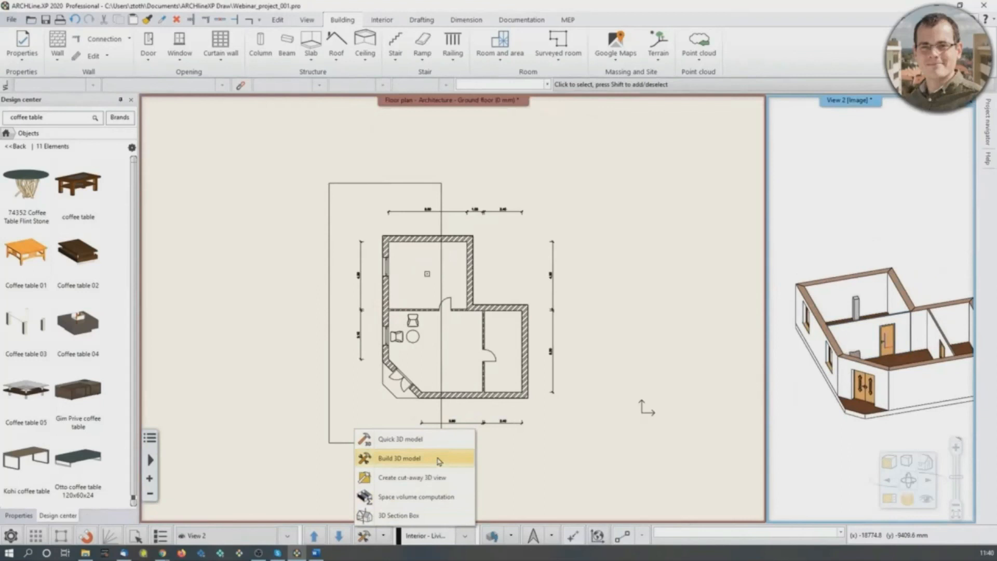
key(alt+Tab)
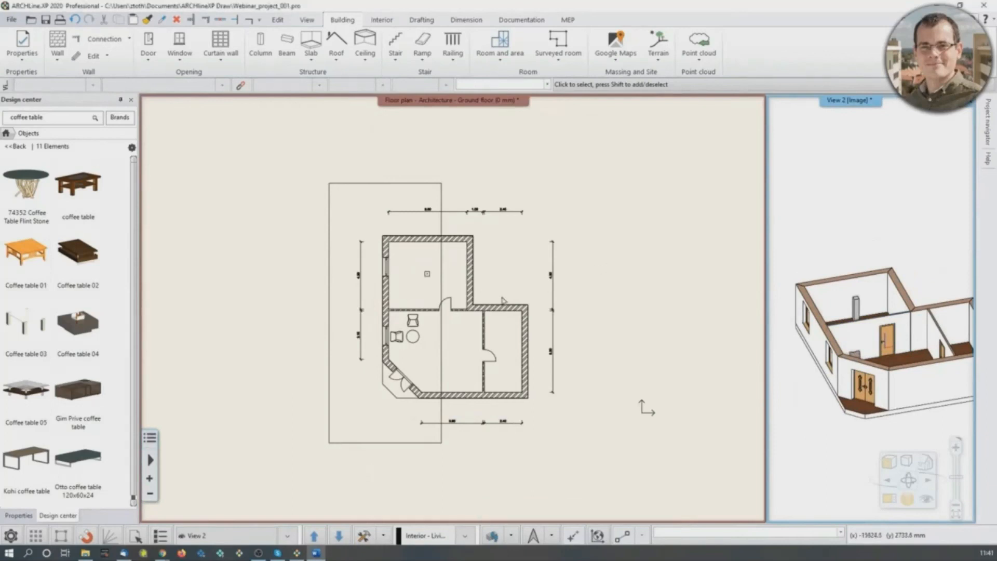
middle_drag(868, 294, 850, 285)
scroll(850, 284, down, 1)
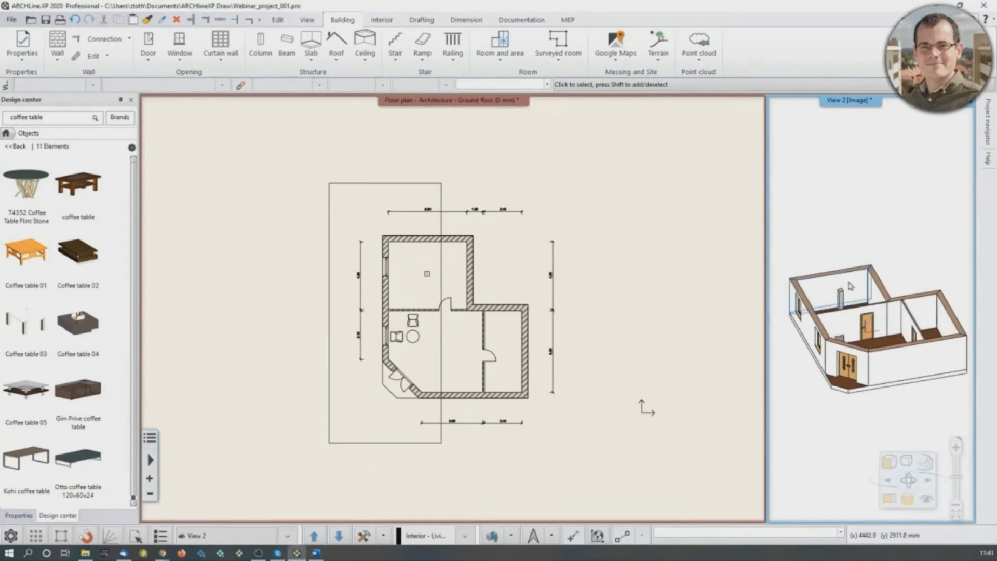
- Apply the Consistent colour and Realistic visual styles to the 3D view and examine the windows and entrance up close
click(889, 463)
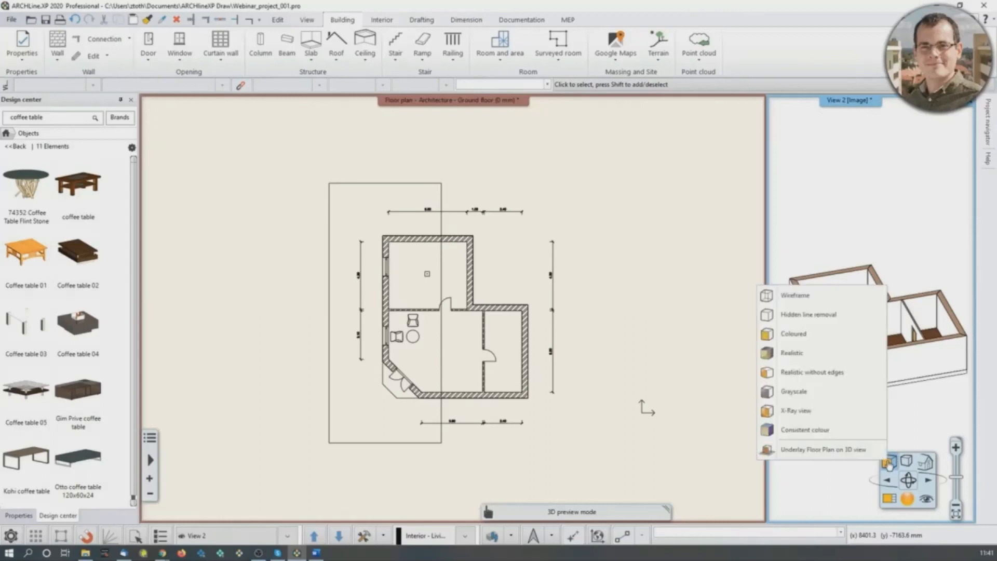
click(820, 431)
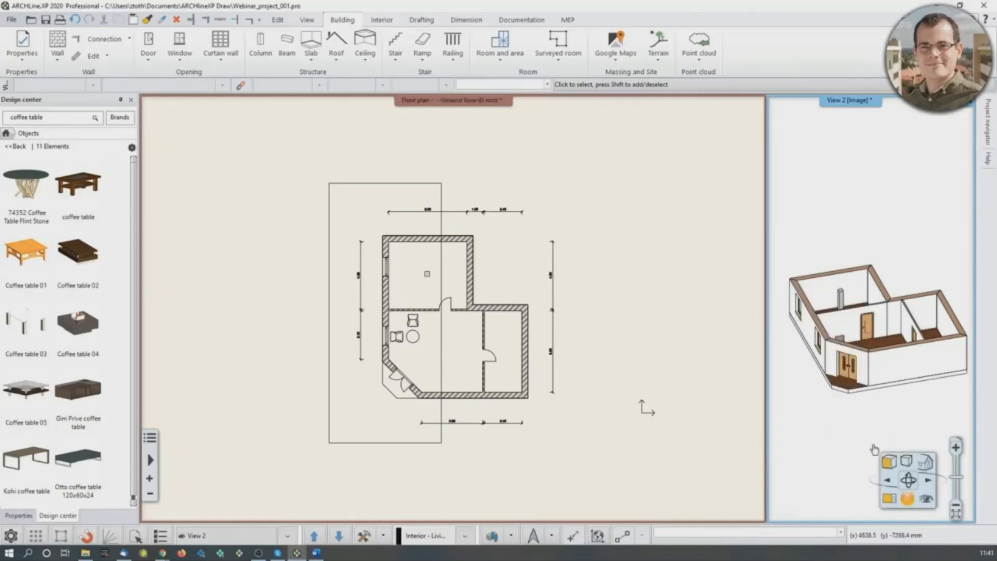
click(889, 462)
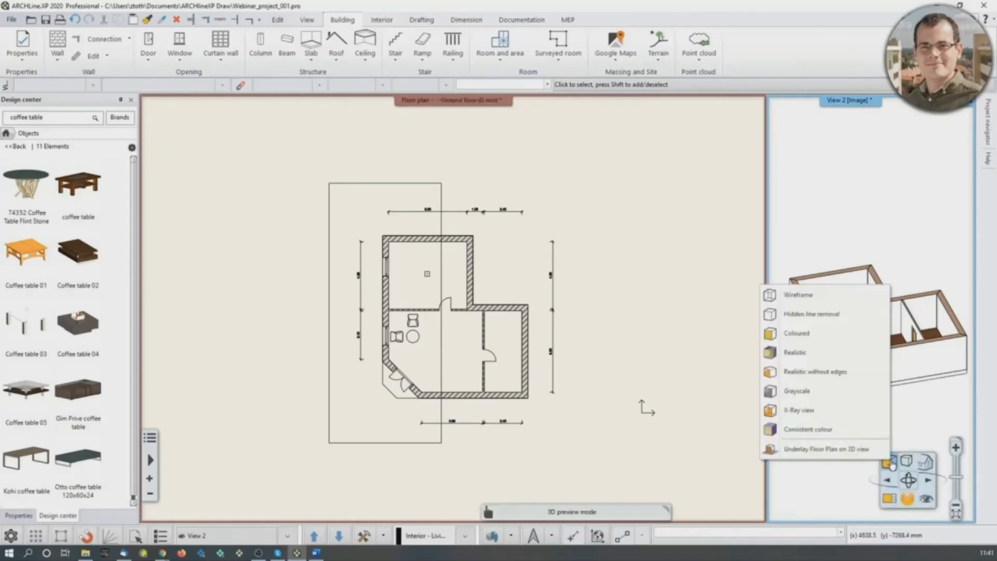
click(811, 355)
scroll(838, 359, up, 3)
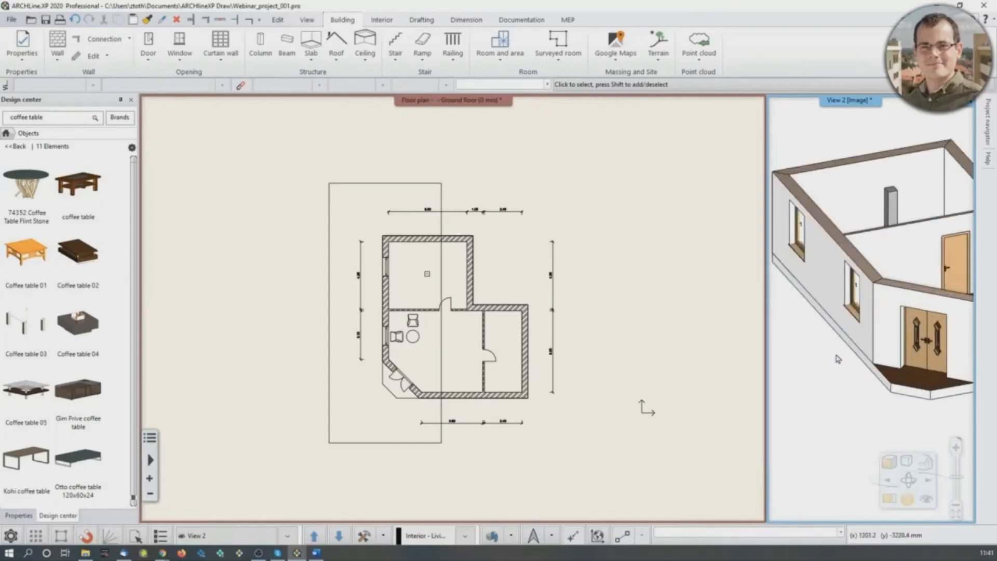
scroll(838, 359, down, 3)
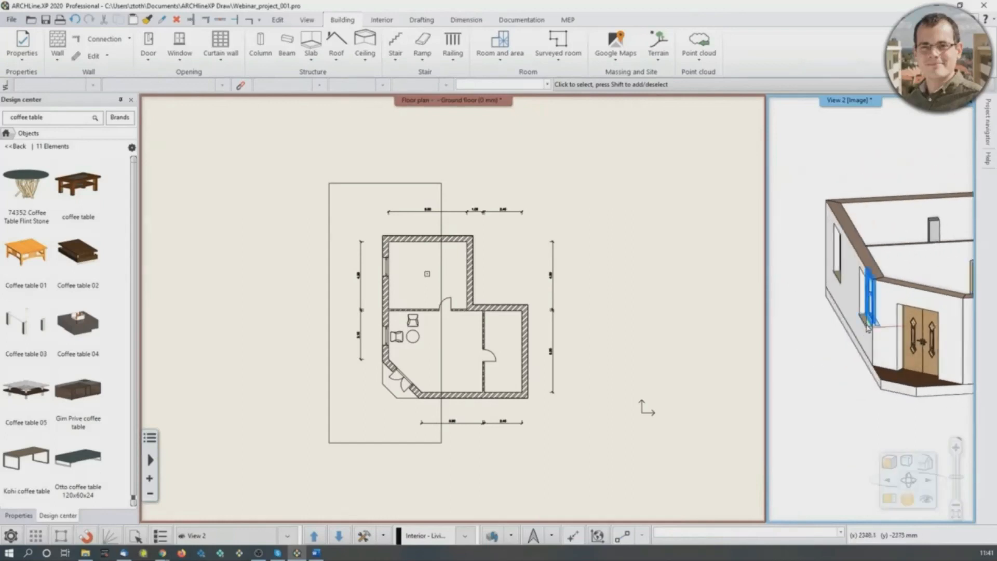
scroll(870, 327, up, 5)
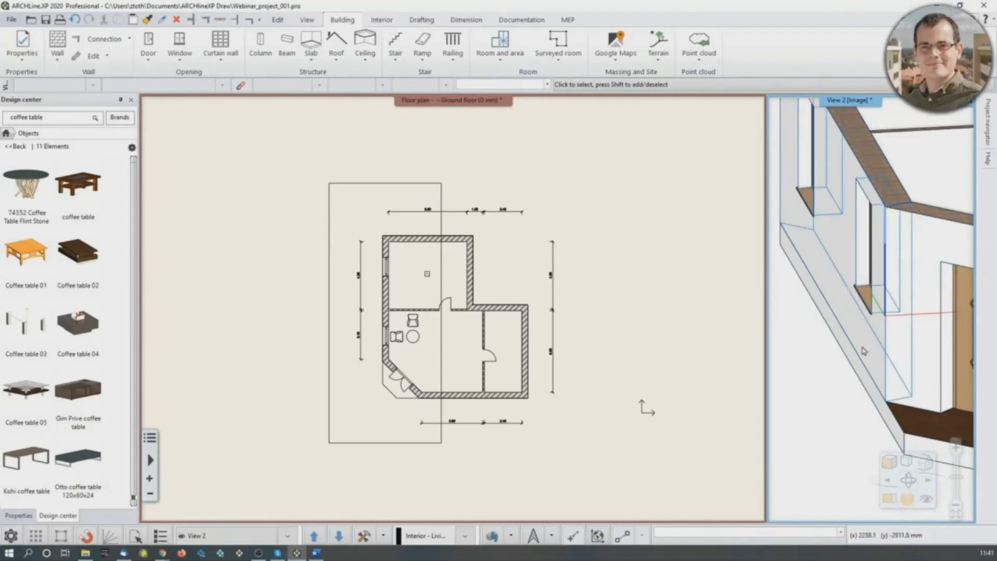
scroll(864, 351, down, 3)
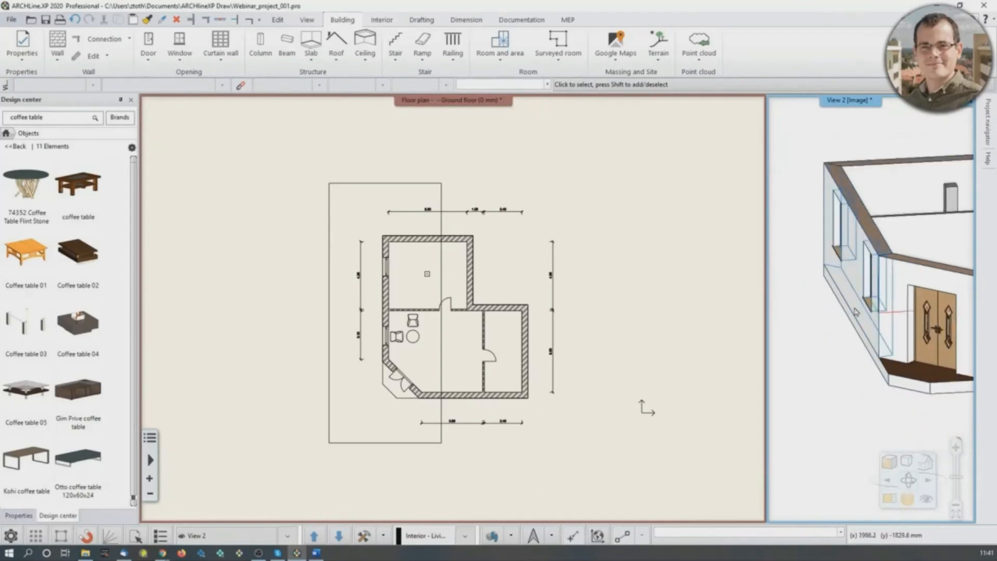
- Set the visual style of the whole-floor 3D view back to Consistent colour
scroll(877, 304, down, 2)
scroll(879, 301, down, 3)
middle_drag(824, 336, 838, 352)
scroll(838, 352, down, 2)
click(892, 466)
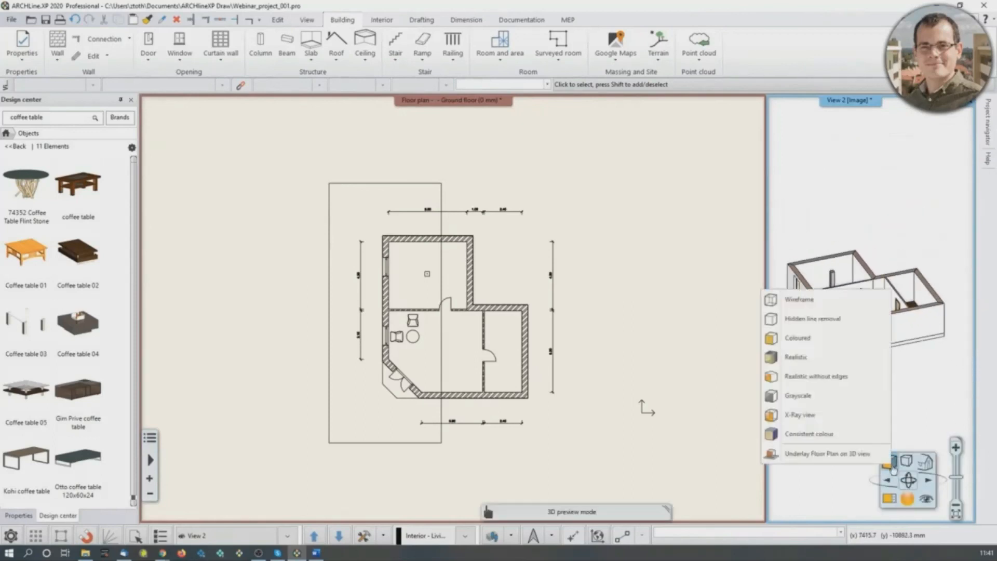
click(847, 435)
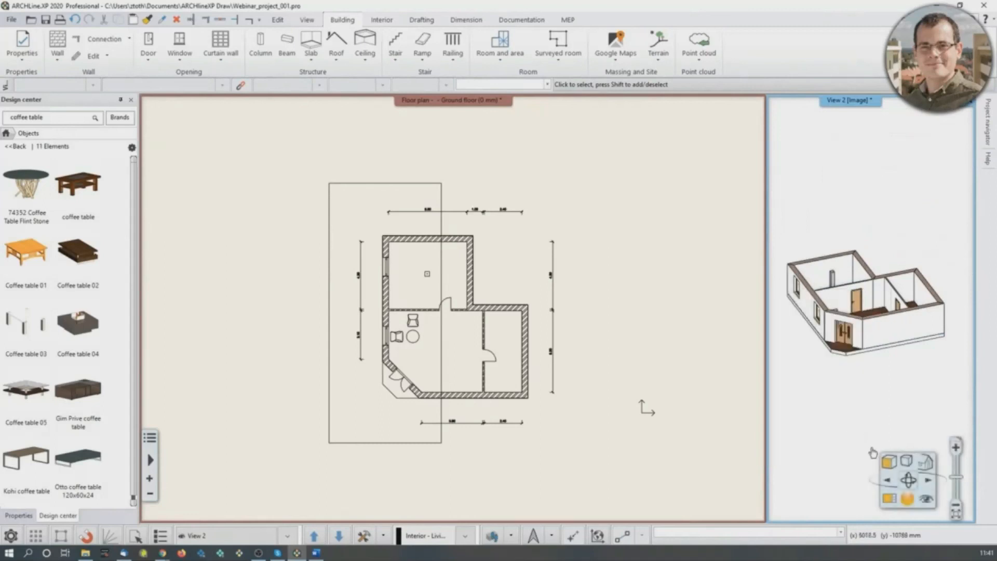
- Preview the 3D model with Hidden line removal and Wireframe, ending on the Consistent colour visual style
click(889, 461)
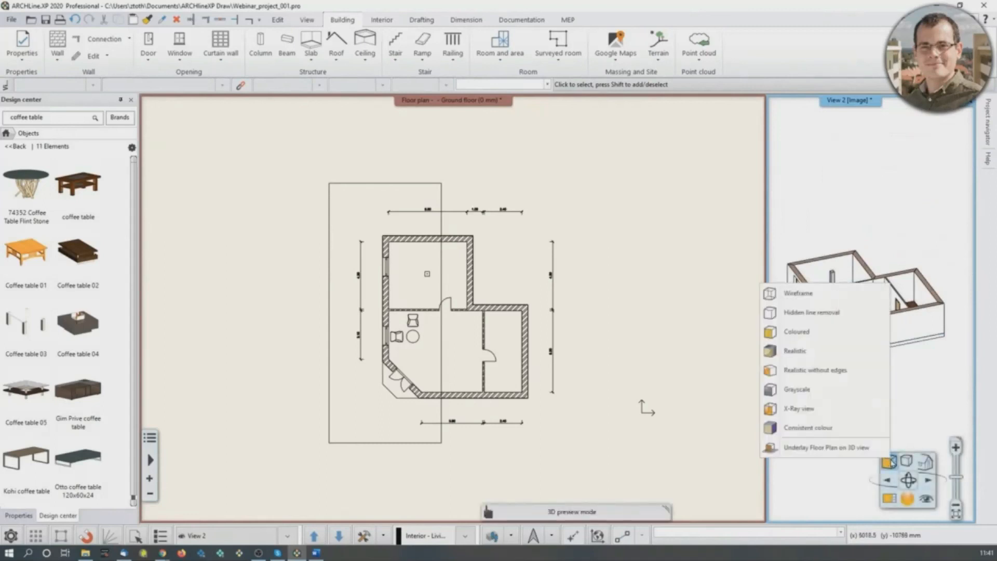
click(829, 313)
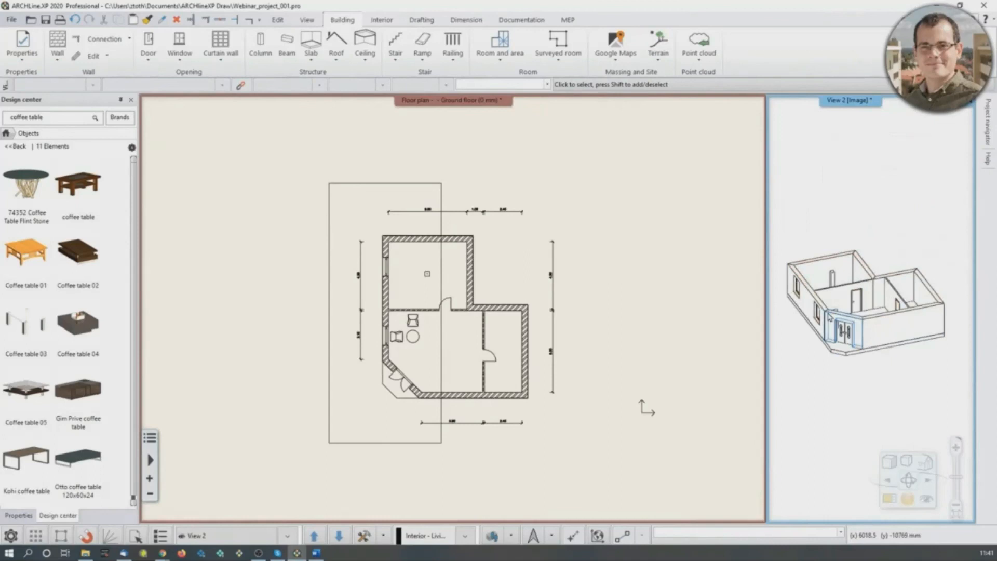
click(889, 461)
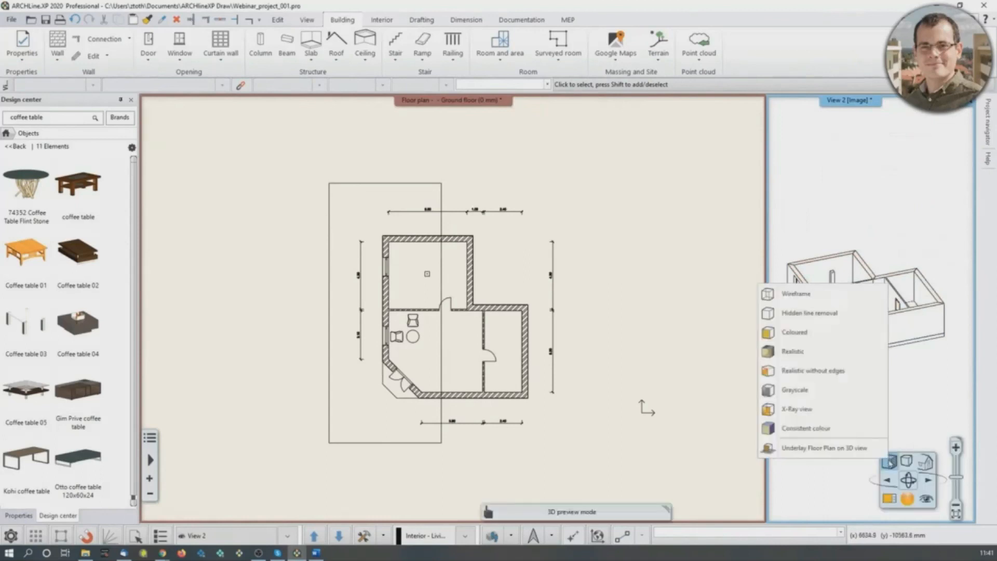
click(808, 303)
click(889, 462)
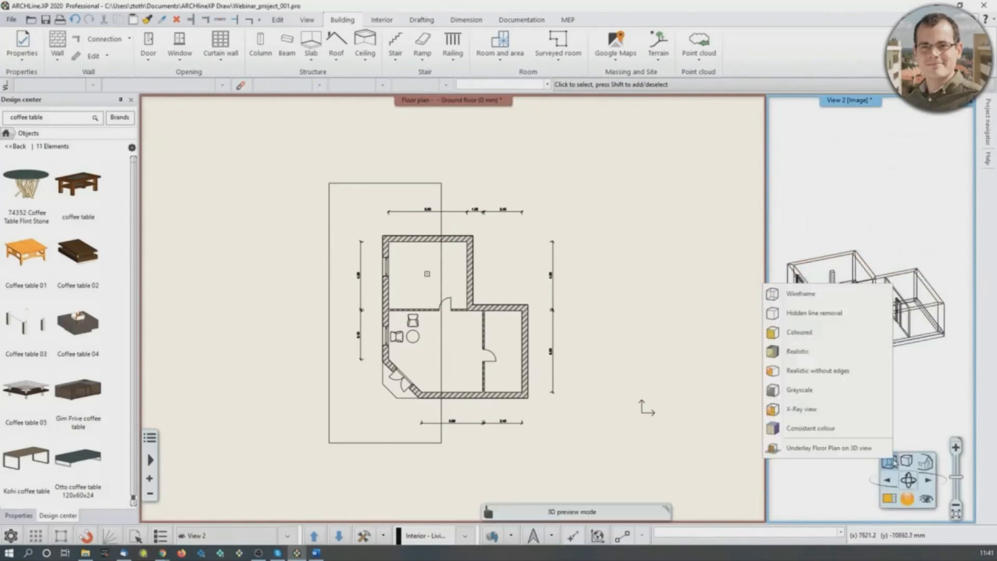
click(862, 428)
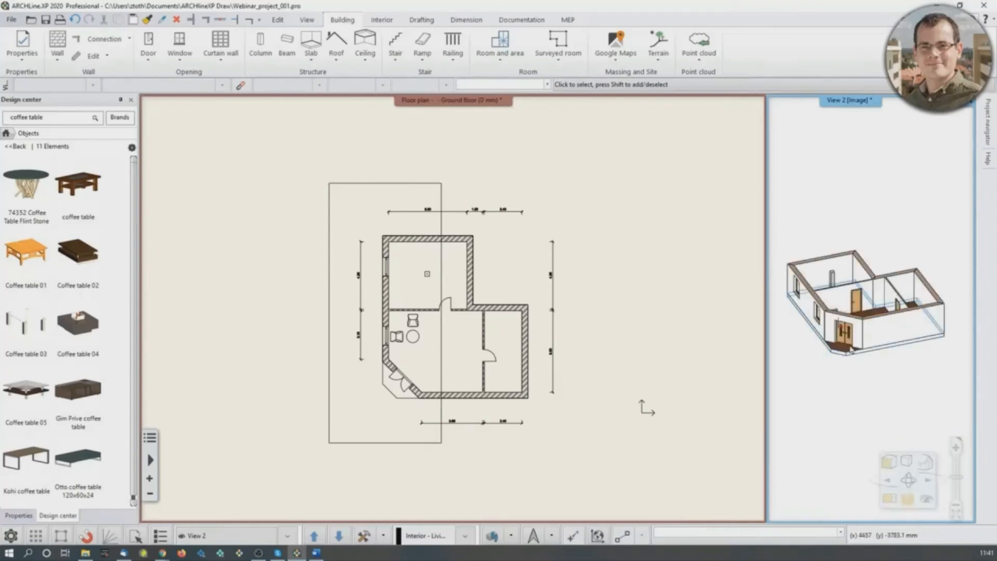
- Underlay the floor plan on the 3D view and move the plan drawing beside the building
click(895, 466)
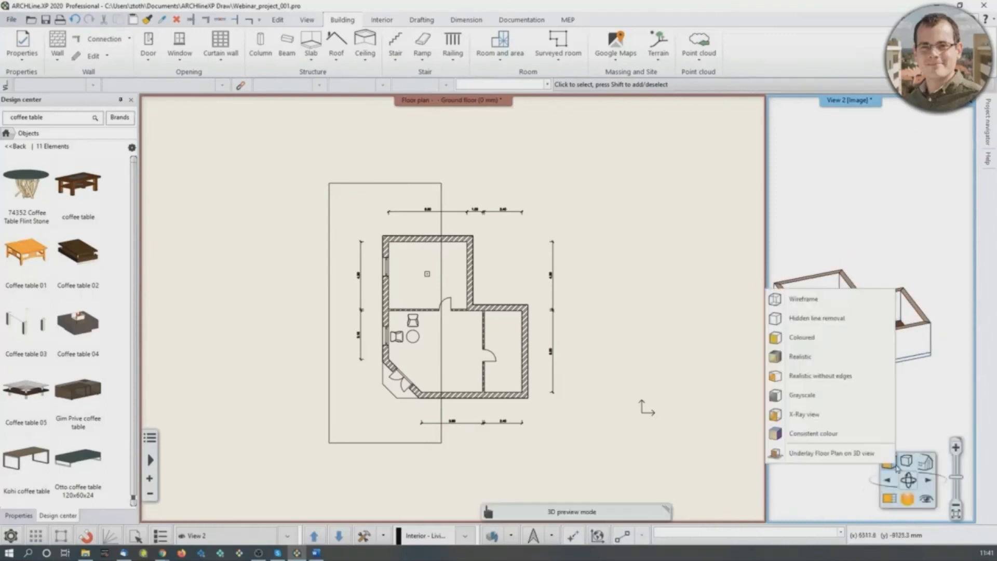
click(856, 455)
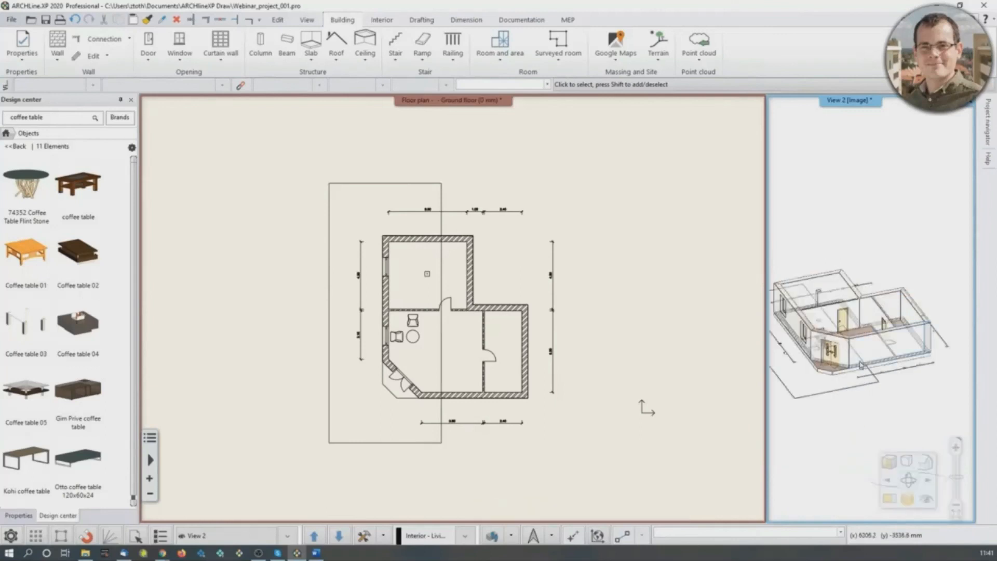
click(875, 313)
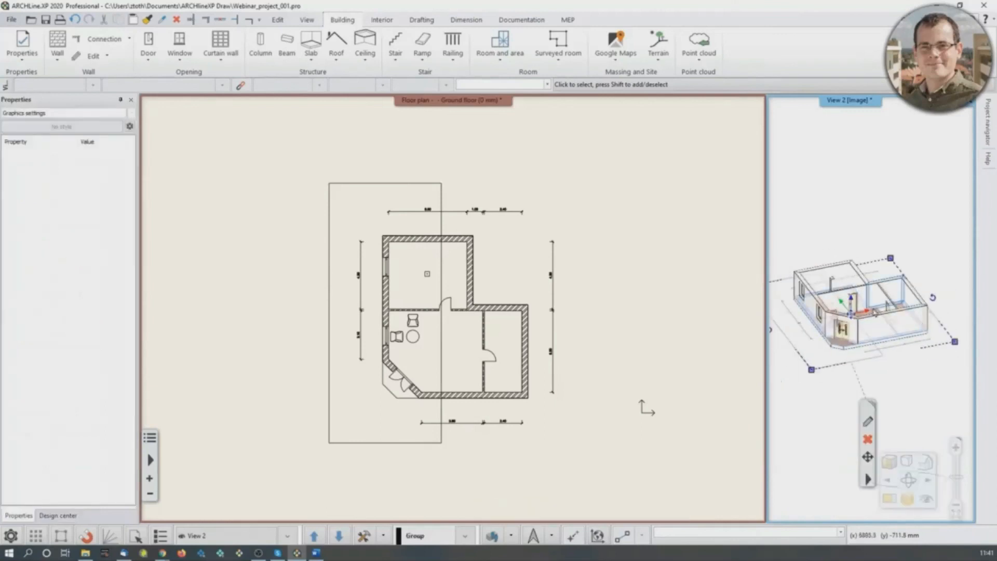
click(870, 314)
click(859, 321)
scroll(847, 325, down, 2)
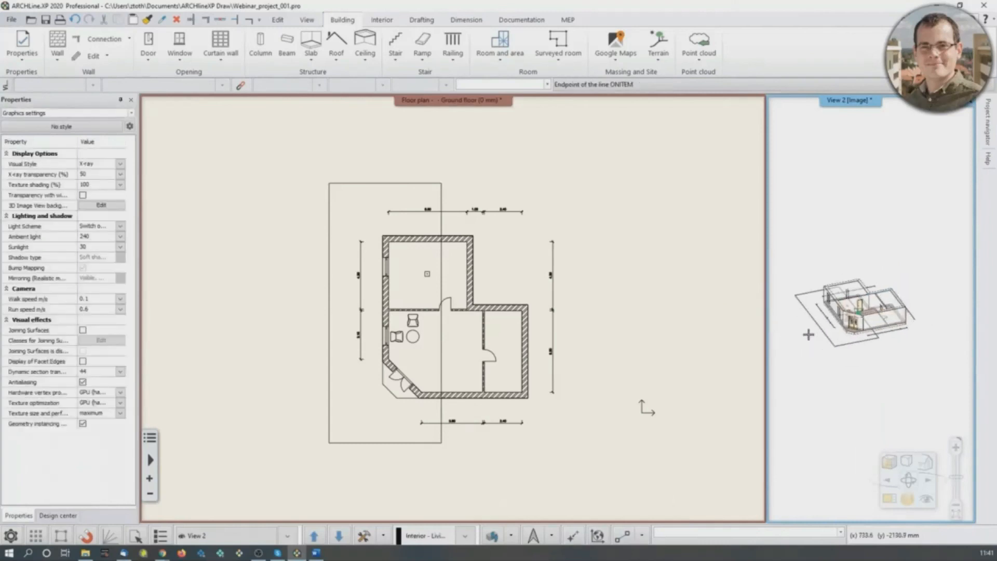
click(795, 335)
scroll(861, 313, up, 3)
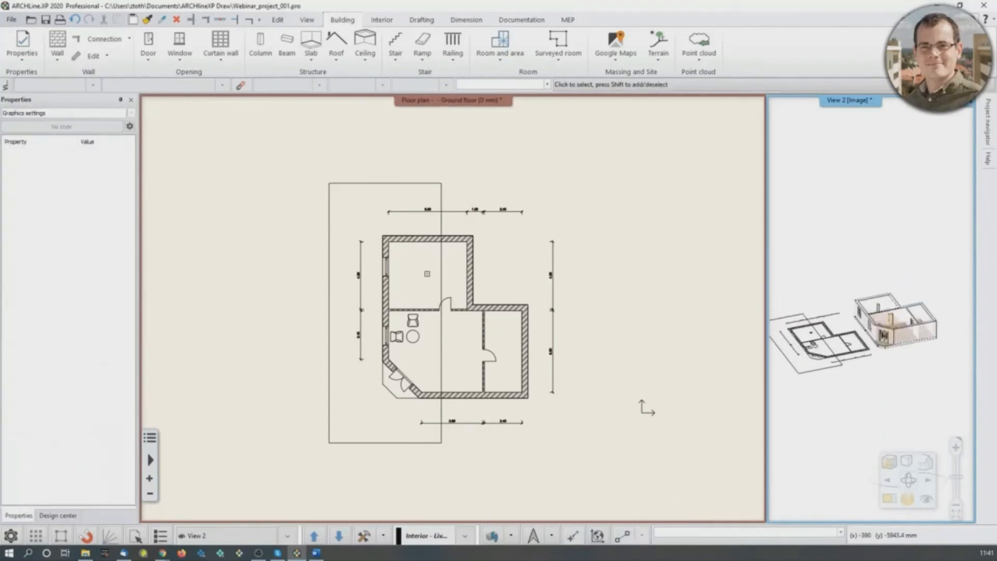
- Swap the windows so the 3D view fills the large area and the floor plan the small one
middle_drag(884, 306, 860, 329)
click(889, 499)
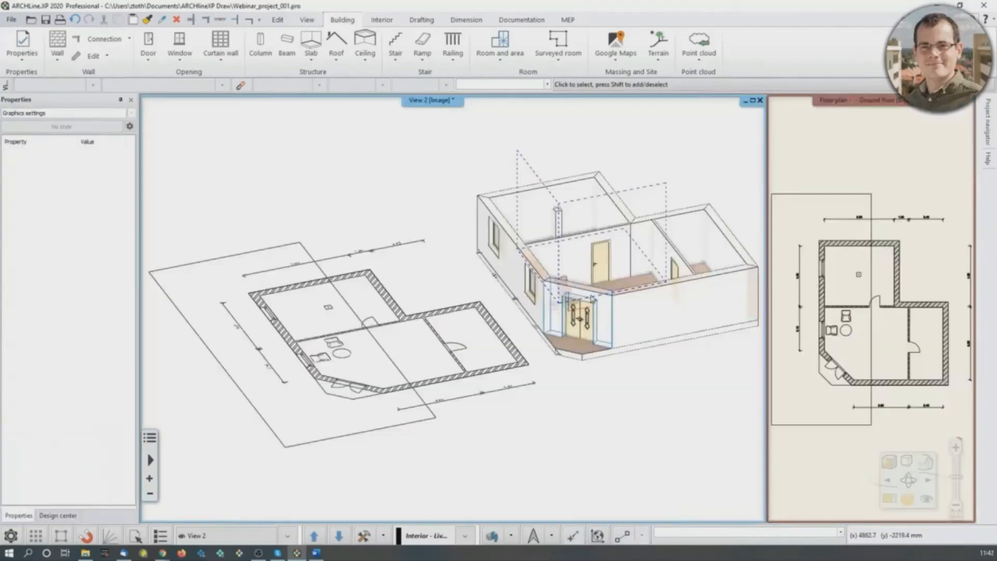
click(452, 139)
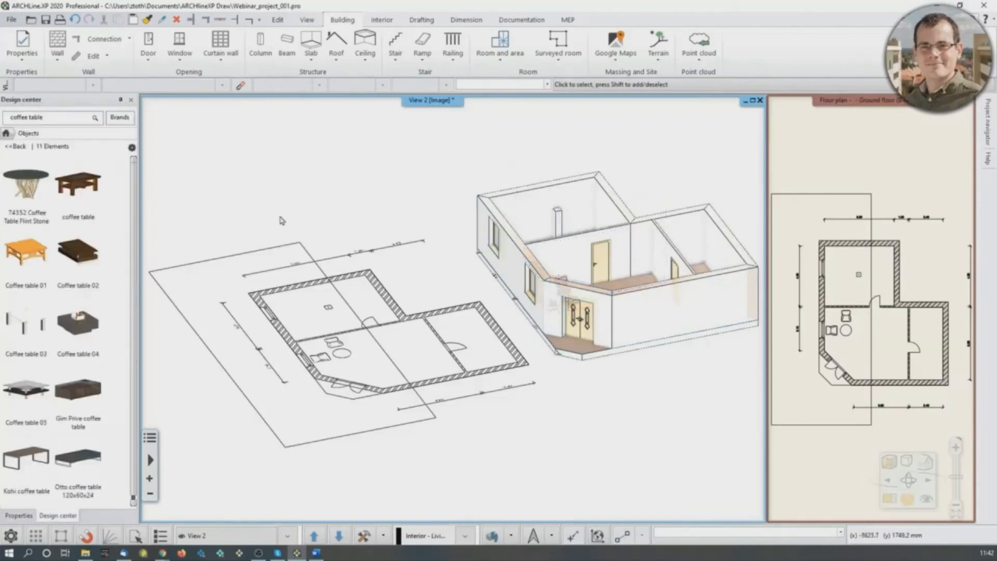